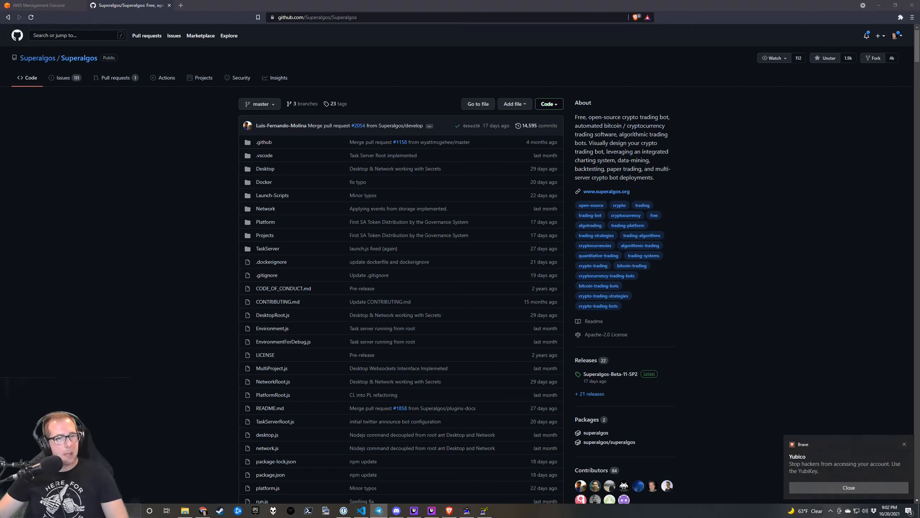
Close the Yubico notification over the Superalgos GitHub page and refocus the browser.
click(840, 485)
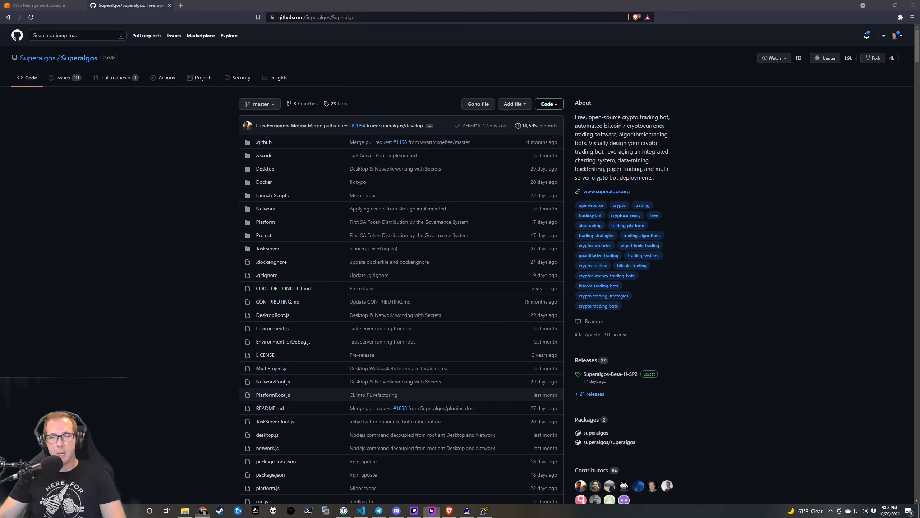
click(109, 245)
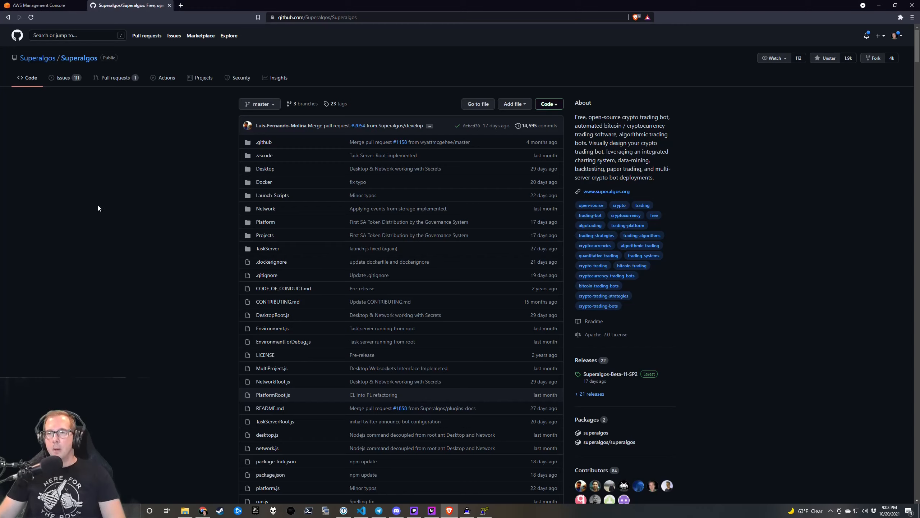
Switch to the AWS Management Console home in Ohio and show All services.
click(46, 5)
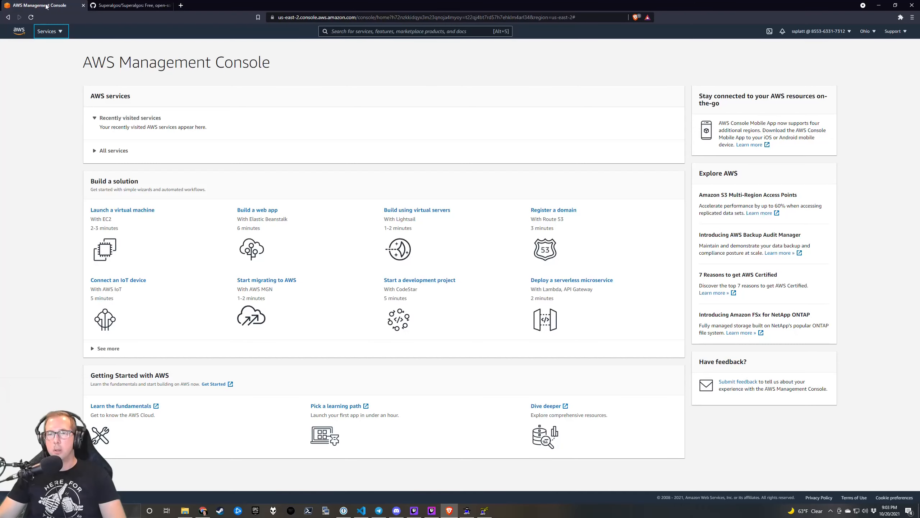
click(42, 94)
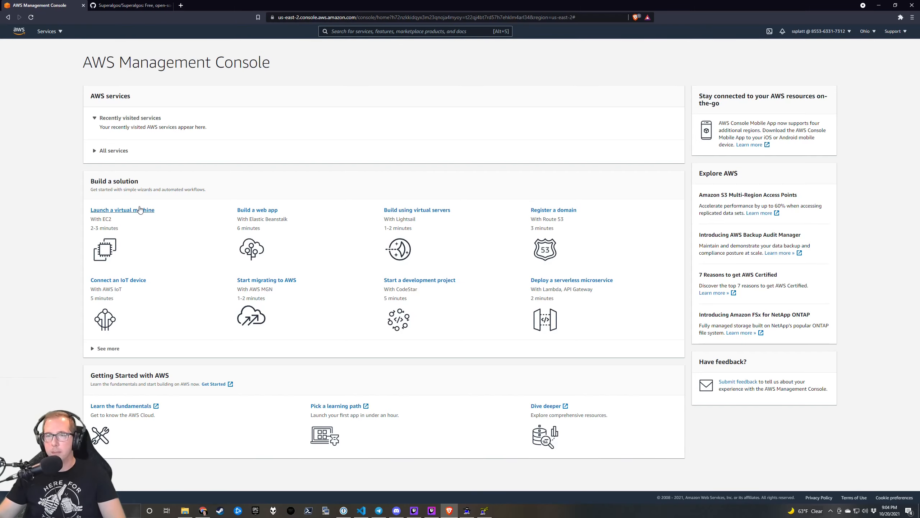
click(53, 32)
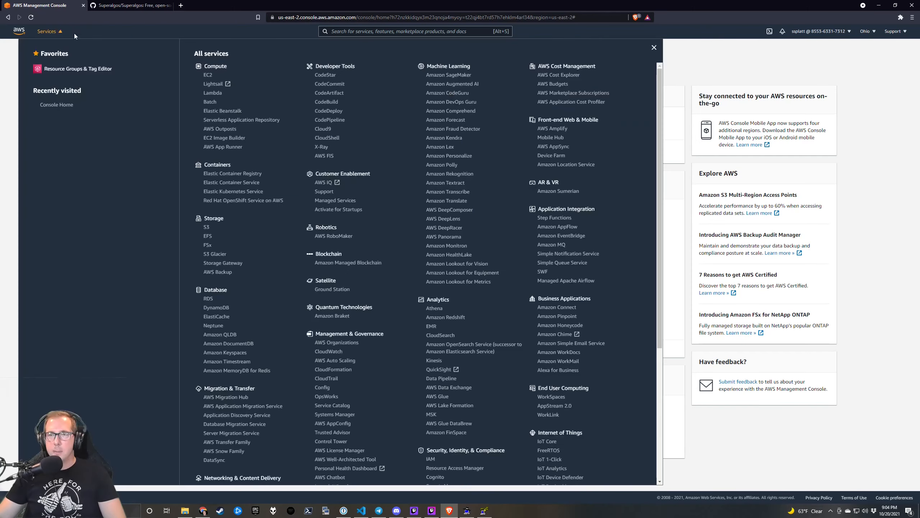
From EC2, search 'vpc', open Your VPCs in the VPC service, and start Create VPC.
click(208, 77)
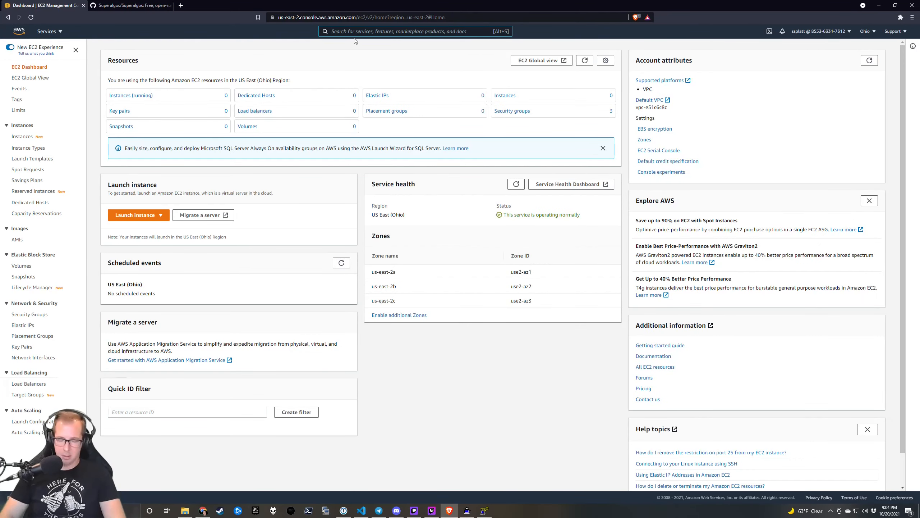
text(vpc)
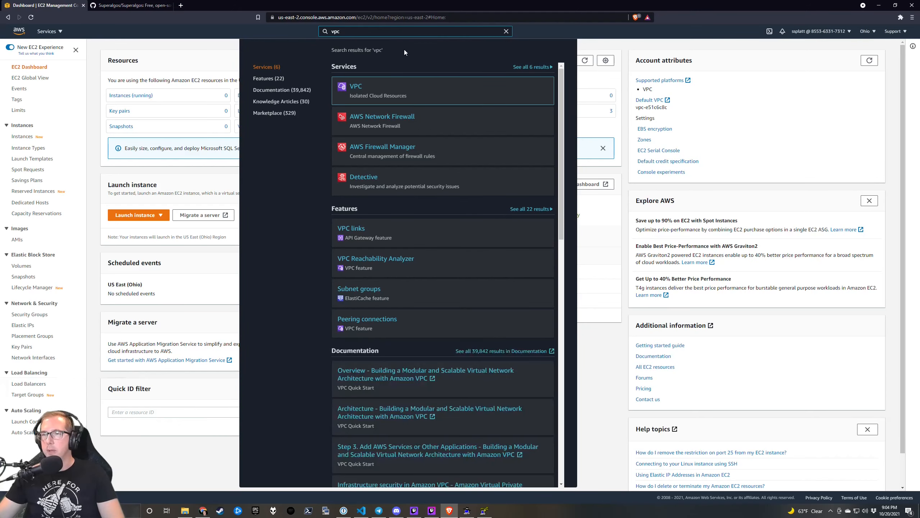
click(354, 87)
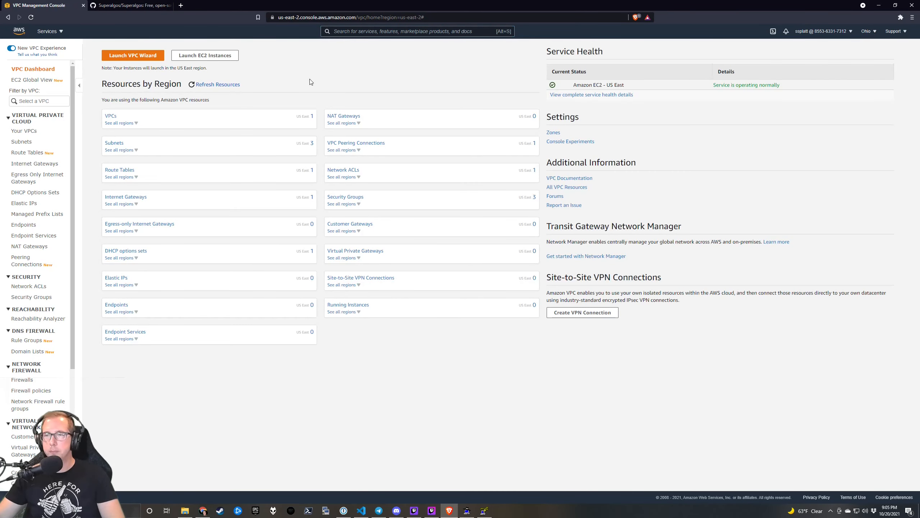
click(115, 117)
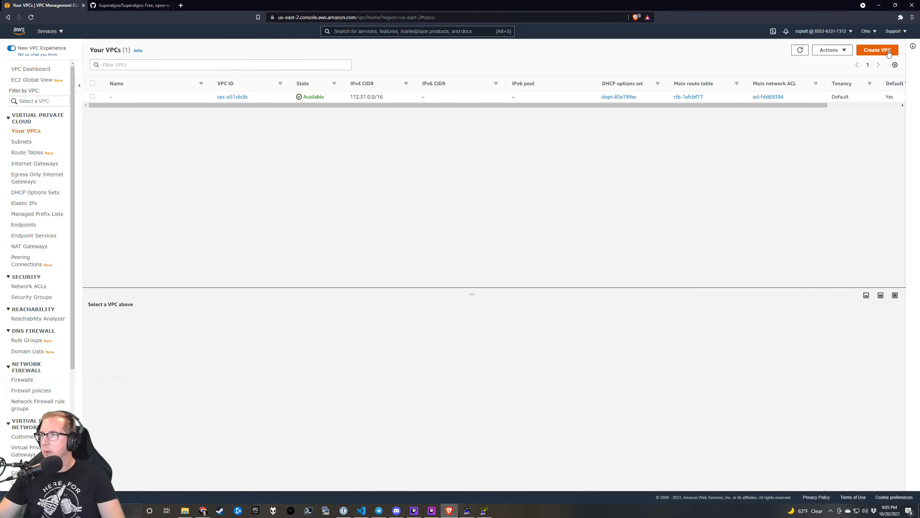
click(877, 50)
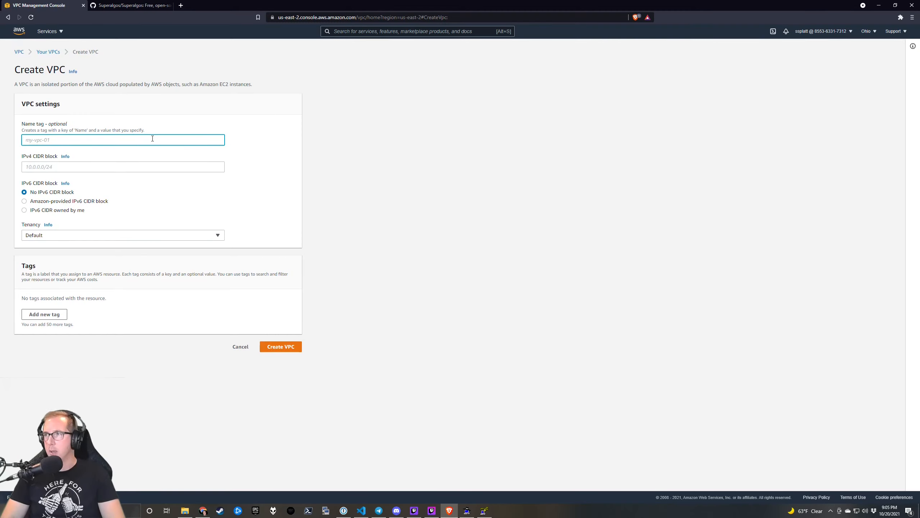
Enter Name tag superalgos-prod and IPv4 CIDR 10.0.0.0/16, keeping Default tenancy.
text(superal)
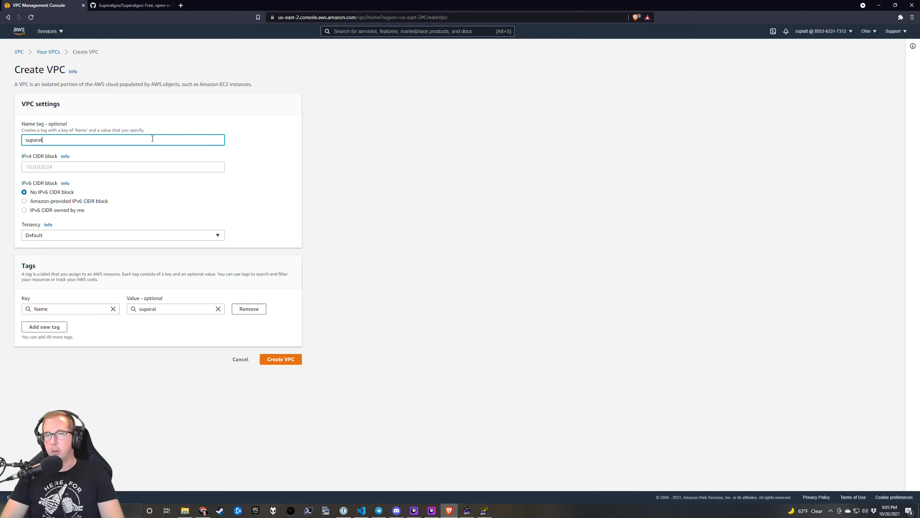
text(gos-prod)
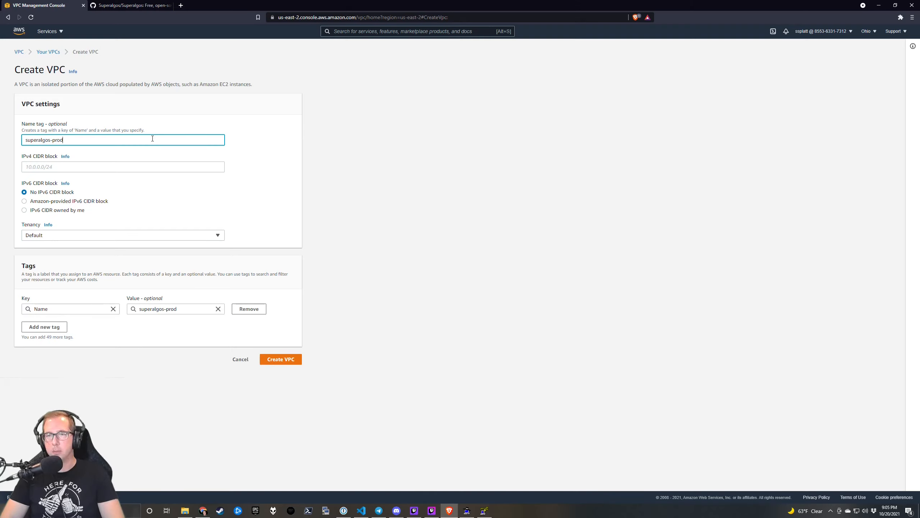
key(Tab)
key(Tab)
text(10)
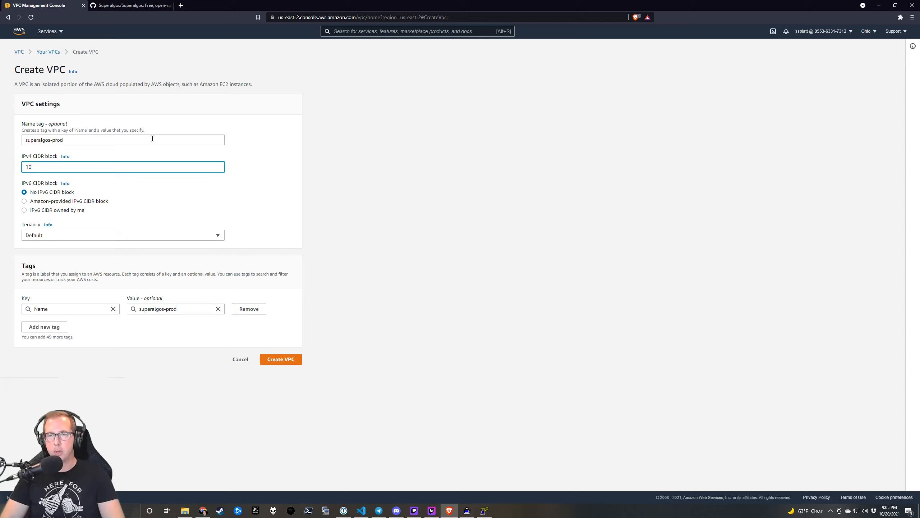
text(.0.0.0/)
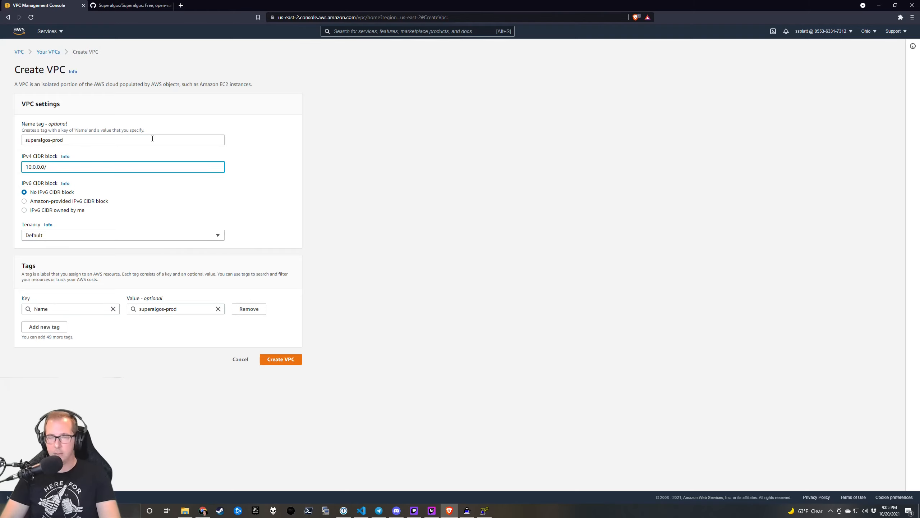
text(16)
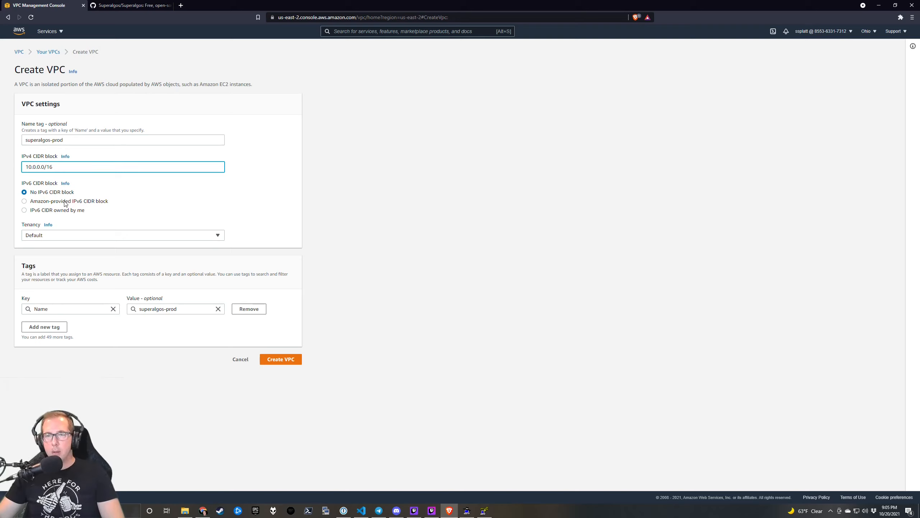
click(53, 236)
click(65, 240)
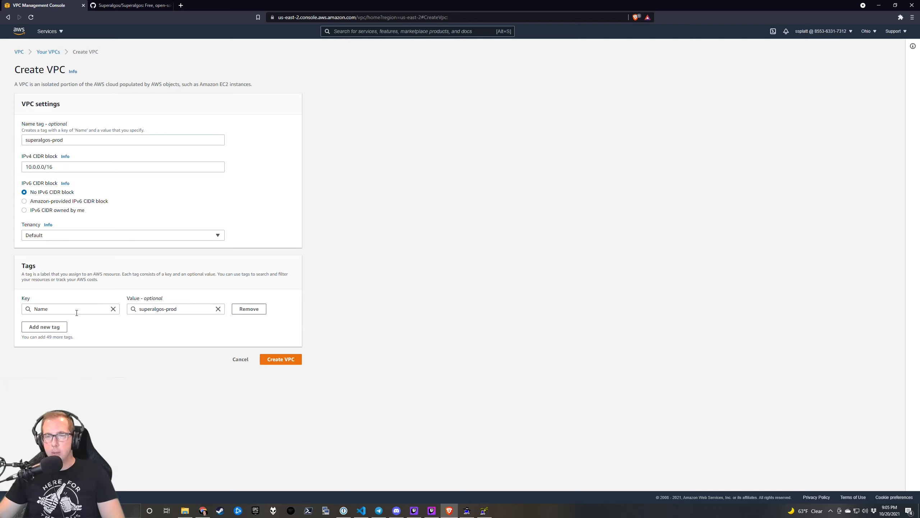
Add an Environment=prod tag and create the VPC.
click(58, 327)
text(Env)
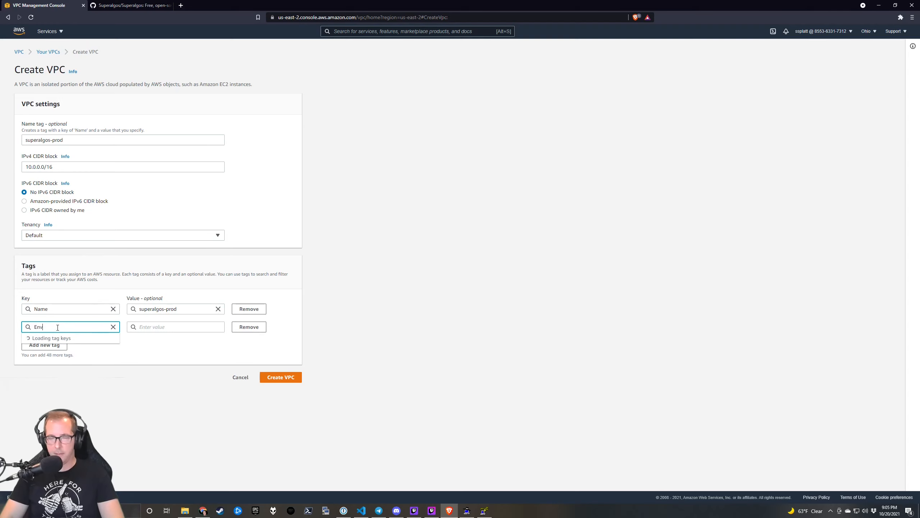
text(ironment)
key(Tab)
text(prod)
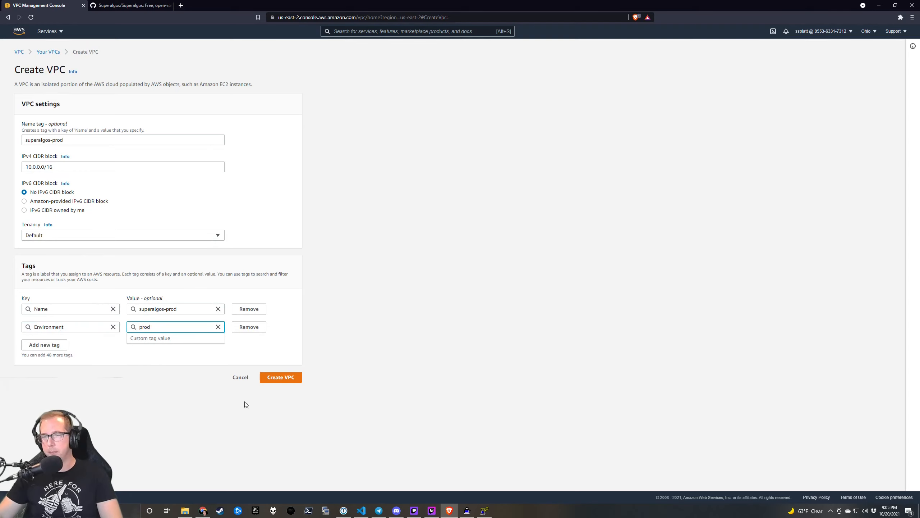
click(293, 379)
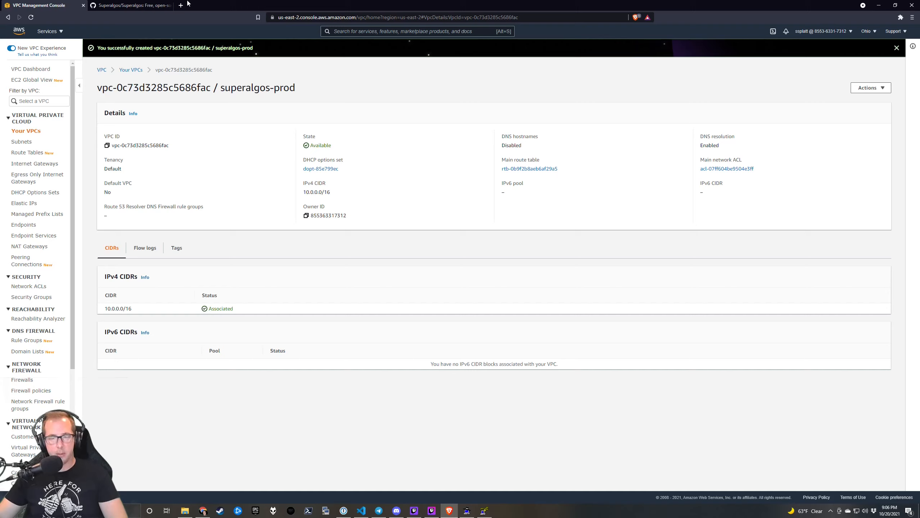
right_click(219, 4)
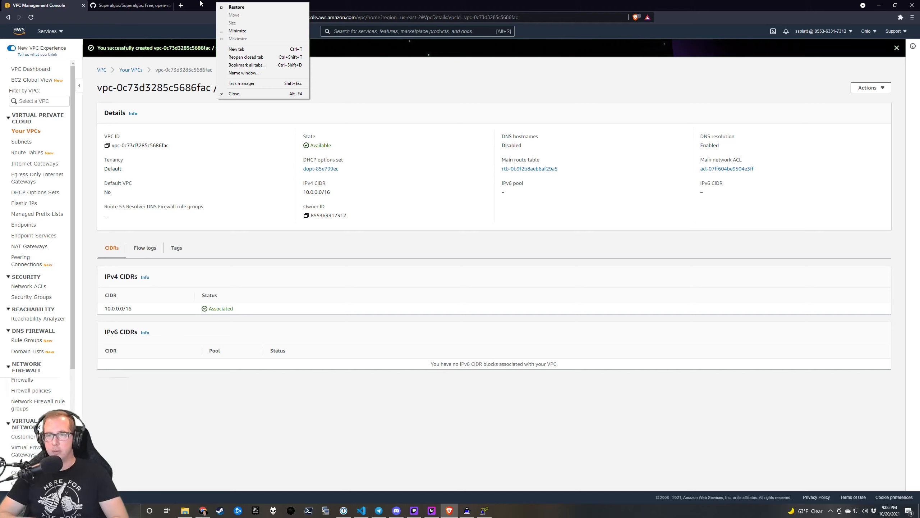
click(201, 4)
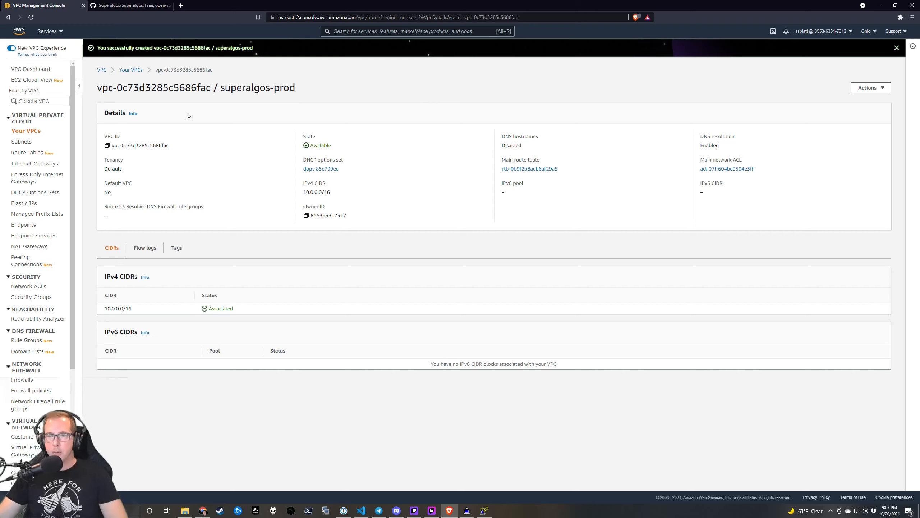
click(133, 4)
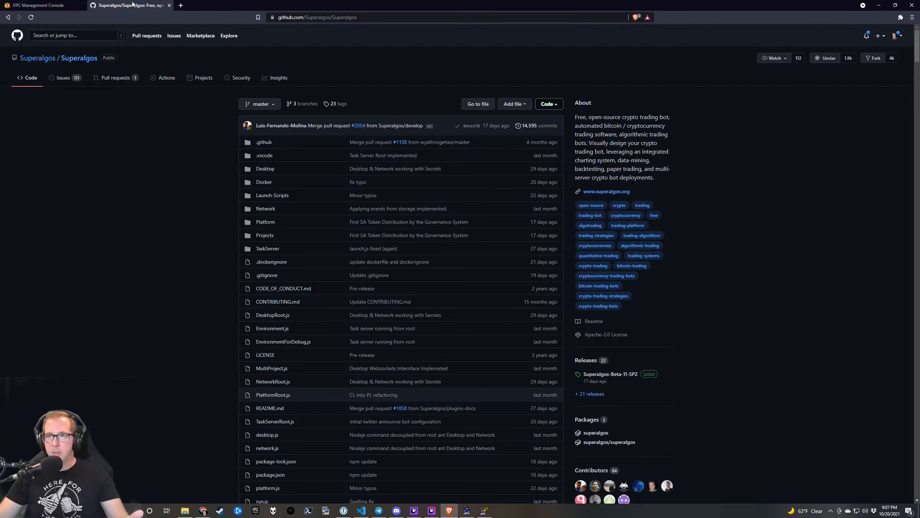
scroll(696, 279, down, 5)
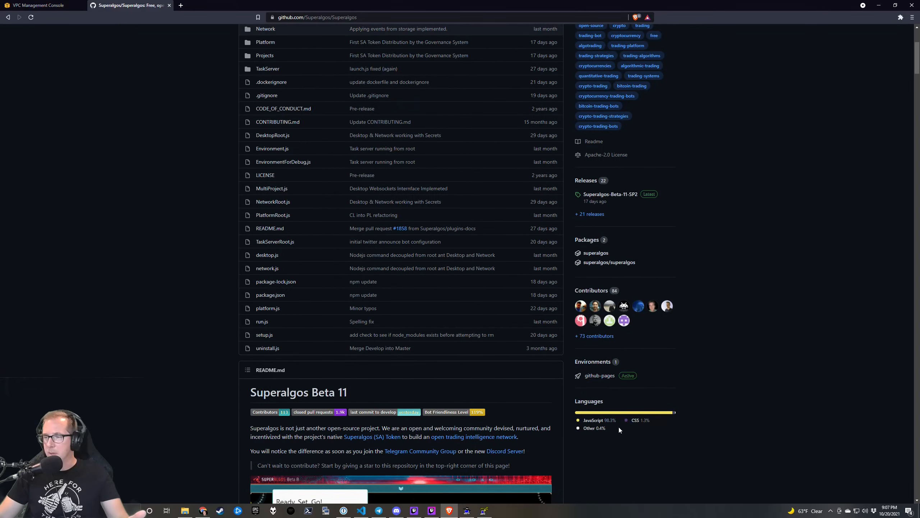
scroll(648, 402, up, 5)
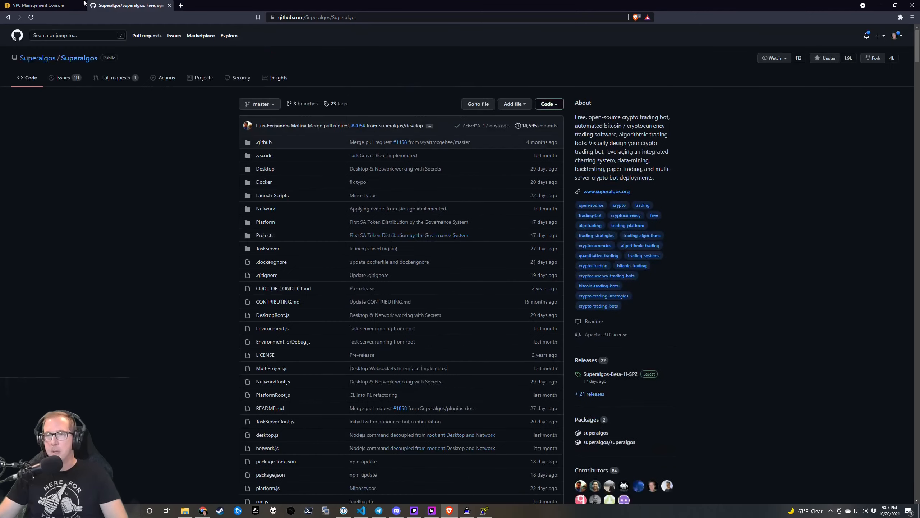
click(45, 4)
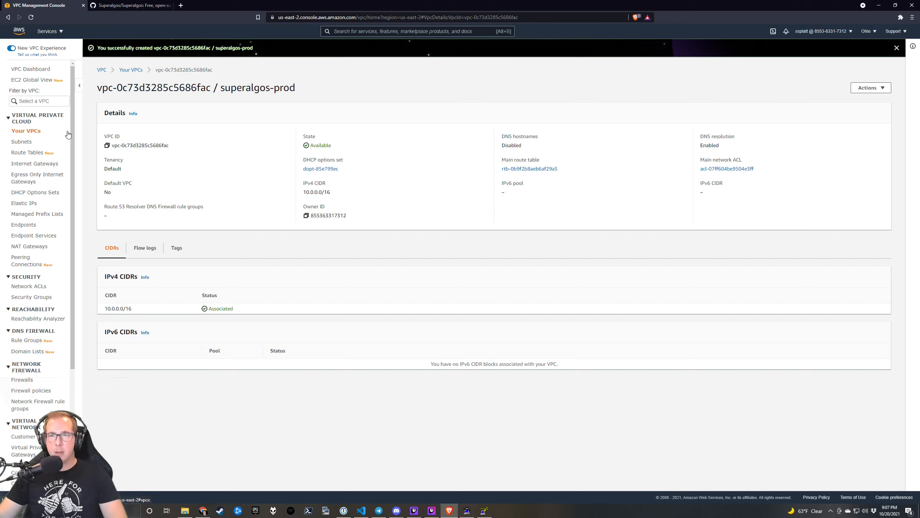
View the superalgos-prod VPC's Flow logs, which show none in this Region.
double_click(144, 145)
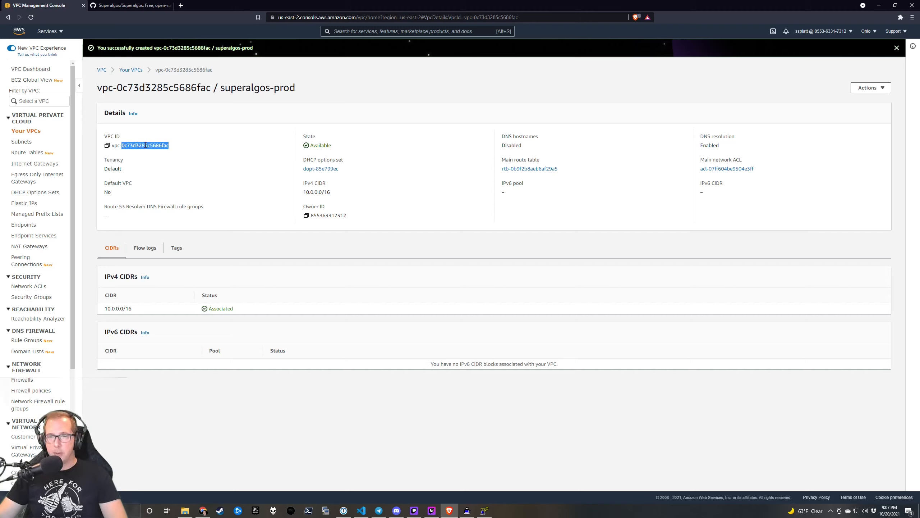
click(136, 311)
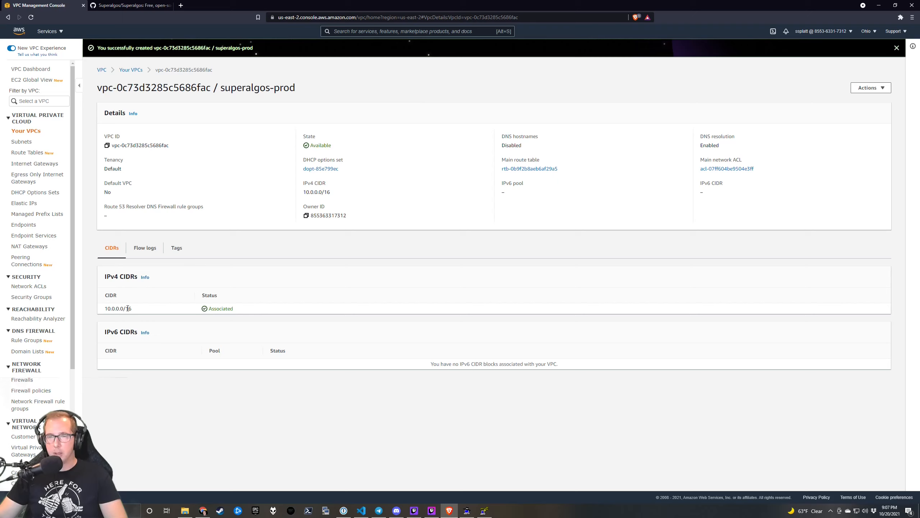
click(149, 250)
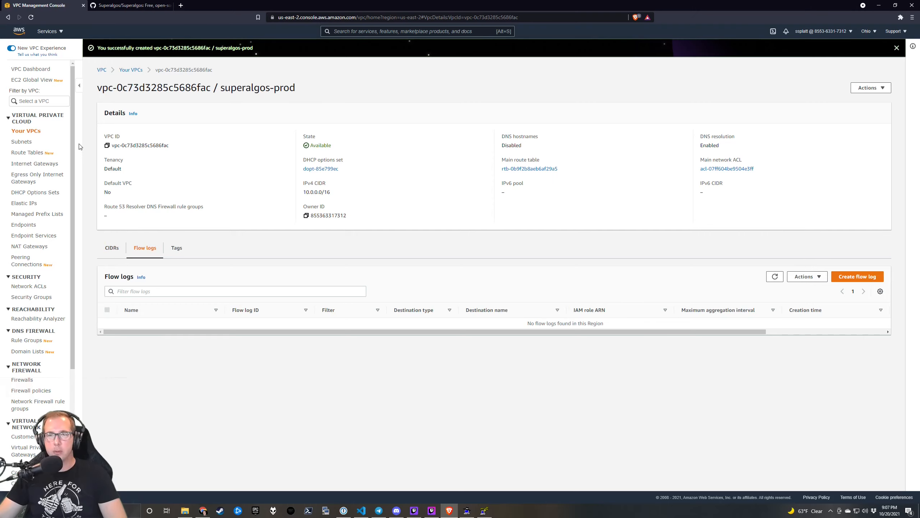
Review the three default subnets in the Subnets list and start Create subnet.
click(31, 143)
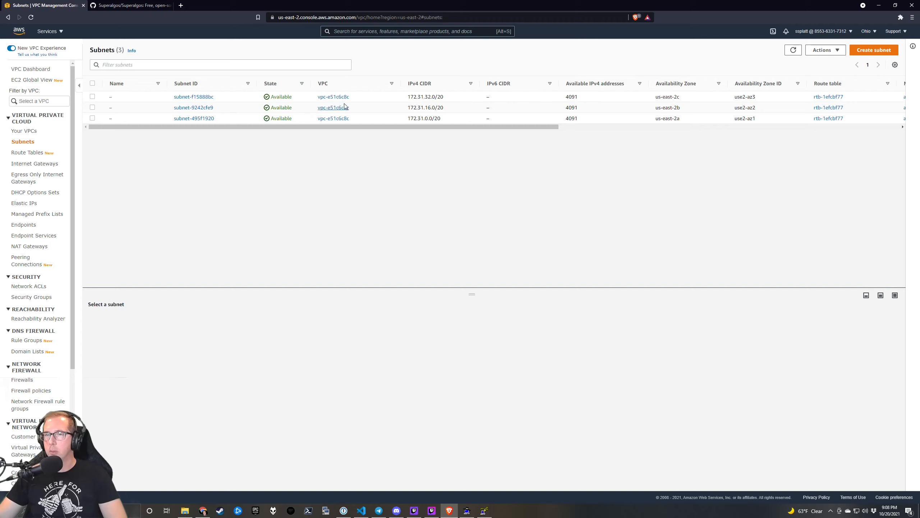
drag(222, 96, 193, 95)
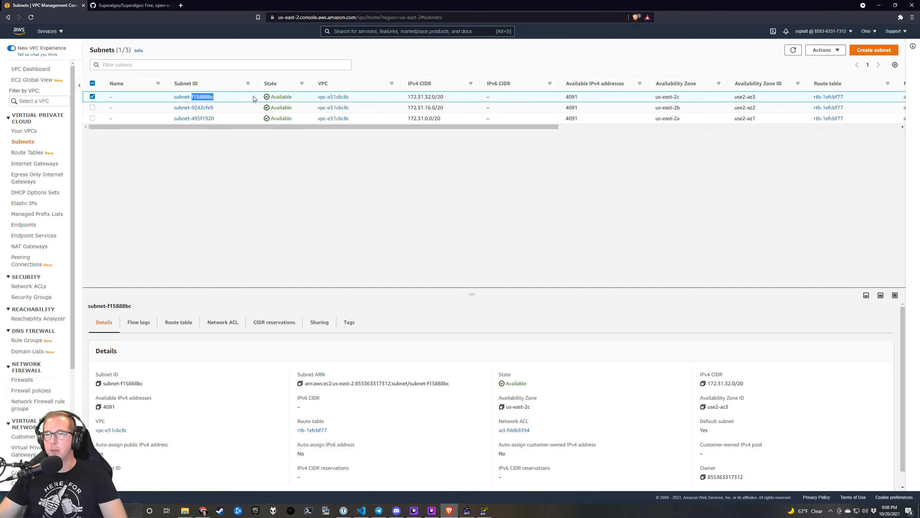
click(739, 52)
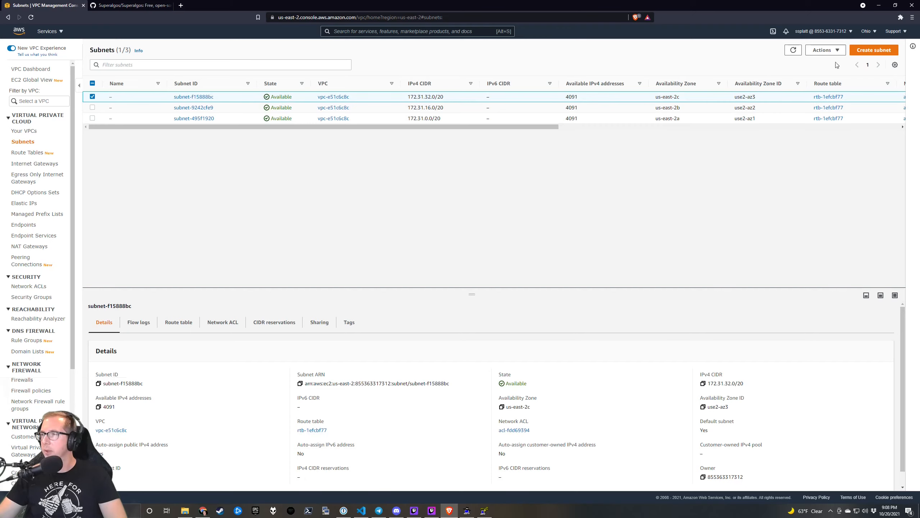
click(875, 53)
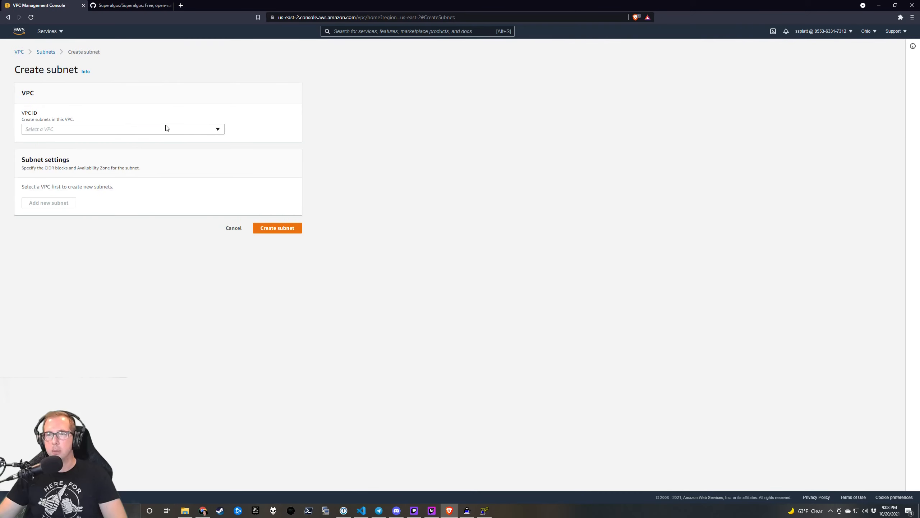
Assign the new subnet to the superalgos-prod VPC (10.0.0.0/16) and name it prod-public.
click(166, 128)
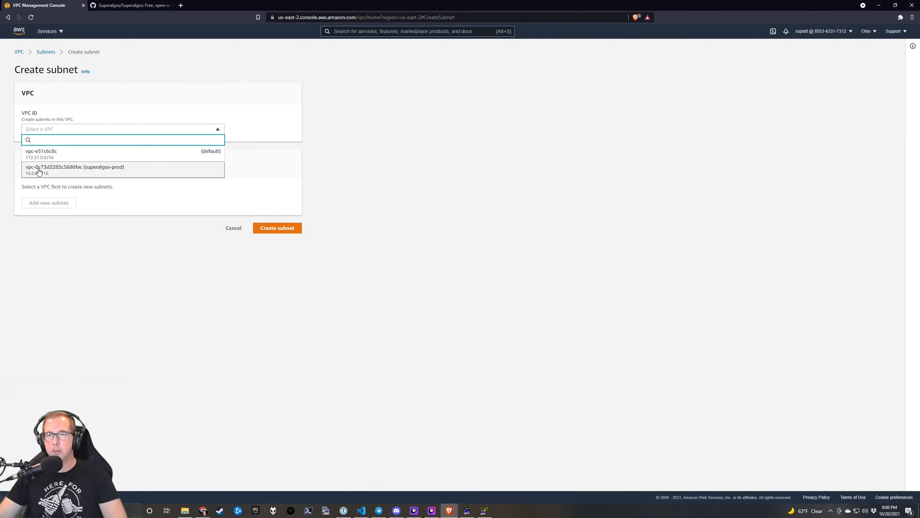
click(77, 170)
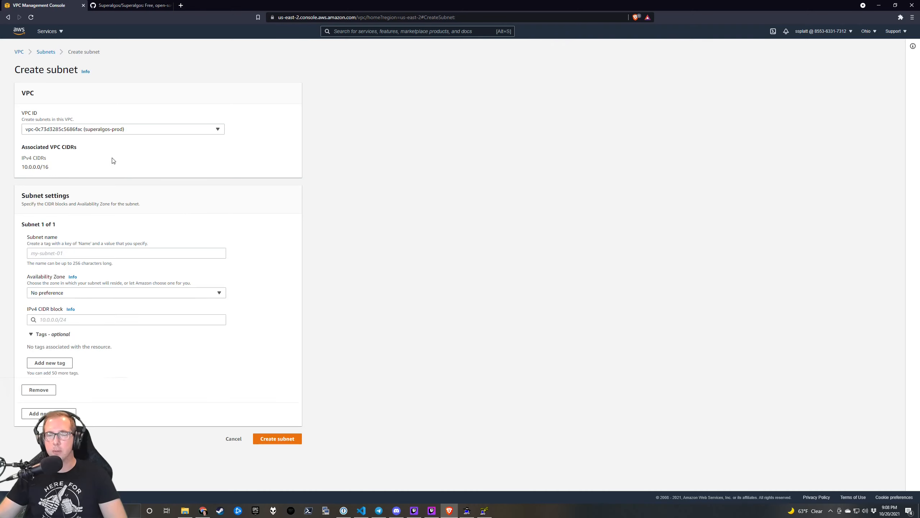
click(83, 253)
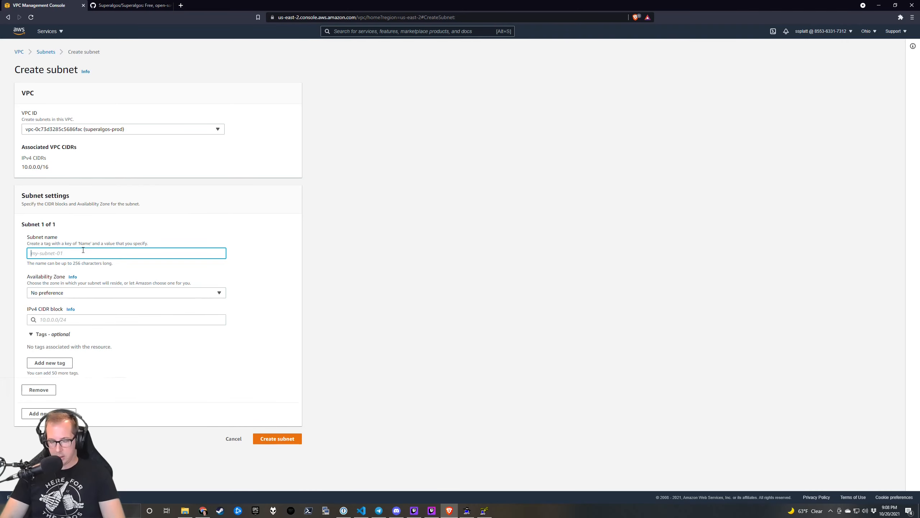
text(prod)
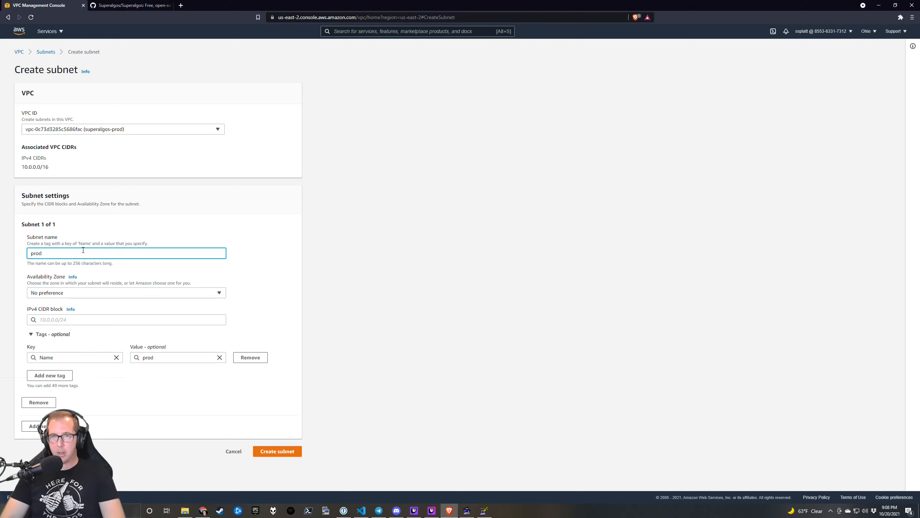
text(-public)
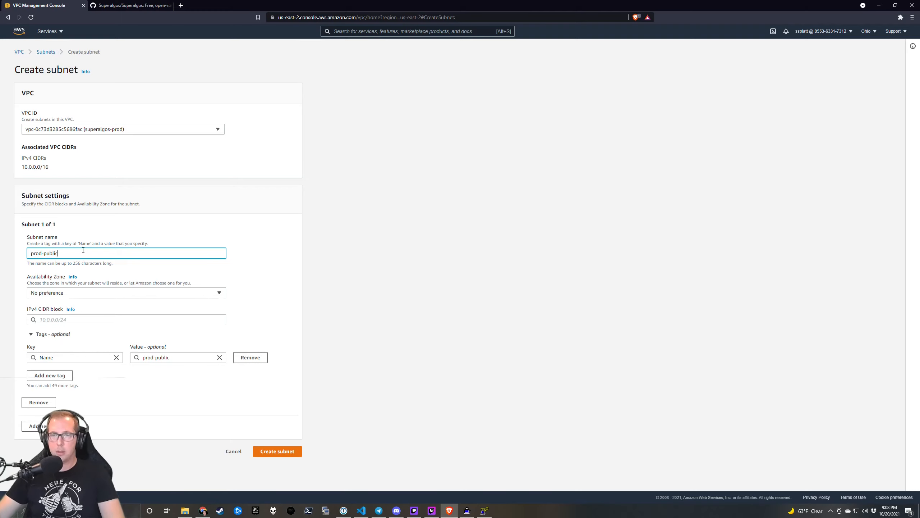
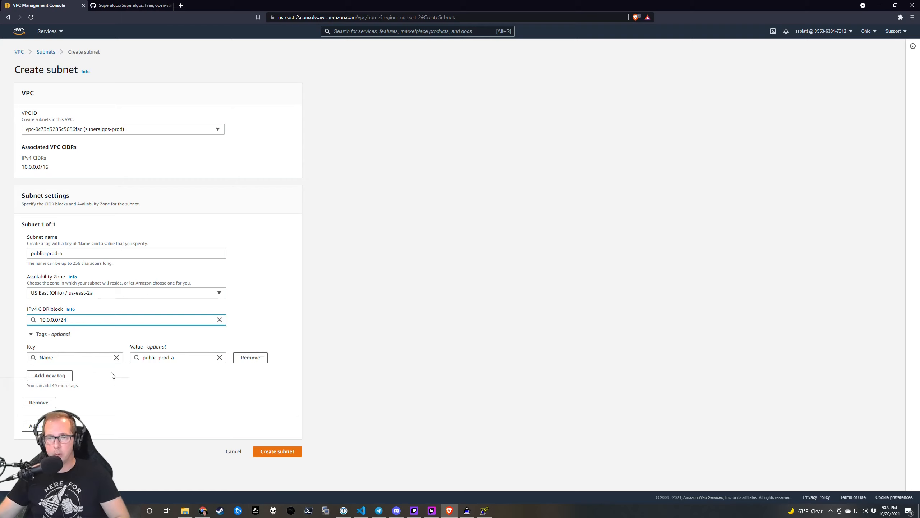
Add an environment=prod tag to subnet public-prod-a and create it.
click(62, 378)
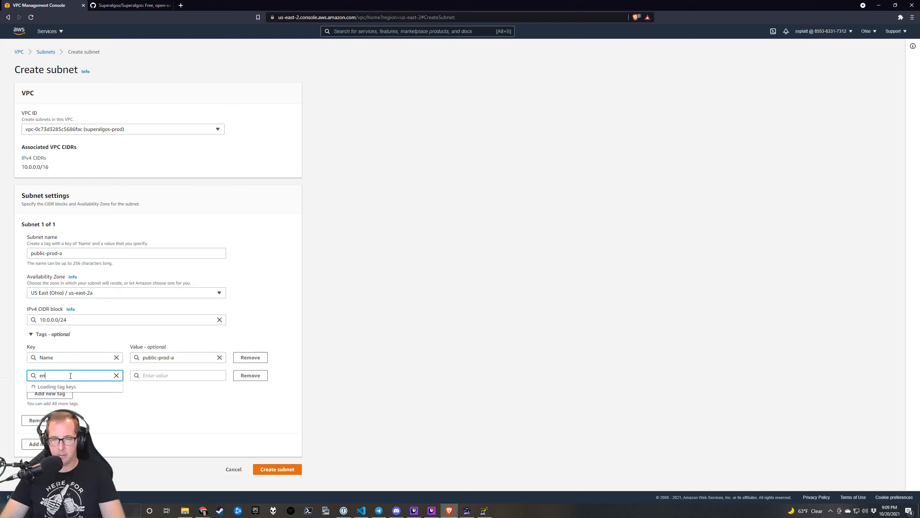
text(environment)
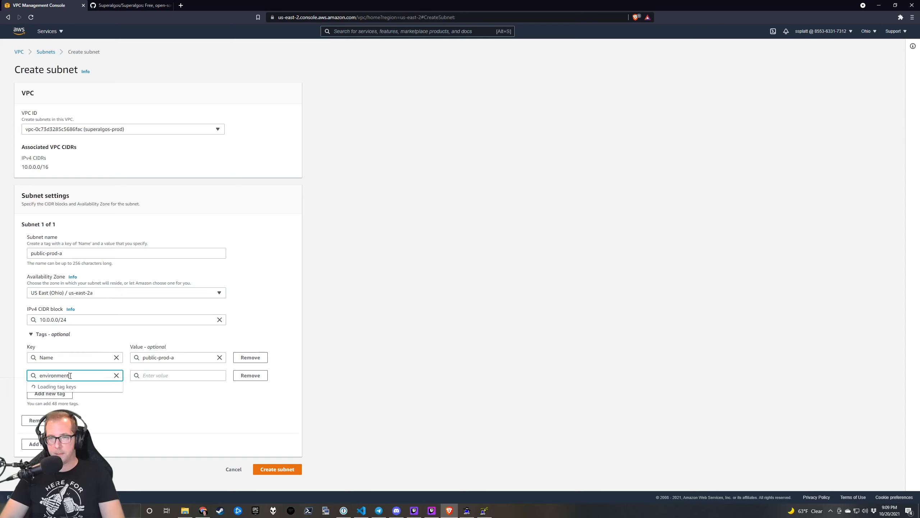
key(Tab)
text(prod)
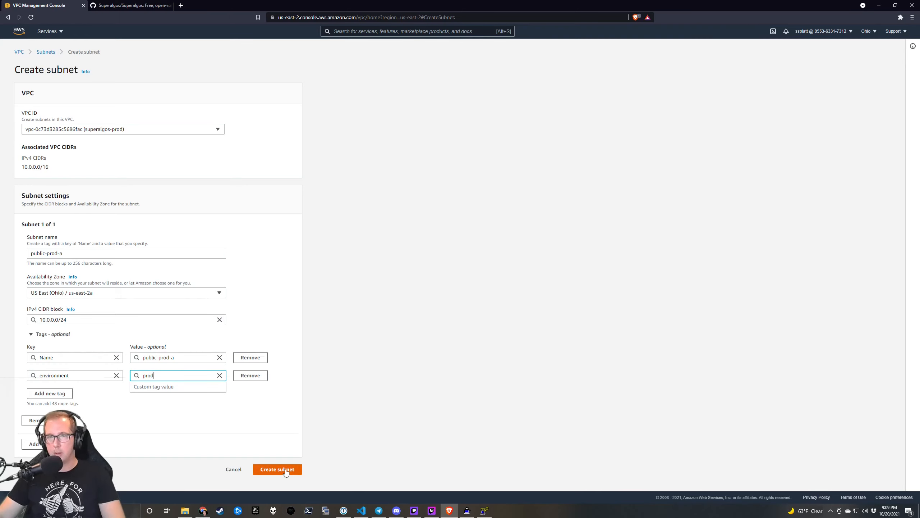
click(285, 470)
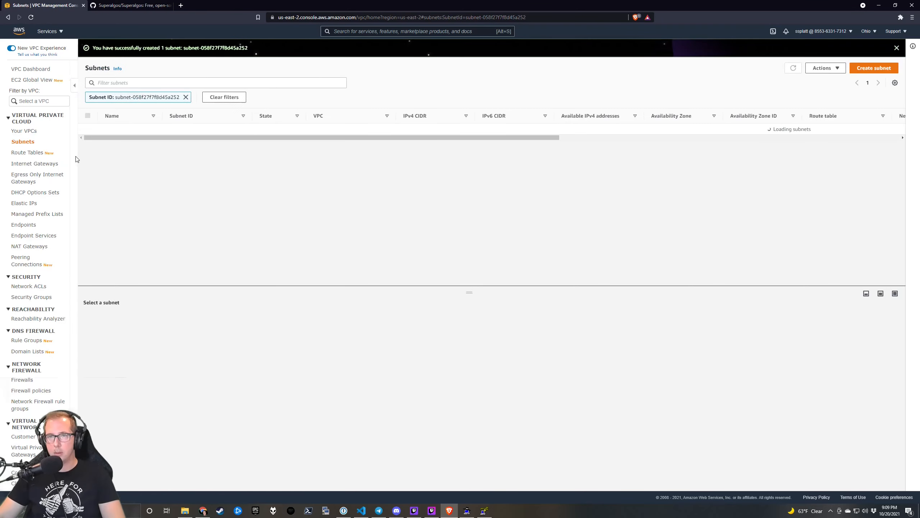
Start a new subnet public-prod-b in the superalgos-prod VPC with range 10.0.1.0/24.
click(874, 68)
click(202, 131)
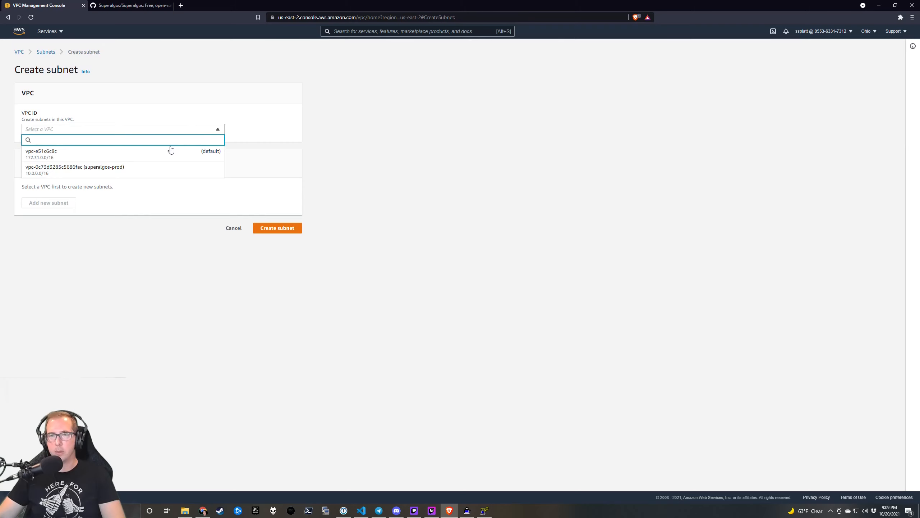
click(146, 170)
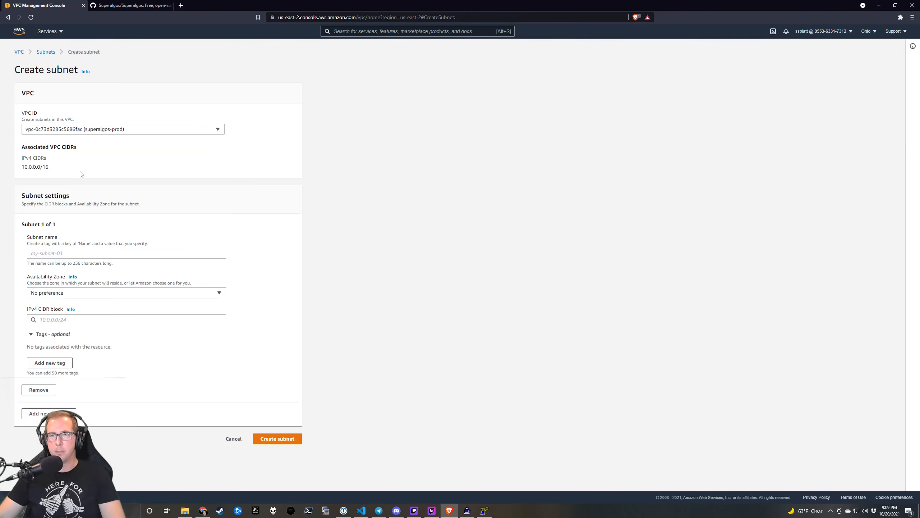
click(62, 255)
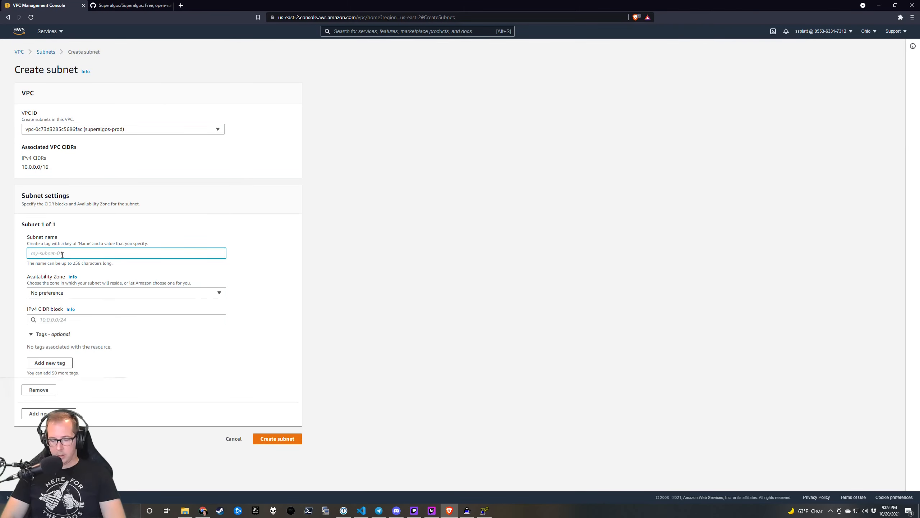
text(public-pr)
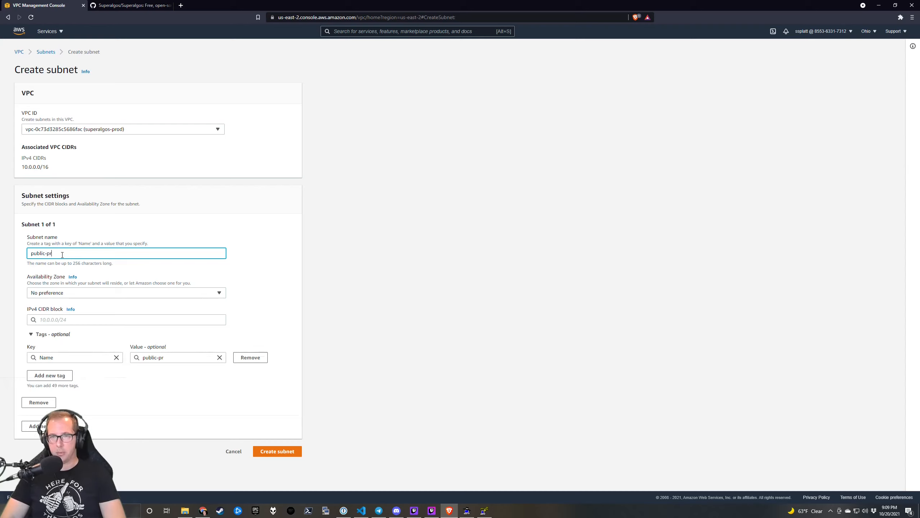
text(od-b)
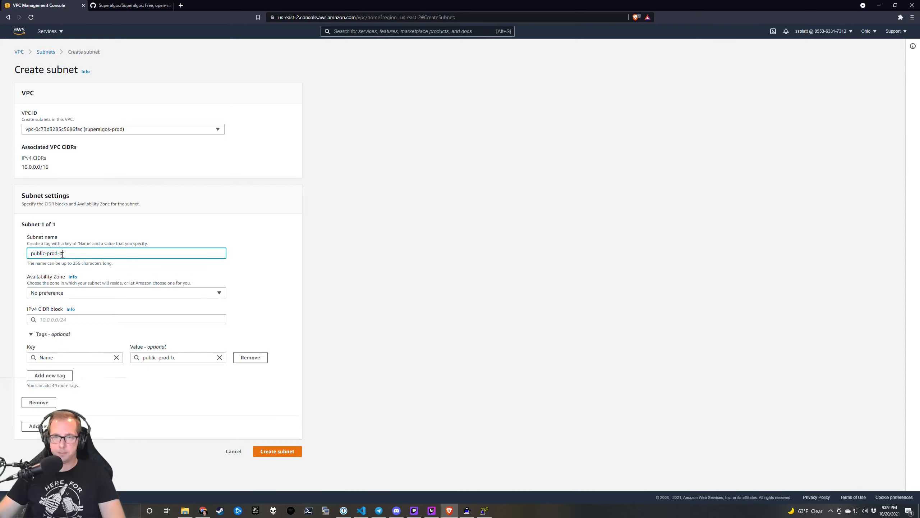
click(87, 320)
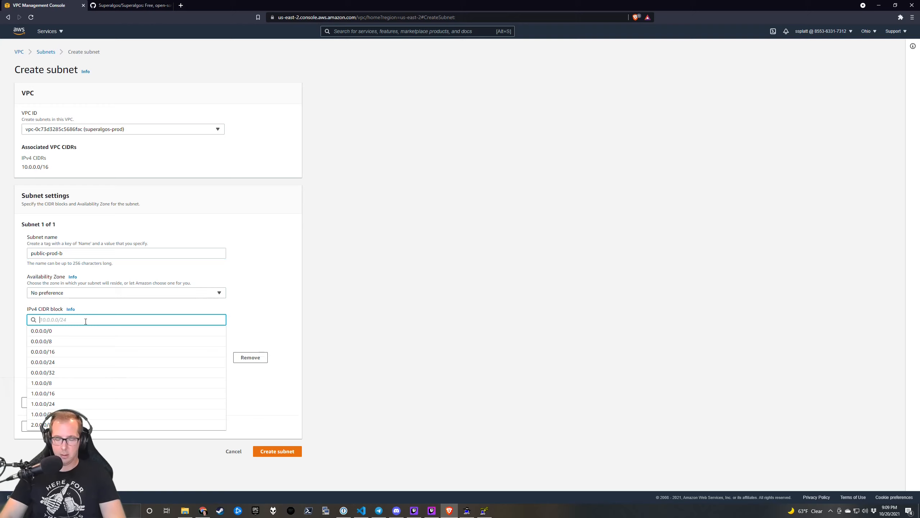
text(10.0)
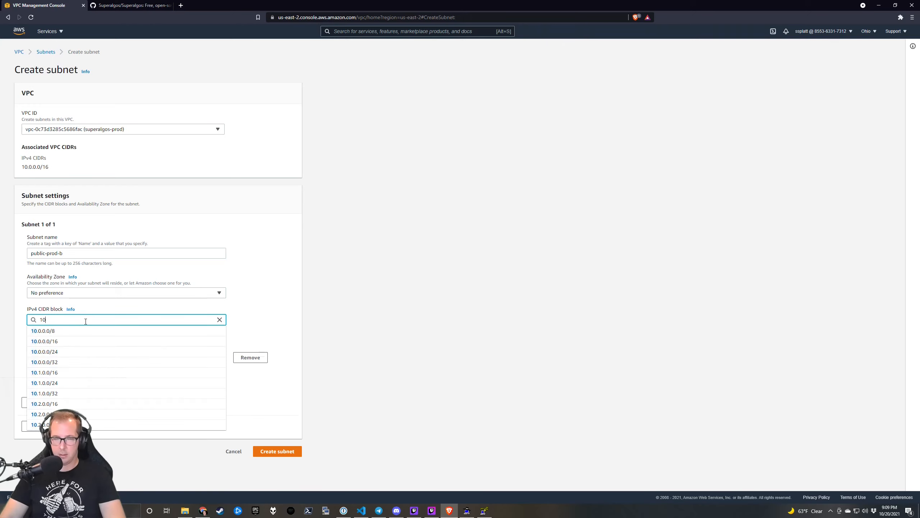
text(.1.0)
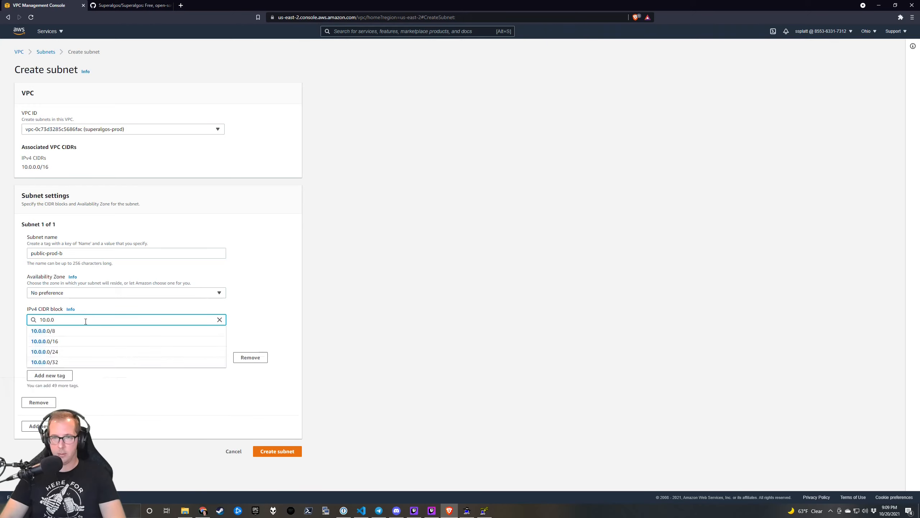
key(BackSpace)
text(1.0)
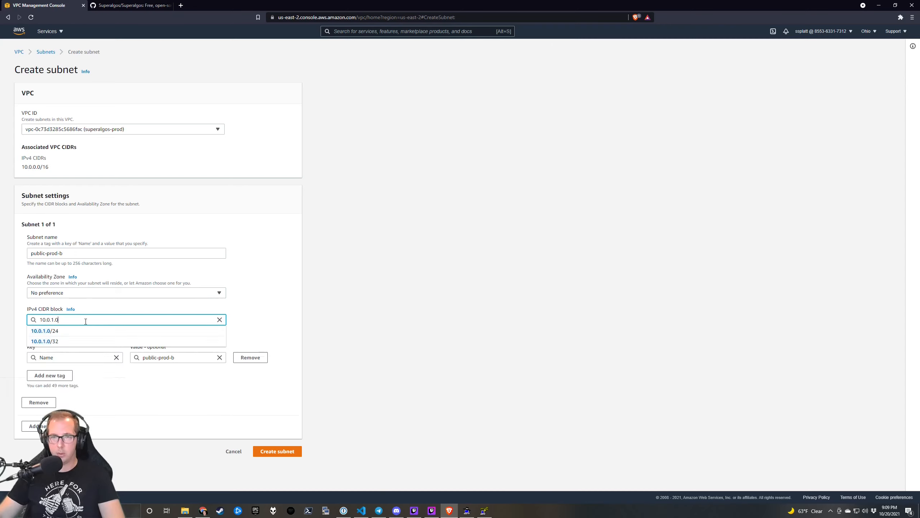
click(102, 331)
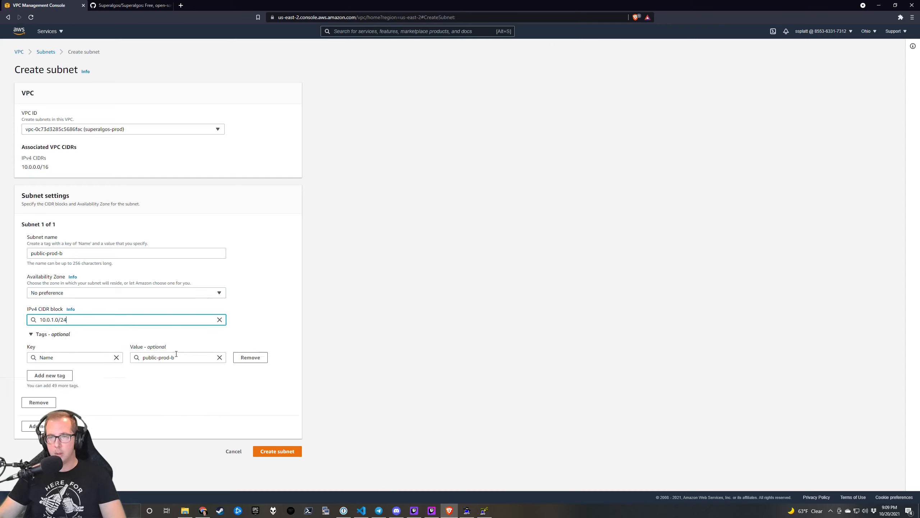
Tag public-prod-b with environment=prod and create the subnet.
click(68, 376)
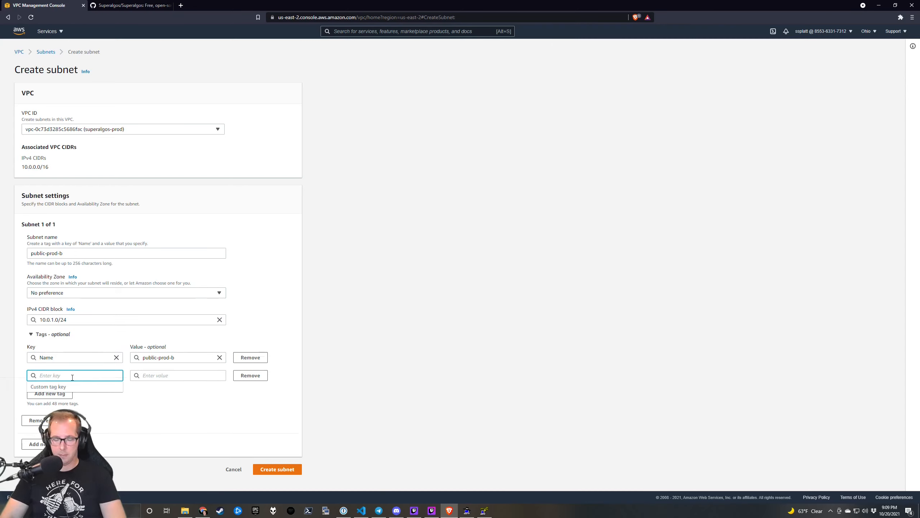
text(environment)
key(Tab)
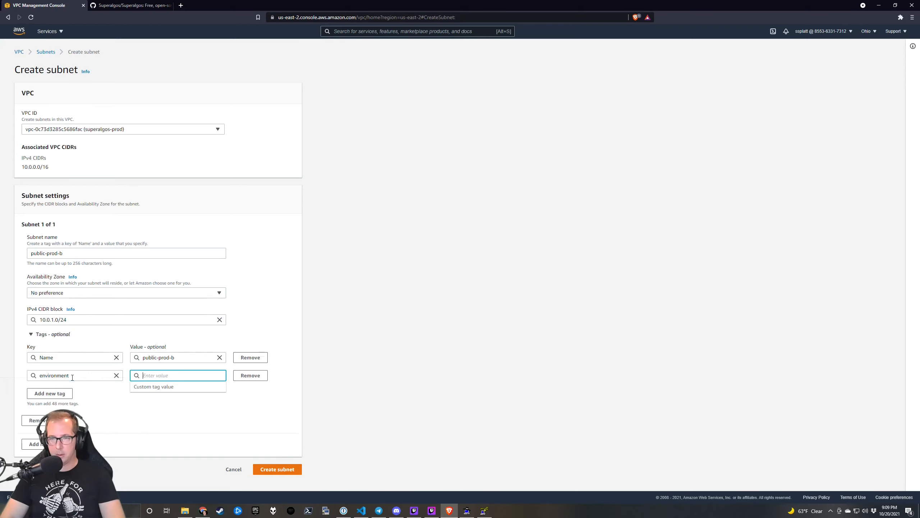
text(prod)
key(Tab)
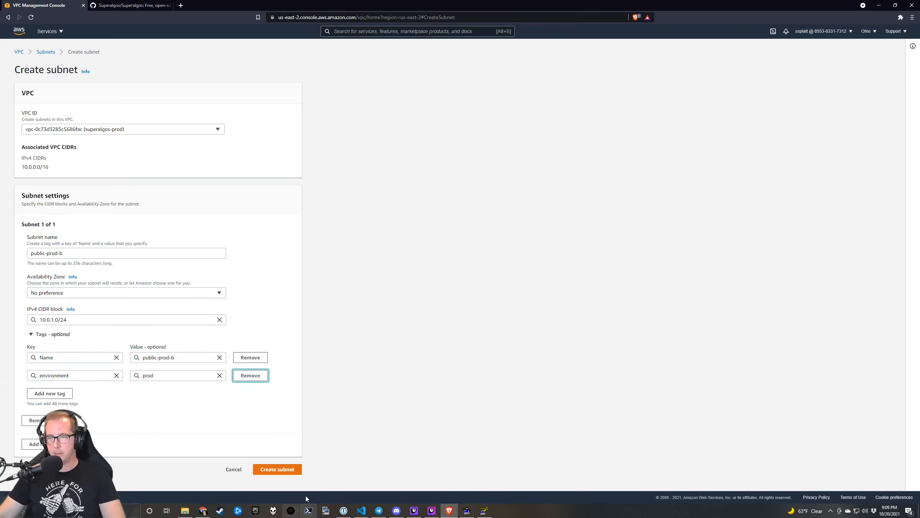
click(294, 470)
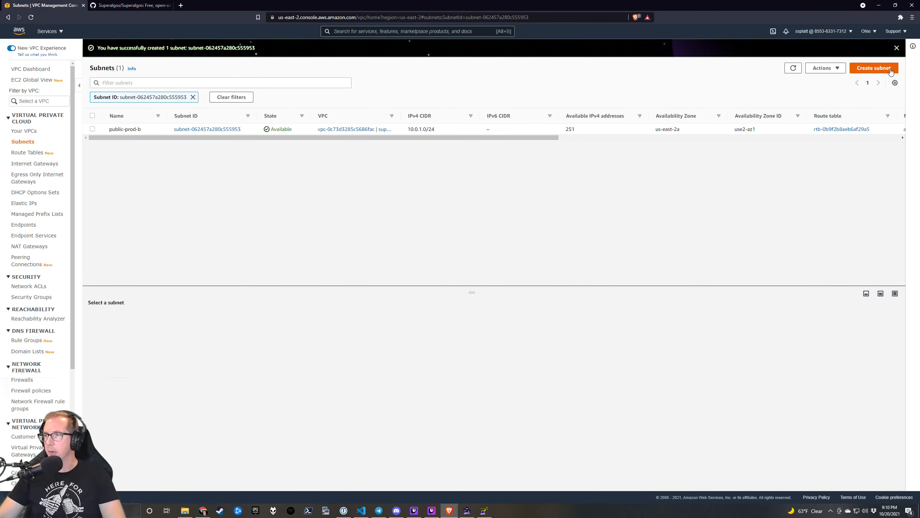
Set up subnet private-prod-a in superalgos-prod, zone us-east-2a, range 10.0.10.0/24.
click(874, 68)
click(74, 130)
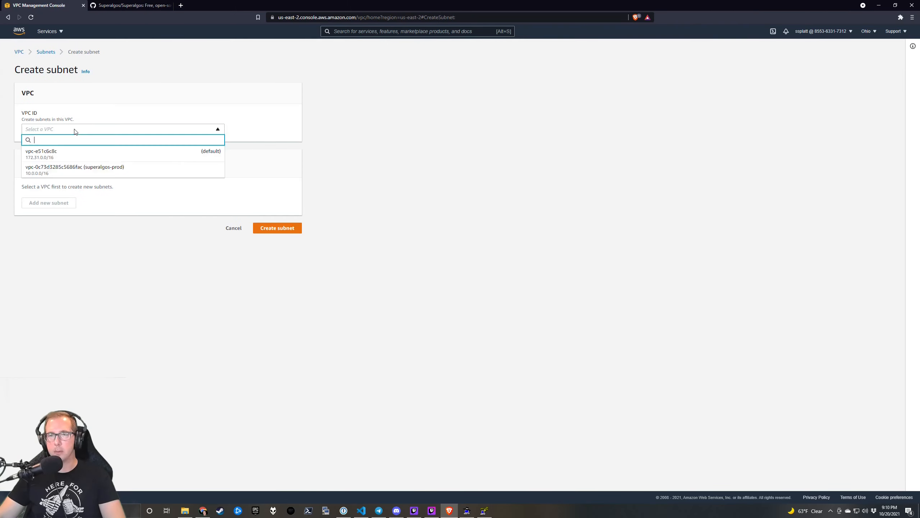
click(76, 169)
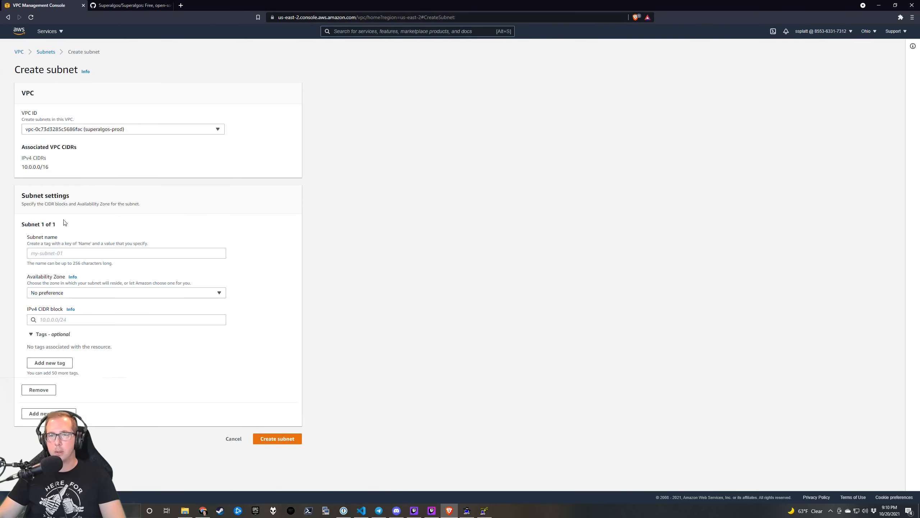
click(56, 253)
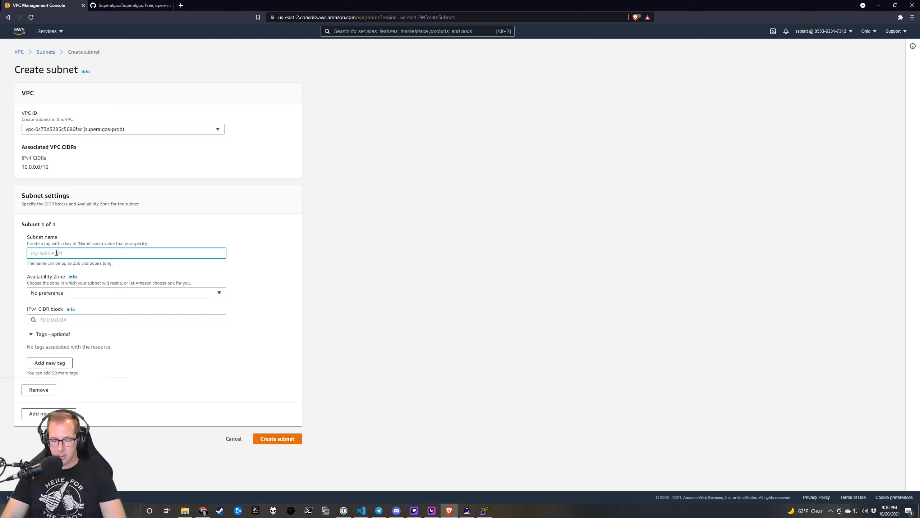
text(private)
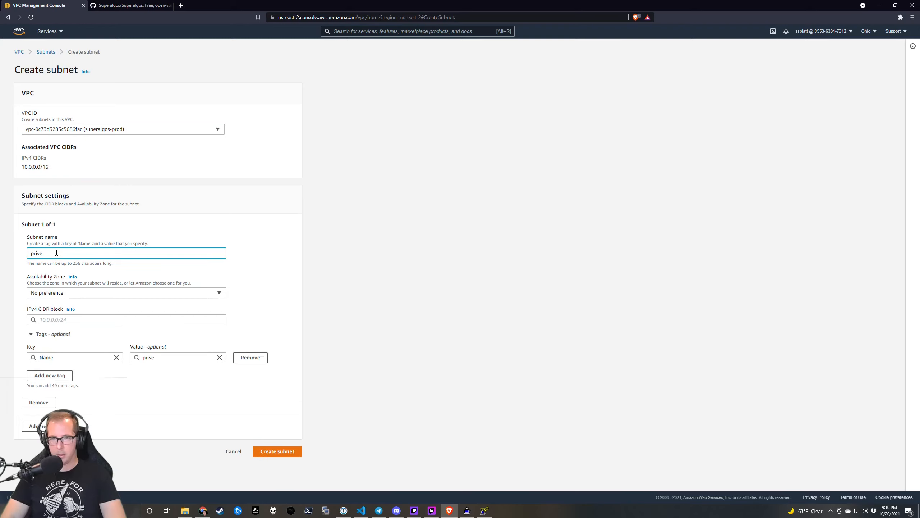
text(-prod-a)
click(91, 294)
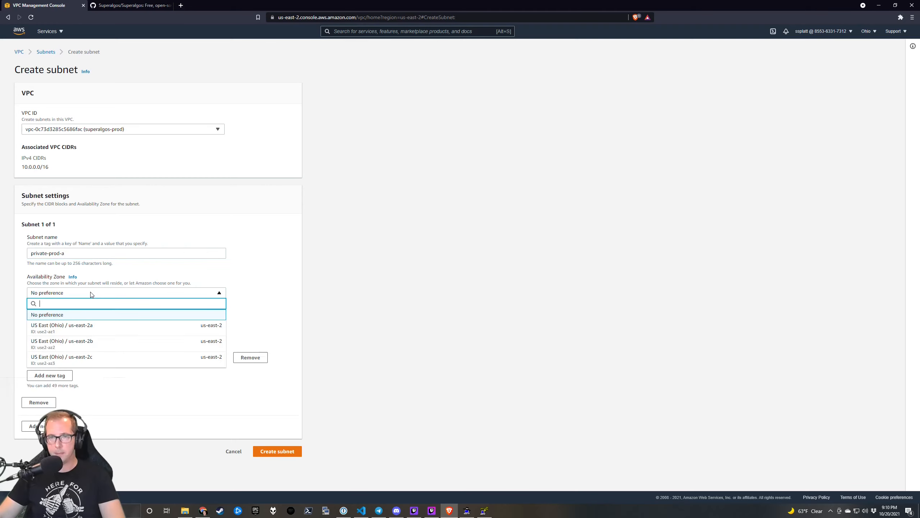
click(99, 317)
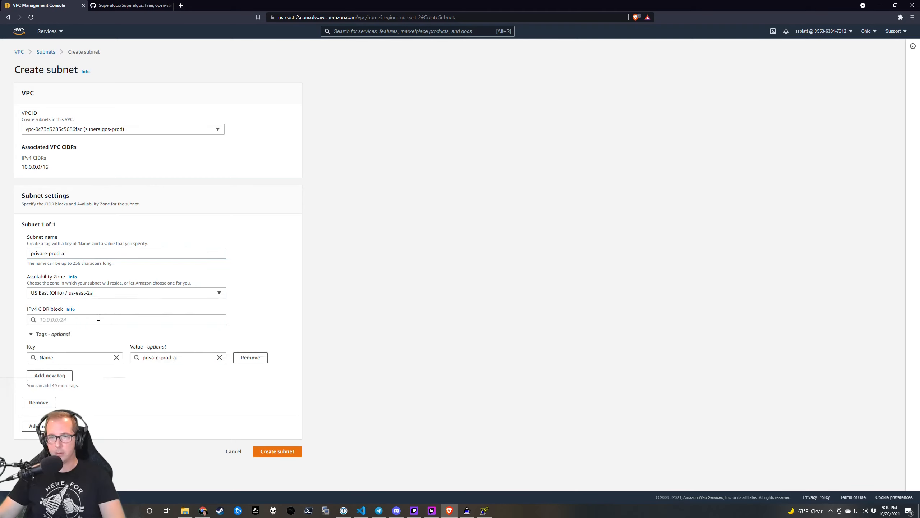
click(98, 318)
text(10)
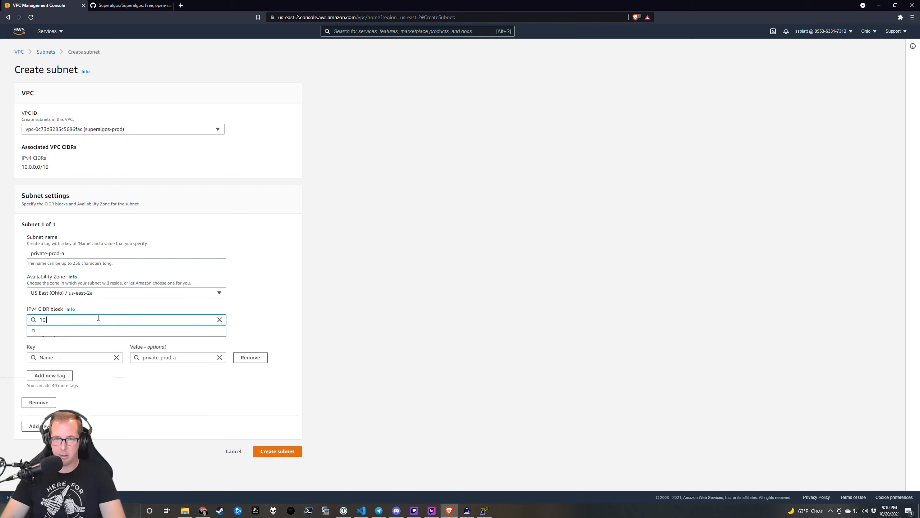
text(.0)
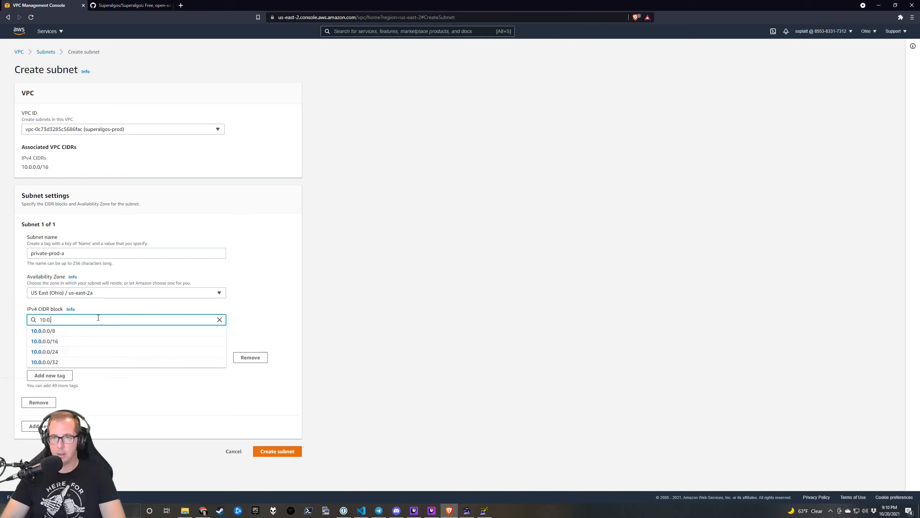
text(.10)
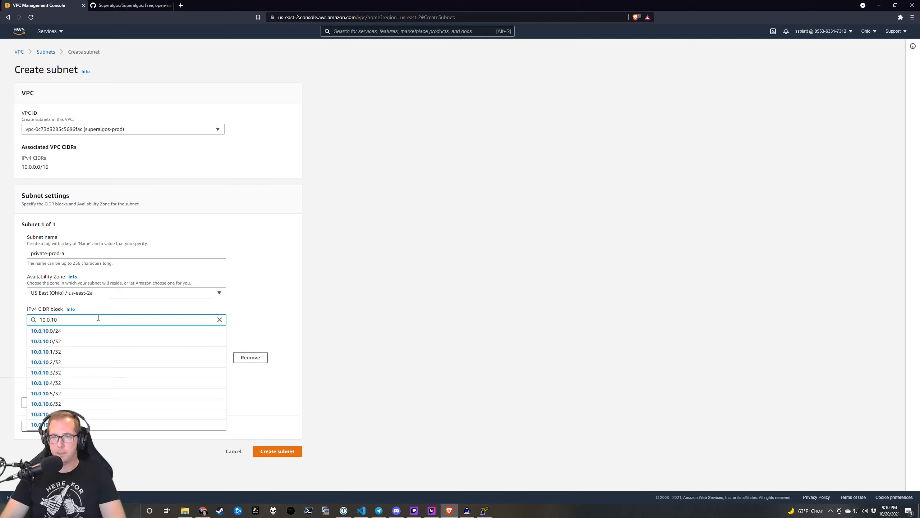
click(144, 335)
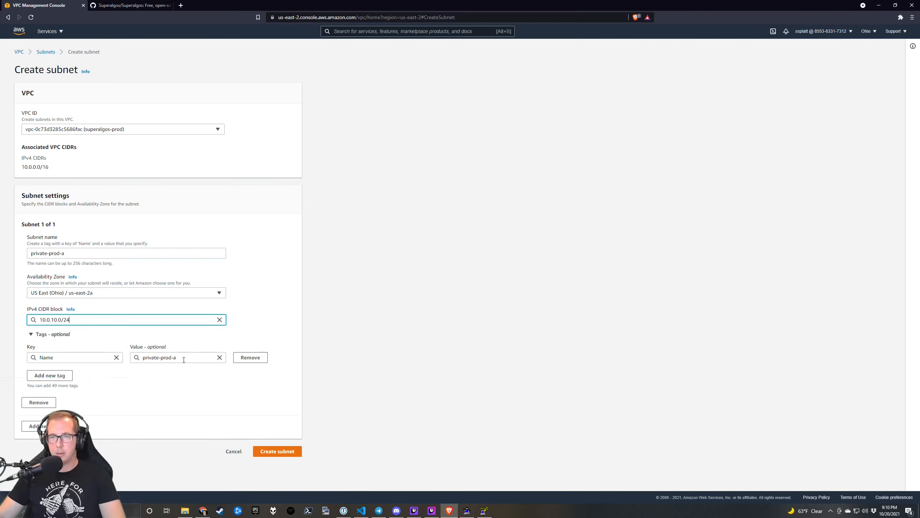
Tag private-prod-a with environment=prod and create the subnet.
click(51, 379)
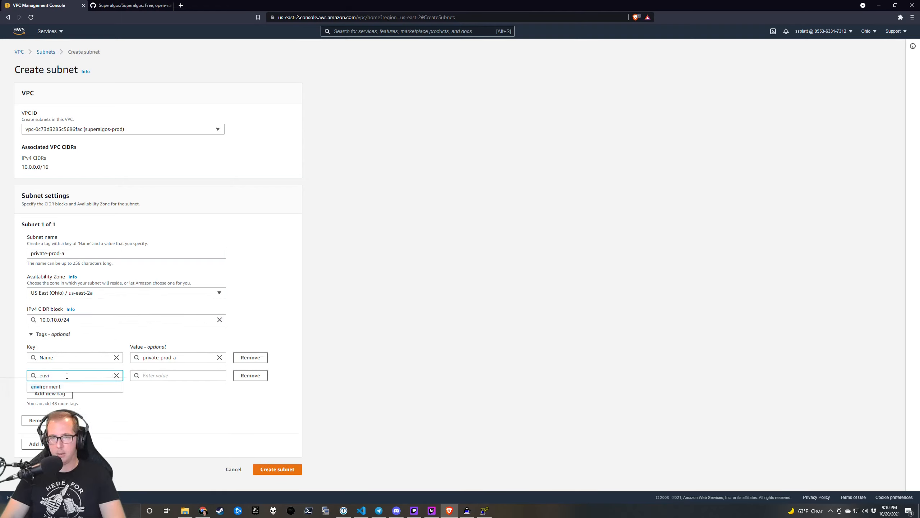
click(120, 387)
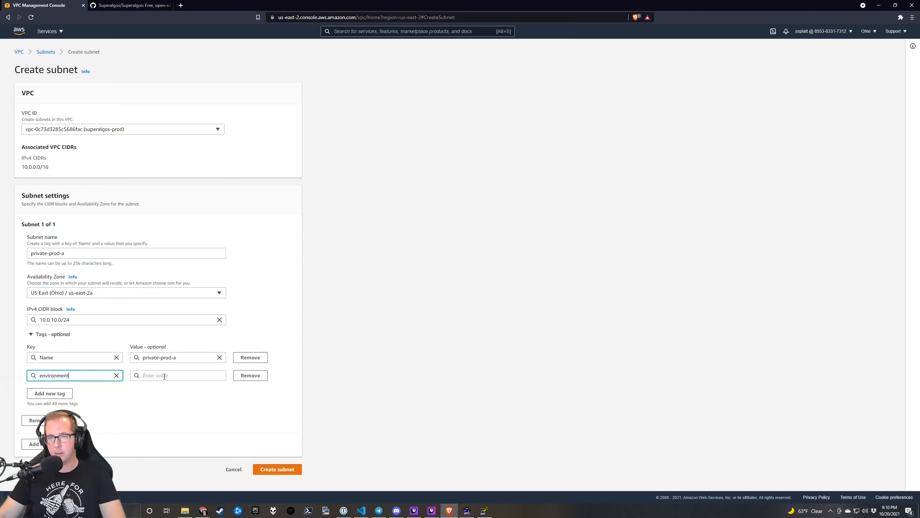
click(164, 376)
text(pro)
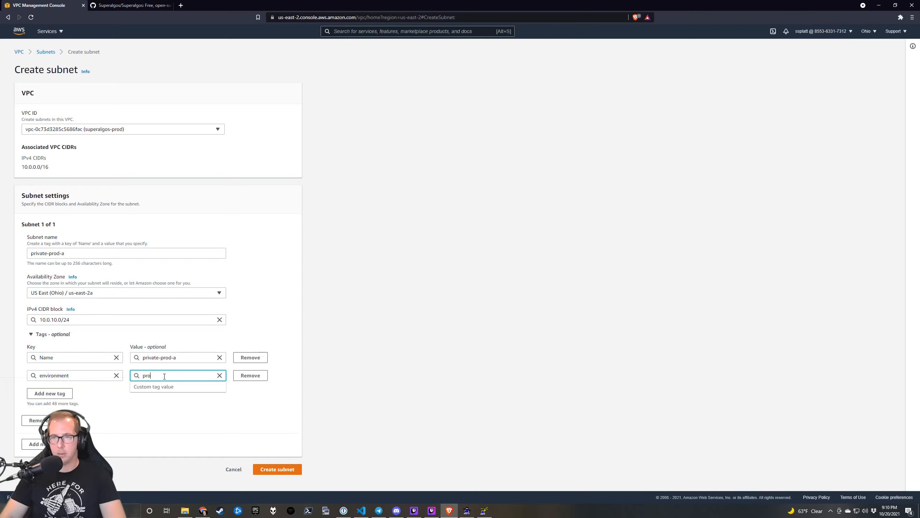
text(d)
click(278, 469)
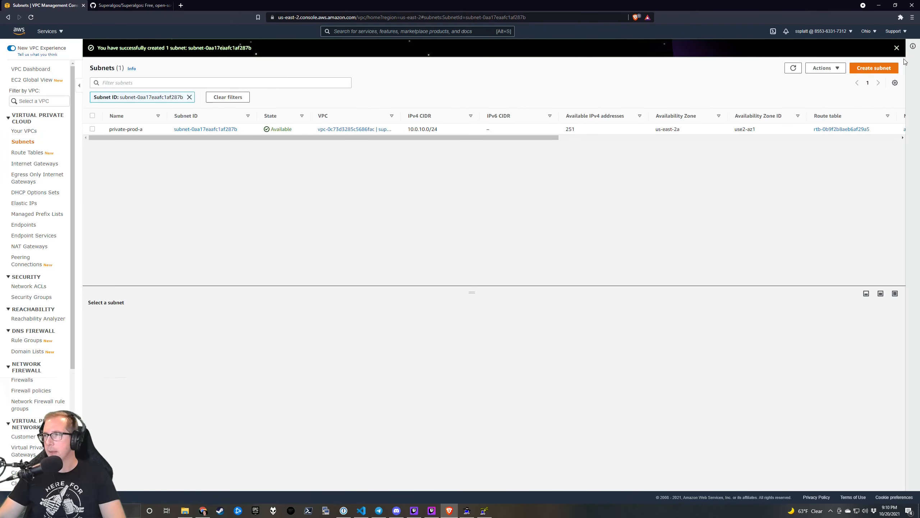
Start a new subnet in the superalgos-prod VPC named private-prod-b.
click(877, 68)
click(63, 130)
click(60, 151)
click(59, 129)
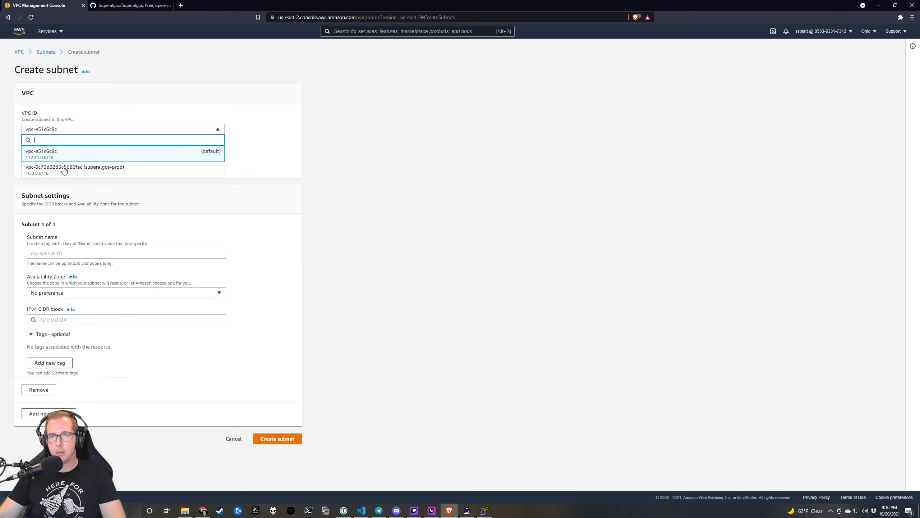
click(64, 169)
click(48, 255)
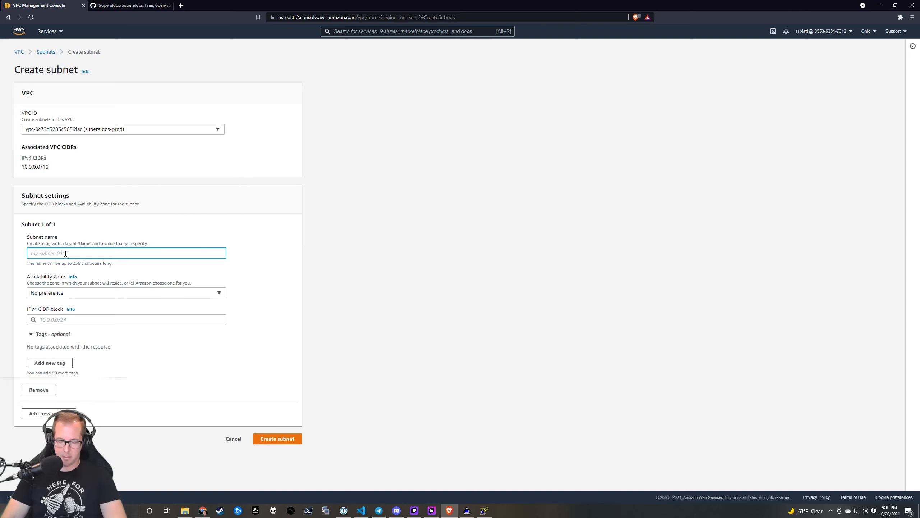
text(priovate)
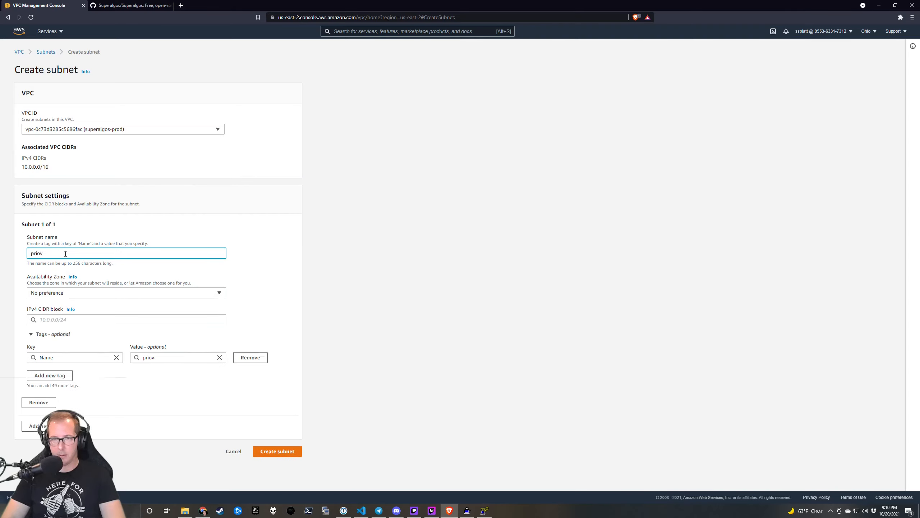
key(BackSpace)
key(BackSpace)
text(vate-prod-b)
Place private-prod-b in us-east-2b with CIDR block 10.0.11.0/24.
click(74, 291)
click(109, 344)
click(74, 320)
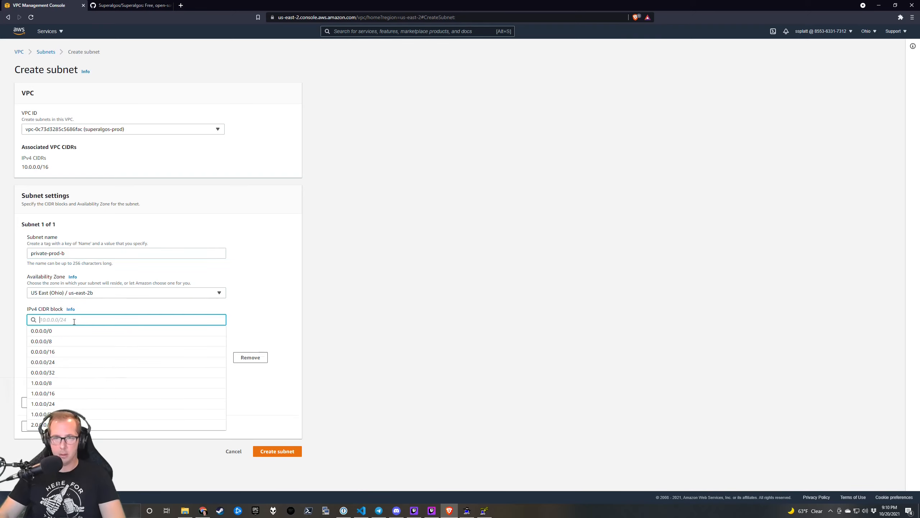
text(10.0.1)
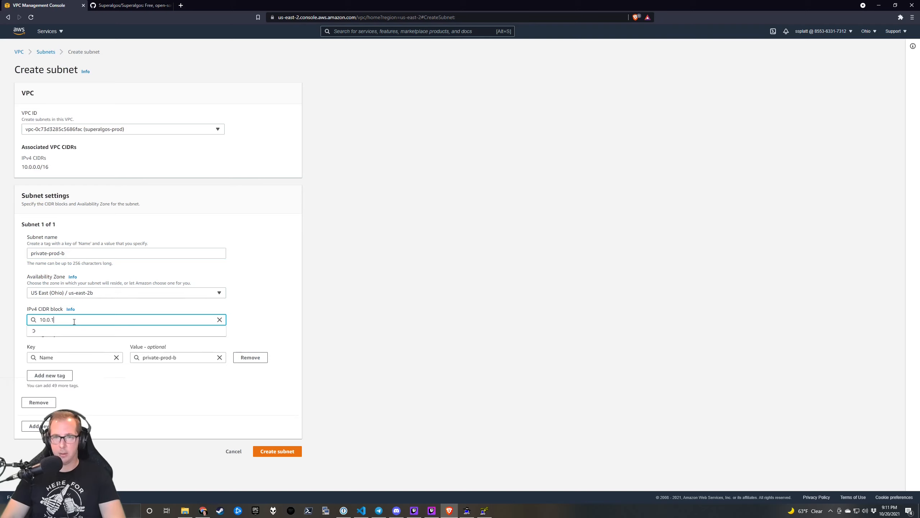
text(1)
click(69, 330)
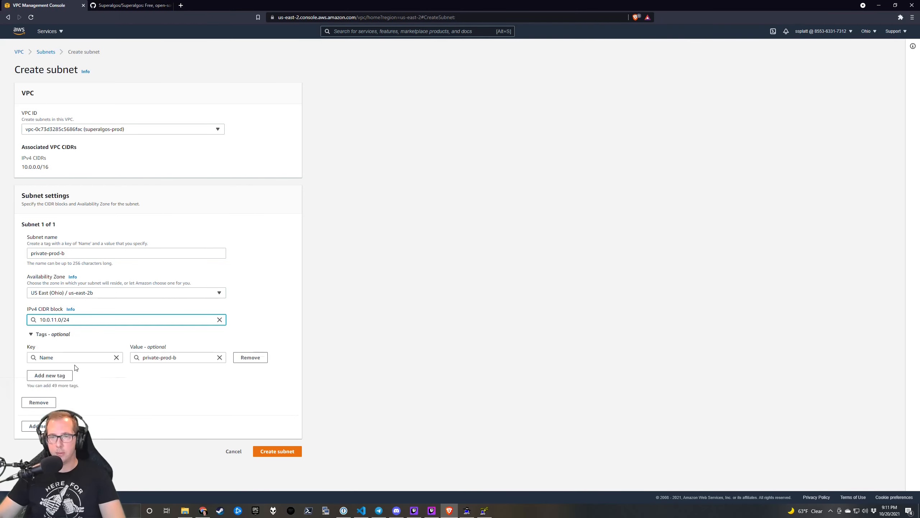
Tag private-prod-b with environment=prod and create the subnet.
click(56, 377)
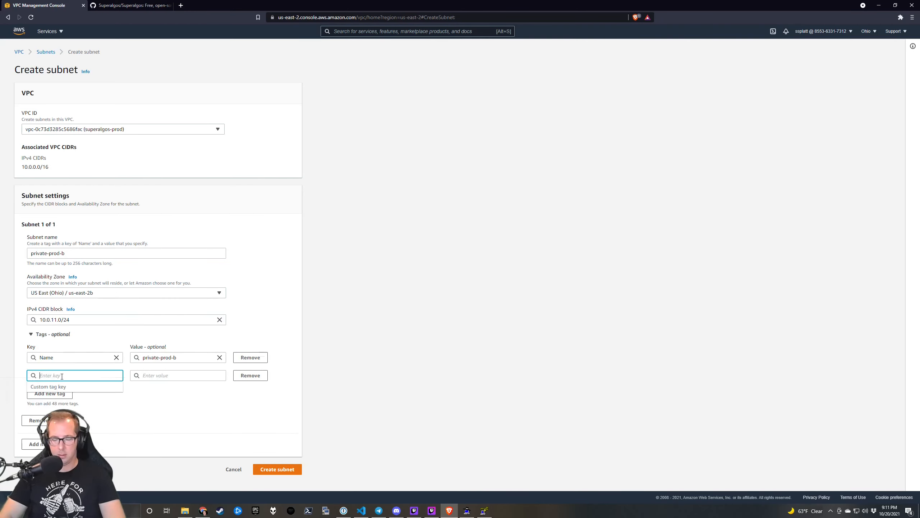
text(environment)
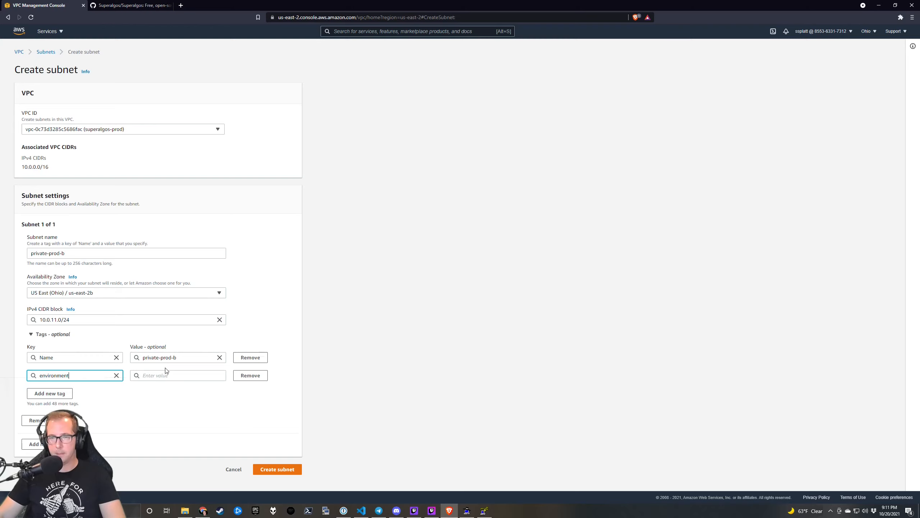
click(167, 374)
text(prod)
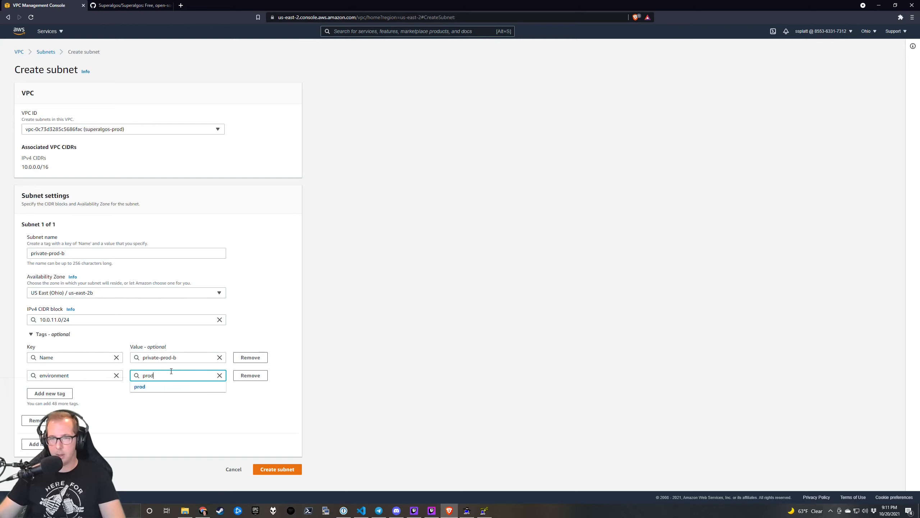
click(294, 475)
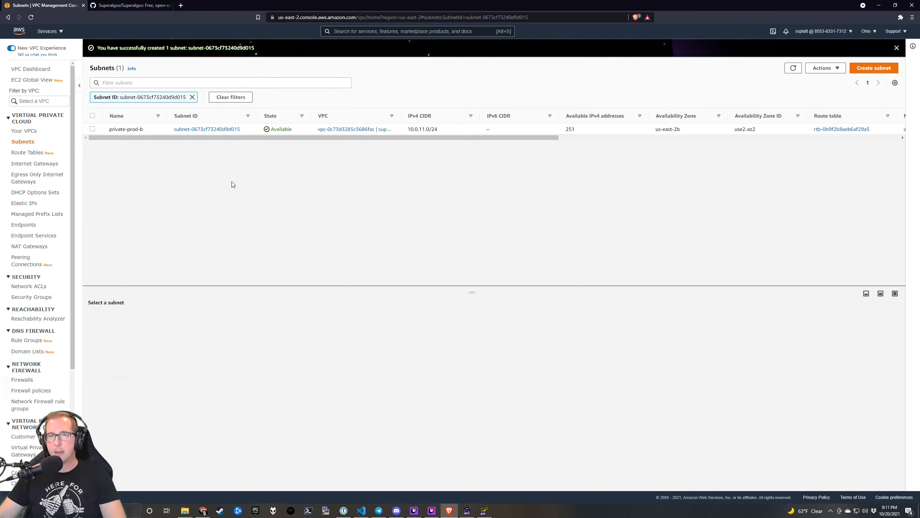
Move from Route Tables to Internet Gateways and begin a new internet gateway.
click(28, 153)
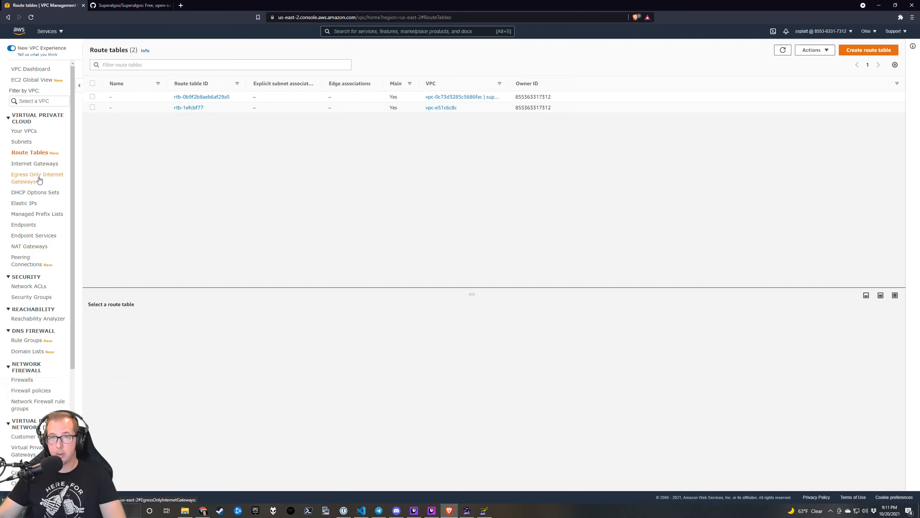
click(45, 164)
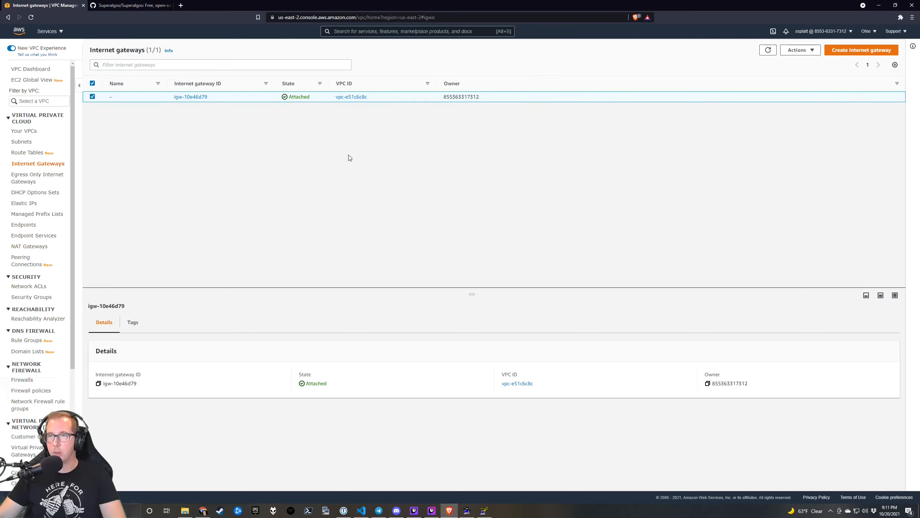
click(862, 50)
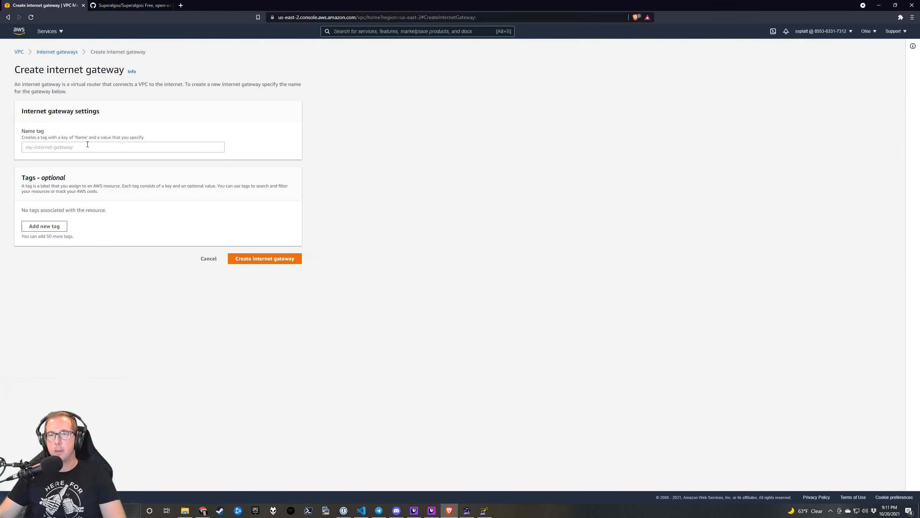
Create internet gateway prod-ig with an environment=prod tag.
click(86, 146)
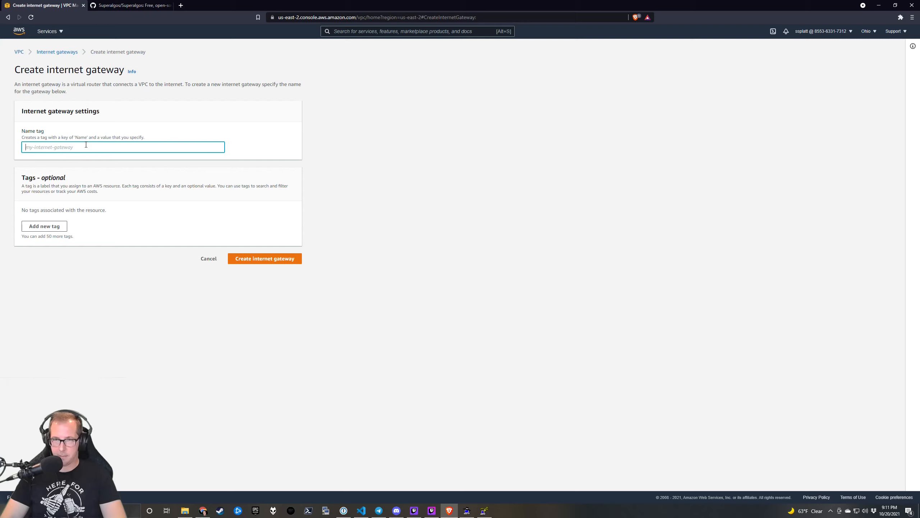
text(pr)
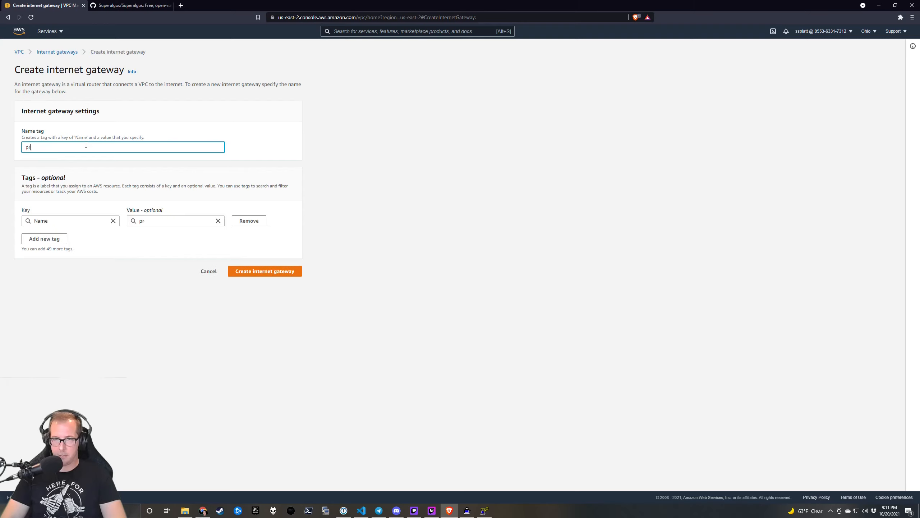
text(od-ig)
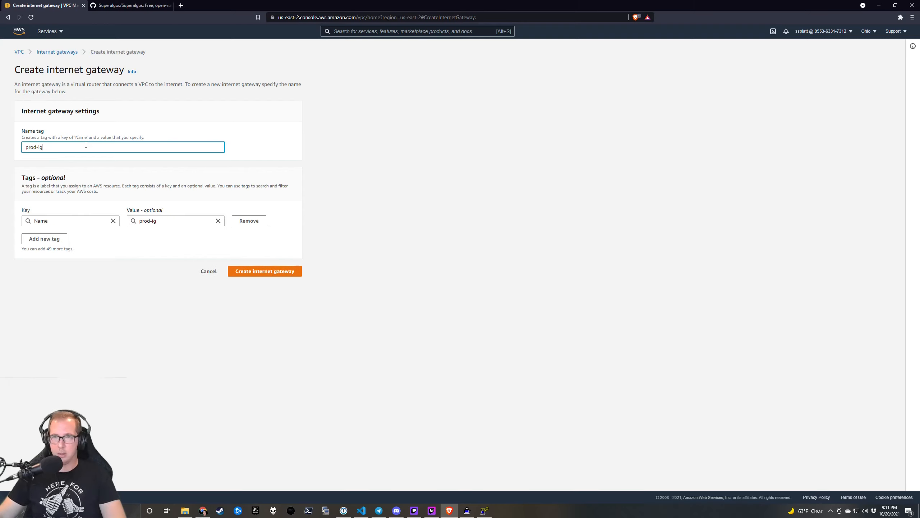
click(57, 241)
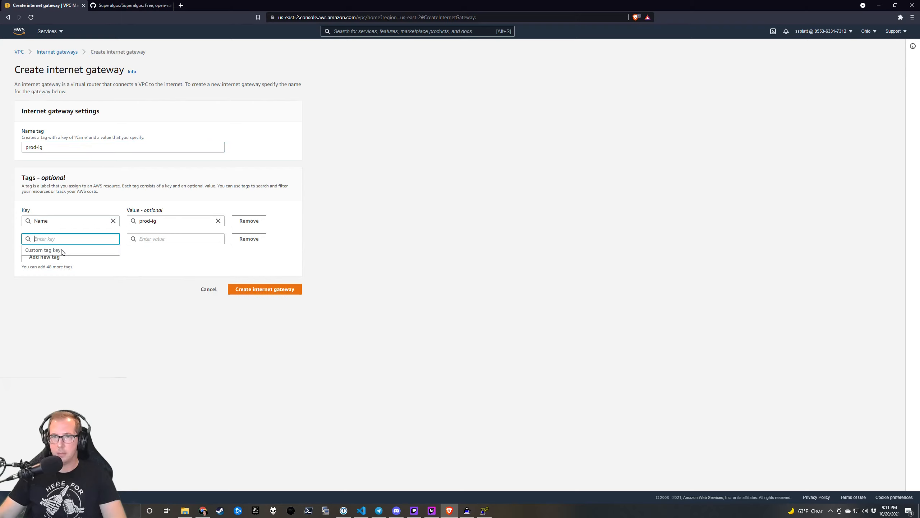
text(envir)
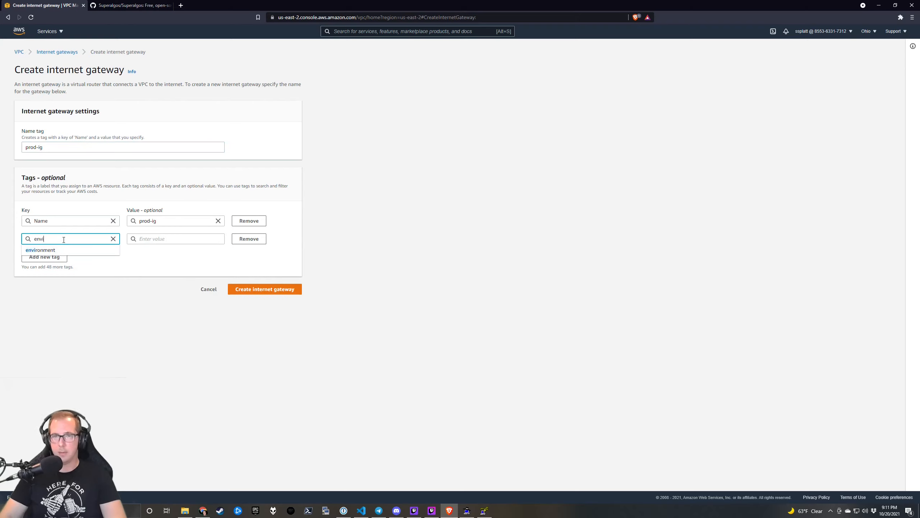
click(55, 250)
click(146, 240)
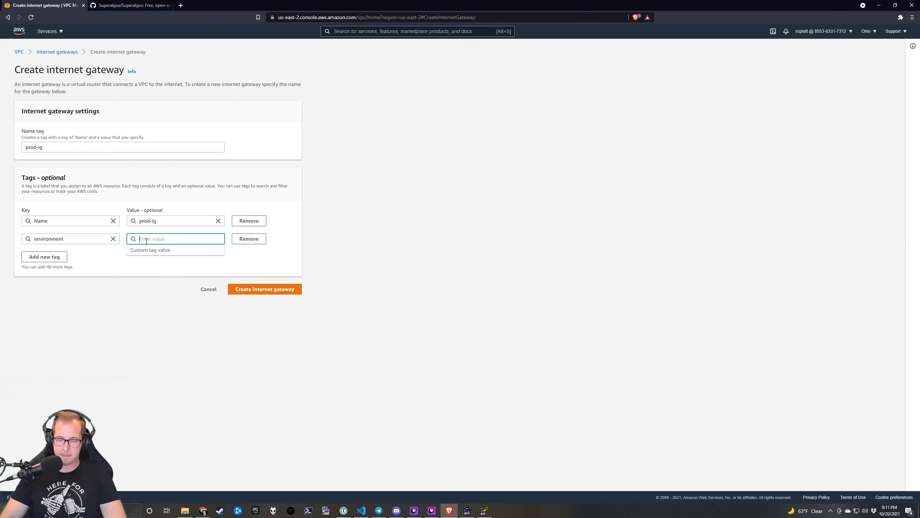
text(prod)
click(258, 290)
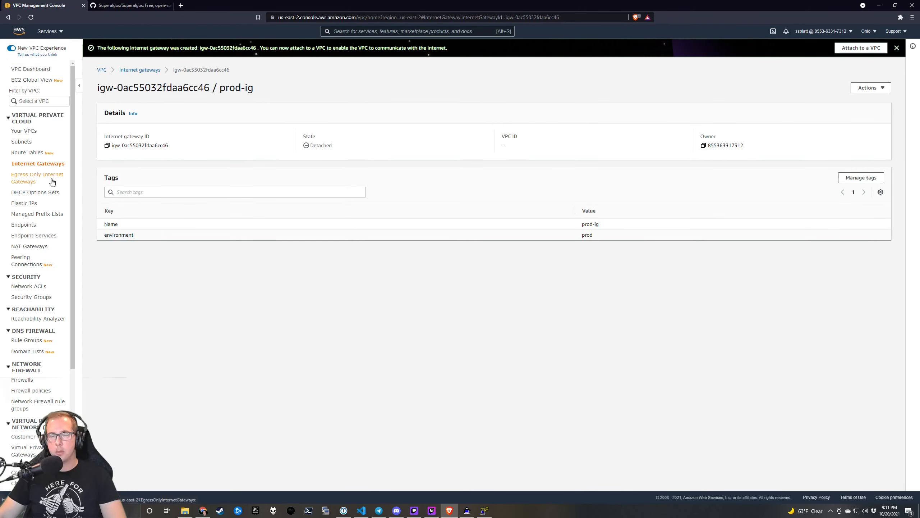
Start a NAT gateway named nat-prod-a in subnet public-prod-a.
click(31, 247)
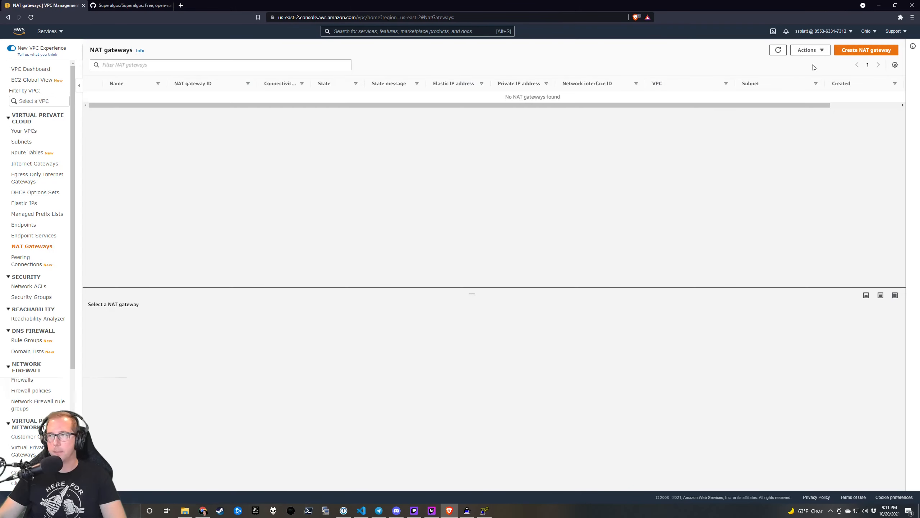
click(866, 50)
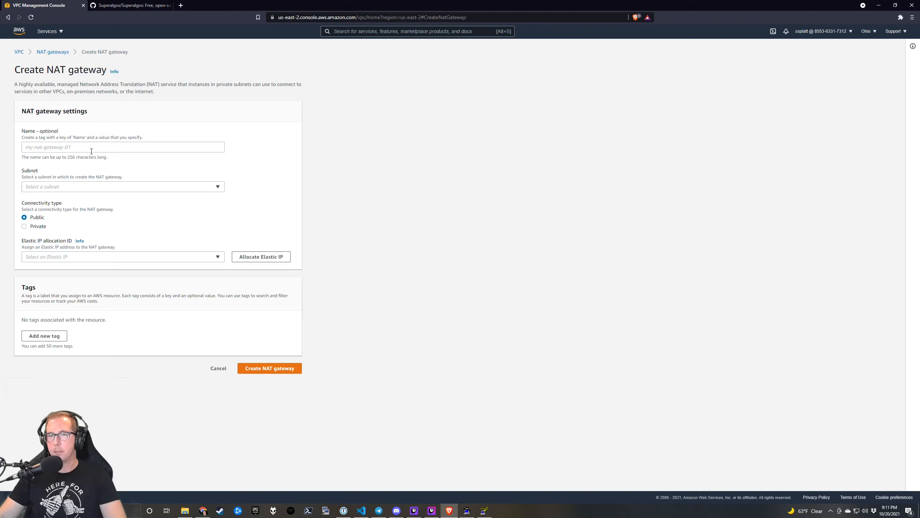
click(91, 148)
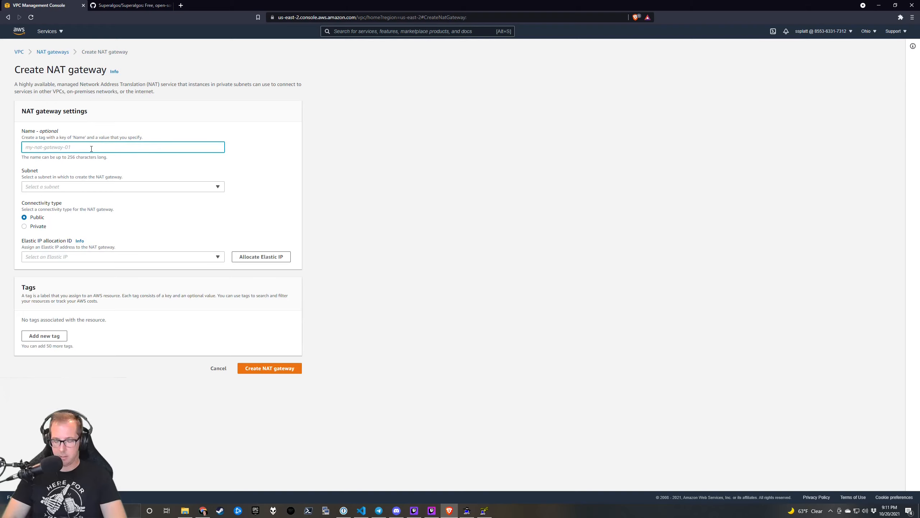
text(prod-nat)
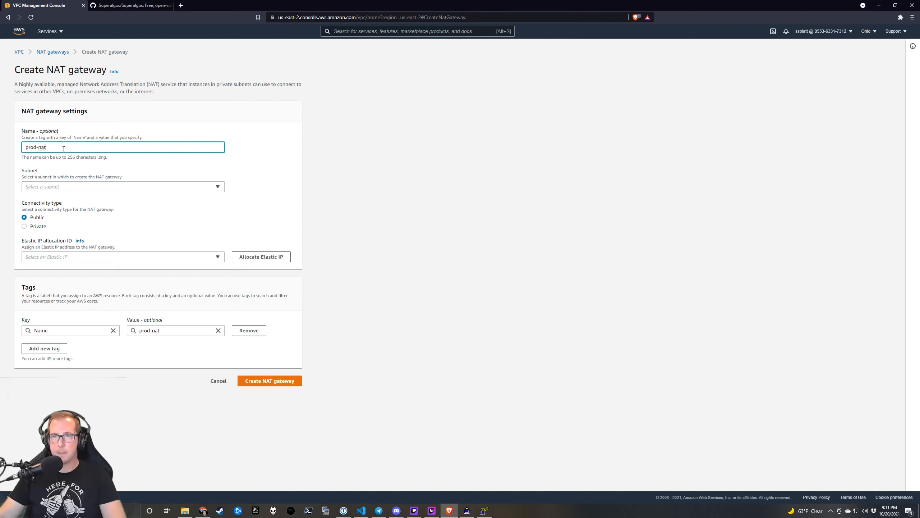
drag(66, 147, 6, 146)
click(74, 186)
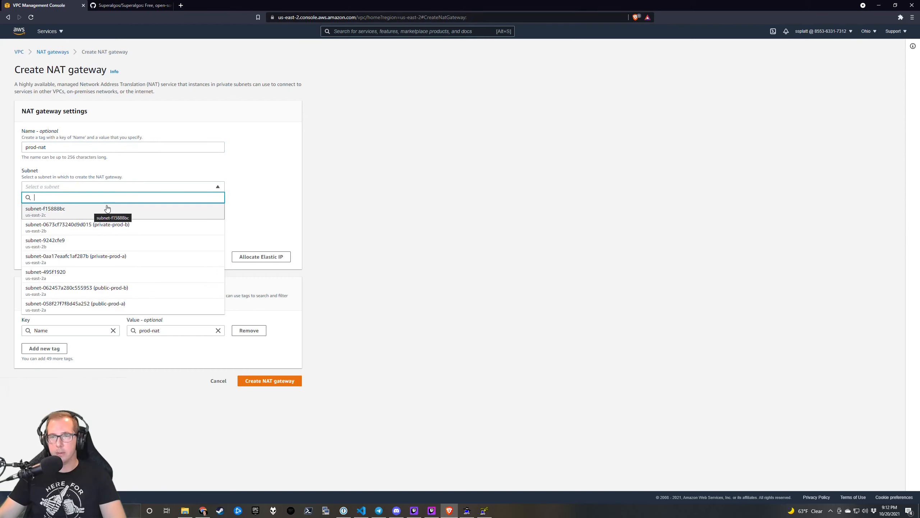
click(127, 305)
click(58, 149)
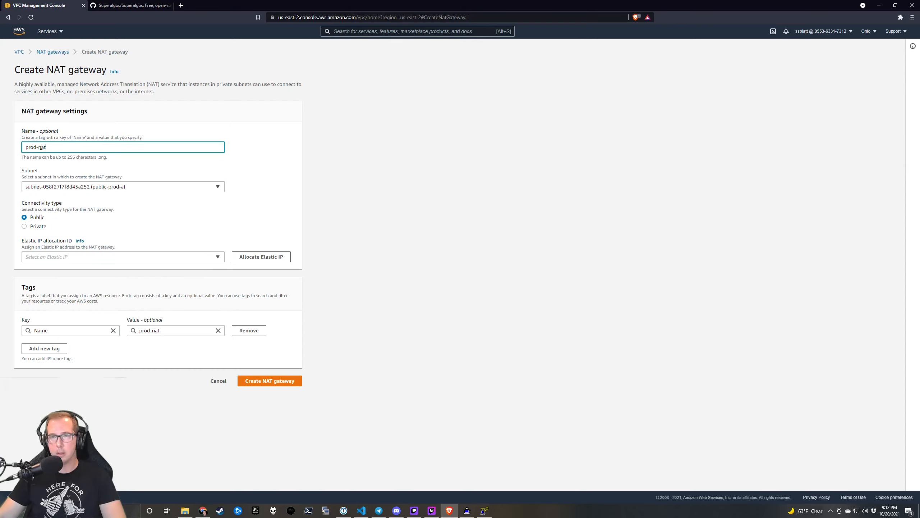
key(ctrl+a)
text(nat-prod-a)
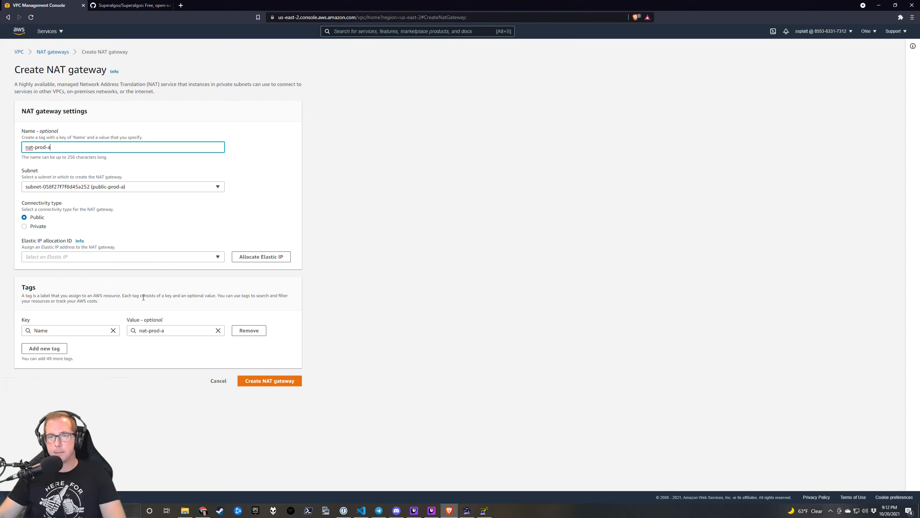
Tag nat-prod-a environment=prod, allocate a new Elastic IP, and create the gateway.
click(65, 348)
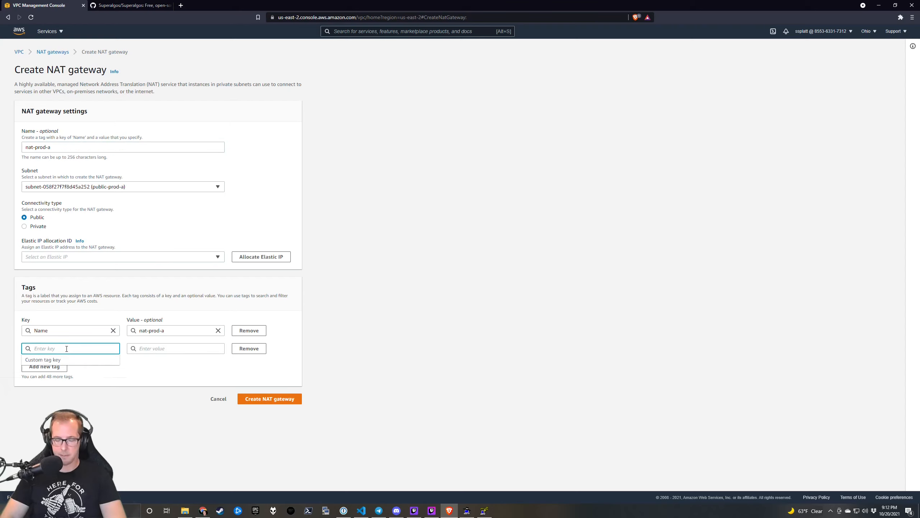
text(enviro)
click(82, 359)
click(166, 348)
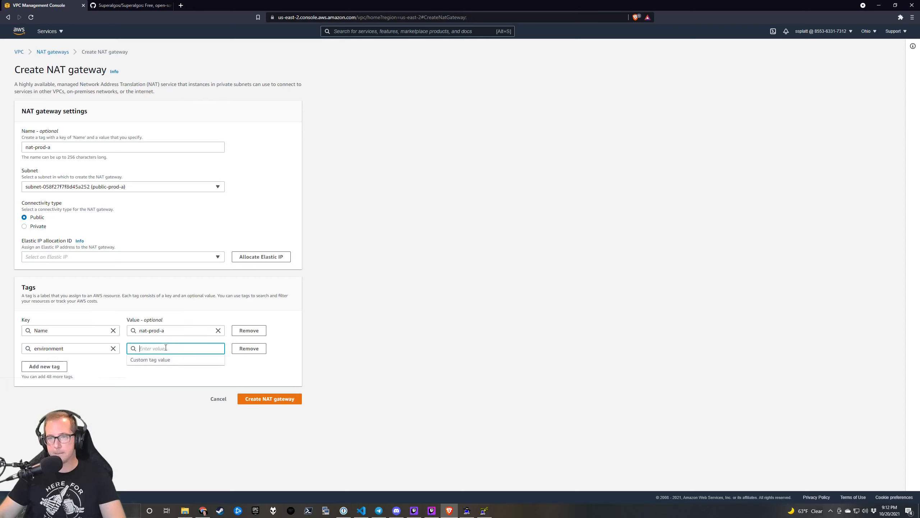
text(prod)
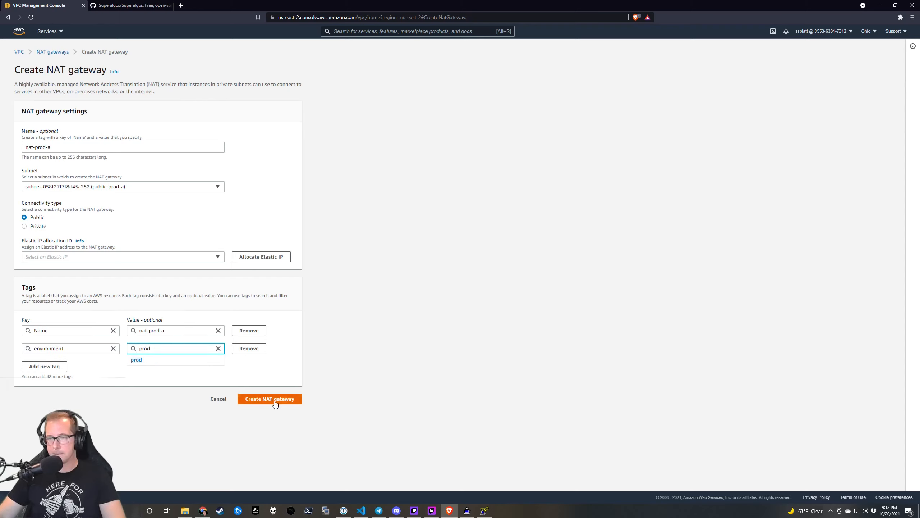
click(277, 401)
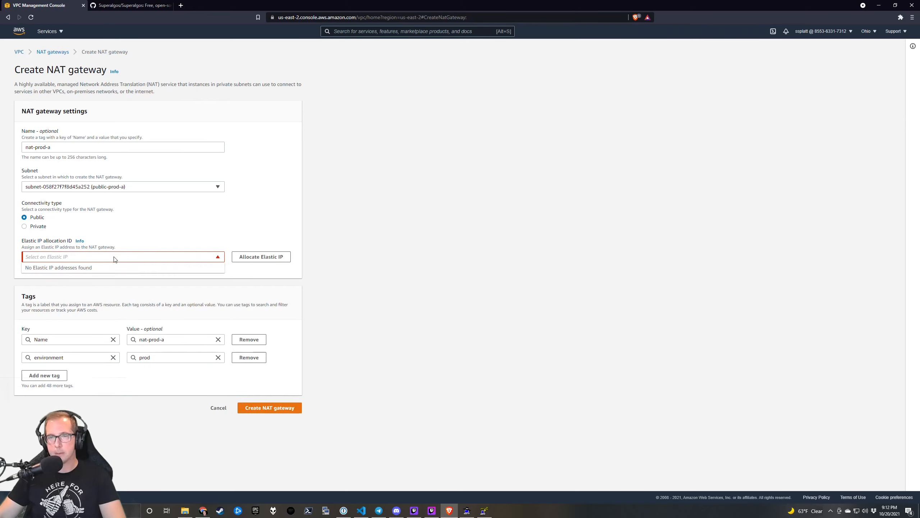
click(264, 257)
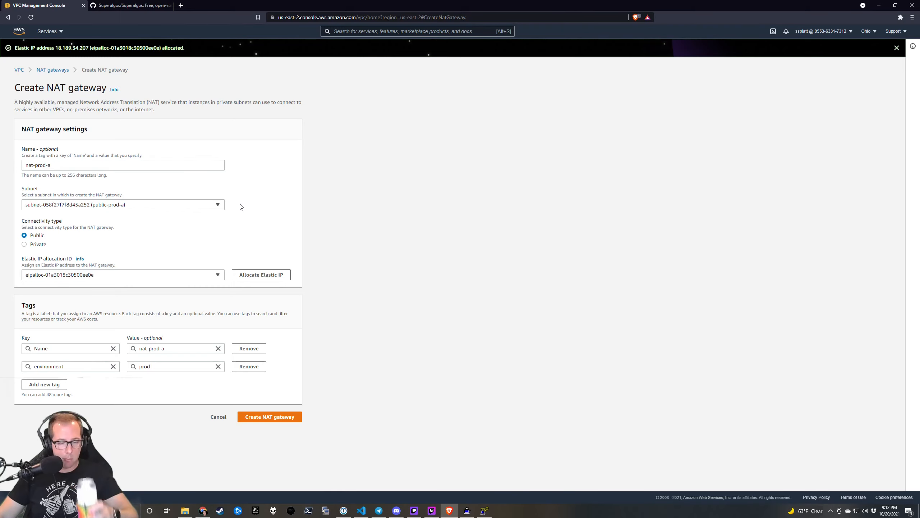
click(283, 419)
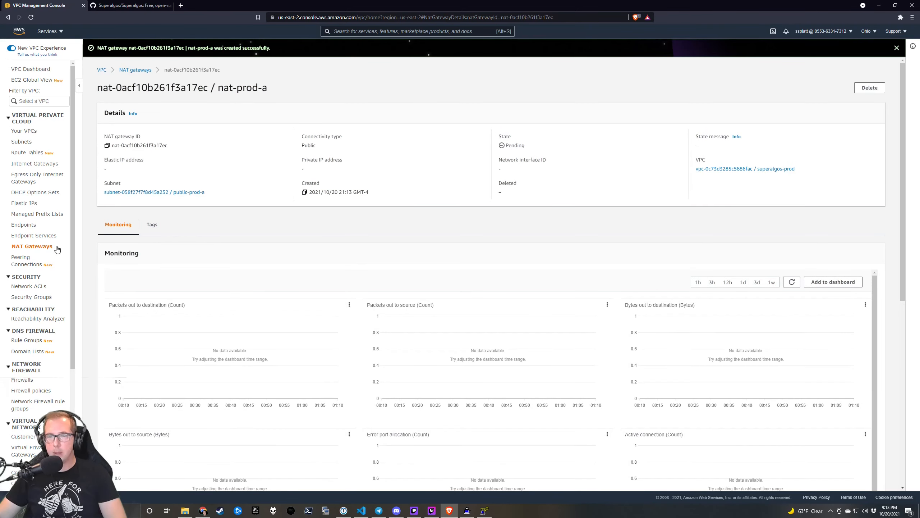
Start NAT gateway nat-prod-b in subnet public-prod-b with a newly allocated Elastic IP.
click(38, 248)
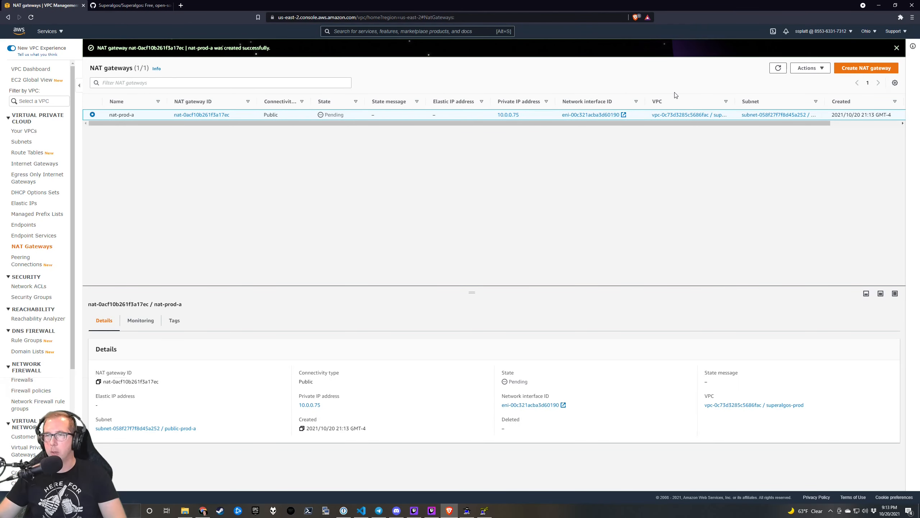
click(854, 70)
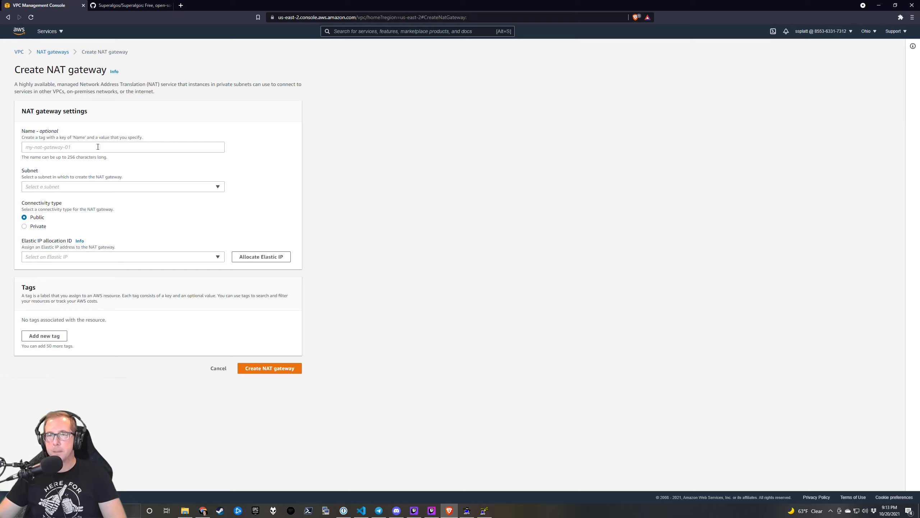
click(98, 146)
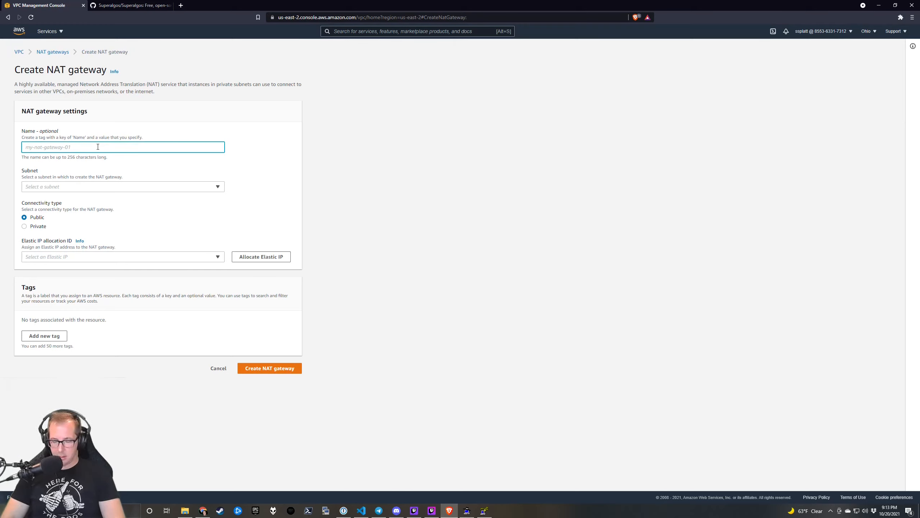
text(nat-prod-b)
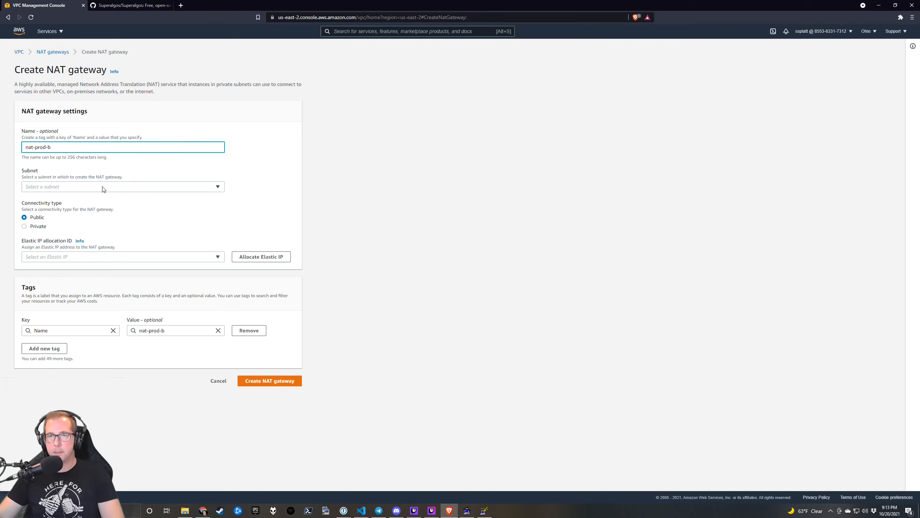
click(100, 189)
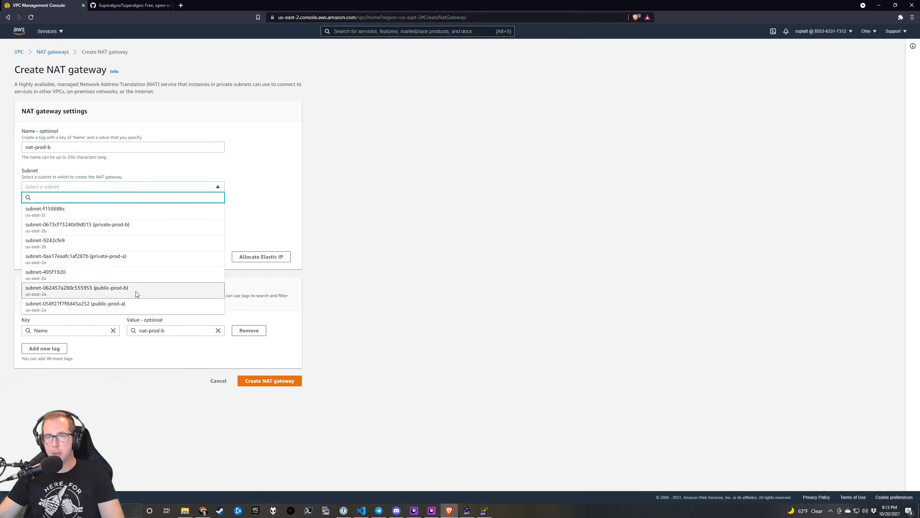
click(136, 292)
click(106, 257)
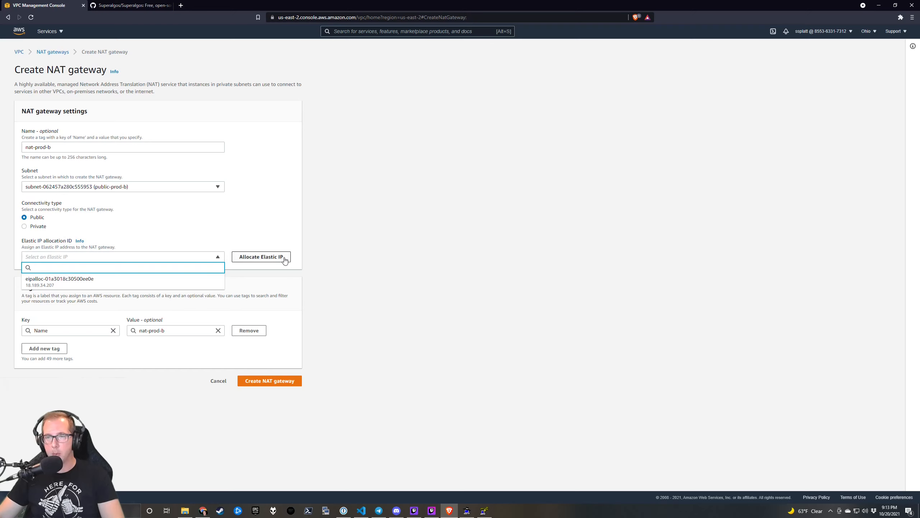
click(284, 258)
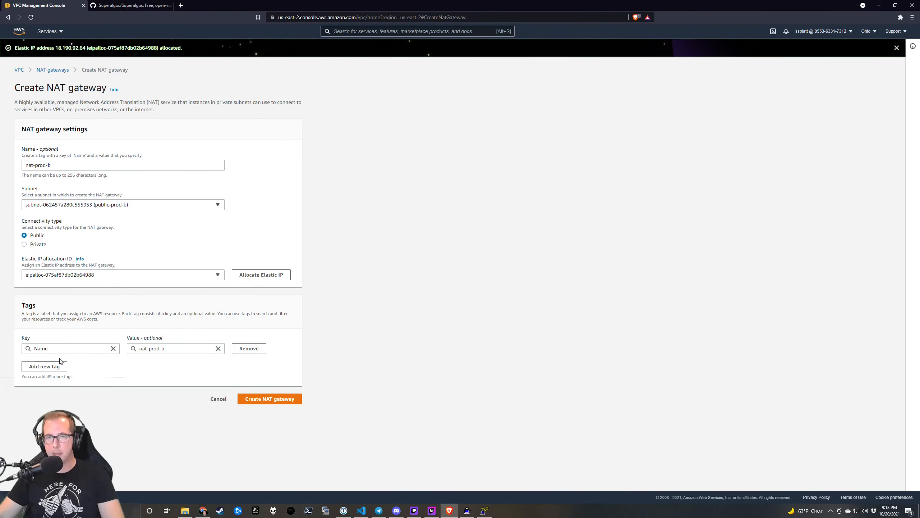
Tag nat-prod-b environment=prod and create the gateway.
click(57, 368)
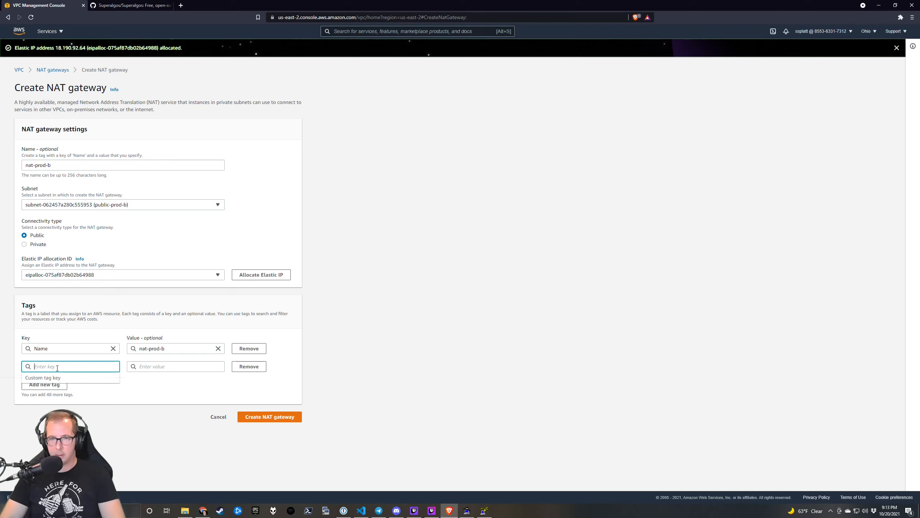
text(nei)
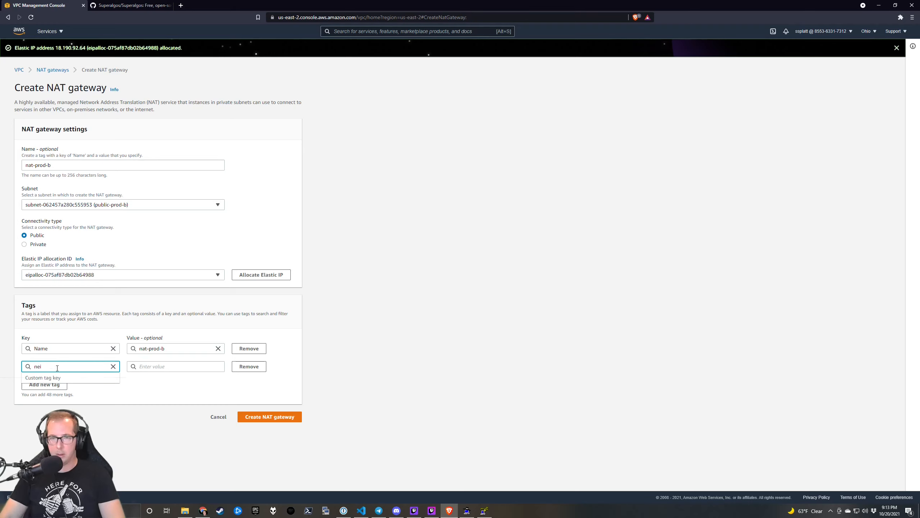
text(nvironment)
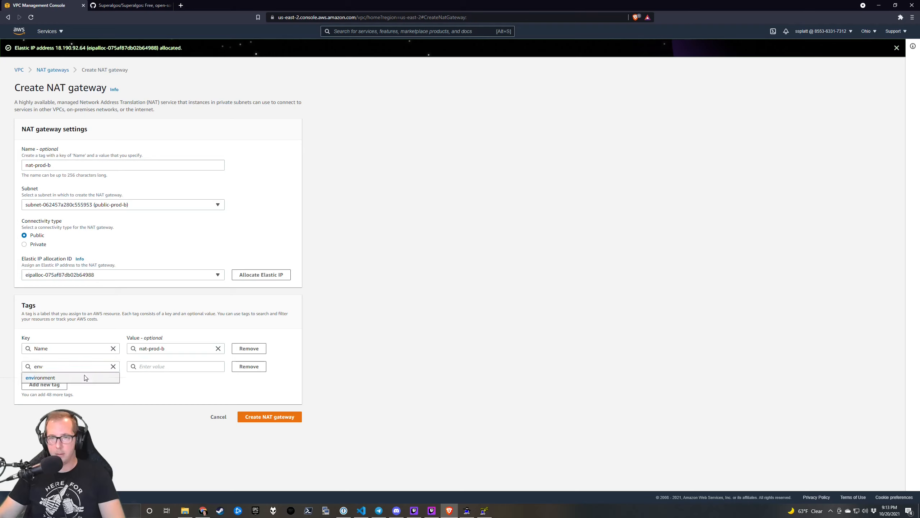
key(Return)
click(163, 366)
text(prod)
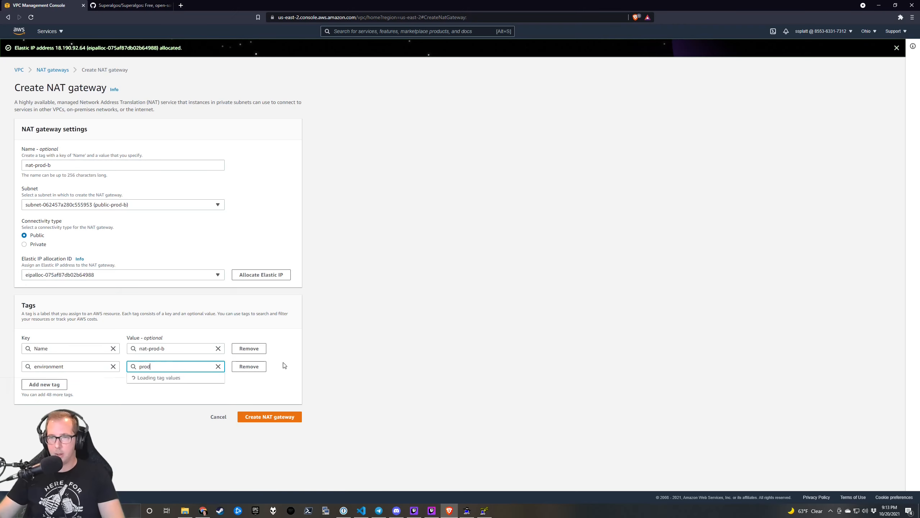
click(285, 416)
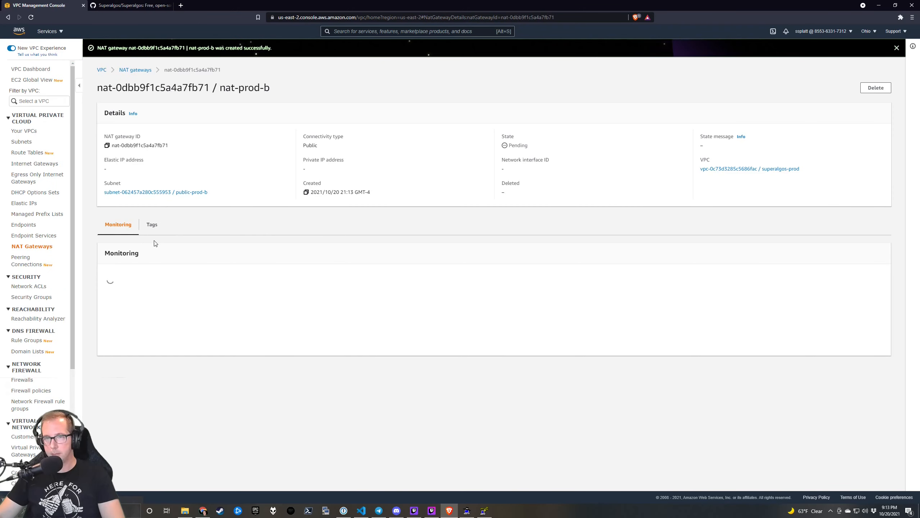
Attach internet gateway prod-ig to the superalgos-prod VPC.
click(46, 165)
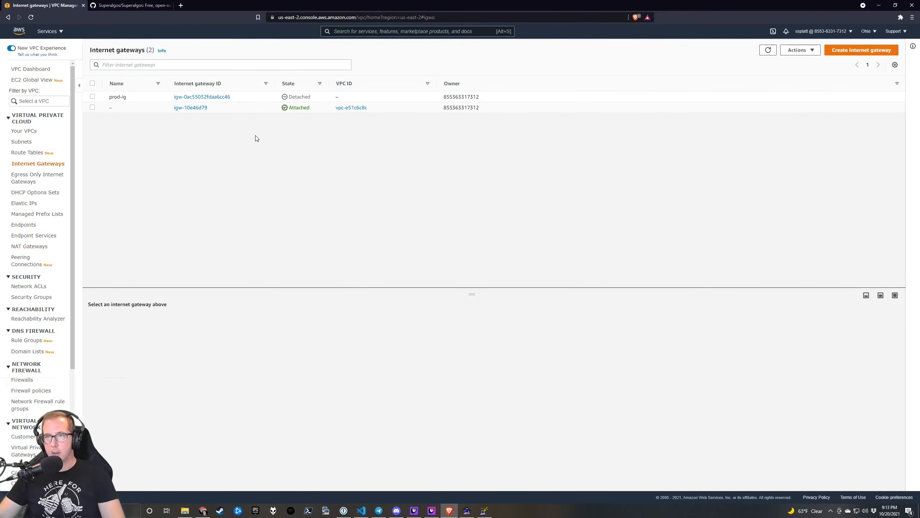
click(298, 99)
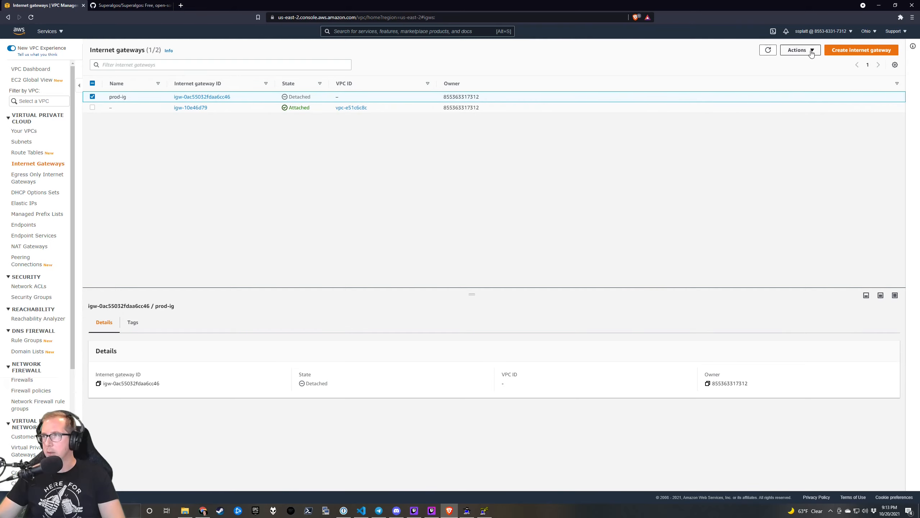
click(799, 50)
click(804, 73)
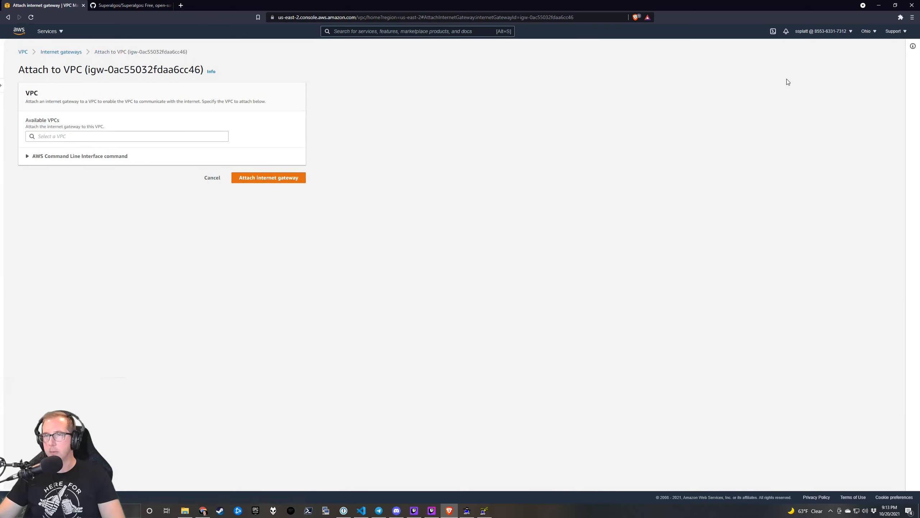
click(129, 134)
click(116, 147)
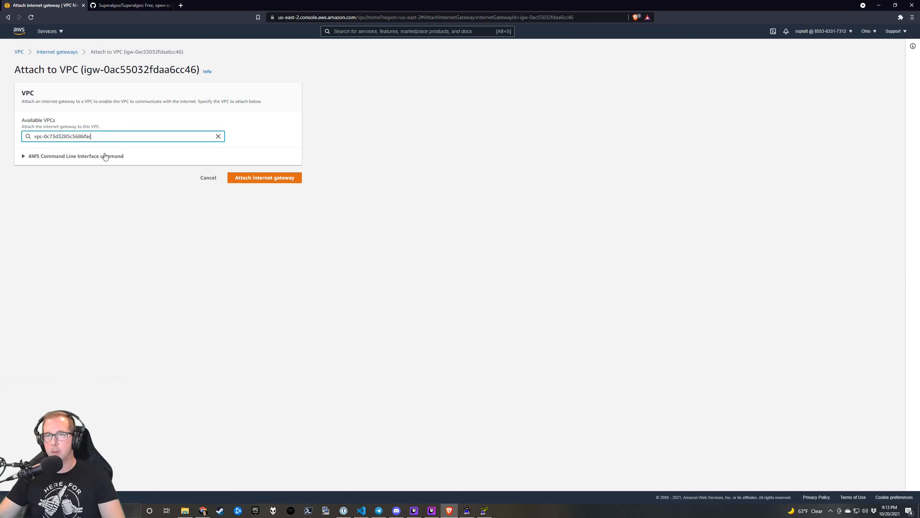
click(279, 182)
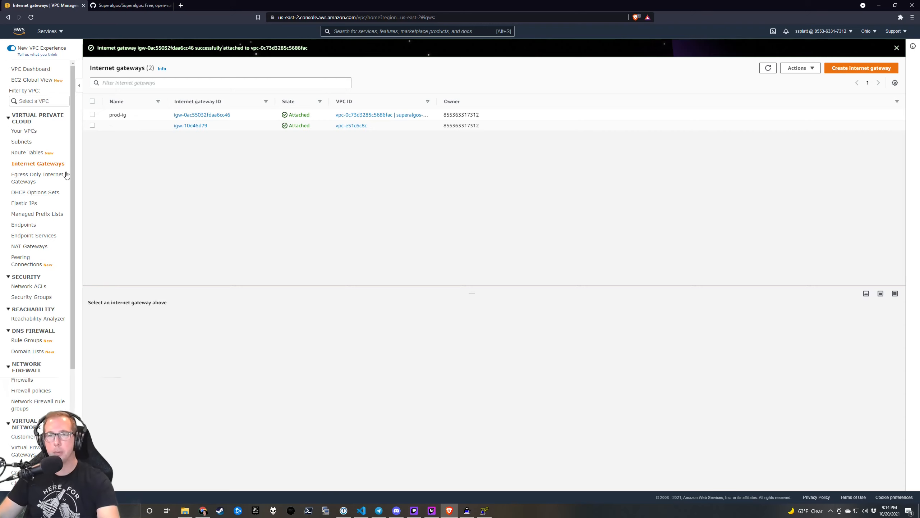
click(39, 155)
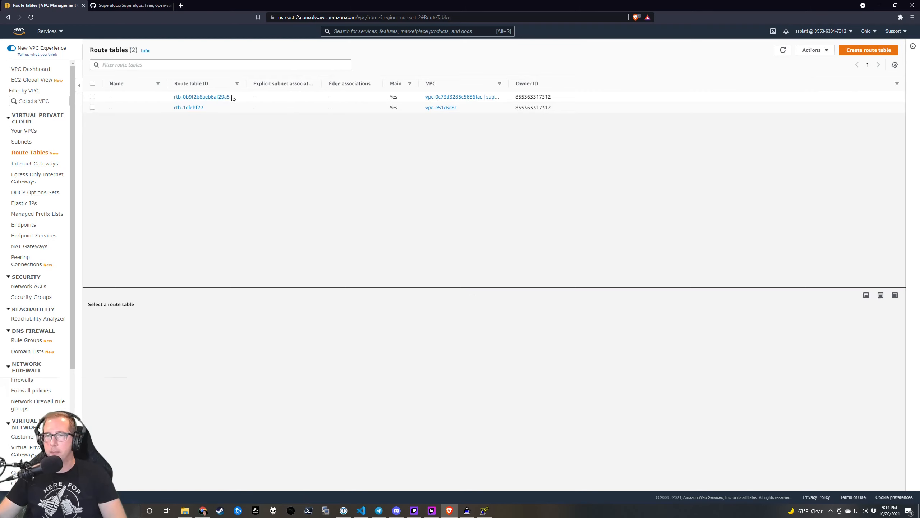
Inspect both route tables' routes, subnets and details, including peering connection pcx-cf54f2a6.
click(167, 101)
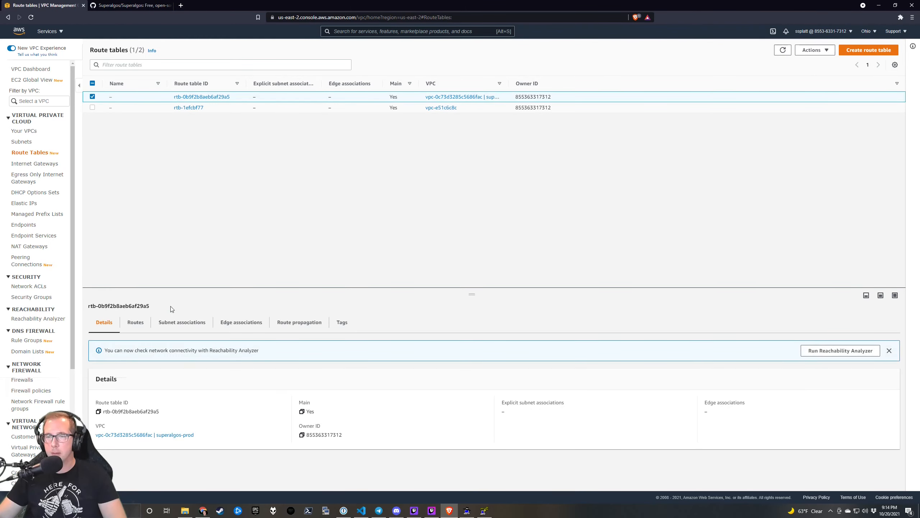
click(143, 325)
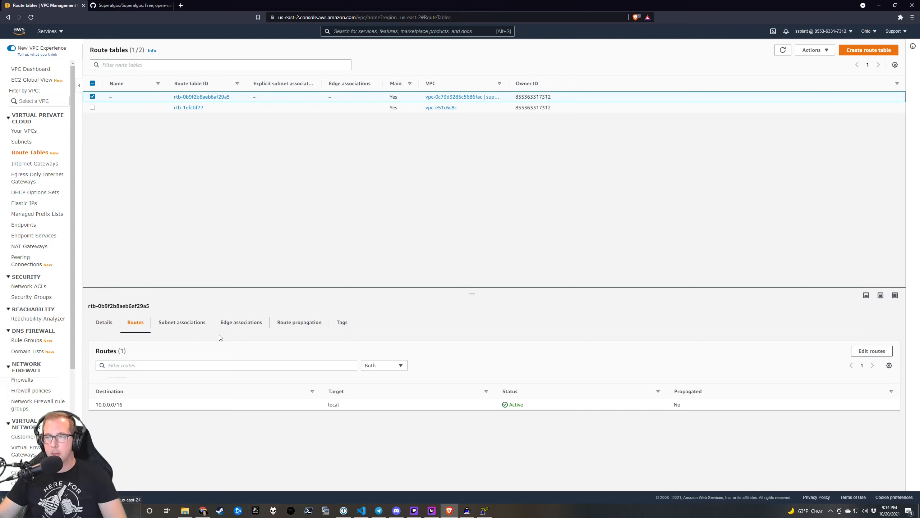
click(189, 326)
click(125, 327)
click(105, 327)
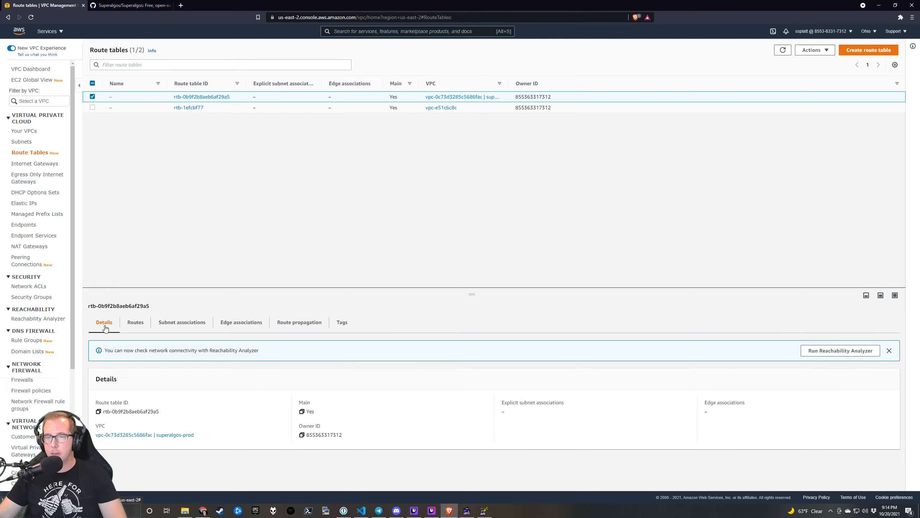
click(153, 109)
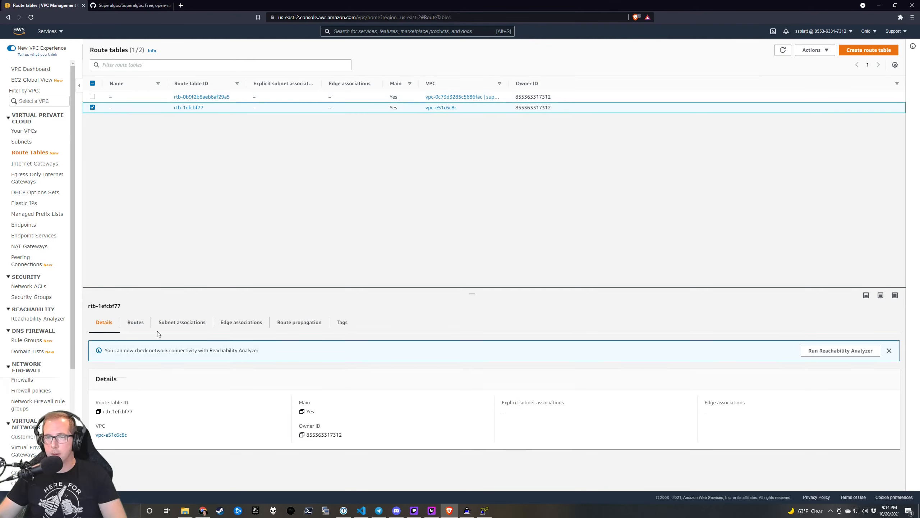
click(144, 323)
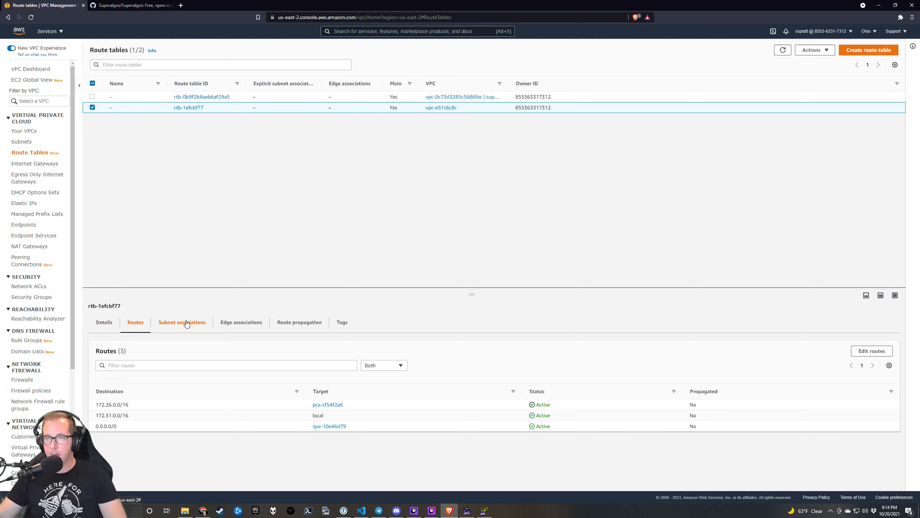
click(337, 406)
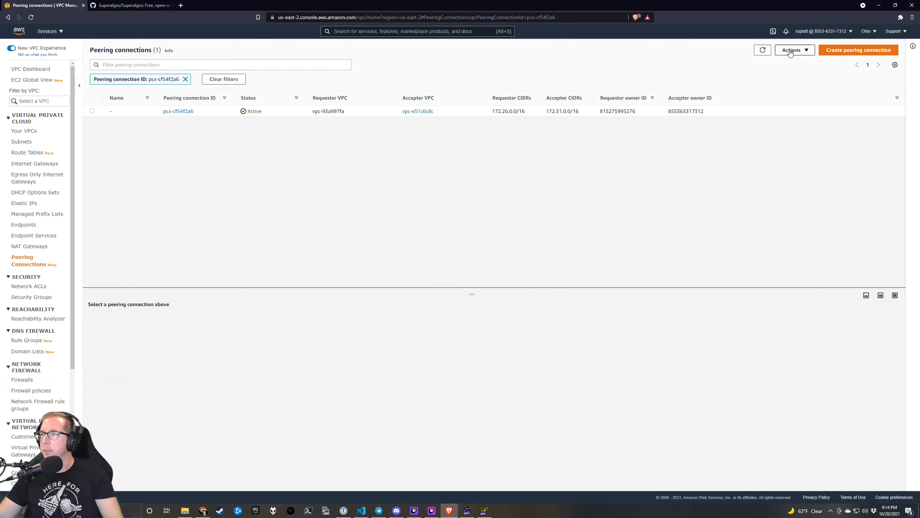
Show the routes of the superalgos-prod main route table, only 10.0.0.0/16 local.
click(31, 142)
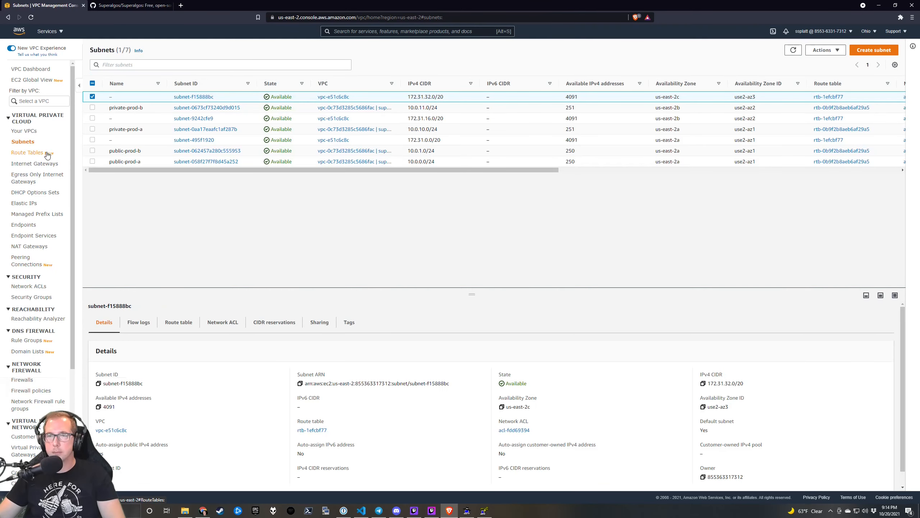
click(48, 154)
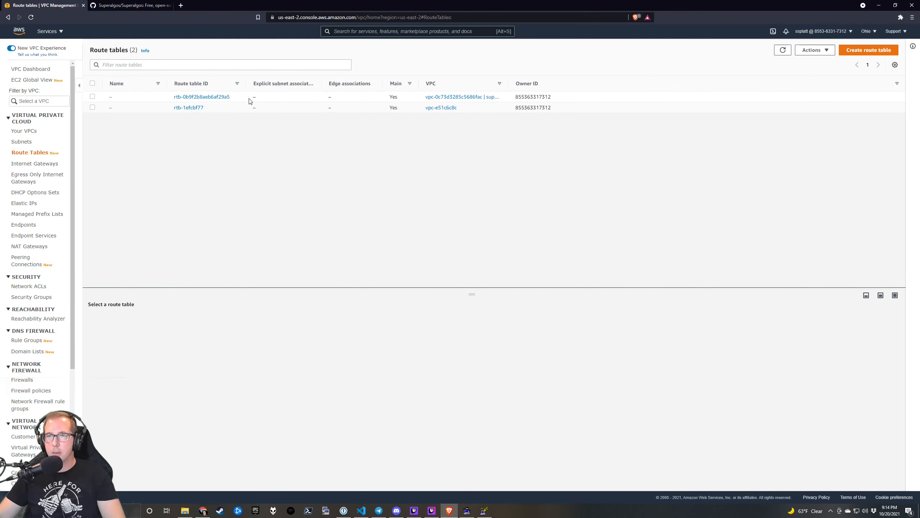
click(250, 97)
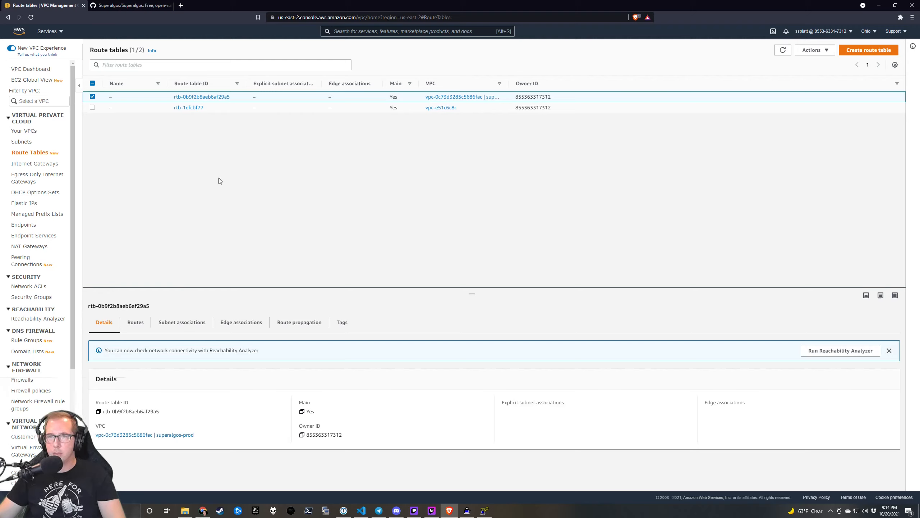
click(134, 323)
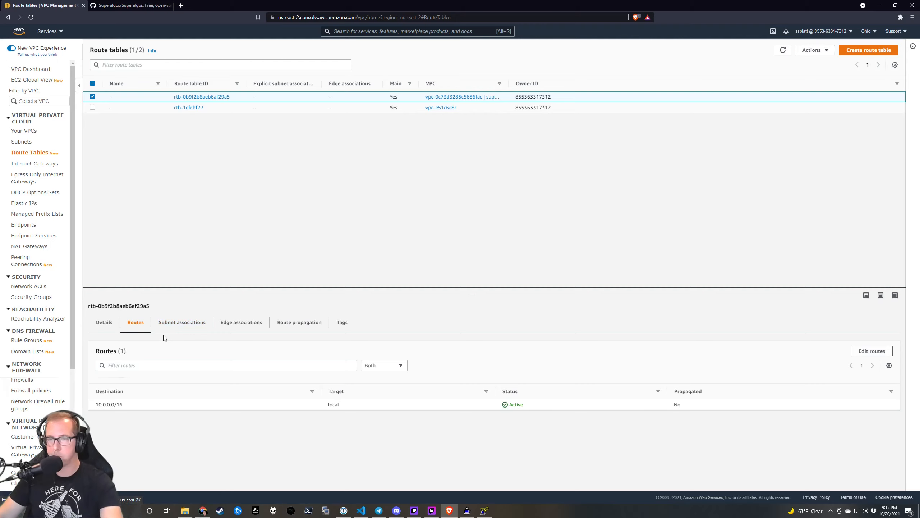
Add a 0.0.0.0/0 route targeting internet gateway igw-0ac55032fdaa6cc46 to the main route table.
click(870, 351)
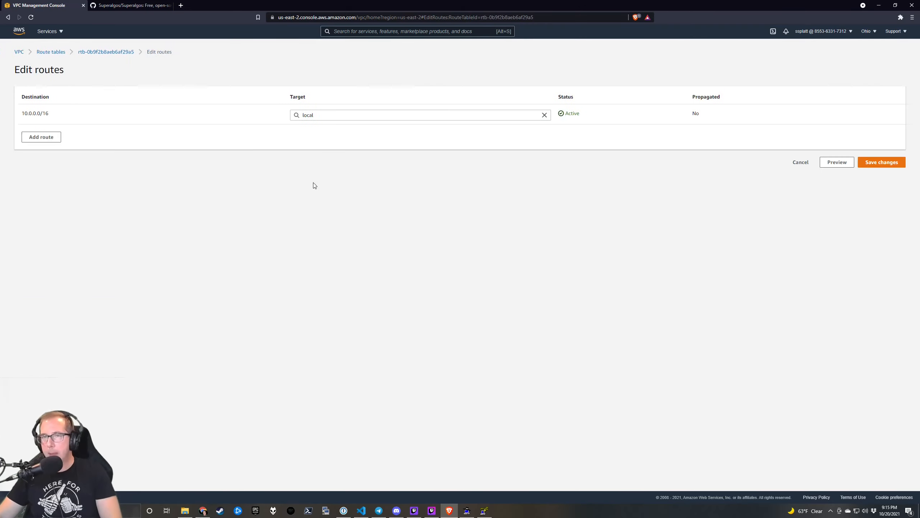
click(38, 138)
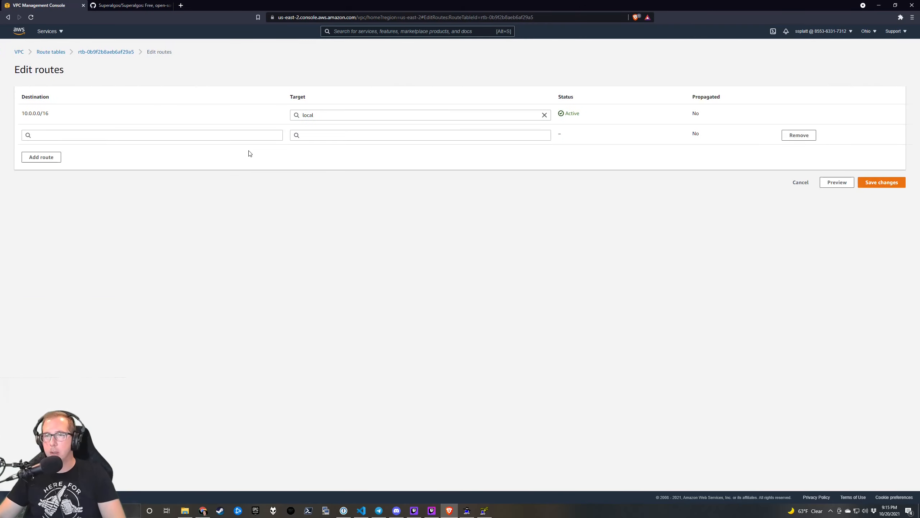
click(162, 134)
click(156, 146)
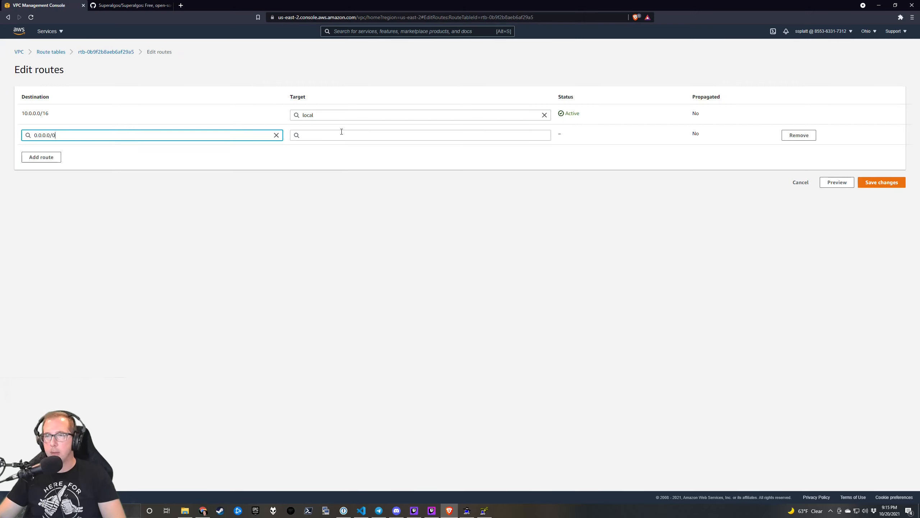
click(342, 132)
click(351, 177)
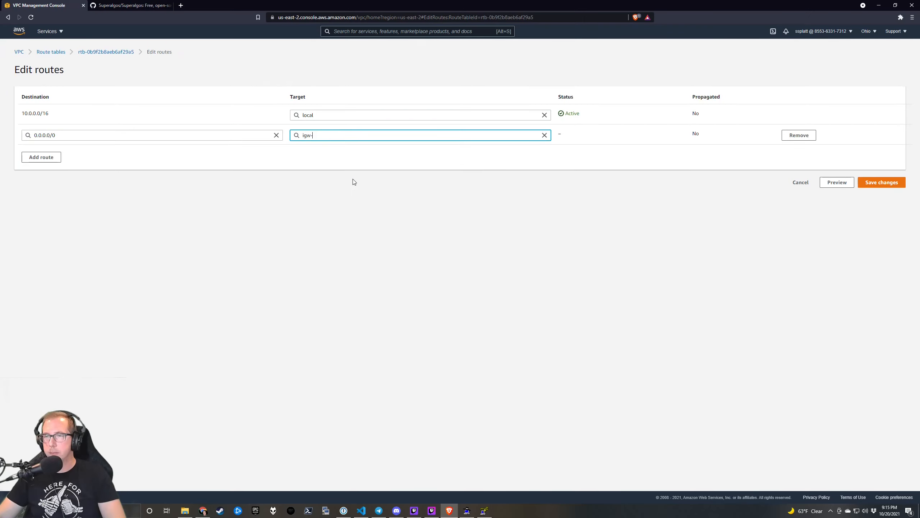
click(411, 147)
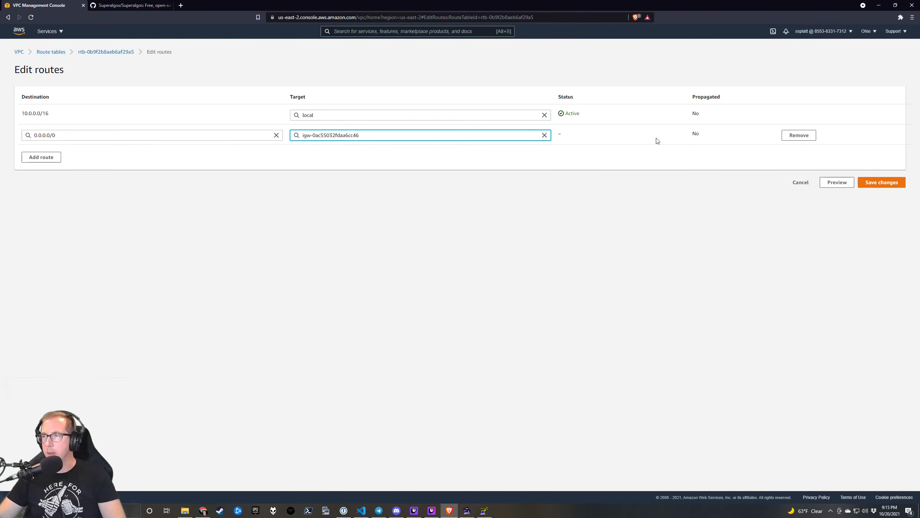
click(869, 182)
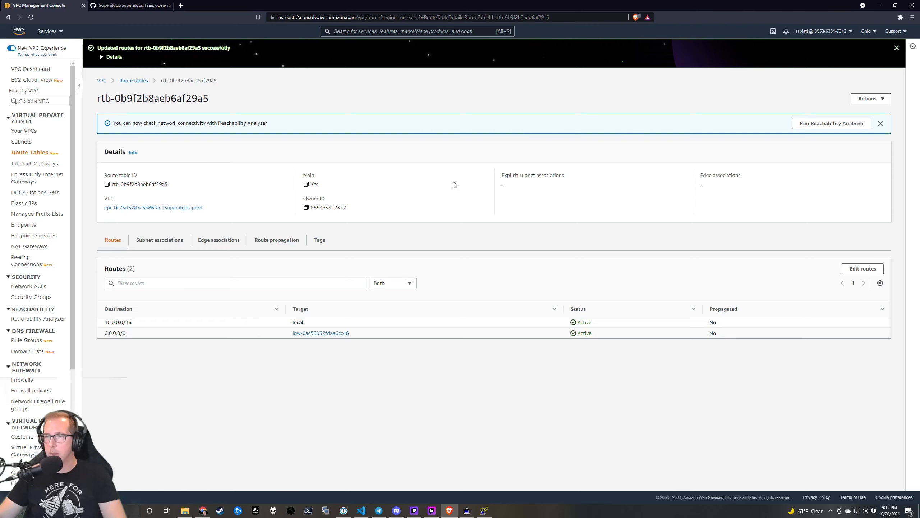
Tick public-prod-b and public-prod-a in the main route table's subnet associations and save.
click(155, 245)
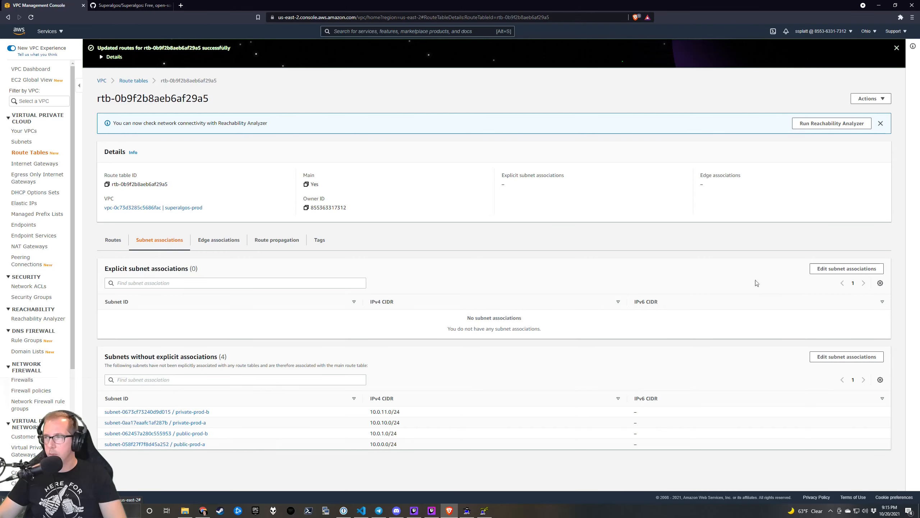
click(834, 271)
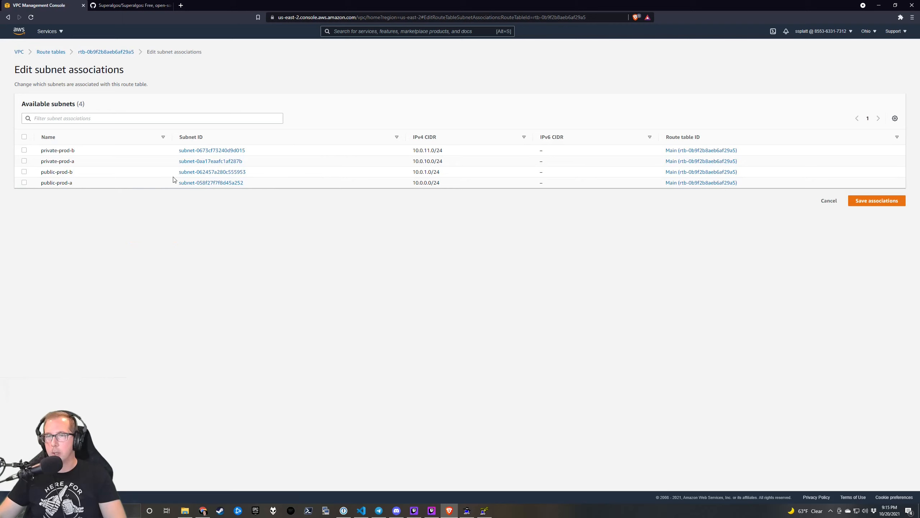
click(24, 172)
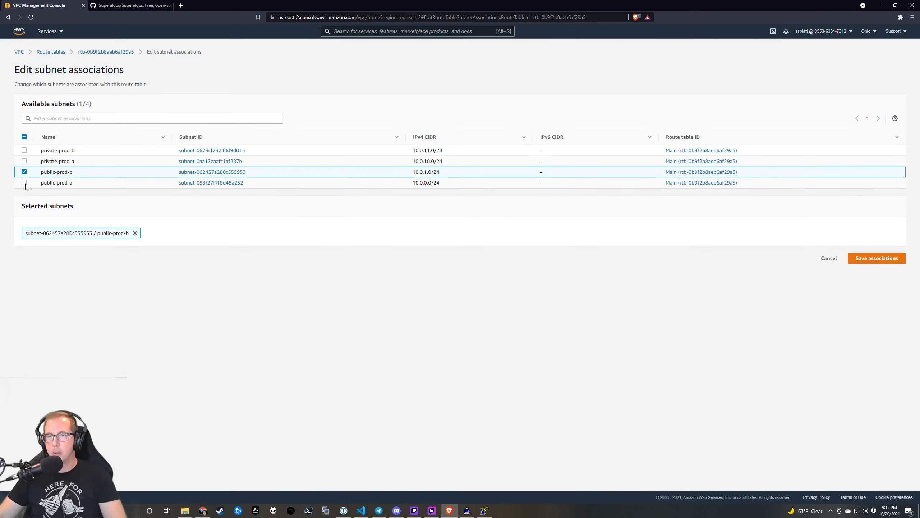
click(24, 183)
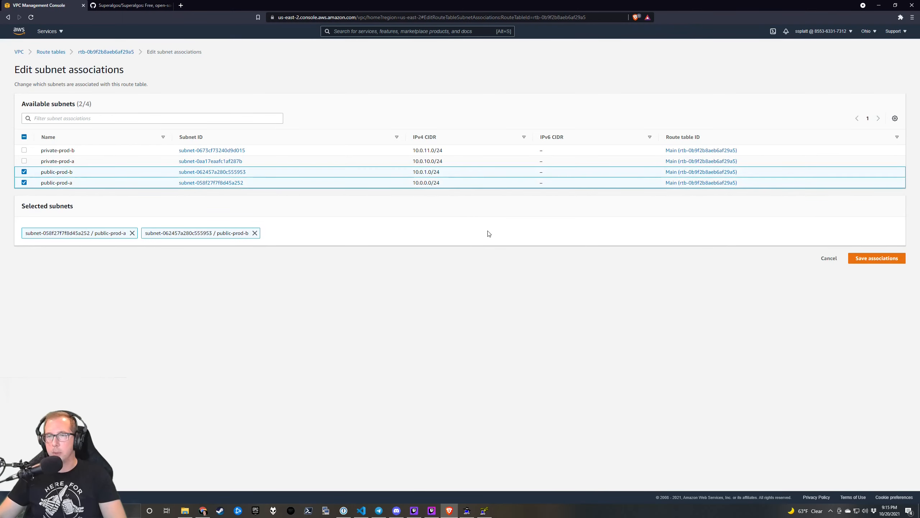
click(874, 259)
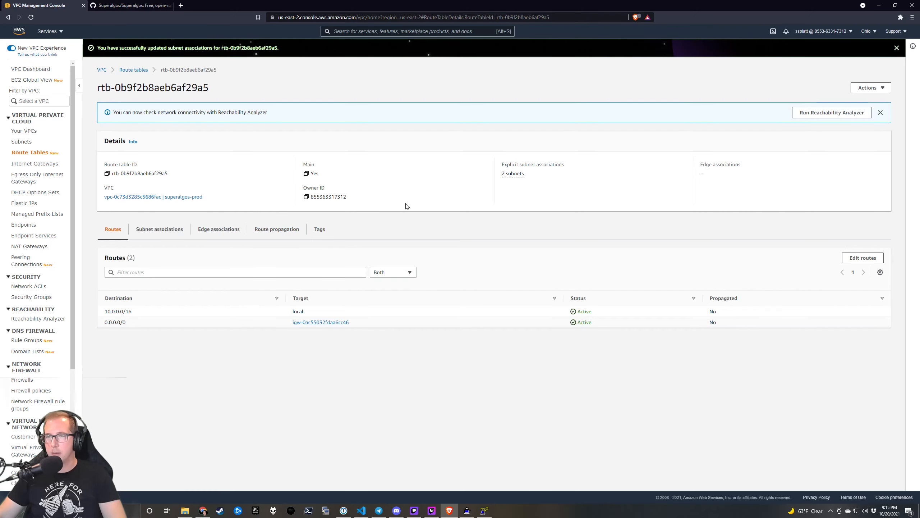
Create route table rt-prod-a in VPC superalgos-prod with the tag environment=prod.
click(133, 71)
click(849, 50)
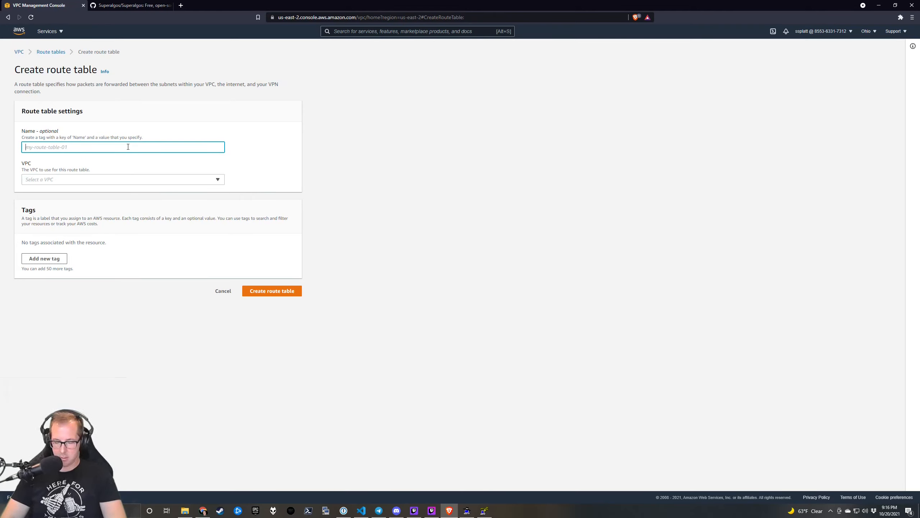
text(rt-)
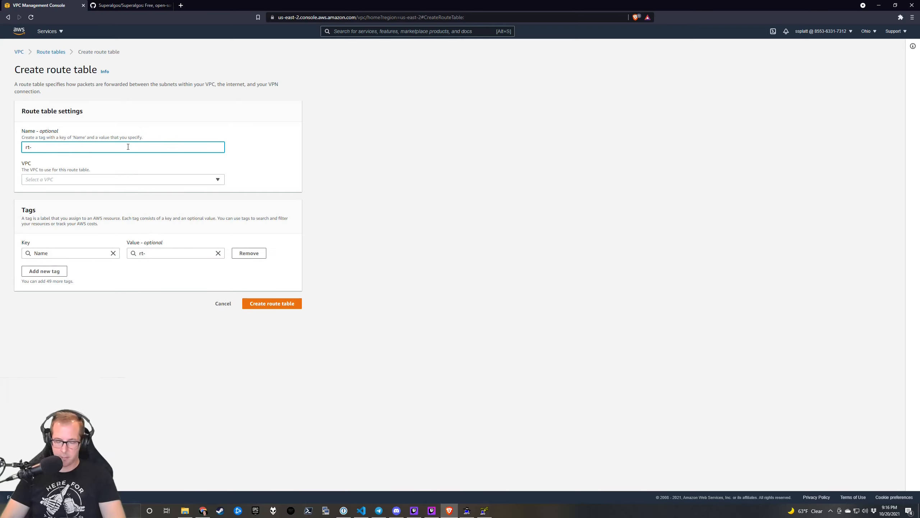
text(prod-a)
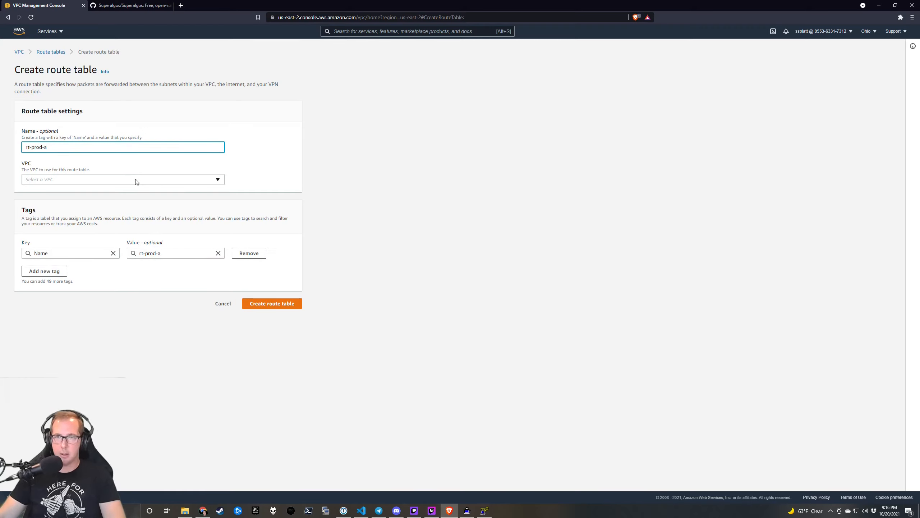
click(136, 180)
click(123, 211)
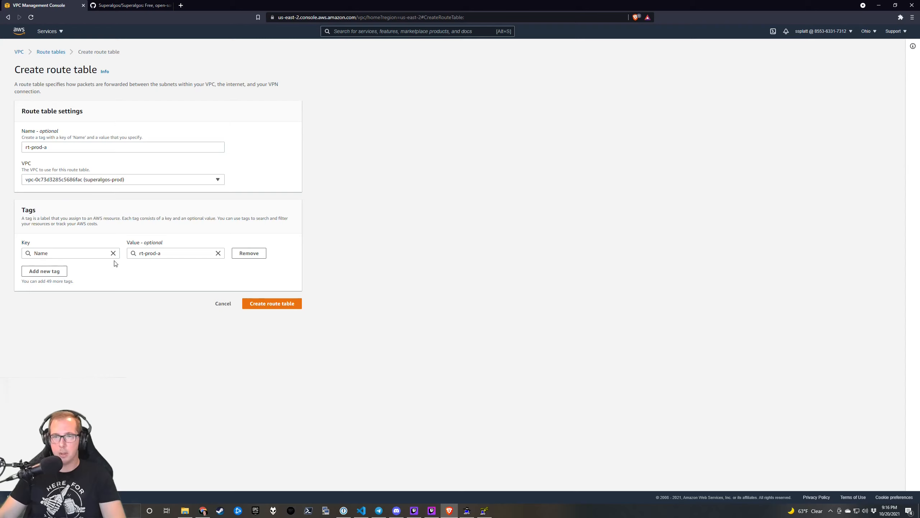
click(49, 272)
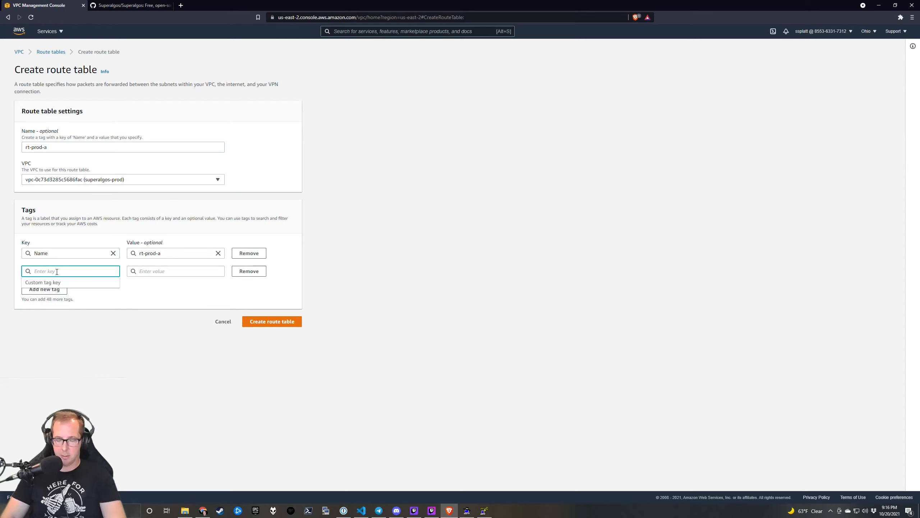
text(environment)
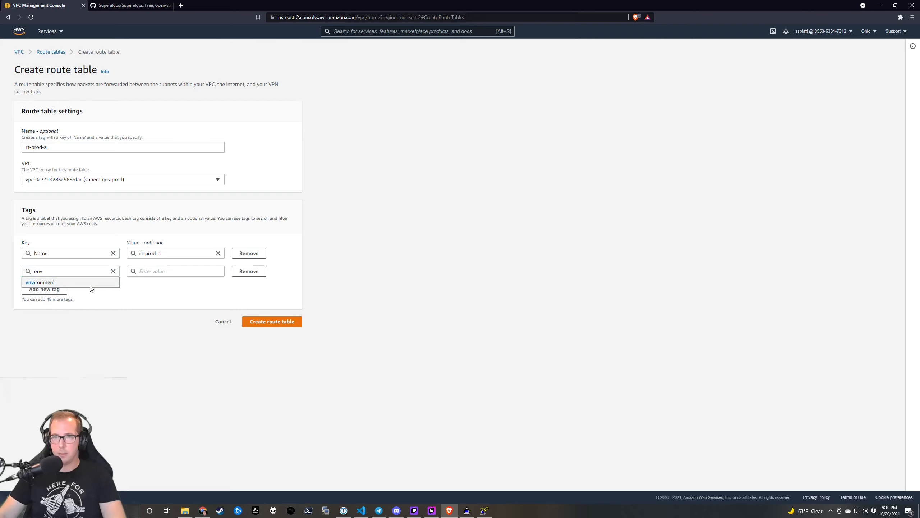
click(157, 271)
text(prod)
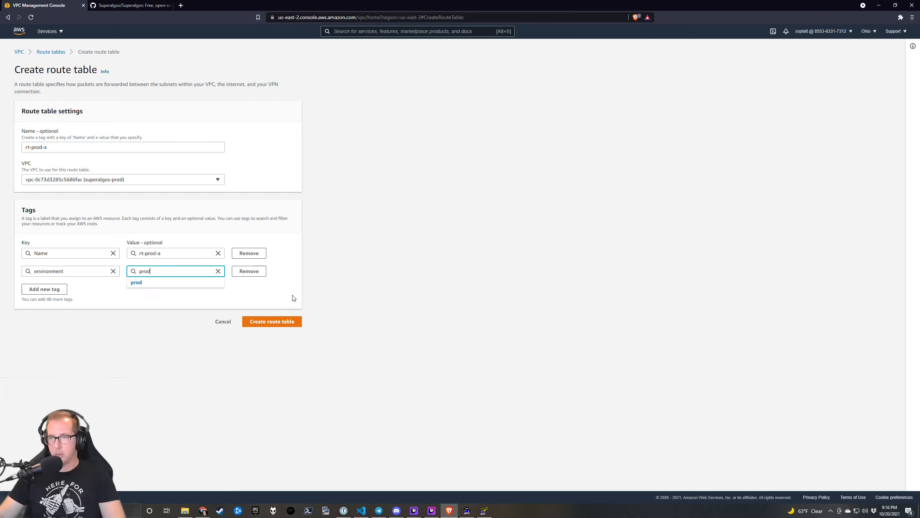
click(288, 327)
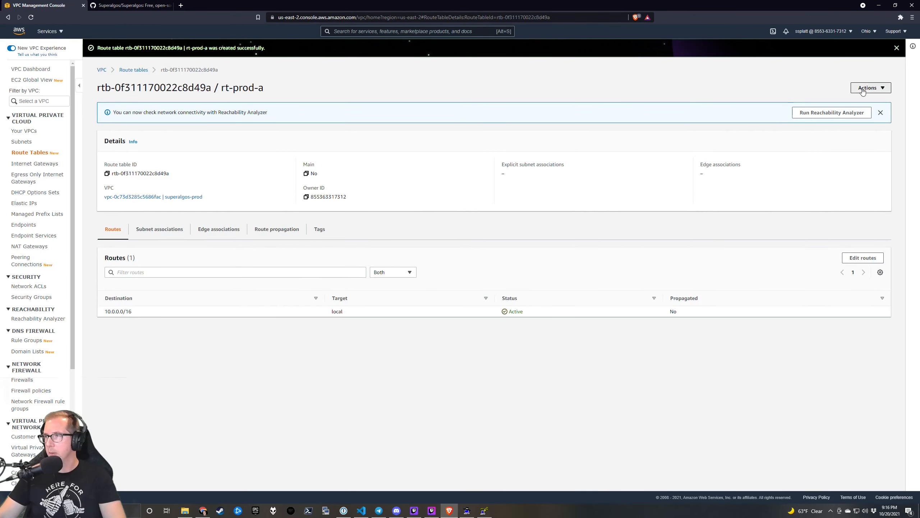
Add a 0.0.0.0/0 route to the nat-prod-a NAT gateway in rt-prod-a.
click(863, 257)
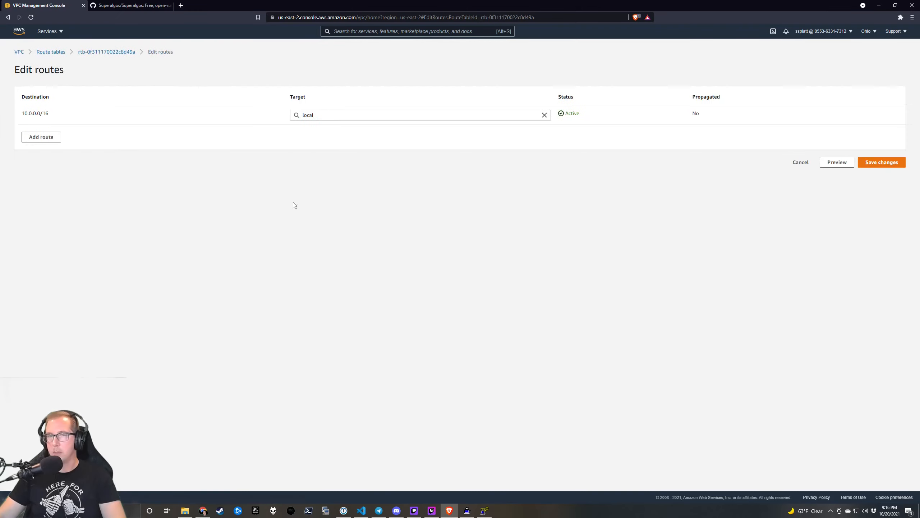
click(47, 140)
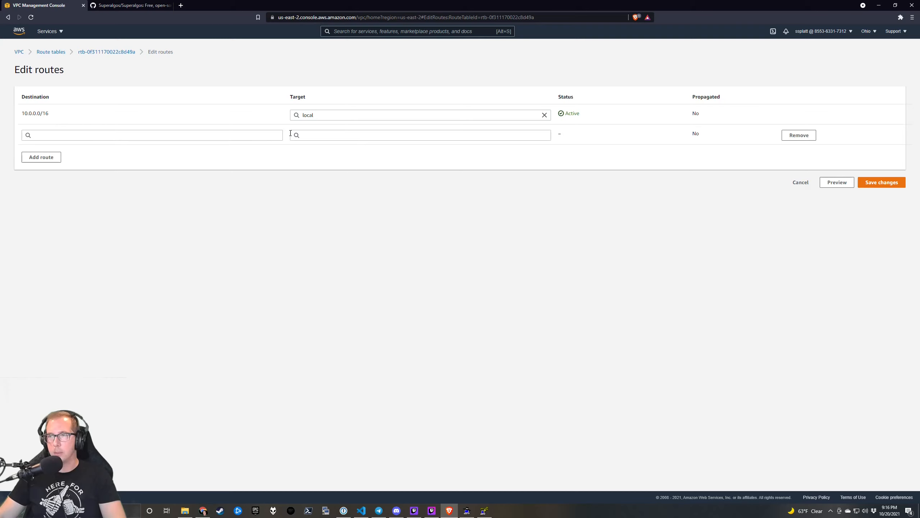
click(275, 134)
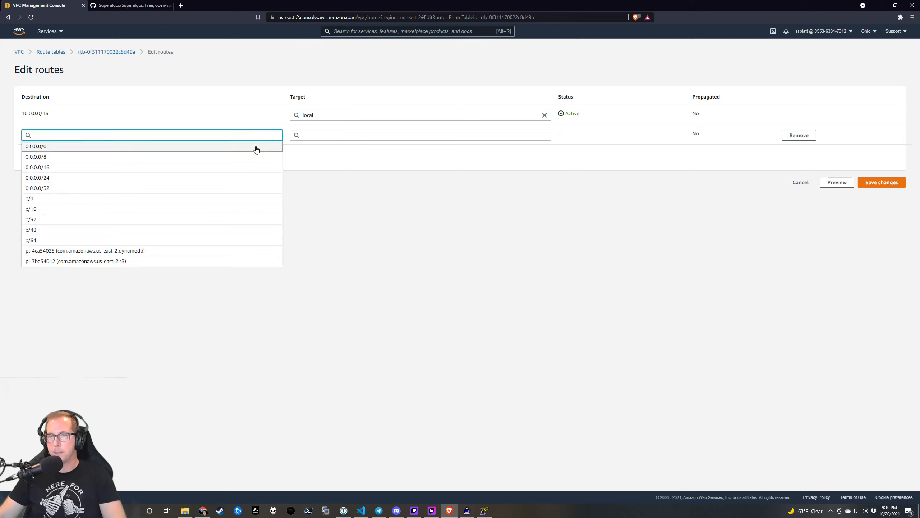
click(255, 147)
click(353, 140)
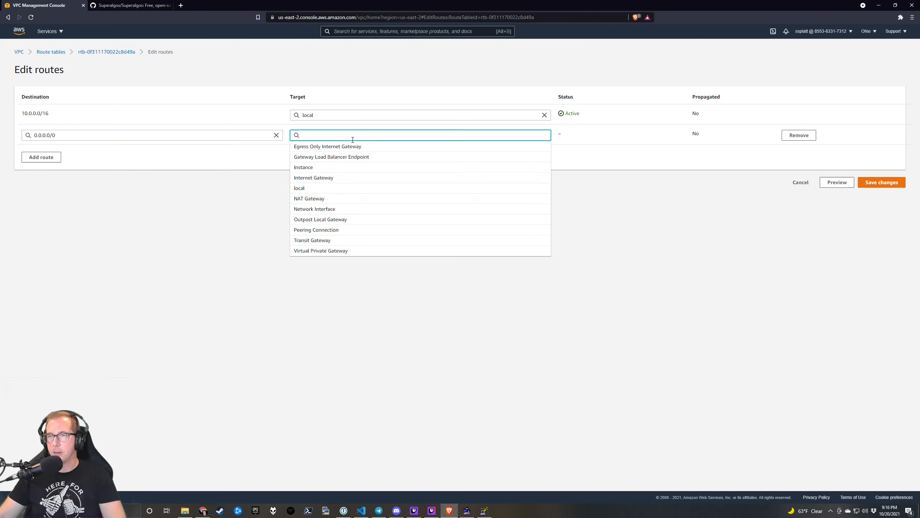
click(356, 197)
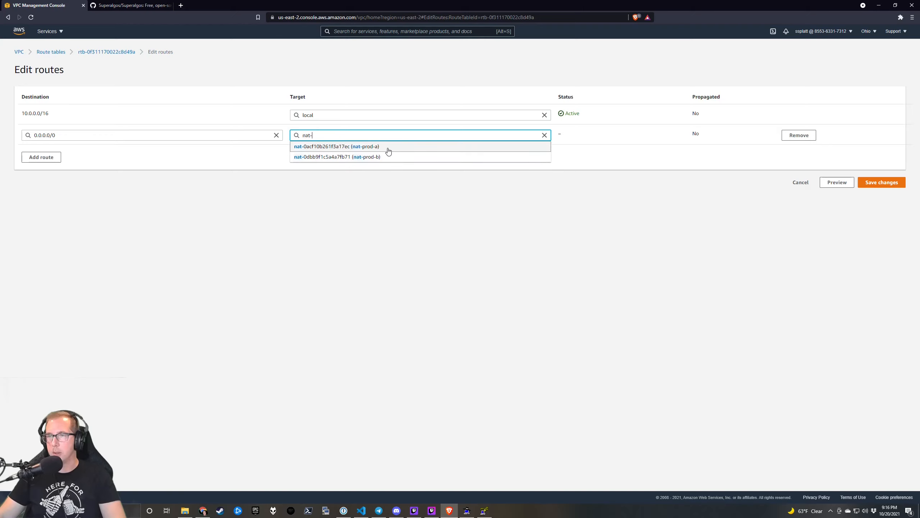
click(386, 149)
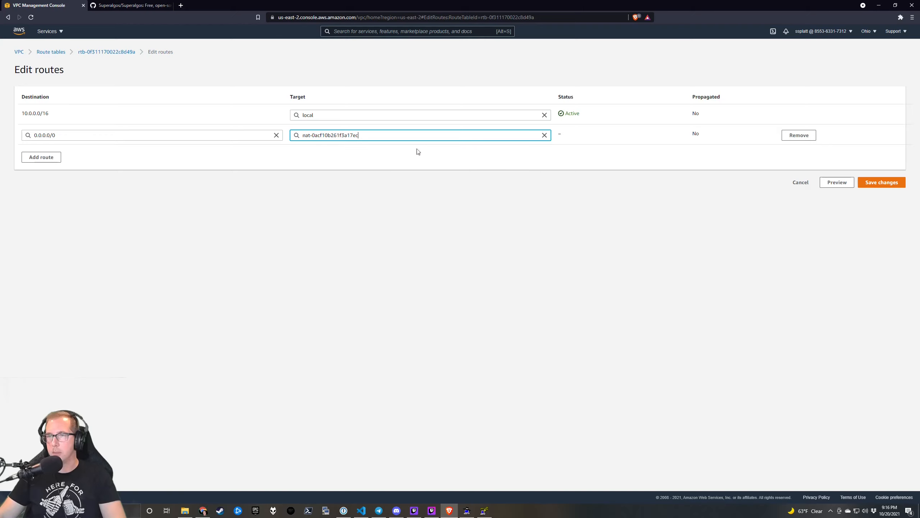
click(877, 186)
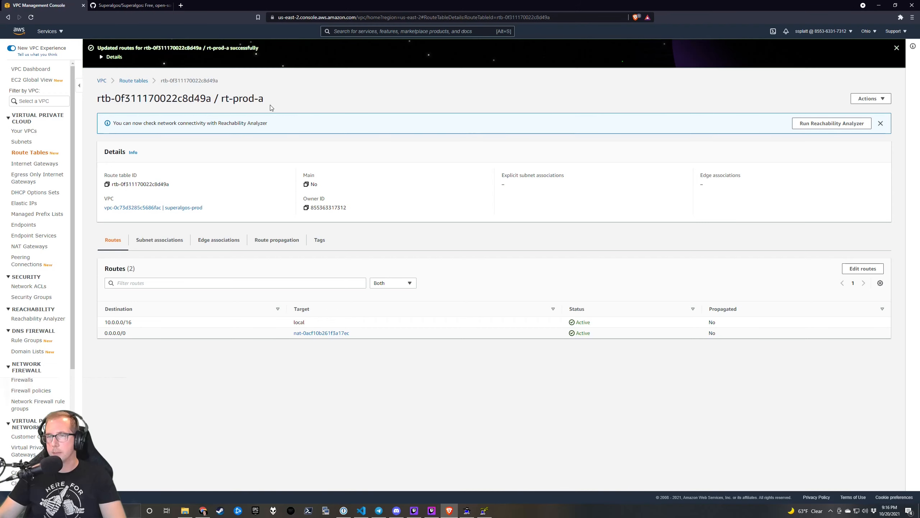
Associate the private-prod-a subnet with rt-prod-a, then go back to the route table list.
click(174, 241)
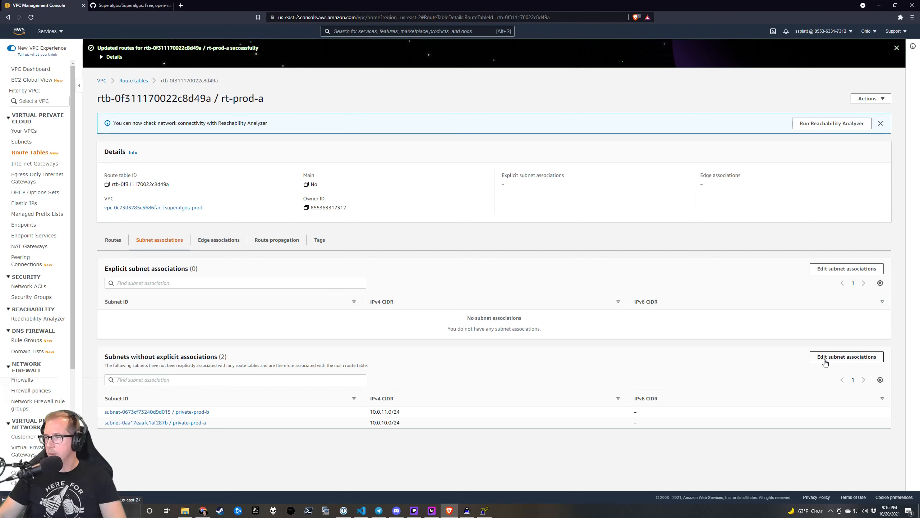
click(833, 271)
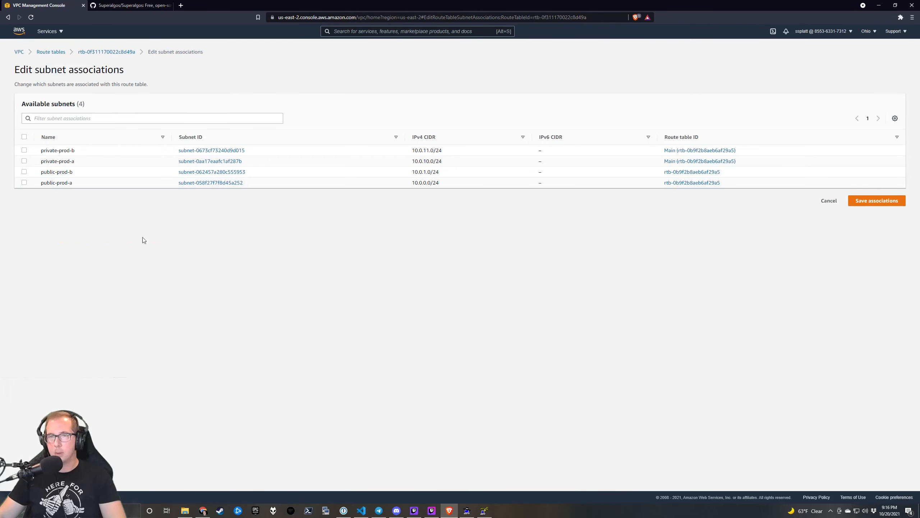
click(24, 161)
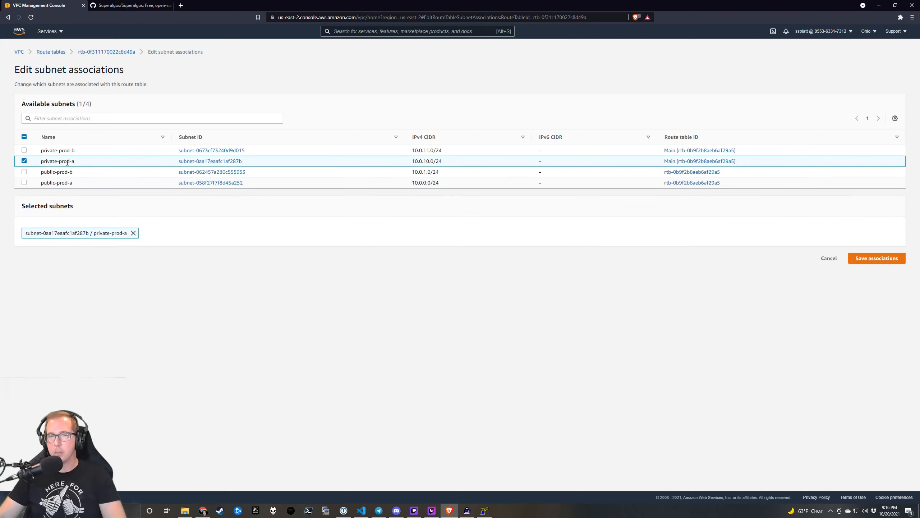
click(873, 258)
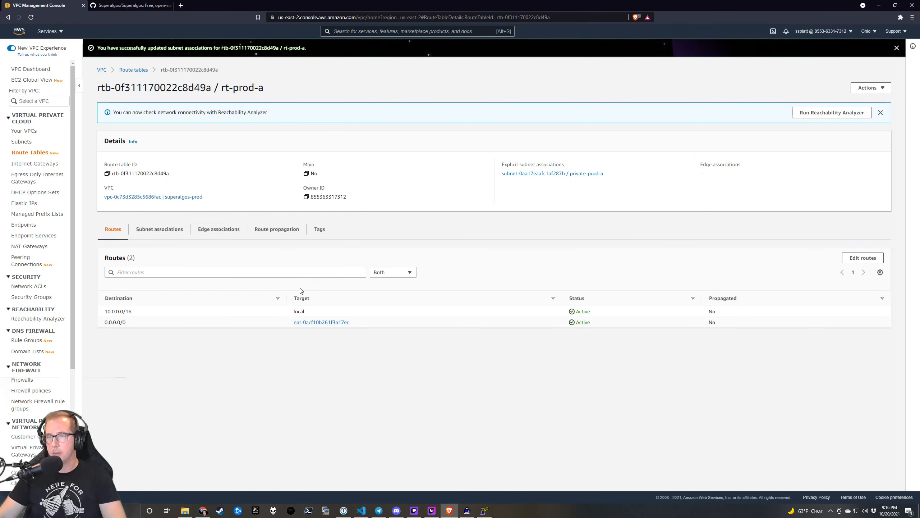
click(141, 70)
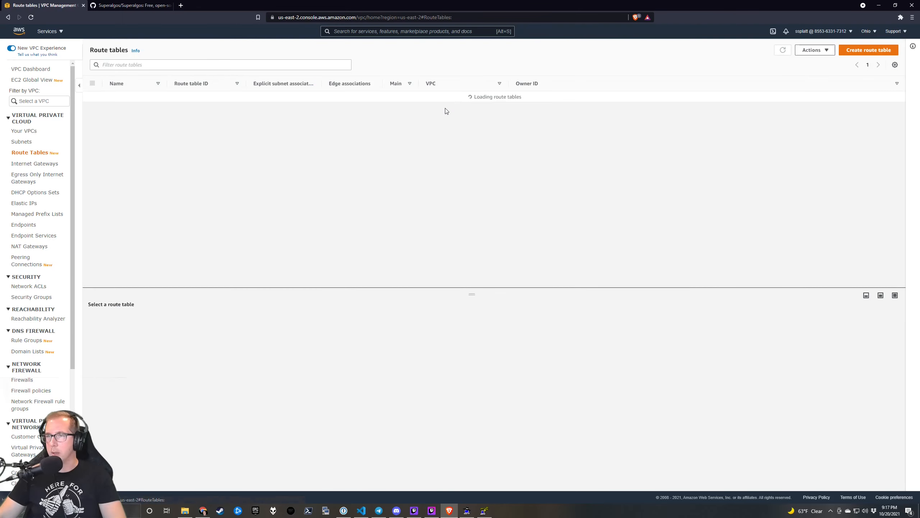
Create route table rt-prod-b in VPC superalgos-prod with the tag environment=prod.
click(865, 50)
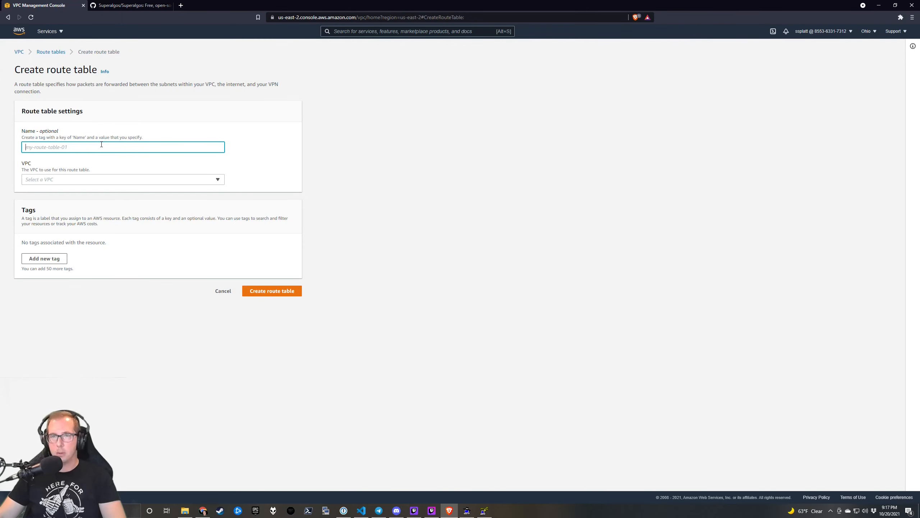
text(rt-pro)
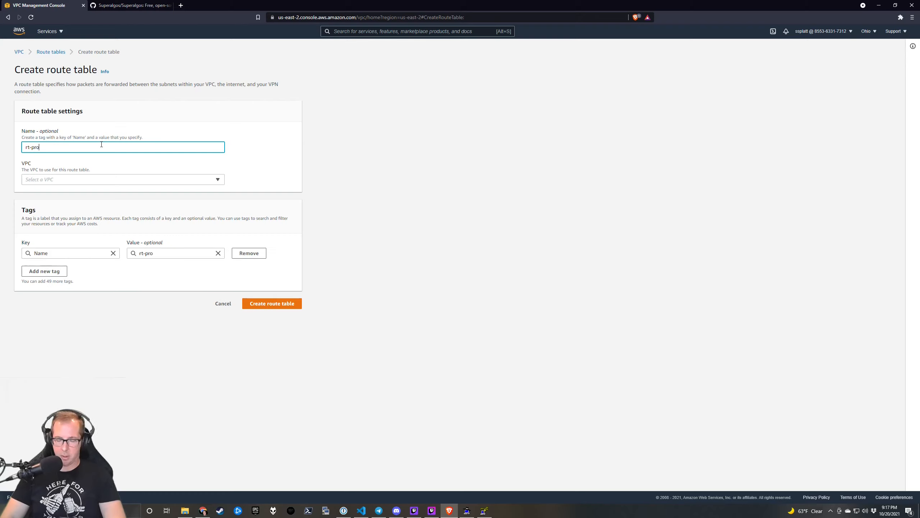
text(d-b)
click(91, 180)
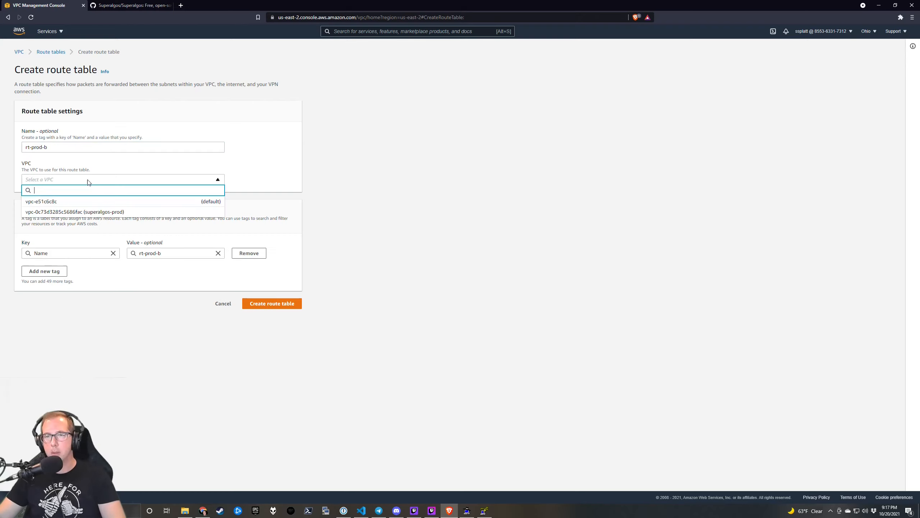
click(92, 213)
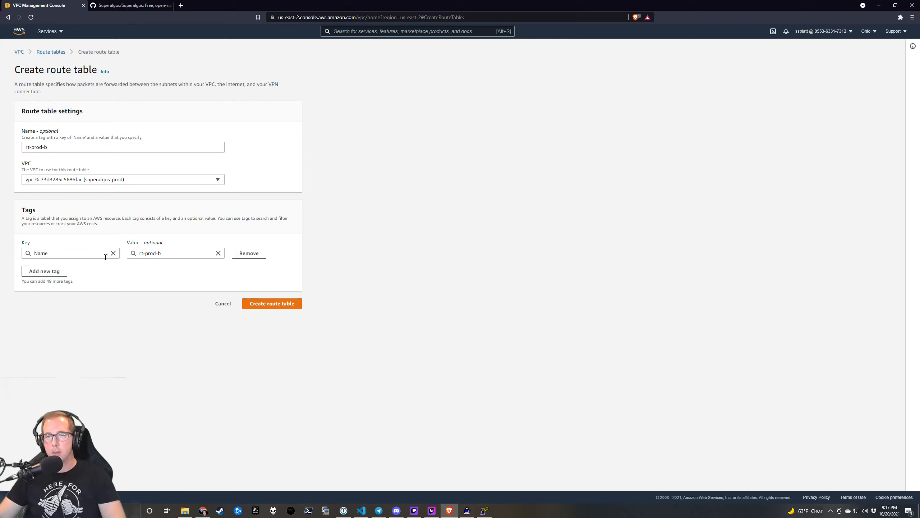
click(55, 271)
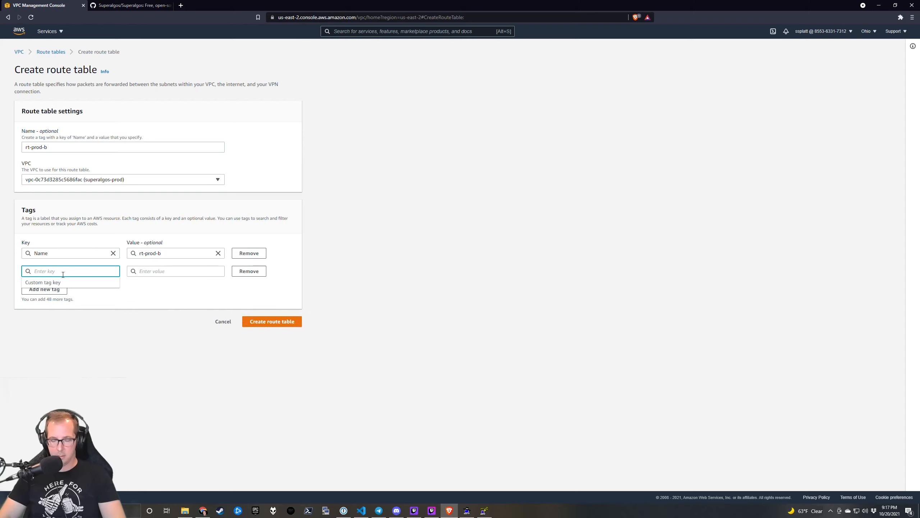
text(env)
click(83, 289)
click(147, 270)
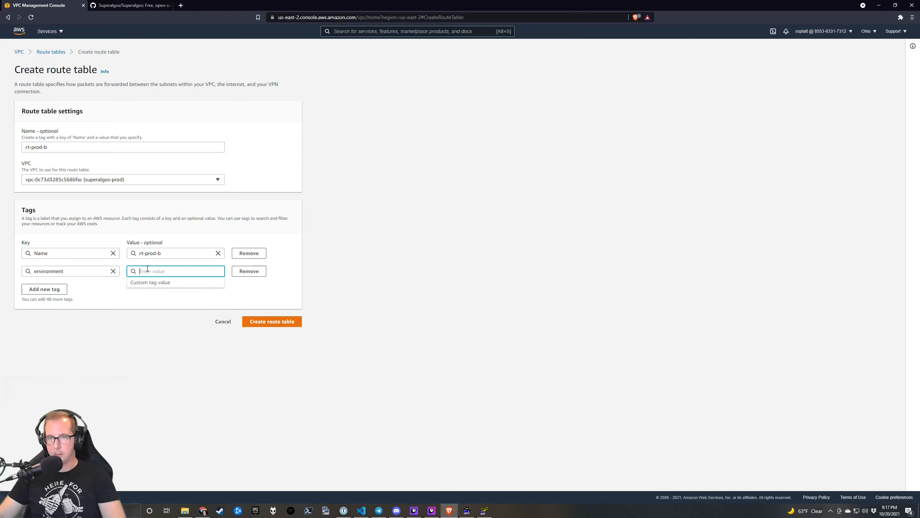
text(prod)
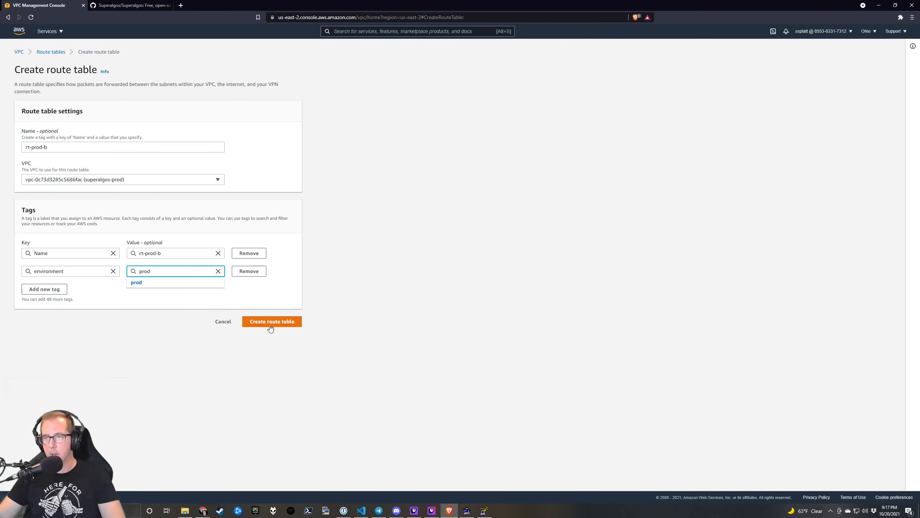
click(270, 322)
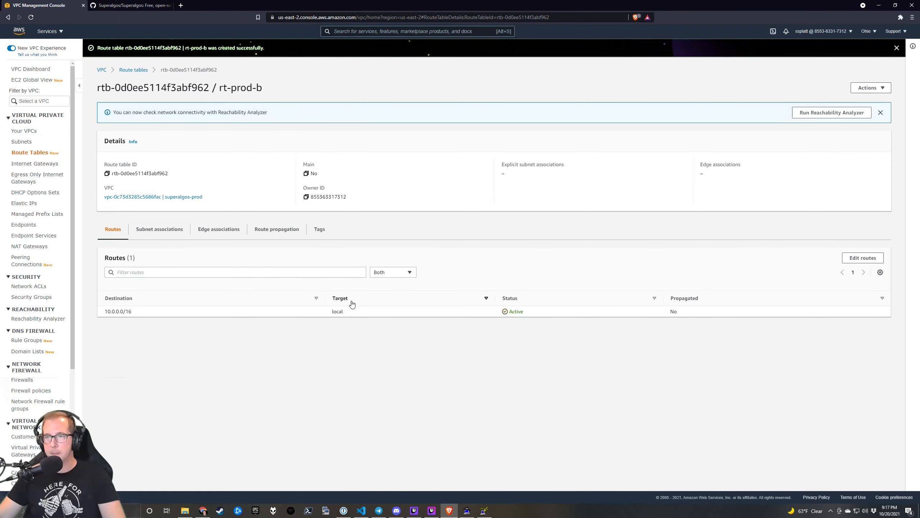
Add a 0.0.0.0/0 route to the nat-prod-b NAT gateway in rt-prod-b.
click(863, 257)
click(58, 138)
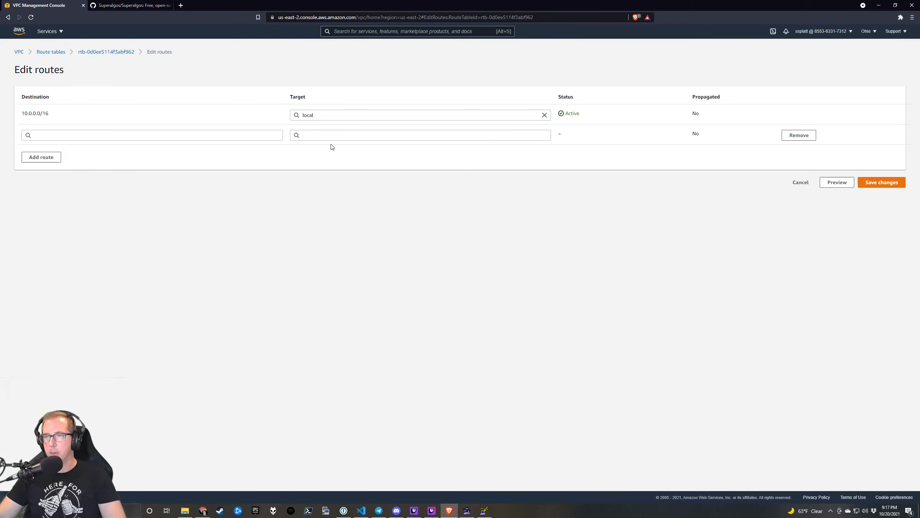
click(219, 135)
click(191, 148)
click(376, 138)
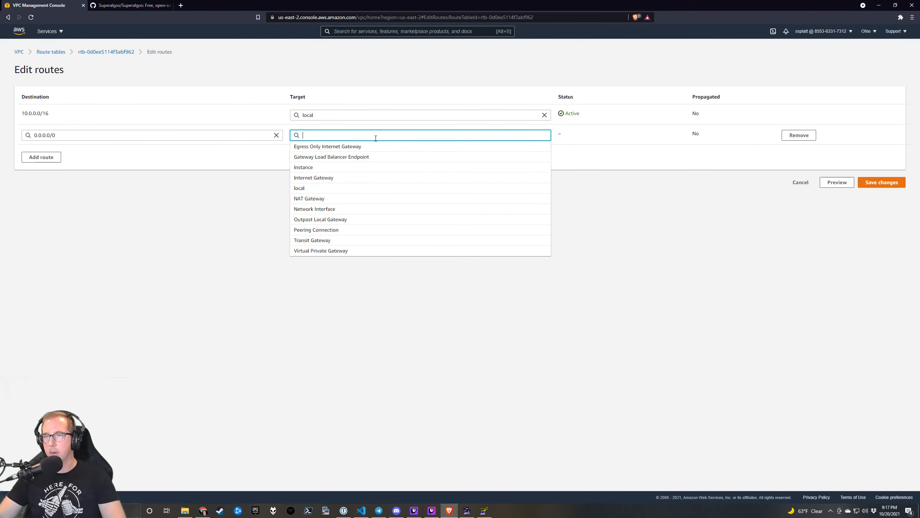
click(374, 200)
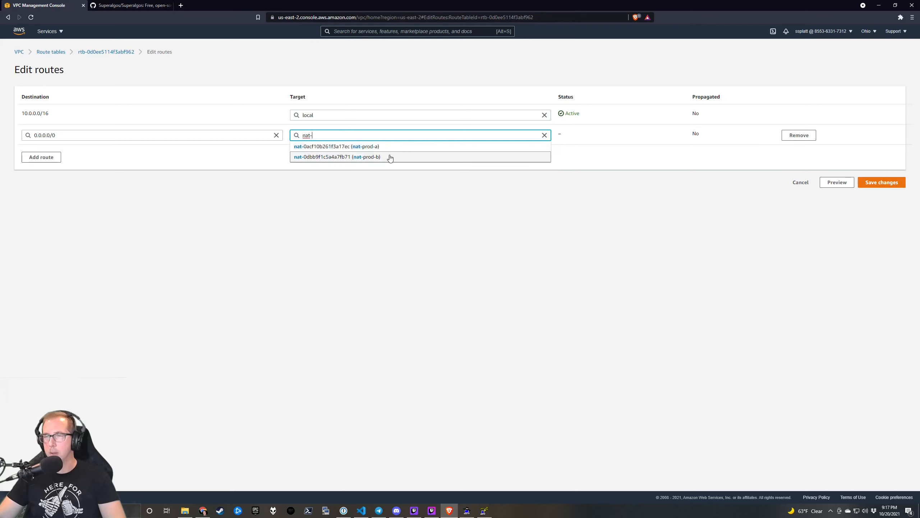
click(390, 159)
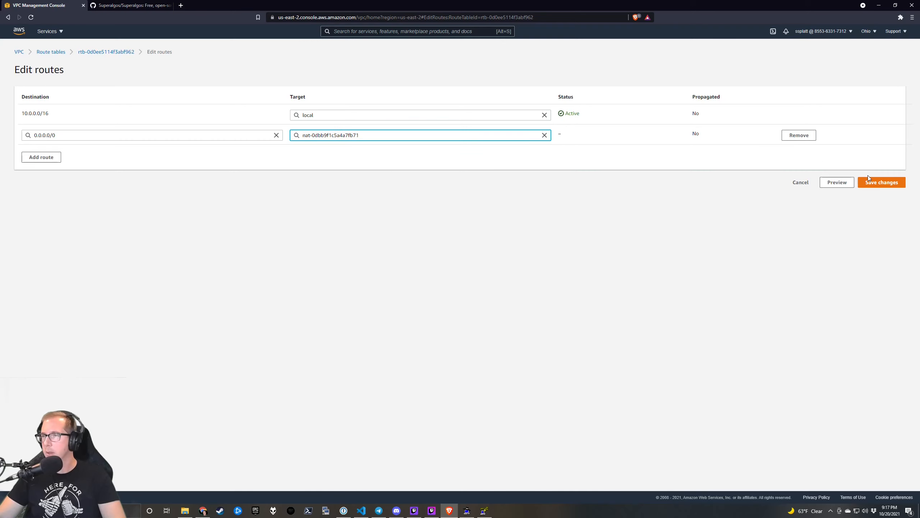
click(899, 182)
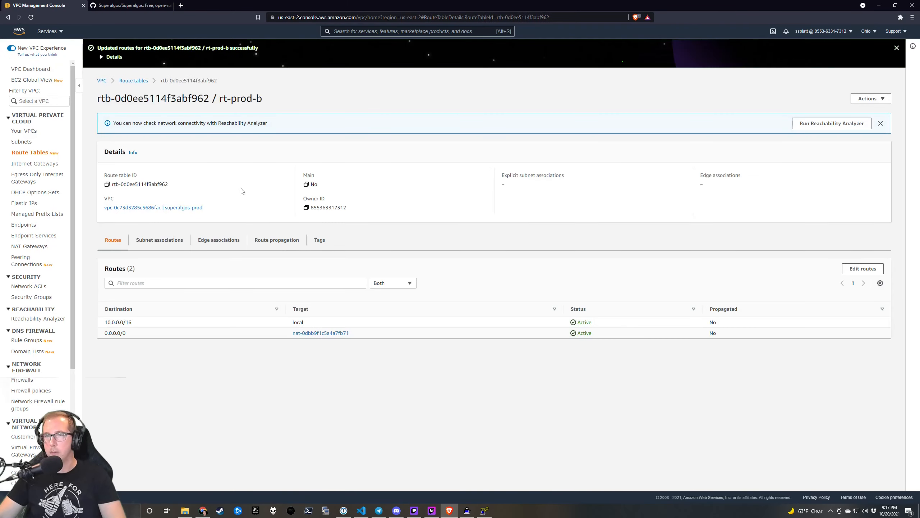
Associate the private-prod-b subnet with rt-prod-b and return to the route table list.
click(159, 240)
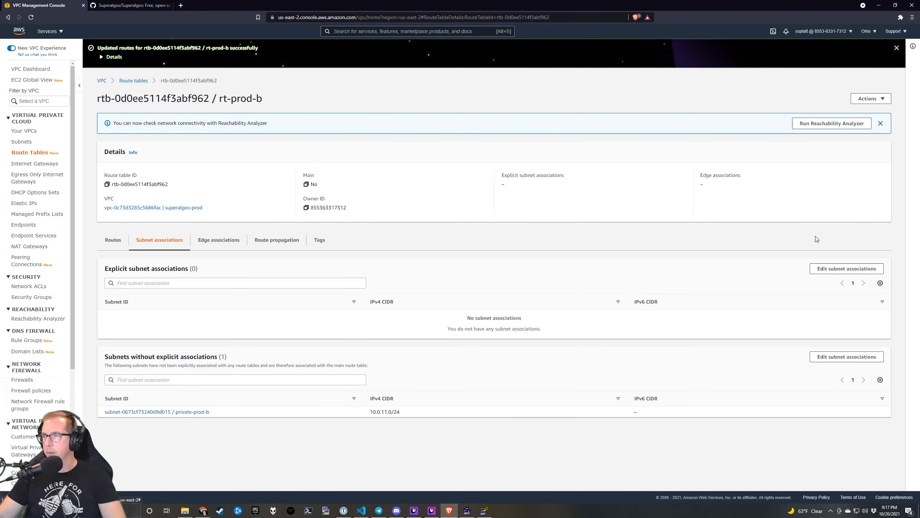
click(864, 268)
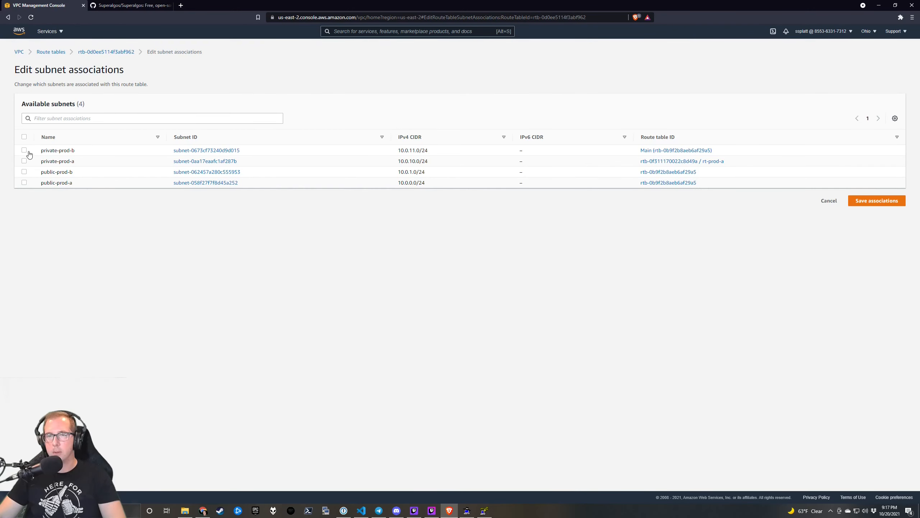
click(25, 151)
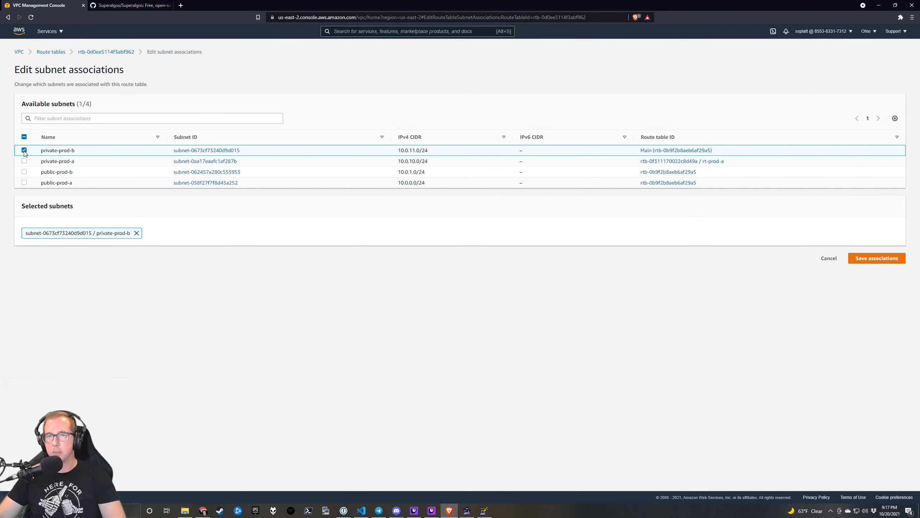
click(876, 260)
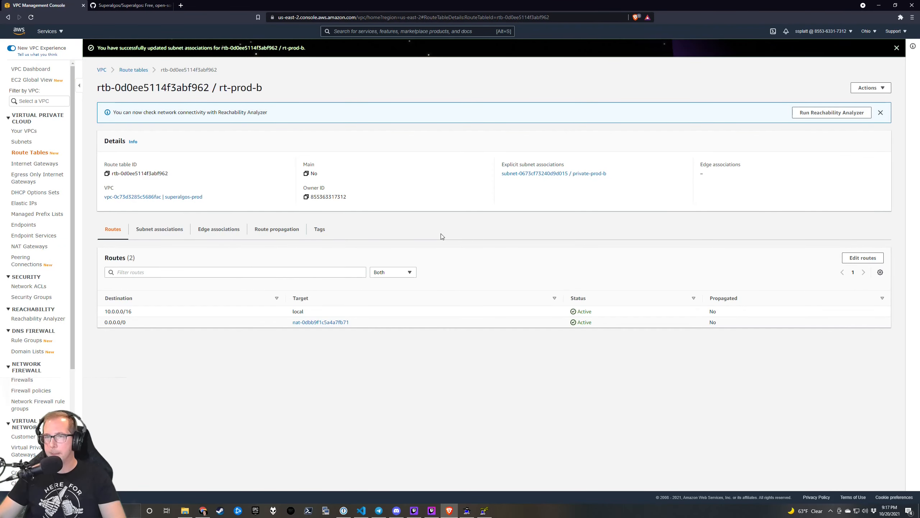
click(167, 234)
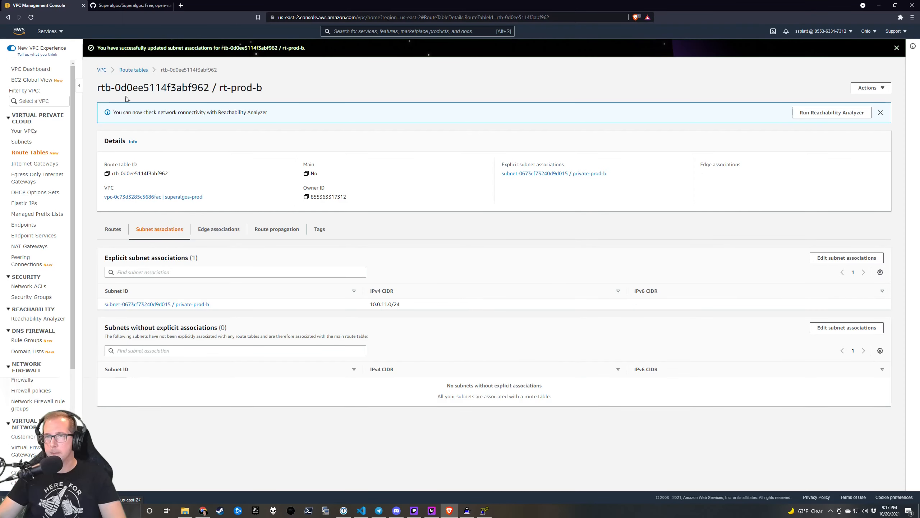
click(134, 70)
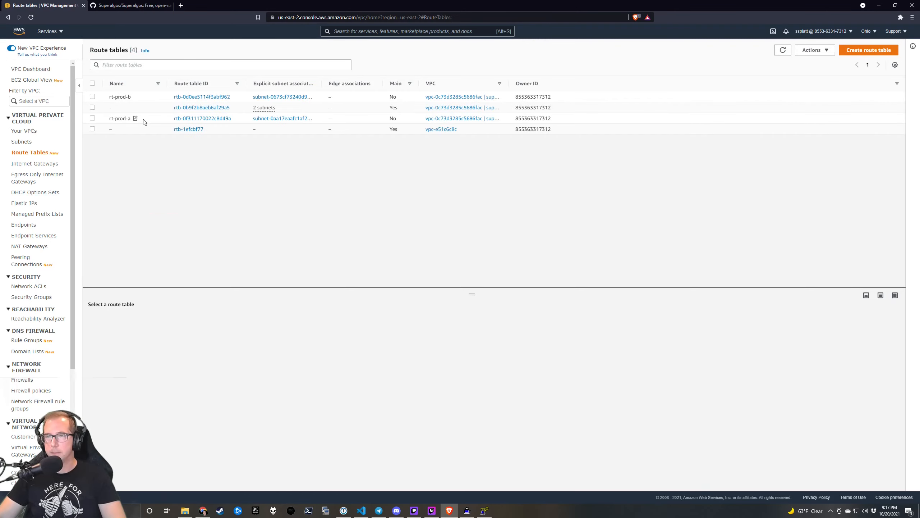
Review rt-prod-a's routes and subnet associations.
click(123, 119)
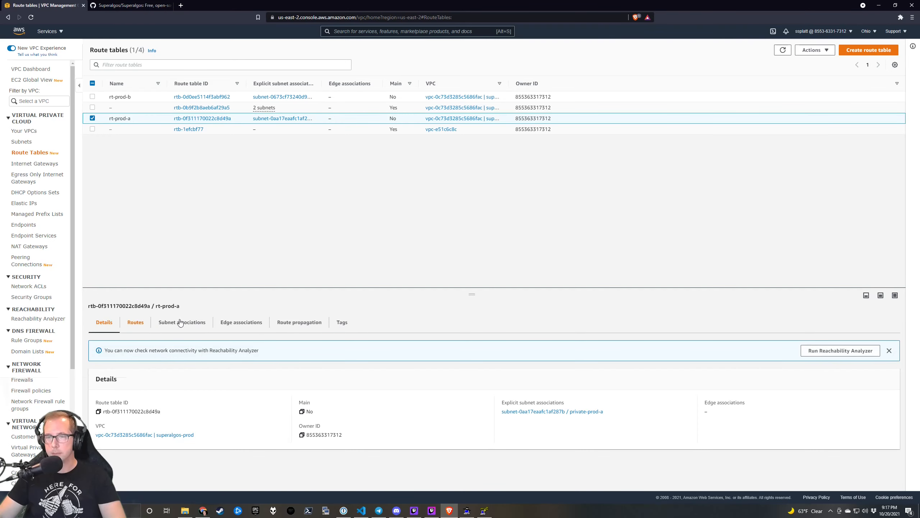
click(144, 323)
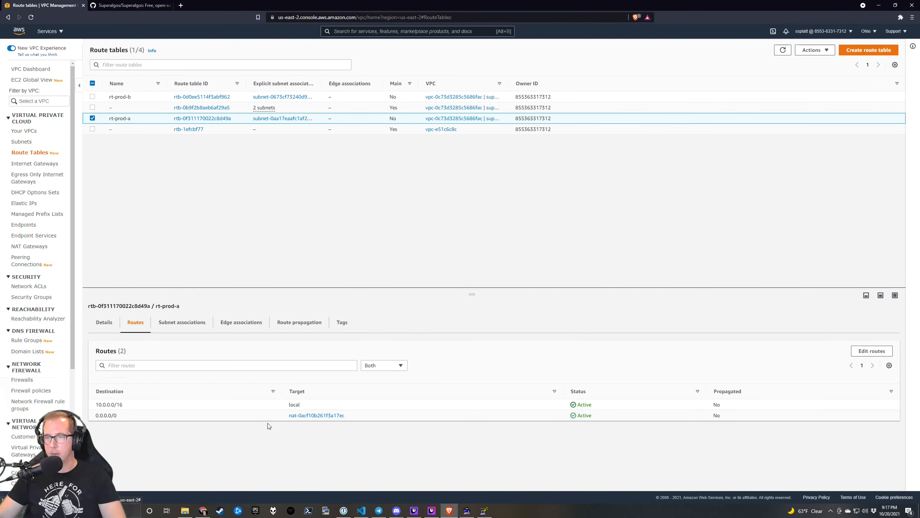
click(188, 326)
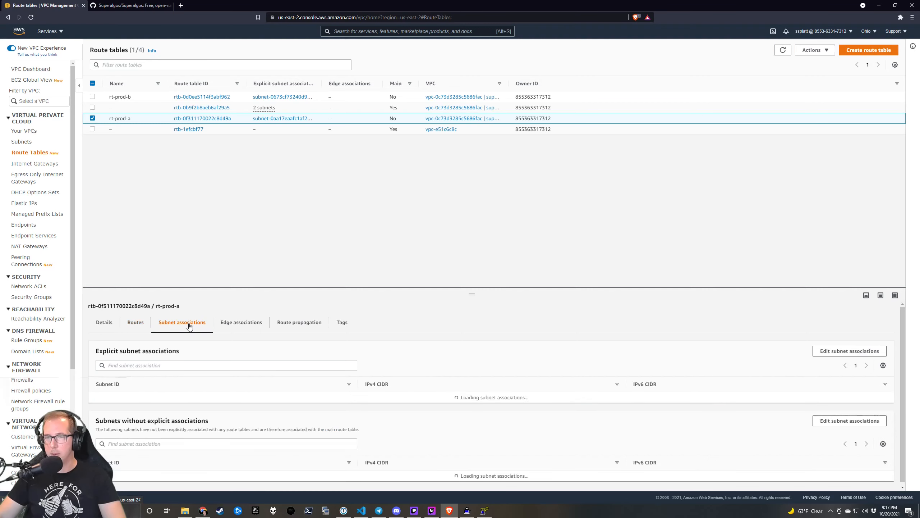
scroll(269, 382, down, 1)
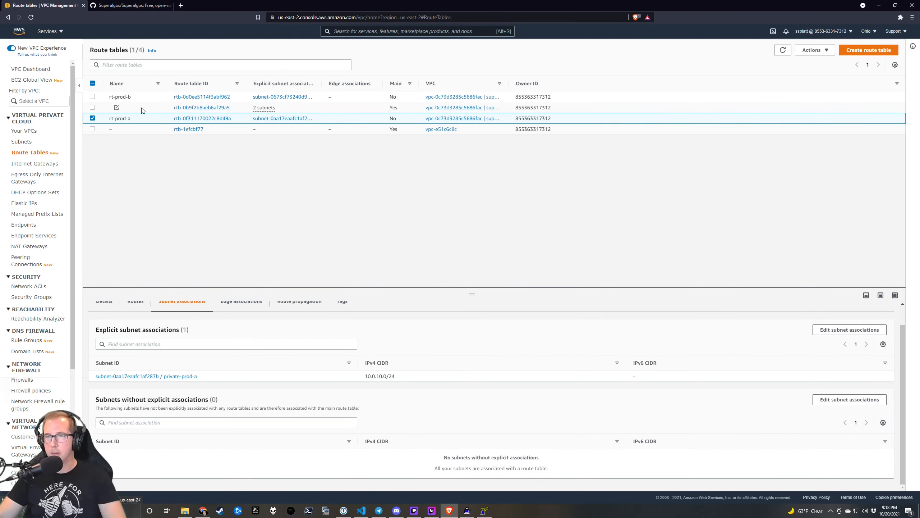
Rename the unnamed main route table to rt-default-public-prod.
click(117, 108)
click(117, 107)
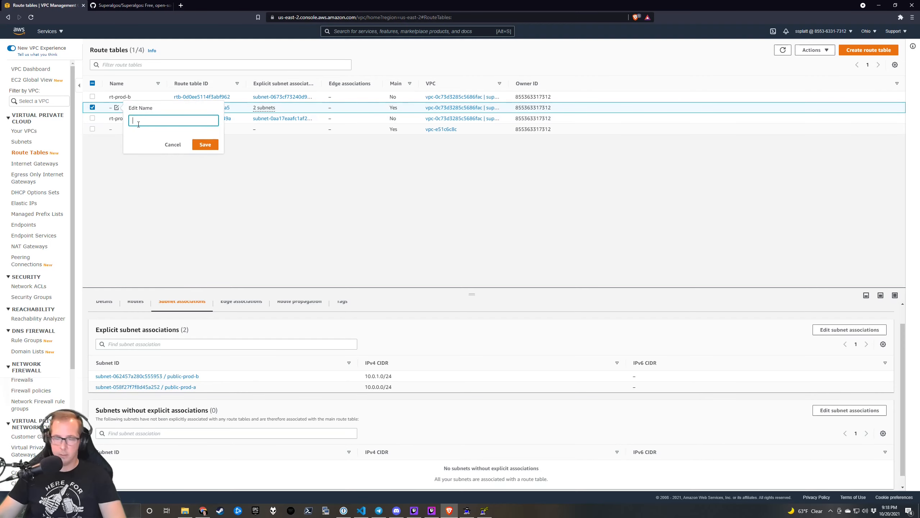
key(BackSpace)
key(BackSpace)
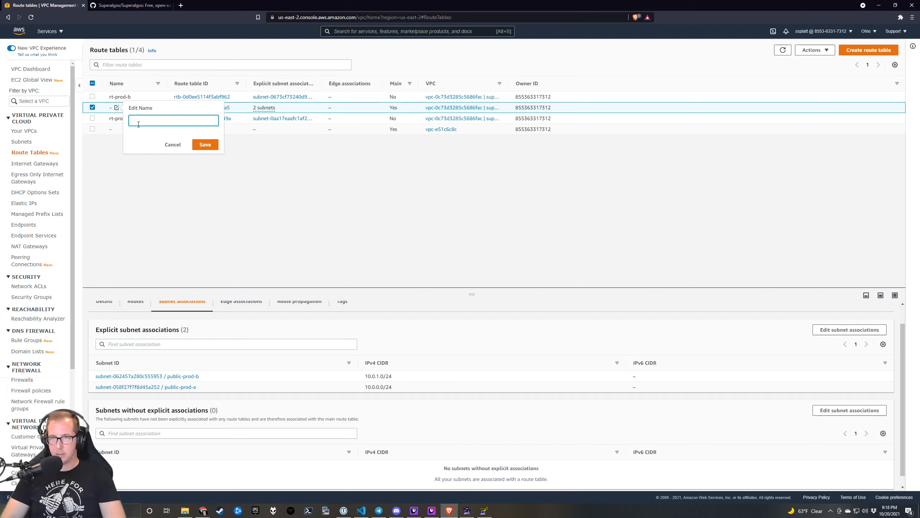
text(rt)
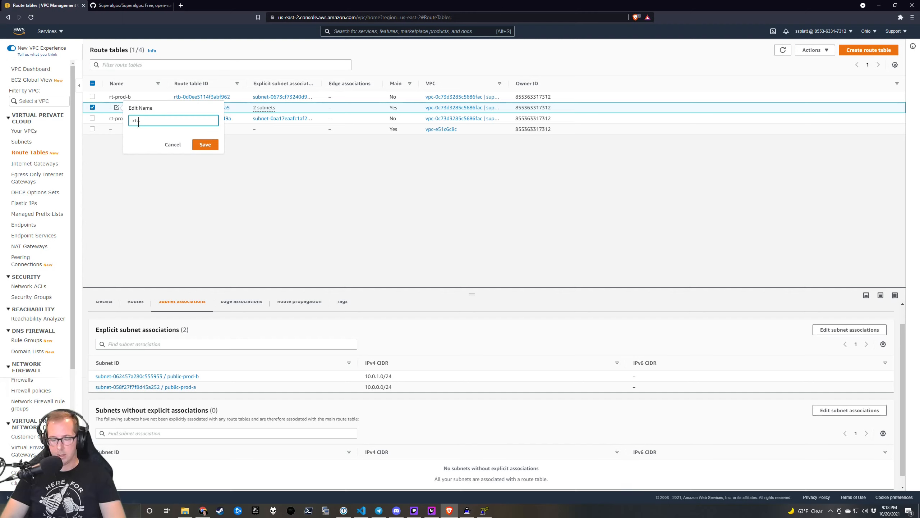
text(-default-pr)
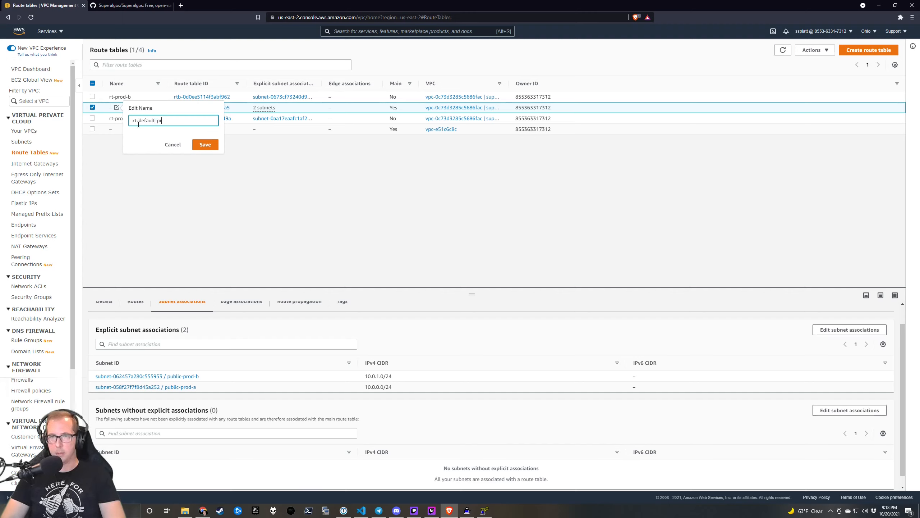
key(BackSpace)
text(ublic-prod)
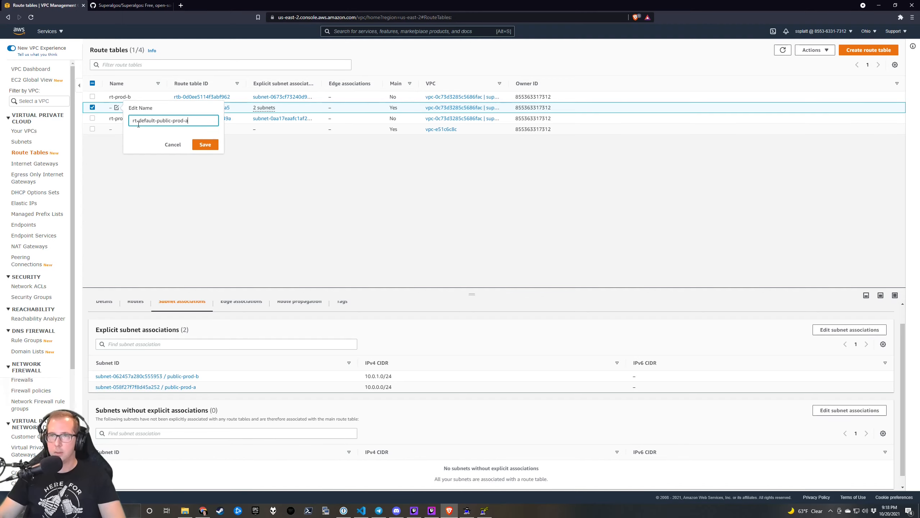
click(204, 145)
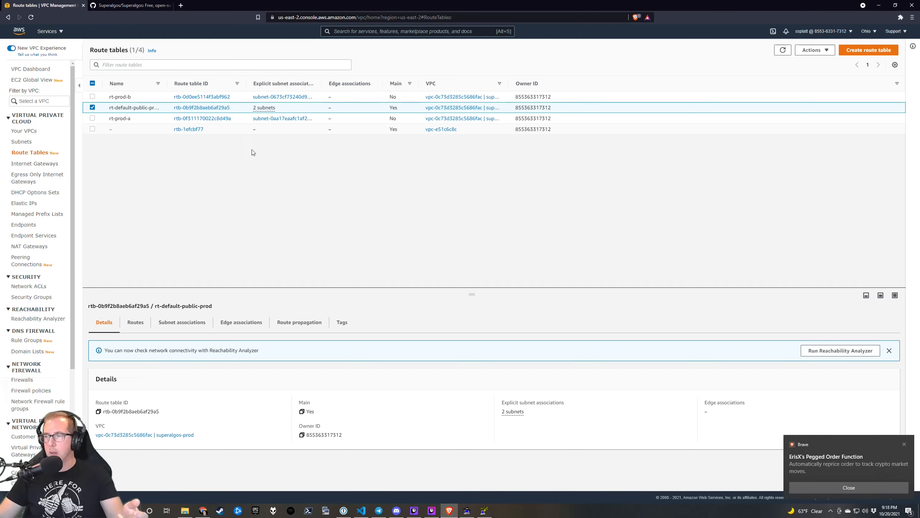
click(844, 487)
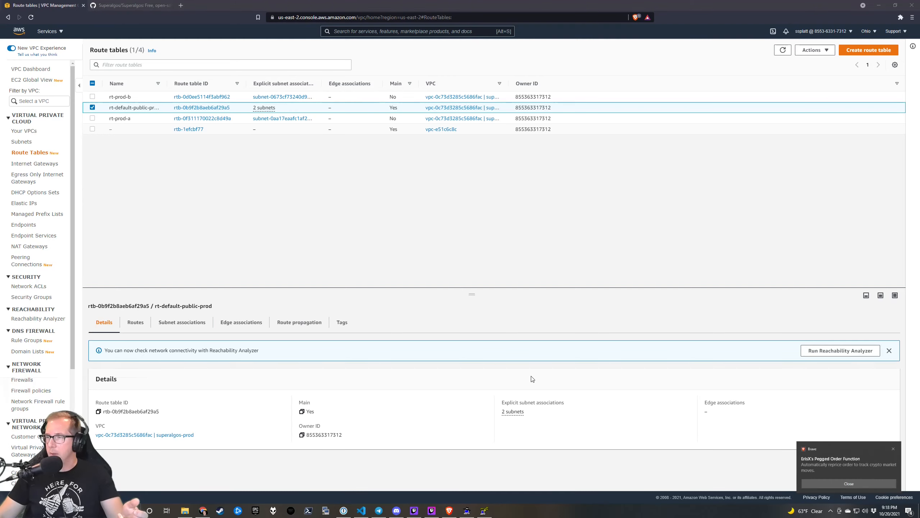
click(400, 266)
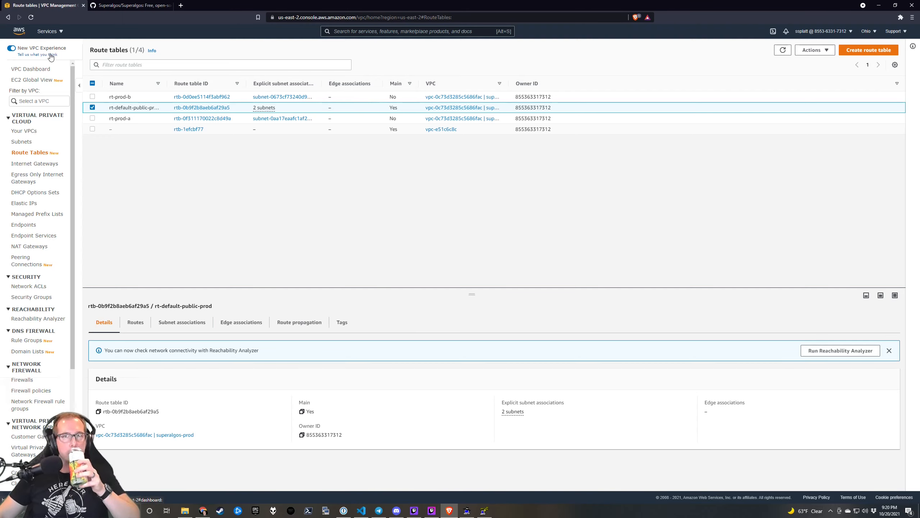
Open EC2 Instances, start a launch with the Amazon Linux 2 AMI, and proceed to instance details.
click(361, 31)
text(ec2)
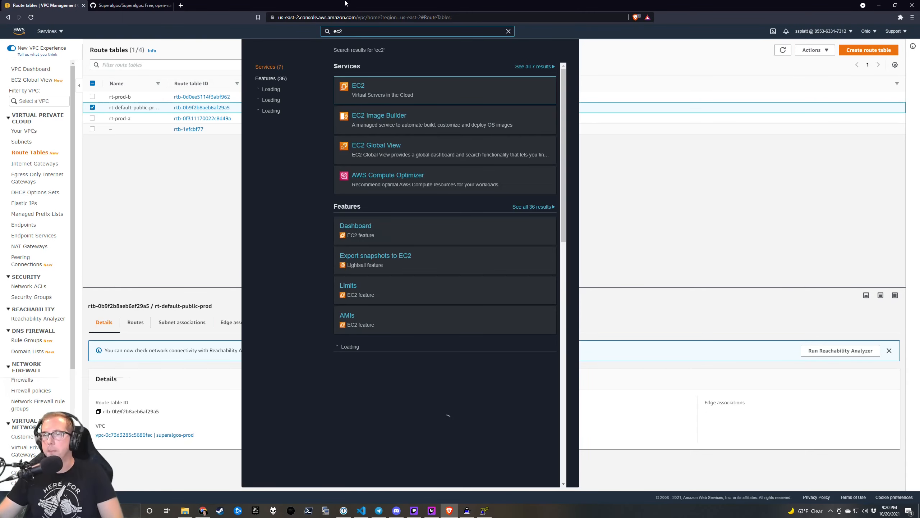
click(373, 87)
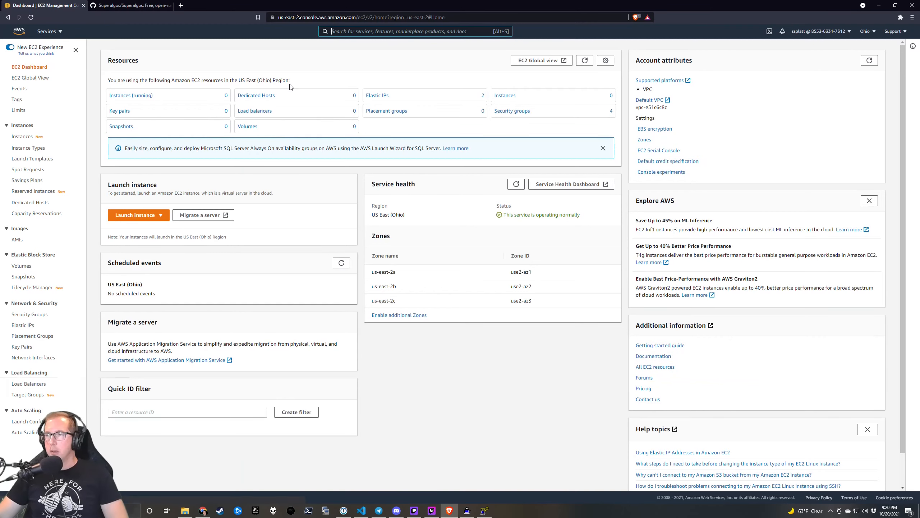
click(135, 98)
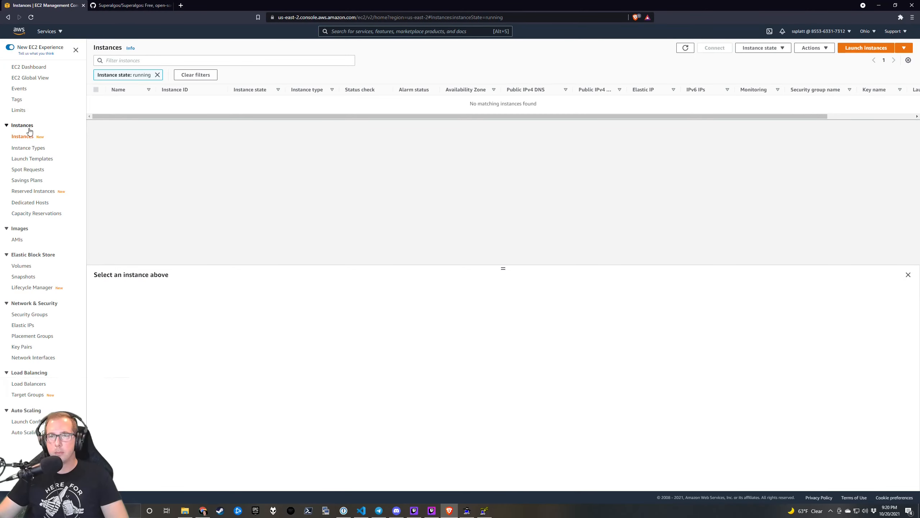
click(866, 49)
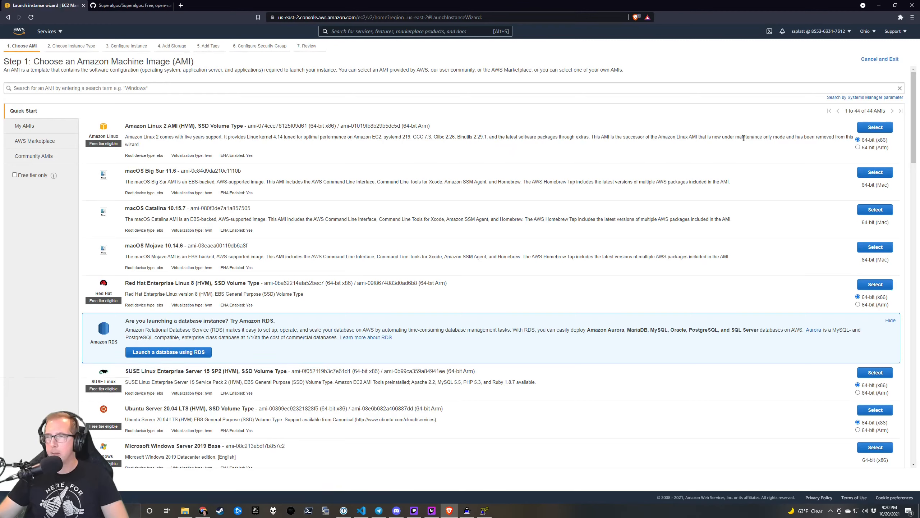
click(874, 129)
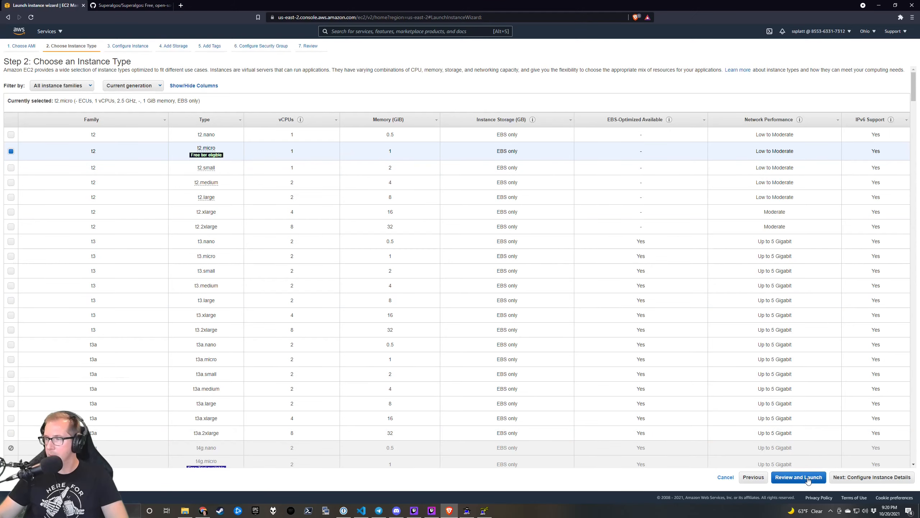
click(867, 477)
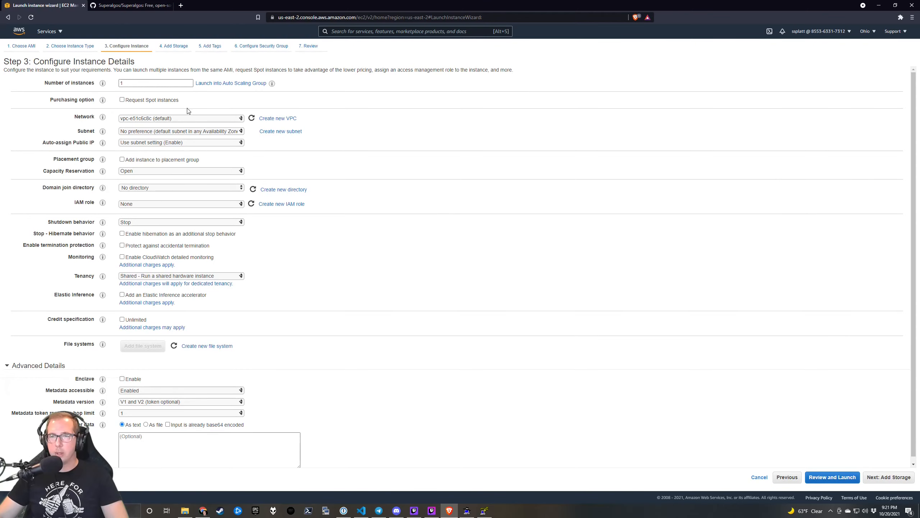
Put the instance in VPC superalgos-prod, subnet public-prod-a, with auto-assign public IP enabled.
click(189, 118)
click(192, 127)
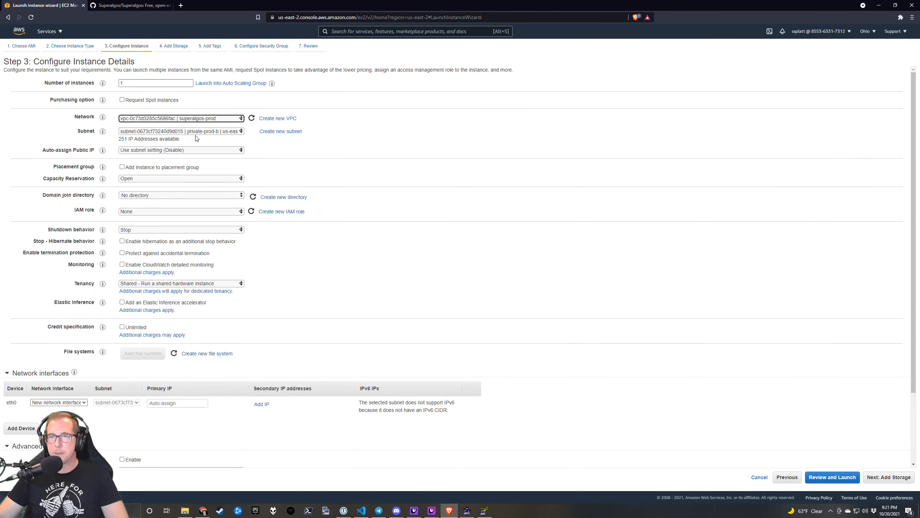
click(217, 133)
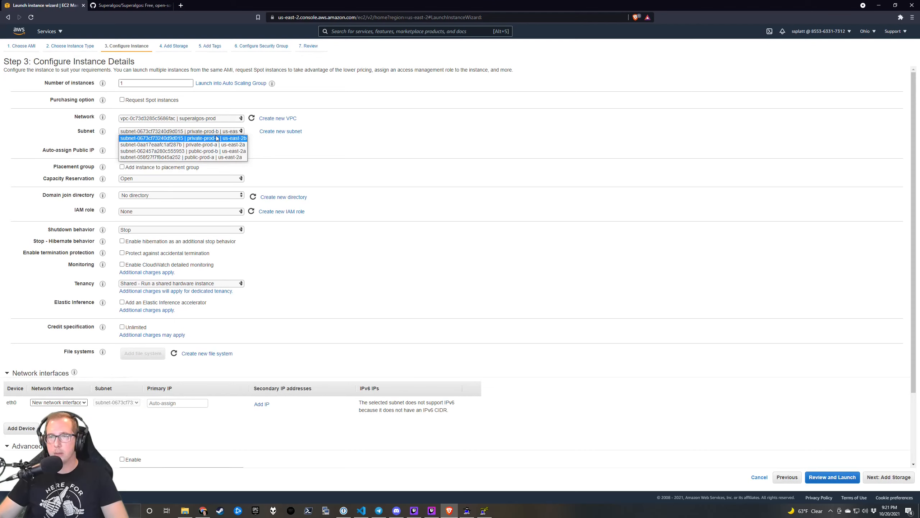
click(212, 159)
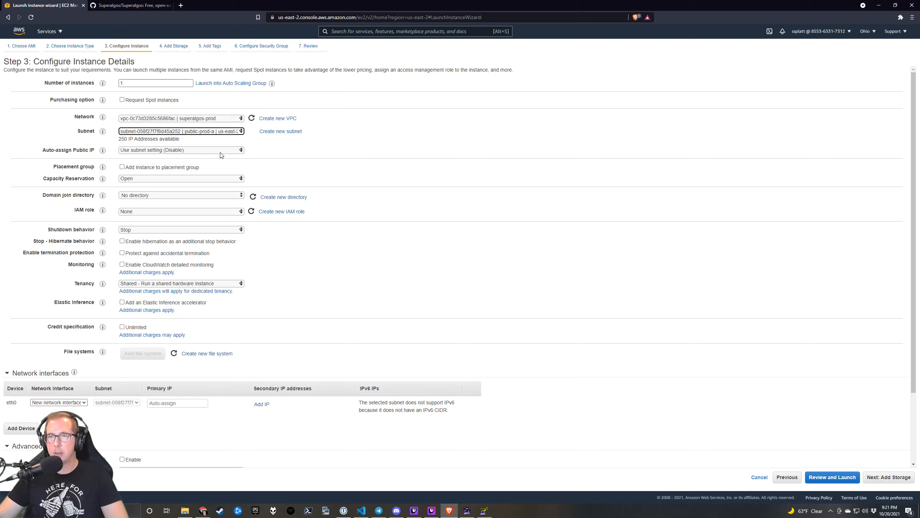
click(177, 150)
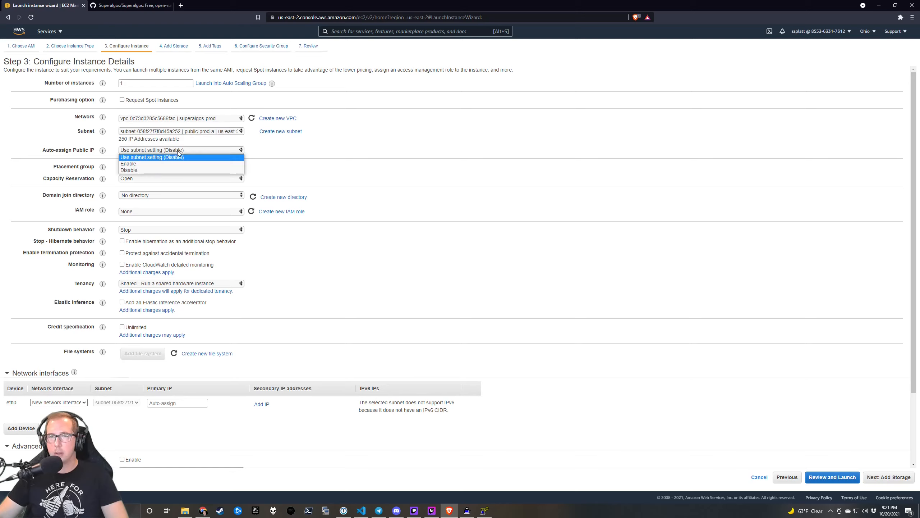
click(174, 164)
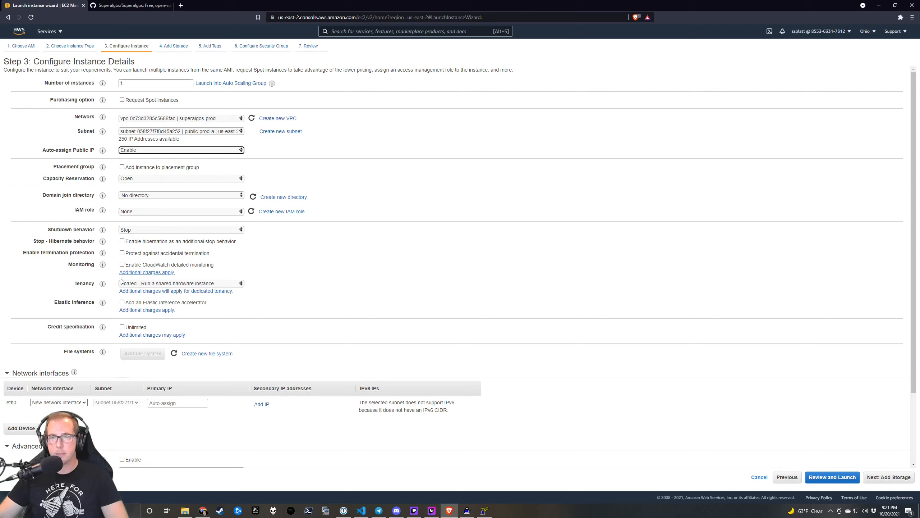
Keep shared tenancy and metadata versions V1 and V2, then continue to Add Storage.
click(195, 286)
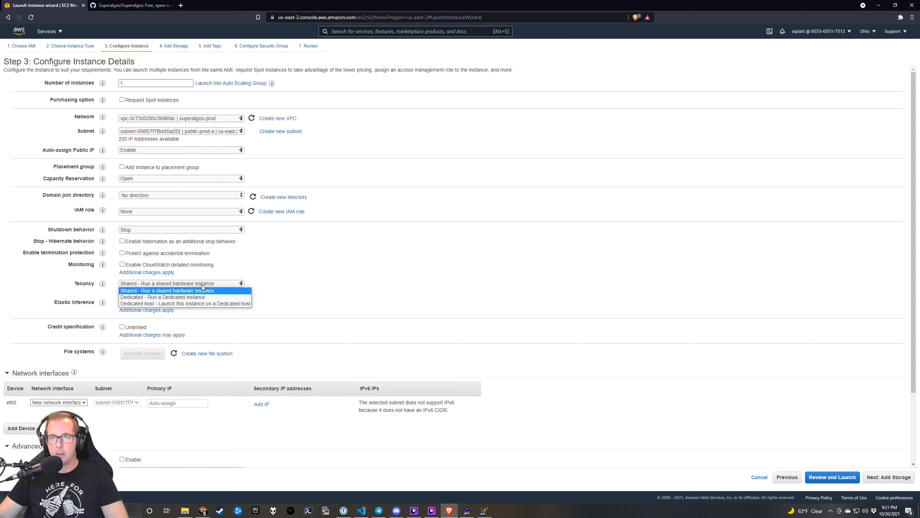
click(241, 287)
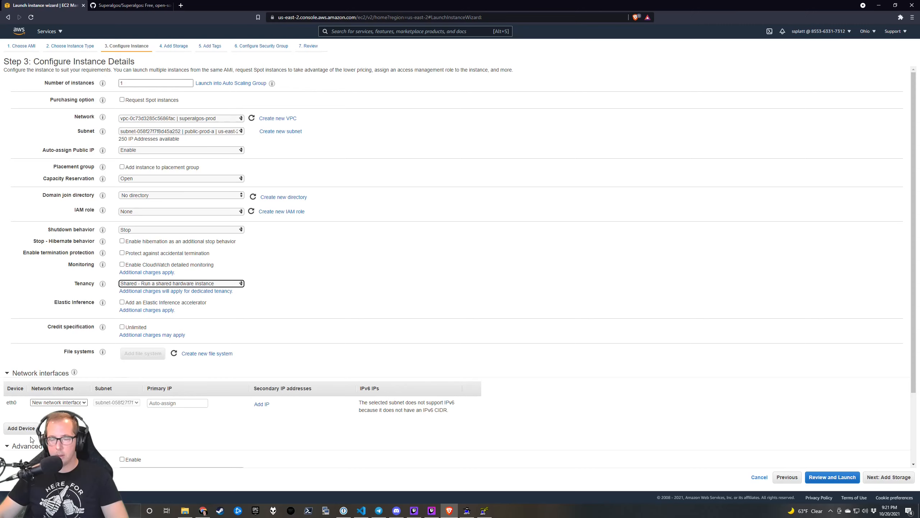
scroll(459, 271, down, 3)
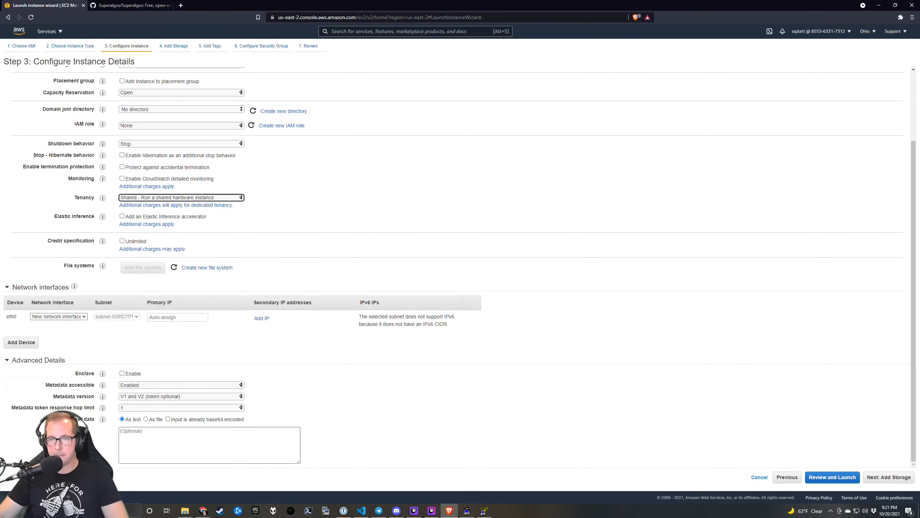
click(241, 396)
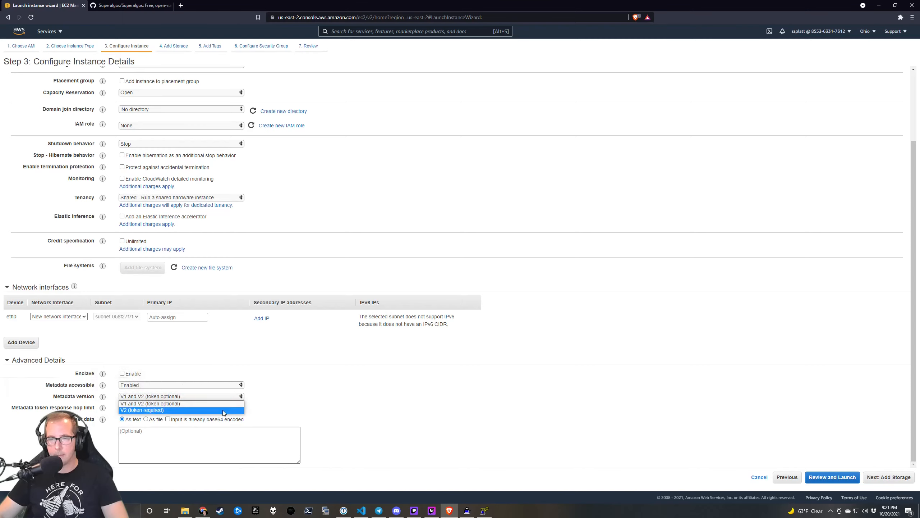
click(222, 410)
click(227, 396)
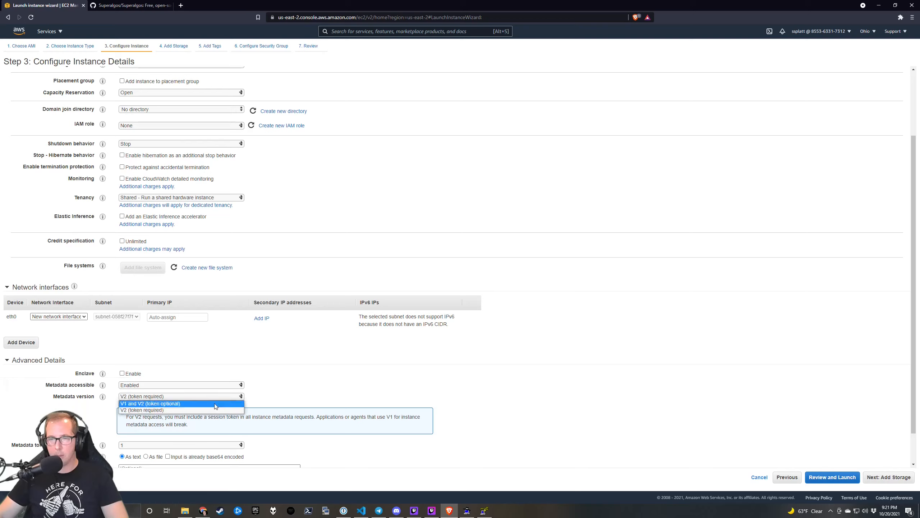
click(216, 404)
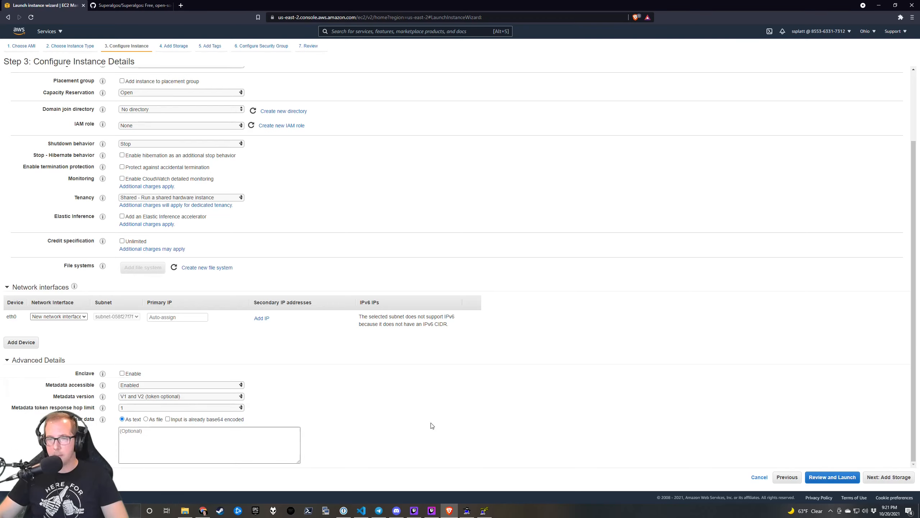
click(880, 478)
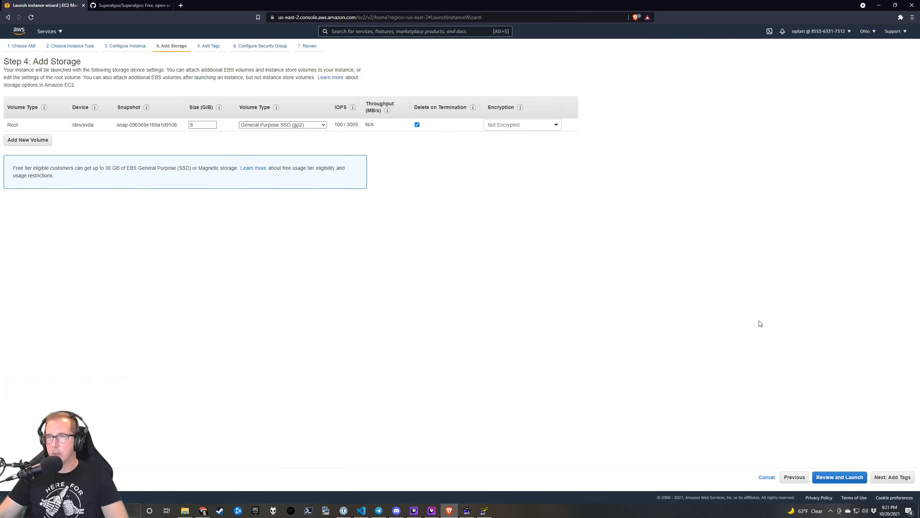
Review the t2.micro launch summary with SSH port 22 open and proceed to launch.
click(840, 478)
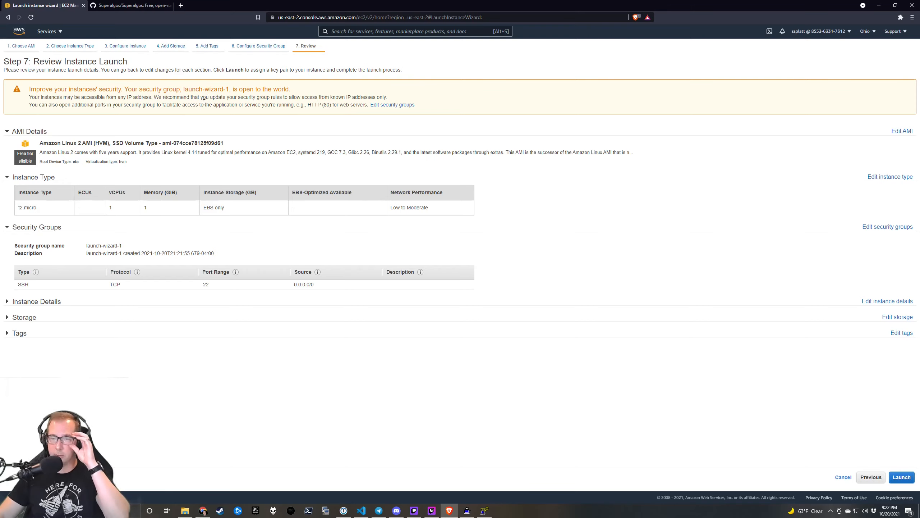
double_click(206, 285)
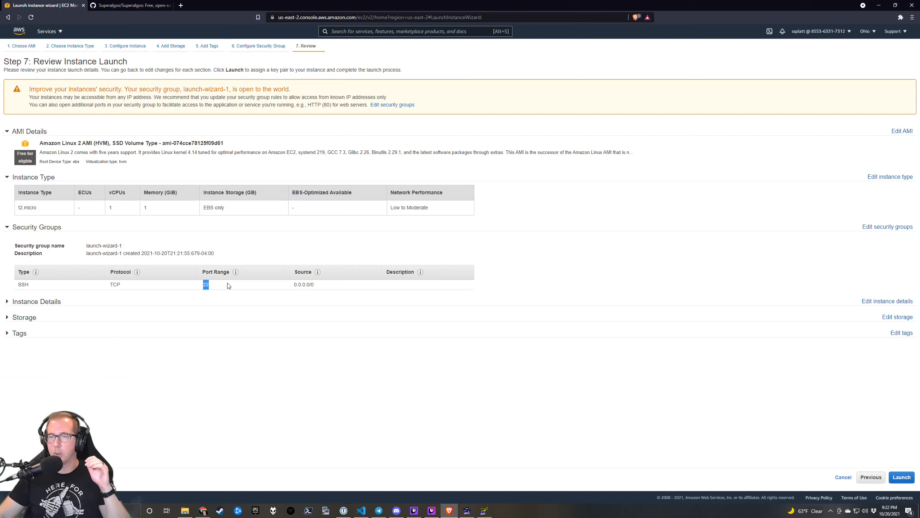
click(18, 302)
click(37, 301)
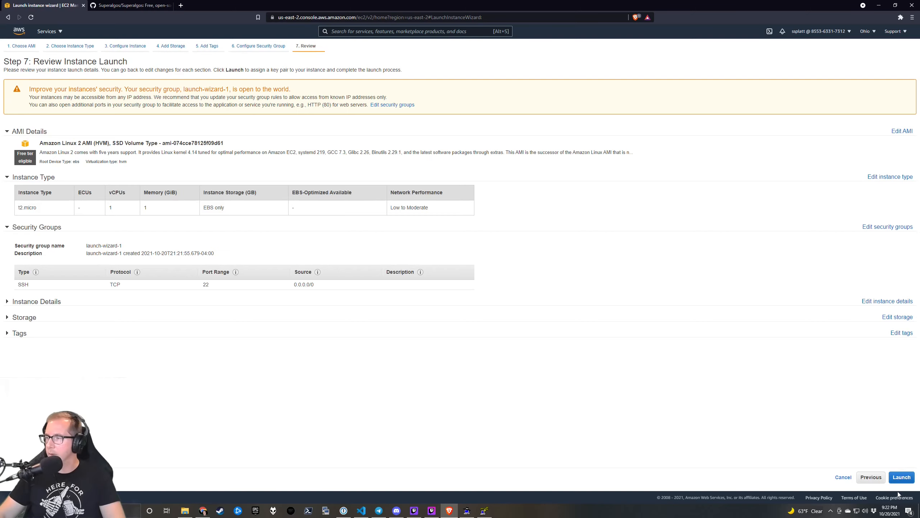
click(905, 480)
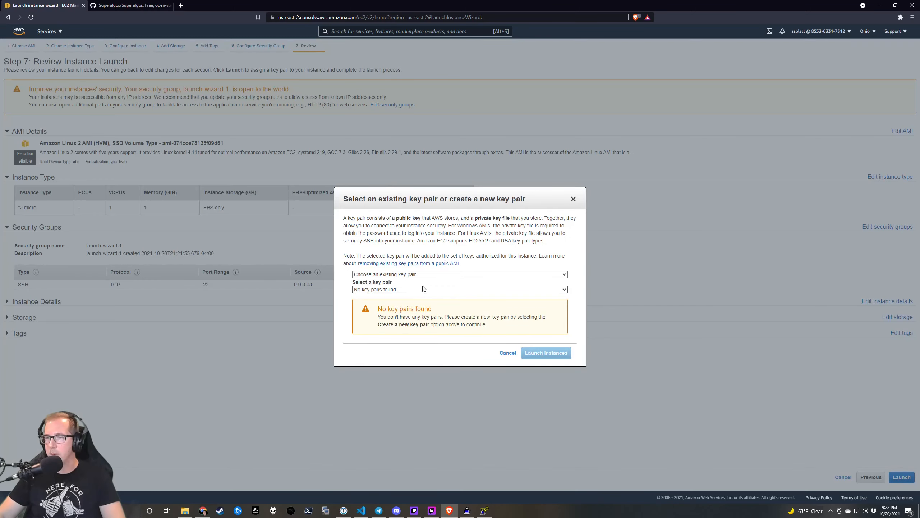
Create a new key pair named sa-demo and save sa-demo.pem to Downloads.
click(421, 274)
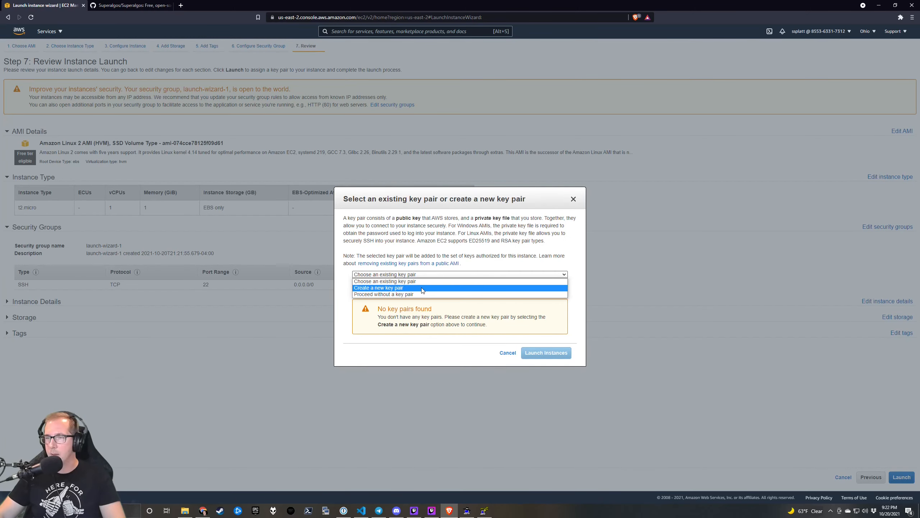
click(421, 288)
click(384, 305)
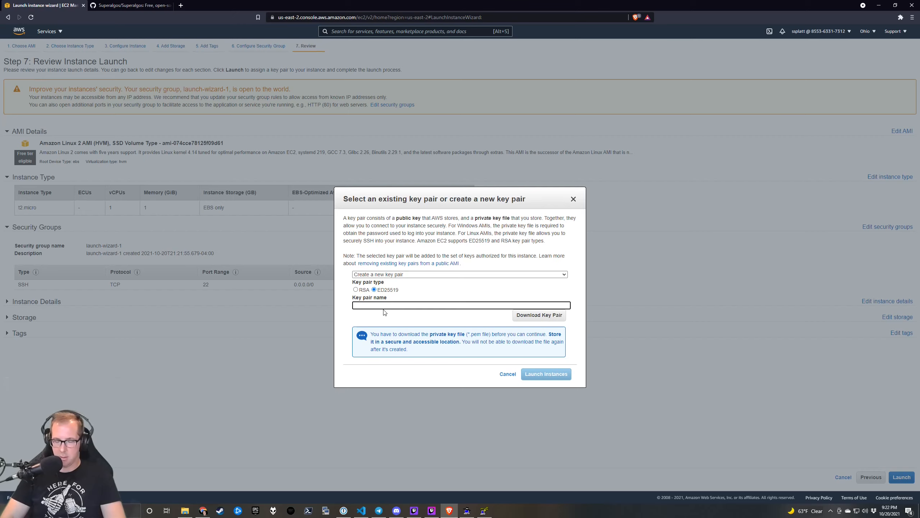
text(sa-demo)
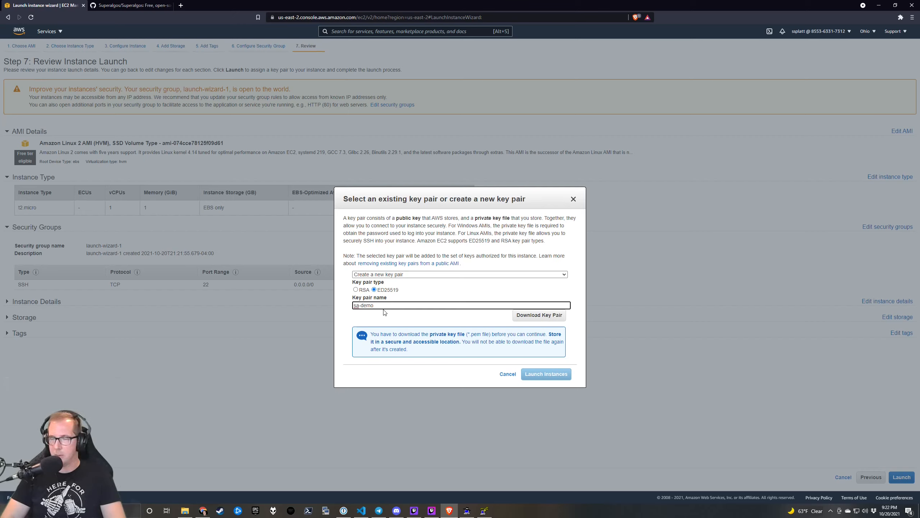
click(544, 315)
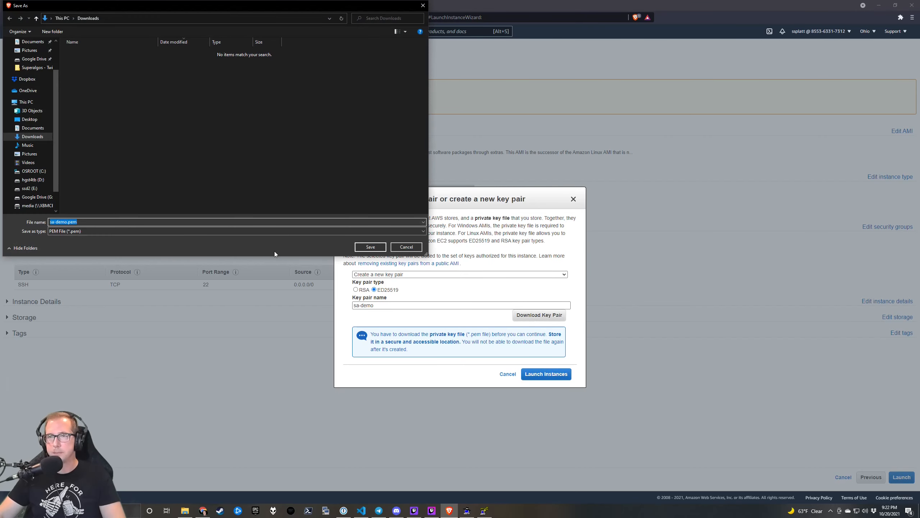
click(370, 247)
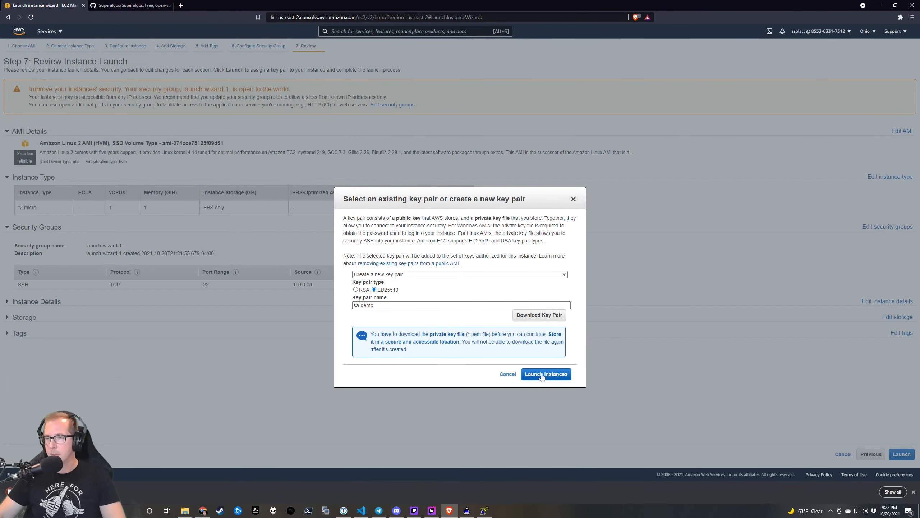
Launch the instance and show the downloaded sa-demo.pem in its folder.
click(542, 374)
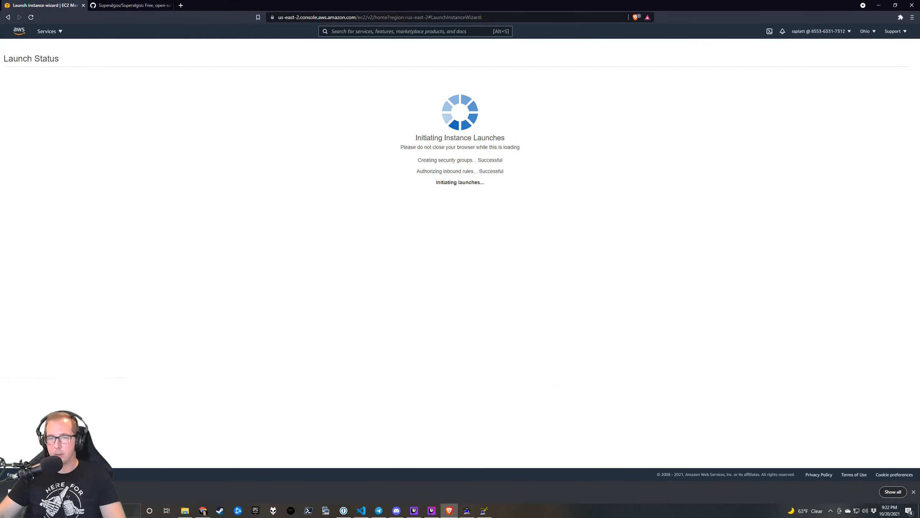
click(78, 492)
click(91, 467)
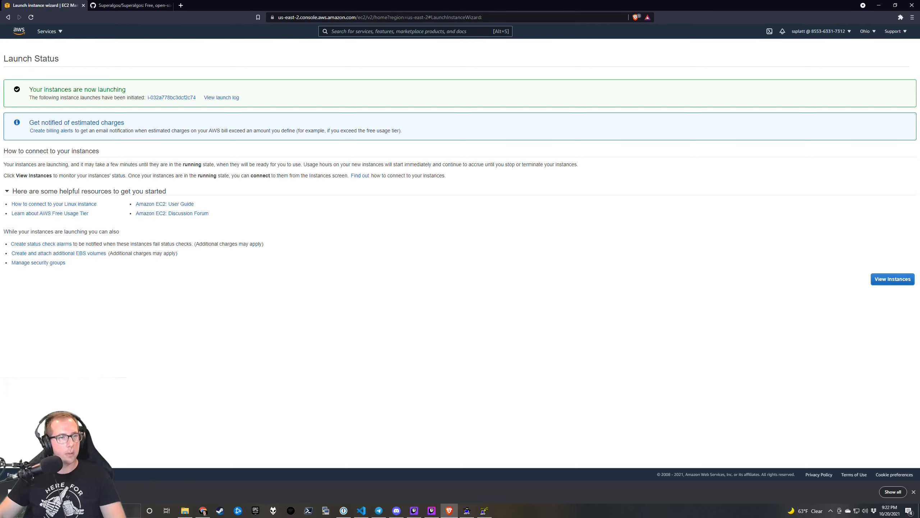
Review the EC2 instances list and begin a new launch at the Choose AMI step.
click(891, 281)
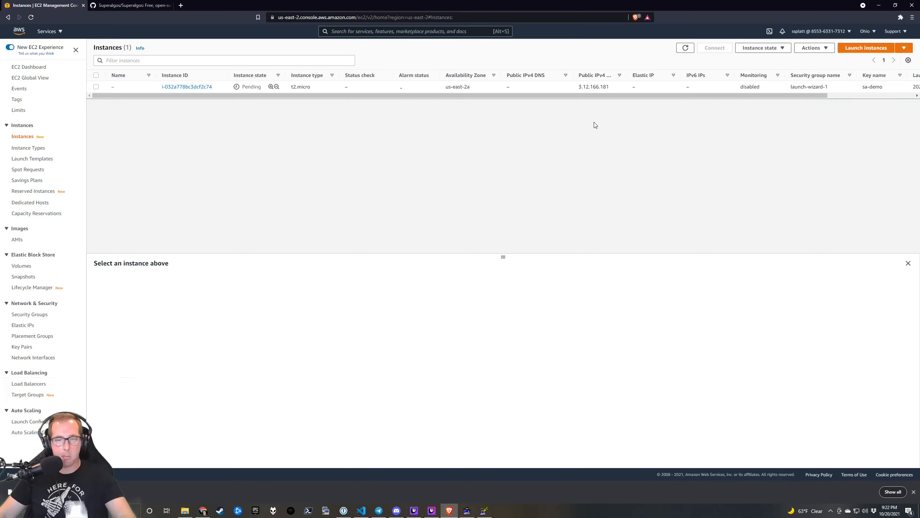
click(858, 48)
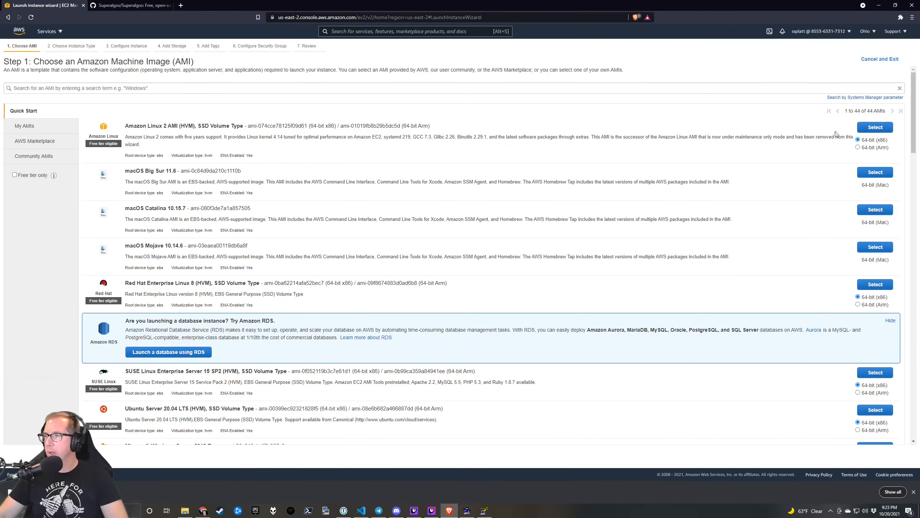
Pick the Amazon Linux 2 AMI with the t2.medium instance type and continue to instance details.
click(875, 127)
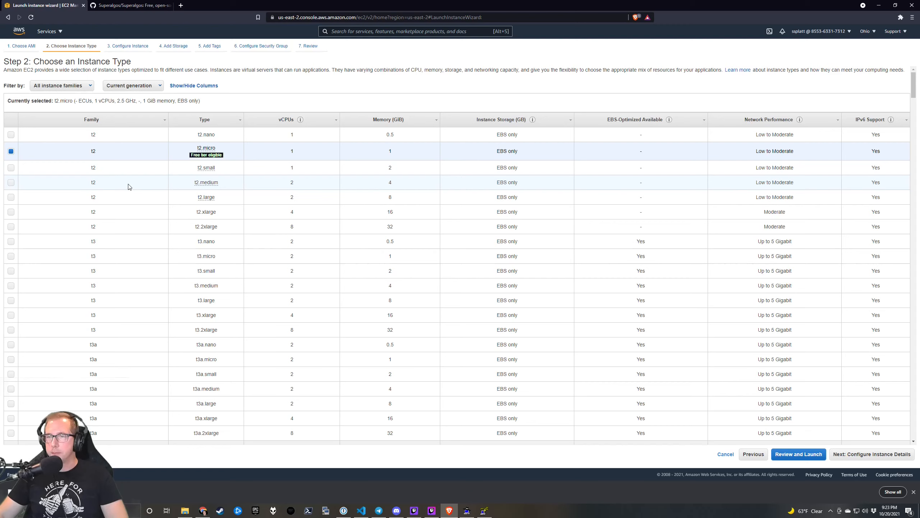
click(11, 182)
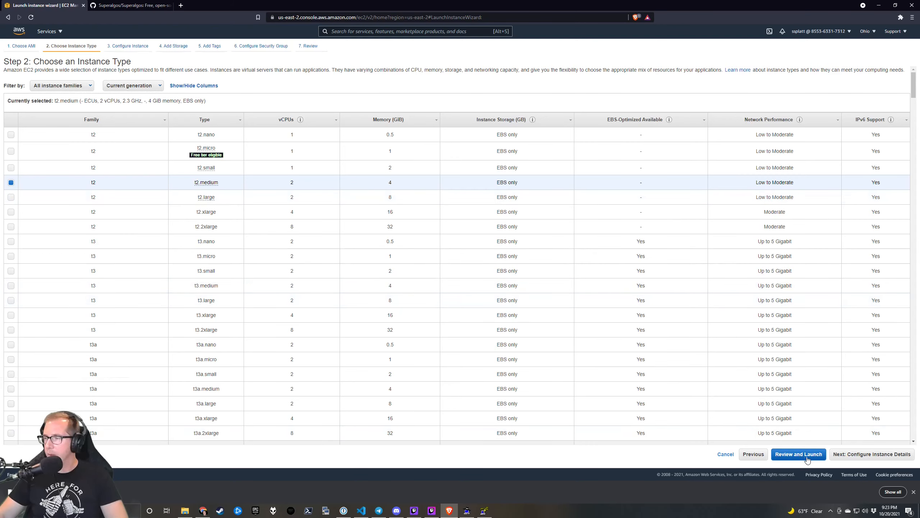
click(852, 457)
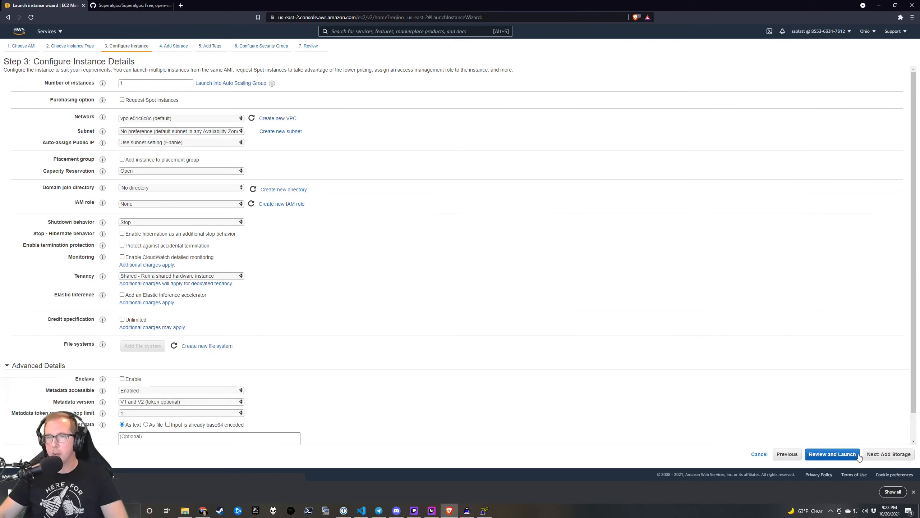
Set the instance count to 4 and the network to the superalgos-prod VPC.
click(147, 81)
key(BackSpace)
text(4)
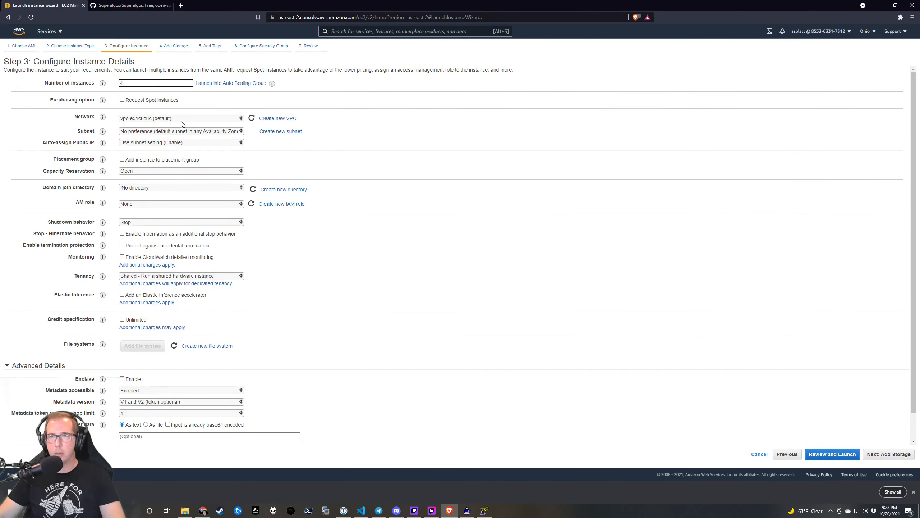
click(182, 119)
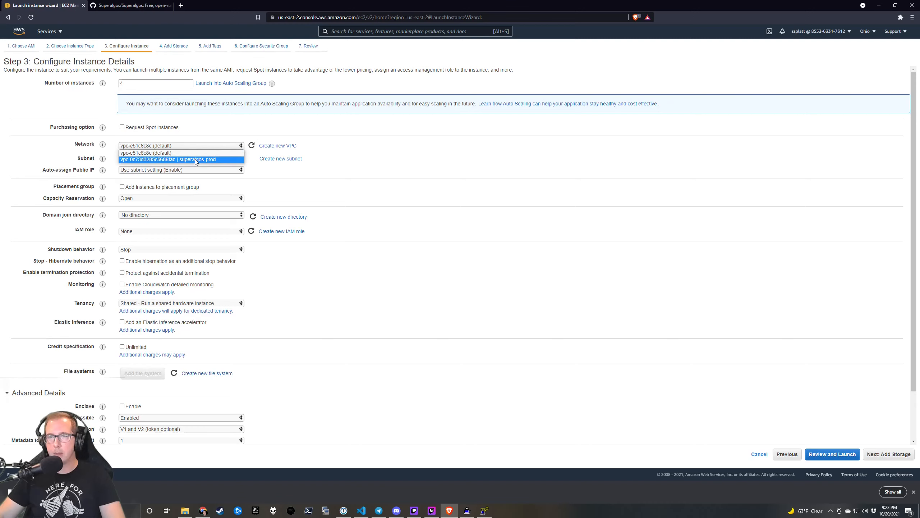
click(195, 159)
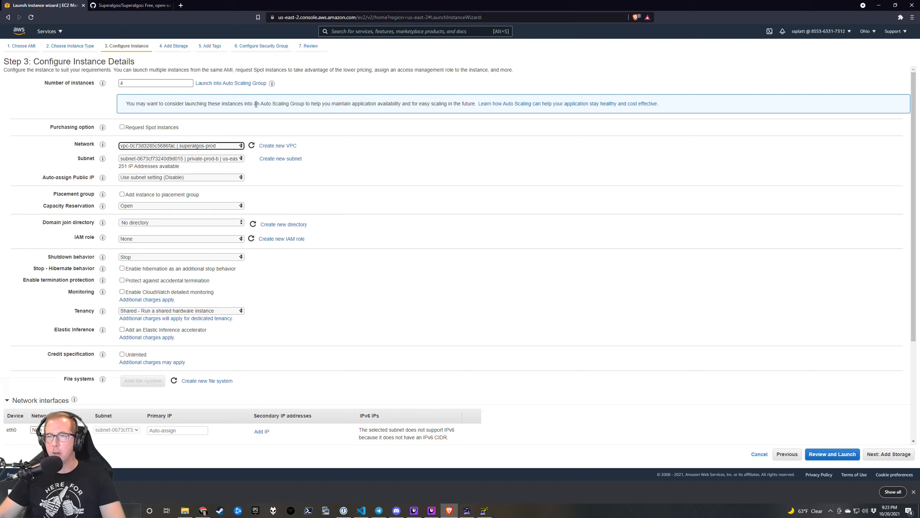
drag(257, 104, 339, 105)
click(330, 105)
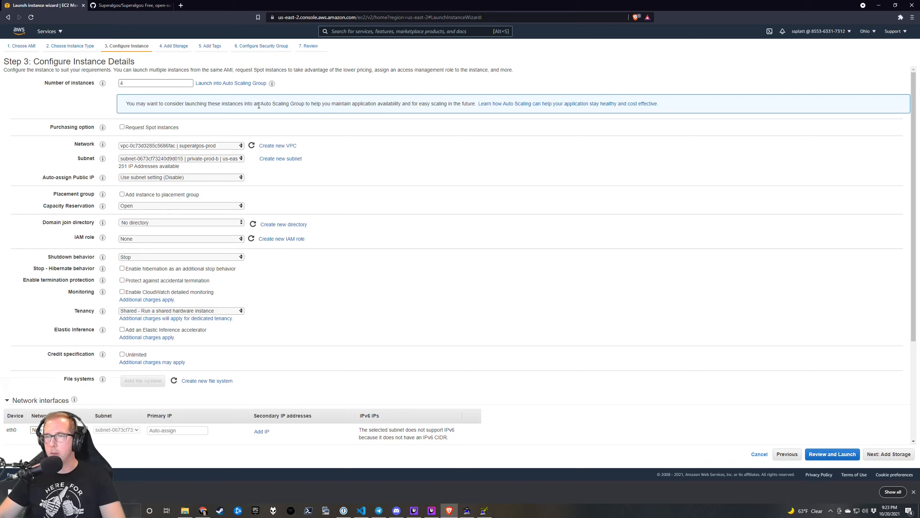
drag(259, 105, 320, 102)
click(285, 104)
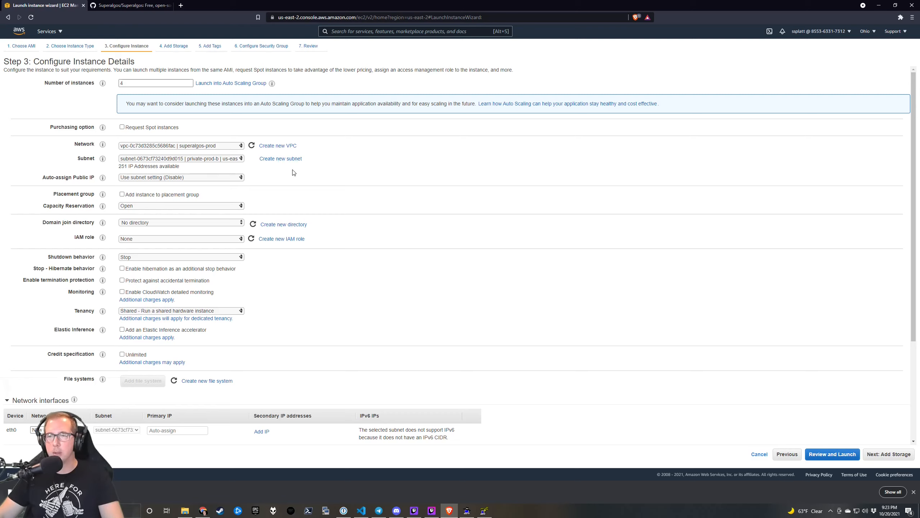
Keep the private-prod-b subnet with public IPs disabled, then continue to Add Storage.
click(234, 160)
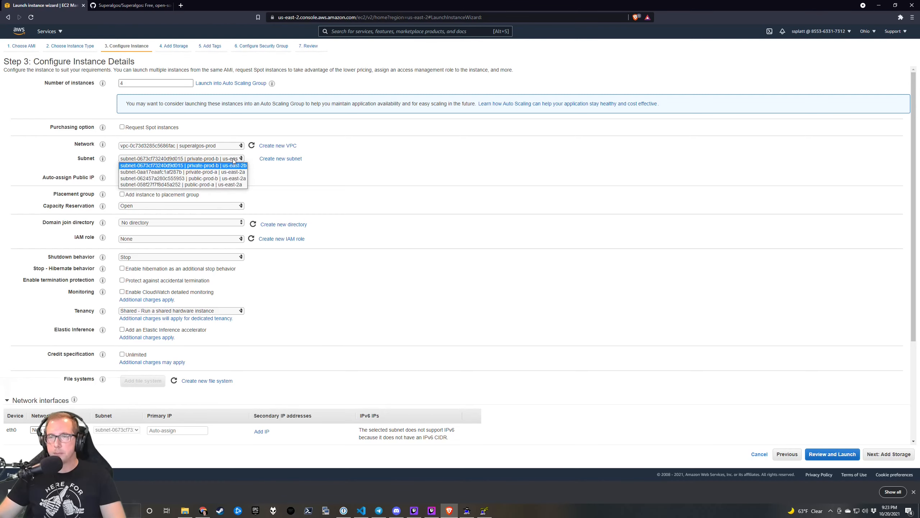
click(234, 159)
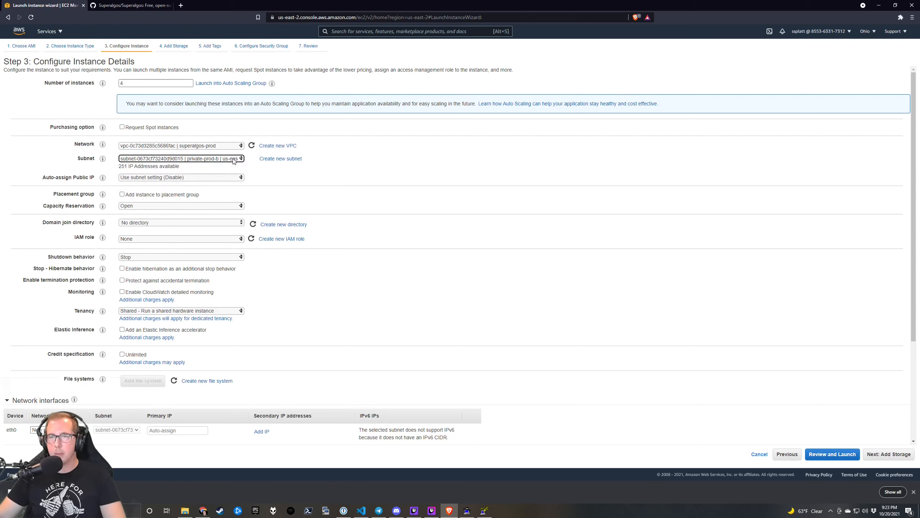
click(233, 160)
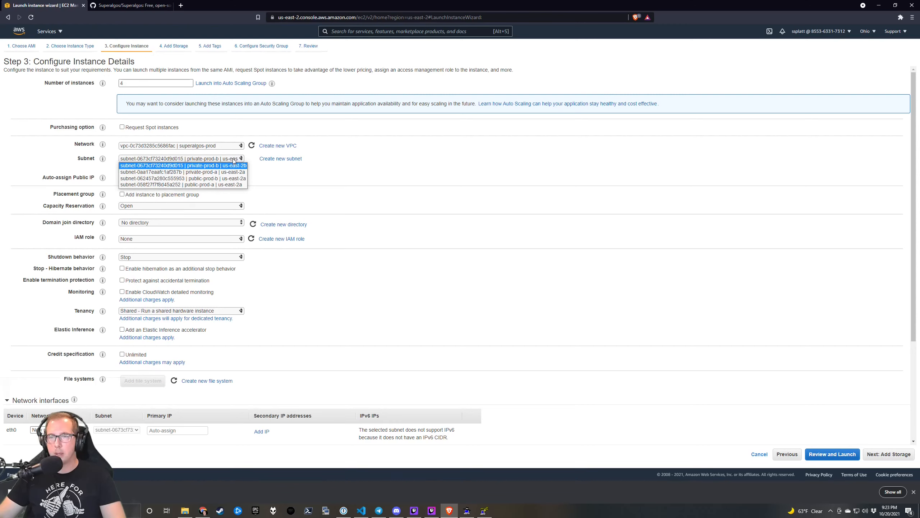
click(234, 160)
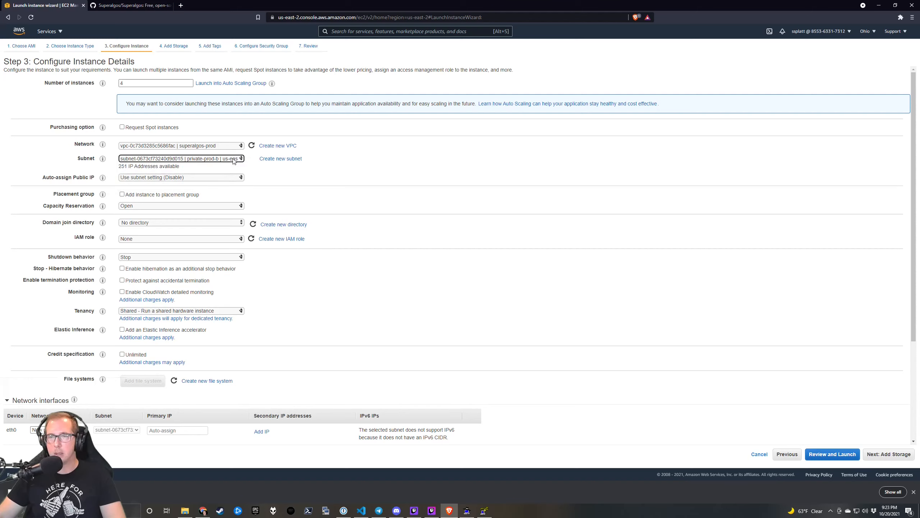
click(234, 159)
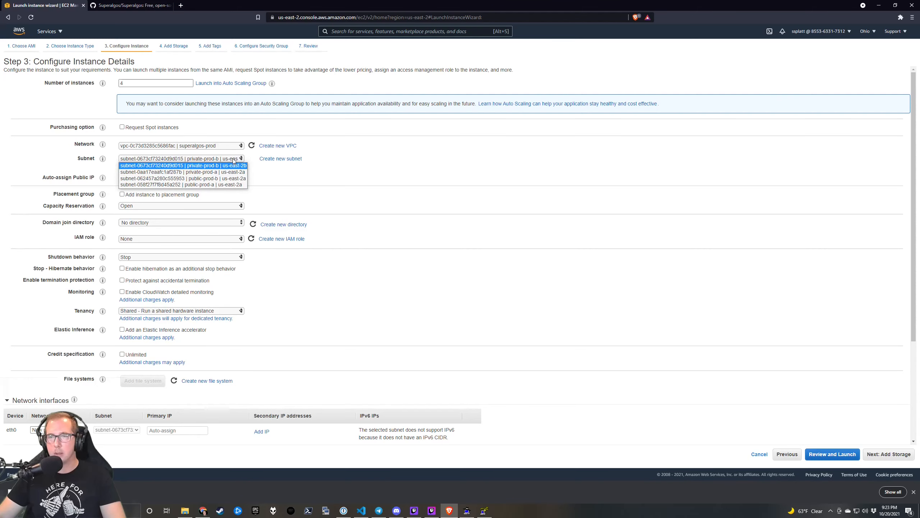
click(220, 164)
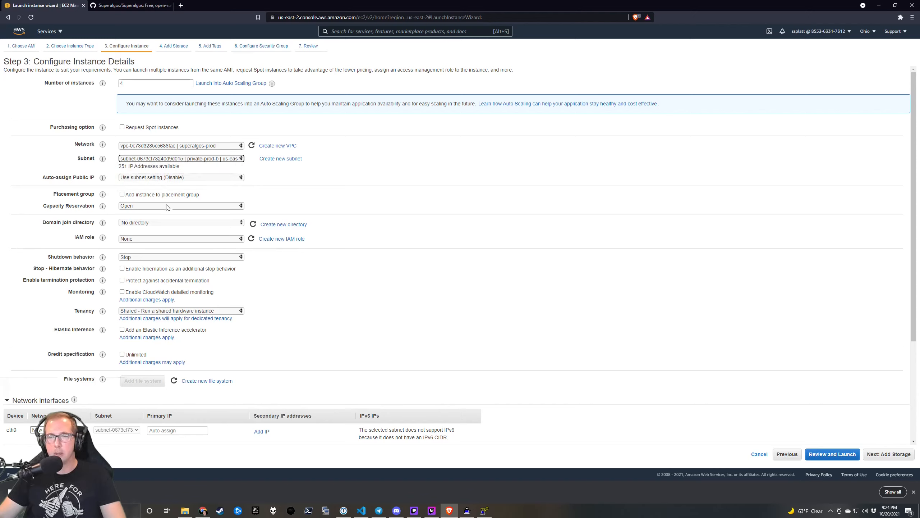
click(159, 177)
click(160, 180)
click(160, 180)
click(160, 181)
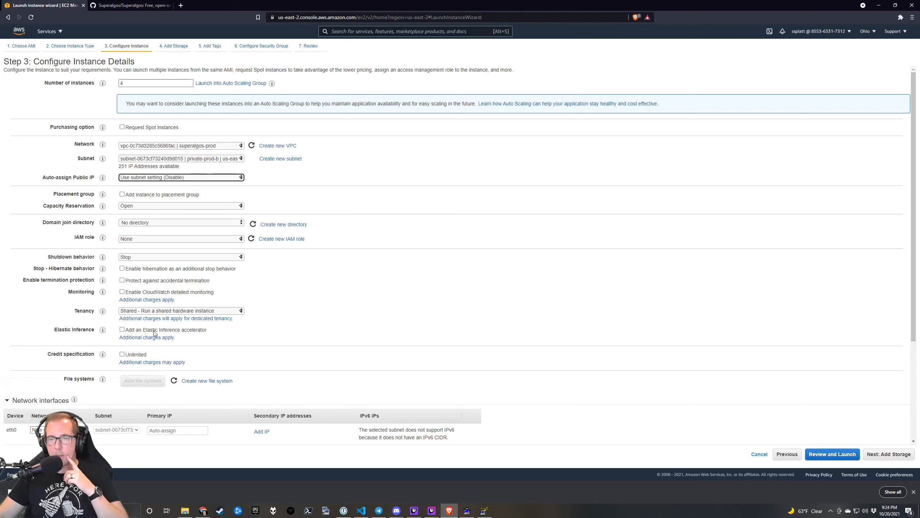
scroll(124, 424, down, 2)
scroll(129, 427, down, 2)
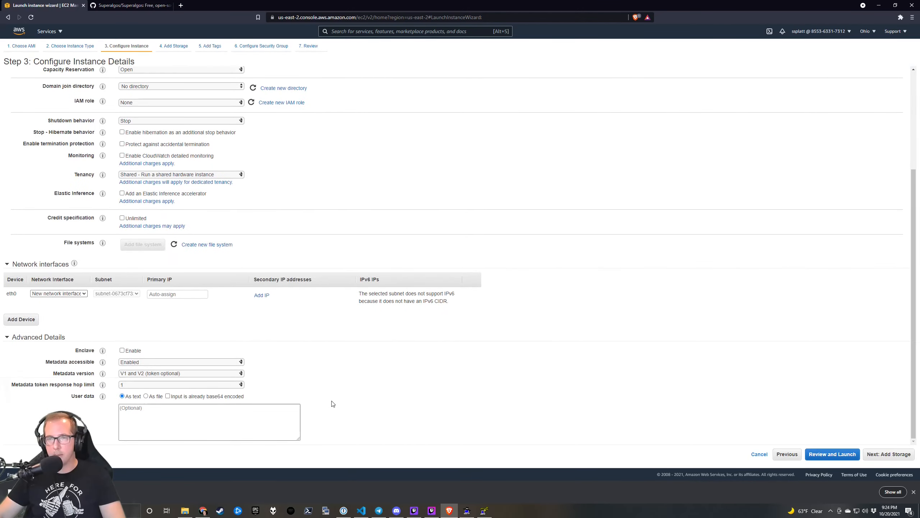
click(892, 457)
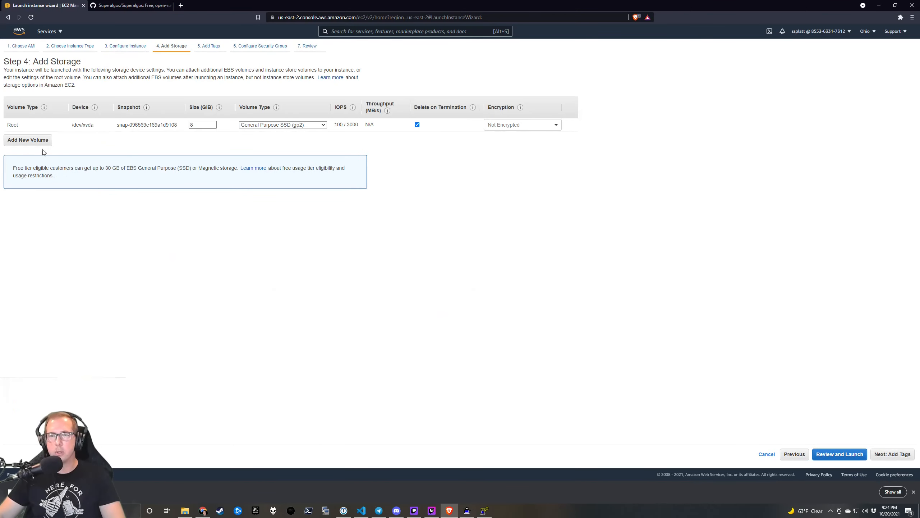
Add a 50 GiB gp2 EBS volume on /dev/sdb beside the 8 GiB root volume.
click(28, 140)
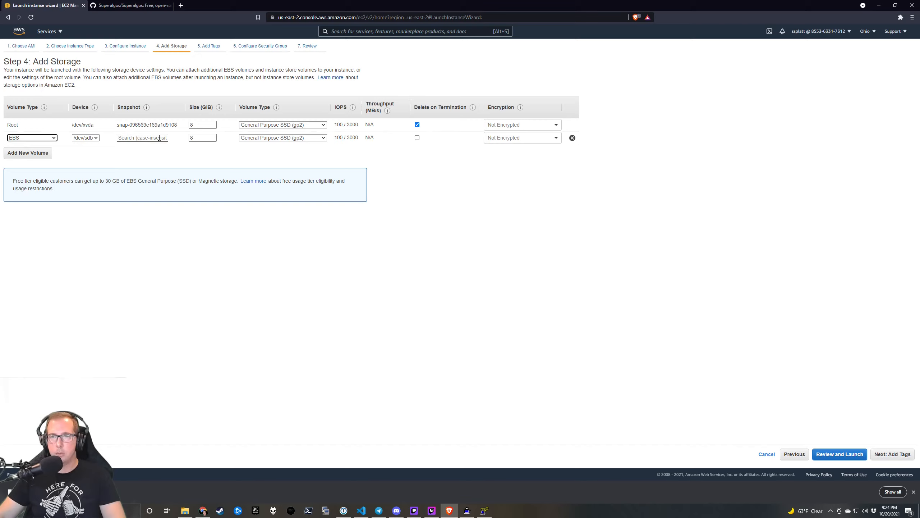
double_click(207, 137)
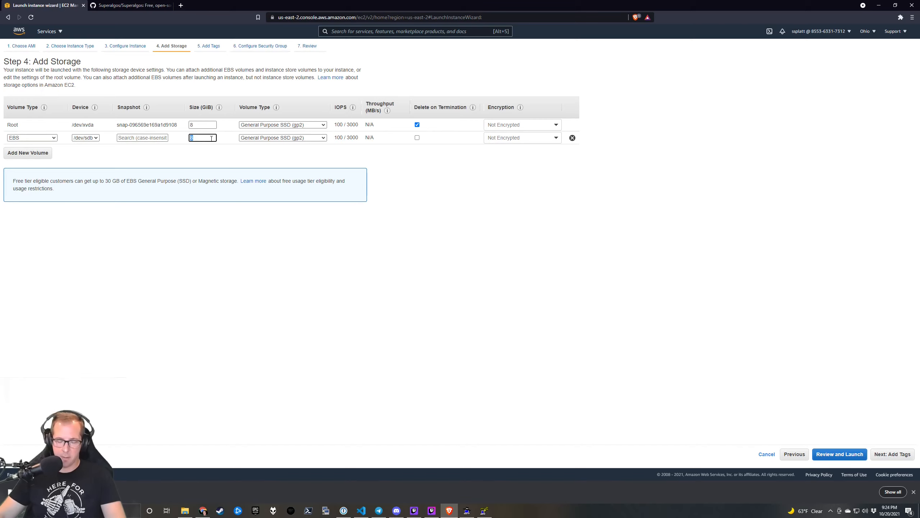
text(50)
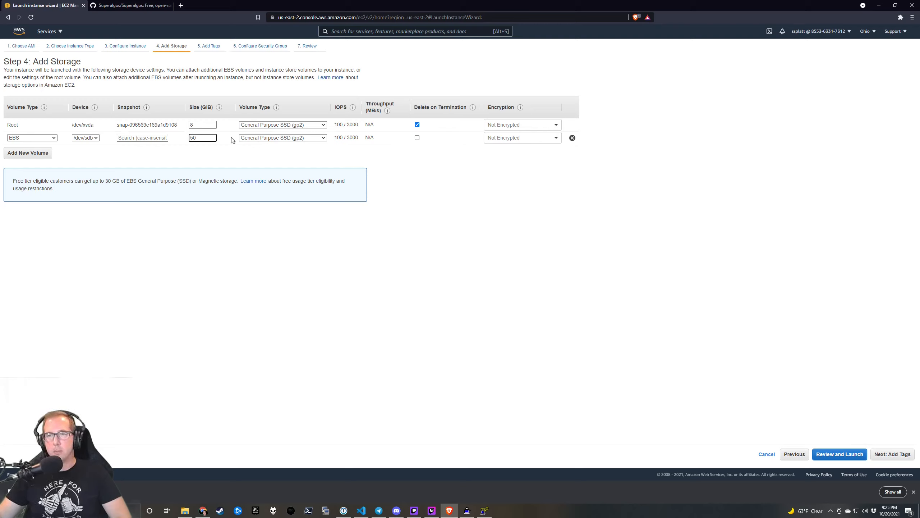
click(228, 159)
drag(227, 158, 226, 161)
click(226, 160)
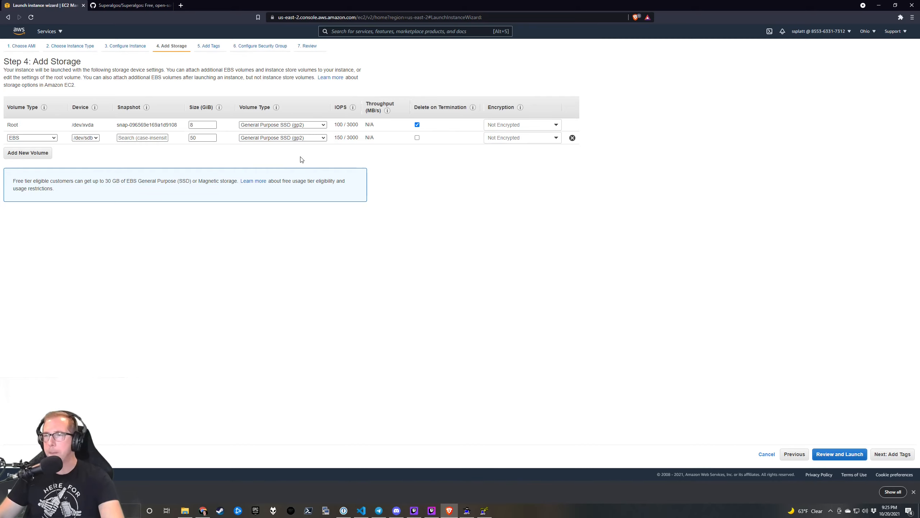
click(555, 125)
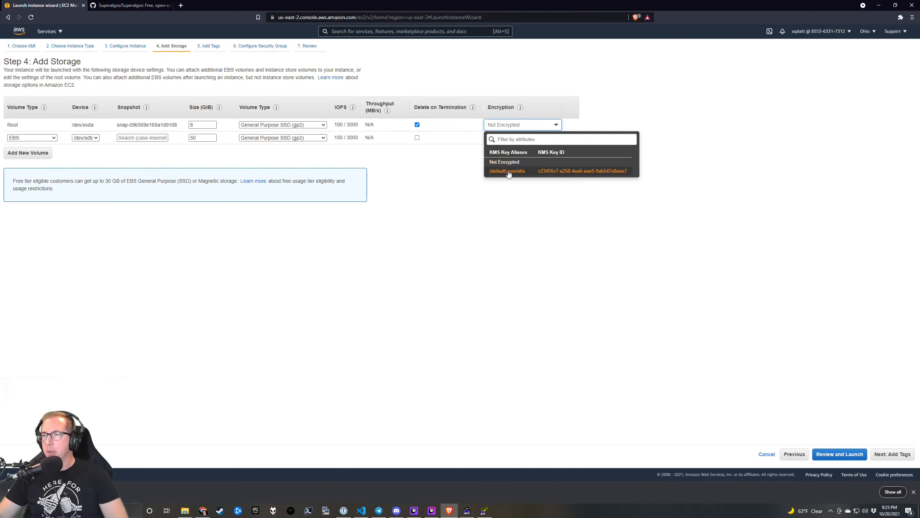
click(508, 171)
click(522, 137)
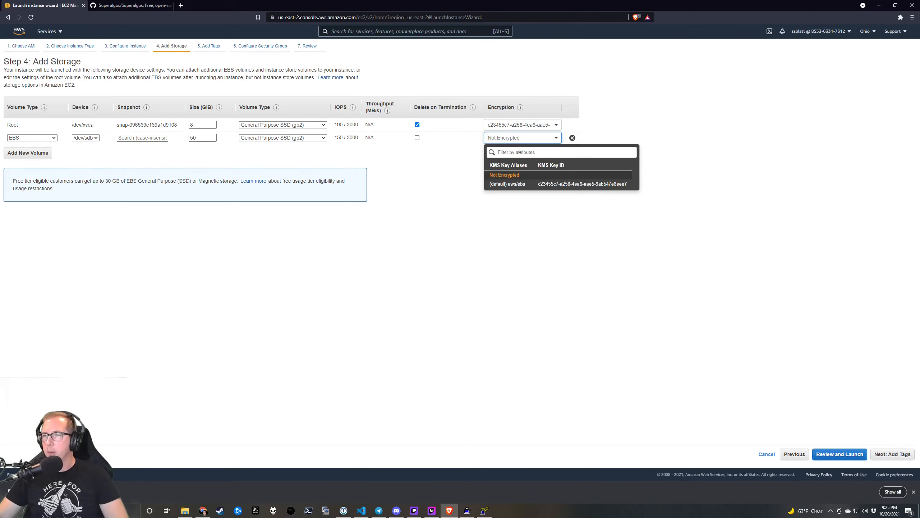
click(519, 186)
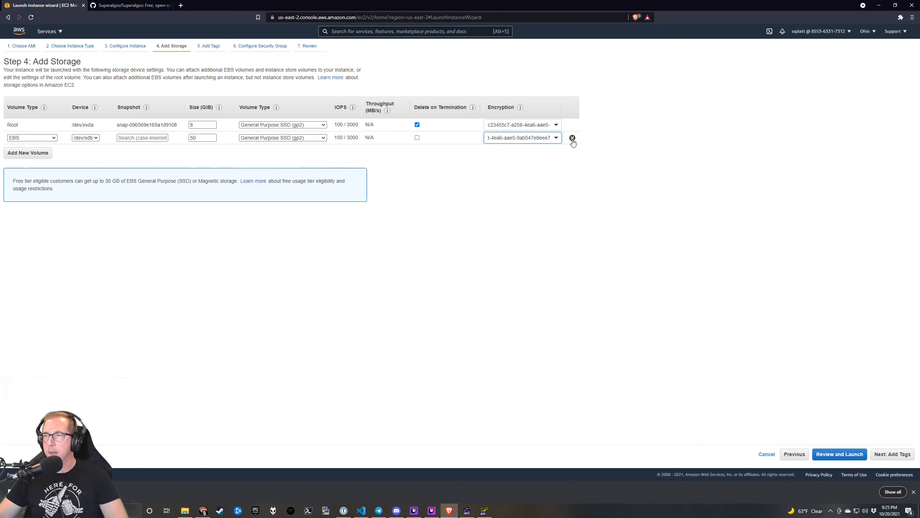
click(521, 126)
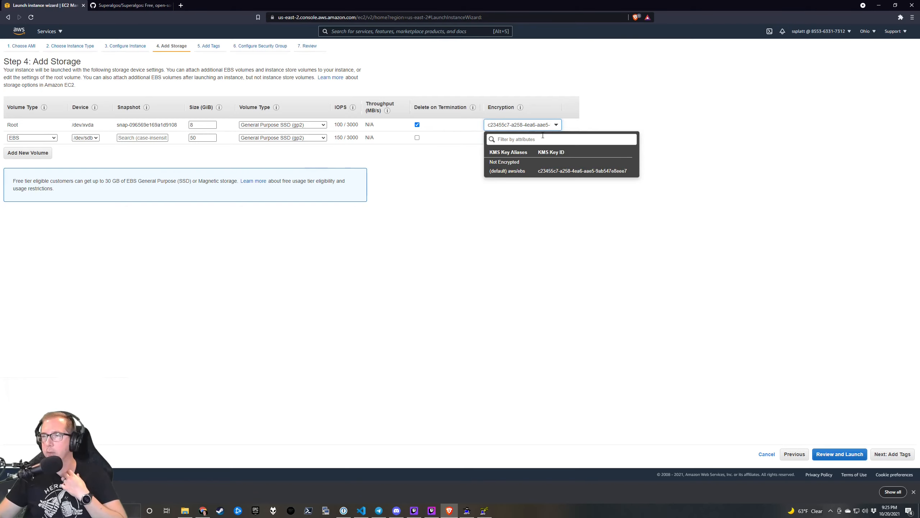
click(627, 126)
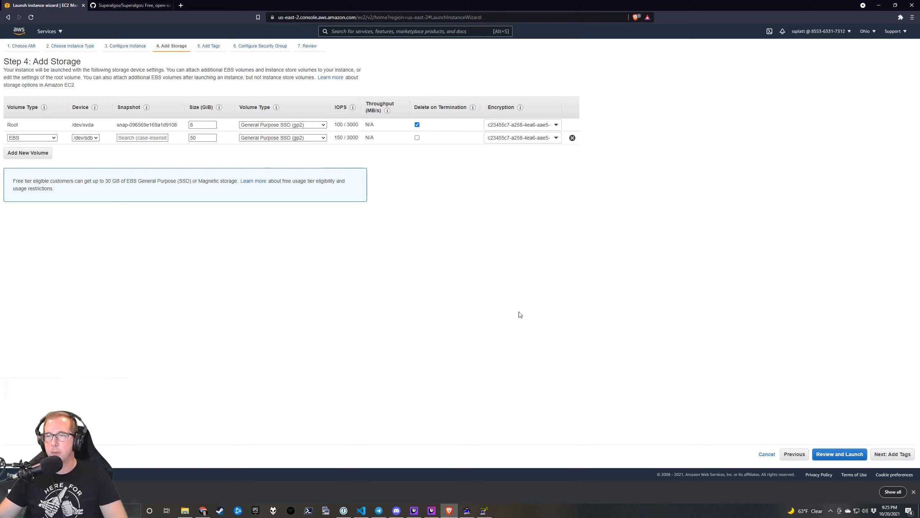
drag(206, 139, 168, 137)
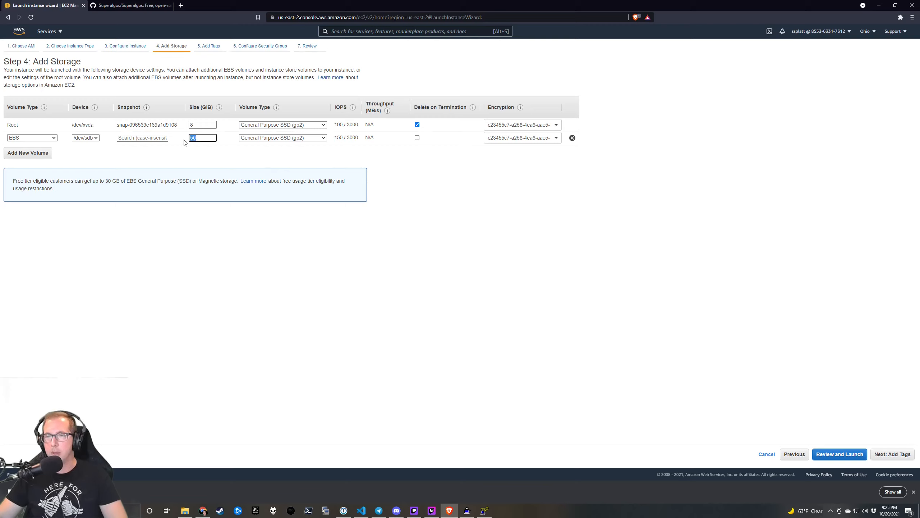
click(225, 163)
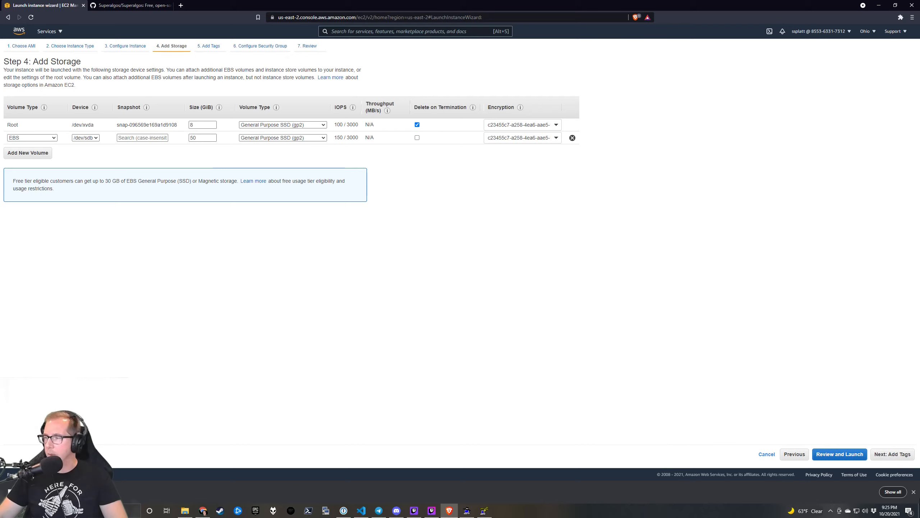
click(914, 491)
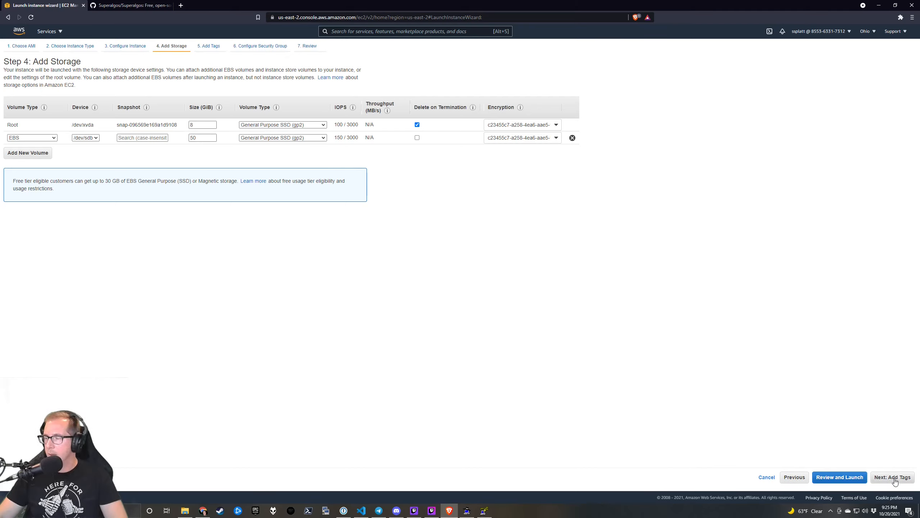
Restrict the SSH rule's source to 10.0.0.0/16, described as 'SSH for admin access'.
click(860, 480)
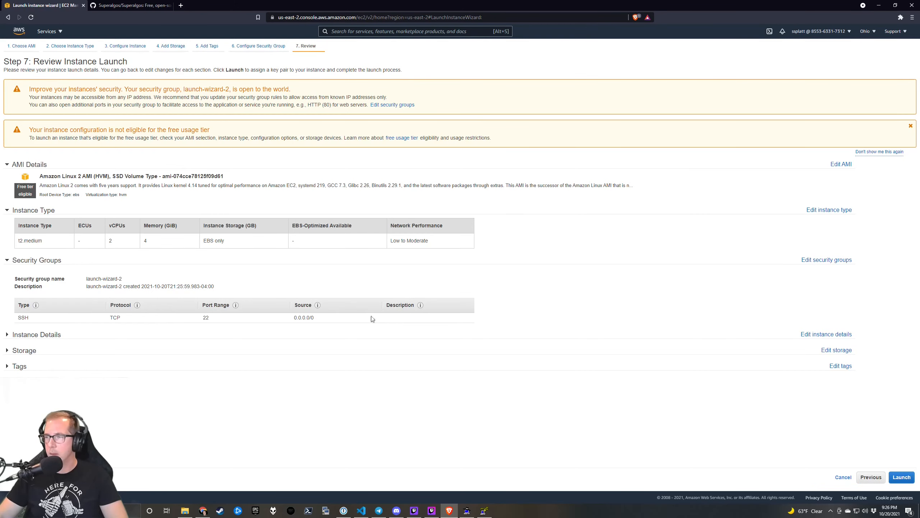
click(827, 260)
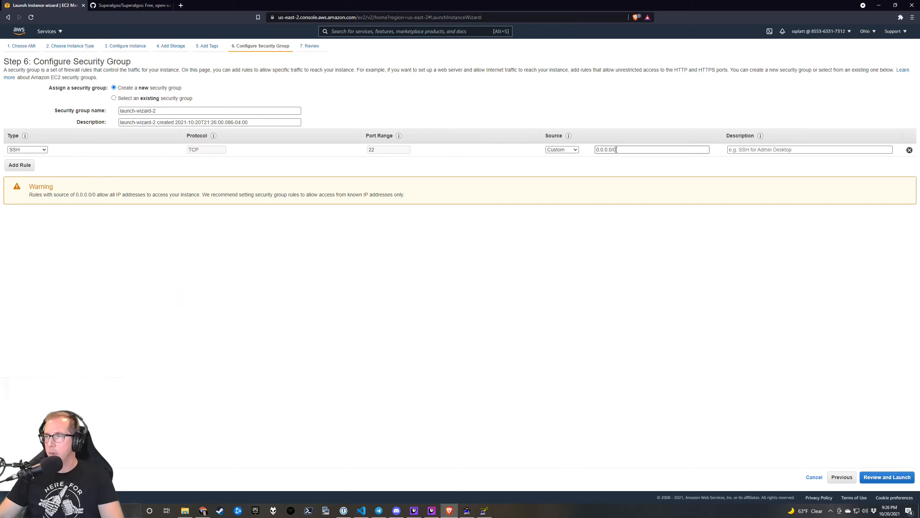
drag(630, 150, 590, 153)
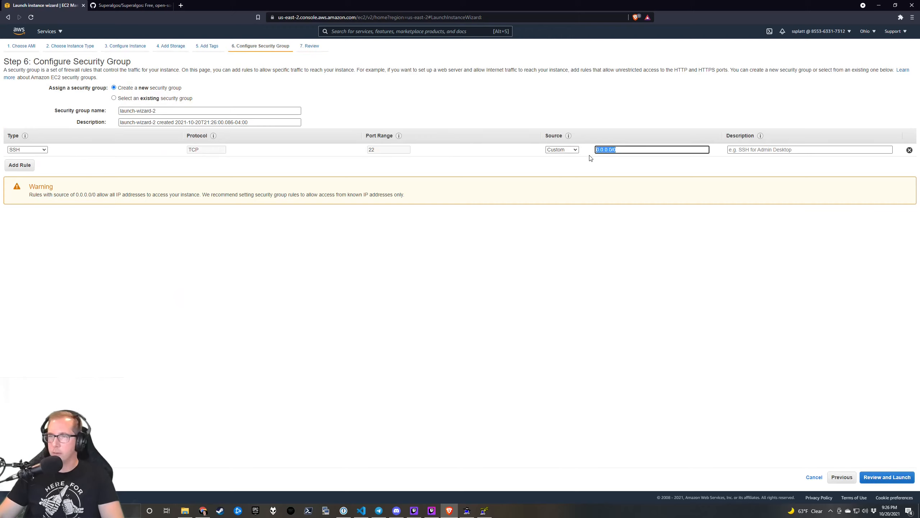
text(10)
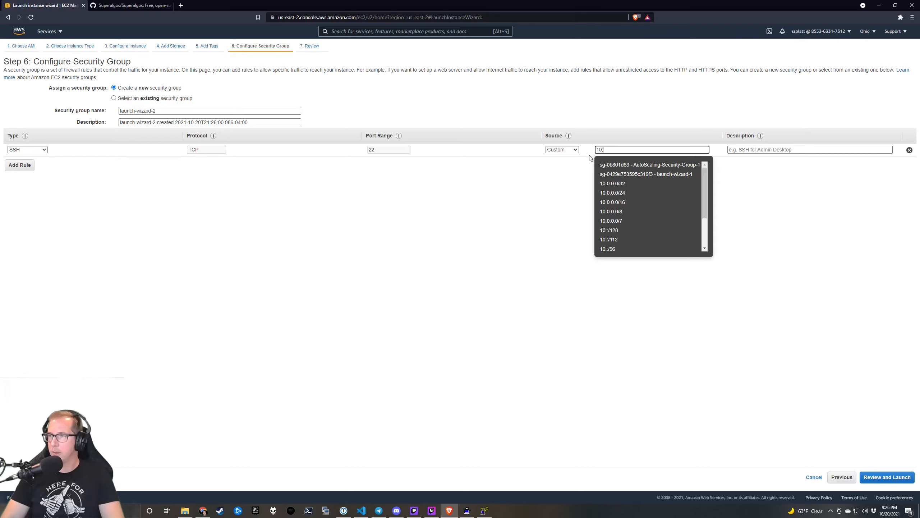
text(.0.0)
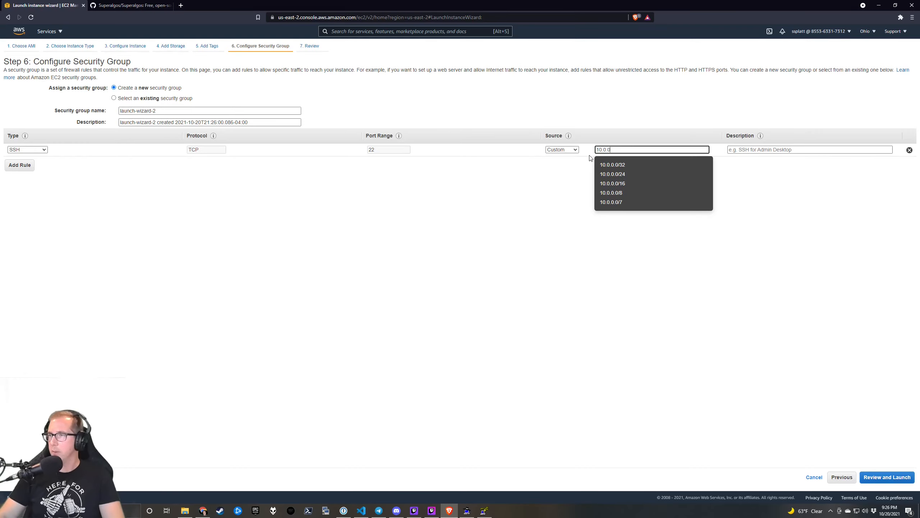
click(635, 183)
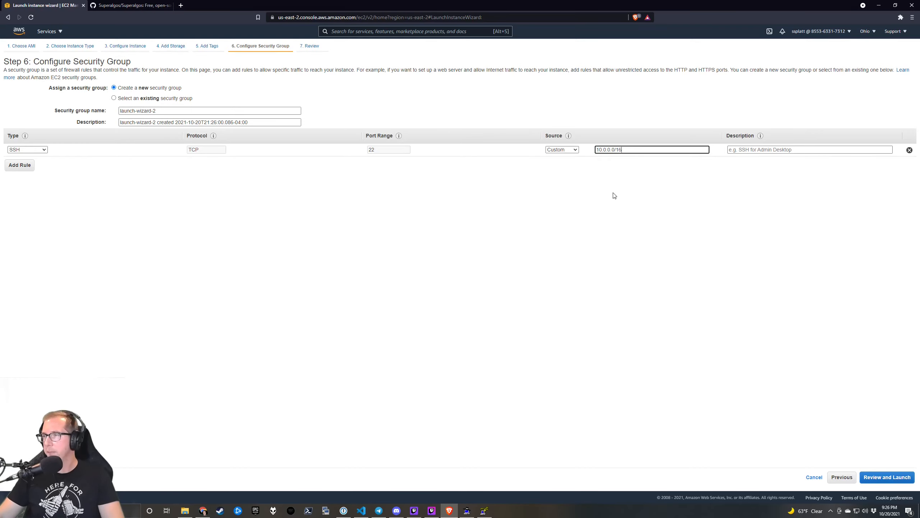
click(762, 150)
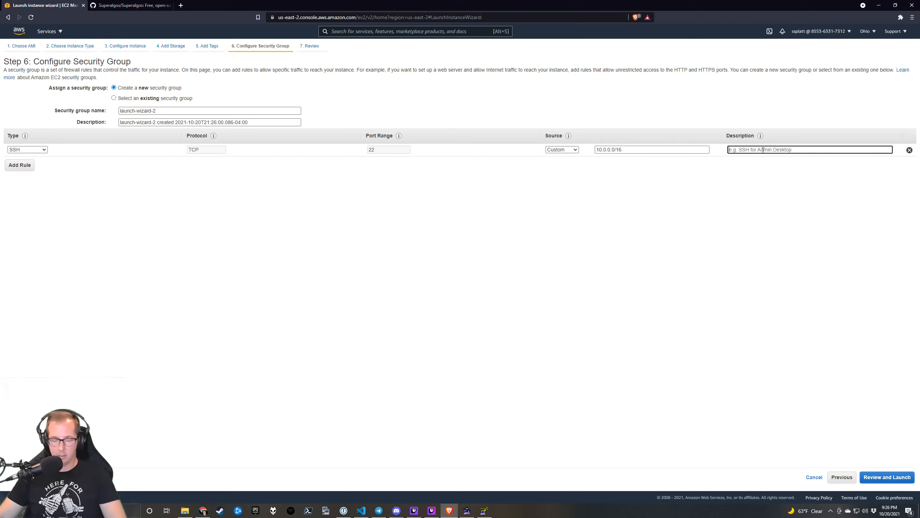
text(SSH)
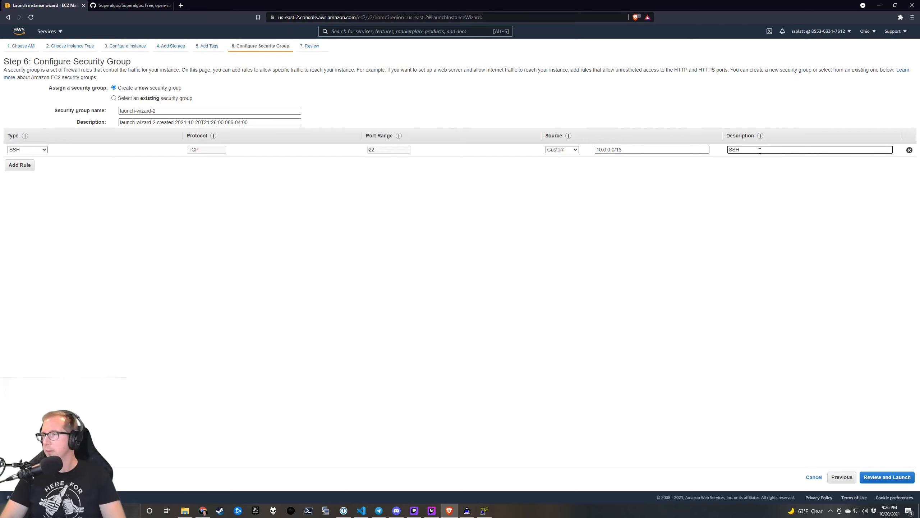
text( for admin acc)
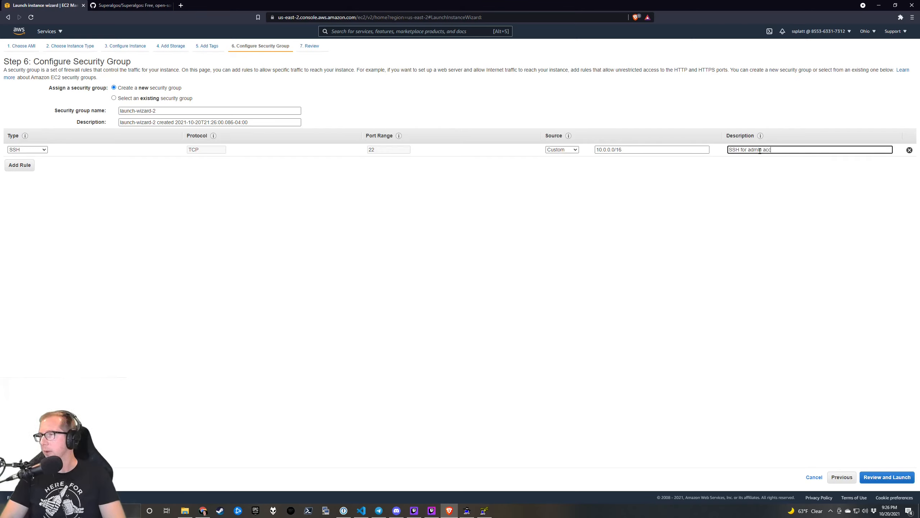
text(ess)
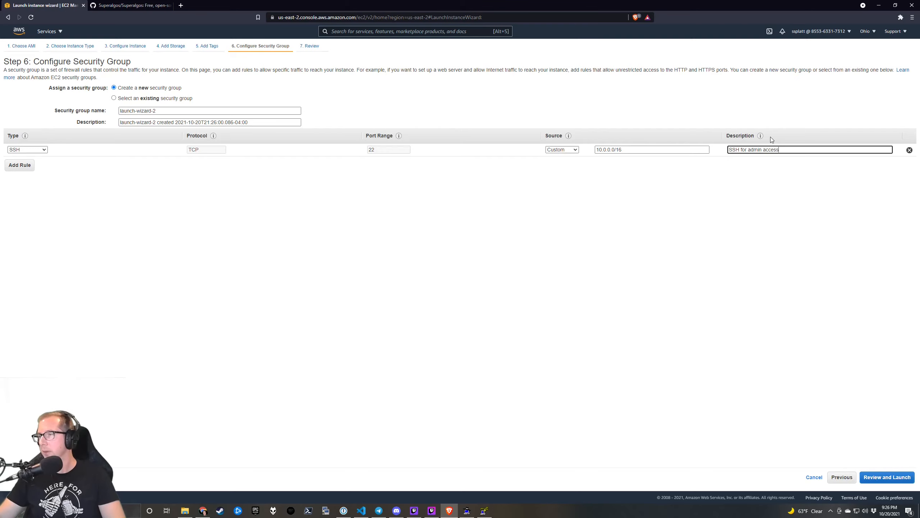
Add a second inbound TCP rule and switch to the Superalgos GitHub README.
click(20, 166)
click(384, 163)
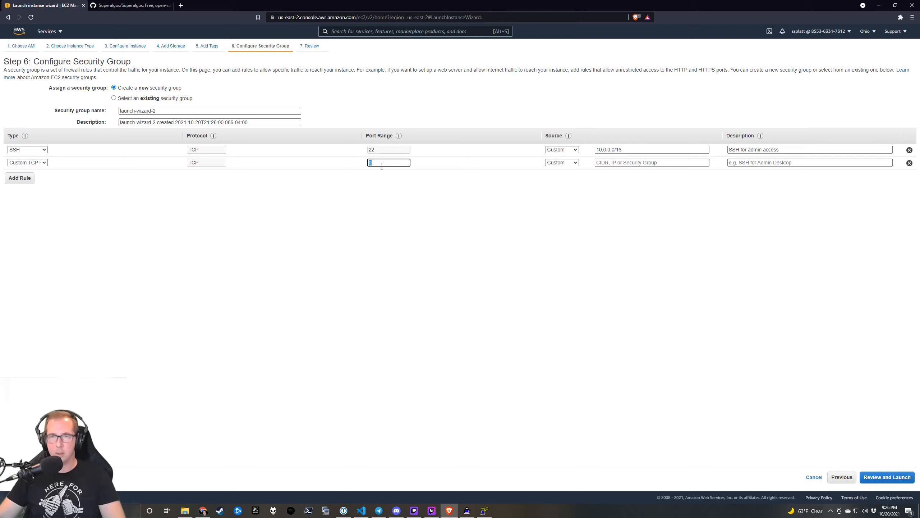
click(129, 8)
scroll(157, 199, down, 20)
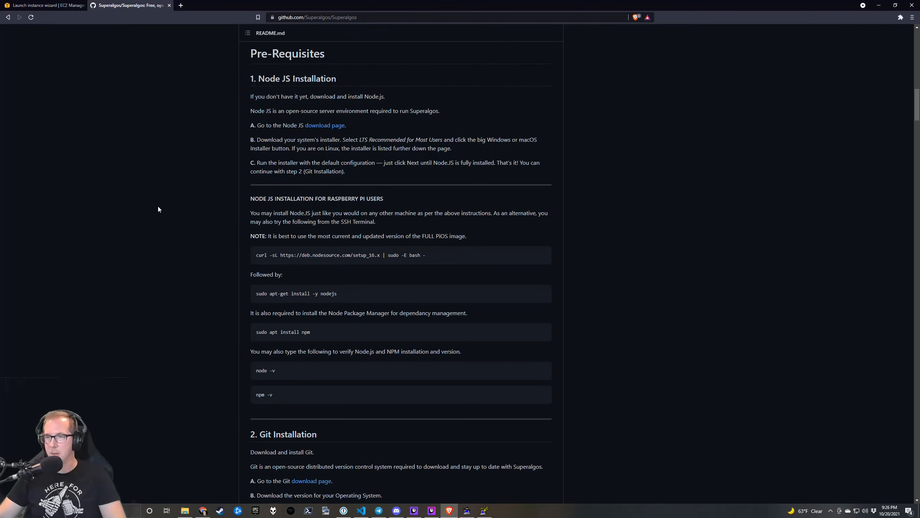
Search the README for 'port' and copy 18041 from the Docker Deployments example.
scroll(158, 207, down, 10)
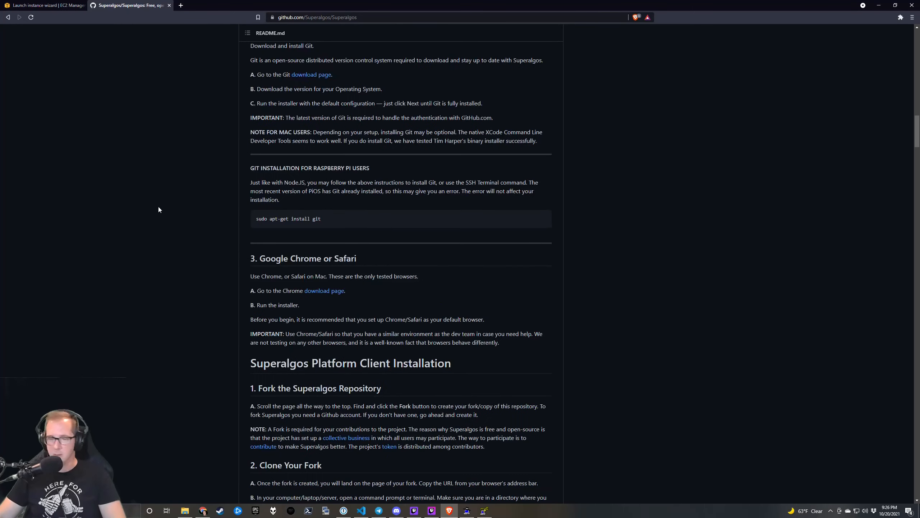
key(ctrl+f)
text(port)
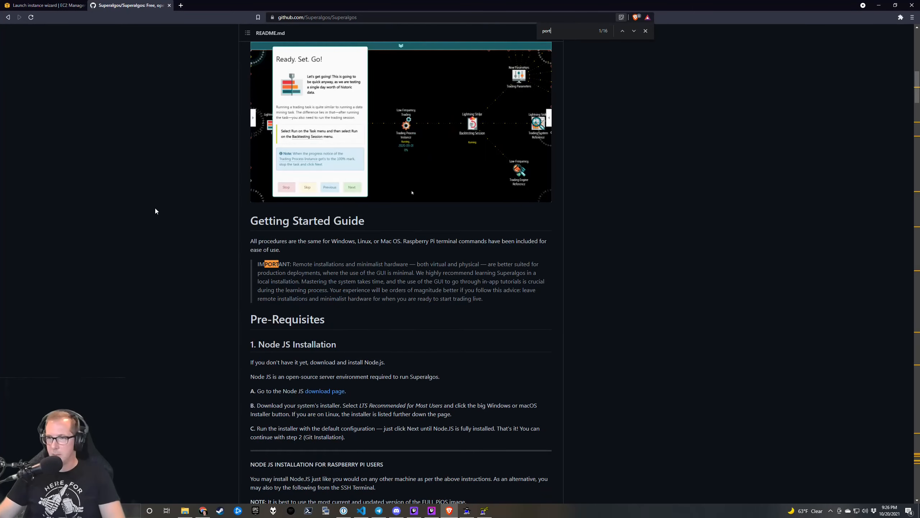
click(635, 31)
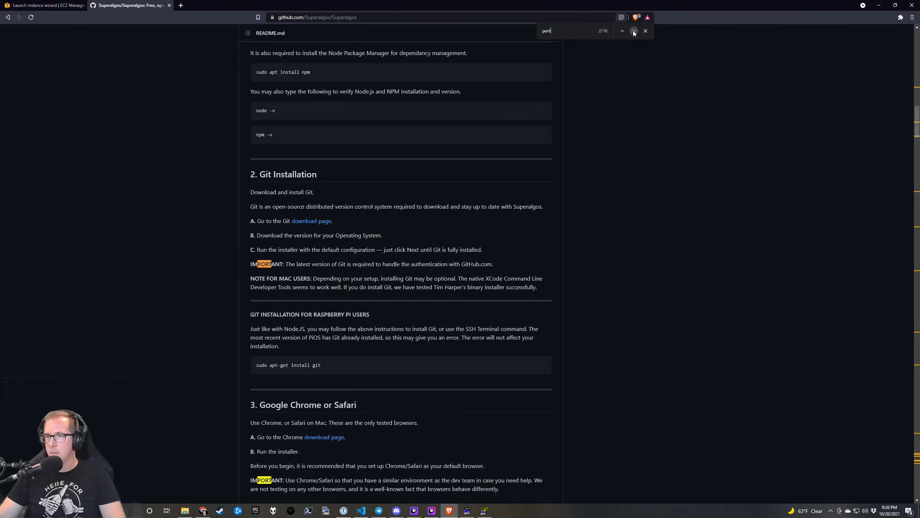
click(635, 32)
click(634, 31)
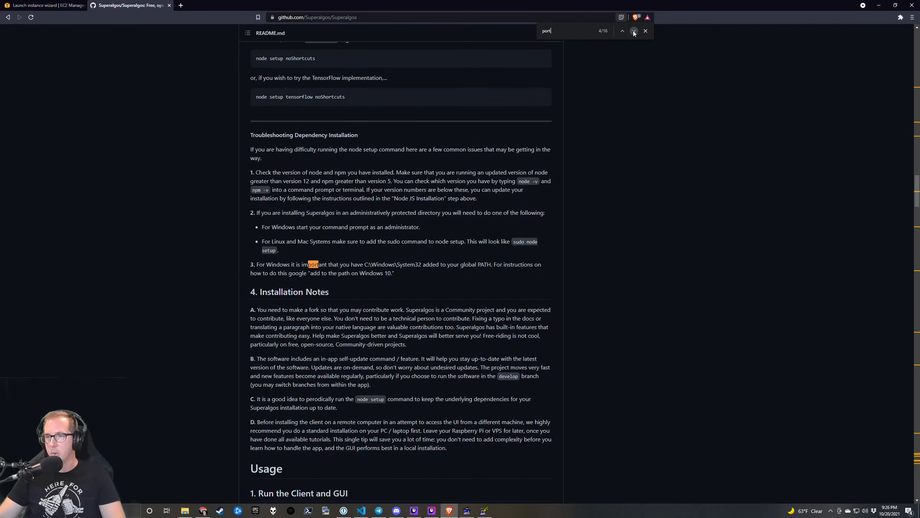
click(634, 31)
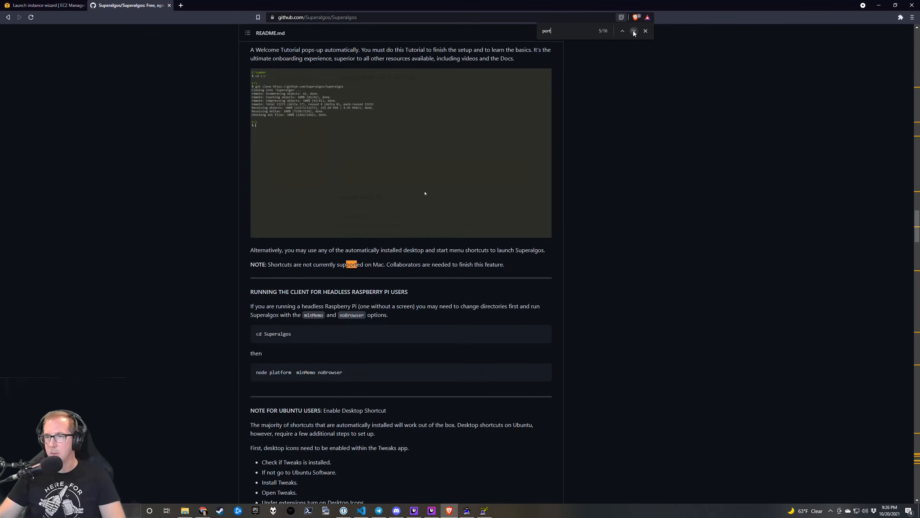
click(634, 31)
click(634, 31)
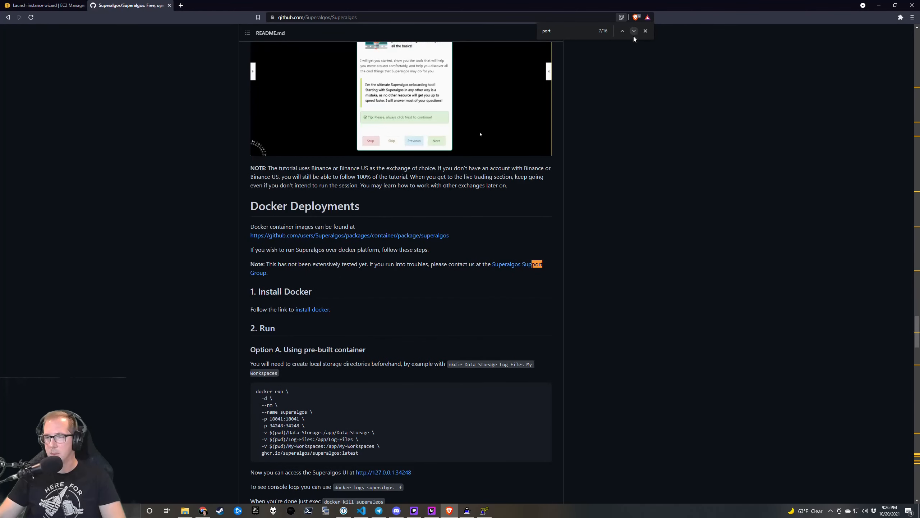
double_click(293, 419)
key(ctrl+c)
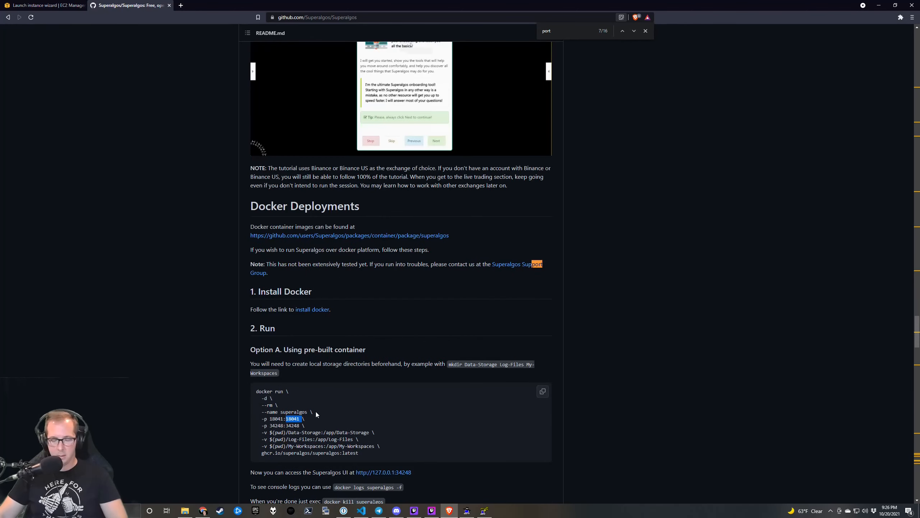
click(49, 6)
Give the second rule port 18041, source 10.0.0.0/16 and description 'WebApp port'.
key(ctrl+v)
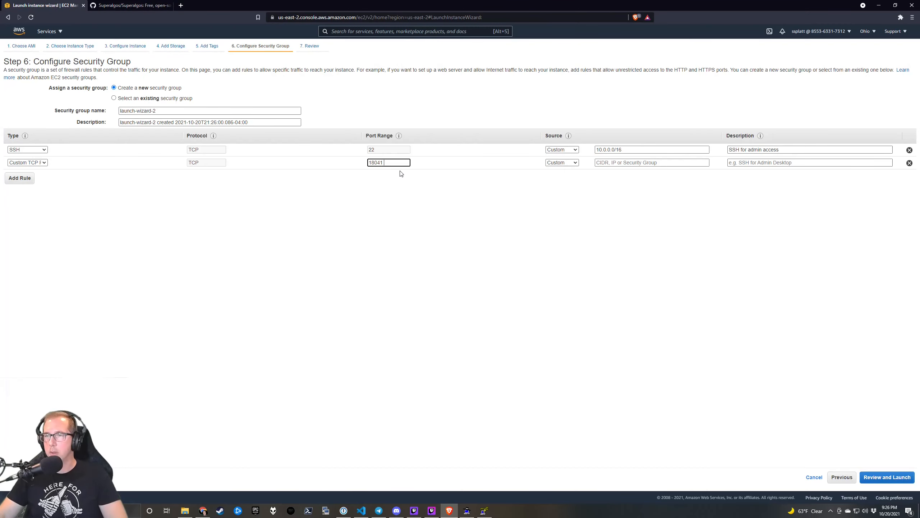
click(612, 164)
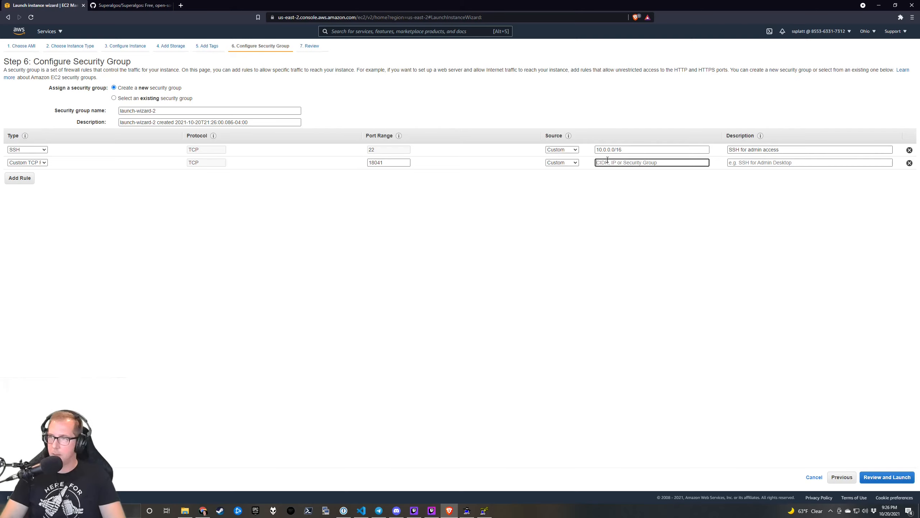
text(10)
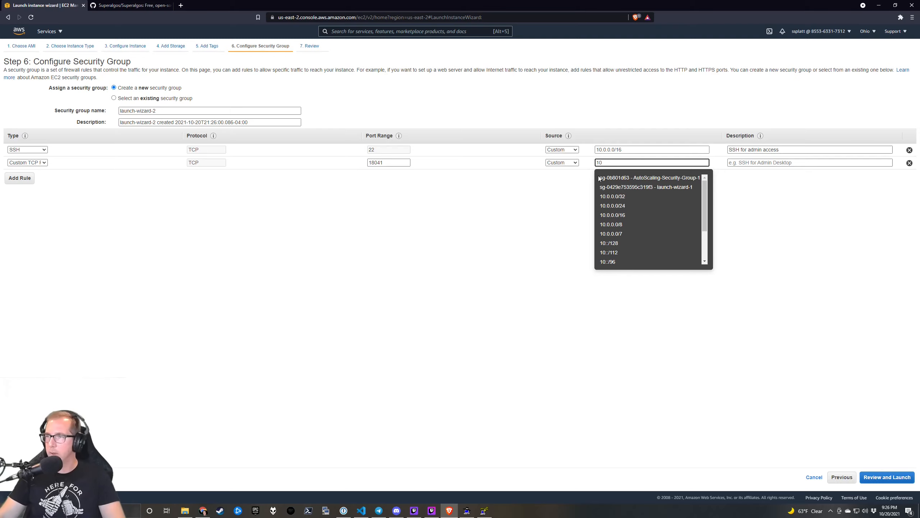
click(627, 215)
click(751, 163)
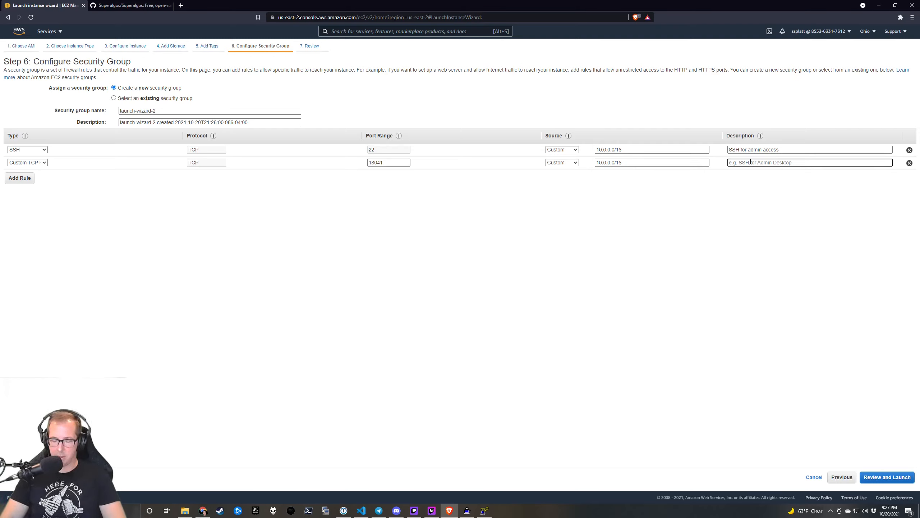
text(W)
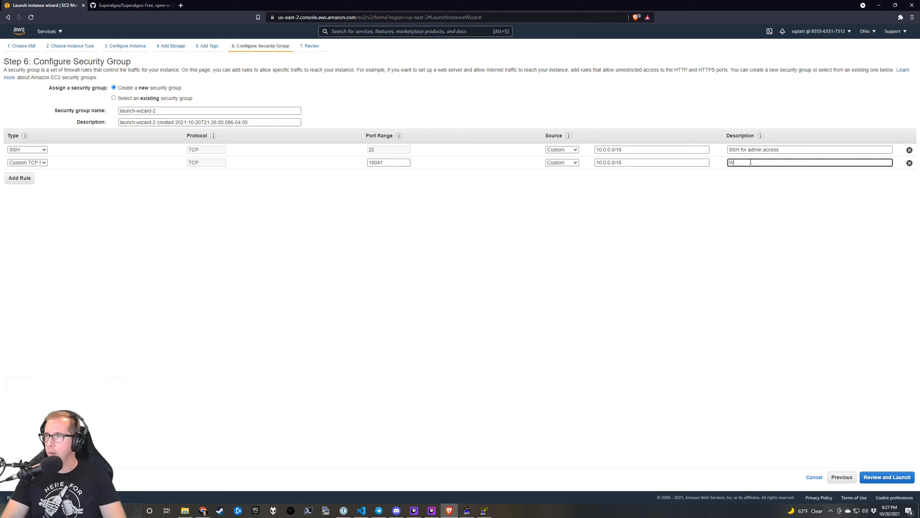
text(ebApp port)
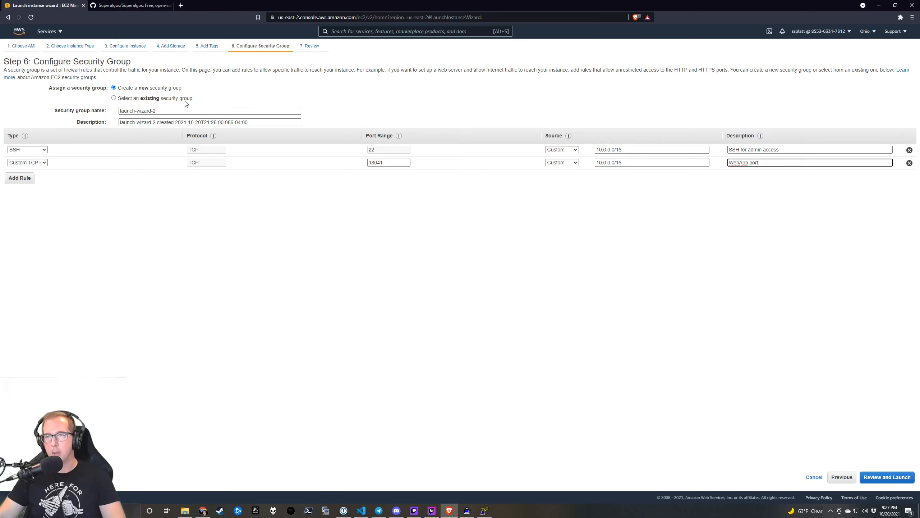
Change the second rule's description to 'Websocket port' and add a third rule.
click(148, 5)
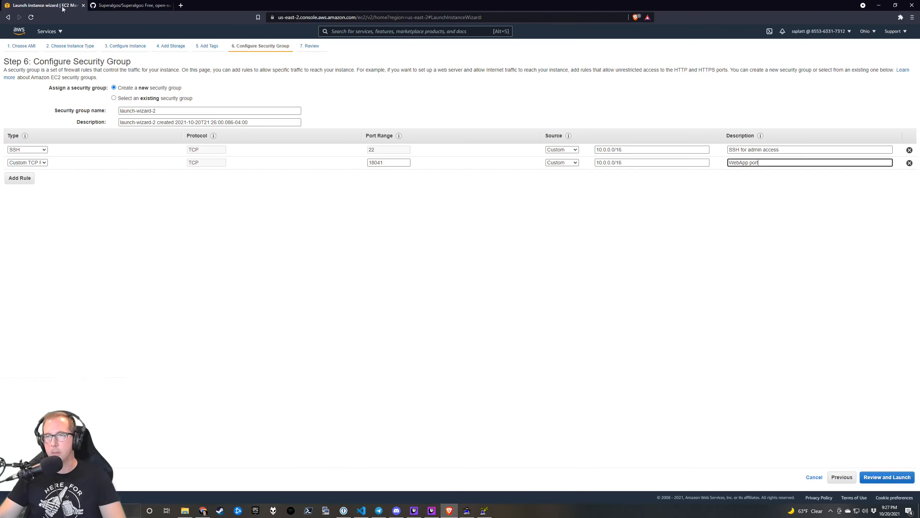
click(52, 6)
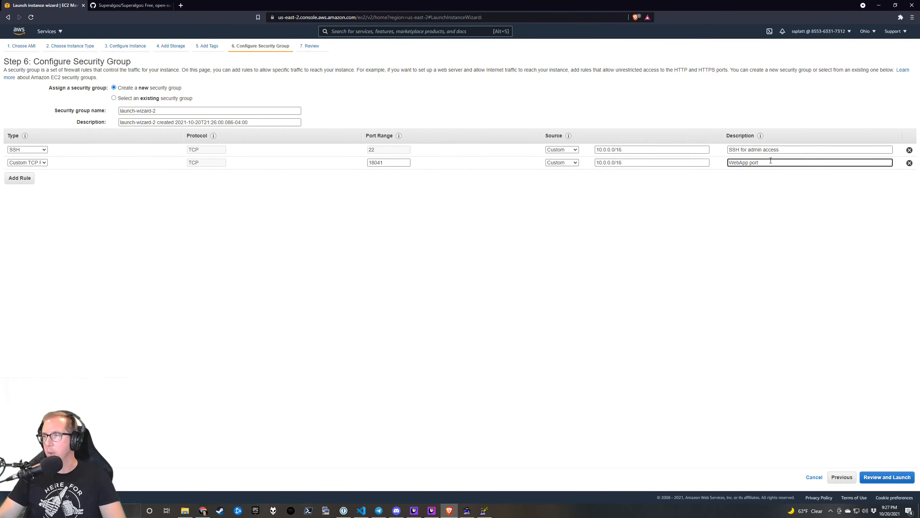
key(BackSpace)
key(BackSpace)
key(BackSpace)
key(BackSpace)
key(BackSpace)
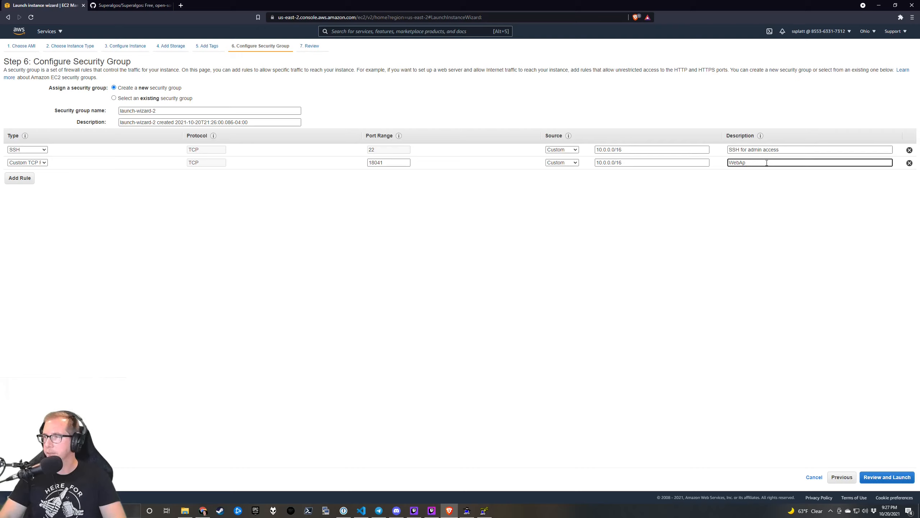
text(ocket)
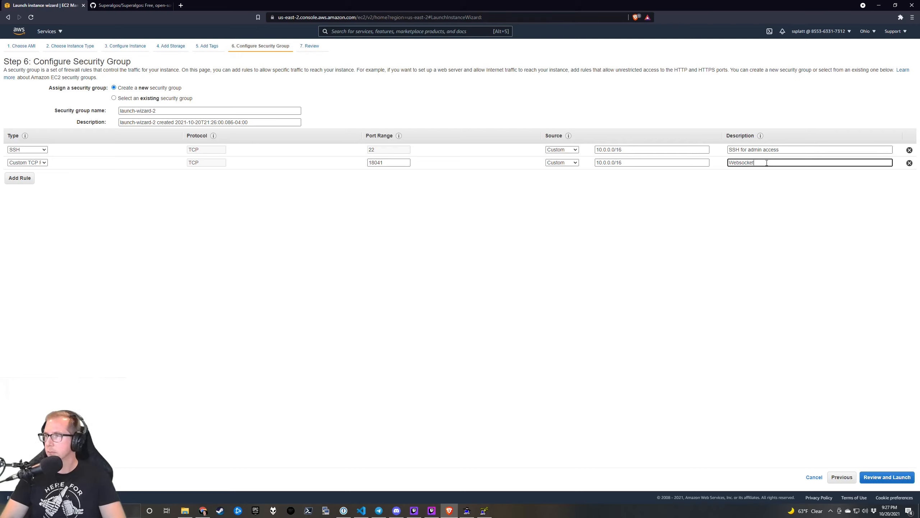
text( port)
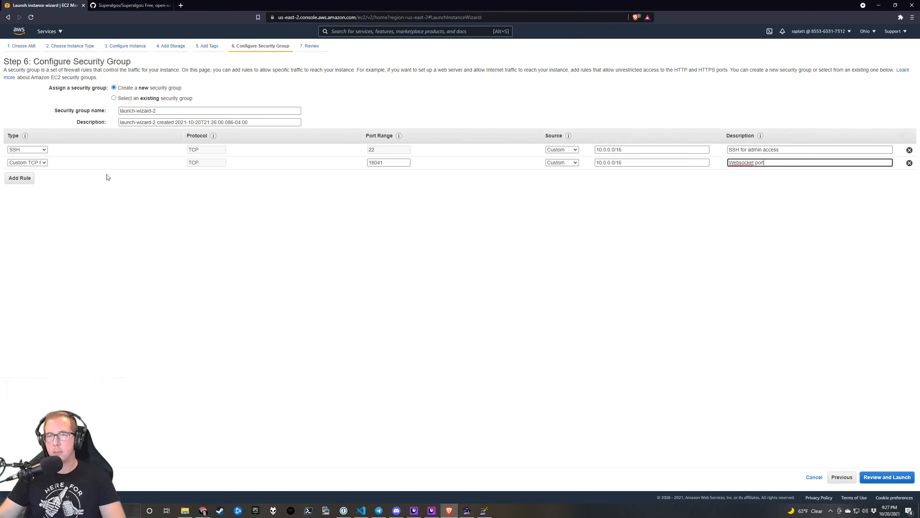
click(24, 179)
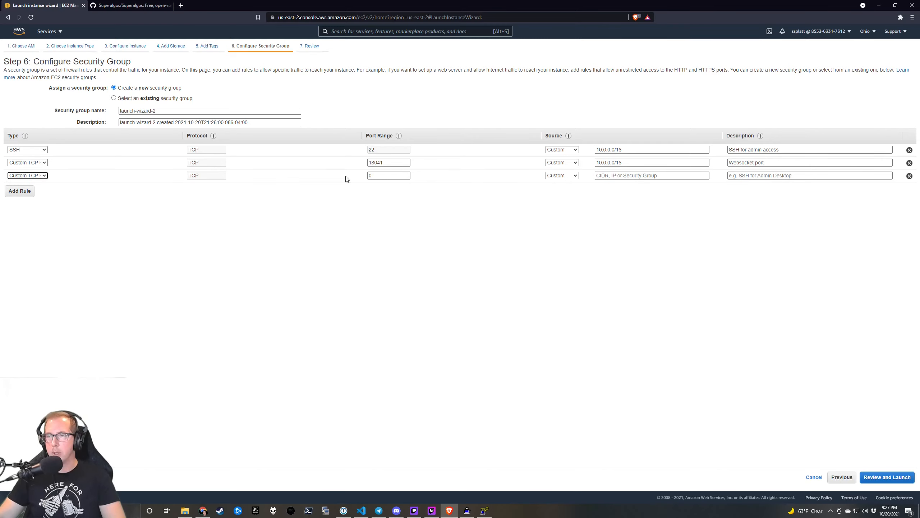
Set the third rule's port range to 34248, copied from the README.
click(375, 176)
click(131, 11)
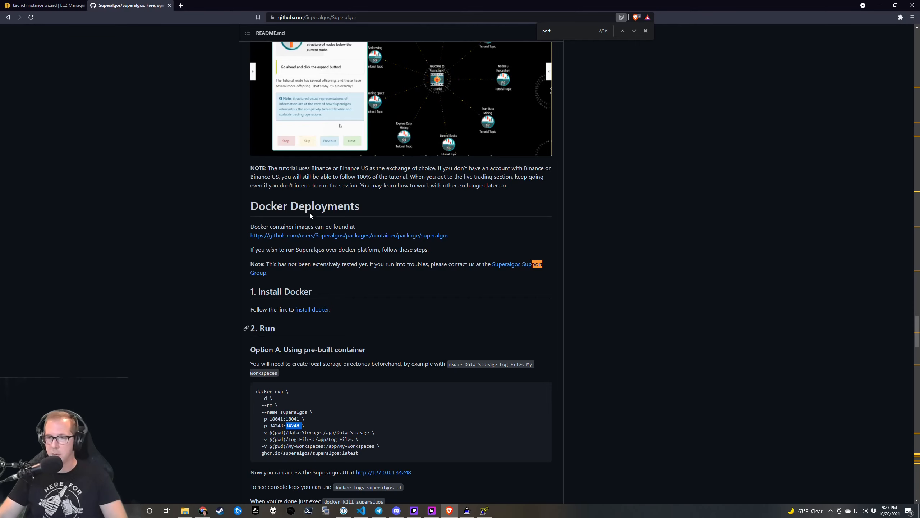
click(71, 5)
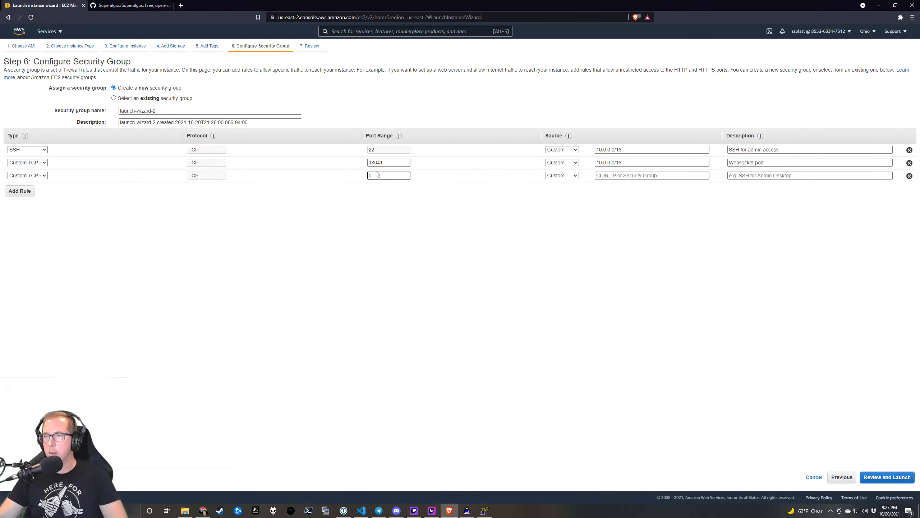
drag(384, 176, 337, 176)
text(34248)
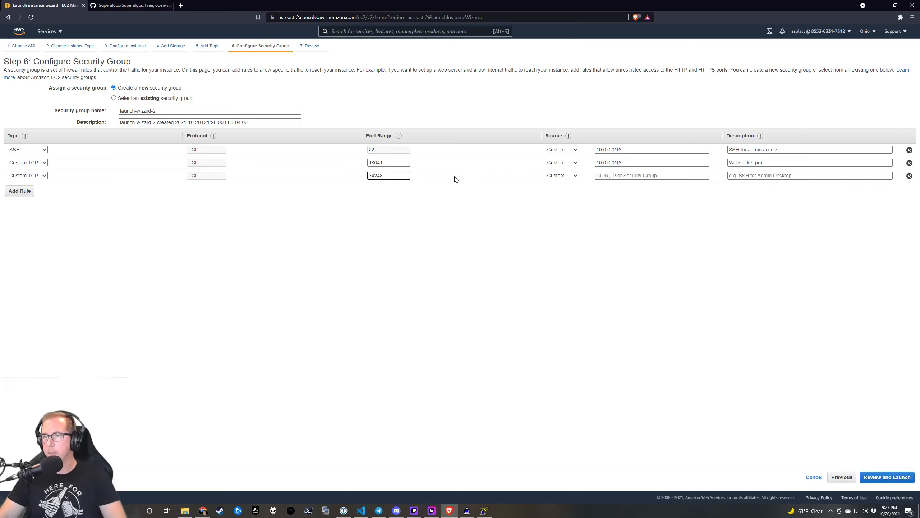
Set the third rule's source to 10.0.0.0/16 with description 'App port', then go to review.
click(609, 176)
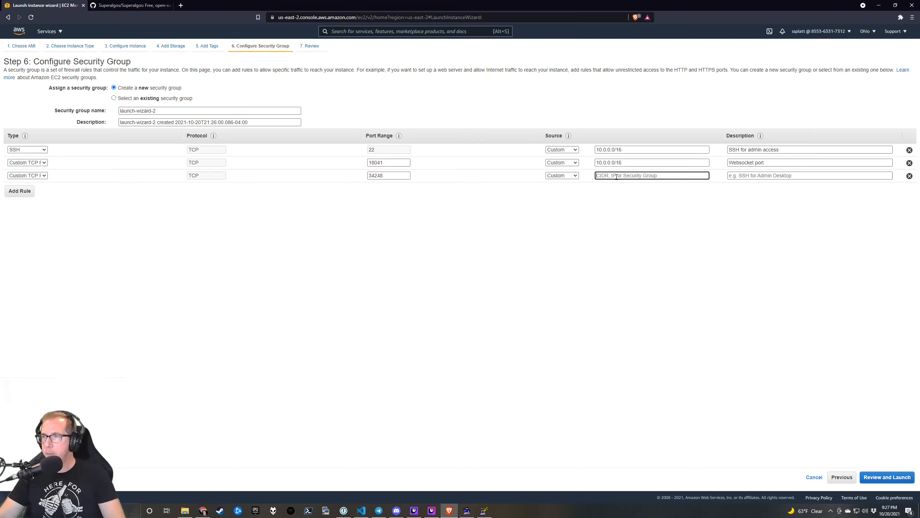
text(10.0)
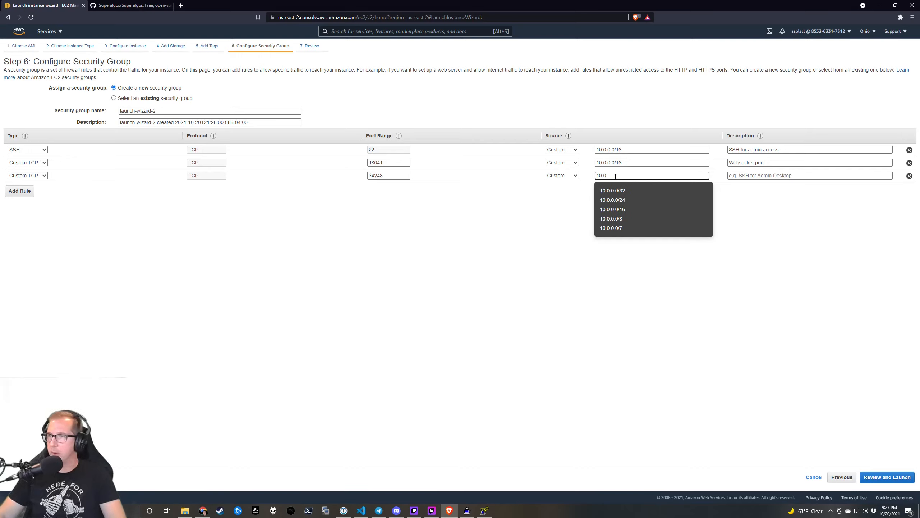
click(649, 209)
click(788, 179)
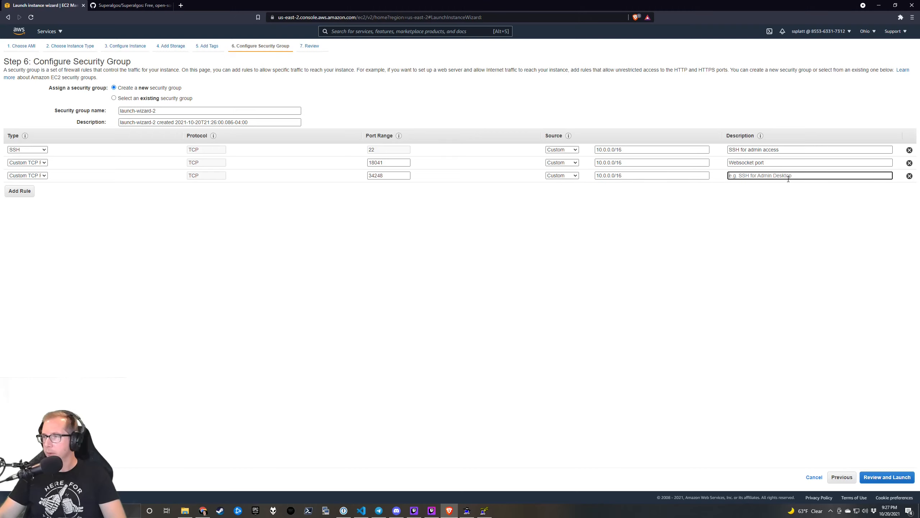
text(We)
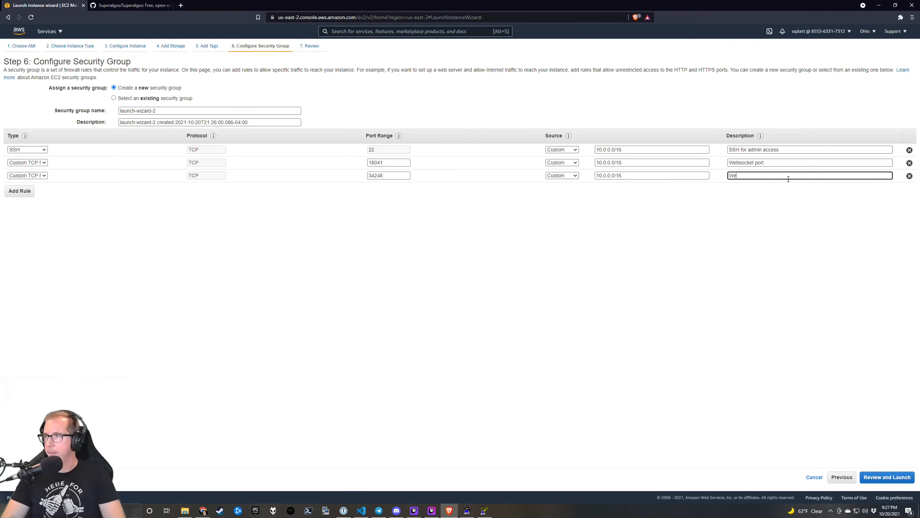
text(bApp port)
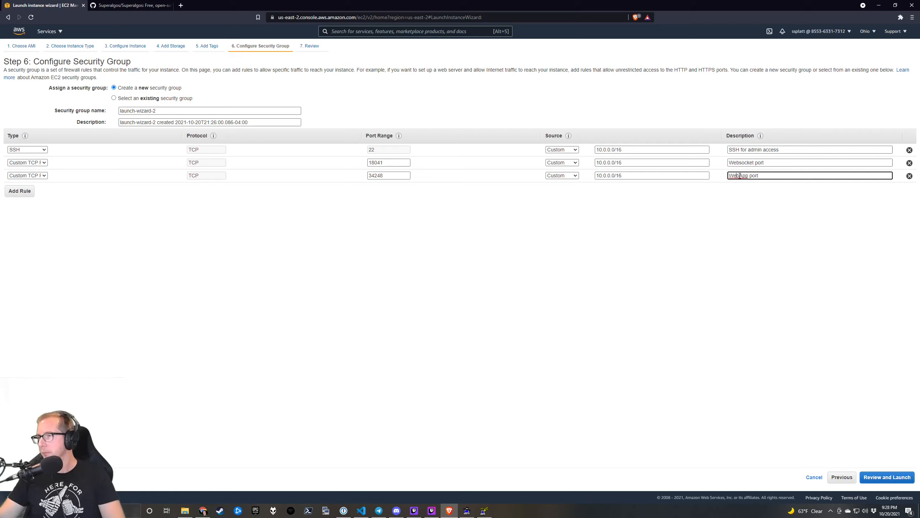
key(BackSpace)
key(BackSpace)
key(BackSpace)
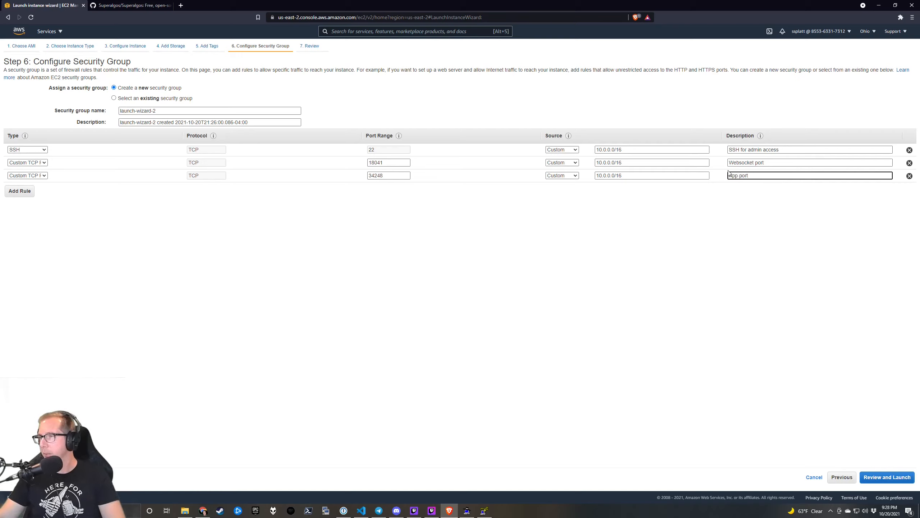
click(886, 477)
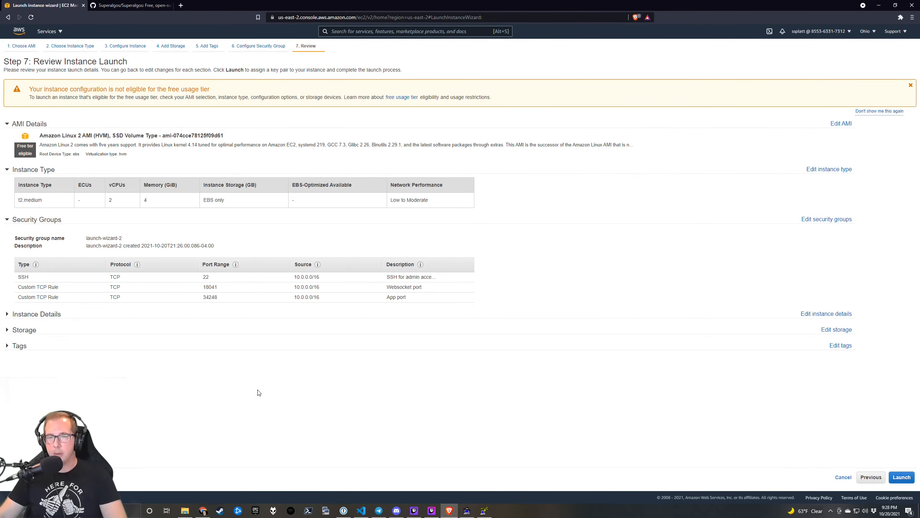
Launch the four t2.medium instances using the existing sa-demo key pair, acknowledging key access.
click(902, 478)
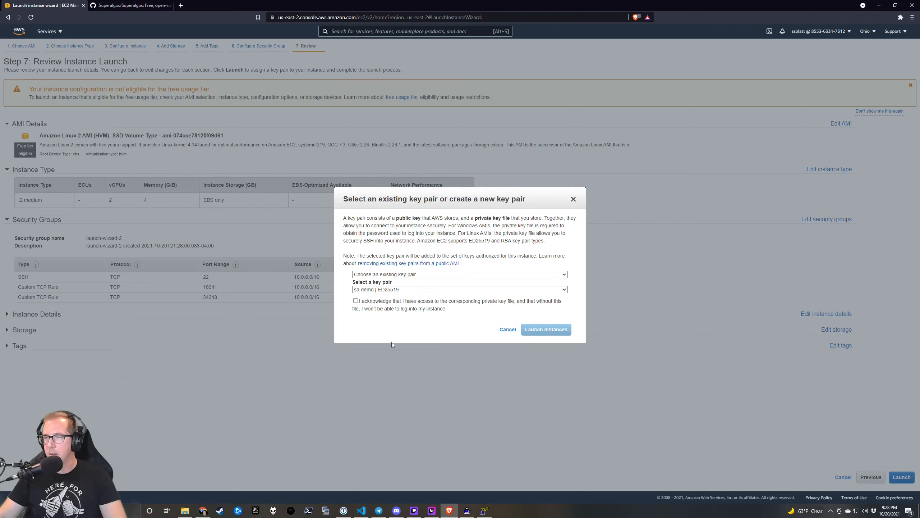
click(356, 301)
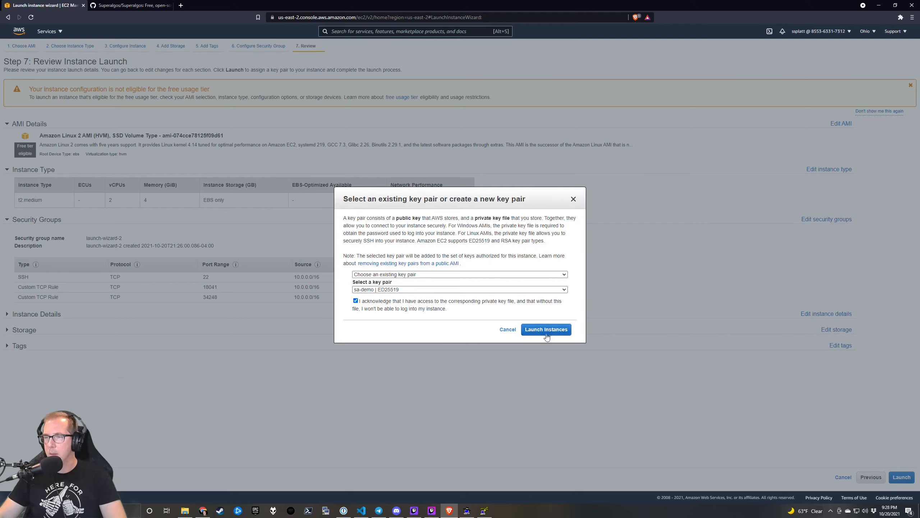
click(561, 332)
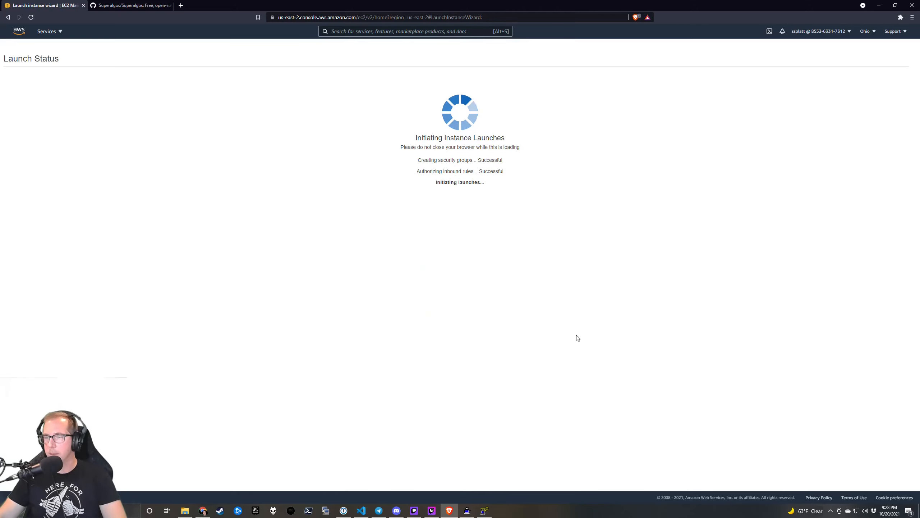
Attempt to add a key to Pageant from Downloads, then cancel the file selection.
click(468, 511)
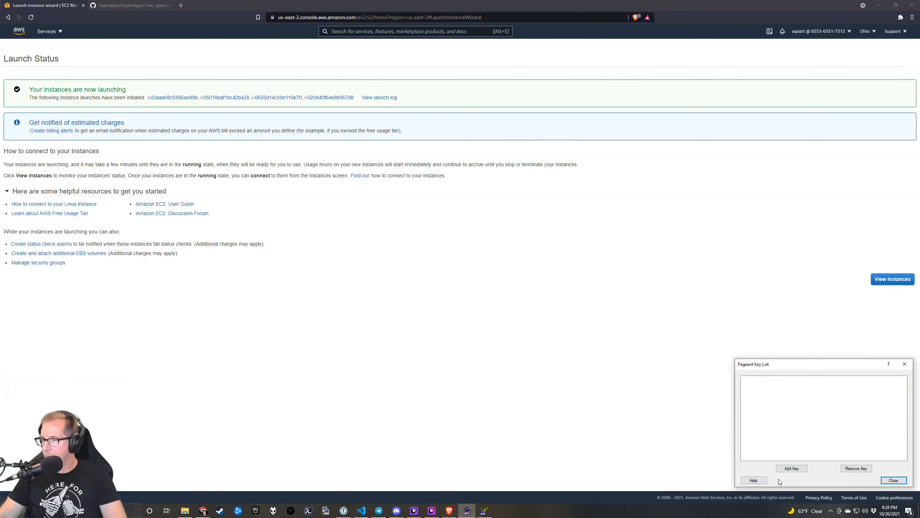
click(792, 469)
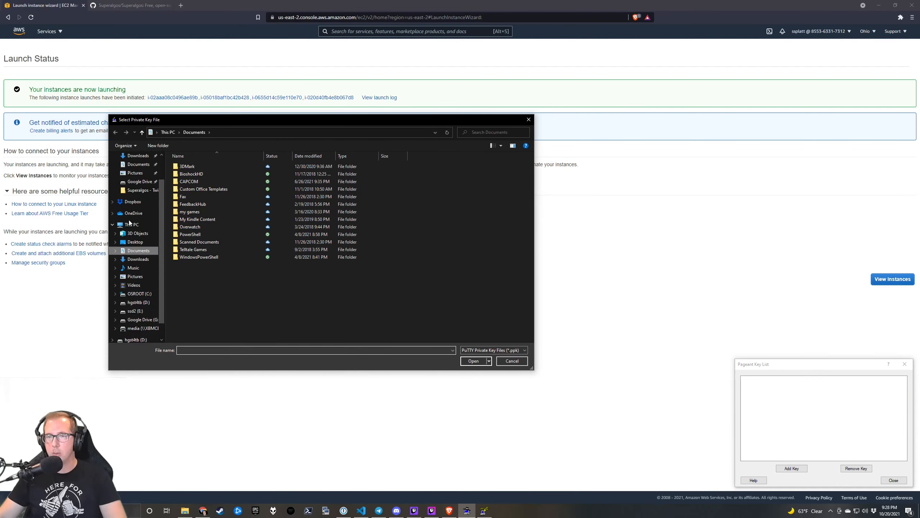
click(138, 155)
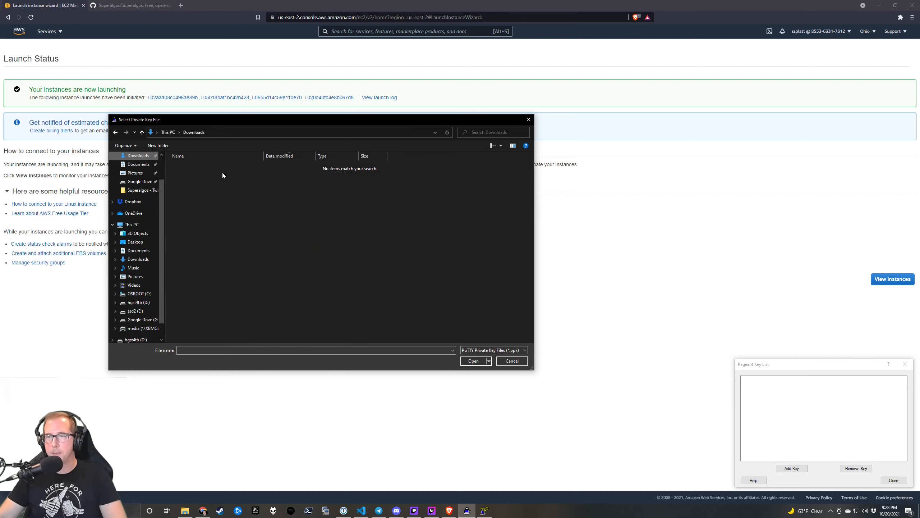
click(525, 350)
click(527, 350)
click(522, 363)
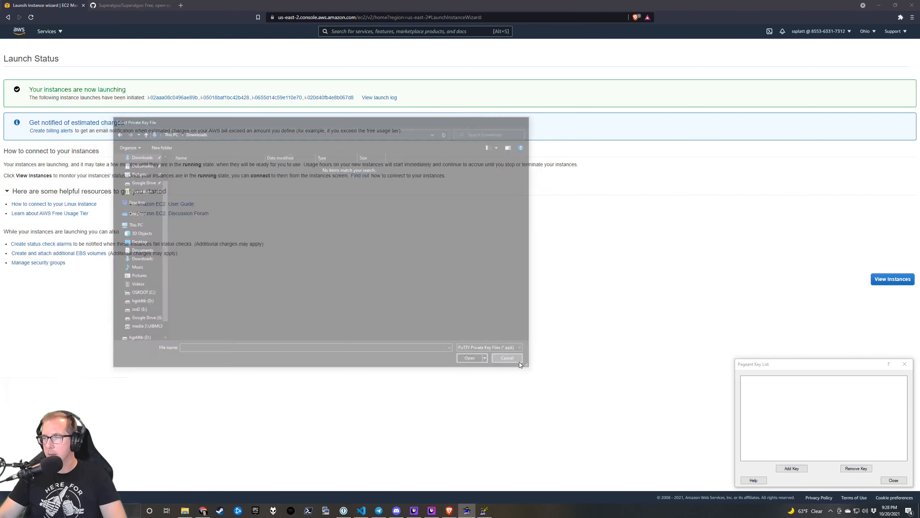
Import sa-demo.pem from Downloads into PuTTYgen via Conversions > Import key.
click(485, 512)
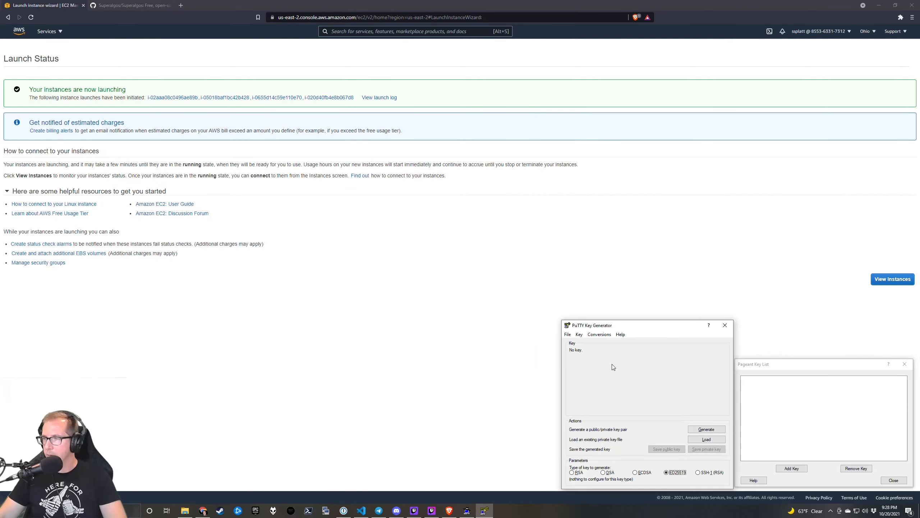
click(600, 334)
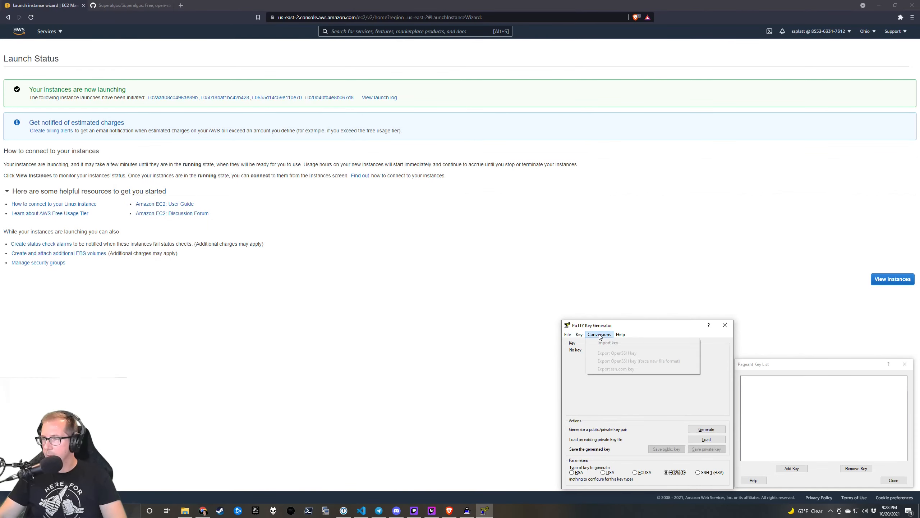
click(607, 343)
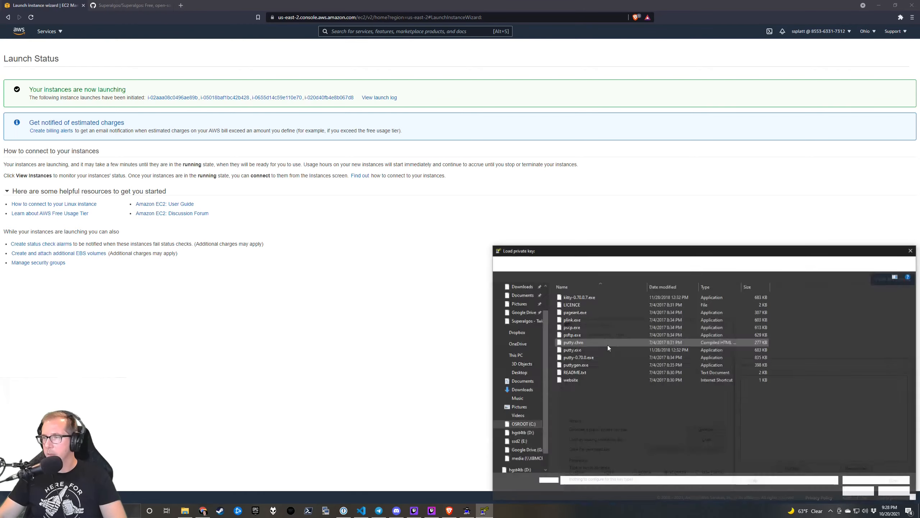
click(524, 287)
click(586, 308)
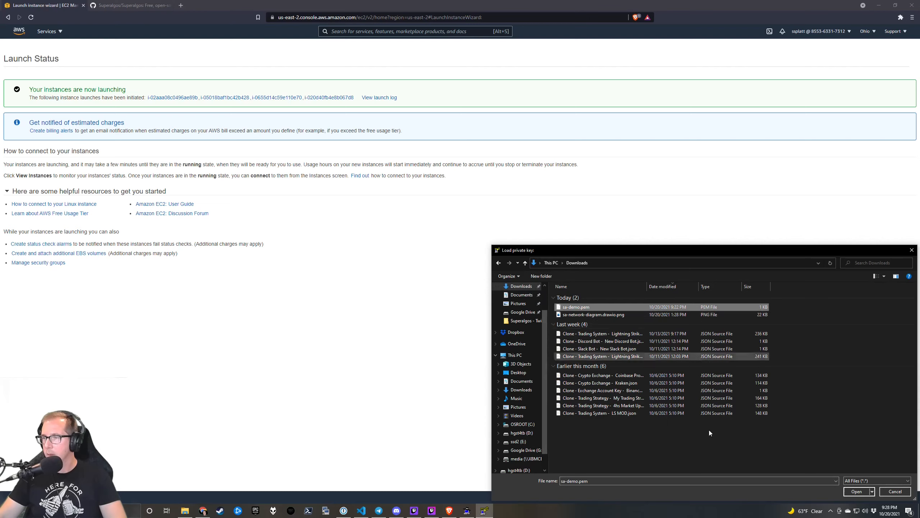
click(857, 491)
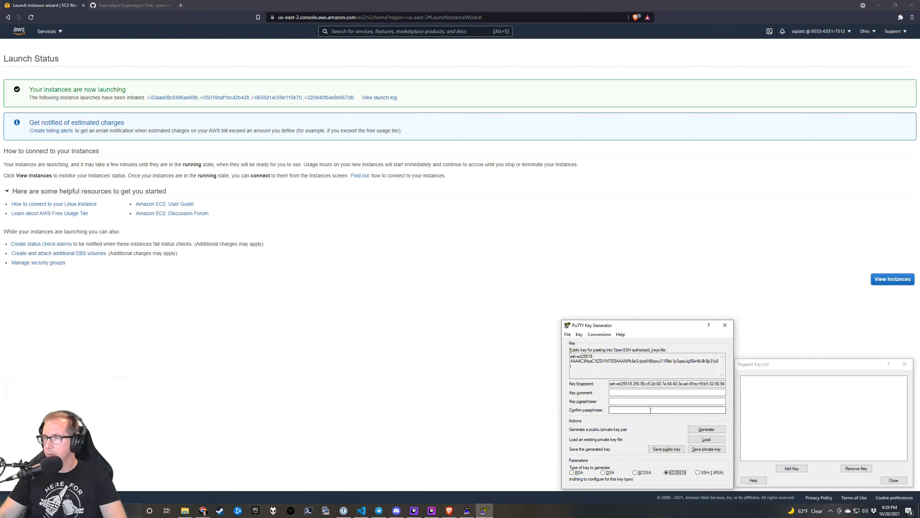
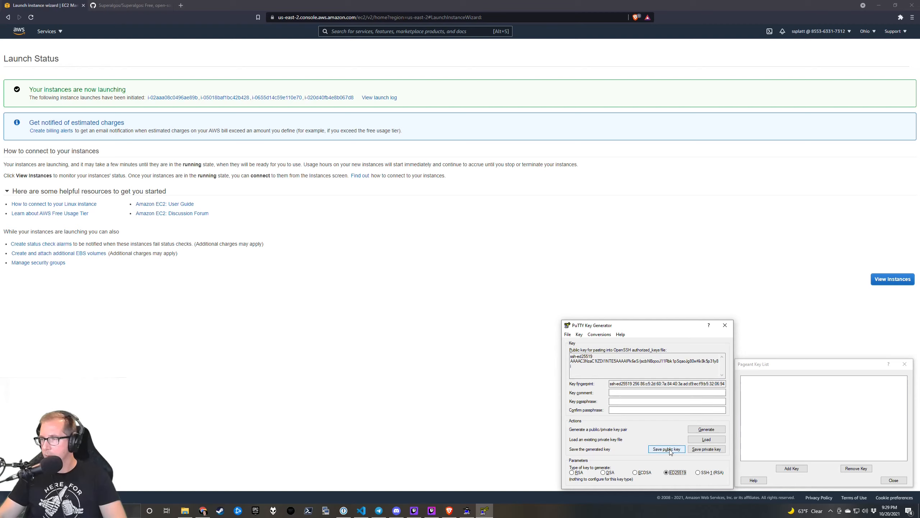
Save the private key without a passphrase as sa-demo-converted-private.ppk in Downloads.
click(704, 449)
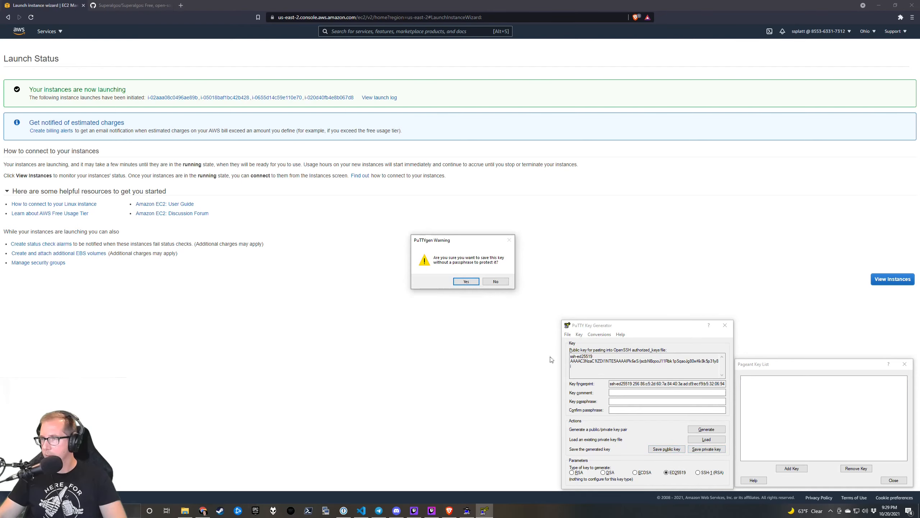
click(474, 283)
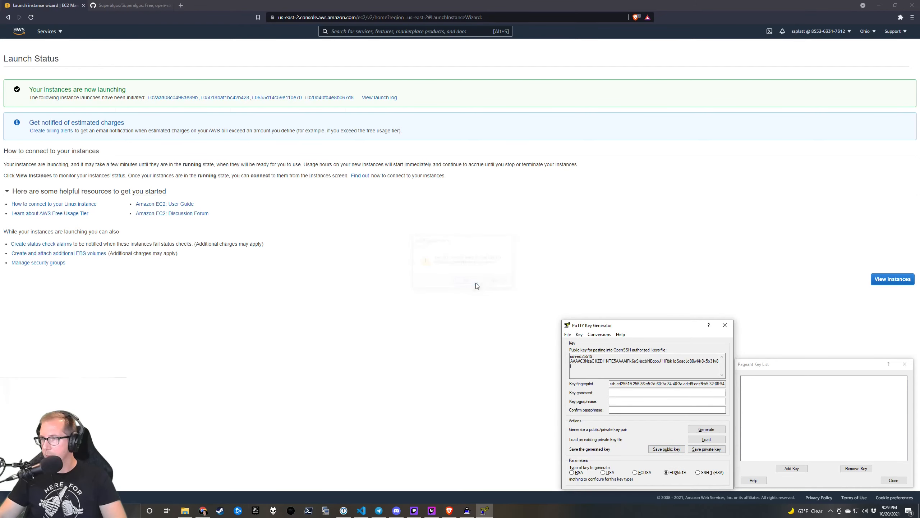
drag(662, 249, 239, 214)
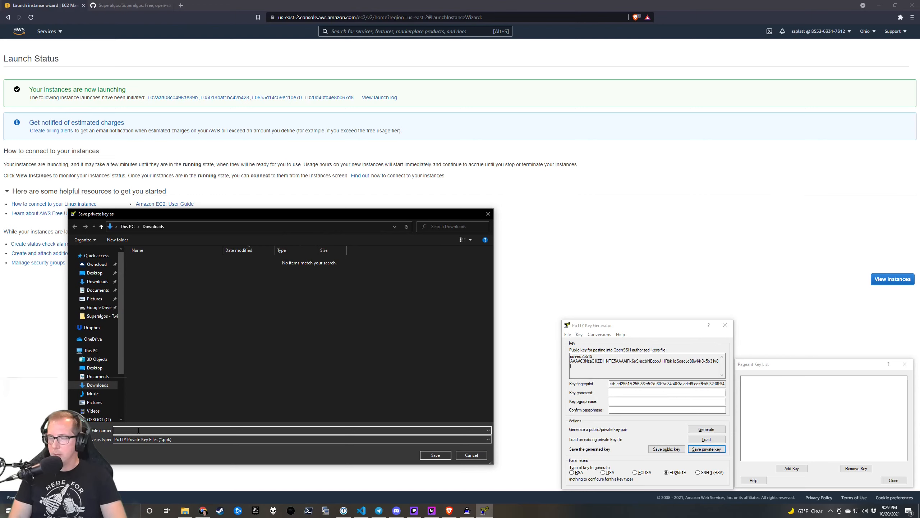
text(sa-demo)
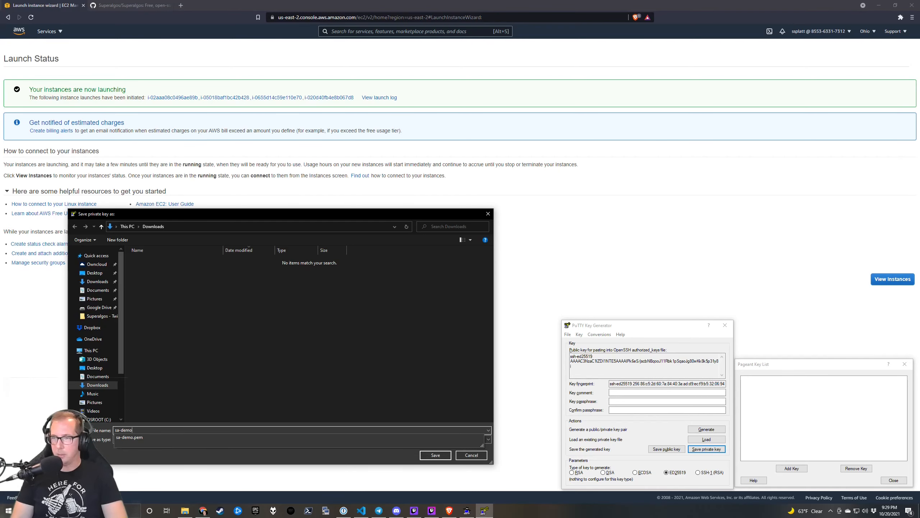
text(-converted-)
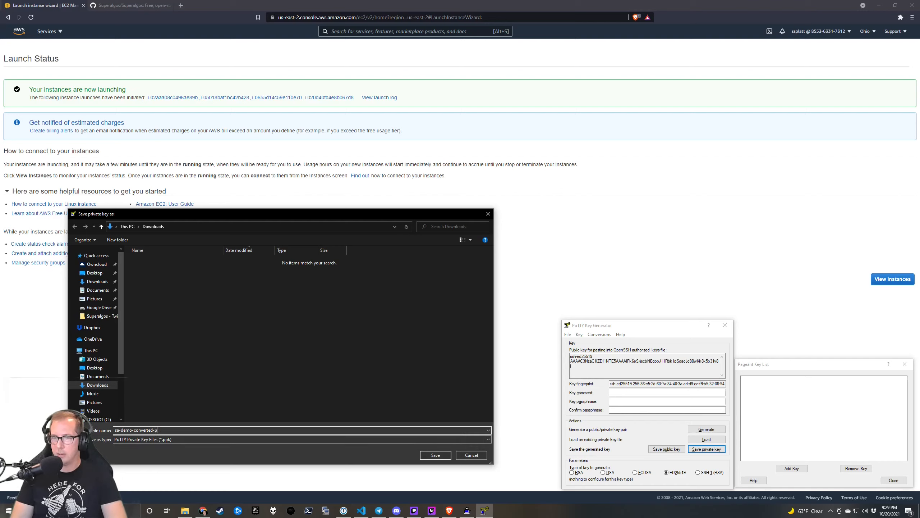
text(private)
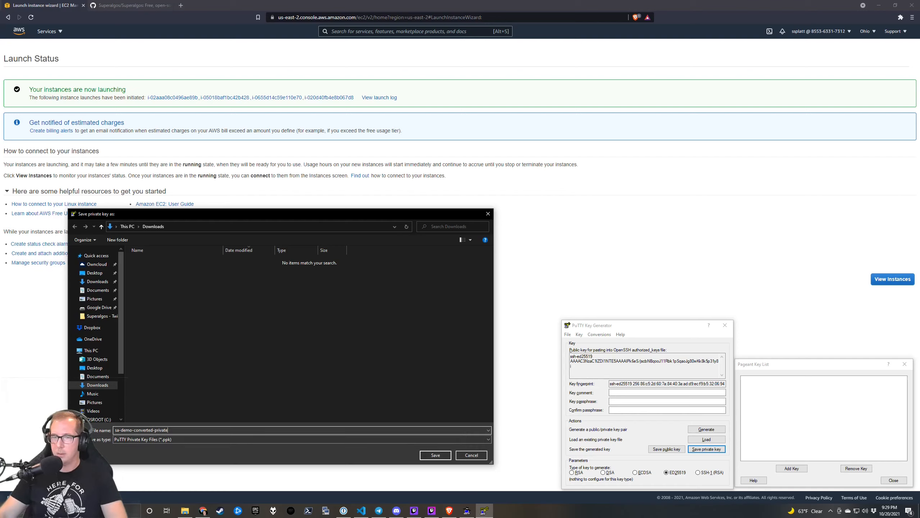
click(435, 455)
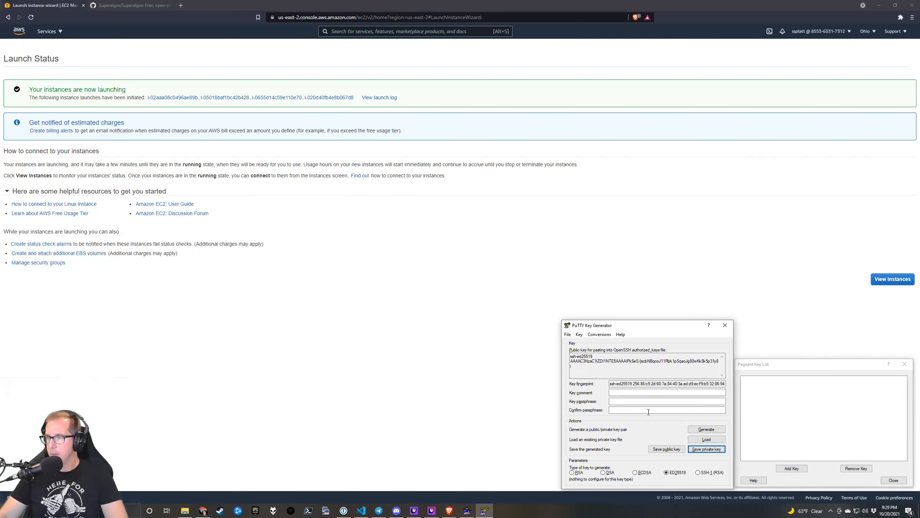
Save the public key as sa-demo-converted-public in Downloads.
click(666, 449)
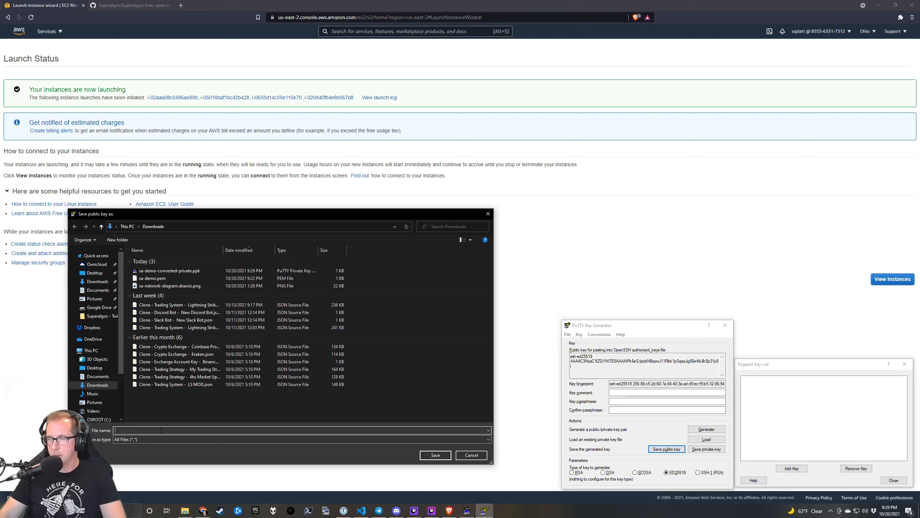
text(sa)
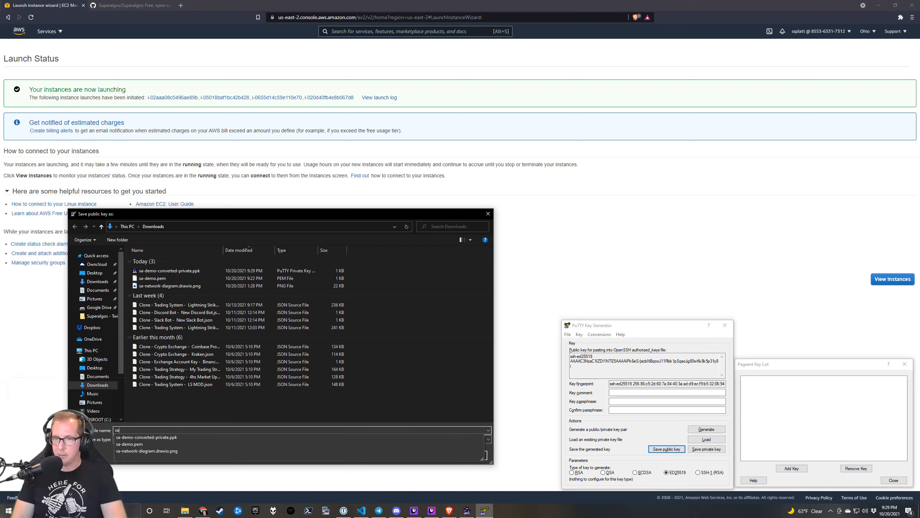
text(-demo-conv)
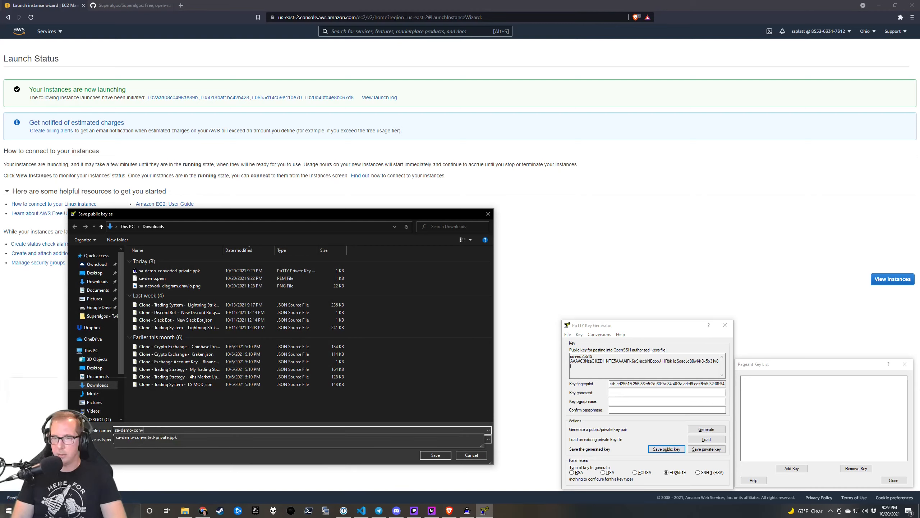
text(erted-public.key)
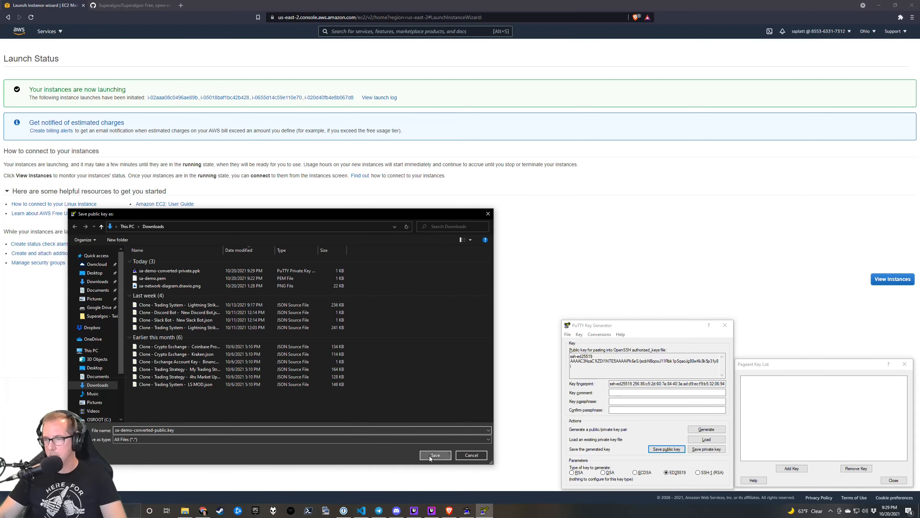
click(430, 456)
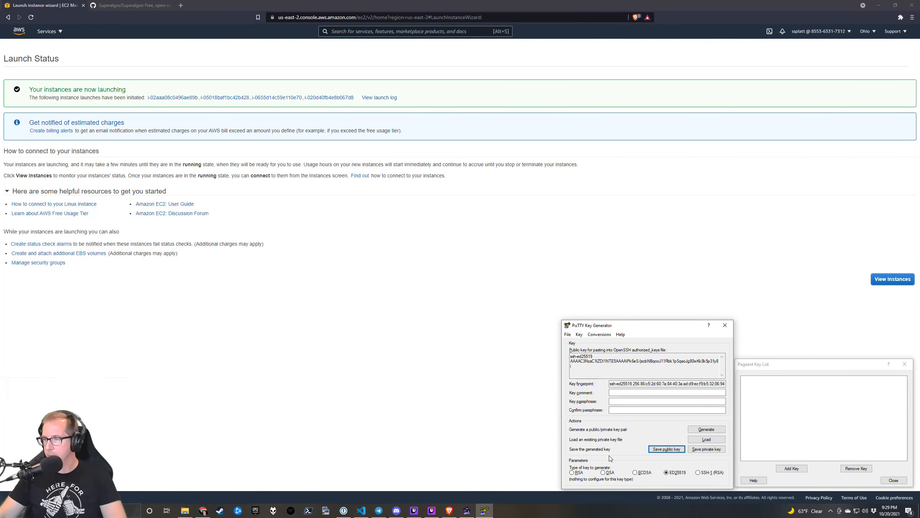
click(798, 365)
Load sa-demo-converted-private.ppk from Downloads into Pageant.
click(802, 467)
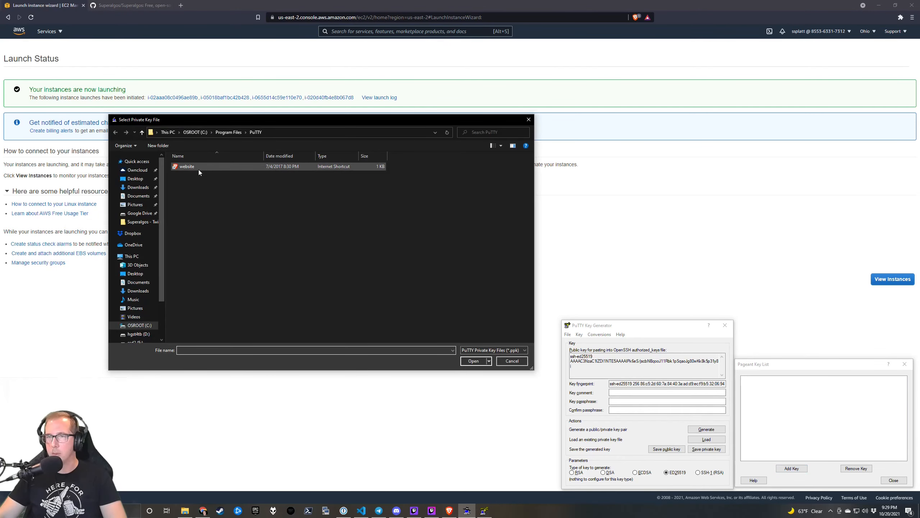
click(138, 186)
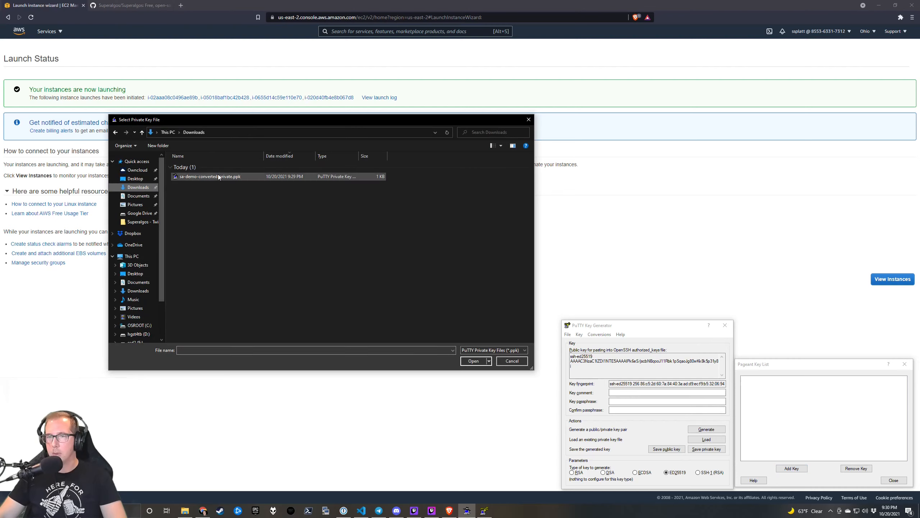
click(218, 176)
click(473, 361)
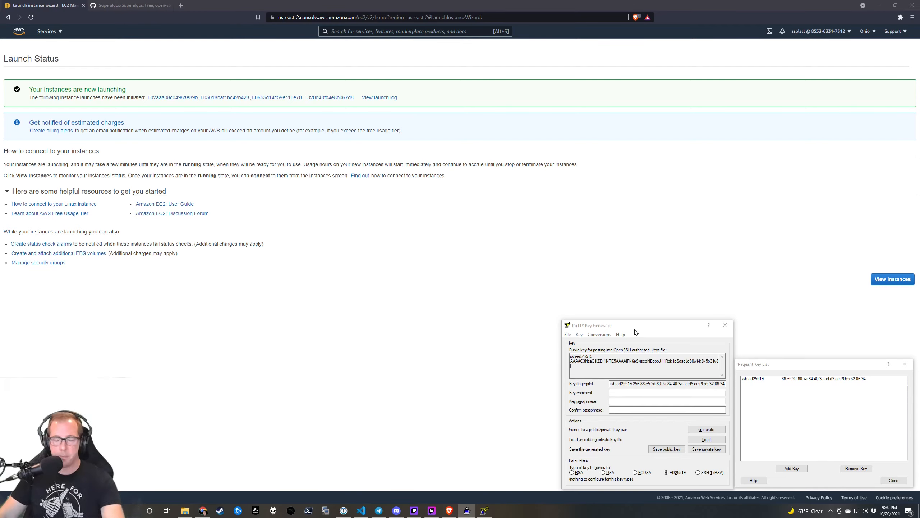
Close PuTTY Key Generator and the Pageant key list window.
click(662, 334)
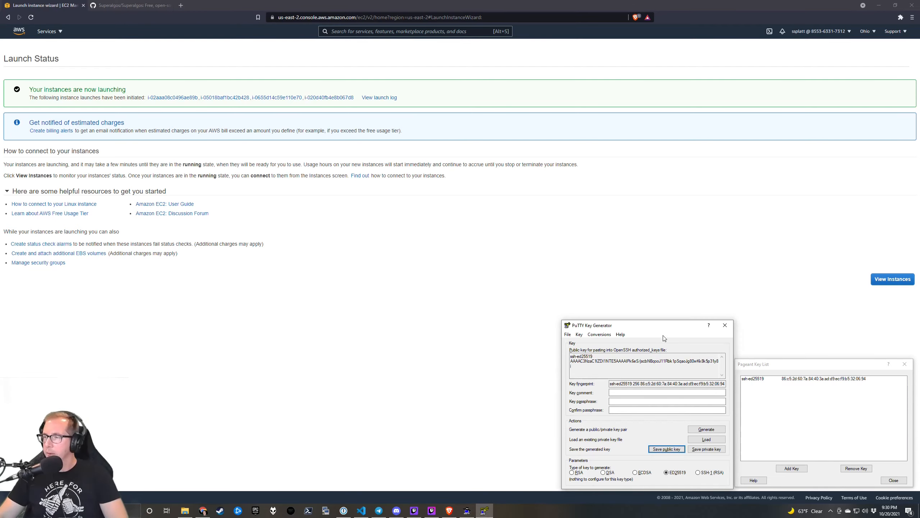
click(727, 327)
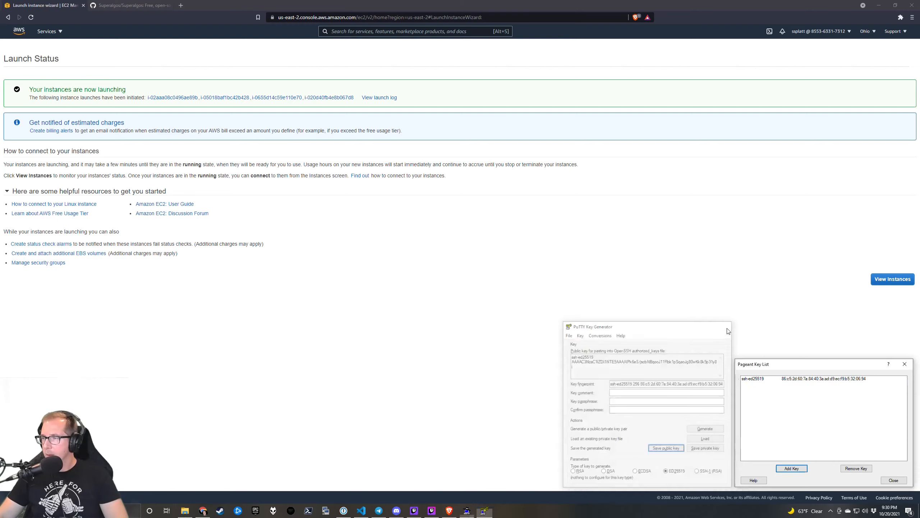
click(894, 480)
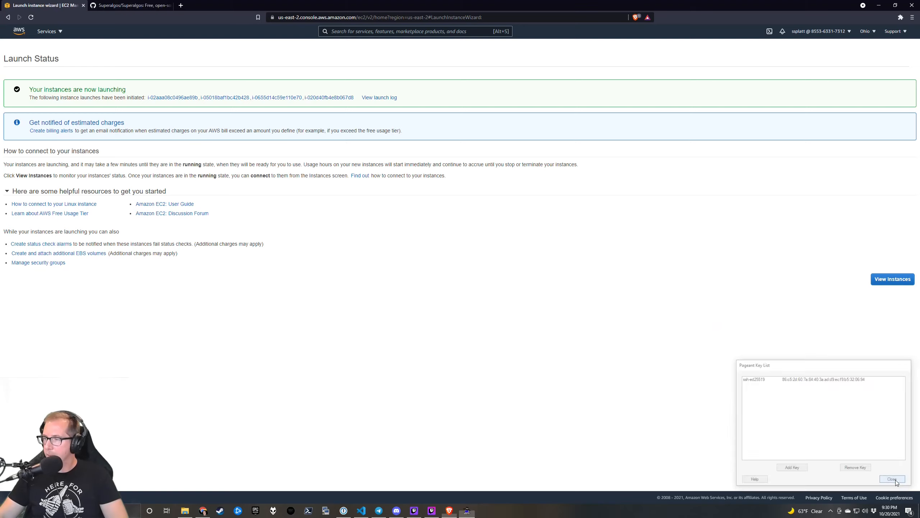
click(832, 511)
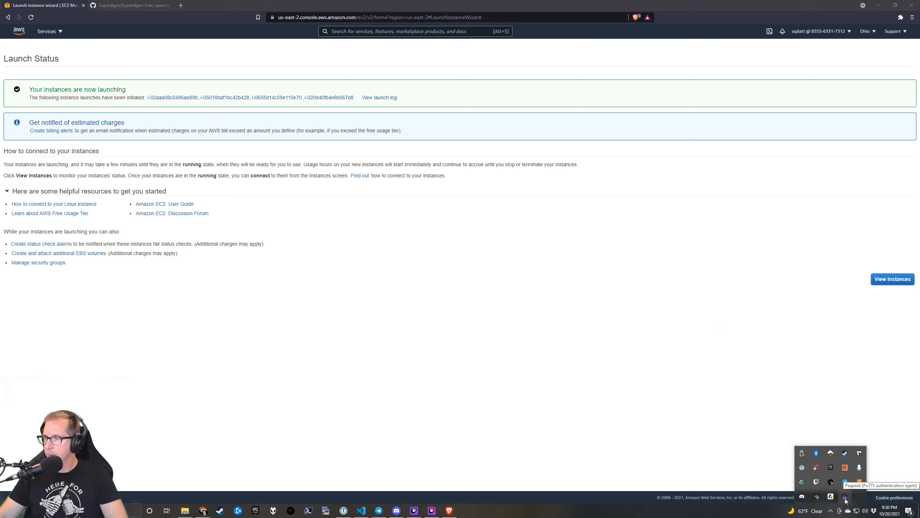
click(237, 282)
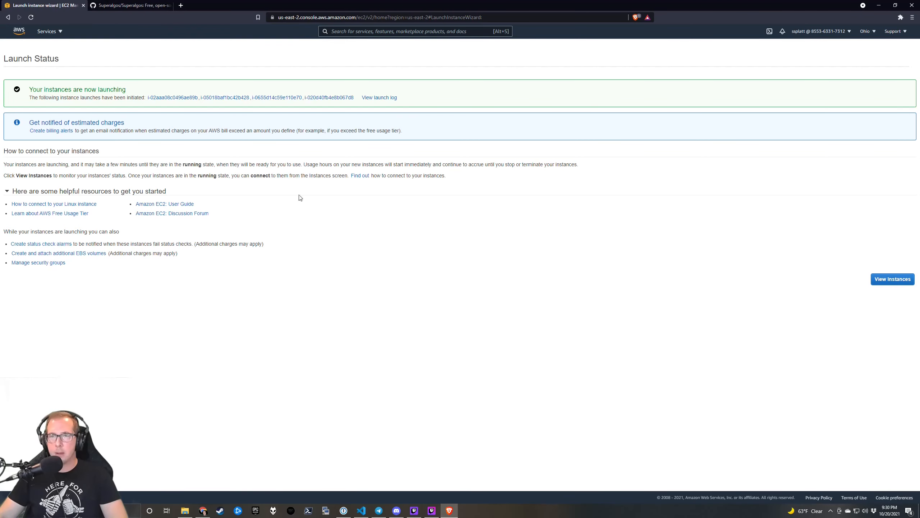
Name the first two EC2 instances bastion-host and sa-1.
click(895, 279)
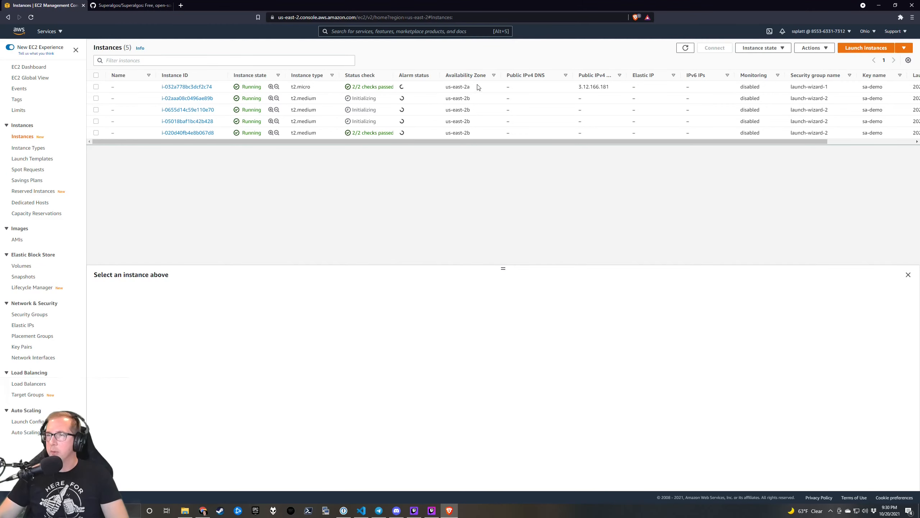
click(119, 87)
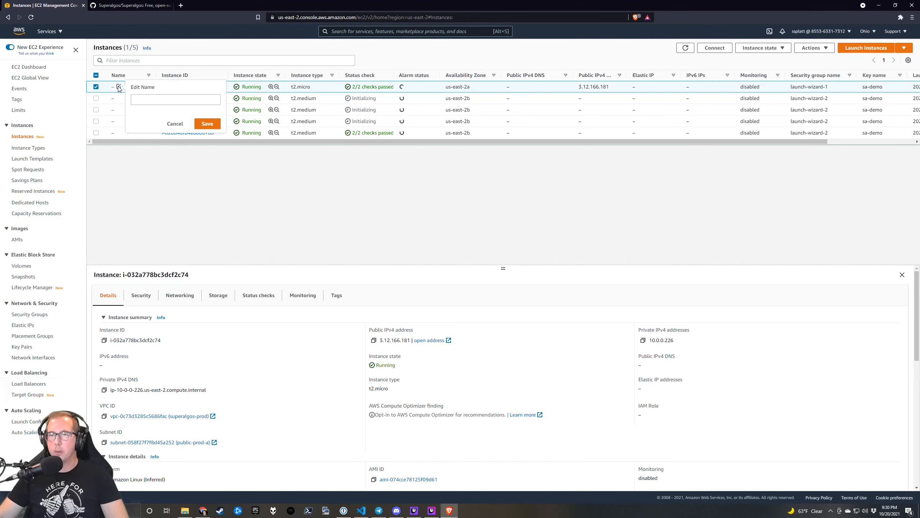
click(140, 101)
text(ba)
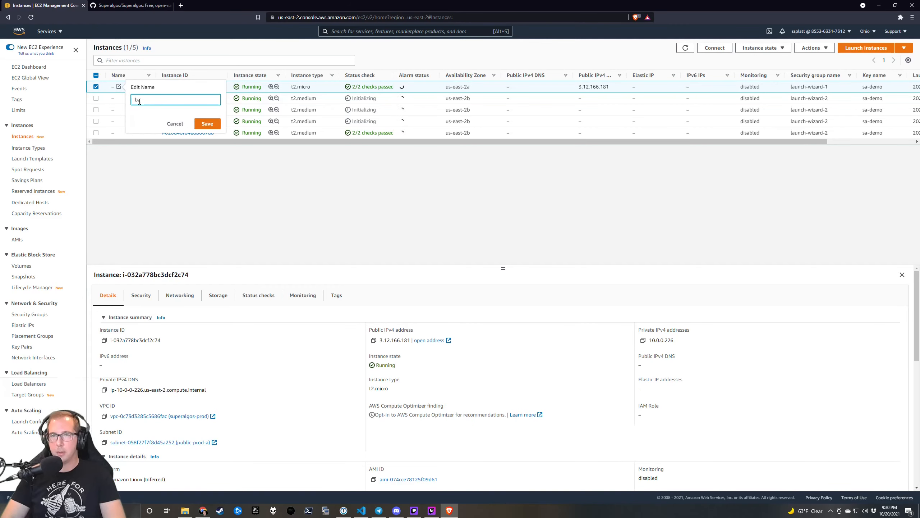
text(bastion-host)
key(Return)
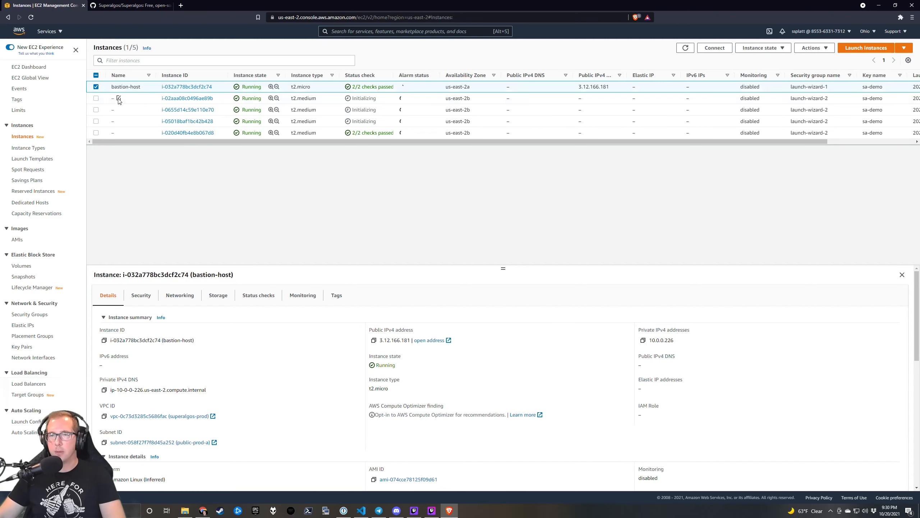
click(119, 98)
click(141, 113)
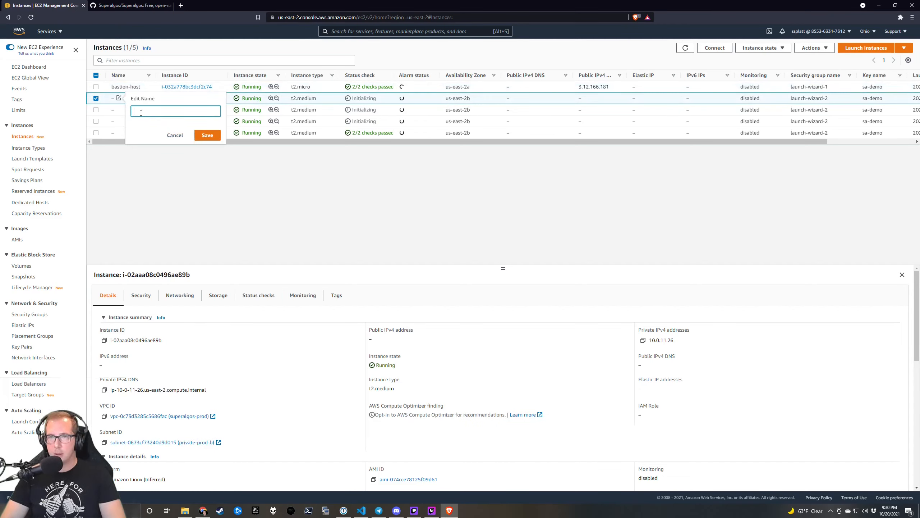
text(sa)
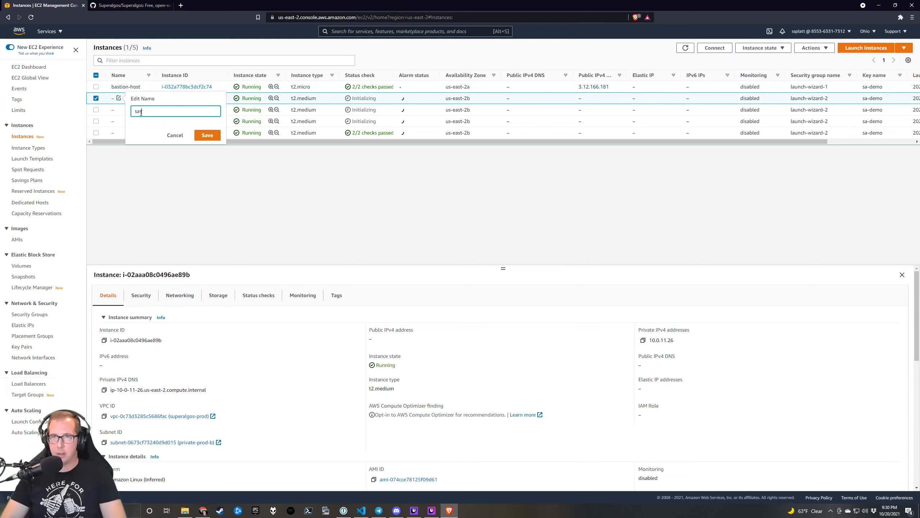
text(-1)
click(208, 135)
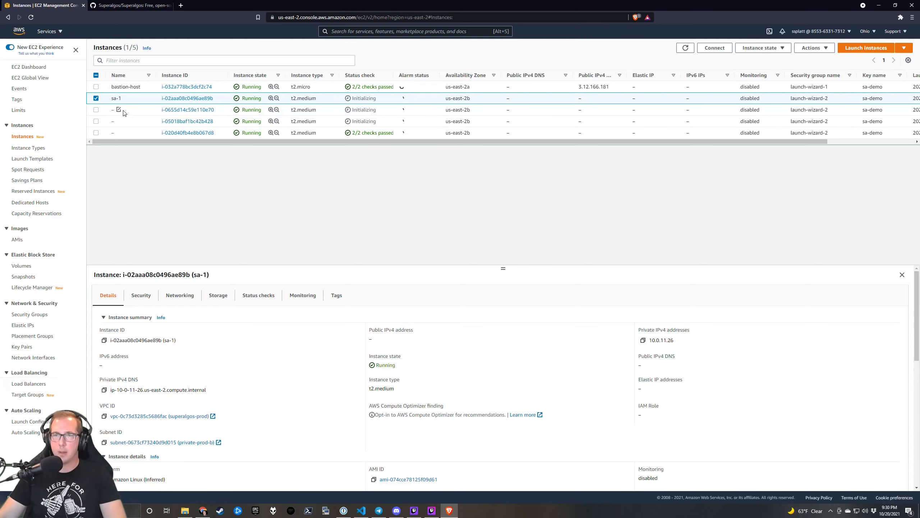
Name the remaining instances sa-2, sa-3 and sa-4, then select bastion-host.
click(118, 110)
click(159, 122)
text(sa-2)
key(Return)
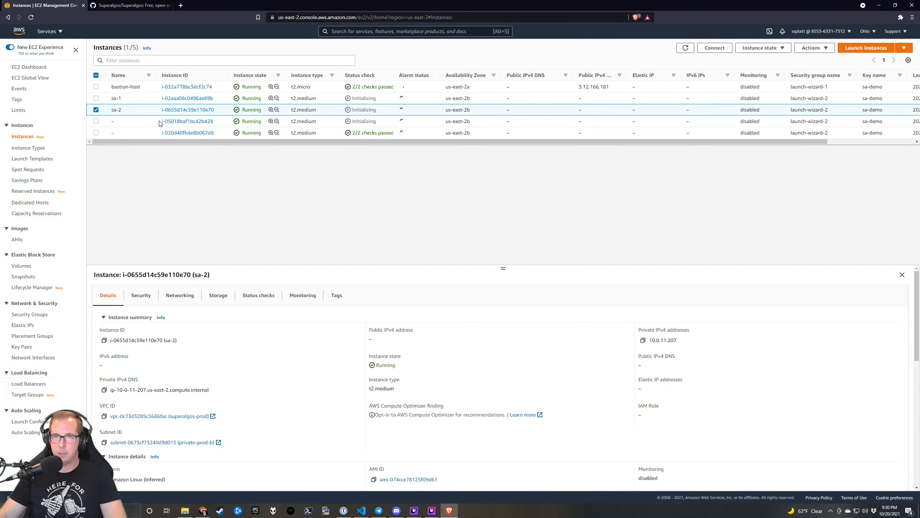
click(119, 121)
click(149, 134)
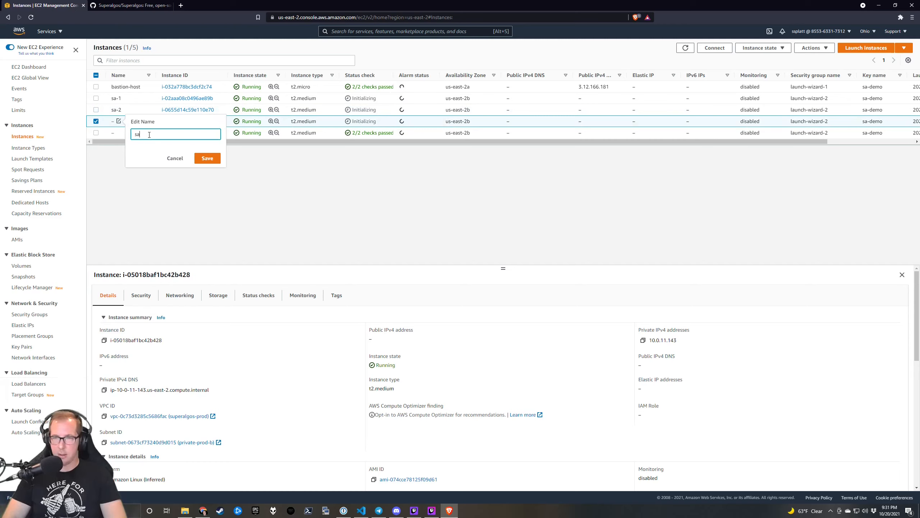
text(sa-3)
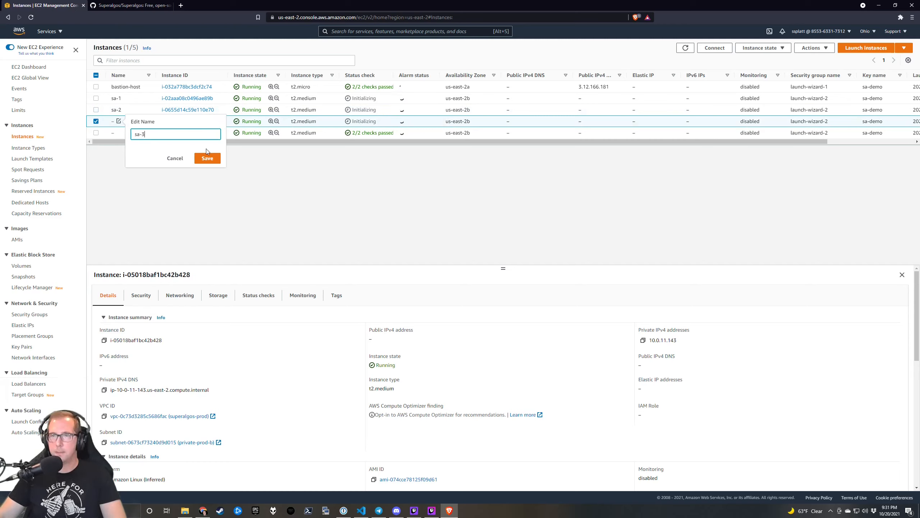
click(207, 158)
click(113, 133)
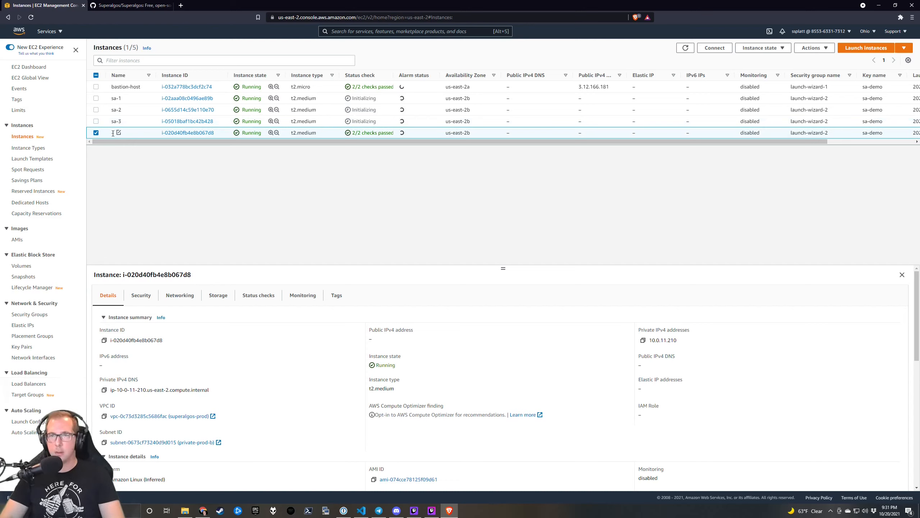
click(122, 133)
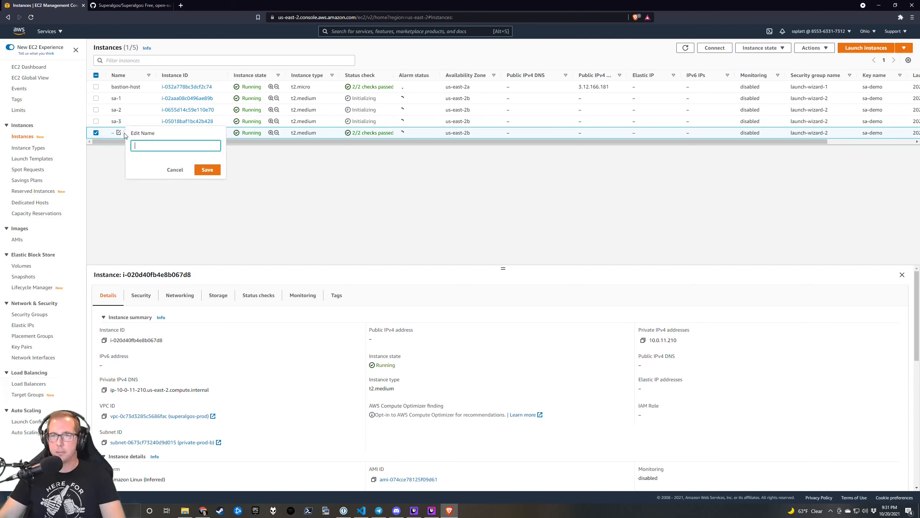
text(sa-4)
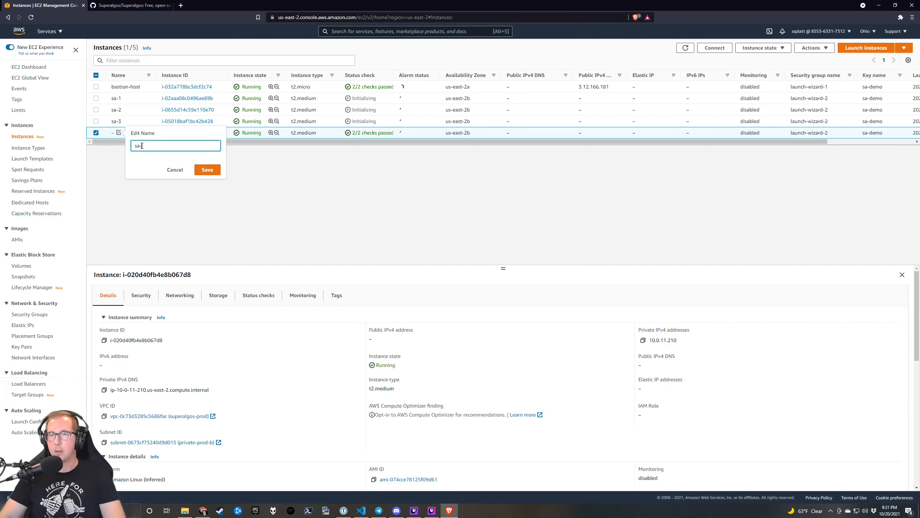
click(213, 173)
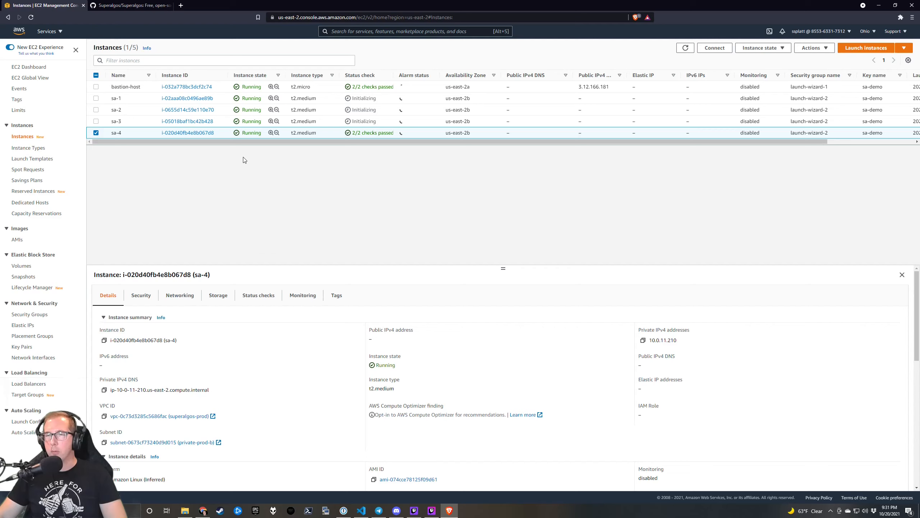
click(140, 87)
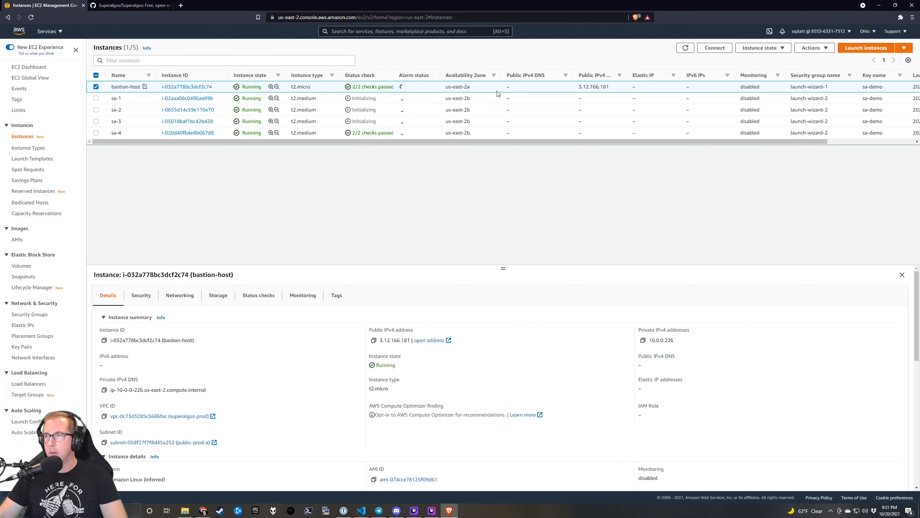
Connect KiTTY over SSH to the bastion's public IP 3.12.166.181, accepting its host key.
click(374, 341)
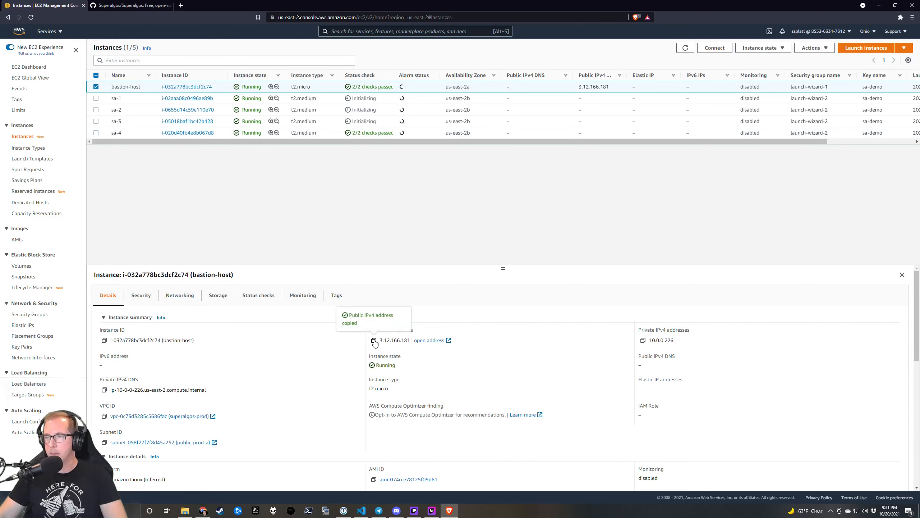
click(327, 511)
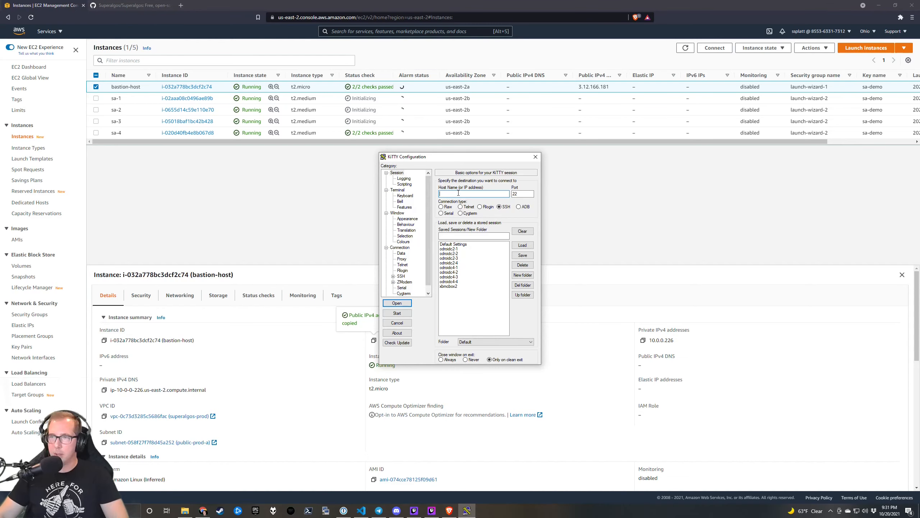
key(ctrl+v)
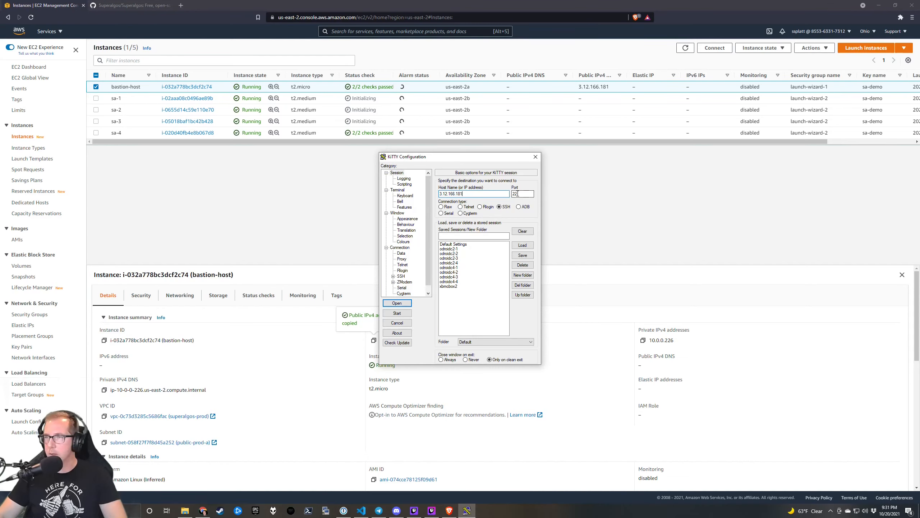
click(410, 303)
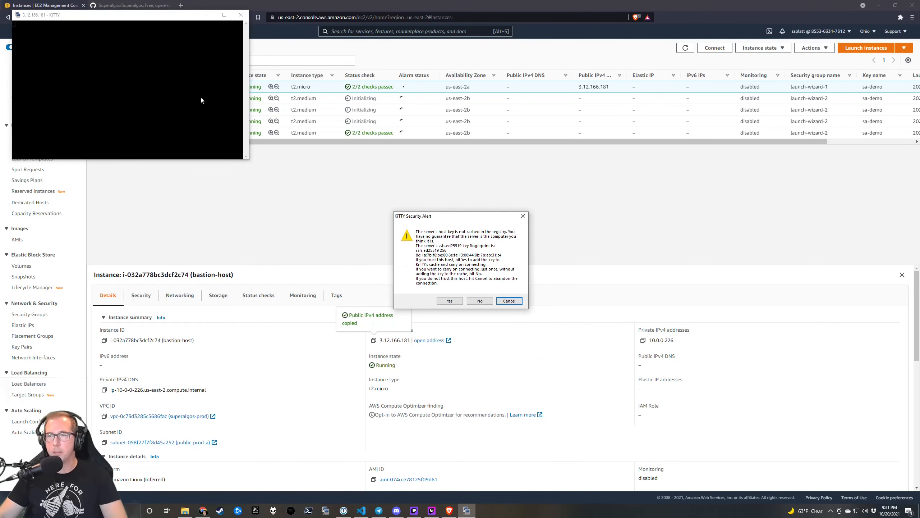
click(472, 301)
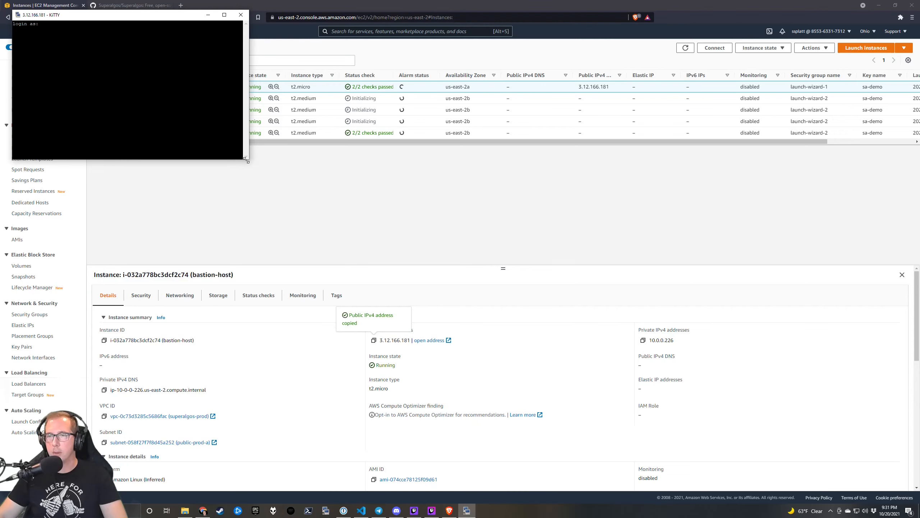
drag(245, 160, 403, 253)
drag(244, 14, 742, 240)
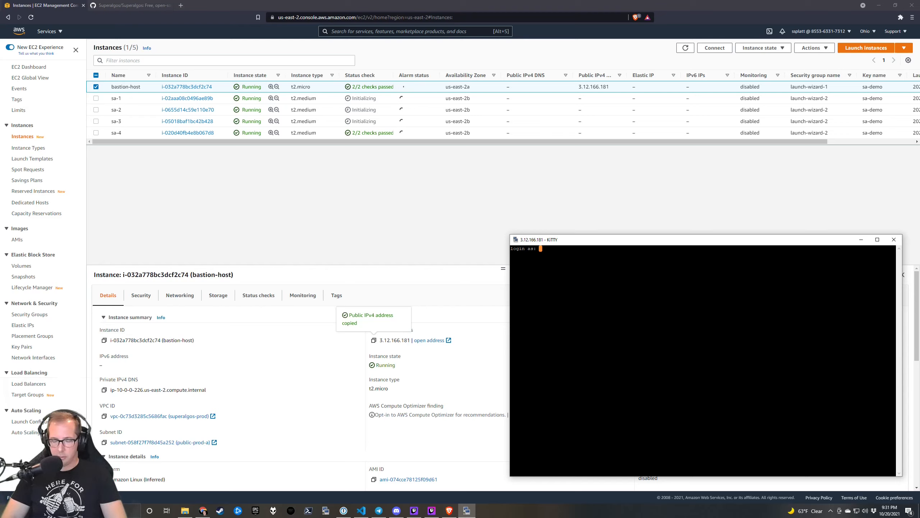
Log in to the bastion as ec2-user.
text(ec2-user)
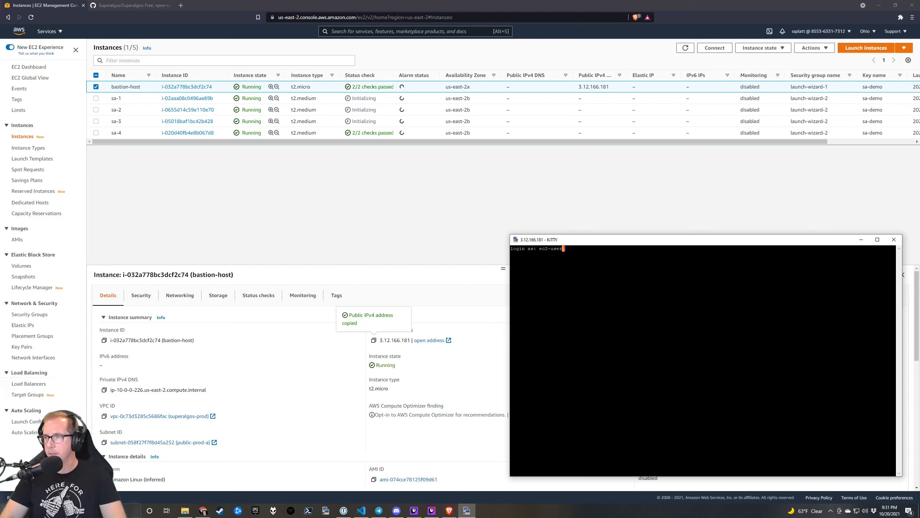
key(Return)
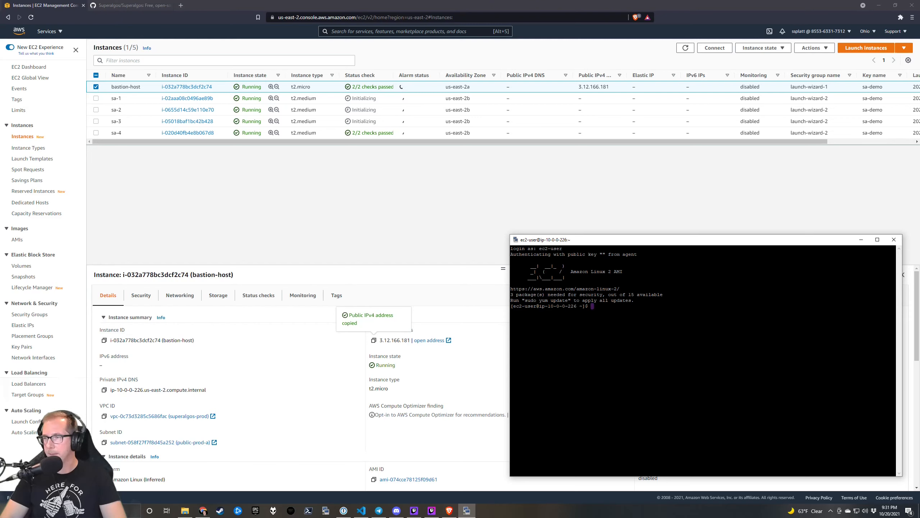
drag(619, 245, 617, 208)
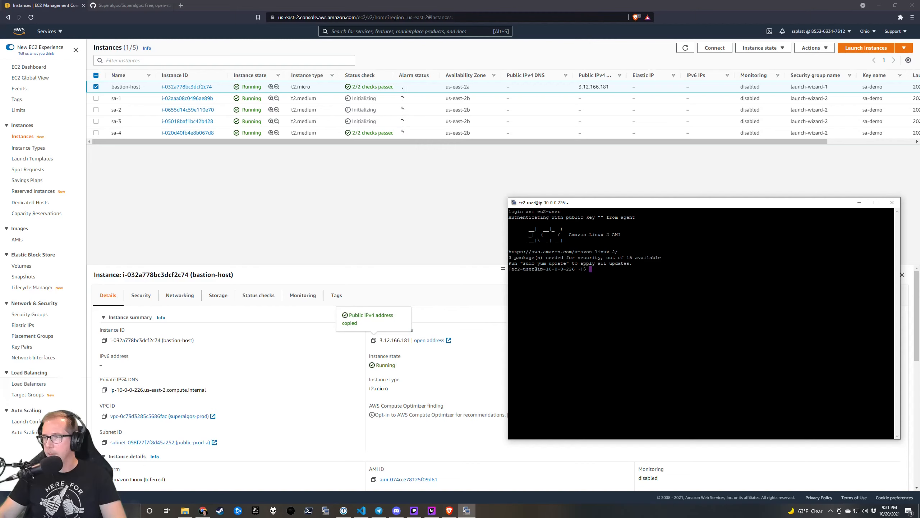
right_click(619, 206)
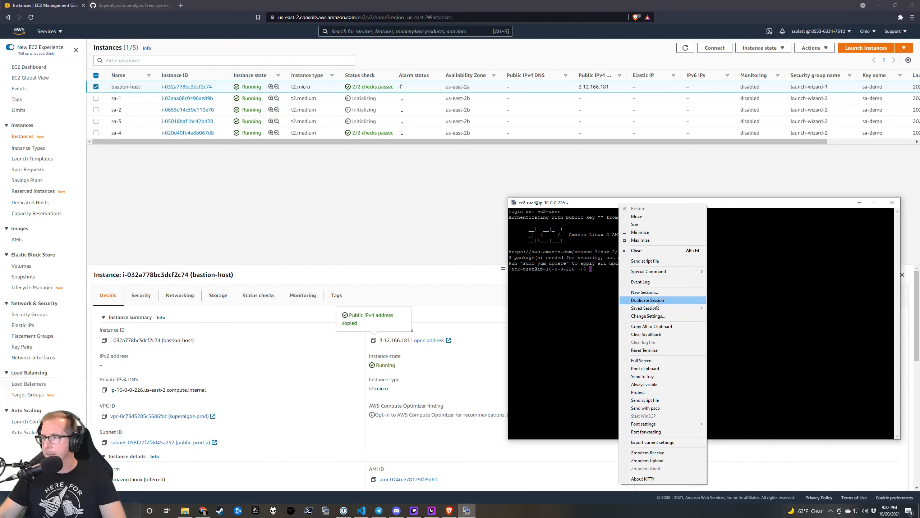
Open the session's SSH Tunnels settings and enter source port 1337.
click(660, 317)
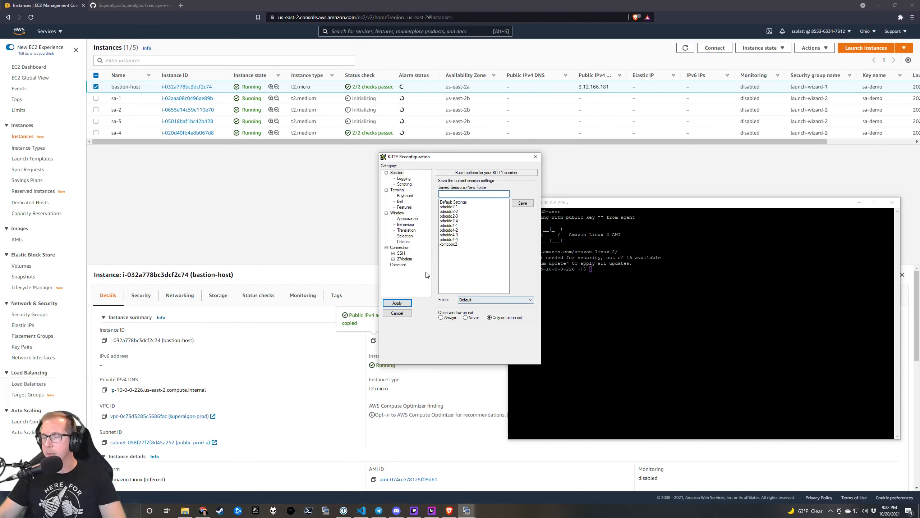
click(393, 254)
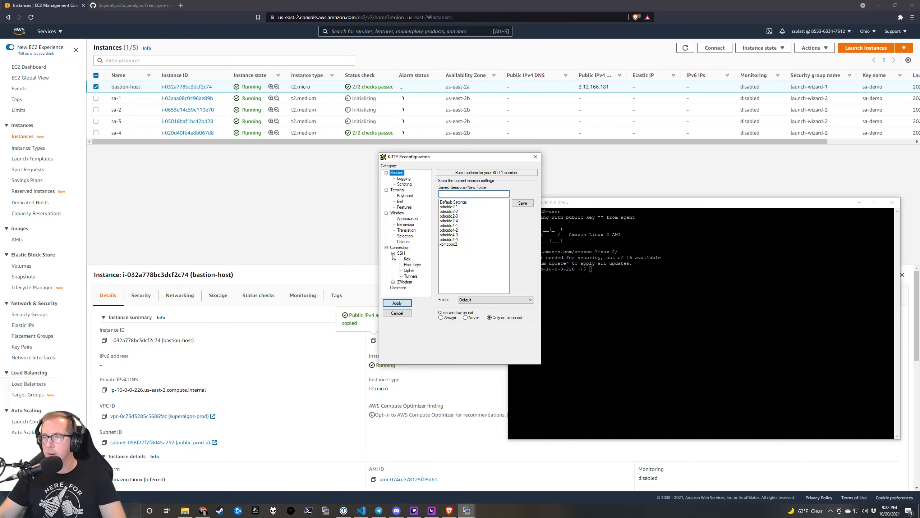
click(410, 276)
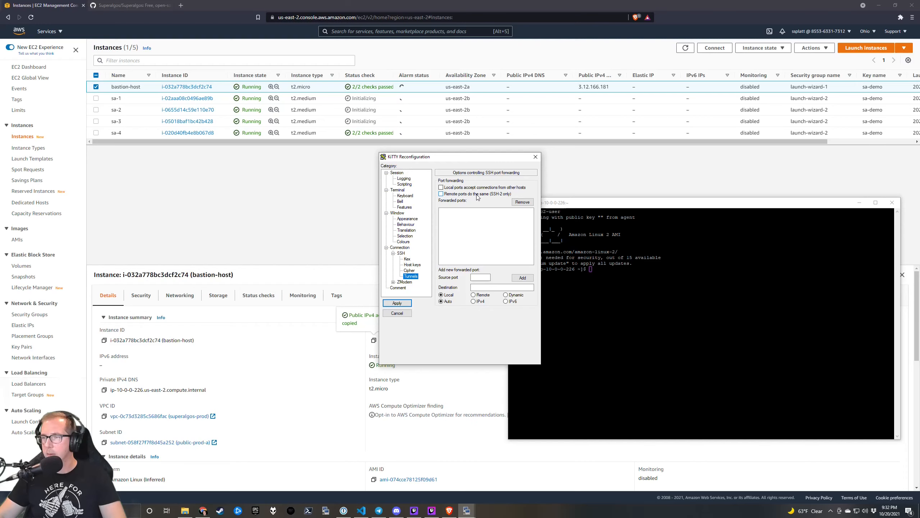
click(481, 276)
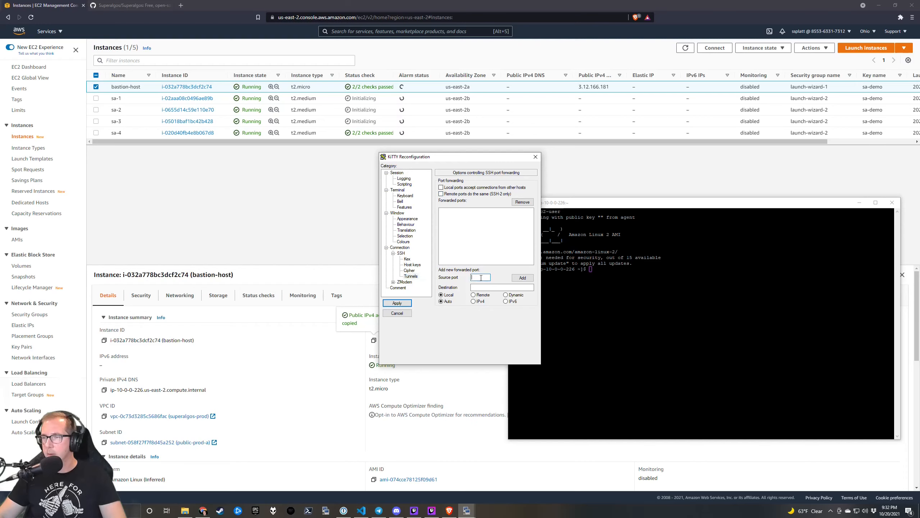
text(1337)
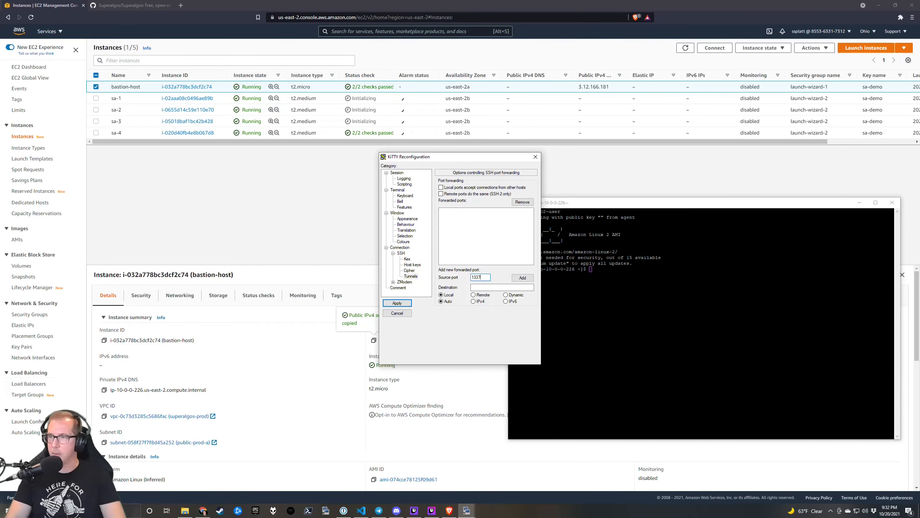
click(499, 288)
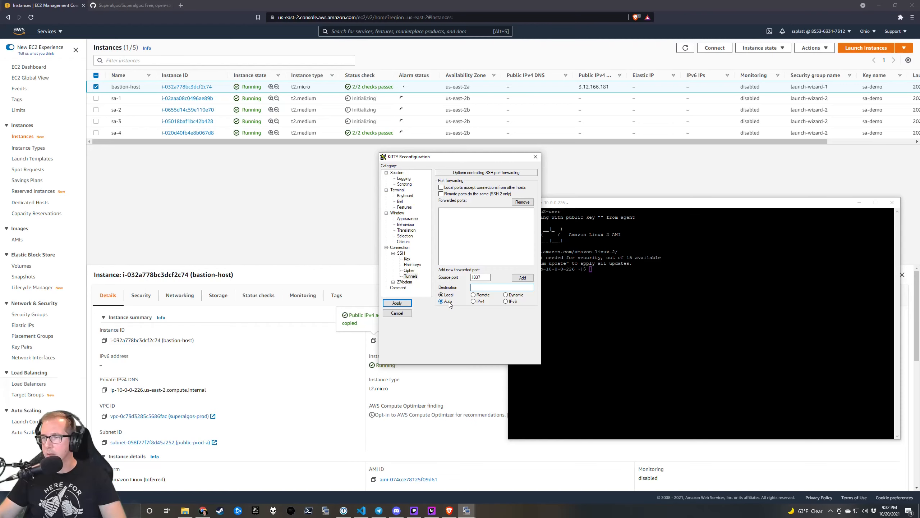
Choose a forwarding type and try adding port 1337, dismissing the missing-destination error.
click(480, 295)
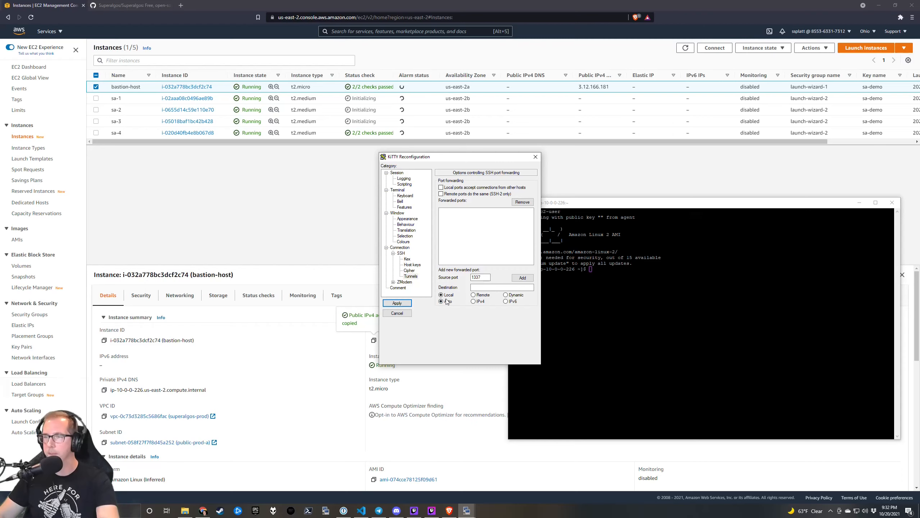
click(522, 278)
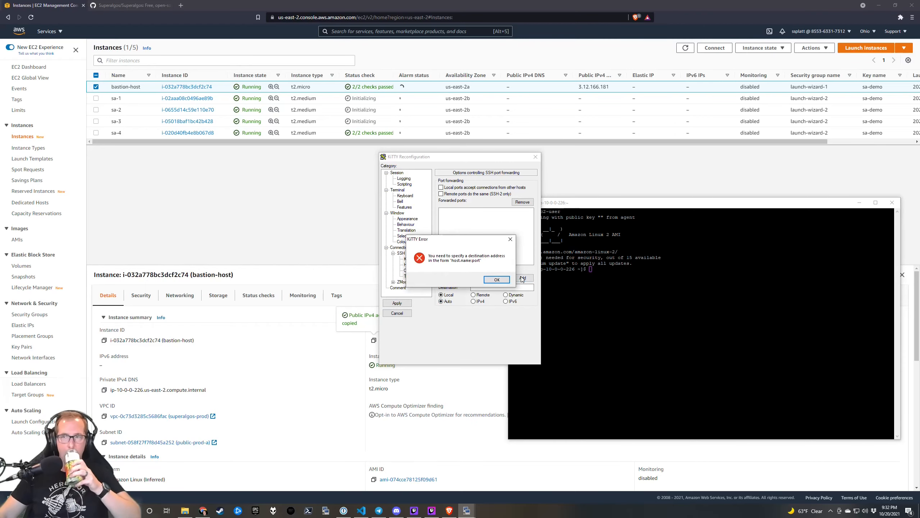
click(495, 279)
click(489, 288)
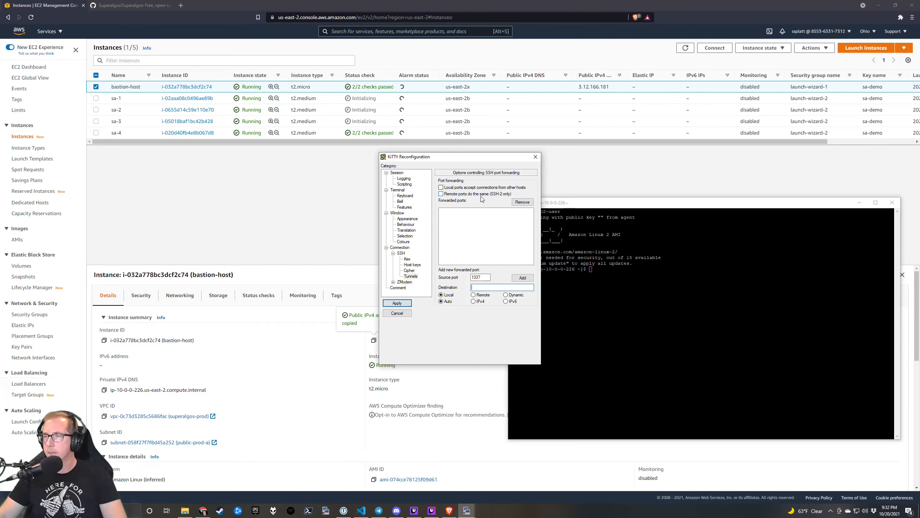
click(491, 287)
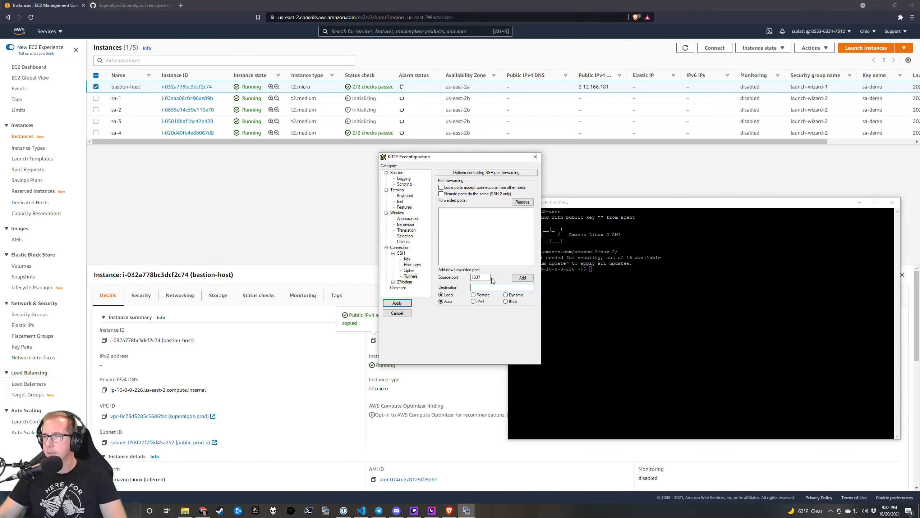
drag(483, 158, 657, 166)
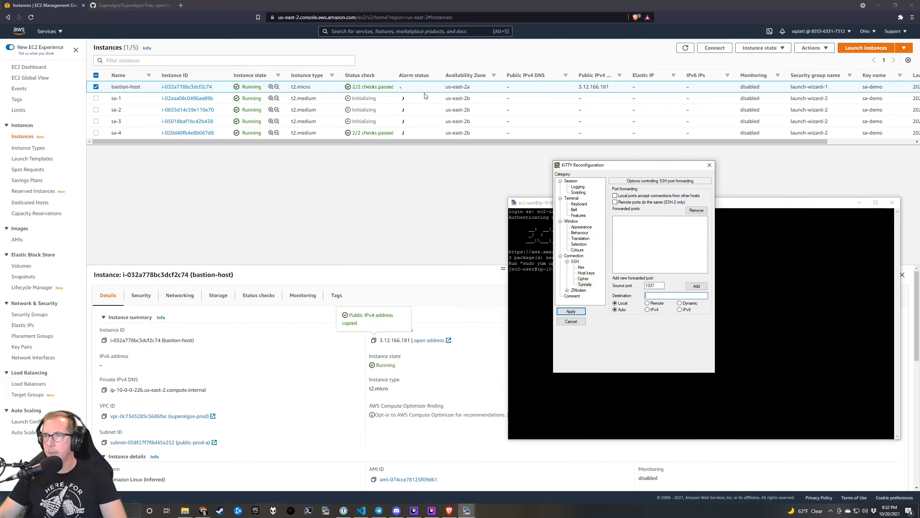
click(181, 6)
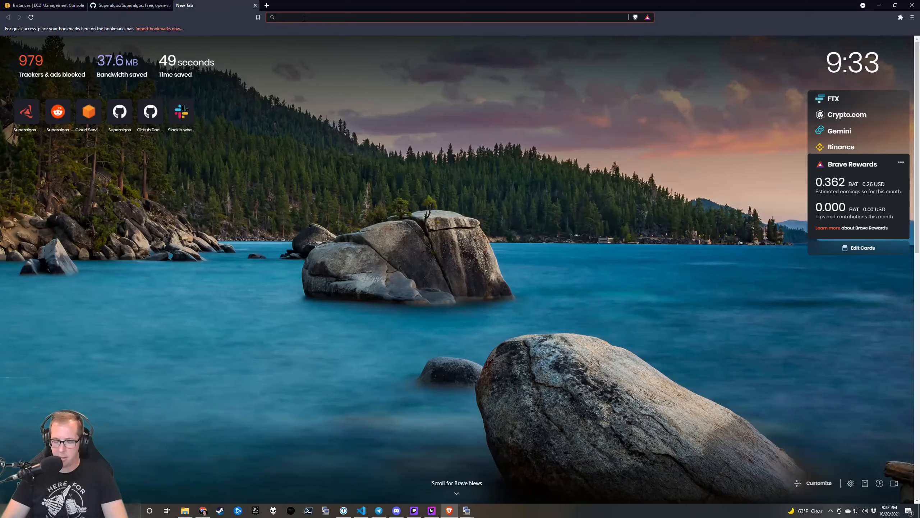
Search 'putty socks proxy' and open the Security Musings SOCKS proxy article.
text(sock)
key(BackSpace)
key(BackSpace)
key(BackSpace)
key(BackSpace)
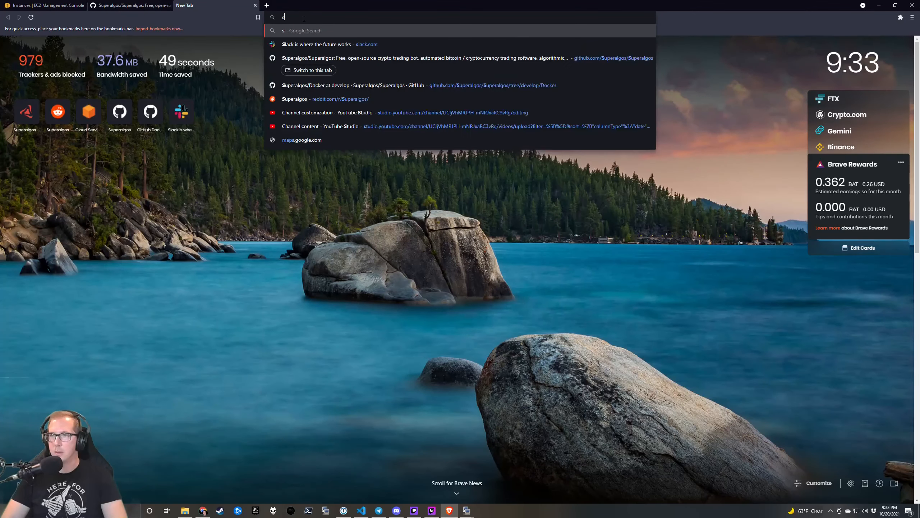
text(putty)
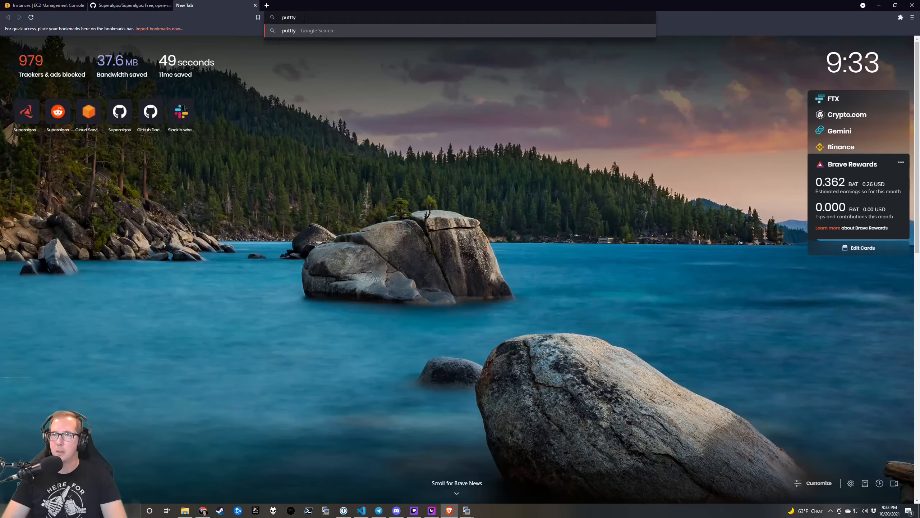
text( socks proxy)
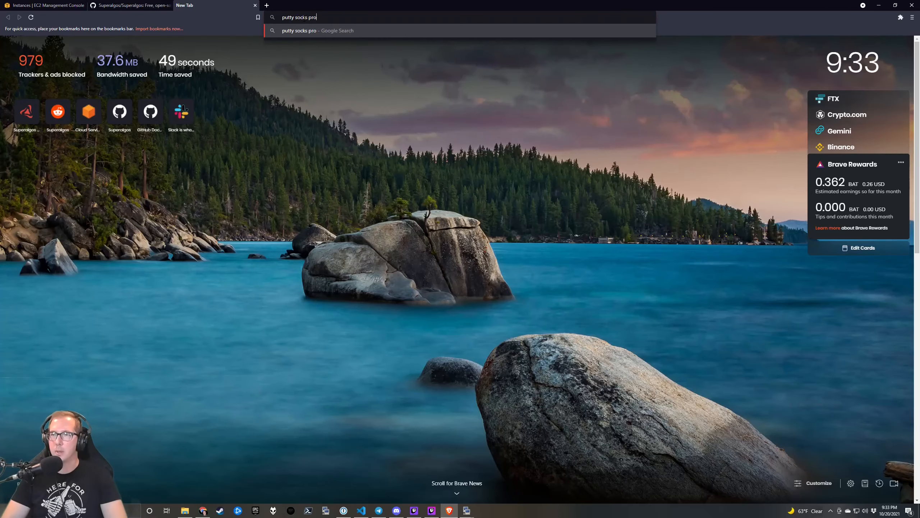
key(Return)
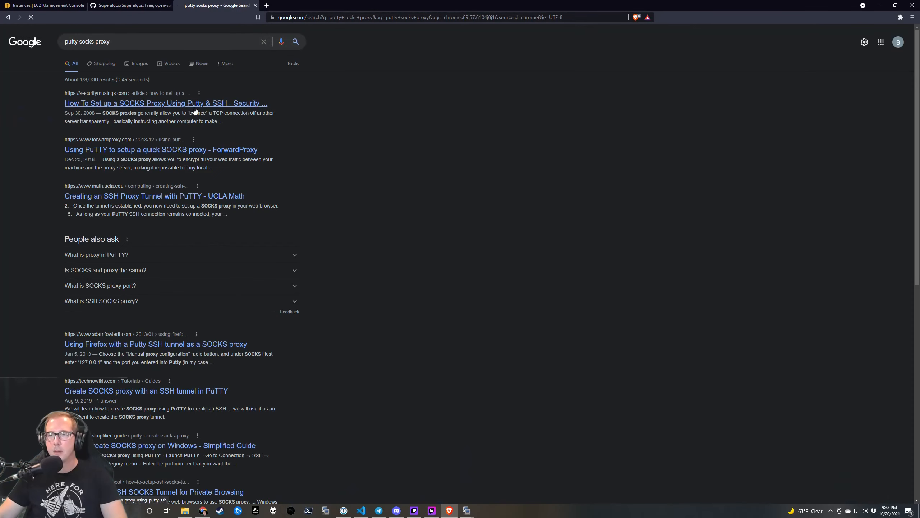
click(192, 103)
Read down to the article's Step 3 tunnel setup, then return to KiTTY's settings.
scroll(353, 220, down, 5)
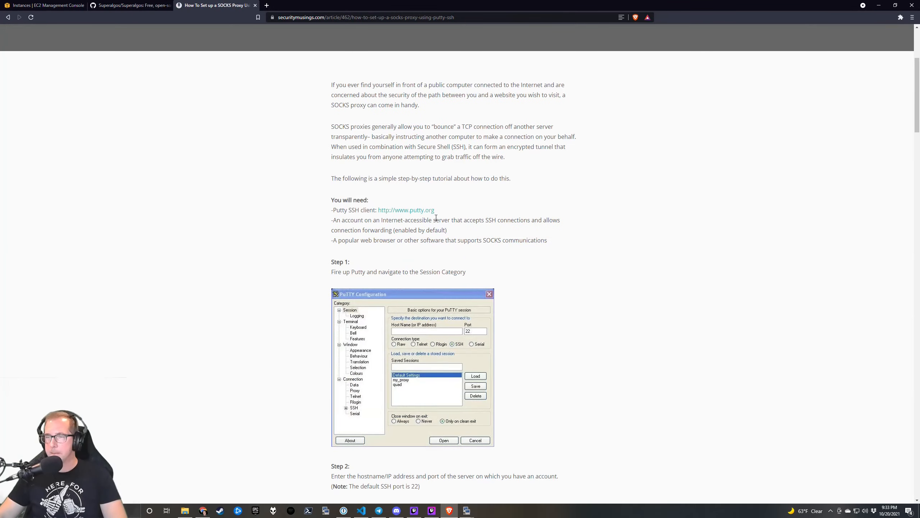
scroll(436, 218, down, 10)
scroll(437, 216, down, 5)
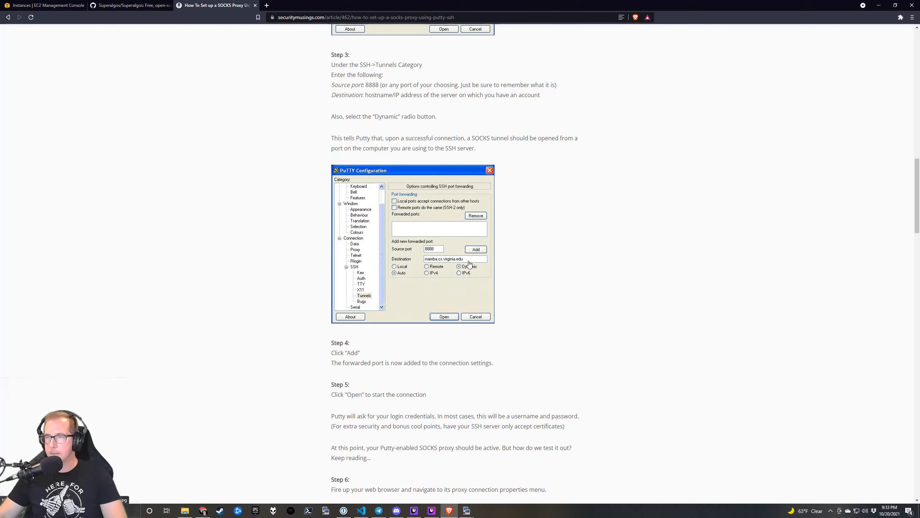
scroll(470, 264, down, 3)
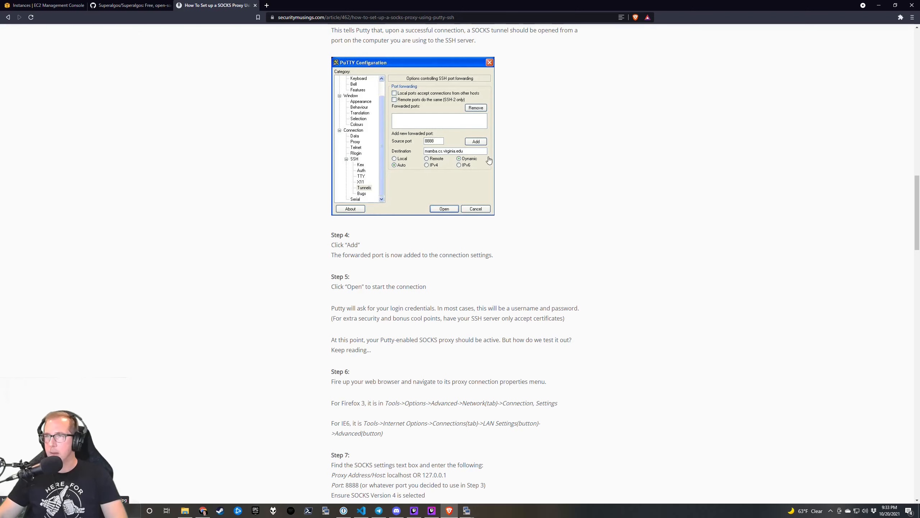
scroll(478, 189, down, 1)
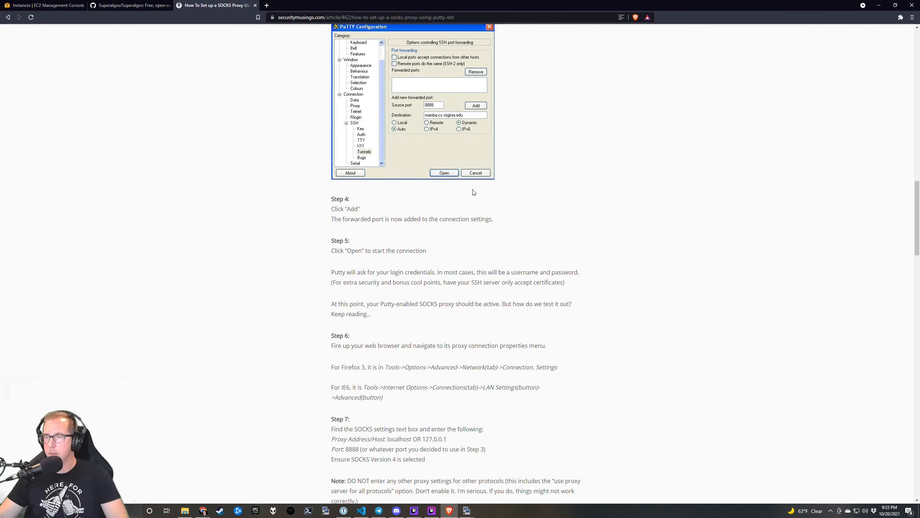
scroll(476, 192, up, 3)
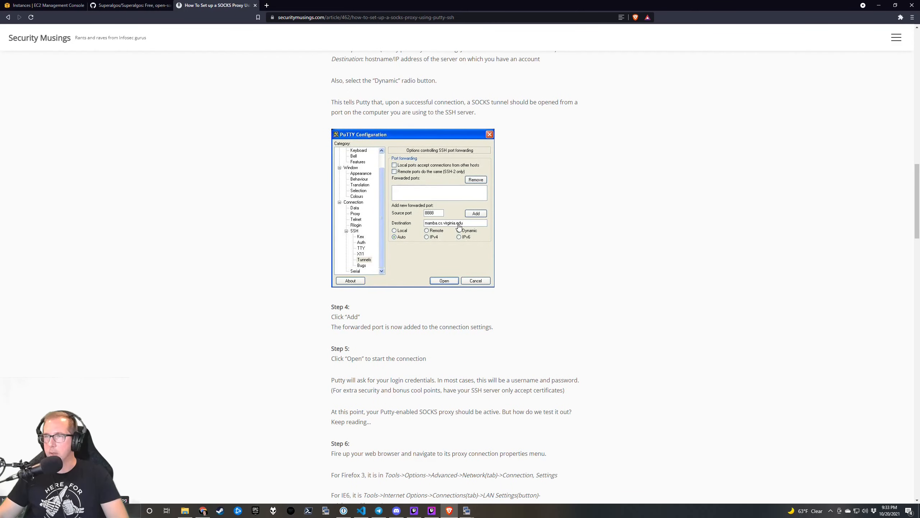
scroll(459, 227, up, 3)
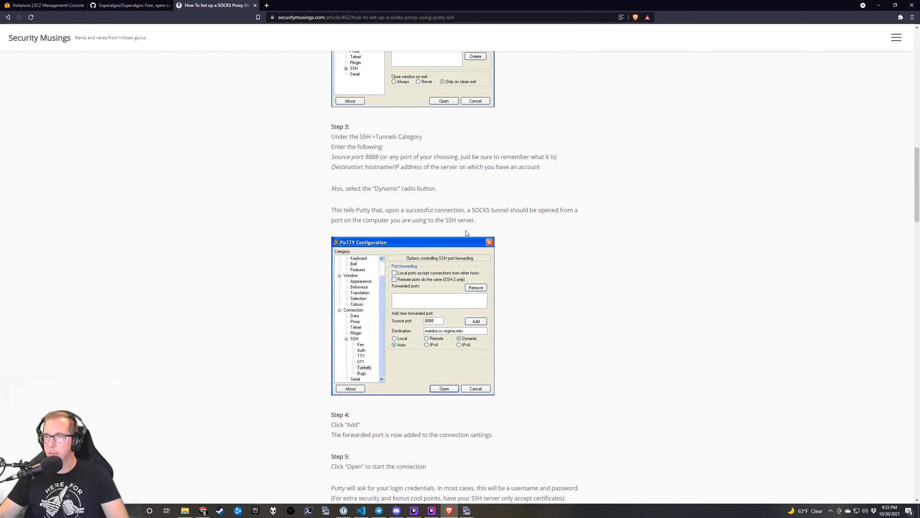
scroll(468, 229, up, 2)
scroll(467, 229, down, 2)
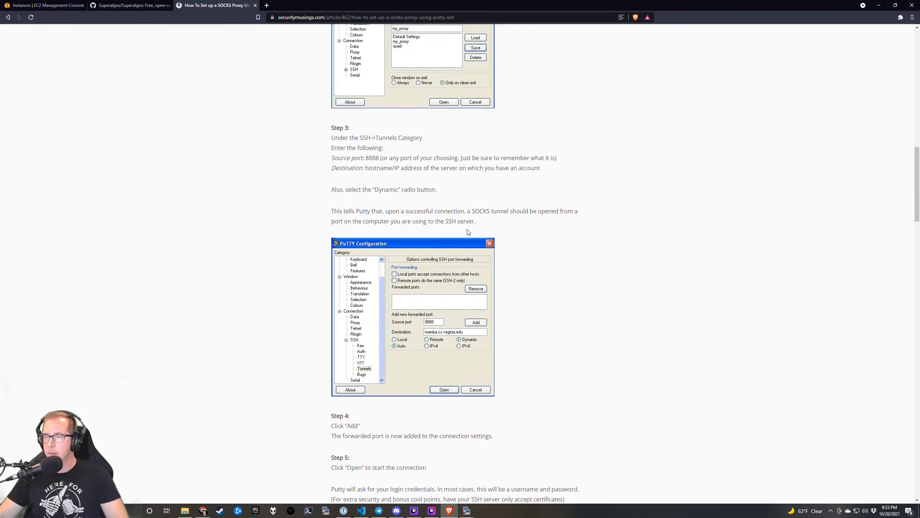
key(alt+Tab)
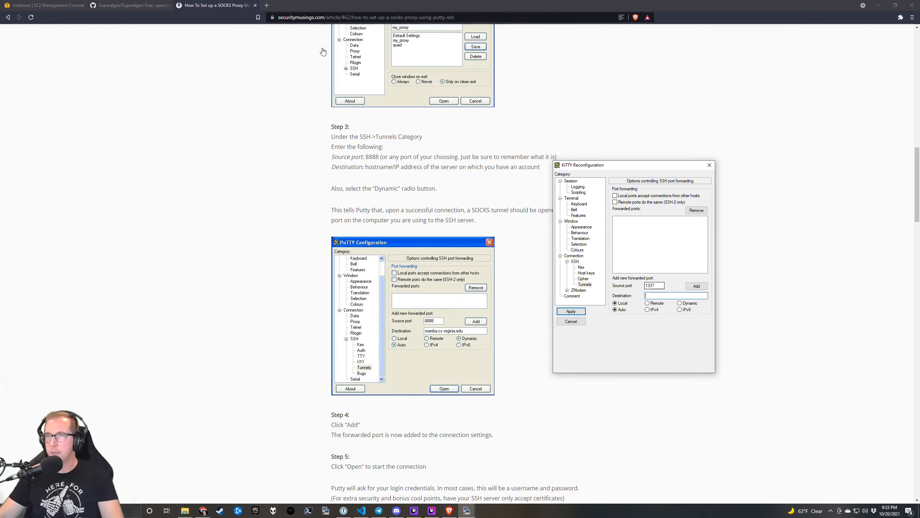
Try the bastion IP 3.12.166.181 as the tunnel destination, dismissing the format error.
click(44, 5)
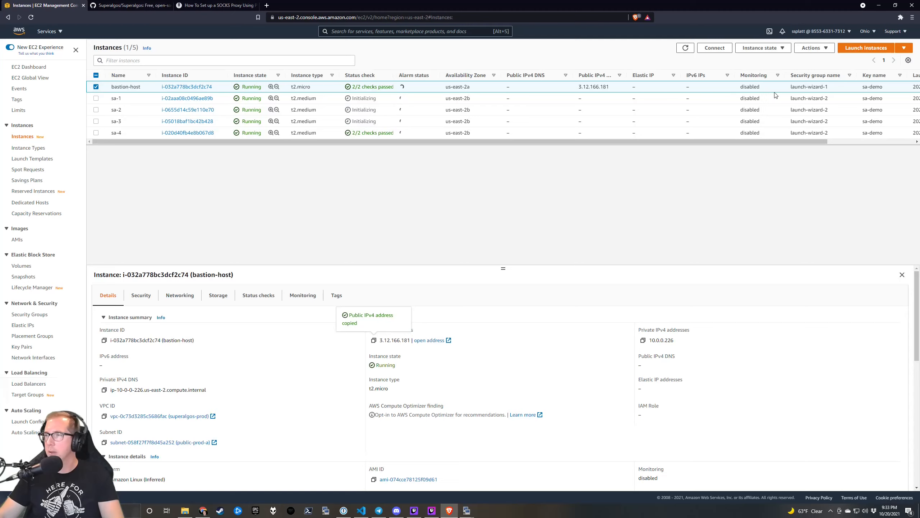
drag(615, 87, 574, 89)
key(ctrl+c)
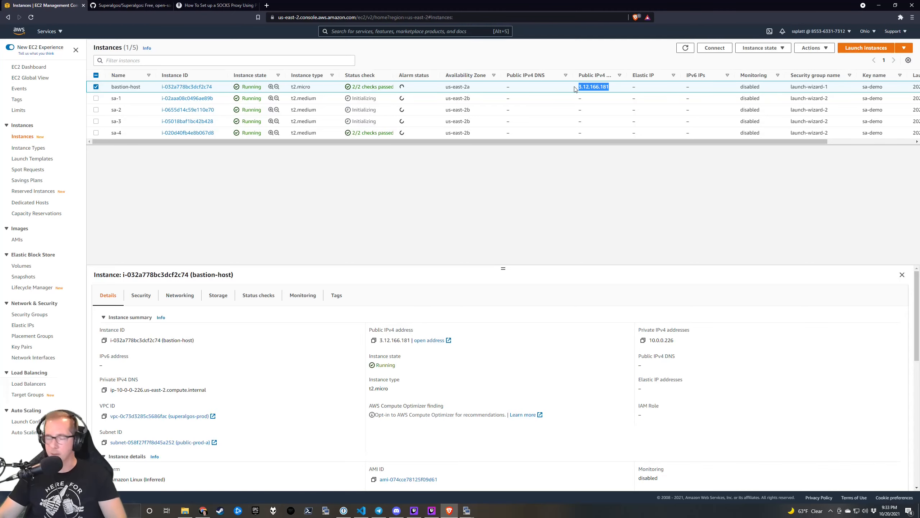
key(alt+Tab)
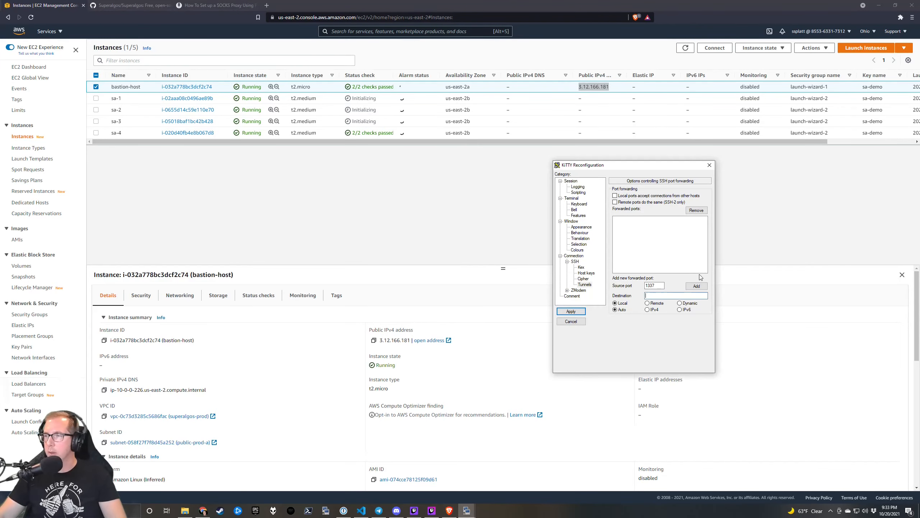
click(663, 296)
key(ctrl+v)
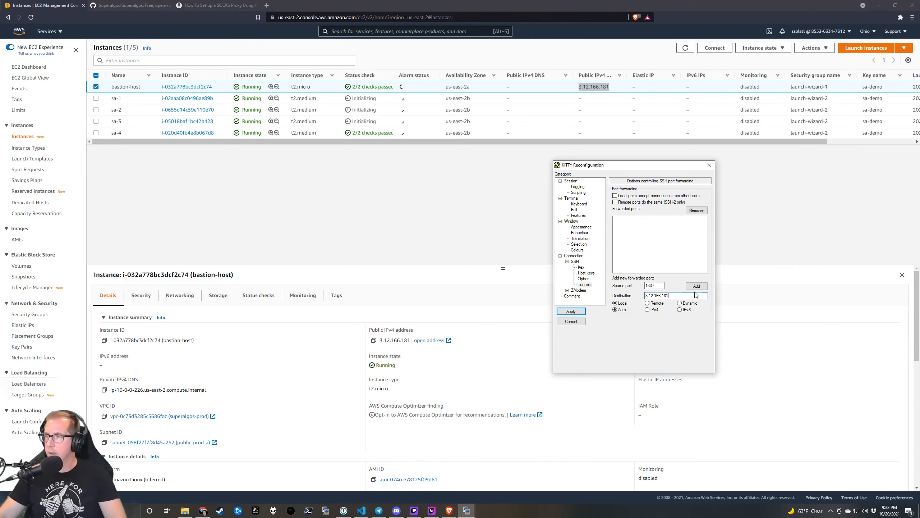
click(700, 288)
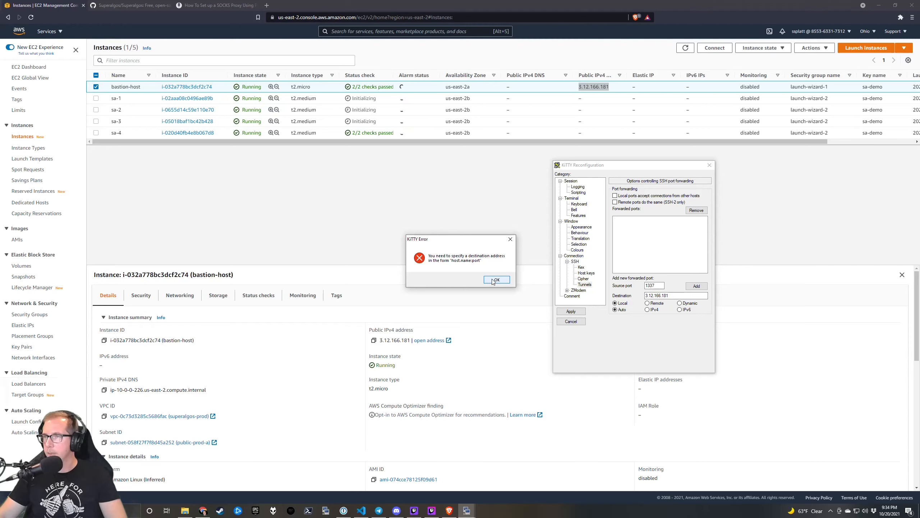
click(496, 280)
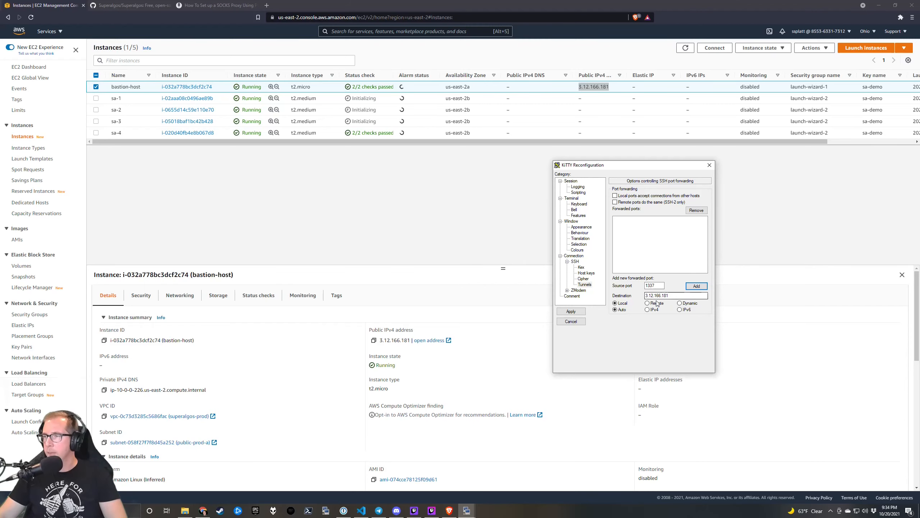
Add a dynamic forwarded port D1337 and apply it to the bastion session.
drag(704, 295, 608, 295)
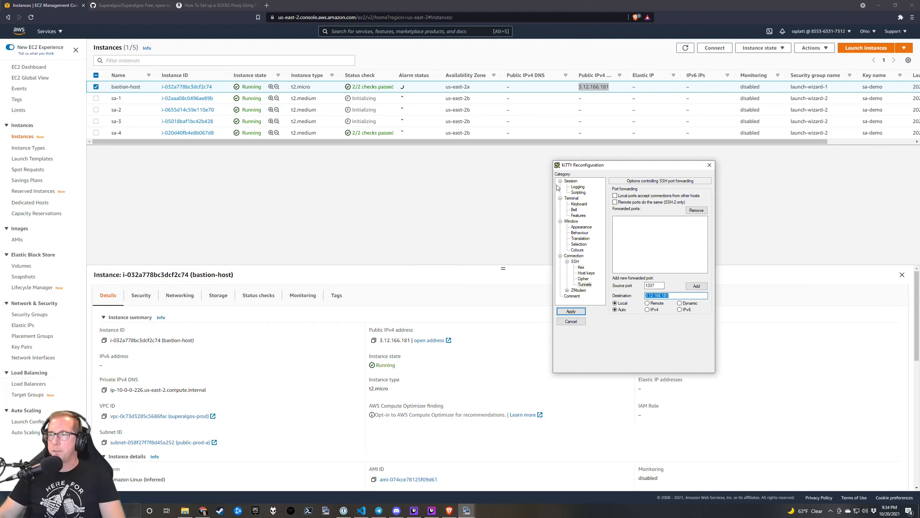
drag(632, 168, 710, 165)
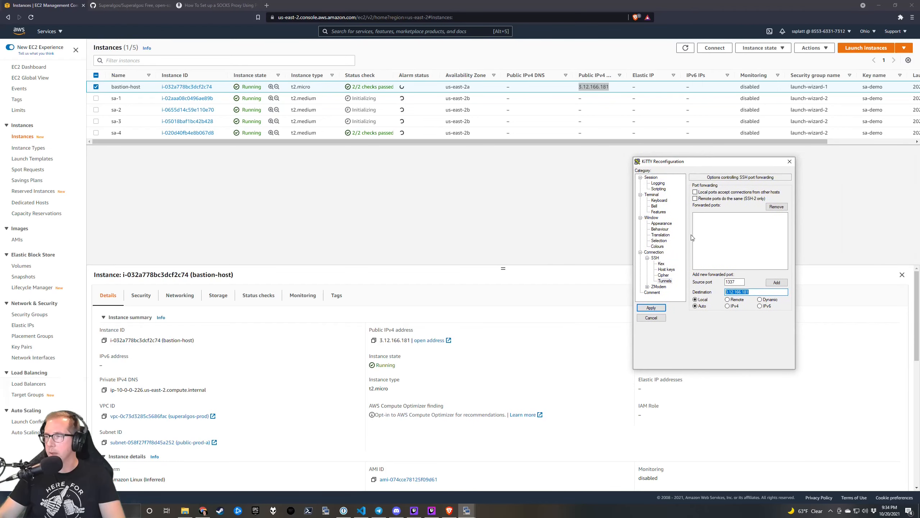
click(663, 276)
click(661, 264)
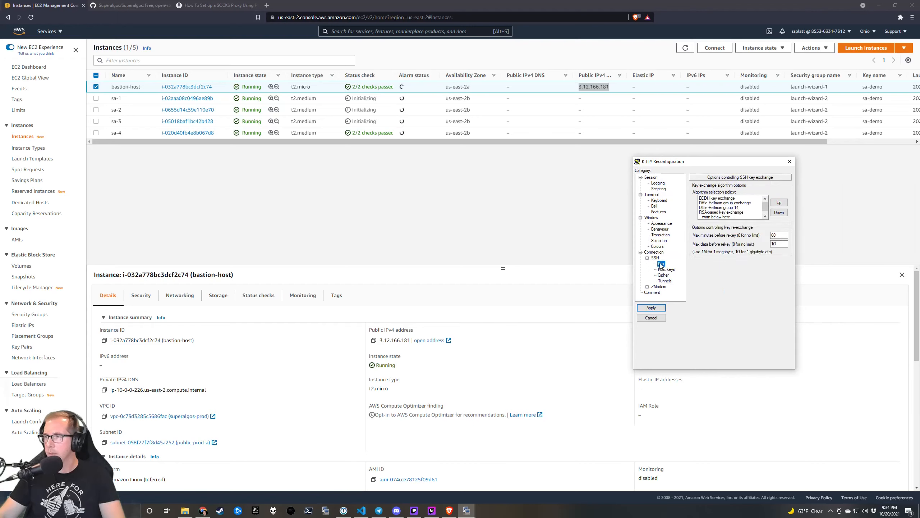
click(665, 281)
click(730, 282)
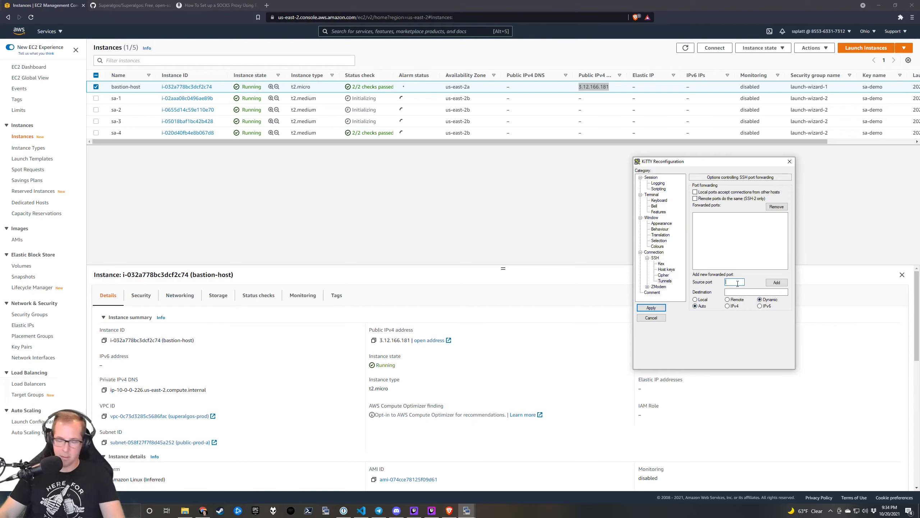
text(1337)
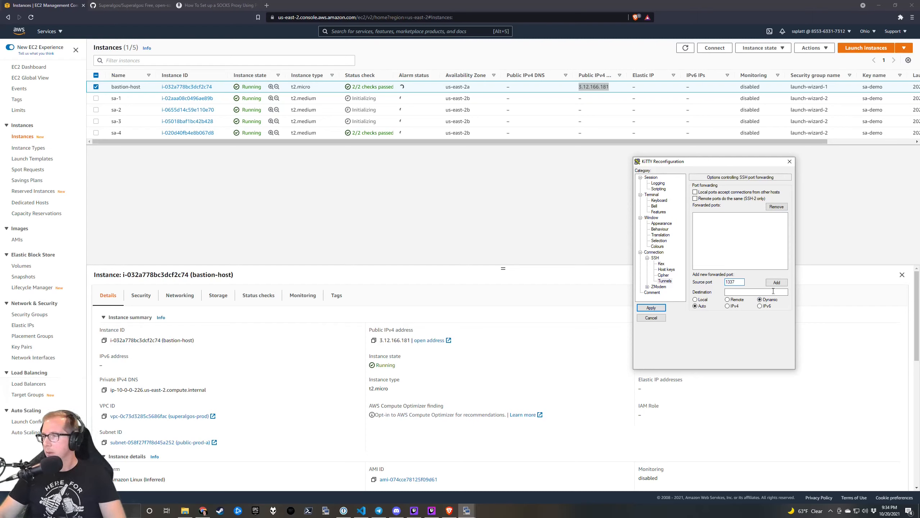
click(777, 282)
click(701, 216)
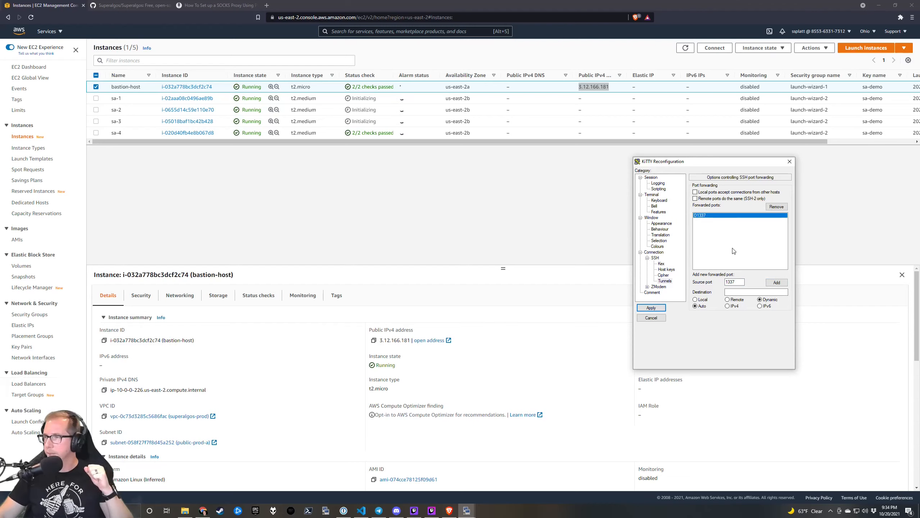
click(657, 308)
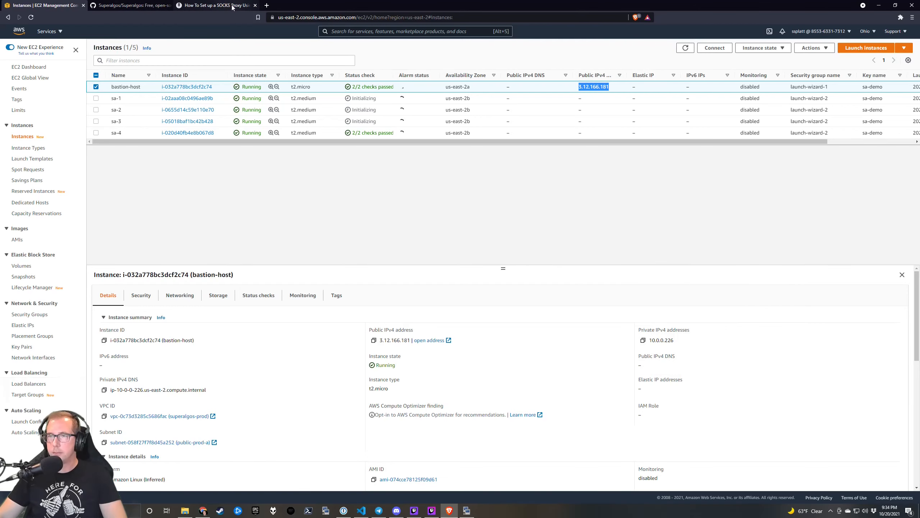
Refresh the instance list to confirm all five pass 2/2 checks, then bring the bastion terminal forward.
click(206, 101)
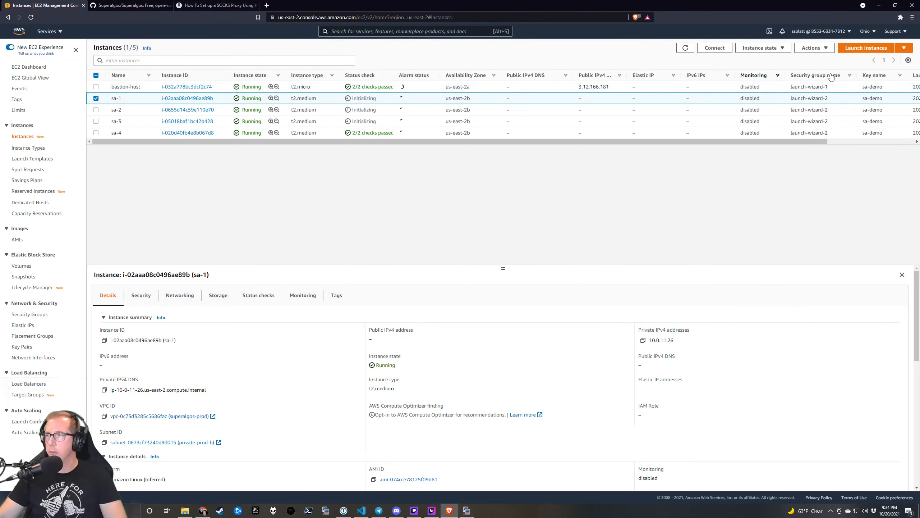
click(686, 48)
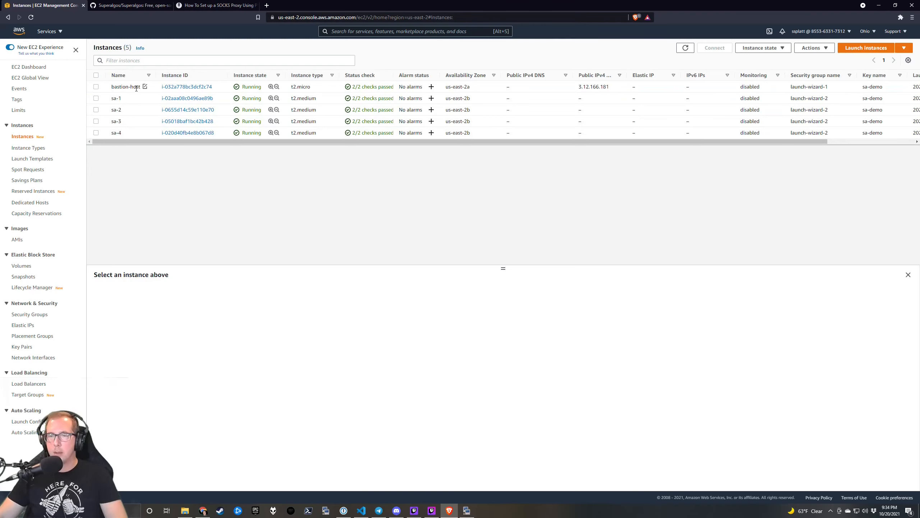
click(471, 512)
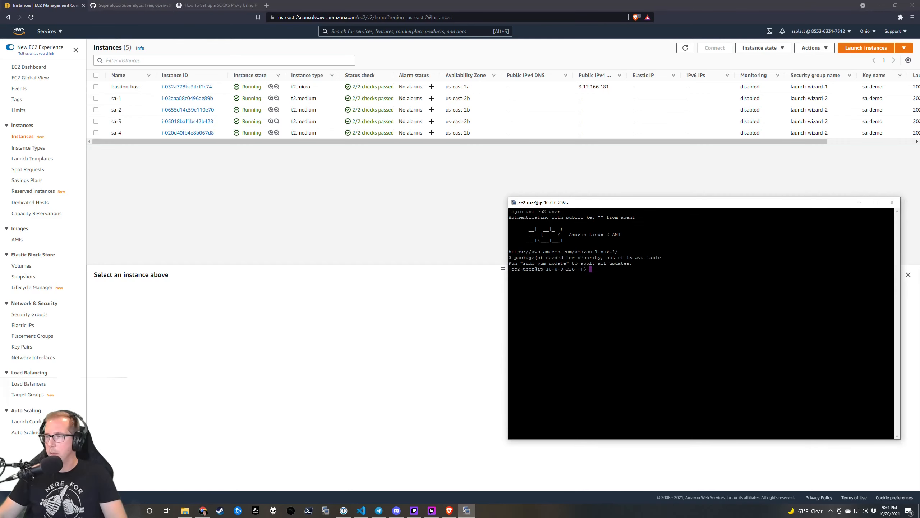
drag(622, 205, 619, 156)
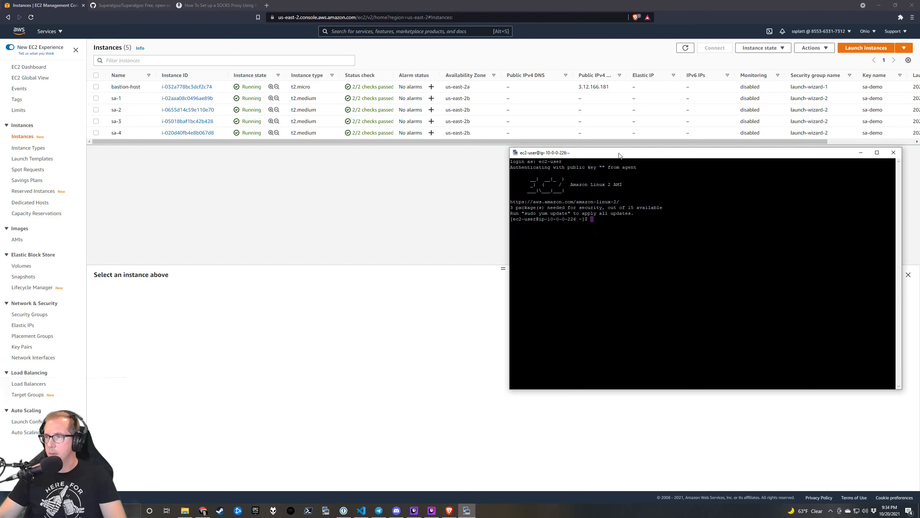
Review the bastion session's SSH Host keys settings, then return to the SOCKS proxy article.
click(467, 510)
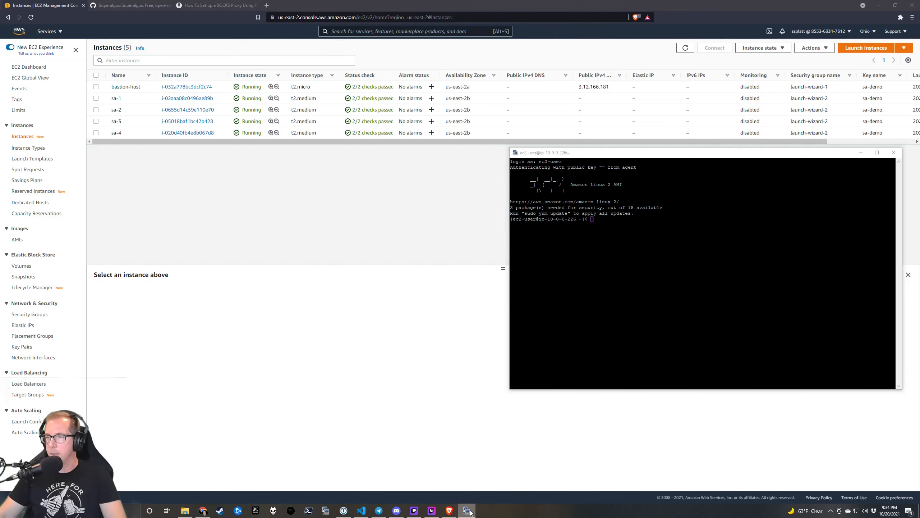
click(467, 511)
right_click(589, 156)
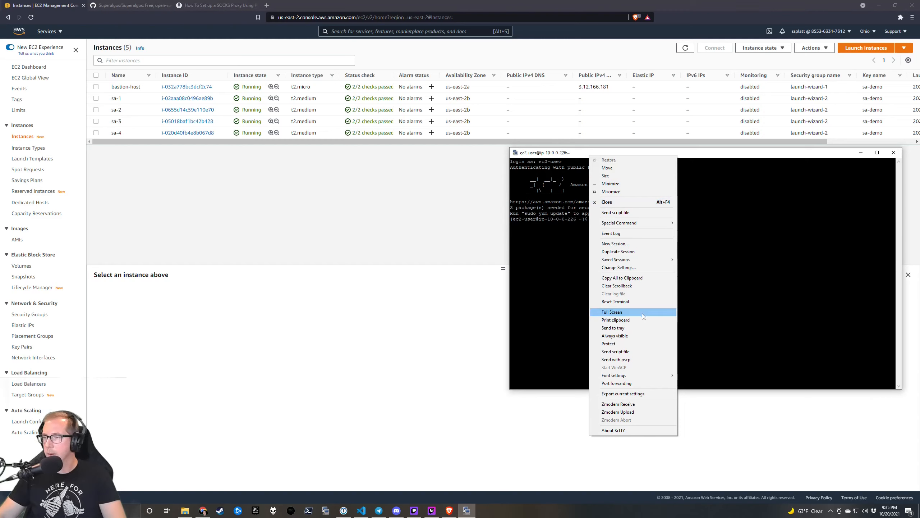
click(618, 267)
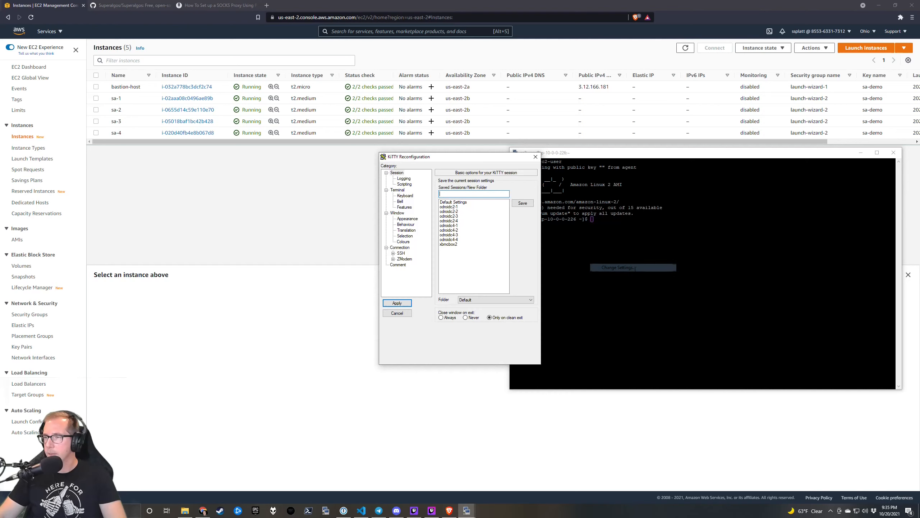
click(393, 253)
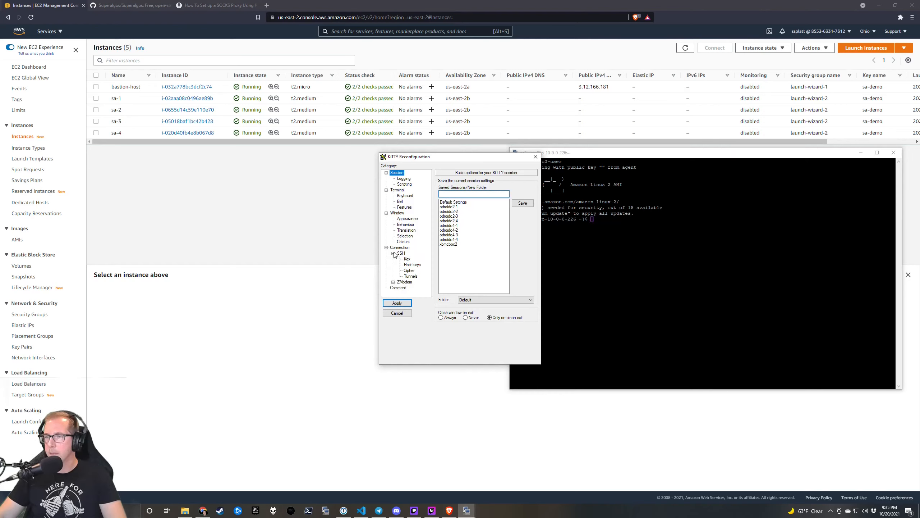
click(413, 265)
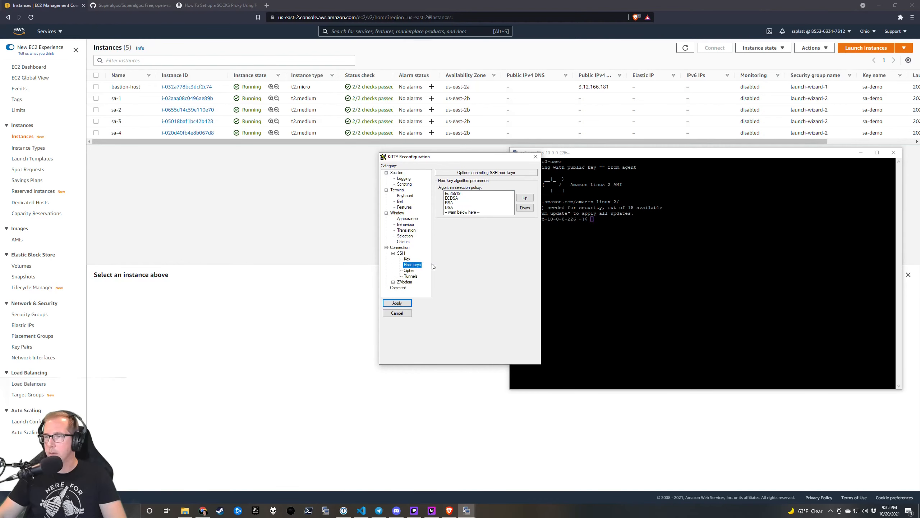
click(394, 283)
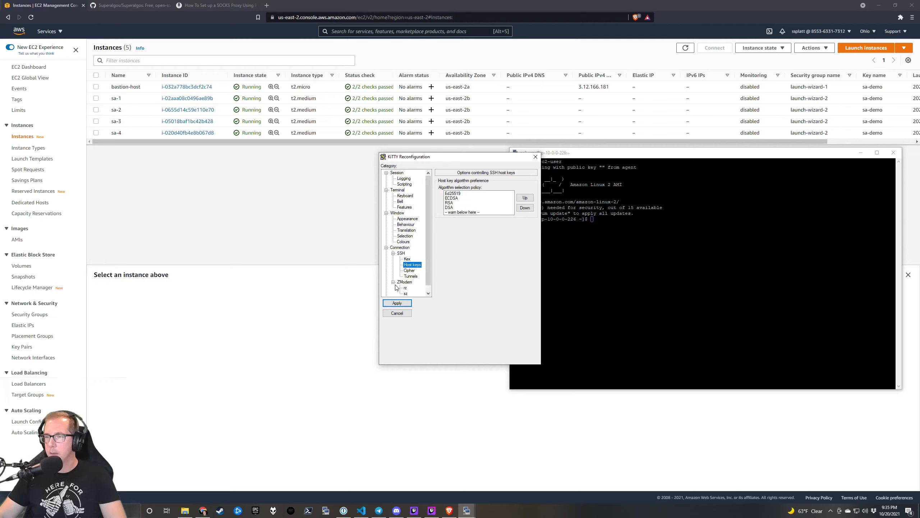
click(393, 283)
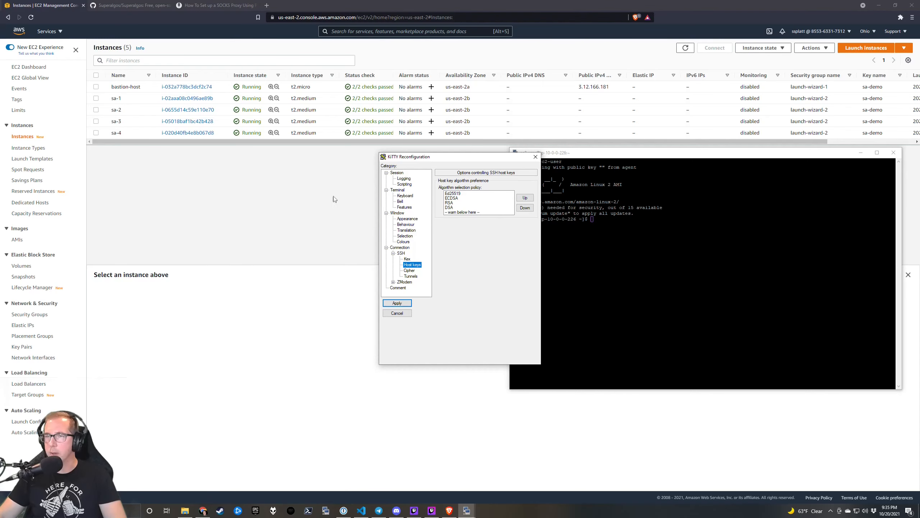
click(219, 7)
Search 'putty ssh agent forward' and read How-To Geek's Enable SSH Agent forwarding section.
click(300, 17)
text(putty s)
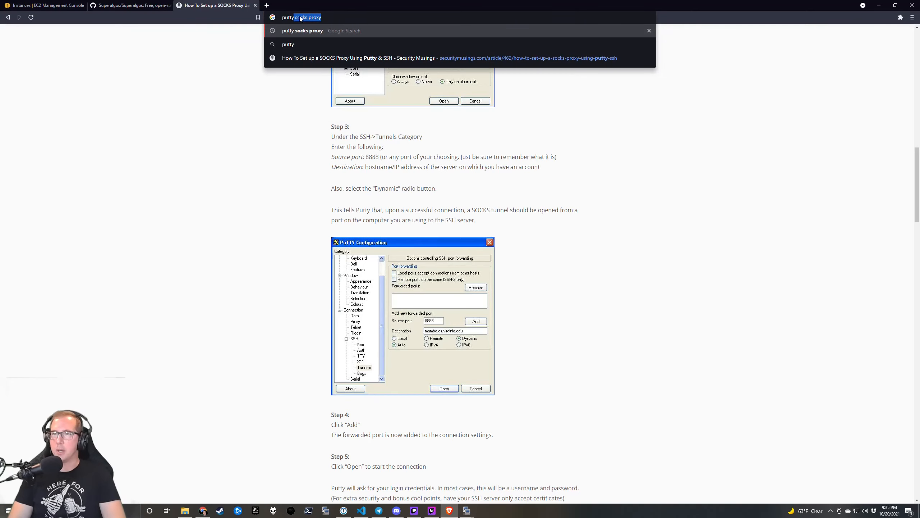
text(sh agen)
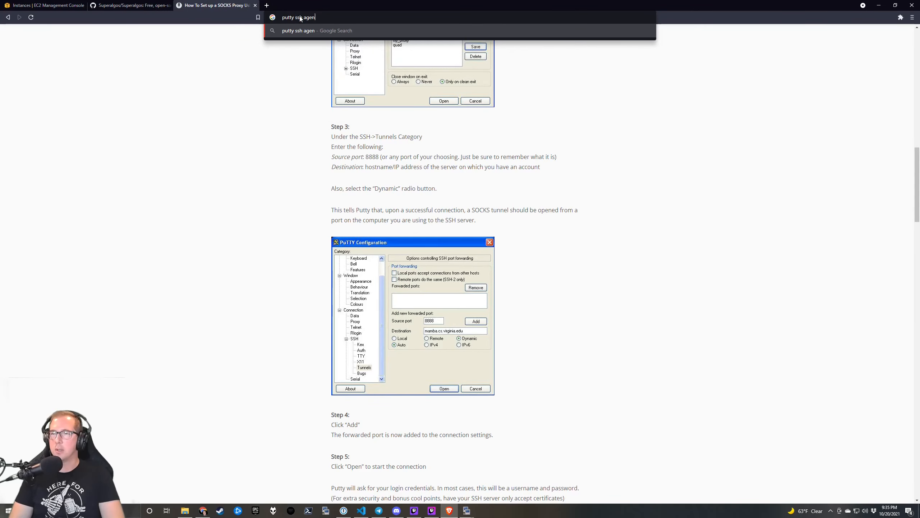
text(t forward)
key(Return)
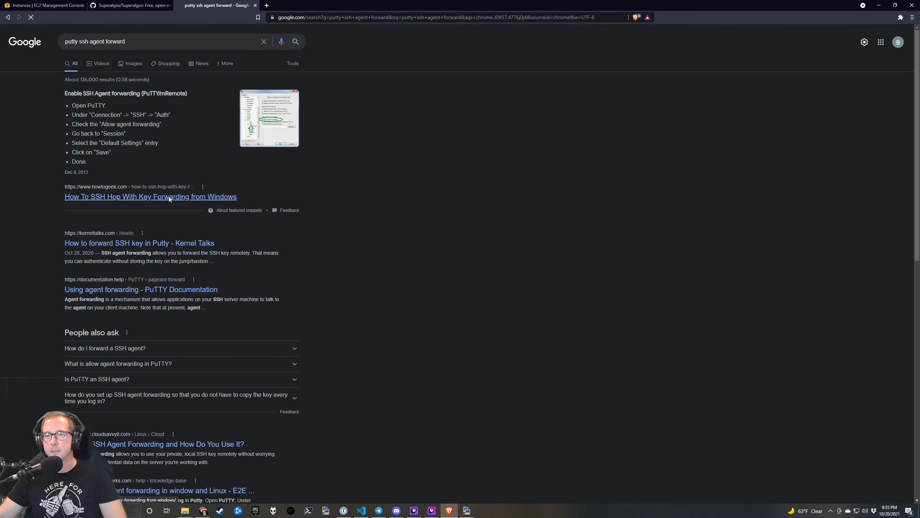
click(168, 199)
scroll(342, 184, down, 8)
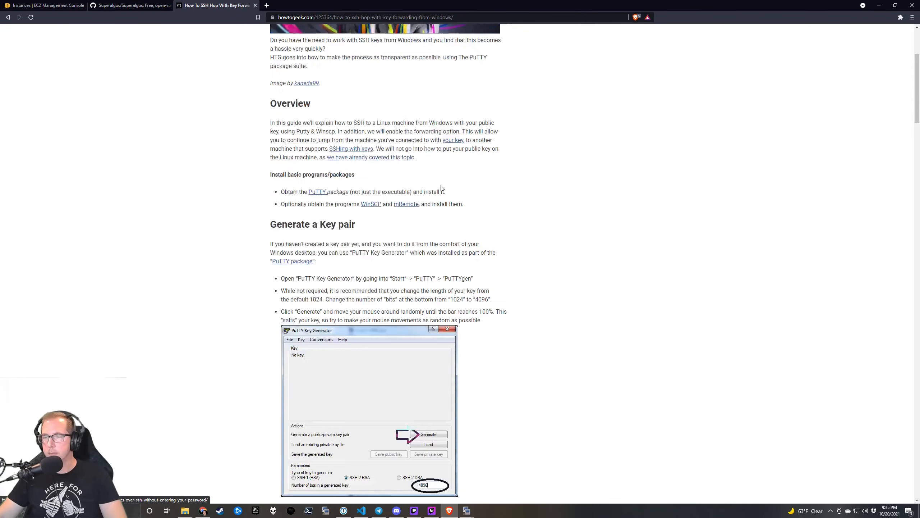
scroll(443, 188, down, 12)
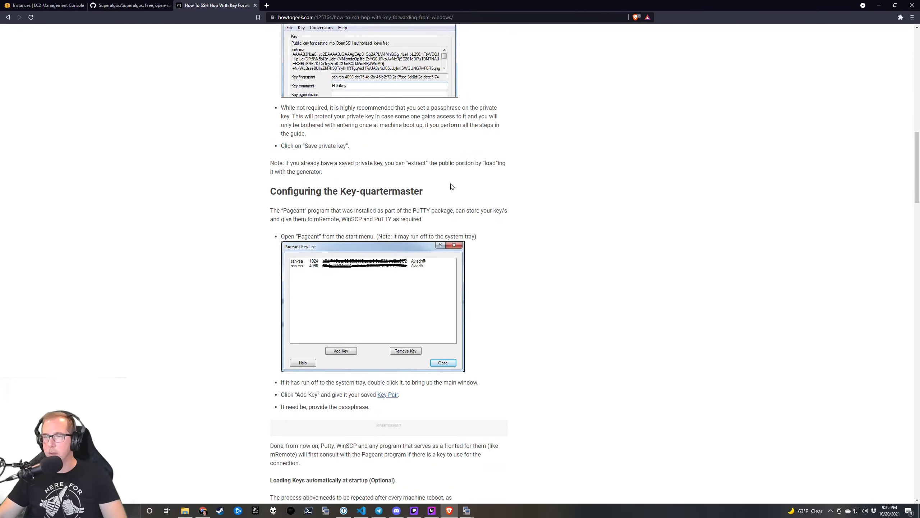
scroll(452, 186, down, 4)
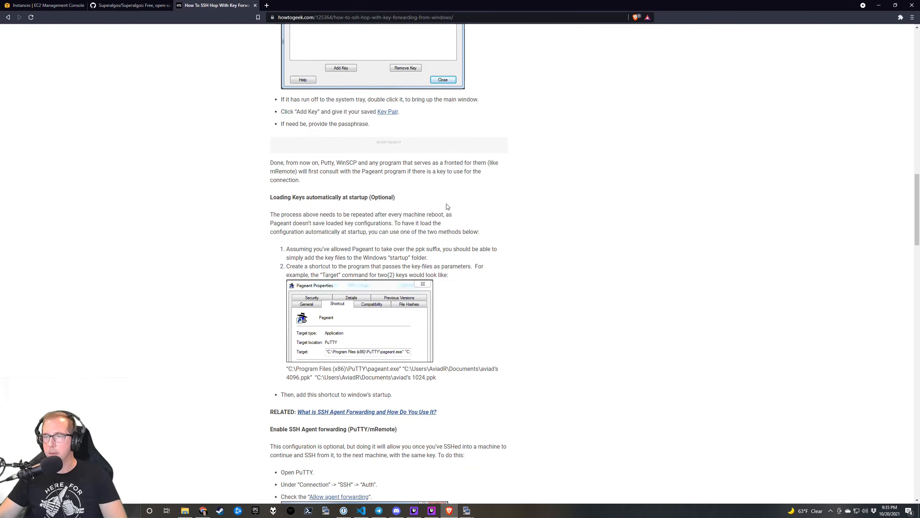
scroll(409, 205, down, 9)
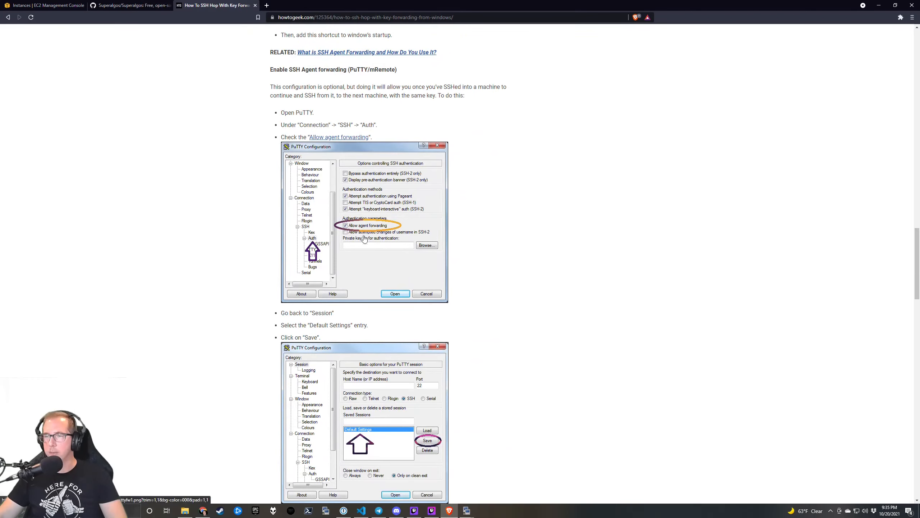
Close the old ec2-user KiTTY terminal session without changing its settings.
mouse_move(467, 511)
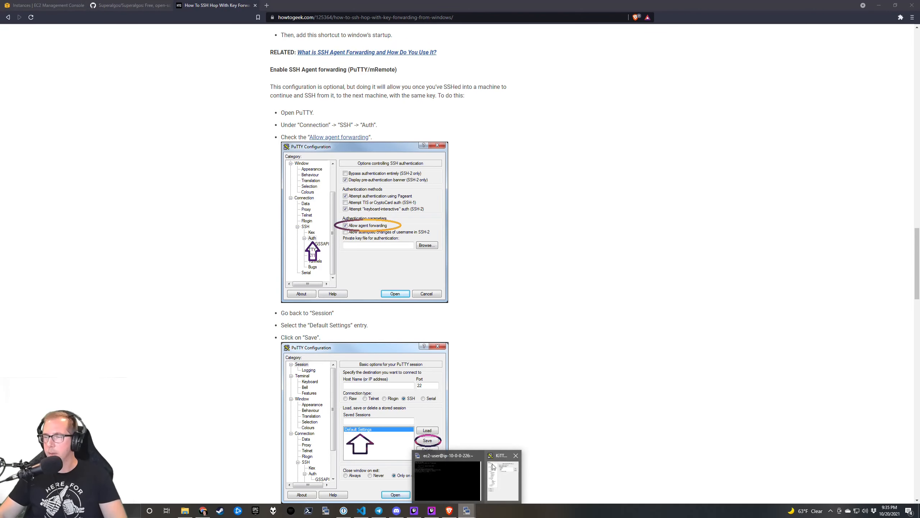
click(507, 471)
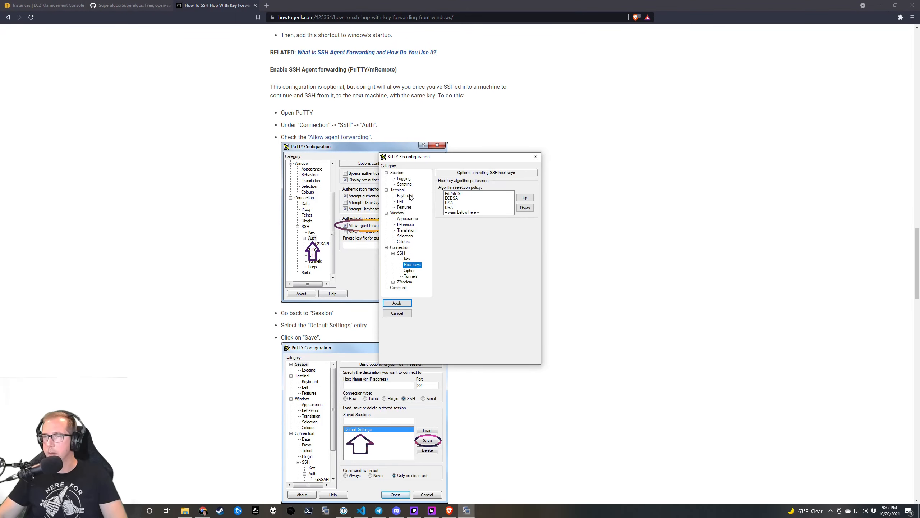
click(406, 311)
click(474, 513)
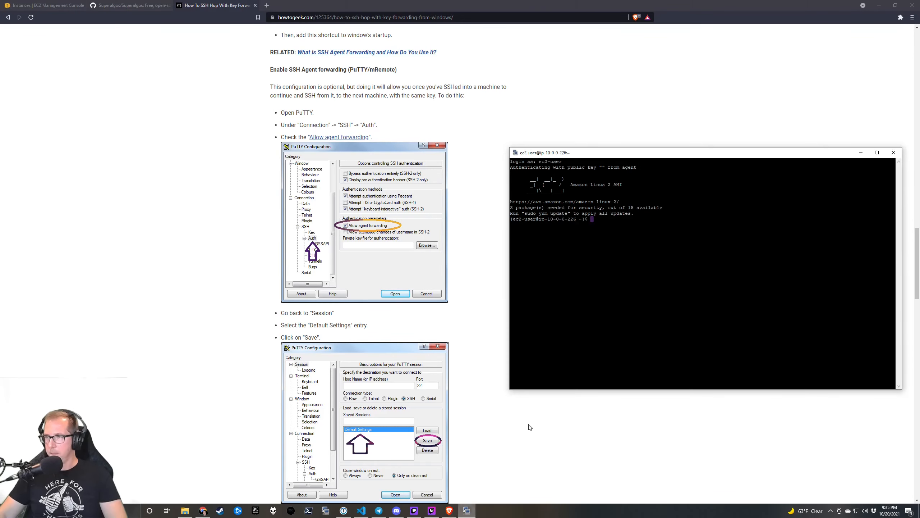
click(894, 152)
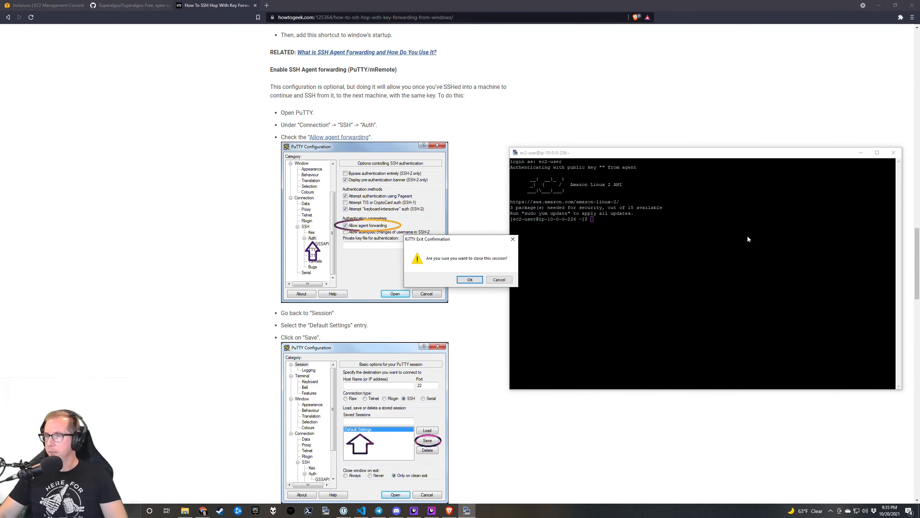
click(469, 280)
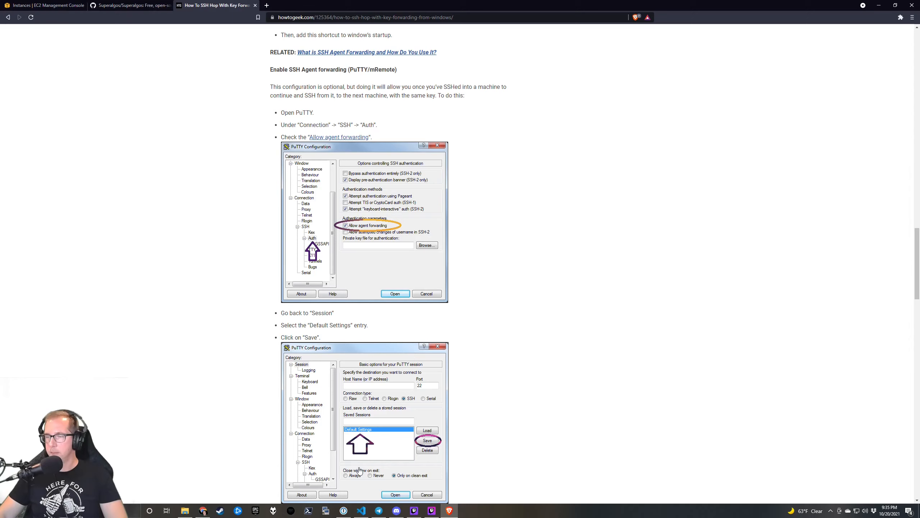
Save a new KiTTY session 'sa-demo-bastion' with the bastion host 3.12.166.181 from the EC2 console.
click(326, 511)
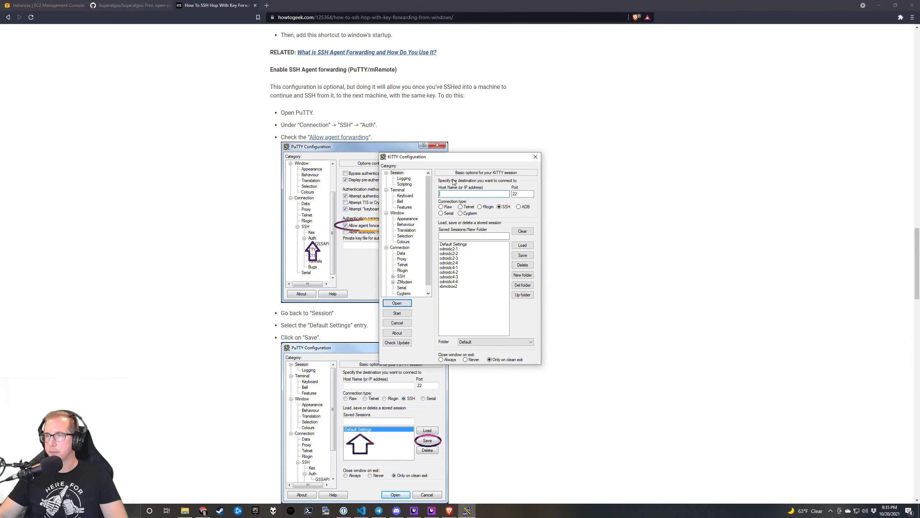
click(65, 5)
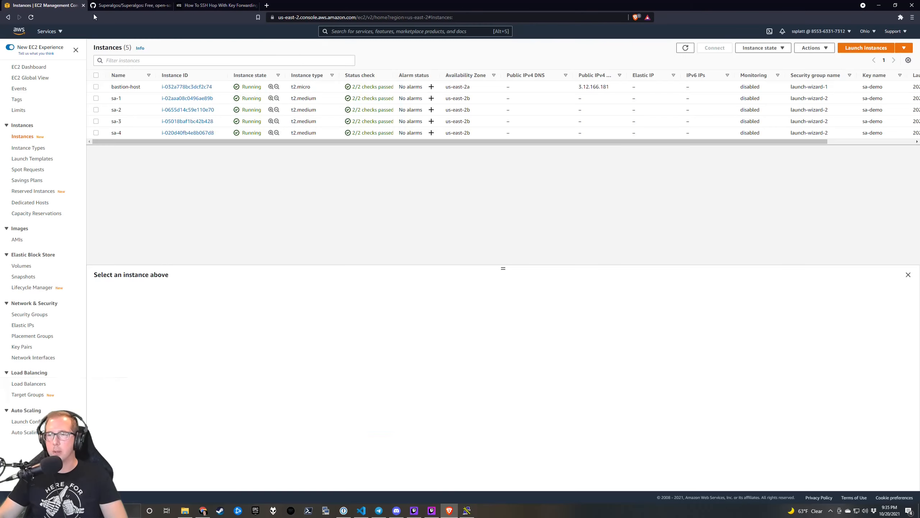
drag(612, 91, 575, 90)
key(ctrl+c)
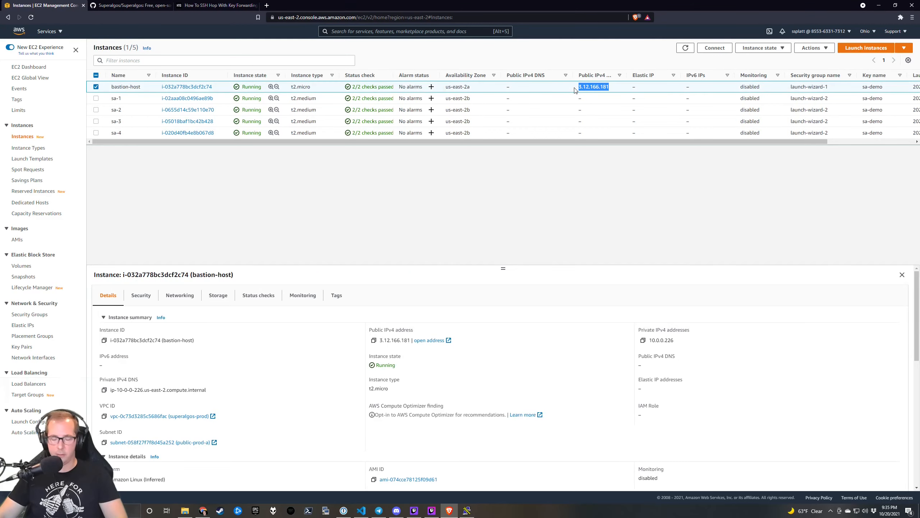
key(alt+Tab)
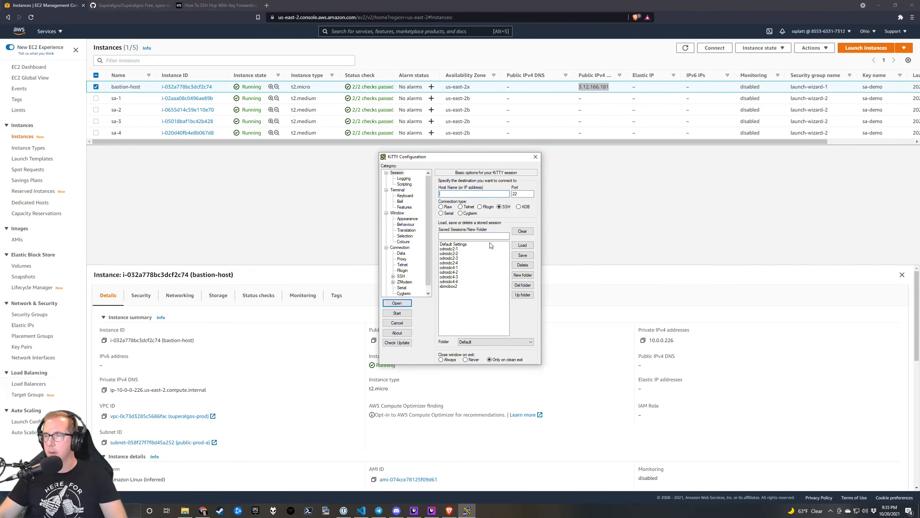
key(ctrl+v)
click(464, 235)
text(sa)
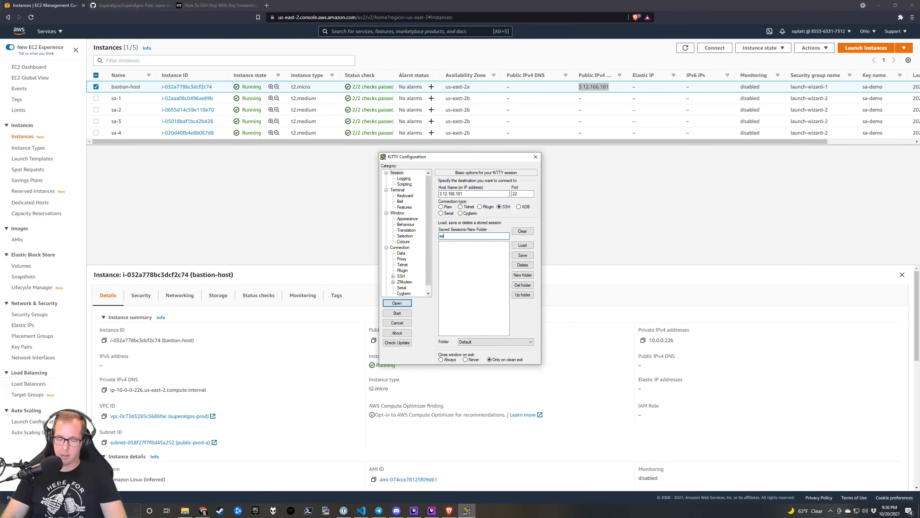
text(-demo-bastion)
click(522, 255)
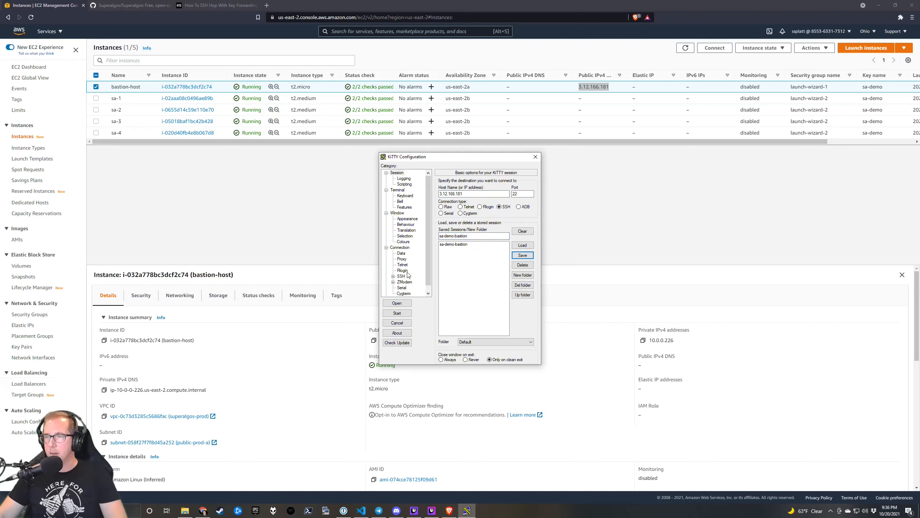
scroll(406, 260, down, 1)
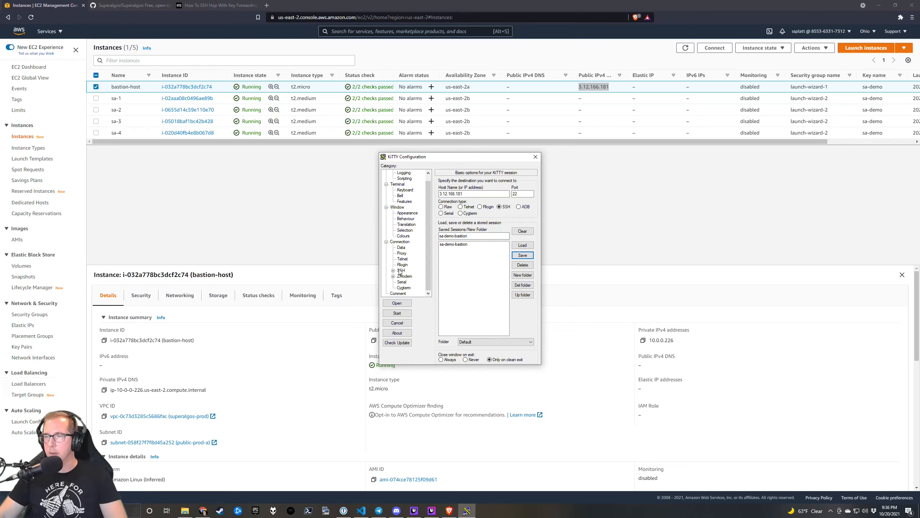
Add a dynamic SSH tunnel on source port 1337 (D1337) with agent authentication enabled.
click(394, 270)
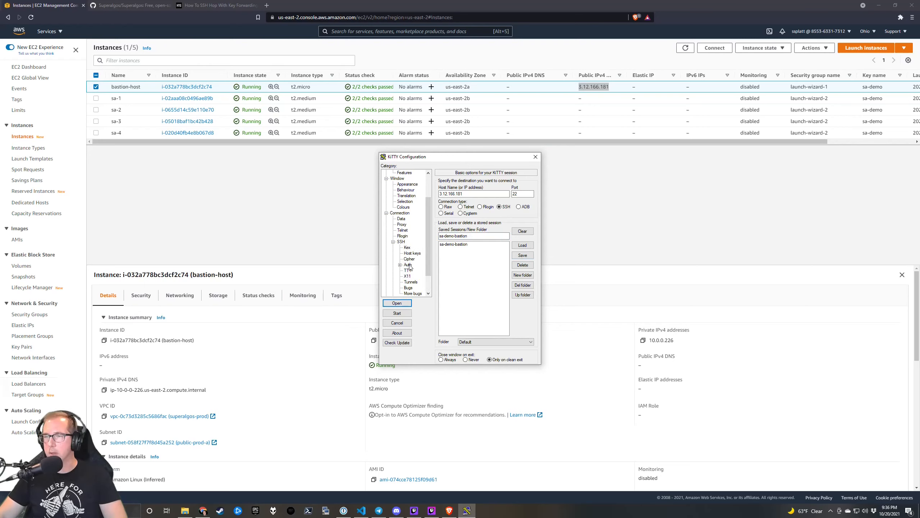
click(408, 265)
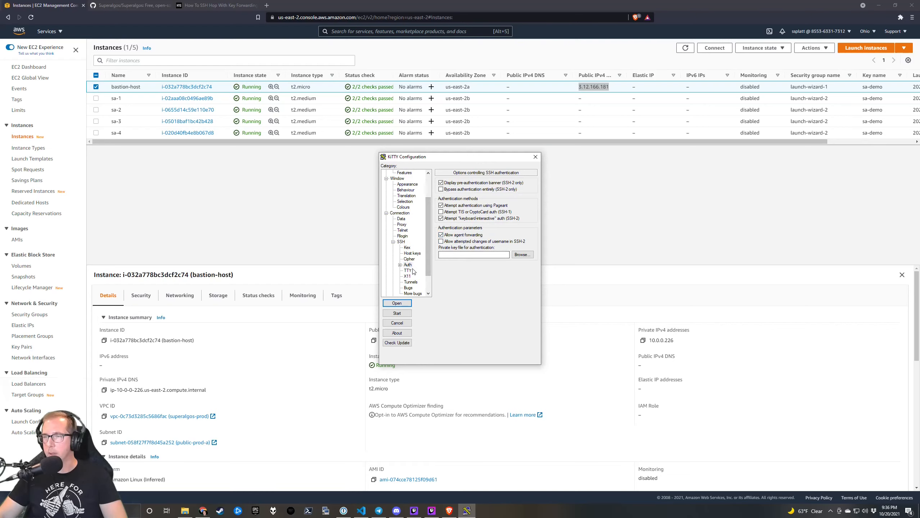
click(411, 282)
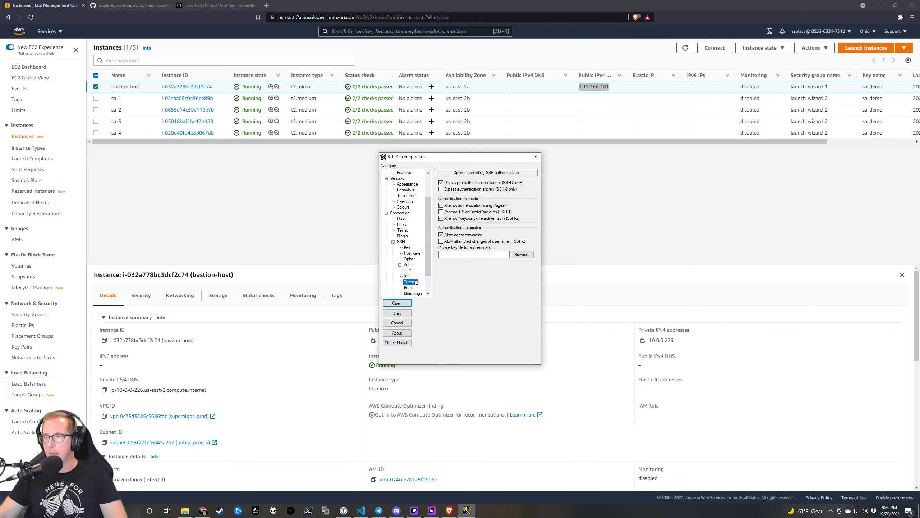
click(481, 277)
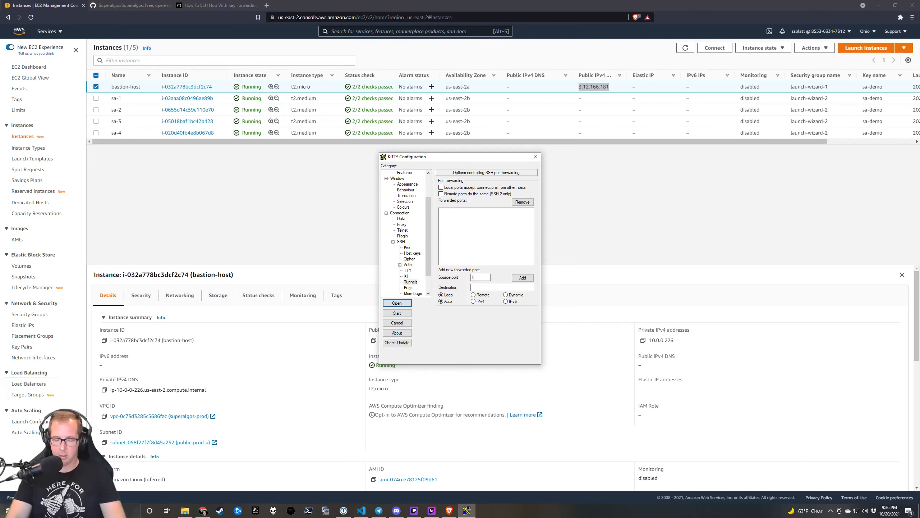
text(1337)
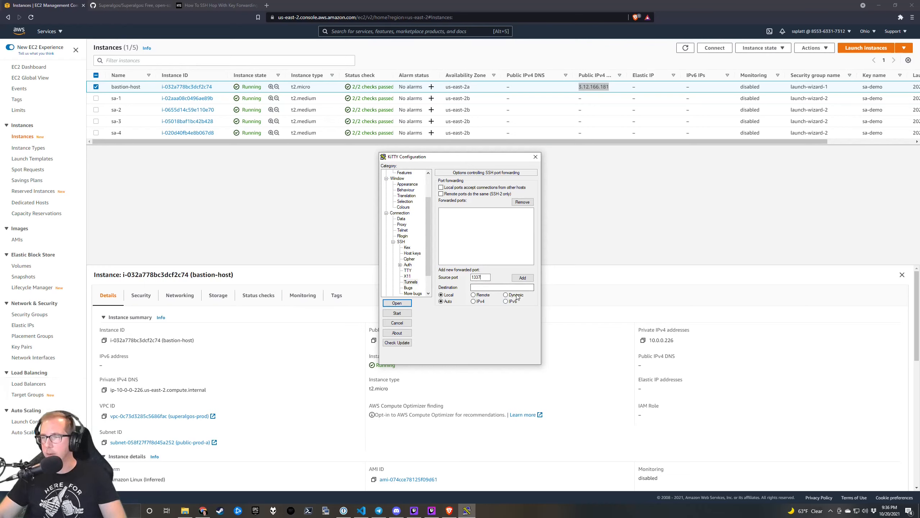
click(514, 294)
click(522, 278)
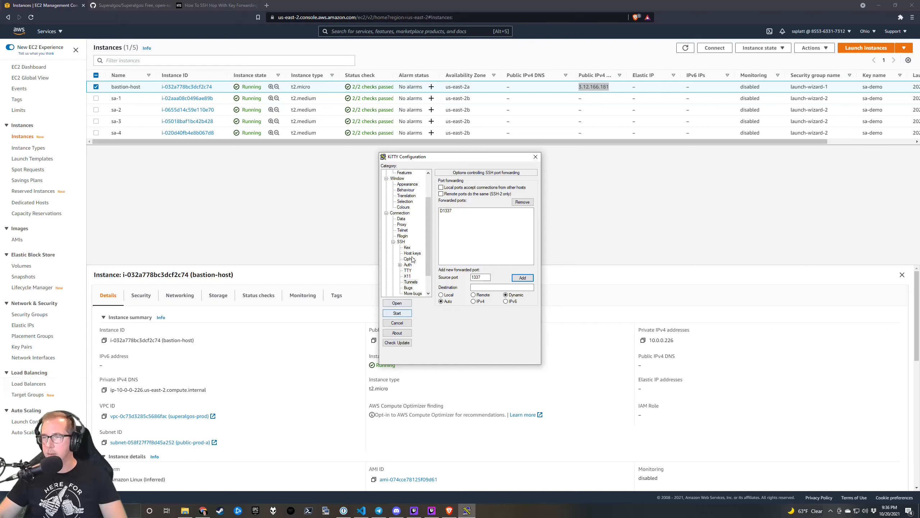
Save the tunnel settings into the sa-demo-bastion session.
scroll(410, 183, up, 2)
click(397, 174)
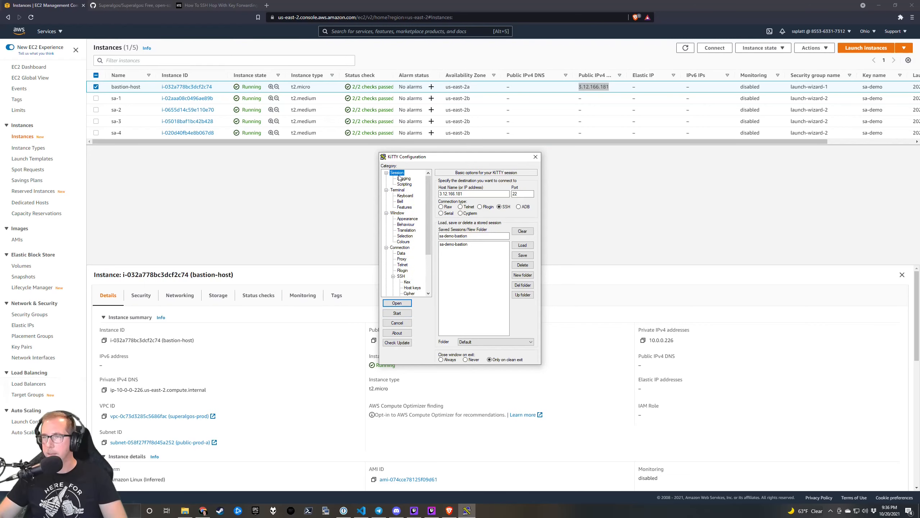
click(454, 244)
click(522, 255)
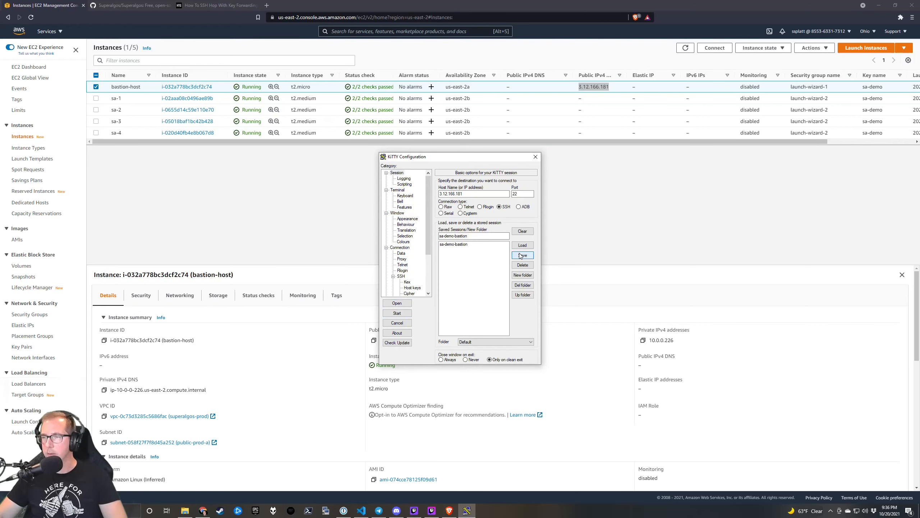
Connect to the bastion host and position its terminal beside the instances table.
click(407, 305)
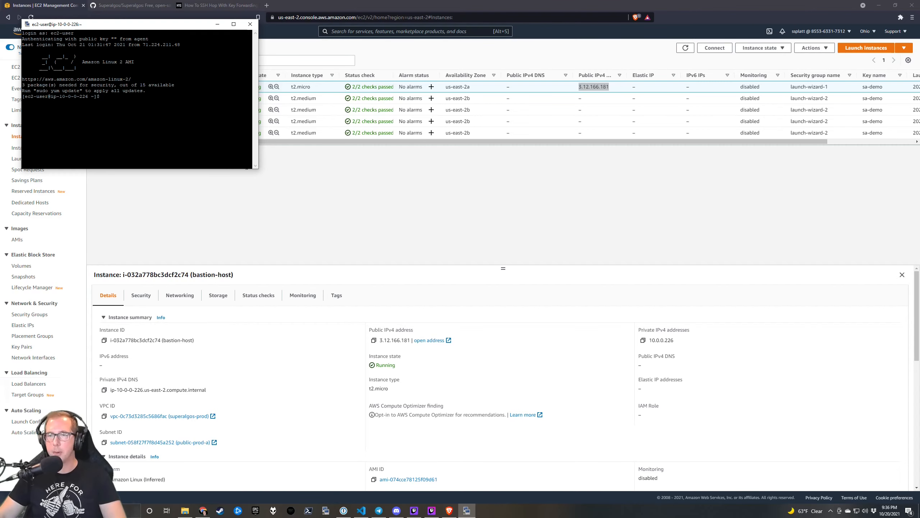
drag(256, 169, 408, 255)
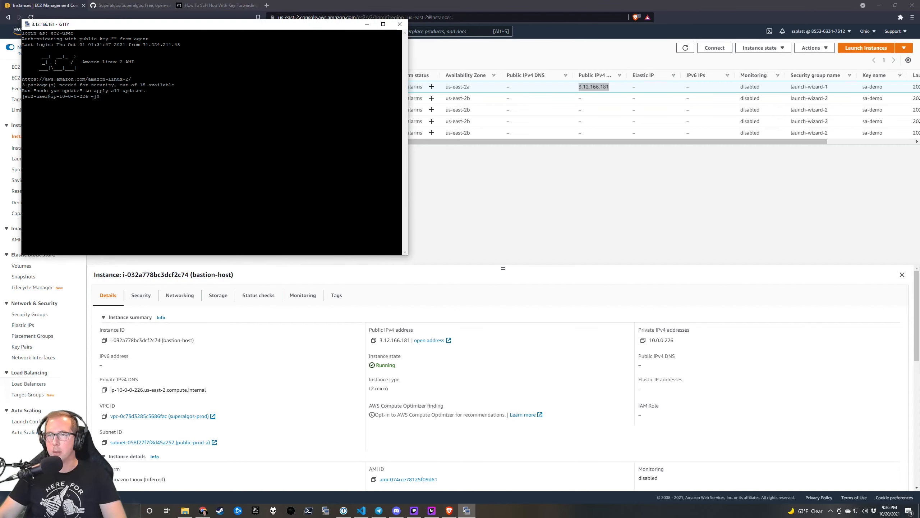
drag(248, 32, 755, 65)
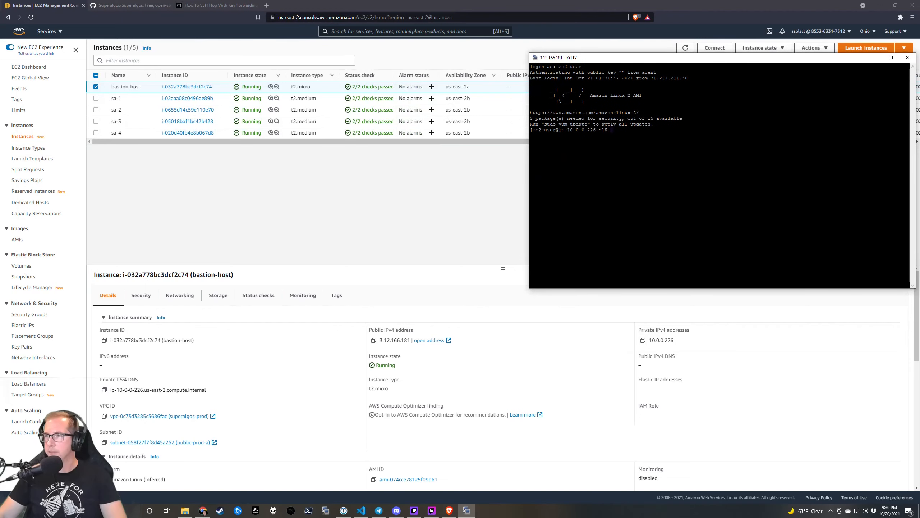
drag(617, 57, 605, 147)
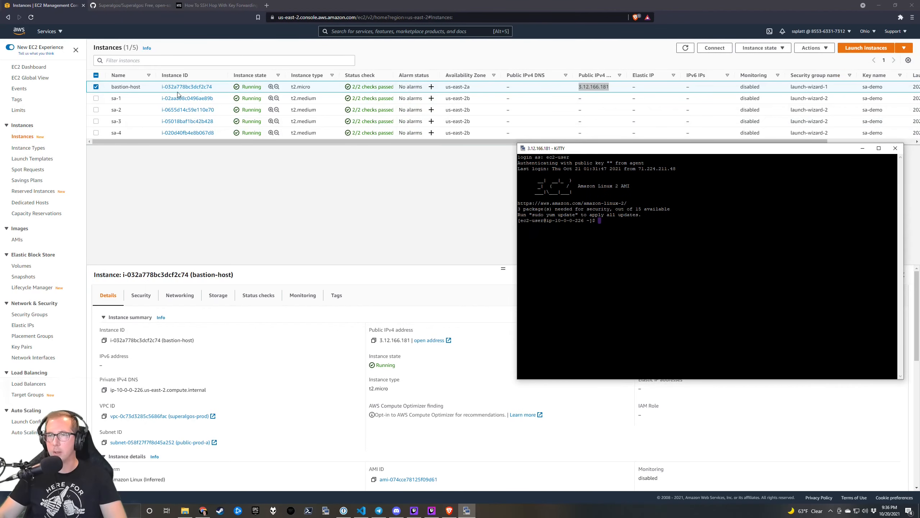
SSH from the bastion to sa-1 at 10.0.11.26 and accept its host key.
click(125, 97)
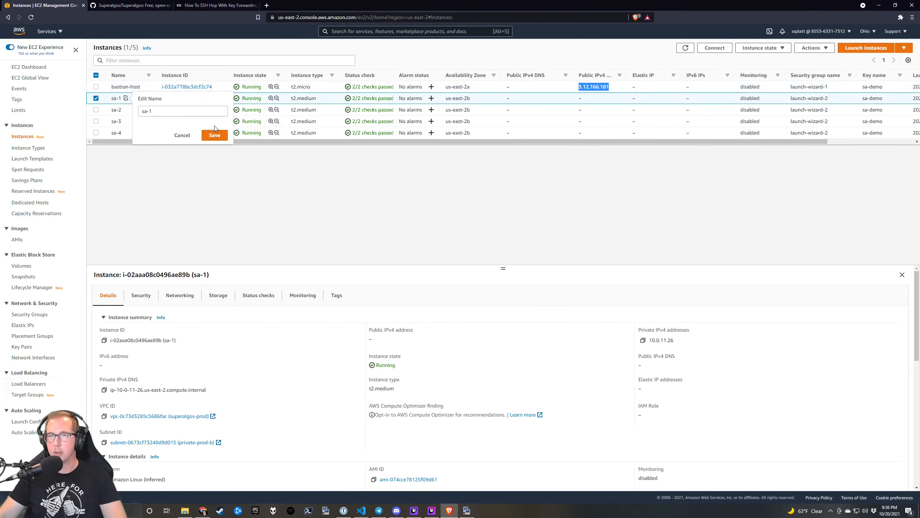
click(182, 134)
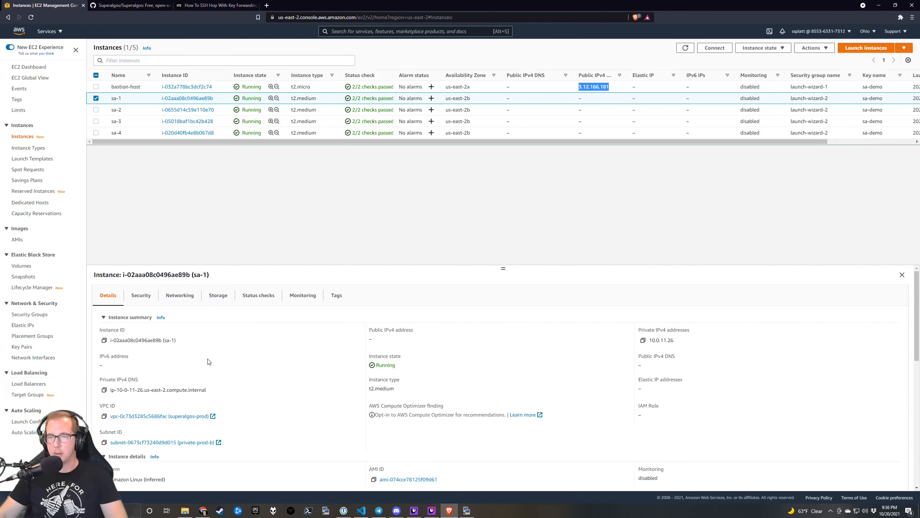
click(643, 340)
key(alt+Tab)
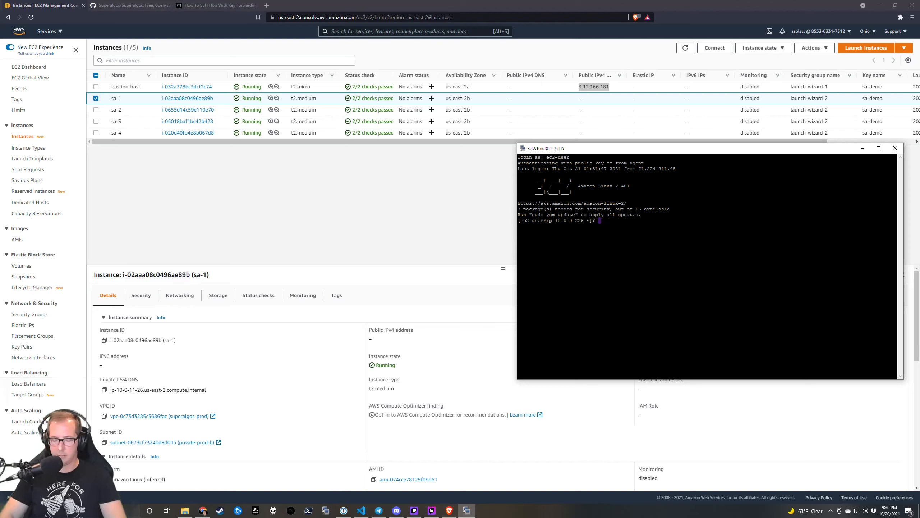
text(ssh )
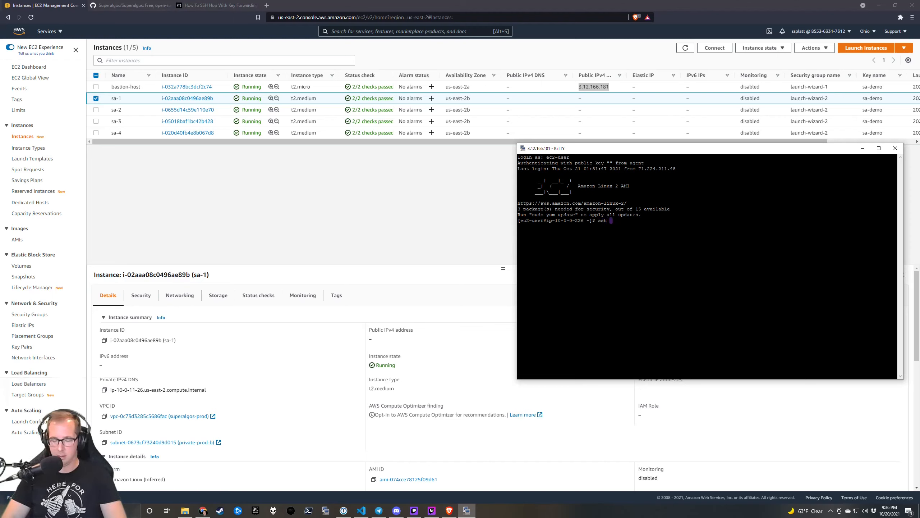
text(ec)
key(BackSpace)
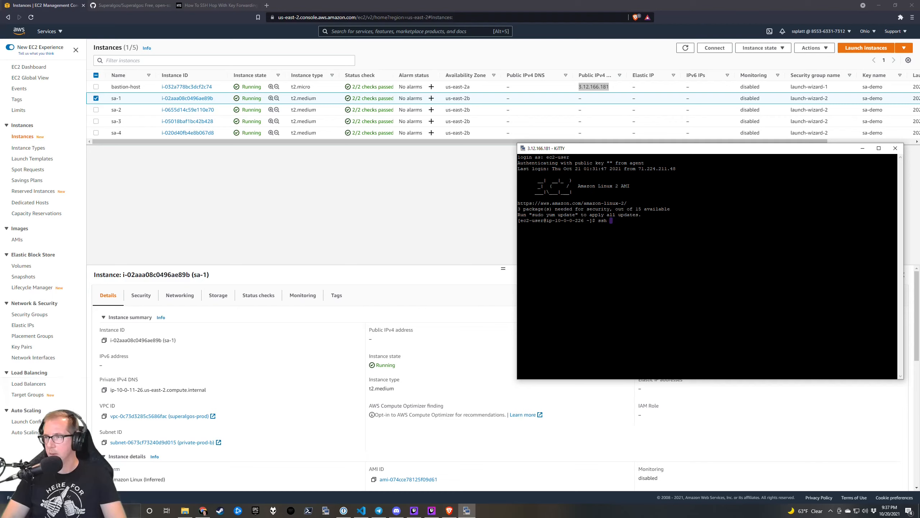
text(10.0.11.26)
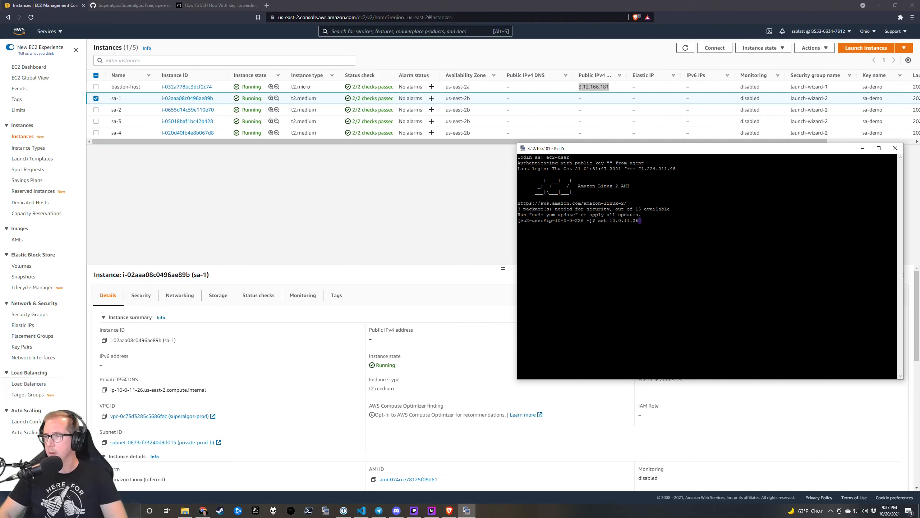
text(yes)
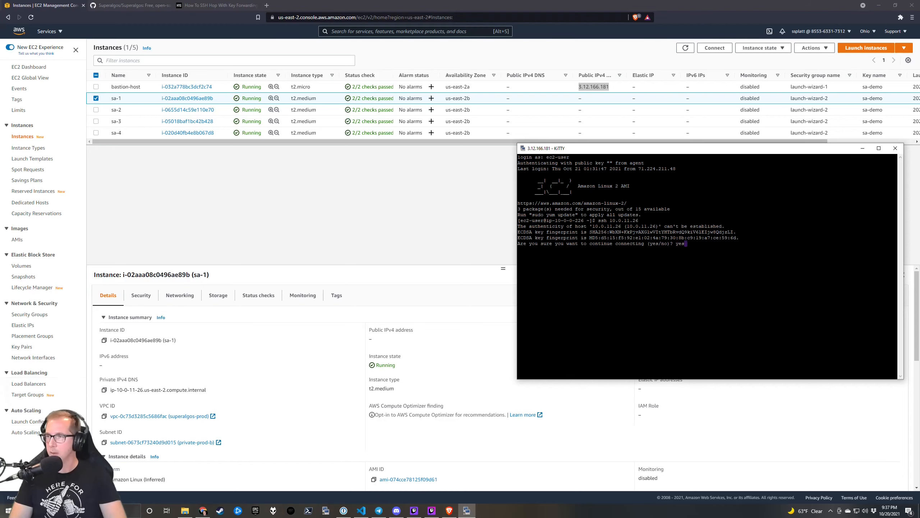
key(Return)
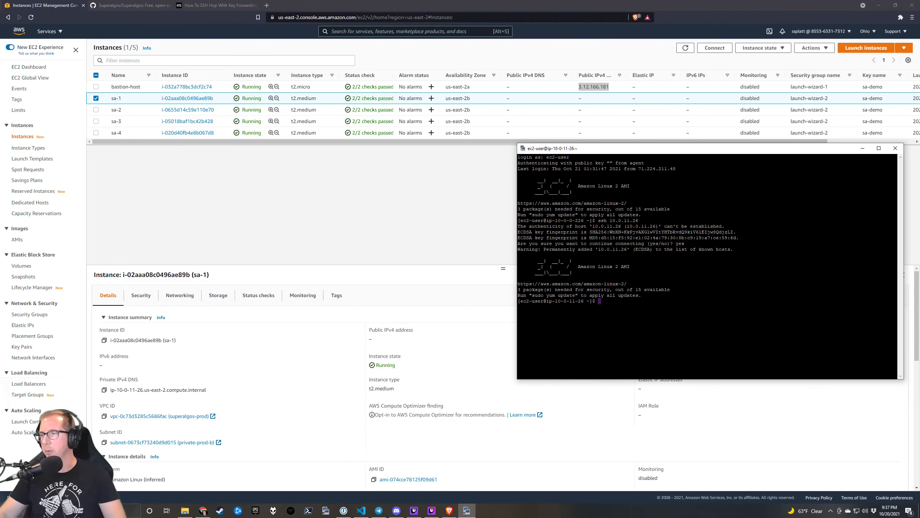
drag(635, 149, 653, 23)
Duplicate the bastion session and SSH to sa-2 at 10.0.11.207, accepting its host key.
right_click(653, 24)
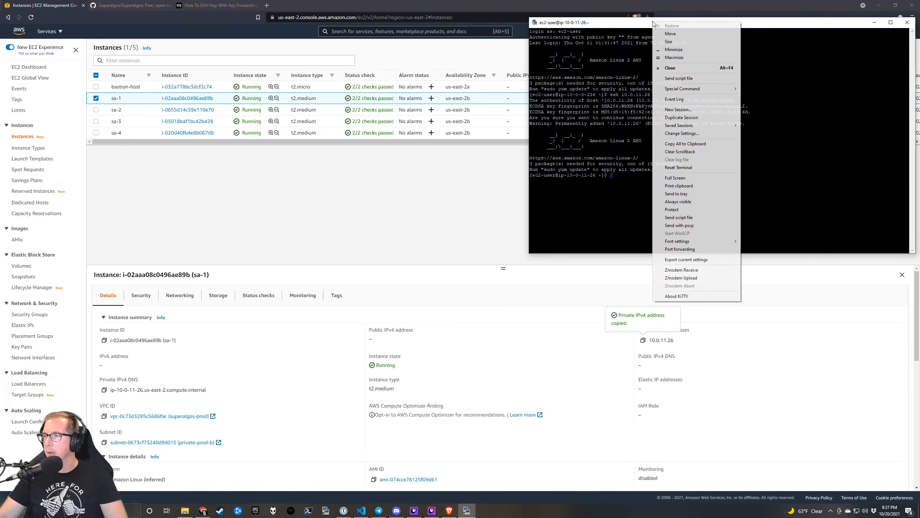
click(682, 117)
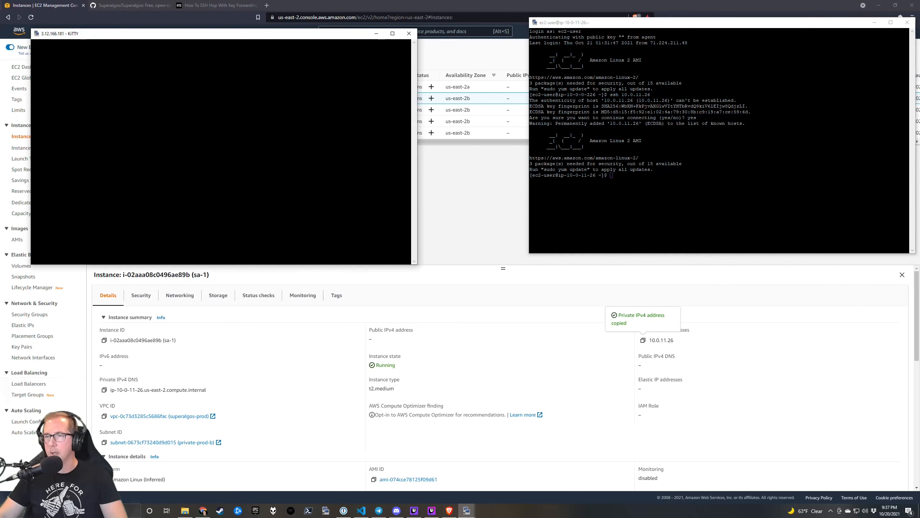
drag(201, 39, 306, 34)
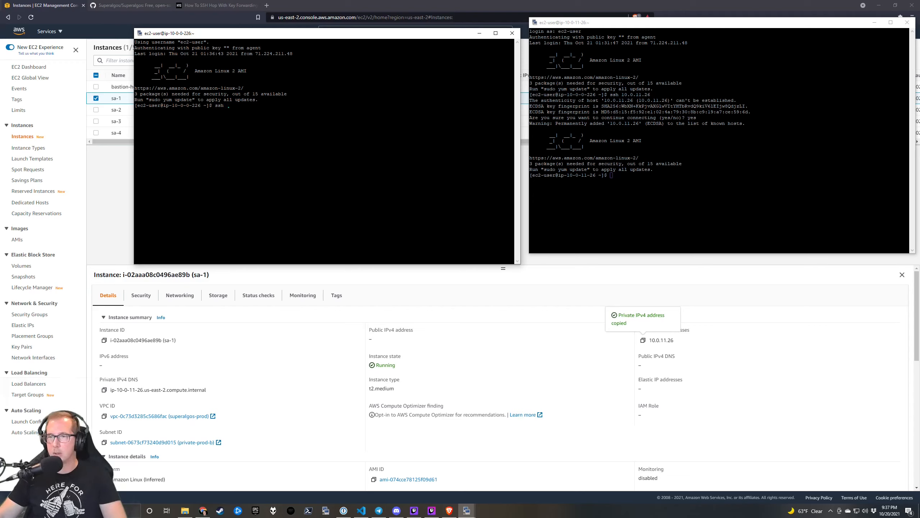
click(553, 357)
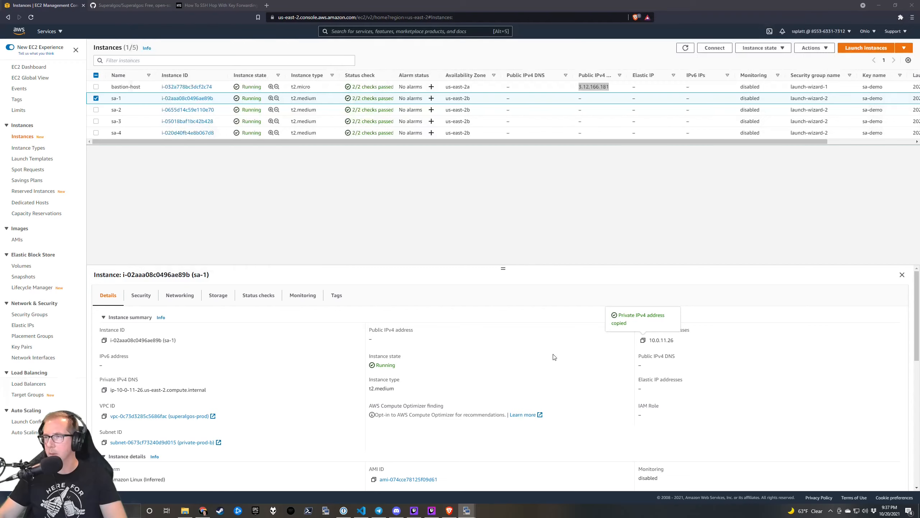
click(133, 110)
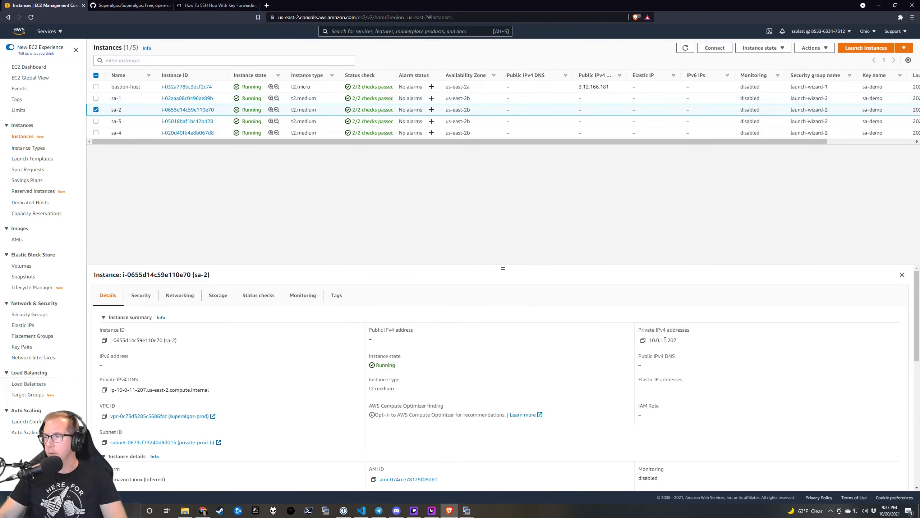
click(640, 342)
key(alt+Tab)
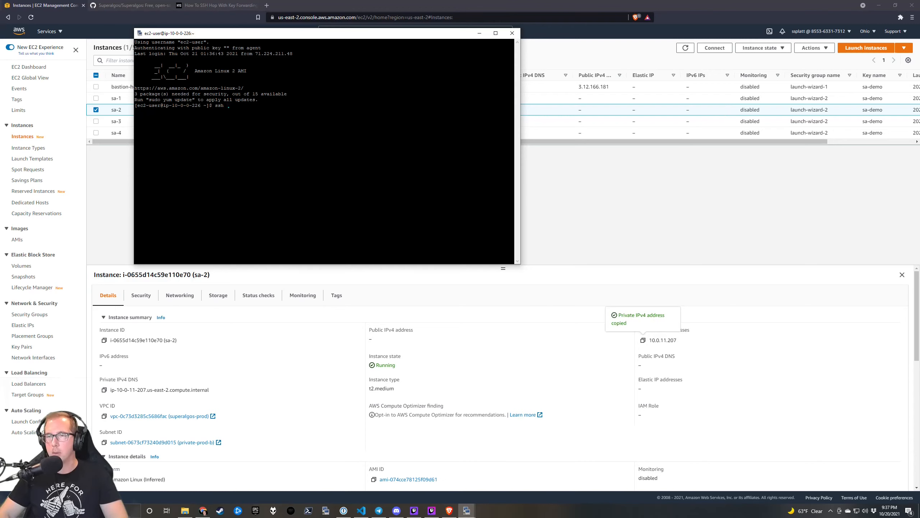
key(shift+Insert)
key(Return)
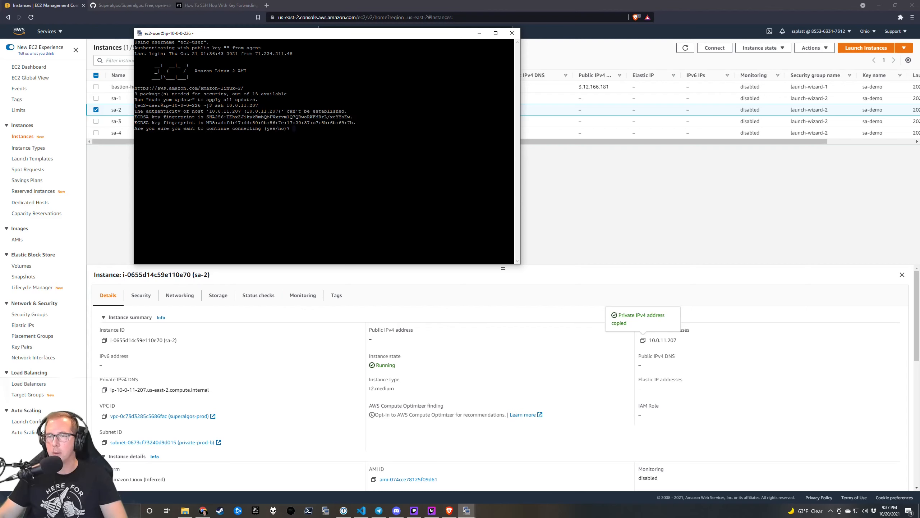
text(yes)
key(Return)
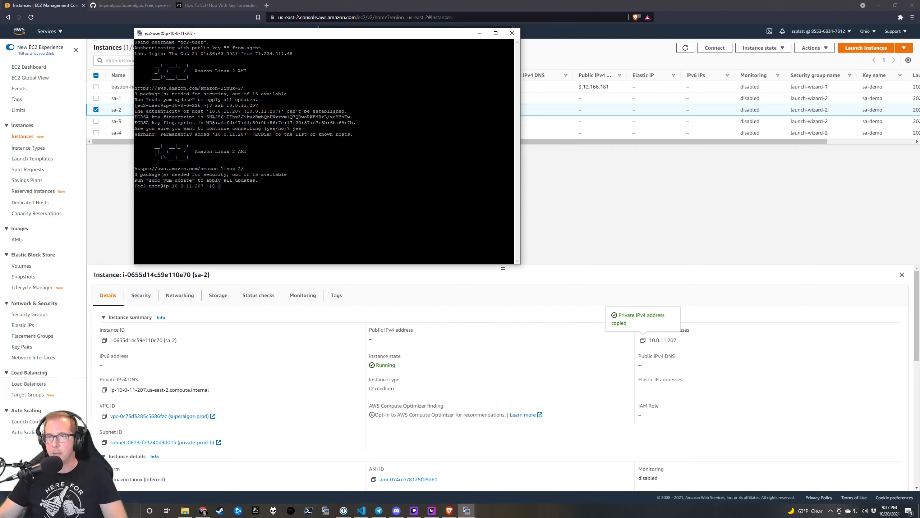
Start a third duplicate bastion session placed at the lower left.
right_click(266, 36)
click(328, 132)
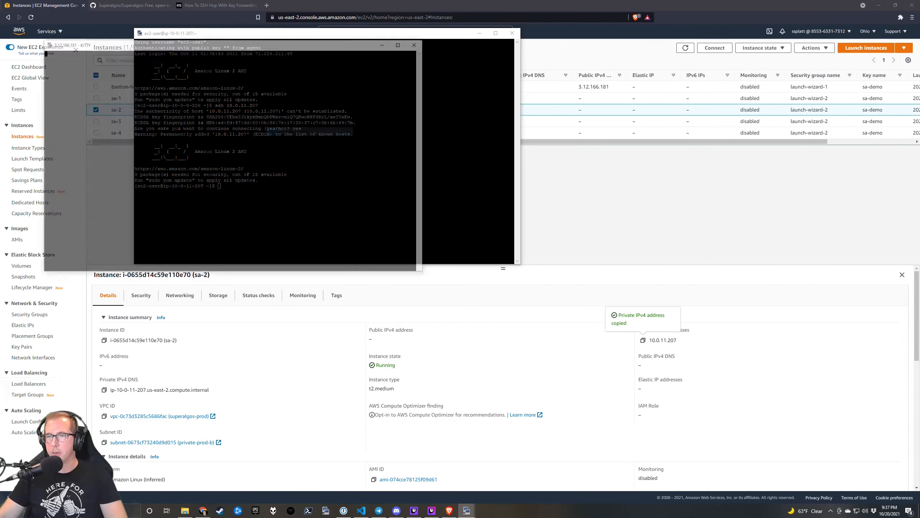
drag(228, 43, 203, 244)
SSH from the third bastion session to sa-3 at 10.0.11.143, accepting its host key.
click(112, 121)
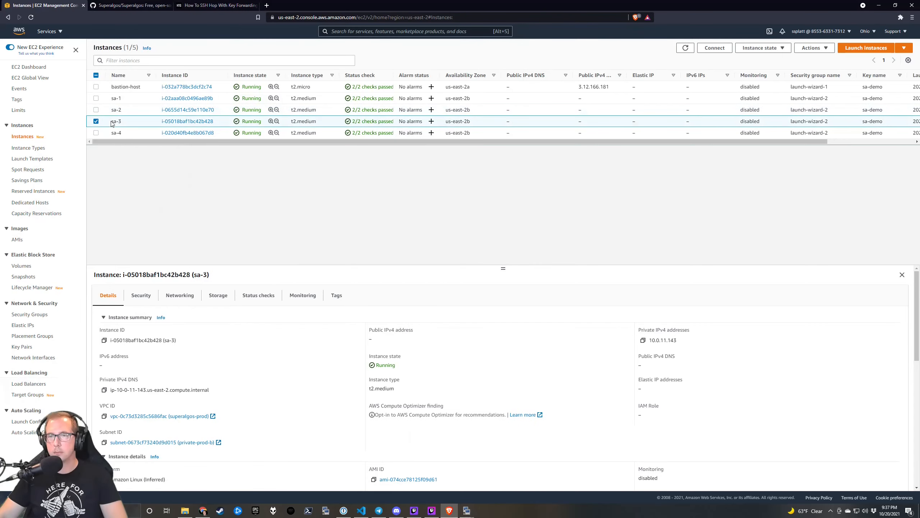
click(643, 339)
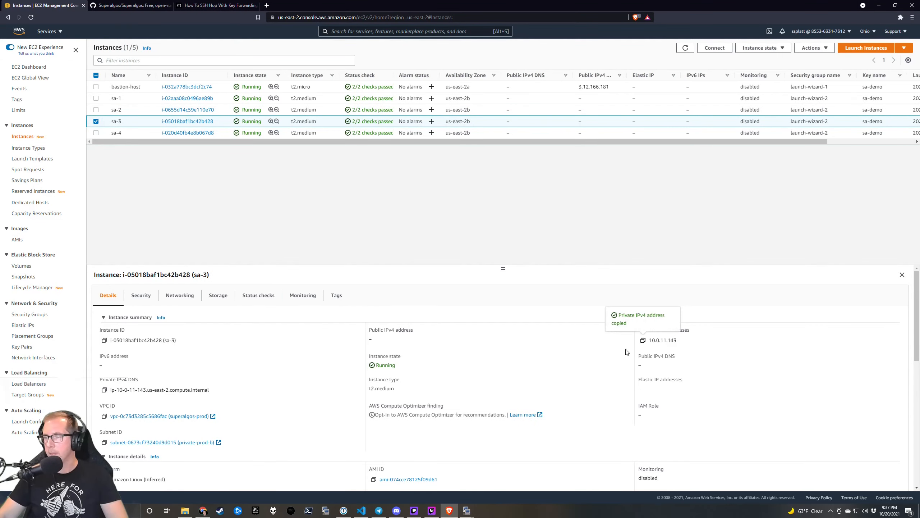
mouse_move(465, 510)
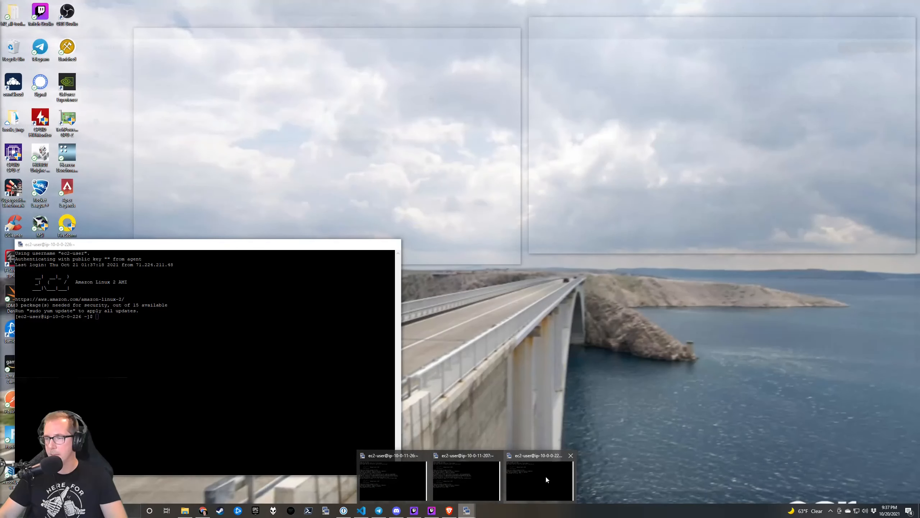
click(545, 478)
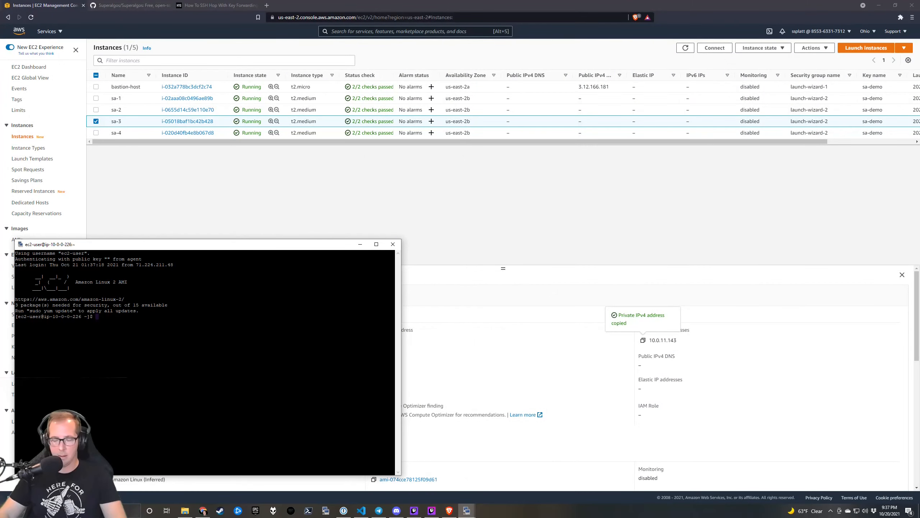
text(ssh)
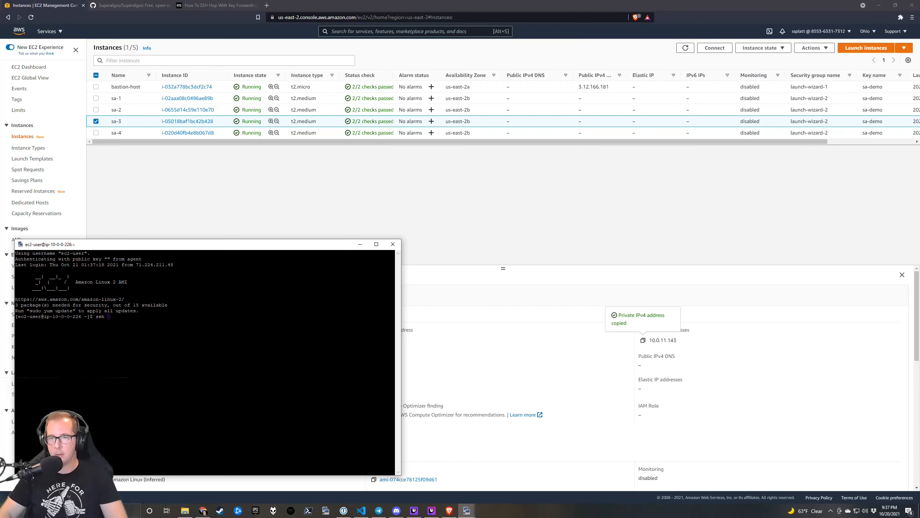
key(shift+Insert)
key(Return)
text(yes)
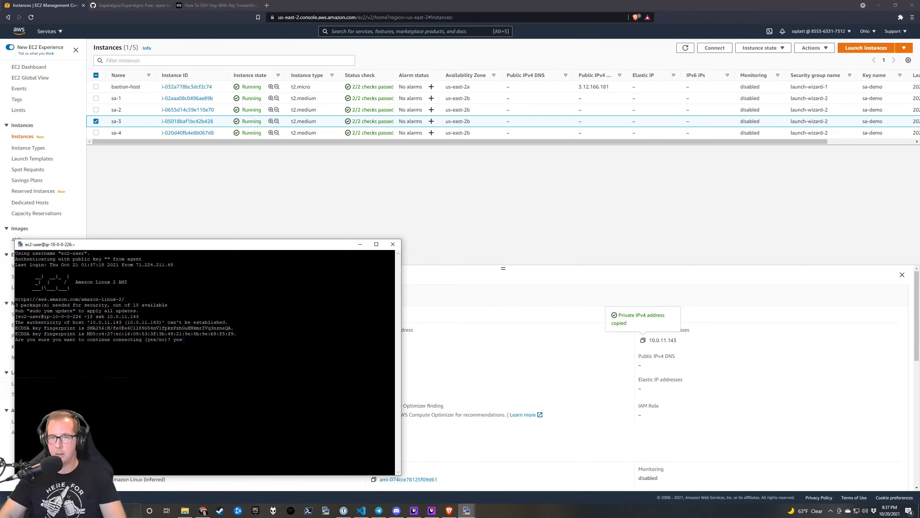
key(Return)
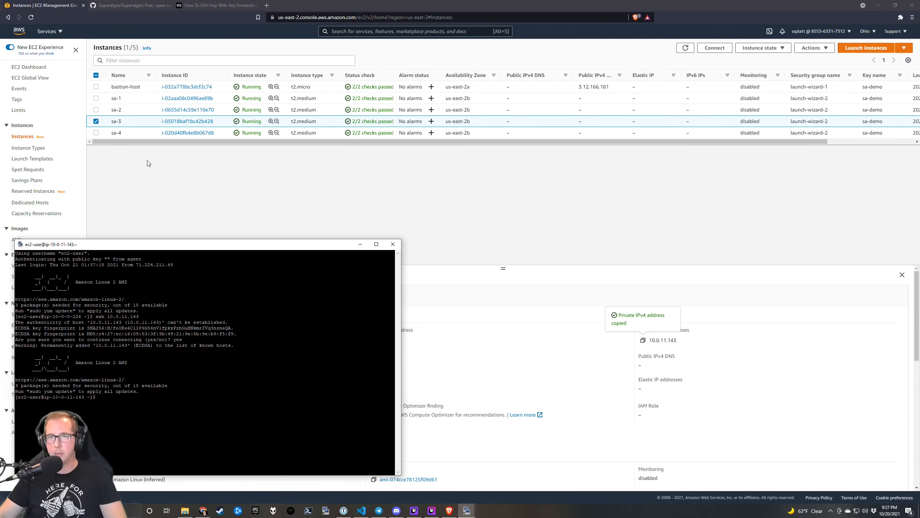
Open a fourth bastion session at lower right and SSH to sa-4 at 10.0.11.210.
click(130, 133)
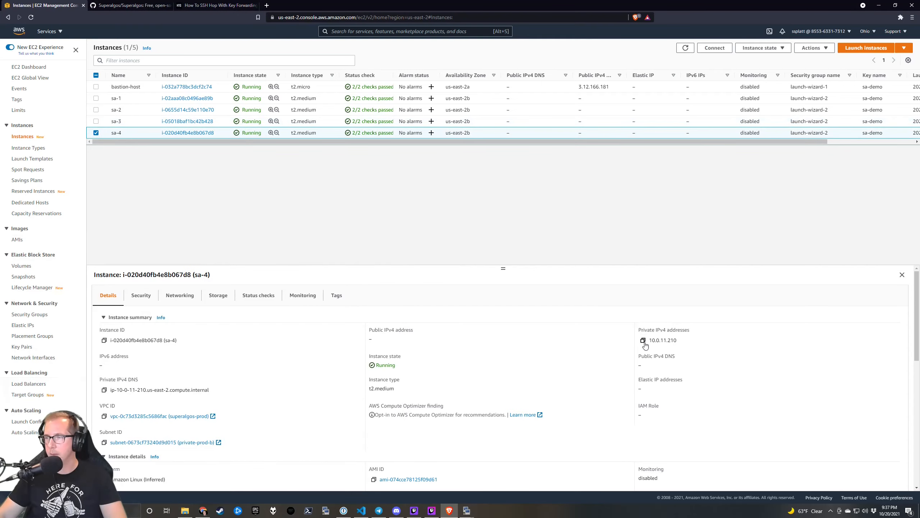
click(644, 340)
click(467, 510)
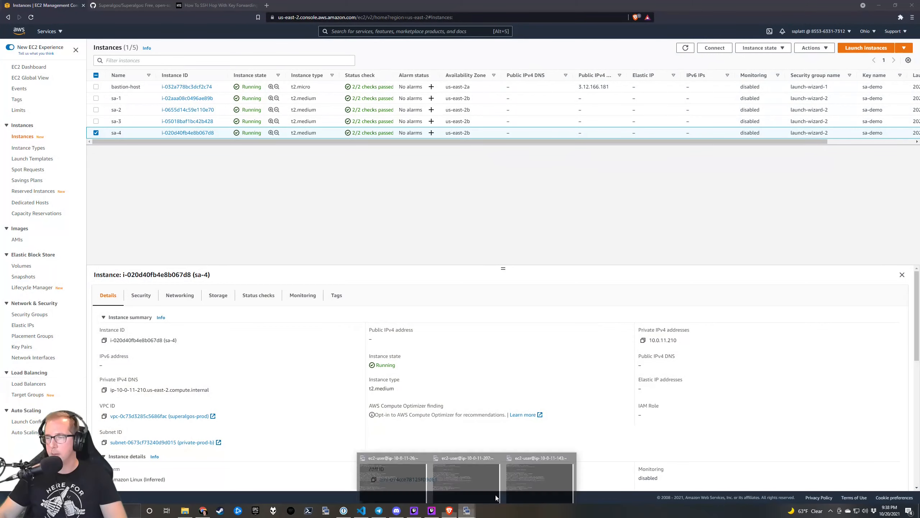
click(499, 469)
right_click(210, 247)
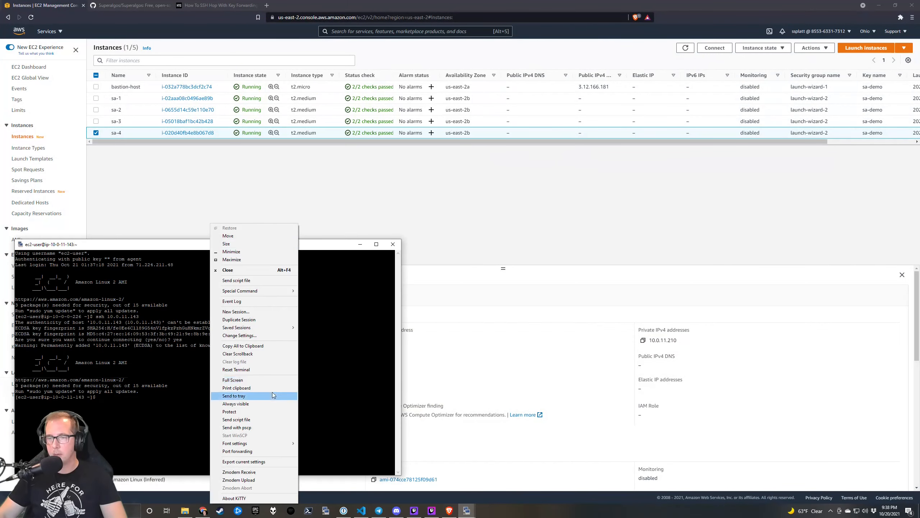
click(254, 319)
drag(244, 52, 652, 246)
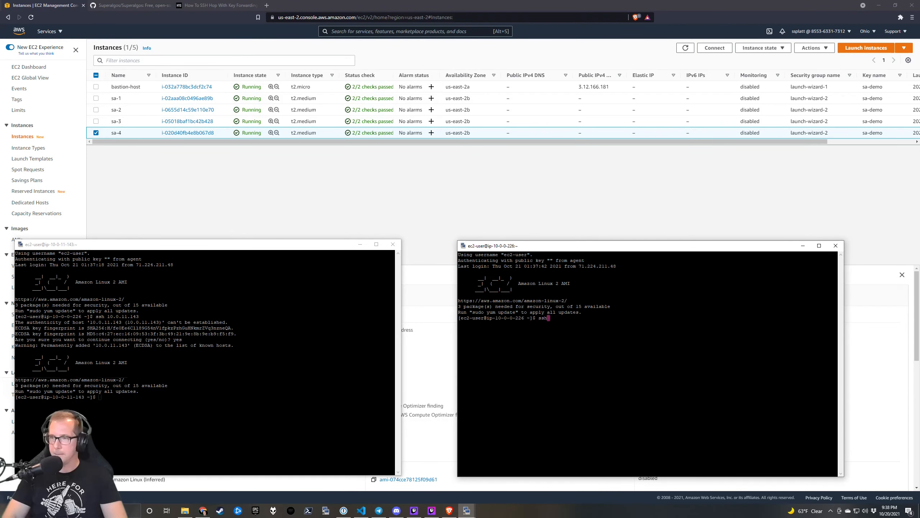
text(ssh 10.0.11.210)
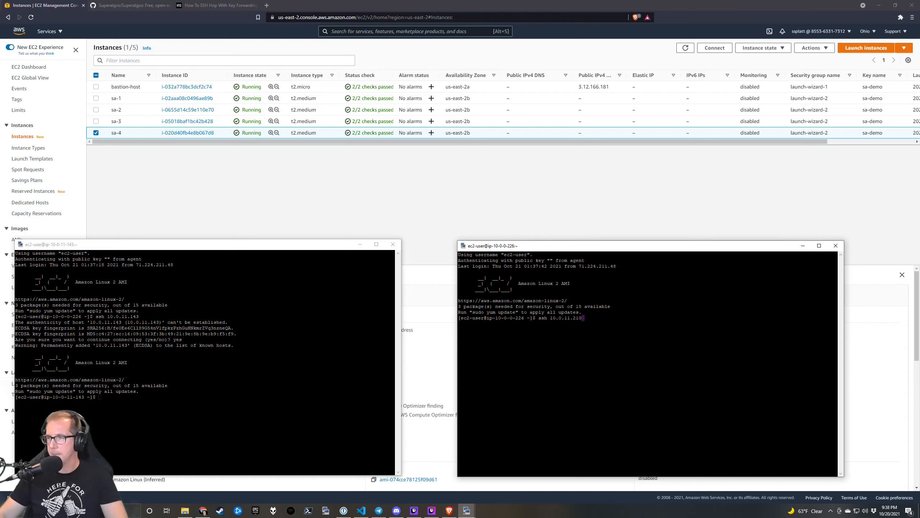
key(Return)
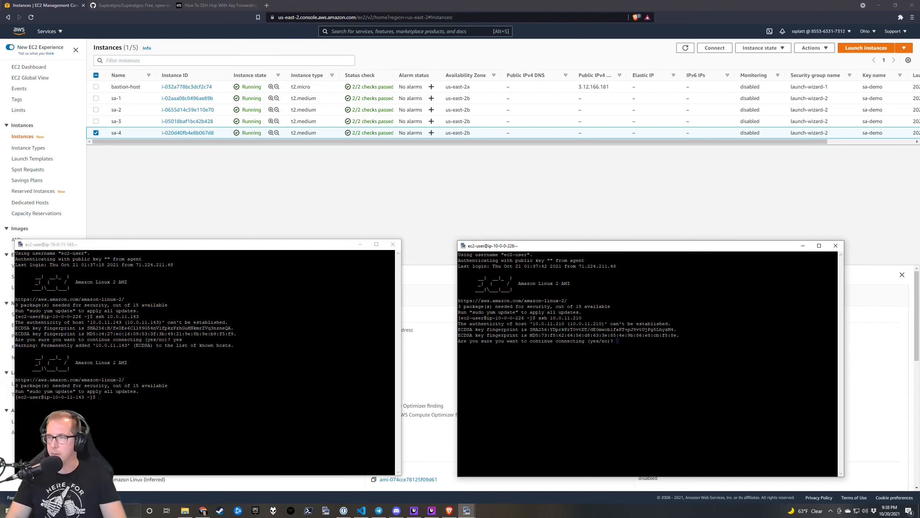
text(yes)
key(Return)
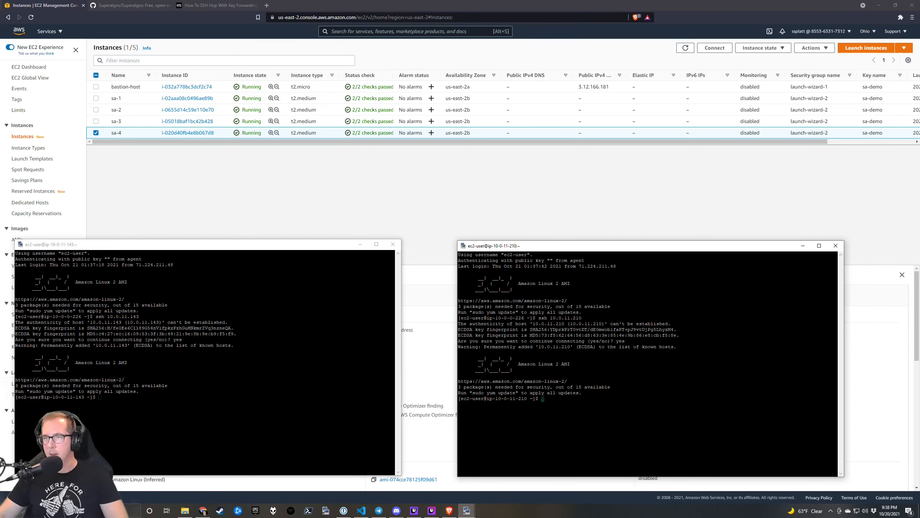
mouse_move(467, 510)
click(491, 495)
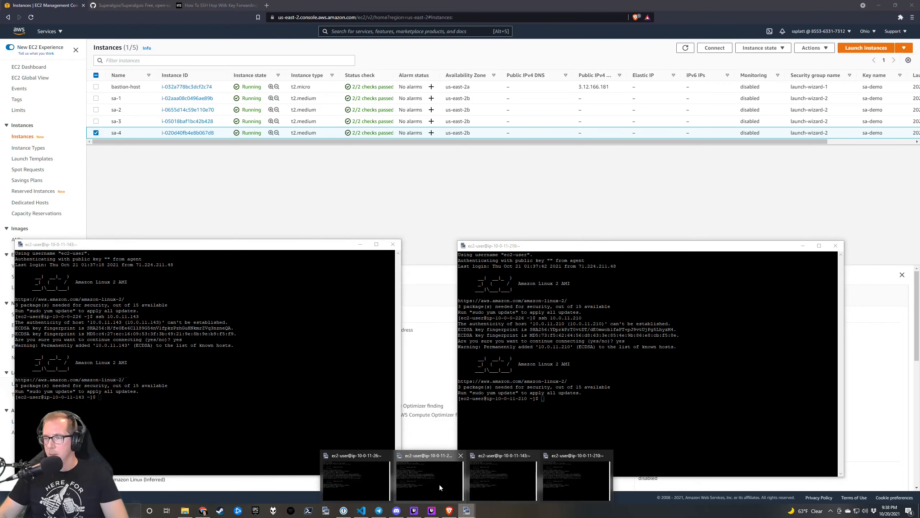
Arrange the four terminal windows so every prompt is visible.
click(440, 486)
click(364, 483)
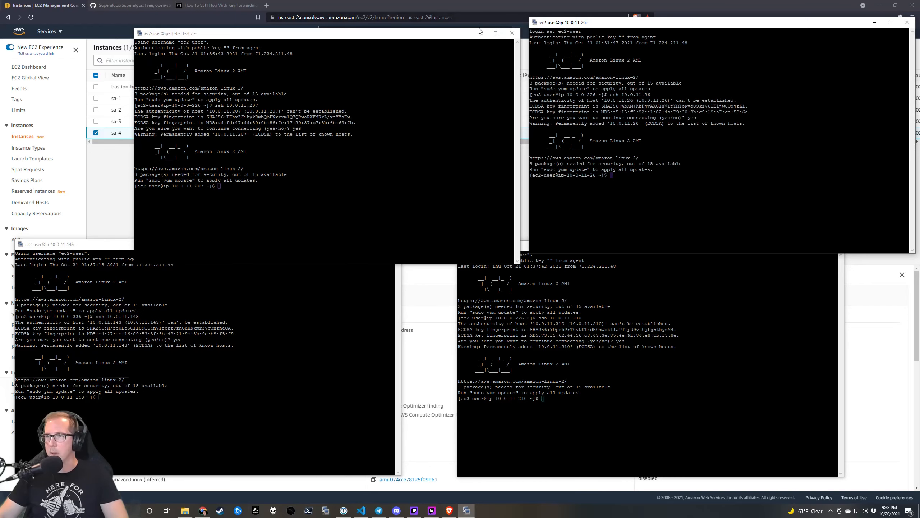
drag(480, 32, 469, 18)
drag(593, 17, 595, 10)
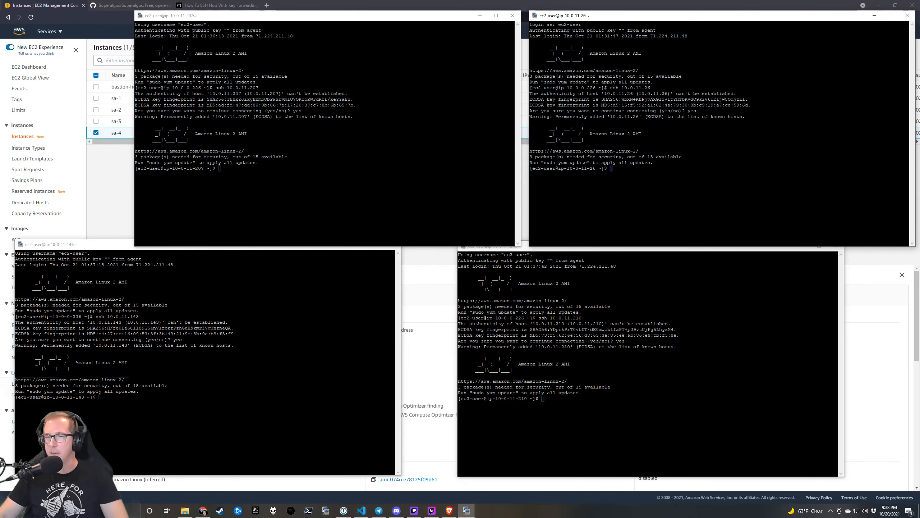
drag(296, 246, 350, 254)
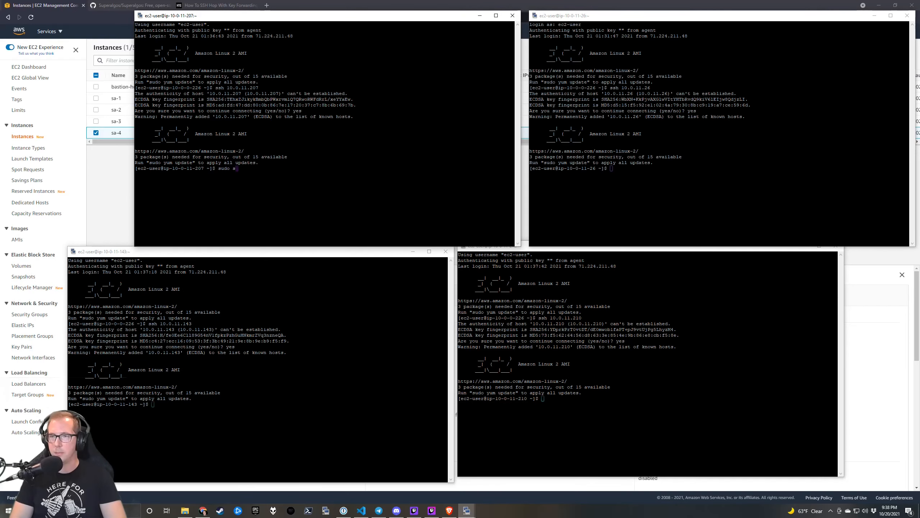
Install git with yum on sa-2 (10.0.11.207) and sa-1 (10.0.11.26), answering y.
key(Return)
text(apt install git)
key(Return)
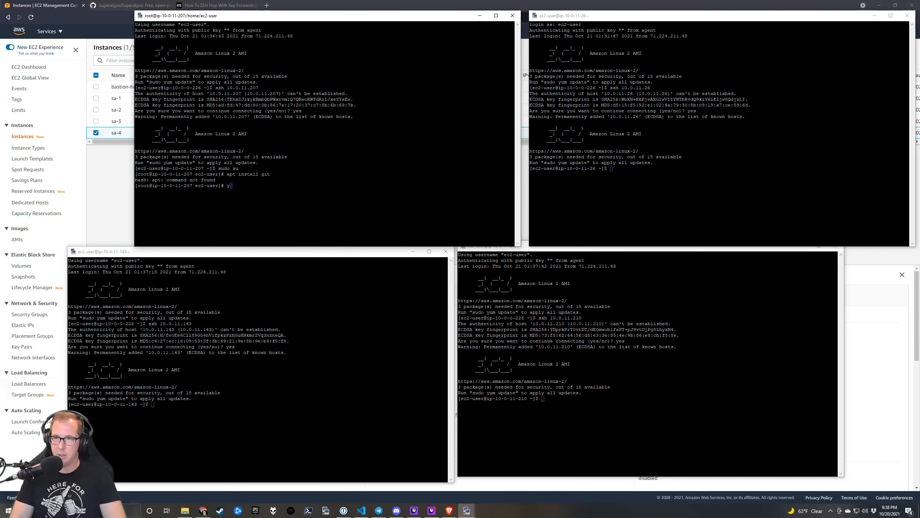
text(yum install git)
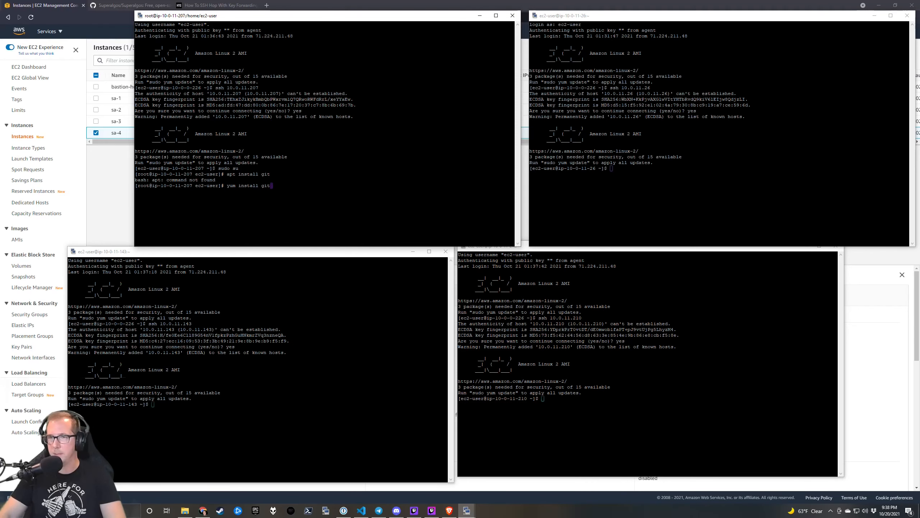
key(Return)
text(sudo)
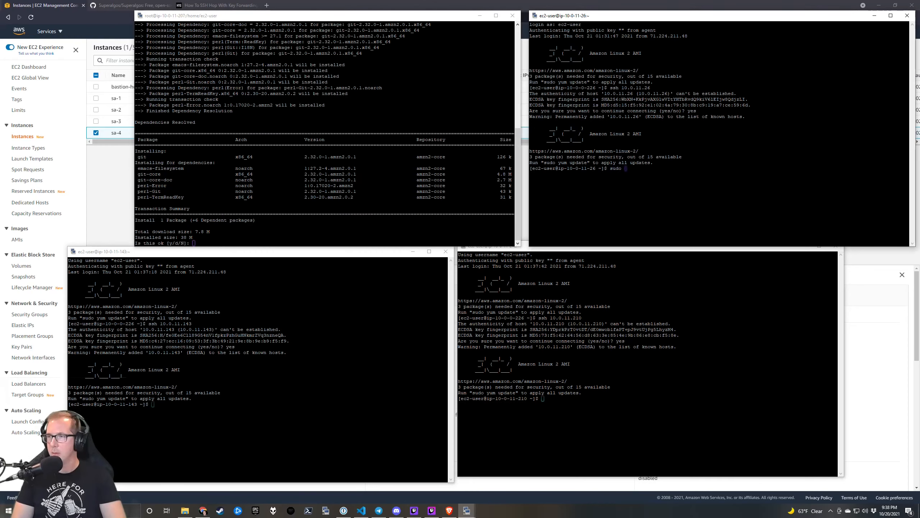
text( yum)
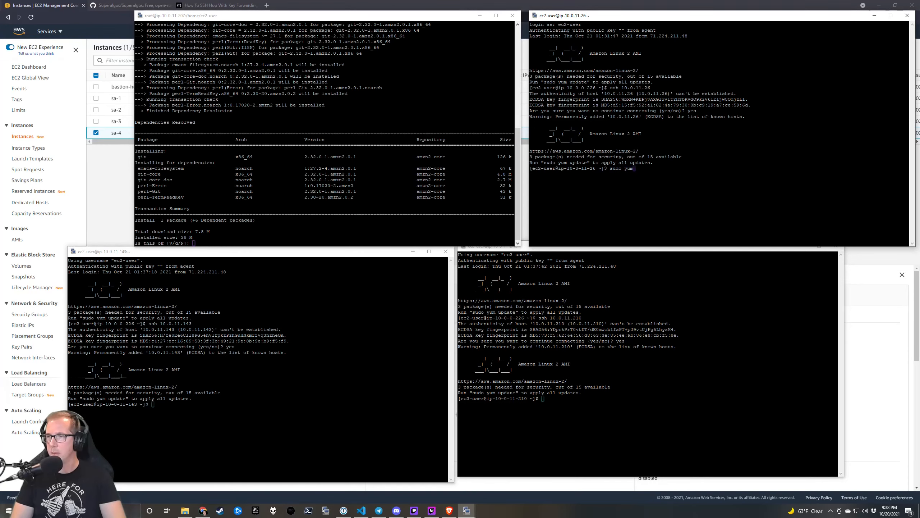
text( install git)
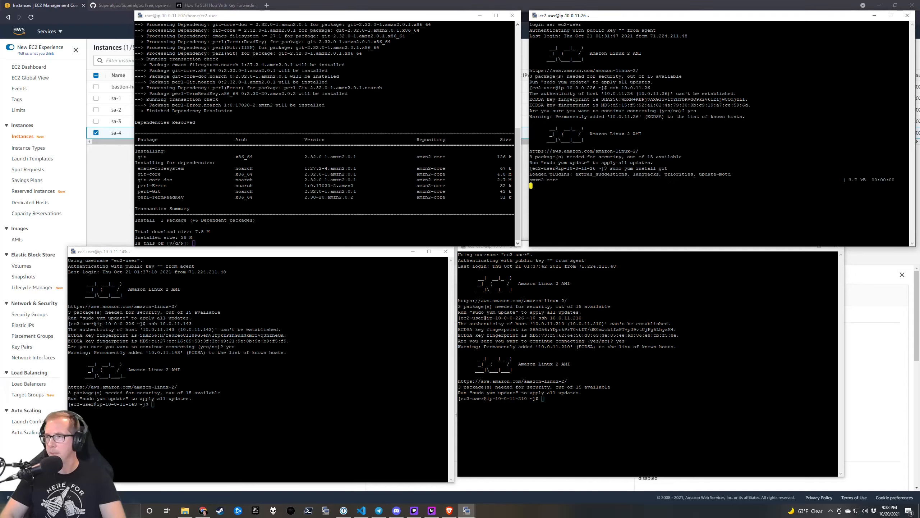
key(Return)
text(y)
key(Return)
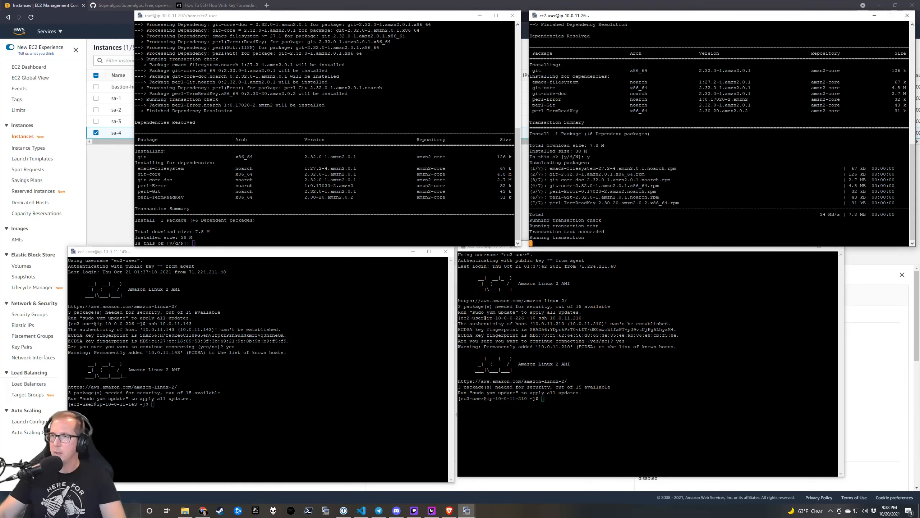
key(alt+Tab)
text(y)
key(Return)
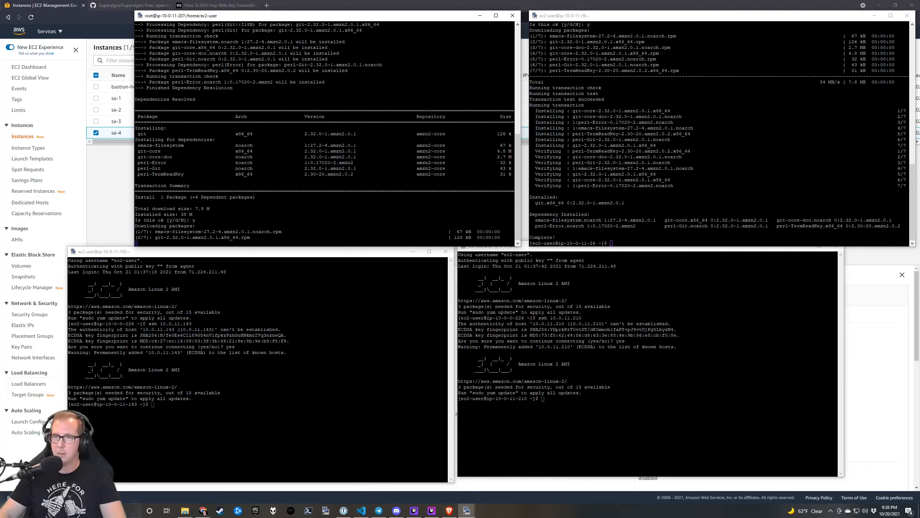
Install git on sa-3 (10.0.11.143) and, with 'sudo yum install git -y', on sa-4 (10.0.11.210).
key(alt+Tab)
text(sudo y)
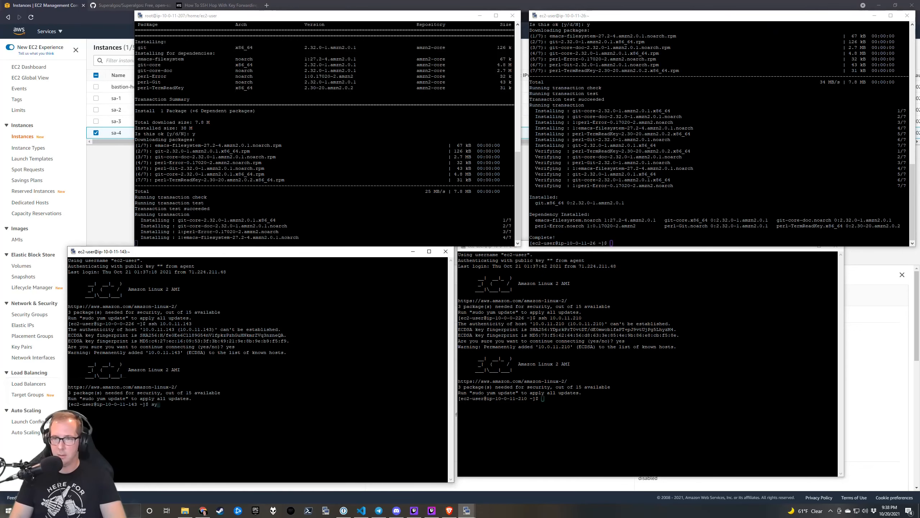
text(um install git)
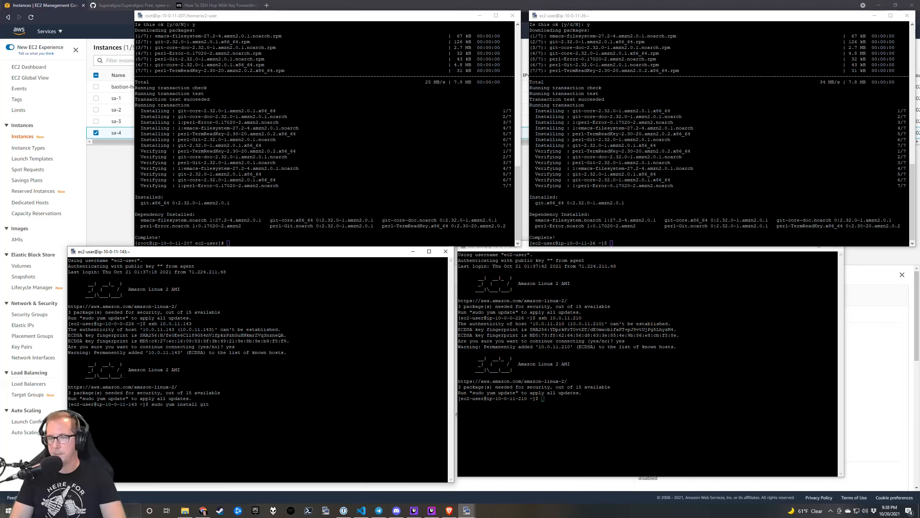
key(Return)
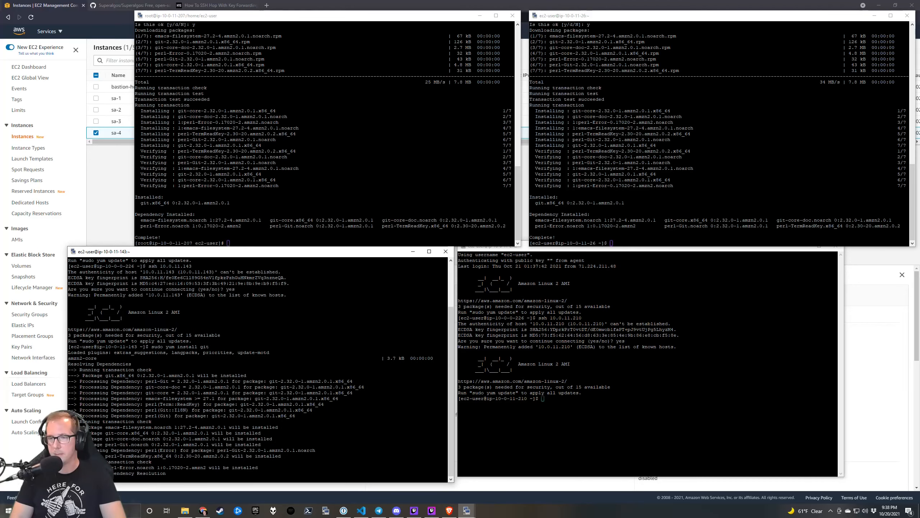
text(y)
key(Return)
key(alt+Tab)
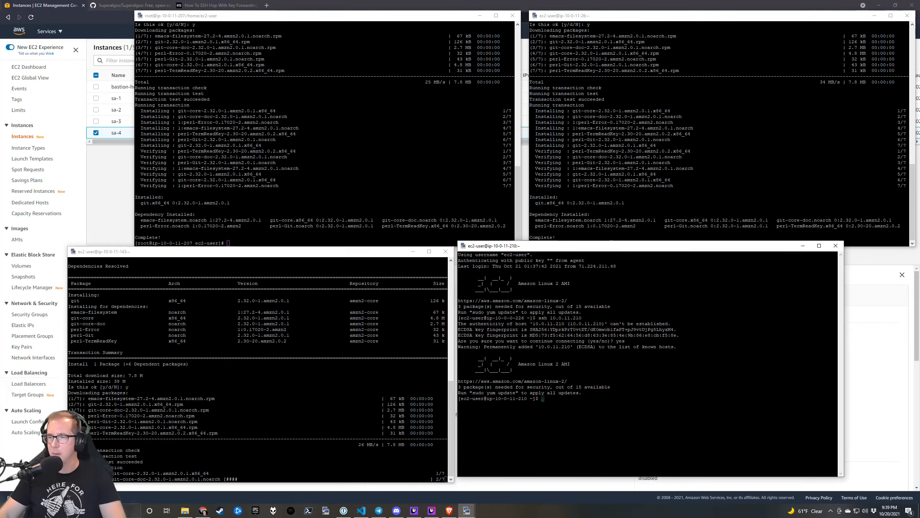
text(sudo yum)
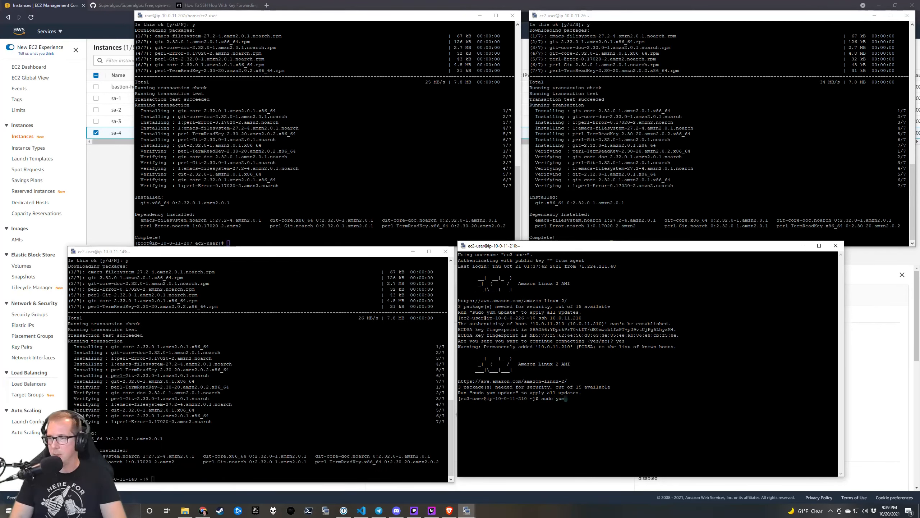
text( install git -)
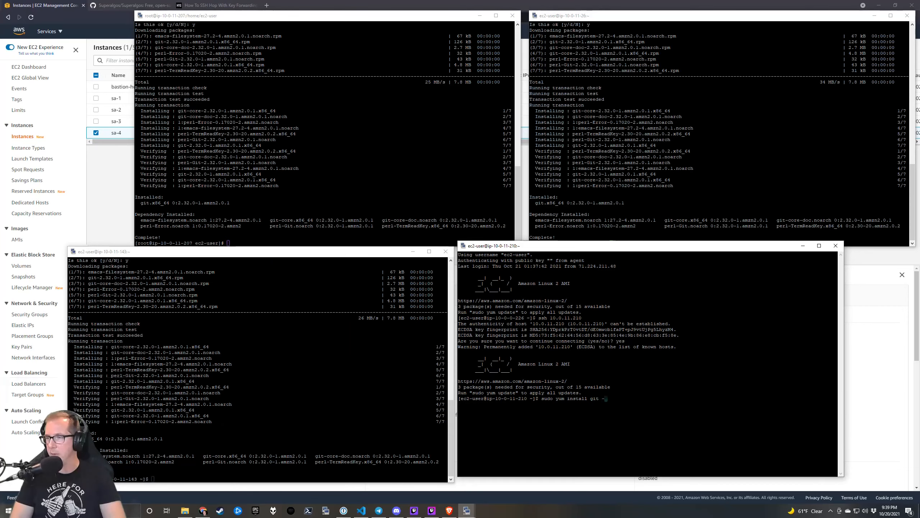
text(y)
key(Return)
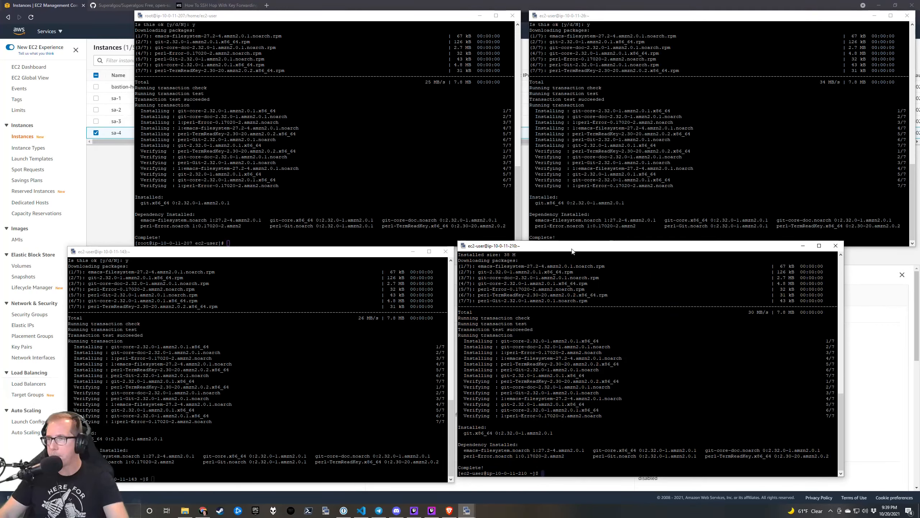
drag(581, 249, 655, 259)
drag(348, 257, 419, 261)
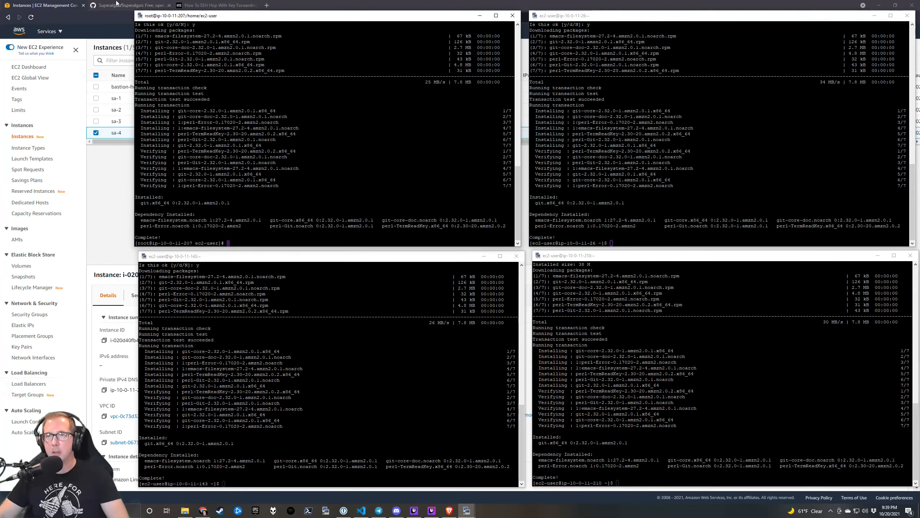
Switch the Superalgos GitHub repository to the develop branch.
click(127, 6)
scroll(371, 258, up, 20)
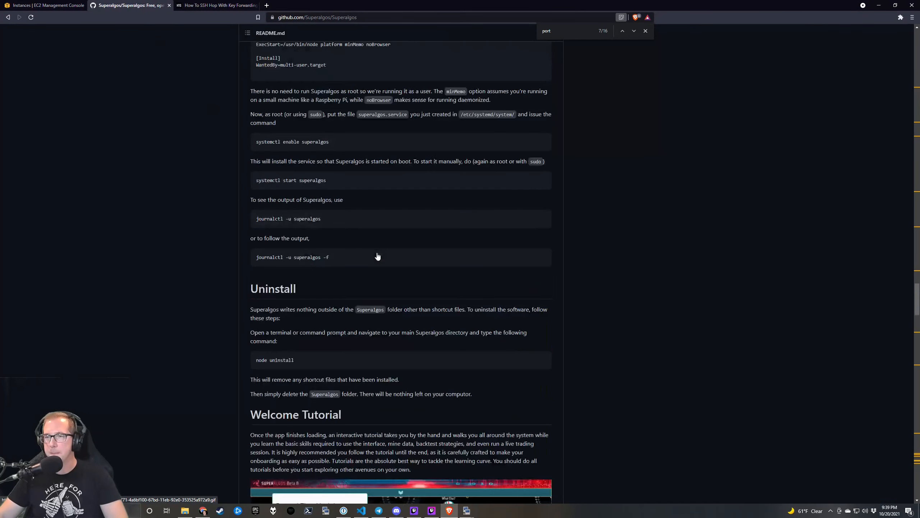
scroll(406, 269, up, 20)
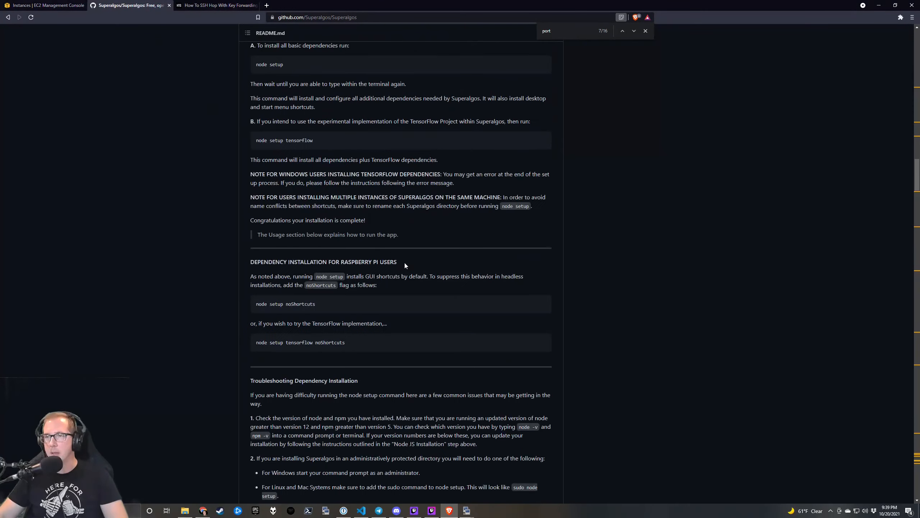
click(646, 30)
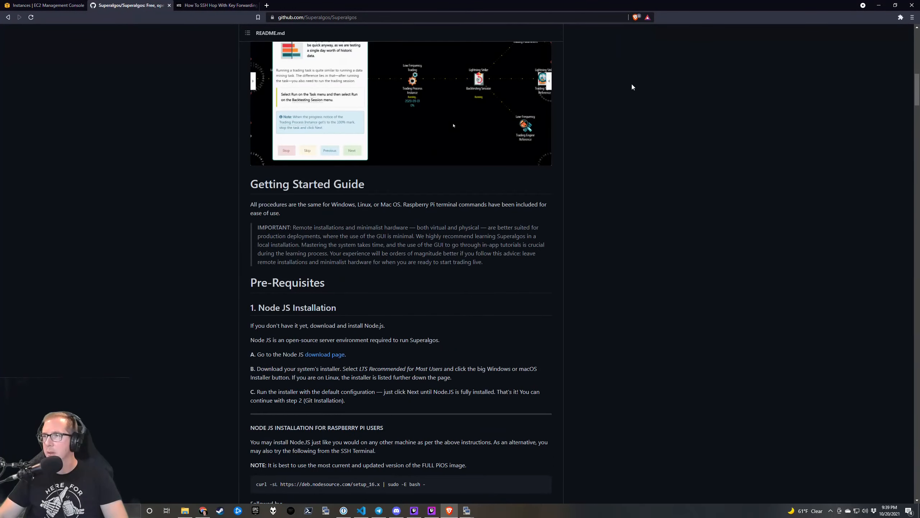
scroll(616, 87, up, 15)
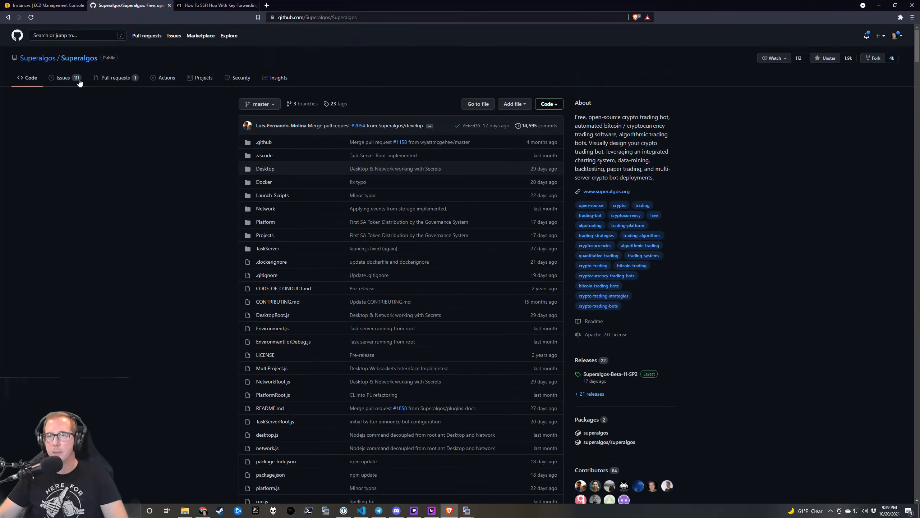
click(267, 104)
click(273, 175)
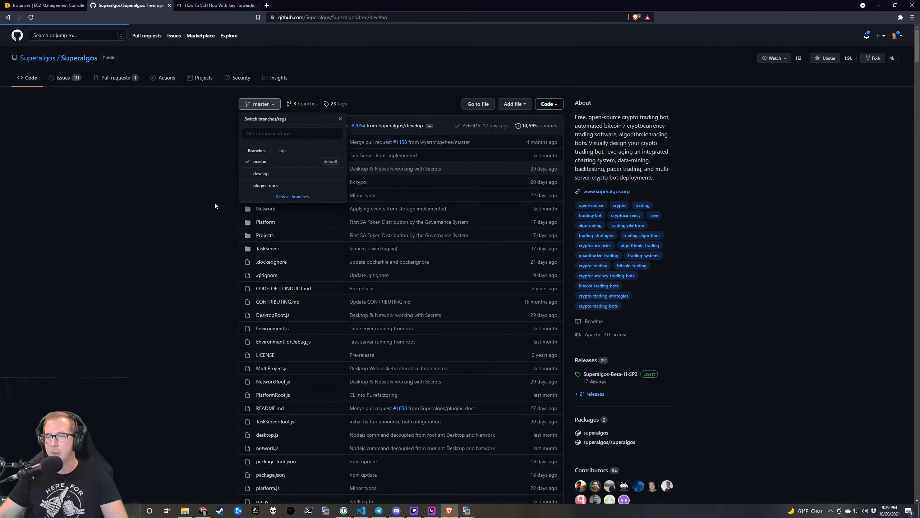
Jump to the README's Linux Install section with the NodeSource setup_16.x and nodejs, npm, git commands.
scroll(188, 206, down, 20)
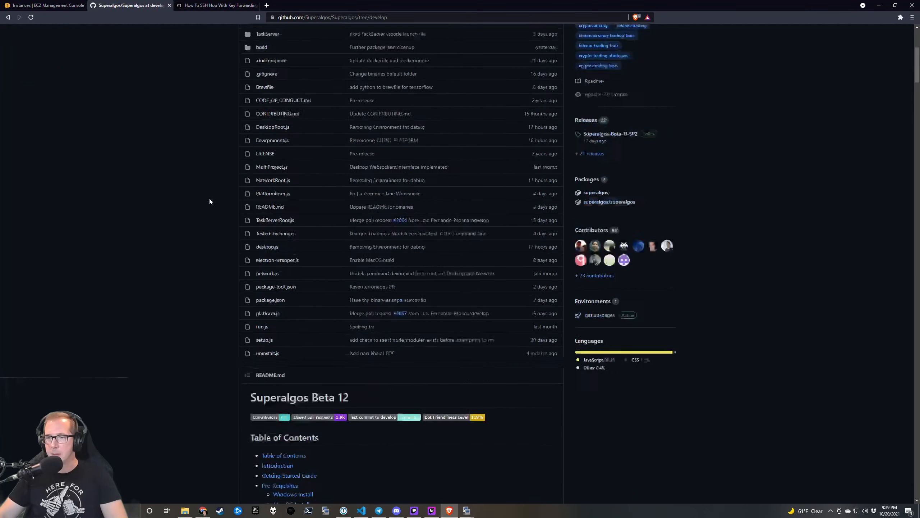
scroll(209, 196, down, 5)
scroll(213, 213, up, 15)
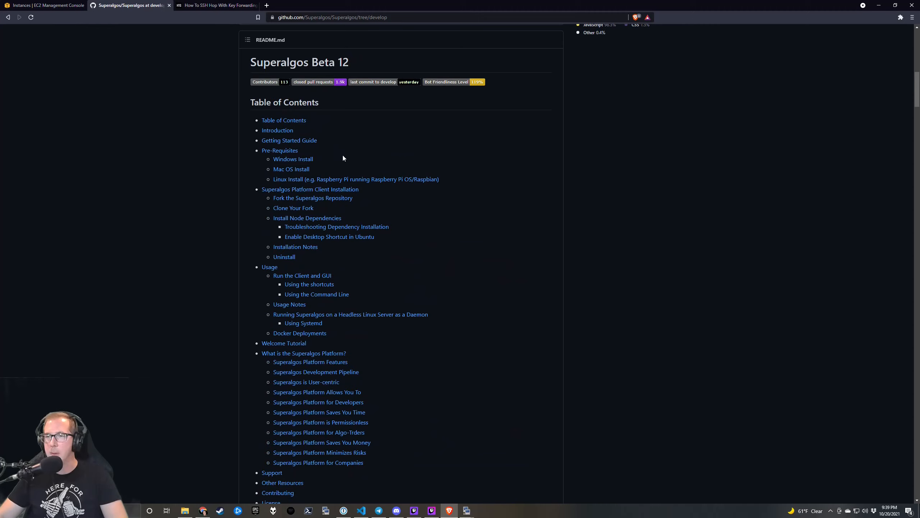
click(360, 182)
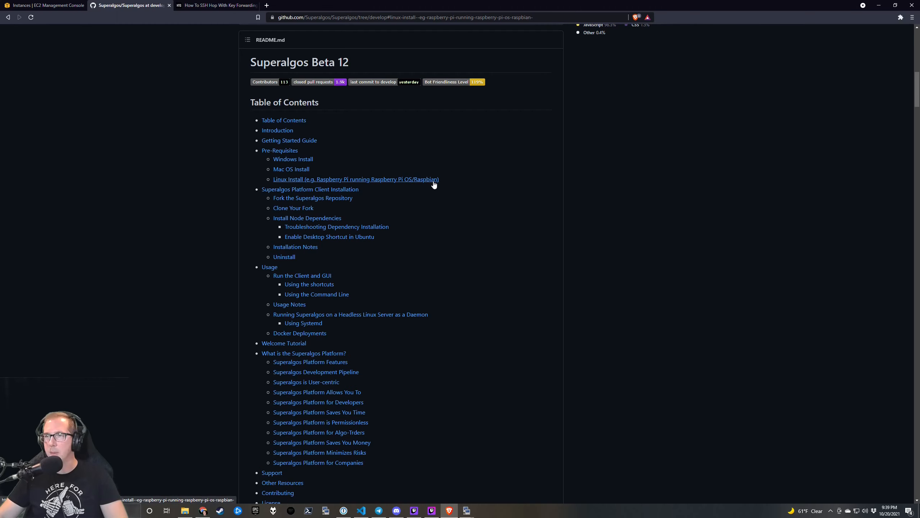
scroll(513, 199, down, 15)
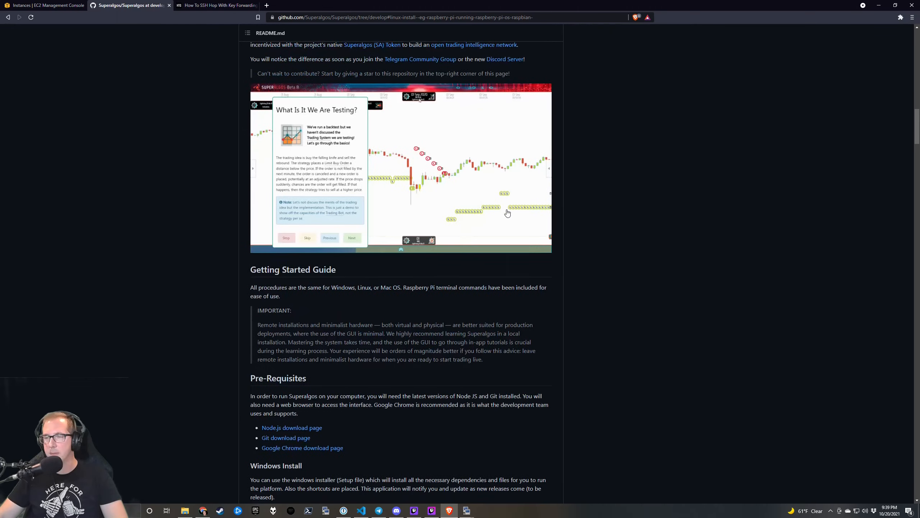
scroll(337, 208, down, 7)
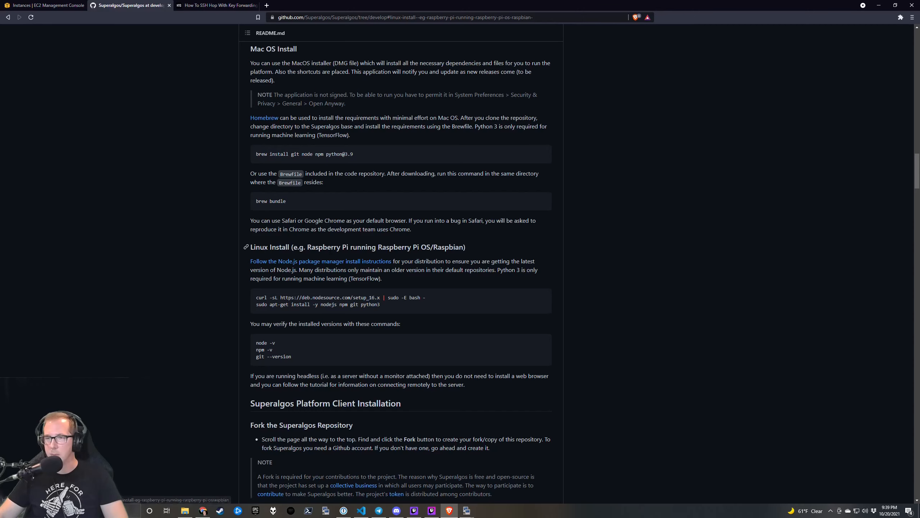
scroll(246, 251, down, 2)
mouse_move(518, 229)
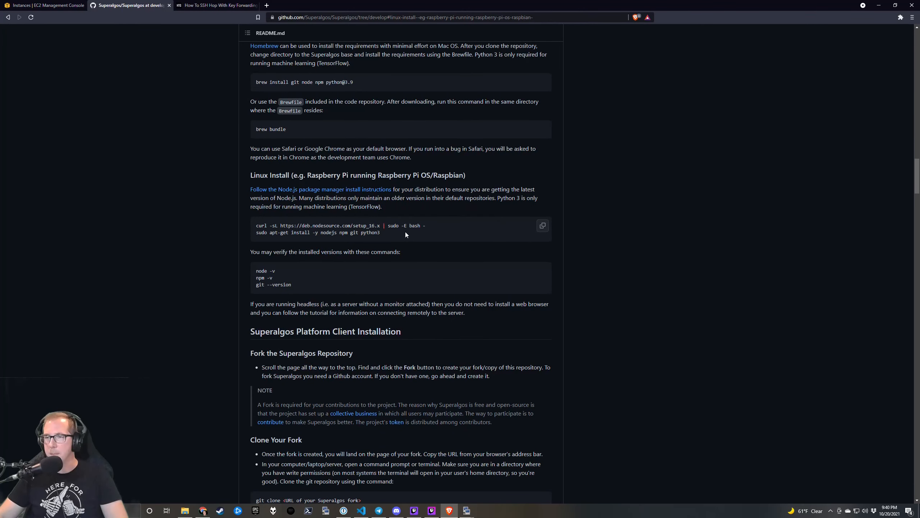
Follow the Node.js package-manager link to the CentOS/Fedora/RHEL section showing 'dnf module install nodejs:12'.
click(358, 190)
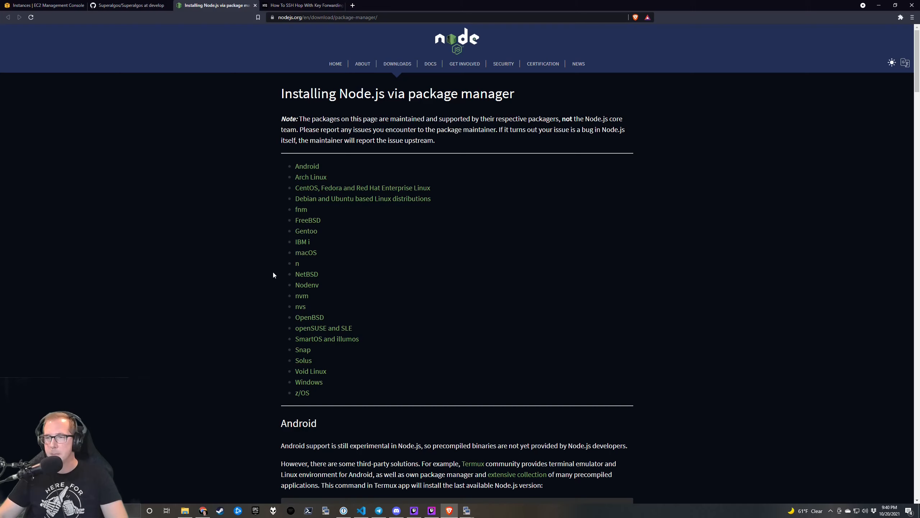
click(359, 187)
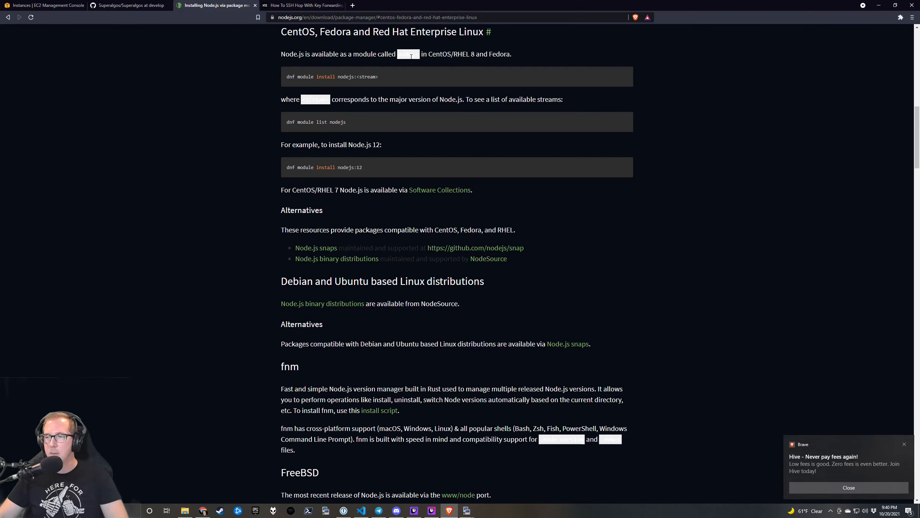
click(835, 487)
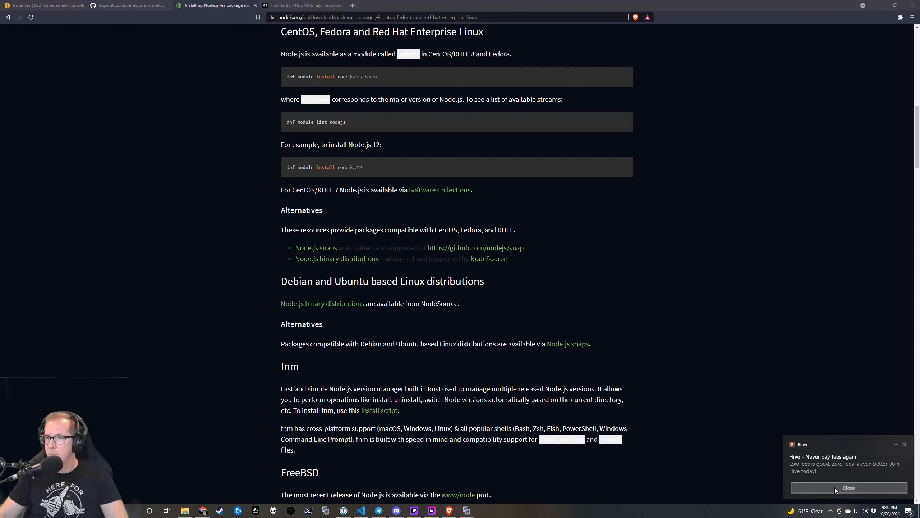
click(498, 364)
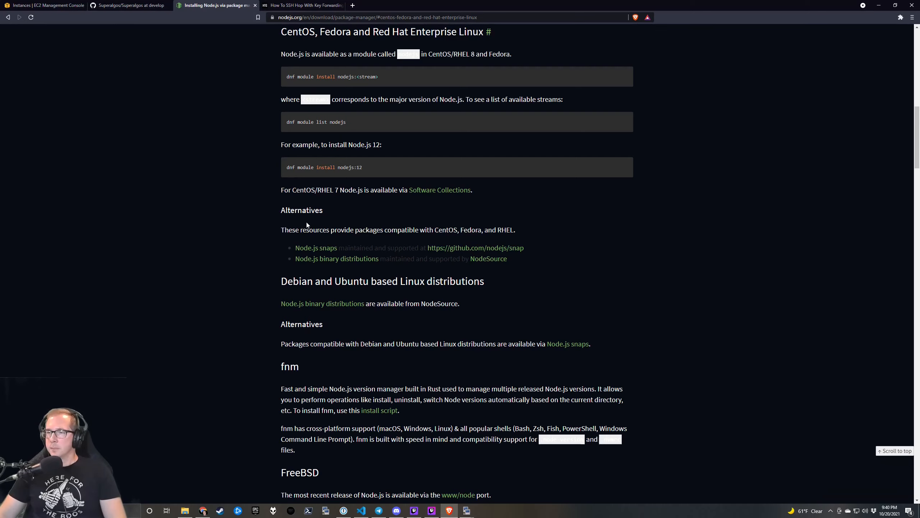
drag(525, 248, 428, 248)
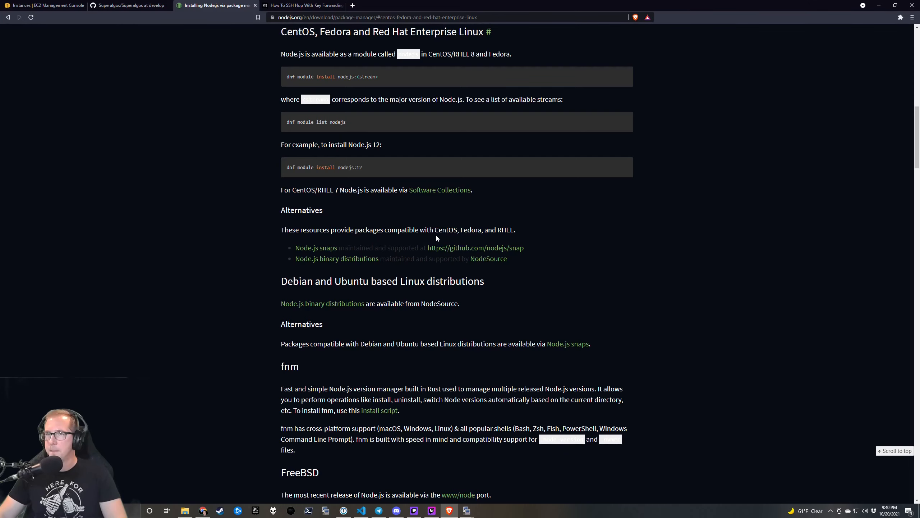
click(467, 511)
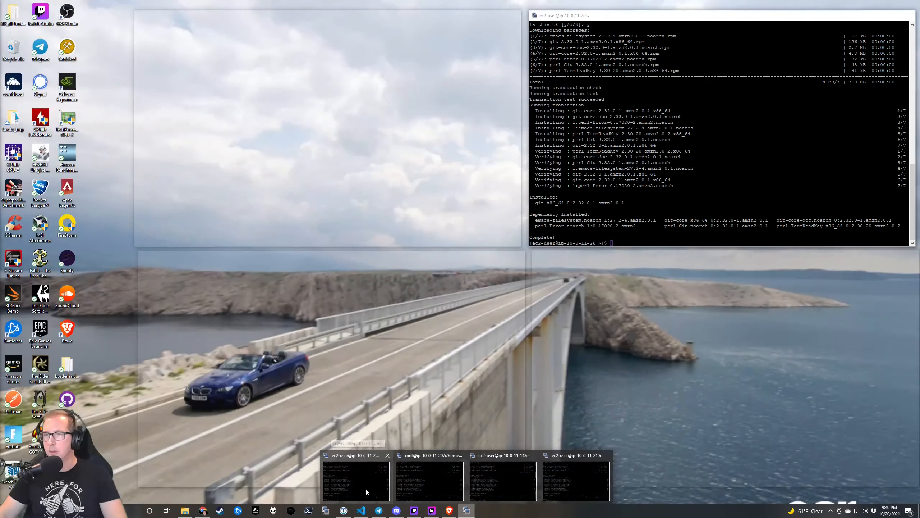
Run 'yum search nodejs' on sa-1 (10.0.11.26), finding only http-parser packages, and recheck the Node.js guide.
click(365, 488)
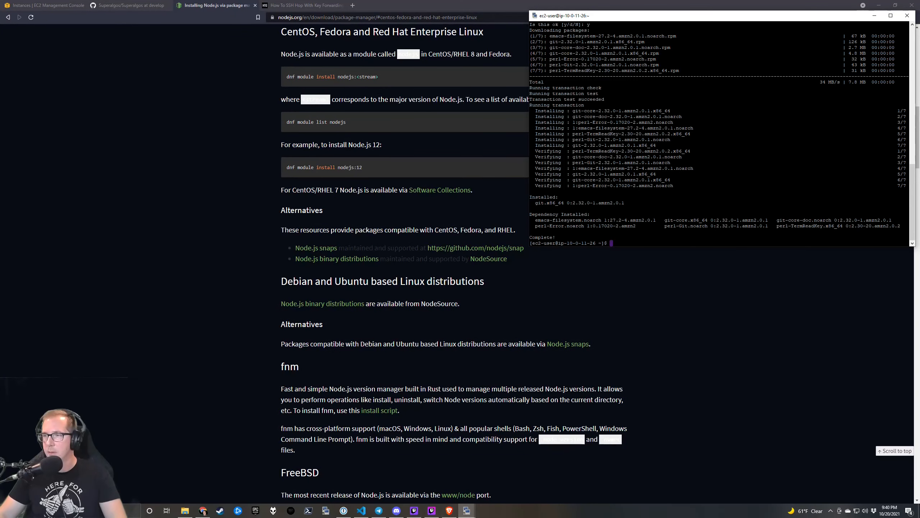
text(yum )
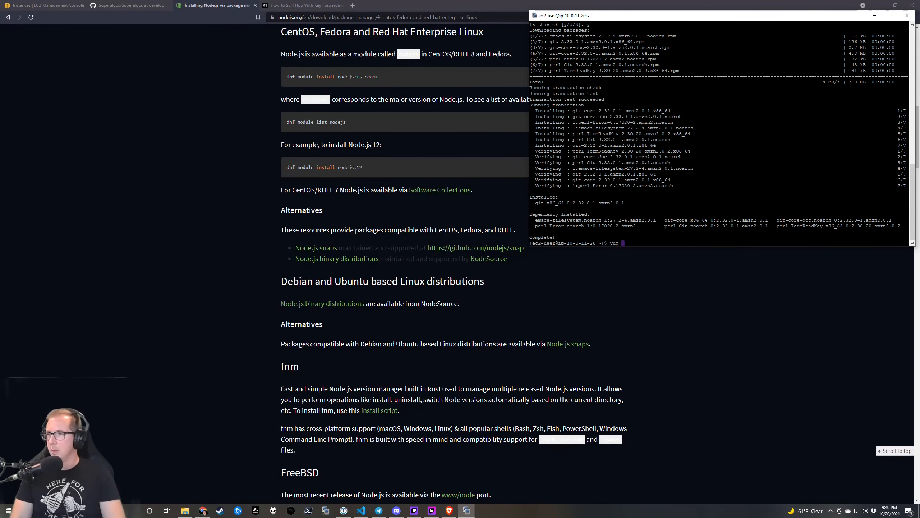
text(search nodejs)
key(Return)
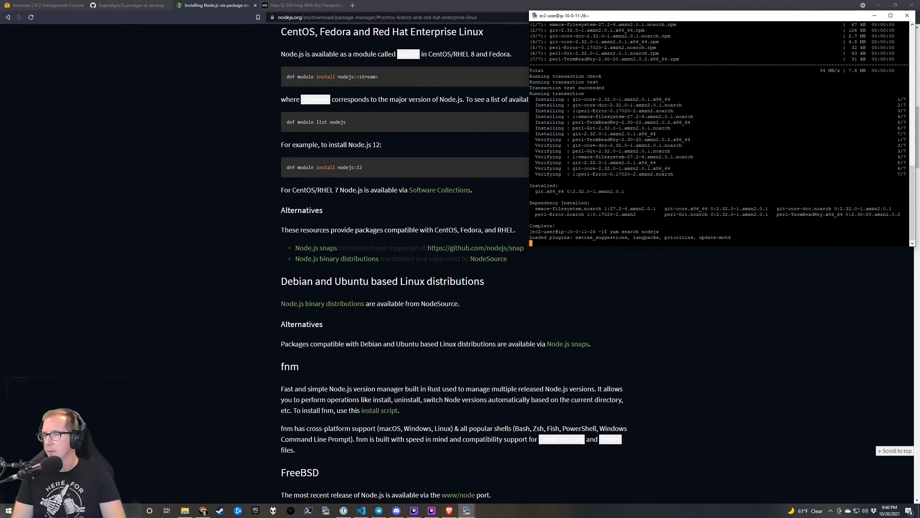
click(448, 62)
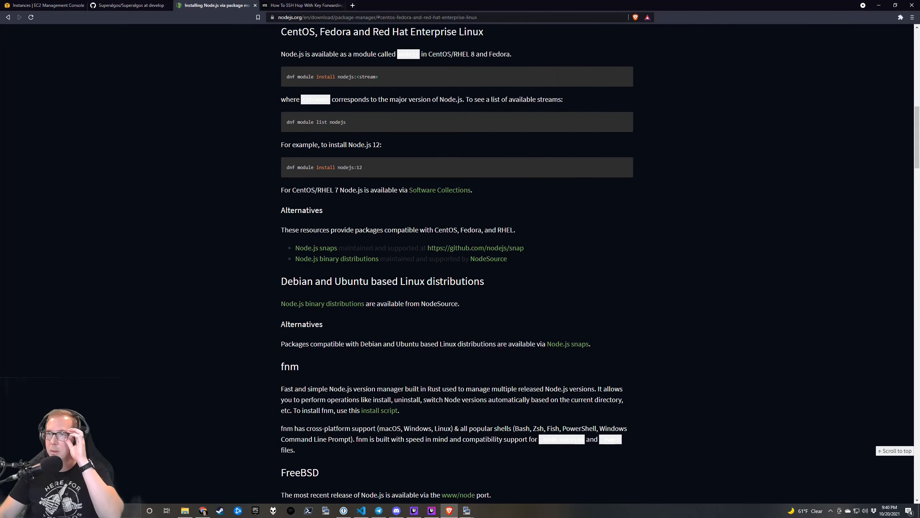
double_click(404, 53)
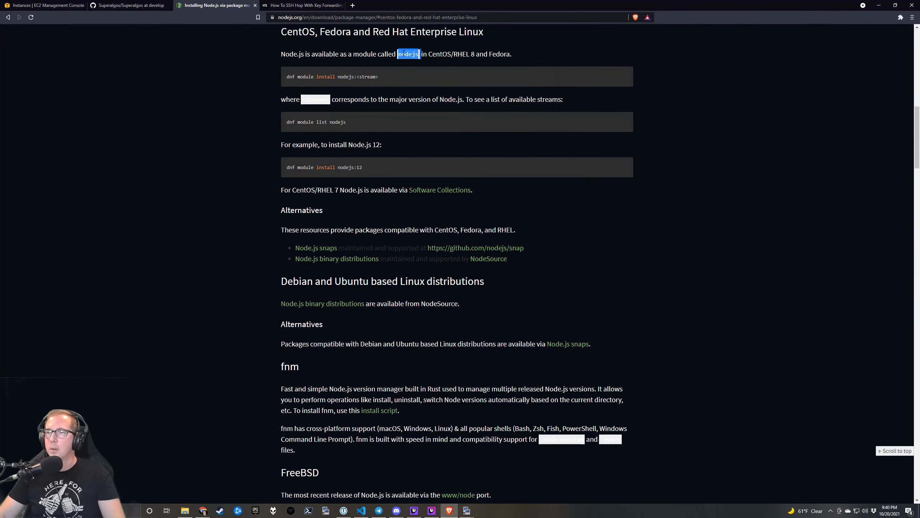
key(alt+Tab)
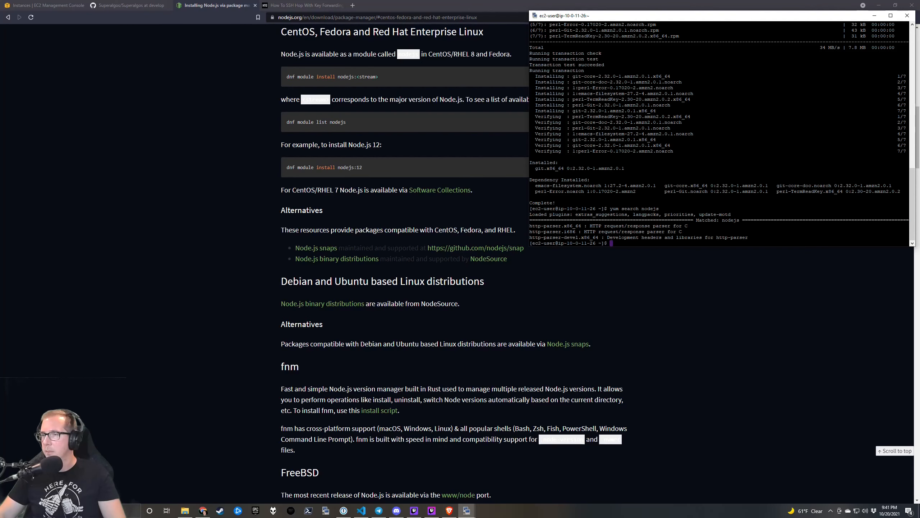
click(497, 182)
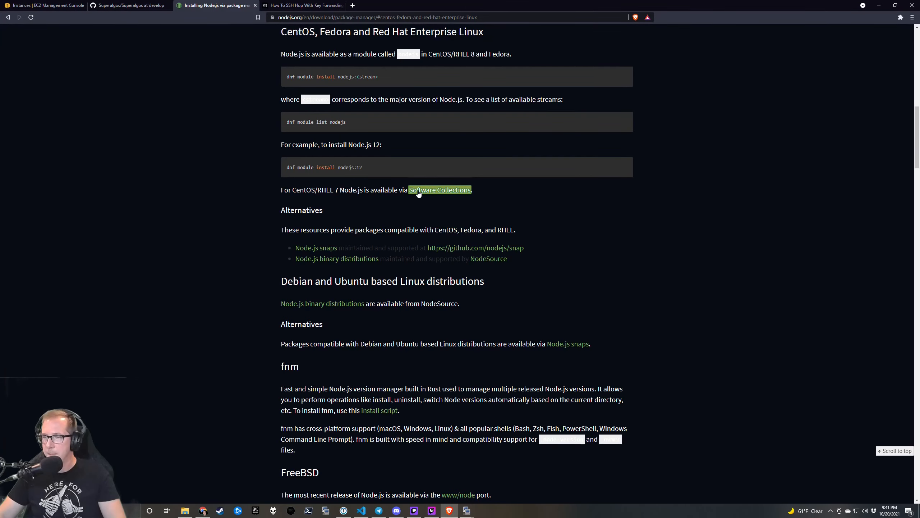
Search 'amazon linux nodejs' and open the AWS 'Setting Up Node.js on an Amazon EC2 Instance' Procedure.
click(353, 5)
text(amazo)
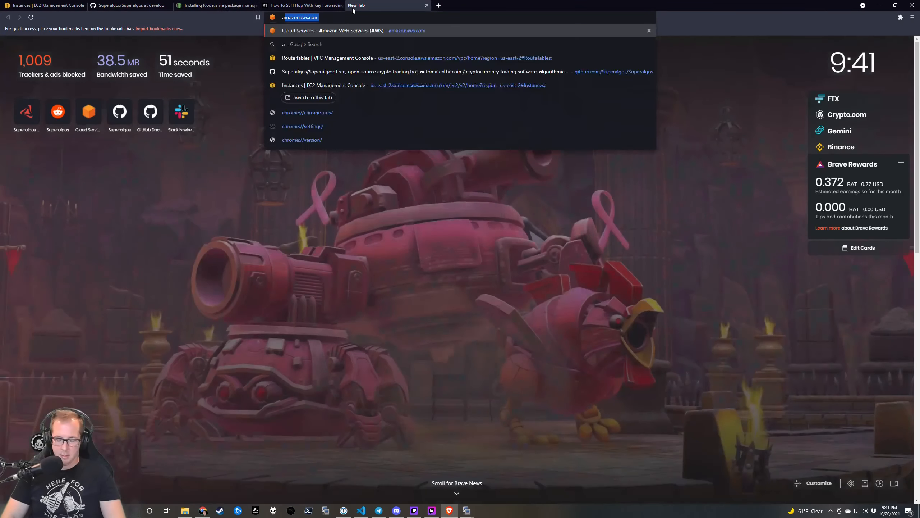
text(n )
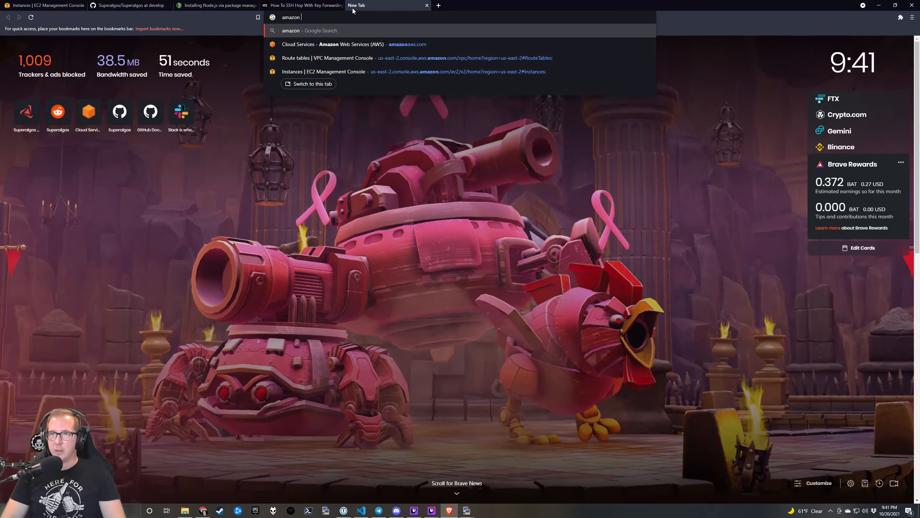
text(linux nodejs)
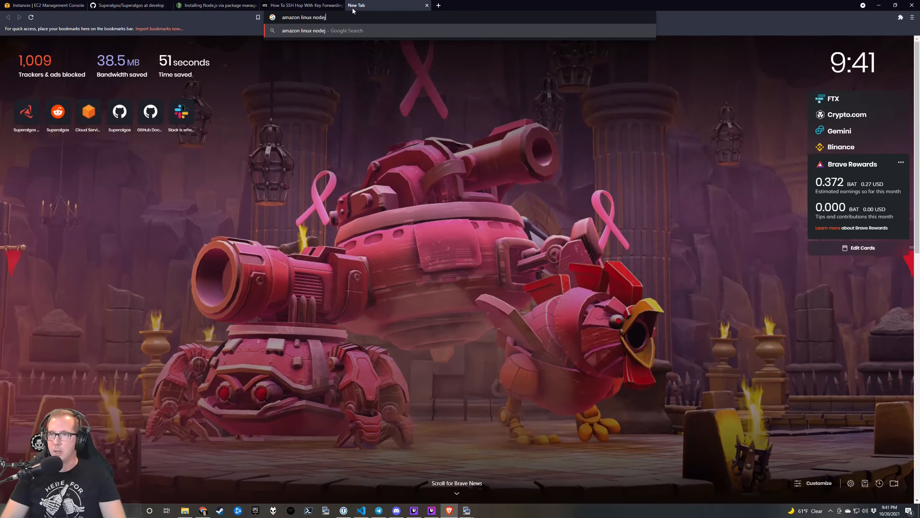
key(Return)
click(223, 104)
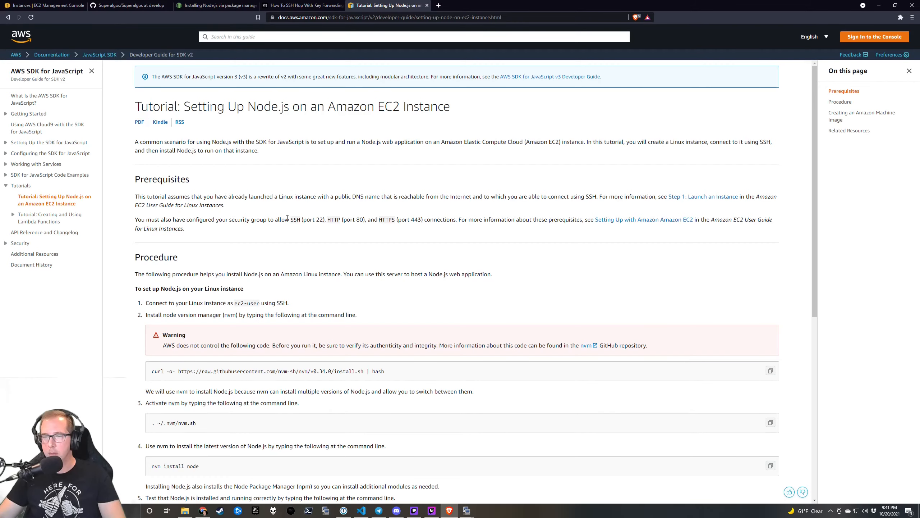
scroll(286, 226, down, 1)
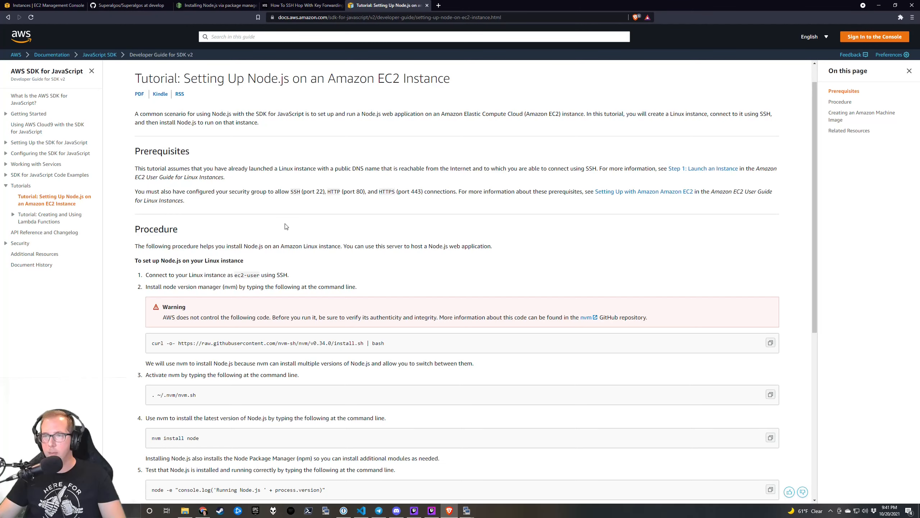
scroll(286, 226, down, 1)
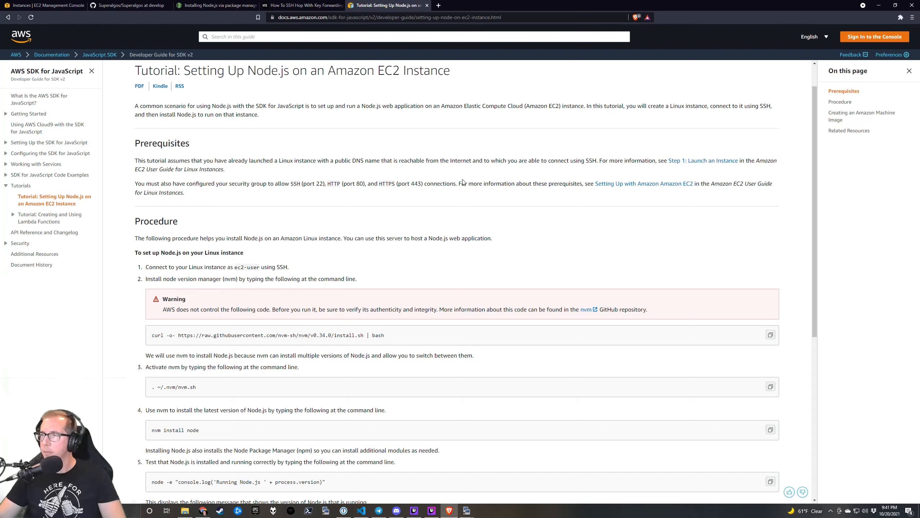
scroll(456, 252, down, 4)
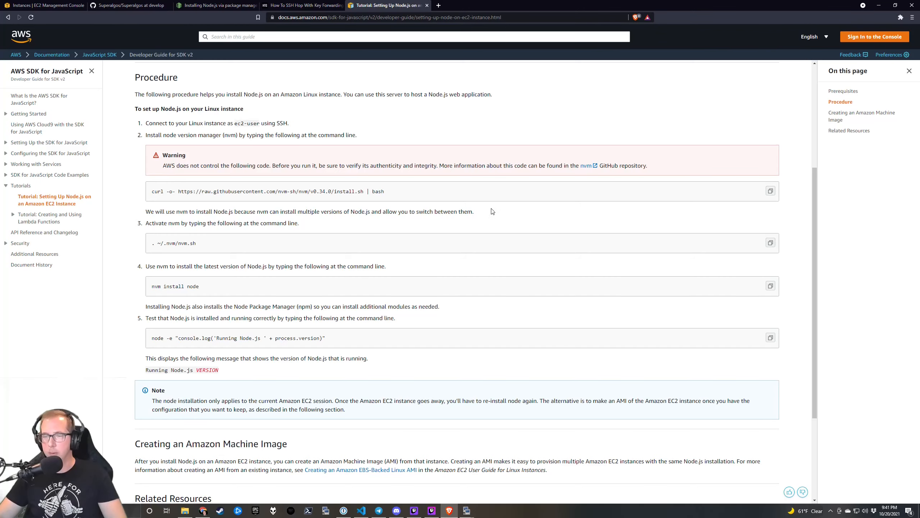
Paste and run the curl nvm install command in the 10-0-11-26 terminal.
key(alt+Tab)
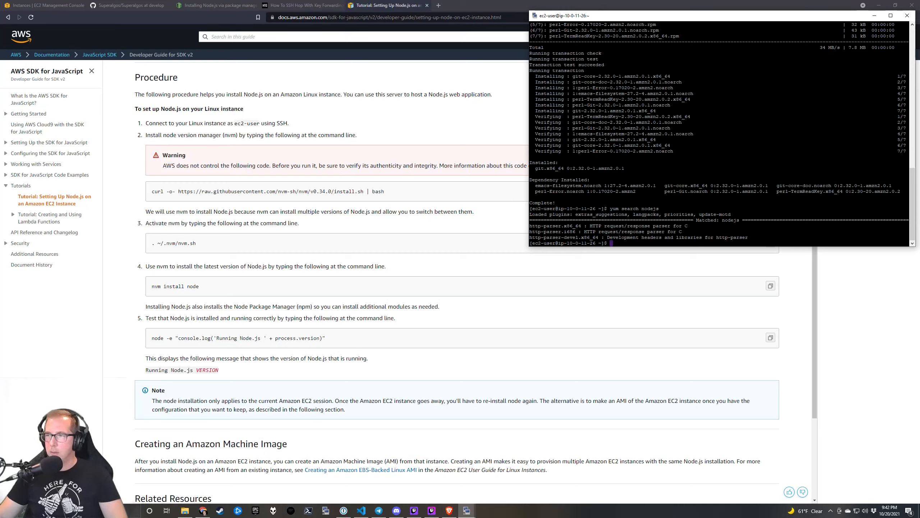
right_click(594, 203)
key(Return)
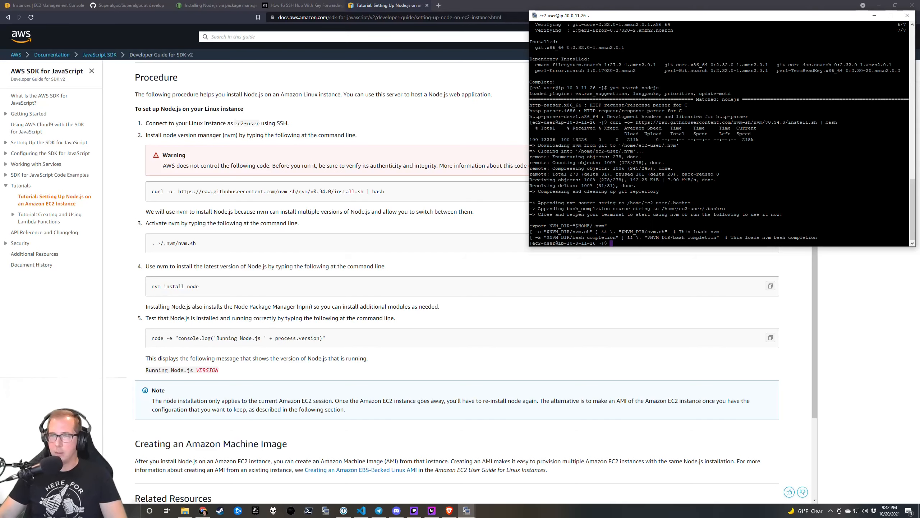
Activate nvm with '. ~/.nvm/nvm.sh' and run 'nvm install node' to get Node.js v17.0.1.
click(735, 273)
click(770, 243)
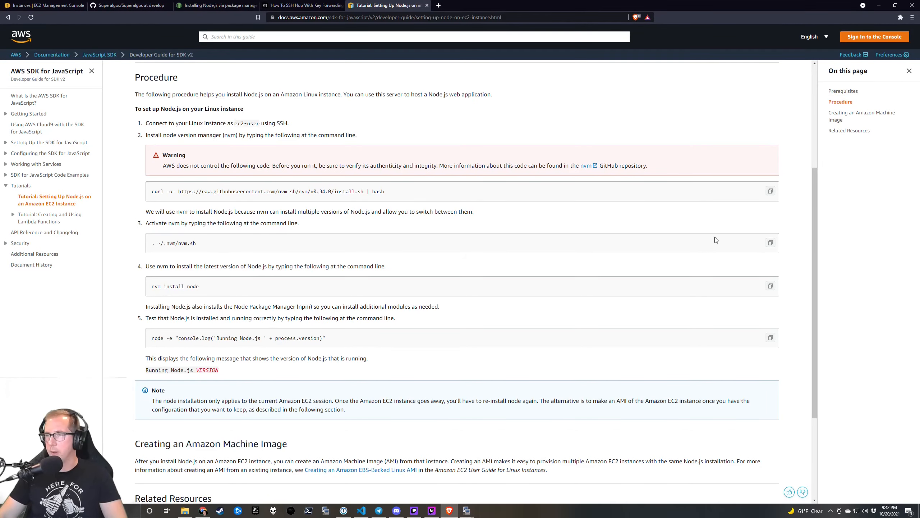
key(alt+Tab)
key(shift+Insert)
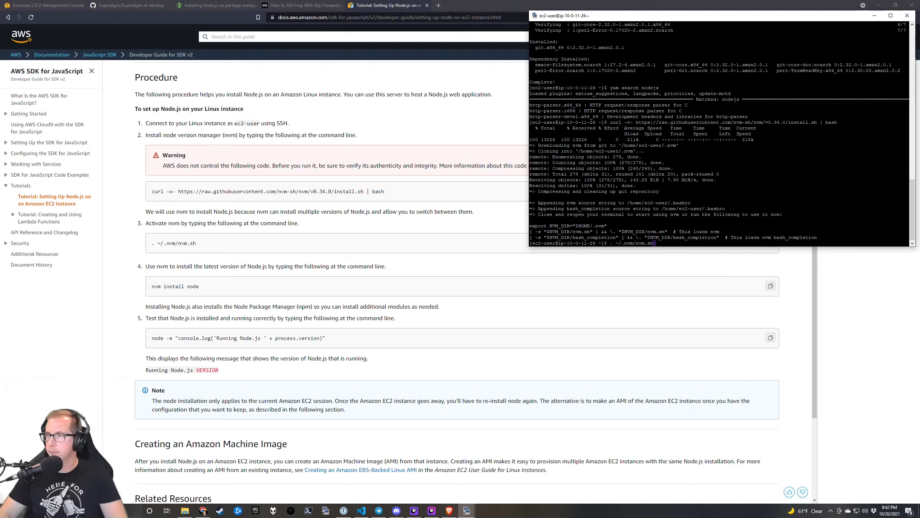
key(Return)
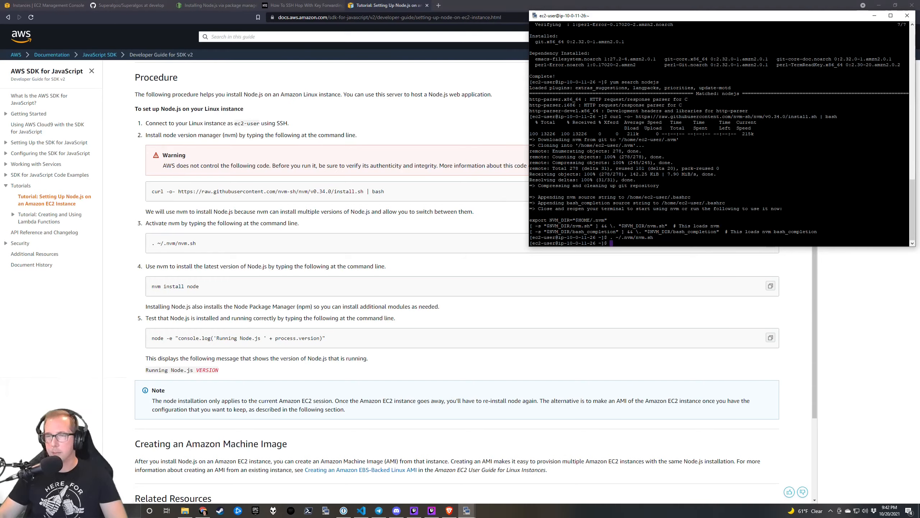
text(nvm install node)
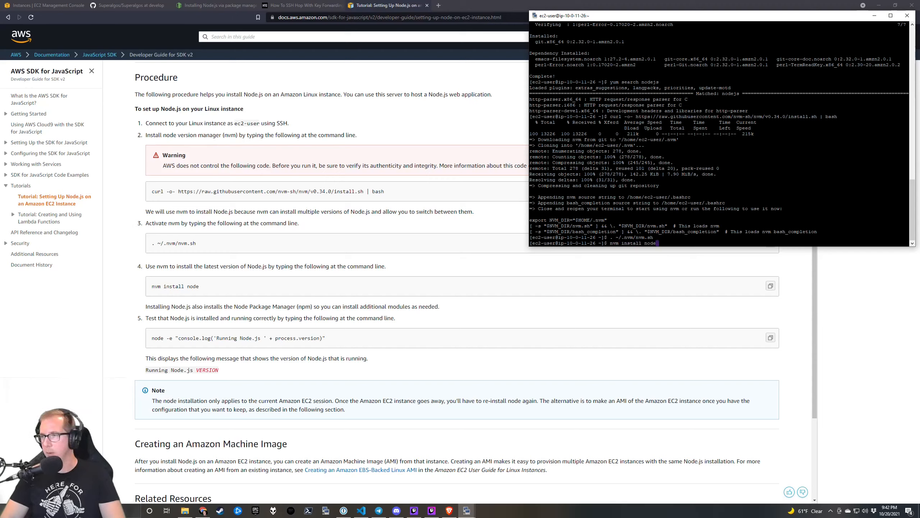
key(Return)
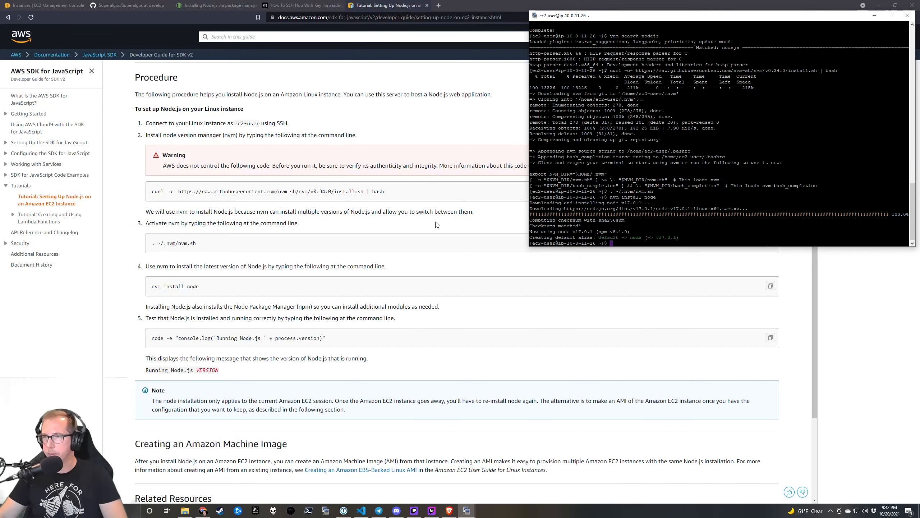
Copy the nvm install node and activation commands from the tutorial, then return to the SSH terminal.
click(404, 236)
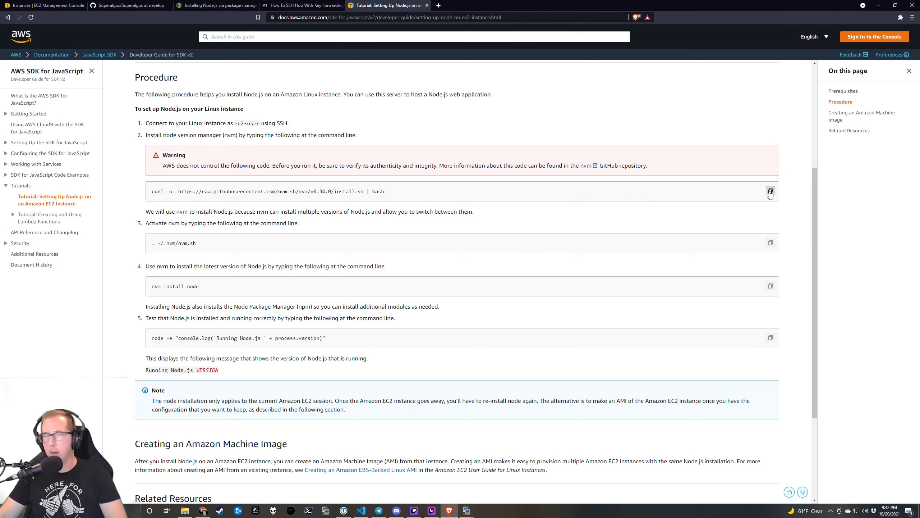
key(alt+Tab)
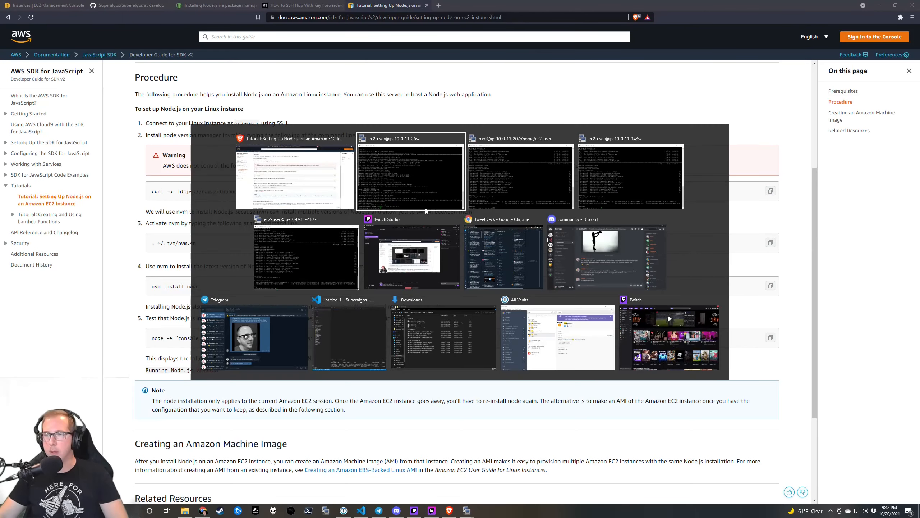
click(364, 322)
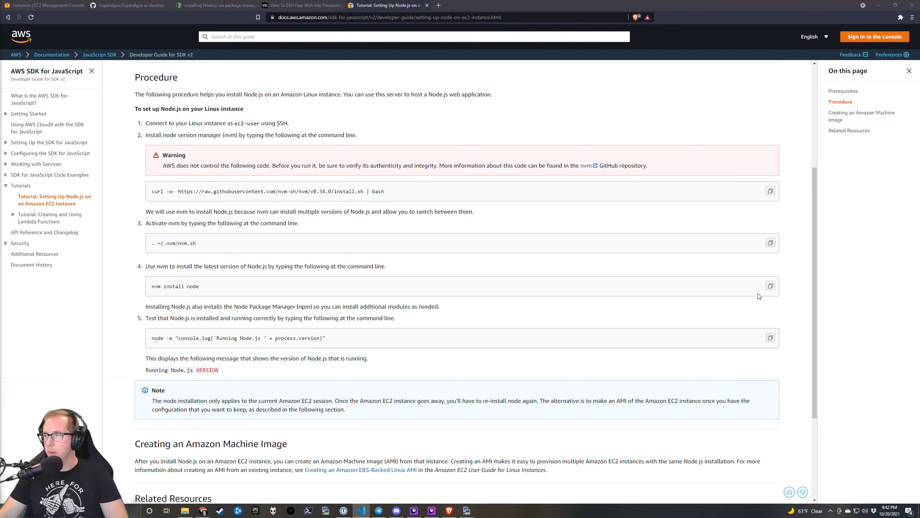
click(771, 286)
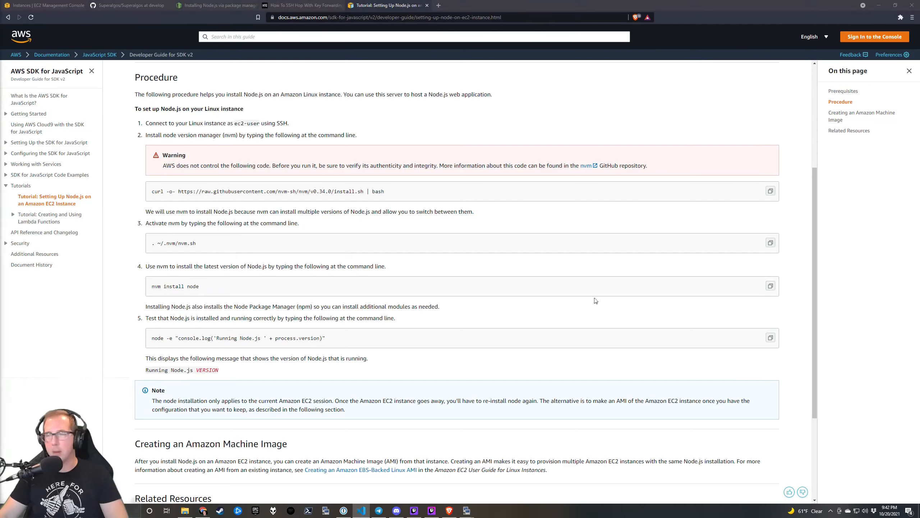
key(alt+Tab)
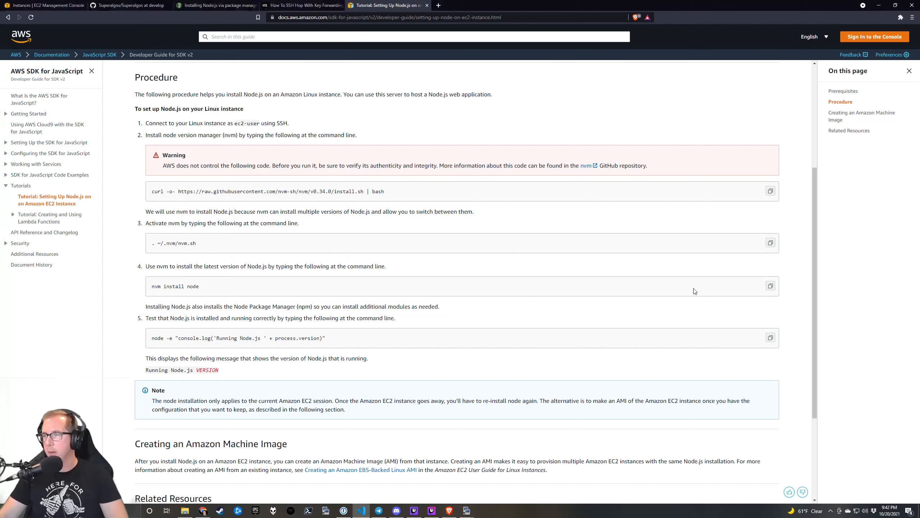
click(772, 288)
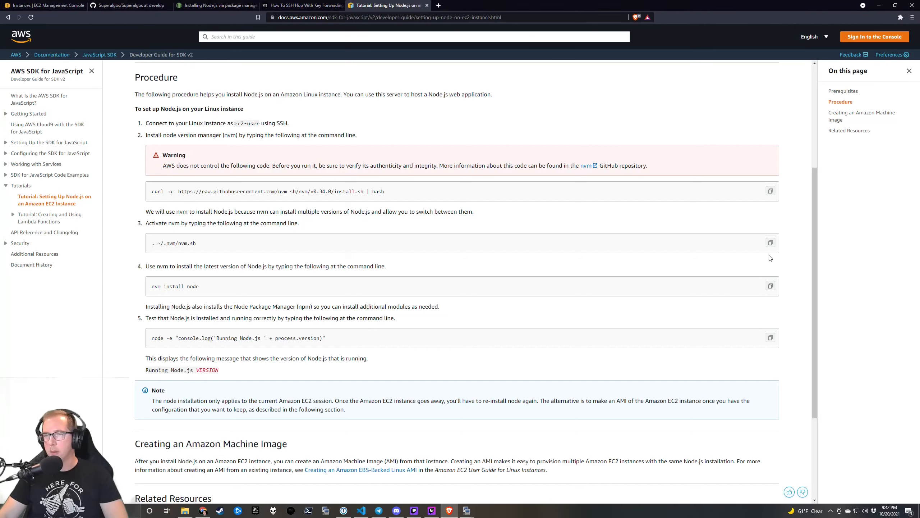
click(772, 243)
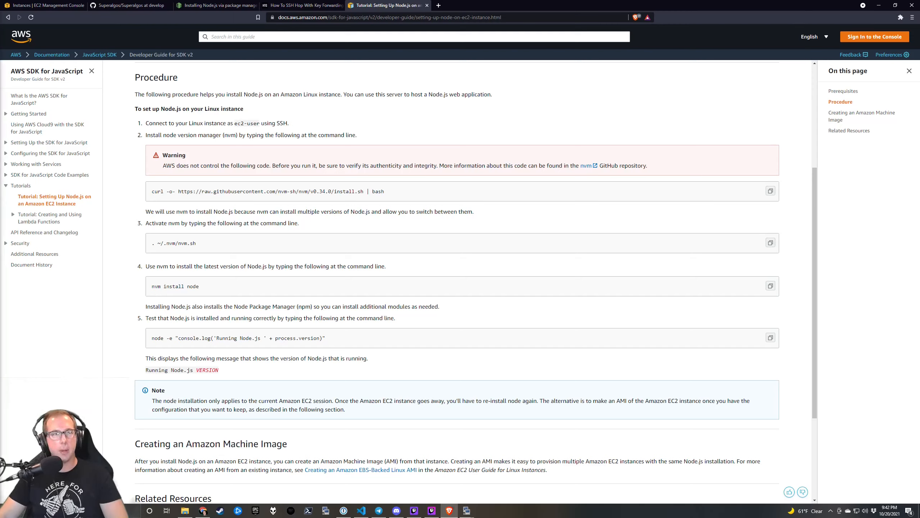
key(alt+Tab)
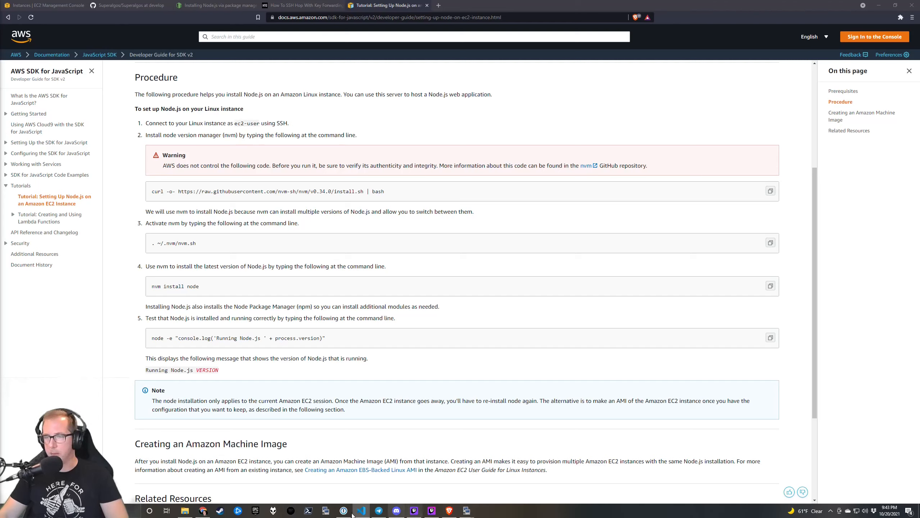
click(325, 510)
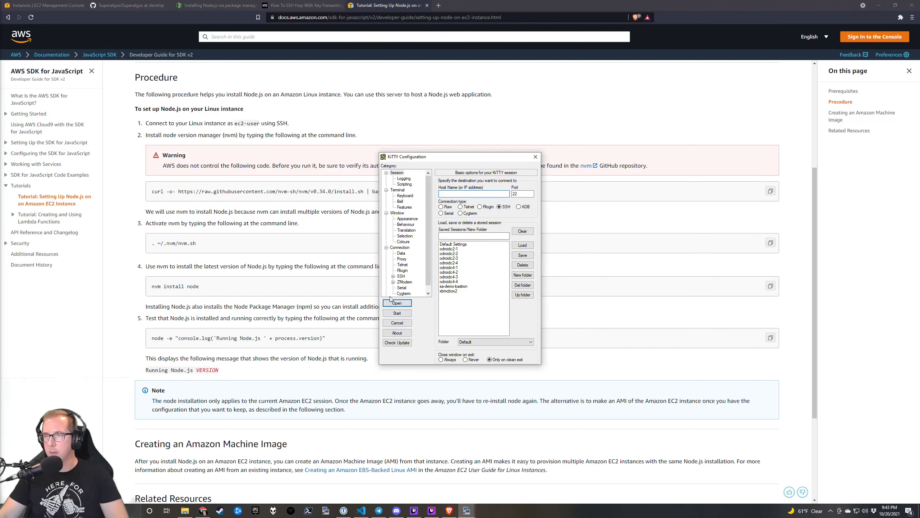
click(405, 325)
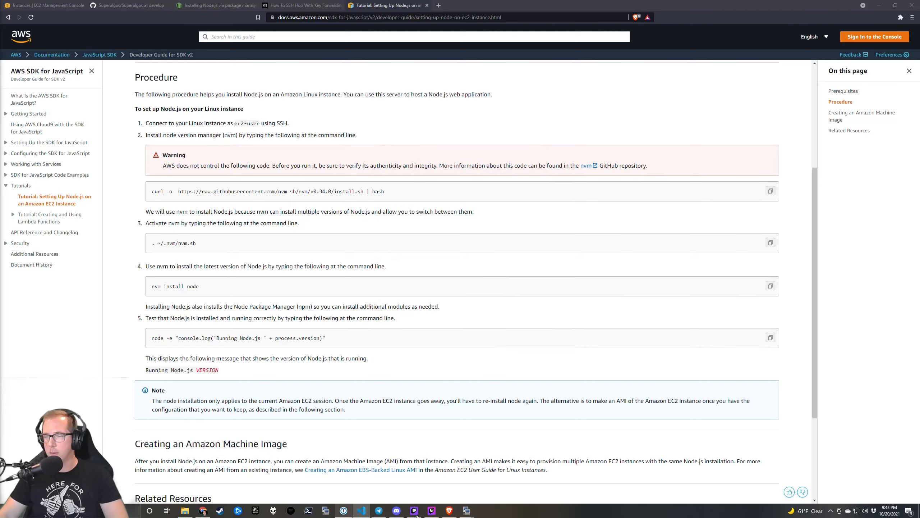
mouse_move(471, 512)
click(380, 478)
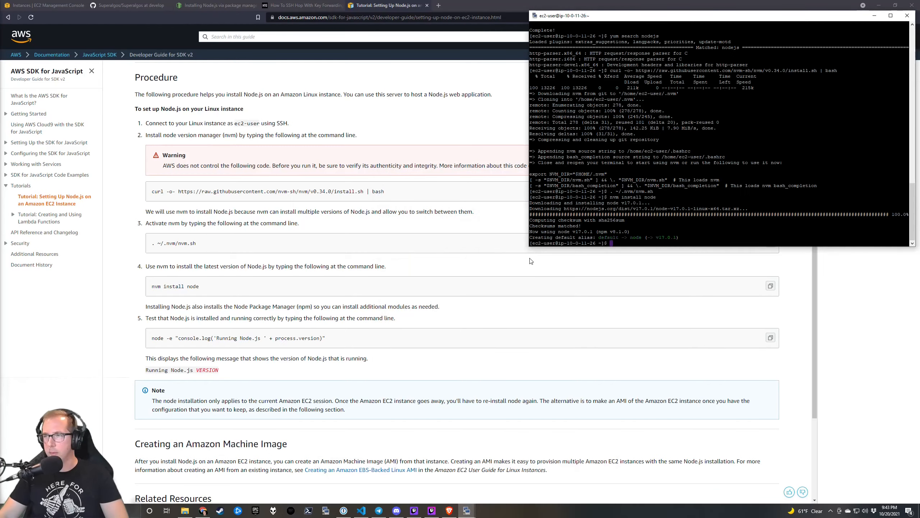
In the 10-0-11-207 terminal, exit the root shell, then paste and run the nvm setup and node install.
mouse_move(465, 510)
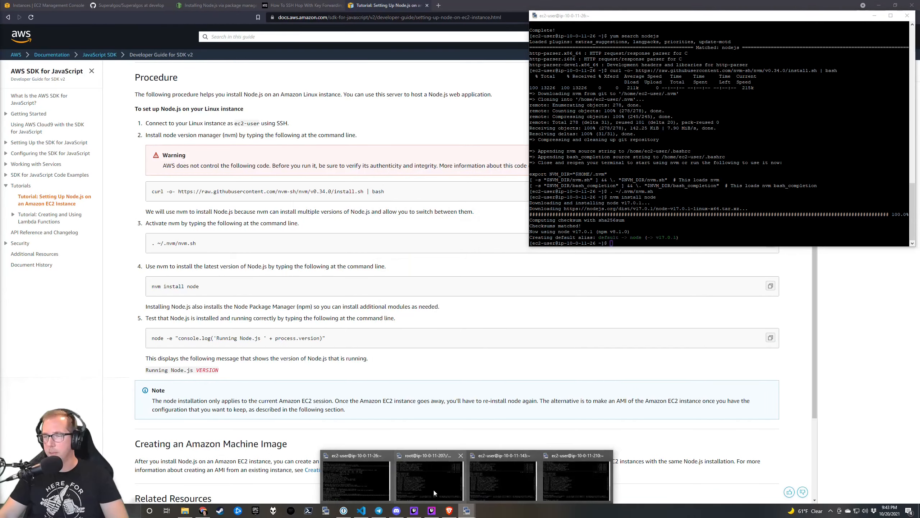
click(433, 489)
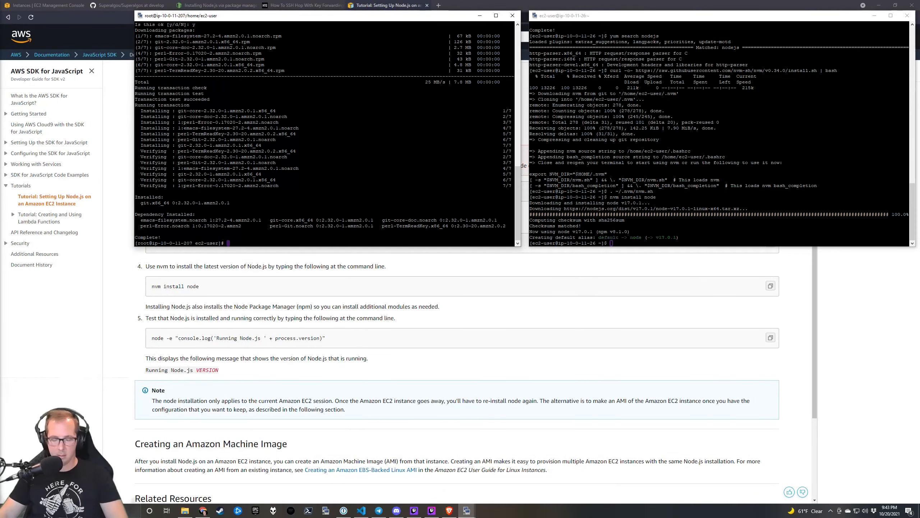
text(exit)
key(Return)
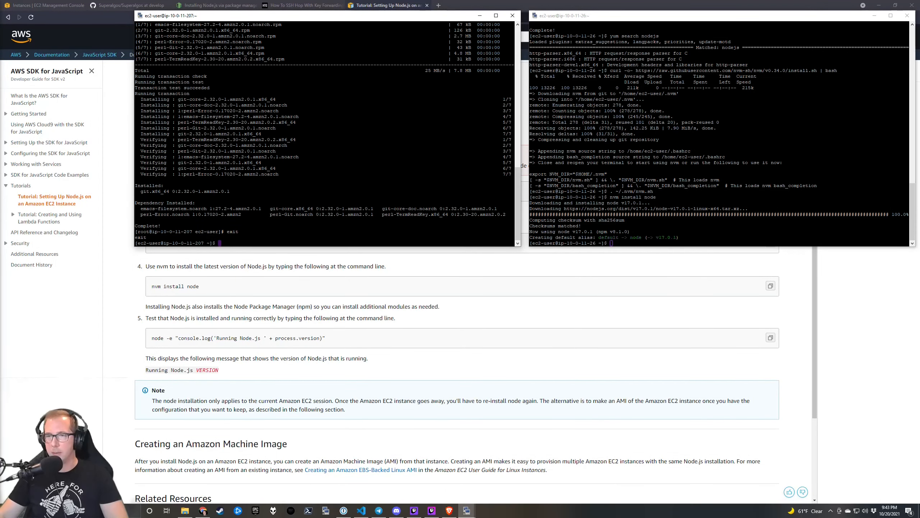
key(shift+Insert)
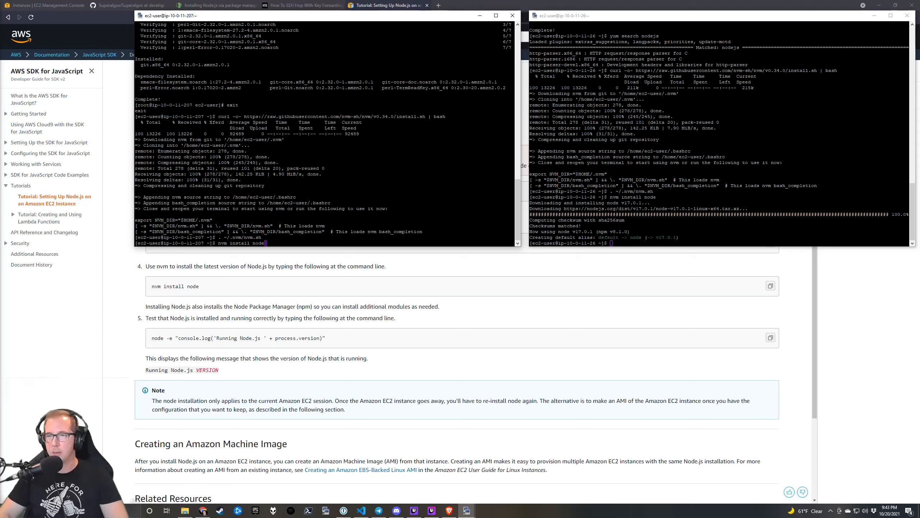
key(Return)
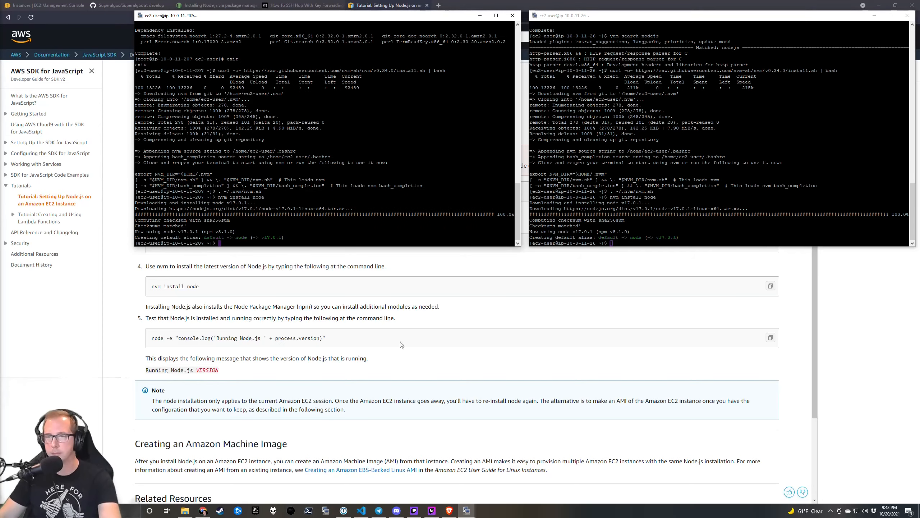
Paste and run the nvm setup and node install commands in the 10-0-11-143 and 10-0-11-210 terminals.
mouse_move(471, 510)
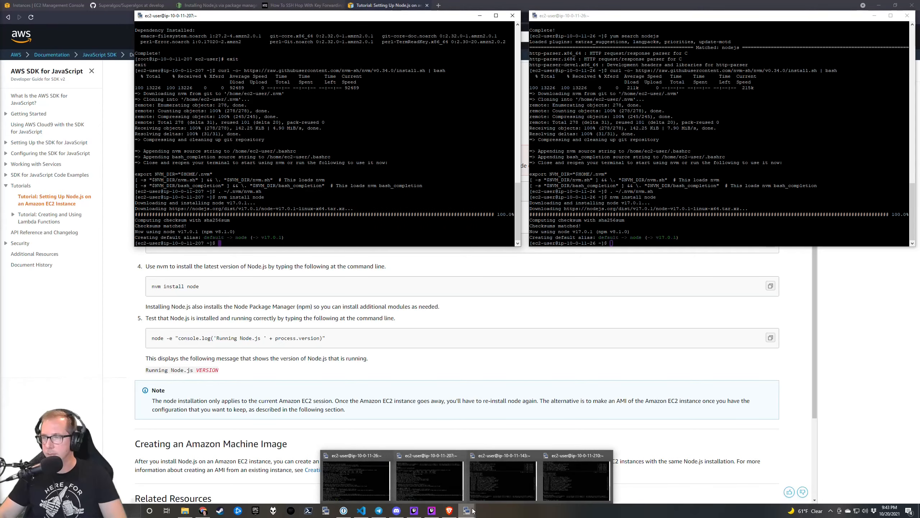
click(507, 486)
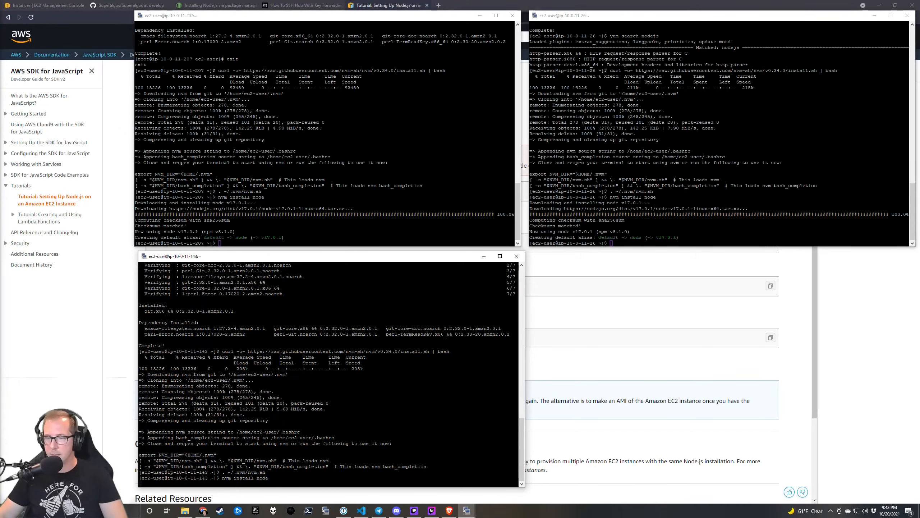
mouse_move(467, 510)
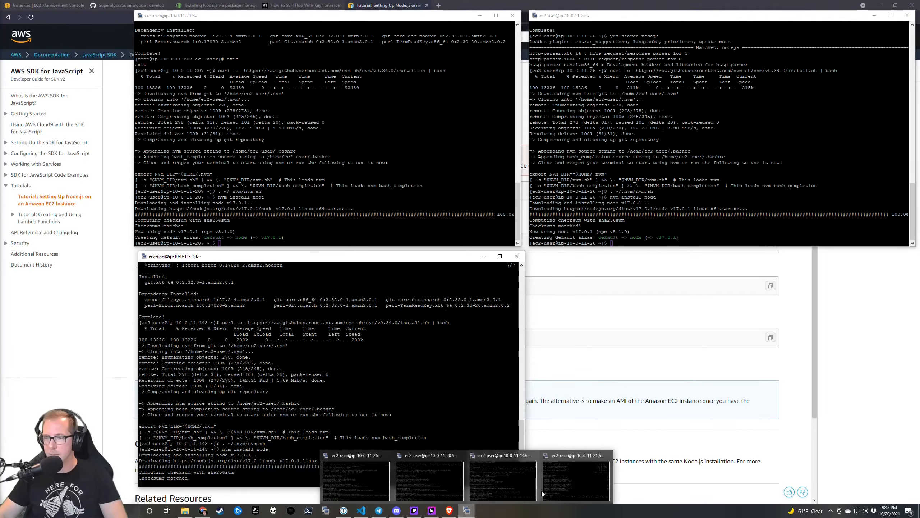
click(568, 481)
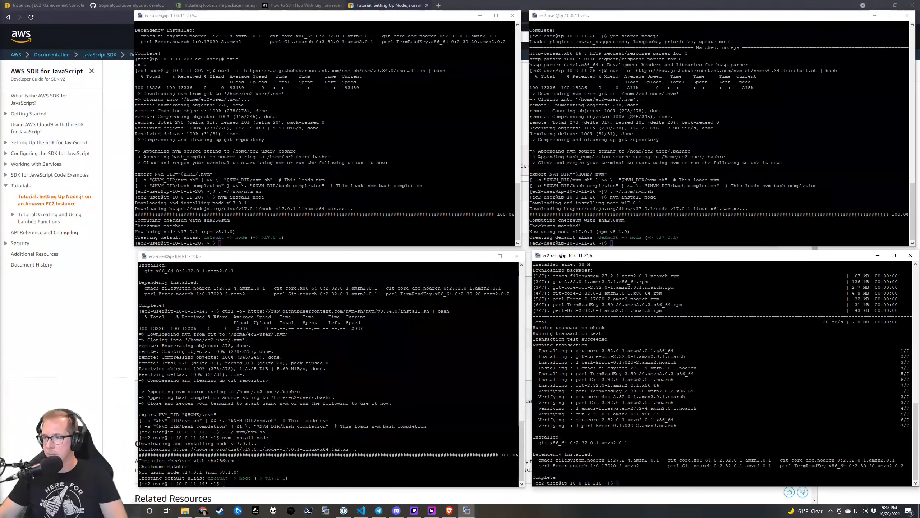
right_click(597, 460)
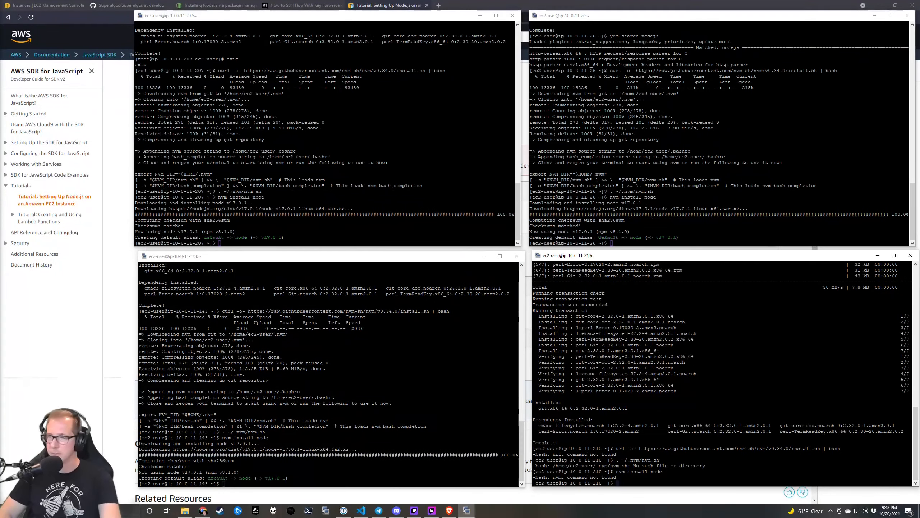
key(Return)
key(Return)
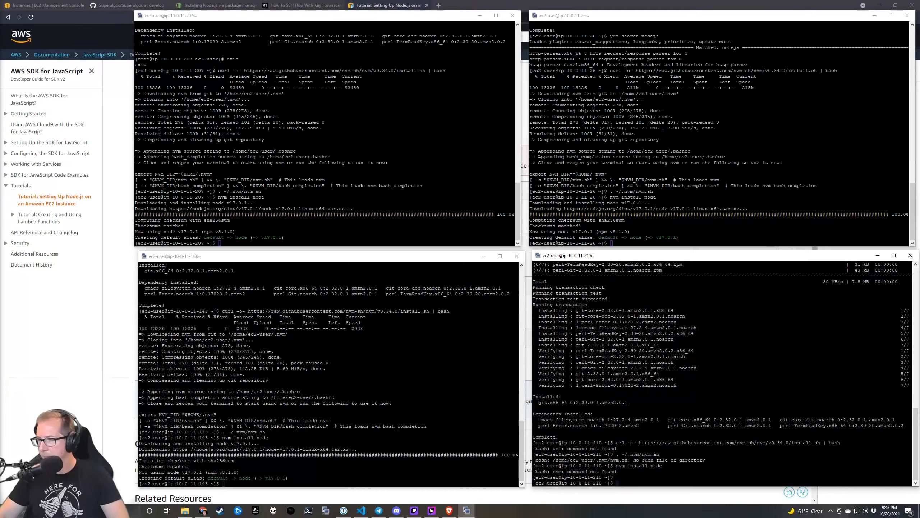
text(c)
right_click(597, 460)
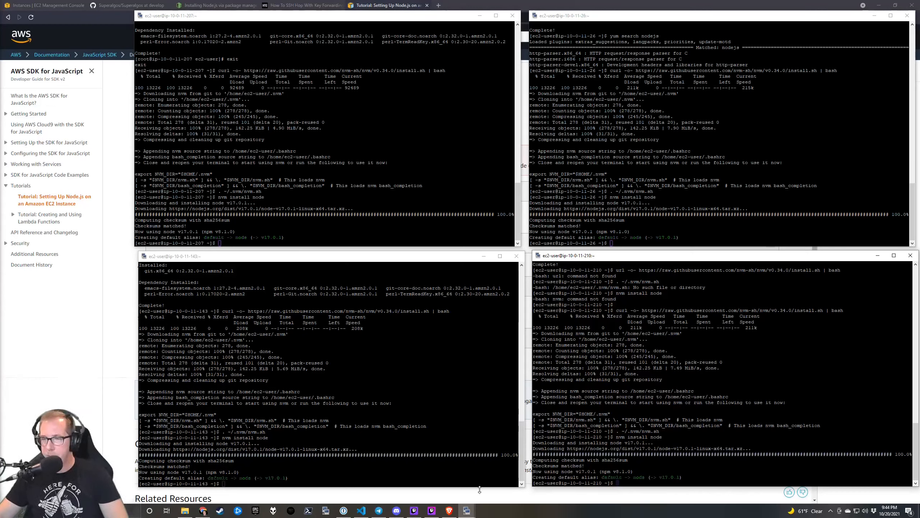
Load the ssplatt fork of Superalgos by changing the repository owner in the address bar.
click(90, 372)
click(152, 5)
scroll(250, 77, up, 20)
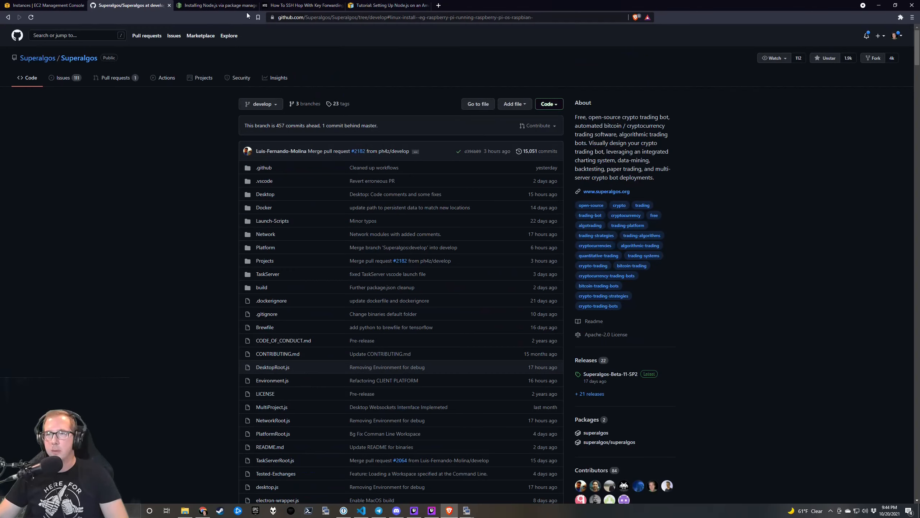
click(79, 58)
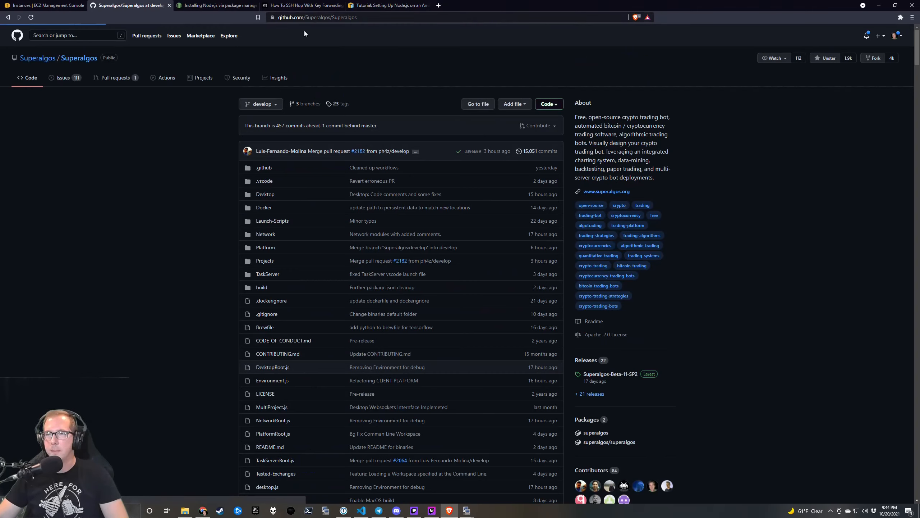
double_click(314, 17)
text(sspla)
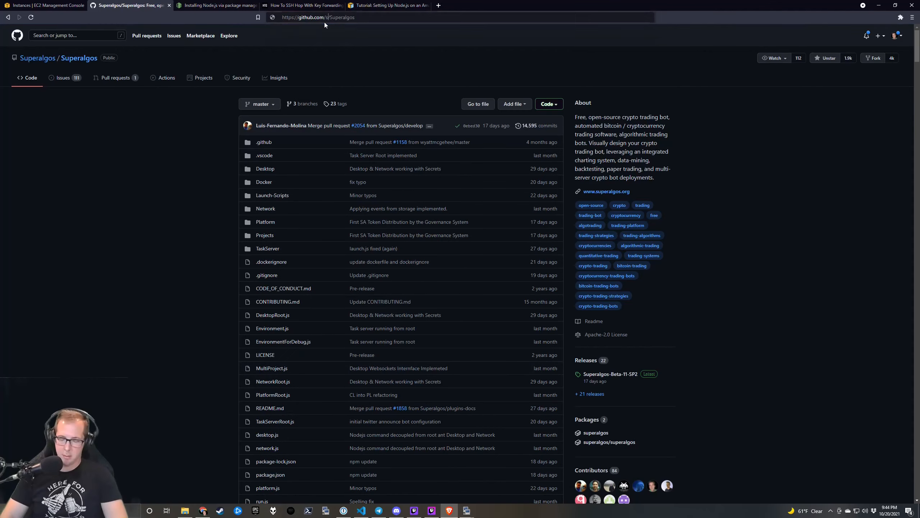
text(tt)
key(Return)
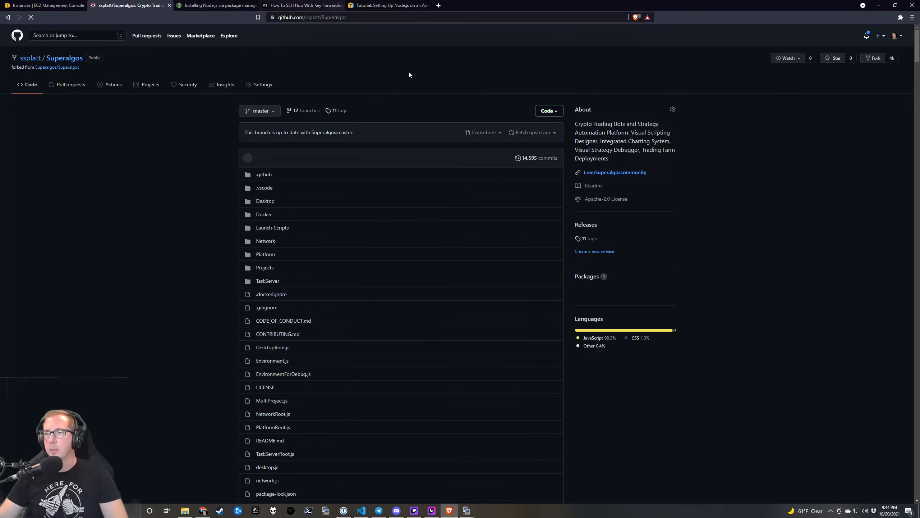
Copy the fork's SSH clone URL from the Code menu, then show and select the HTTPS clone URL.
click(560, 112)
click(549, 152)
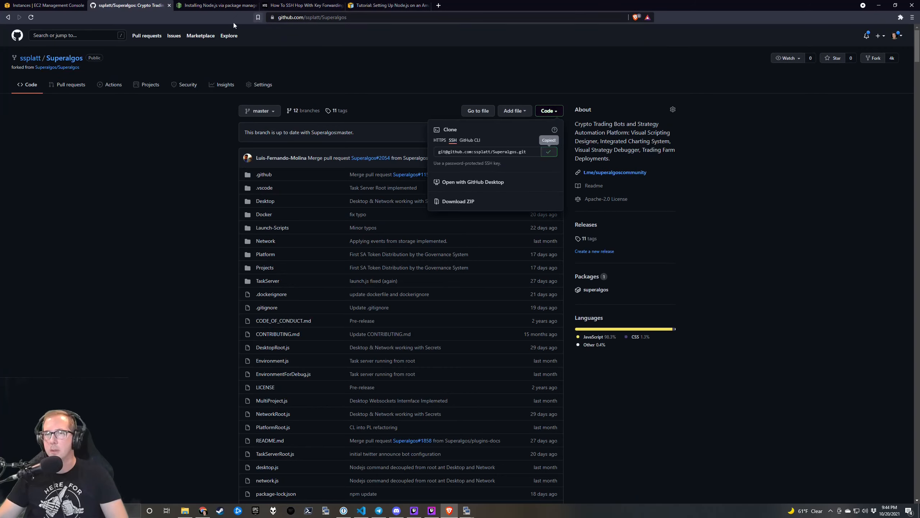
key(alt+Tab)
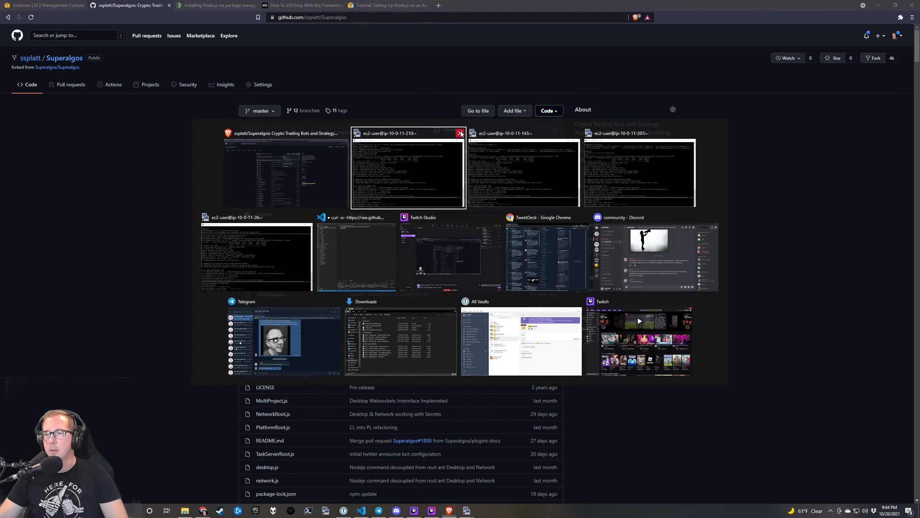
click(409, 66)
click(440, 140)
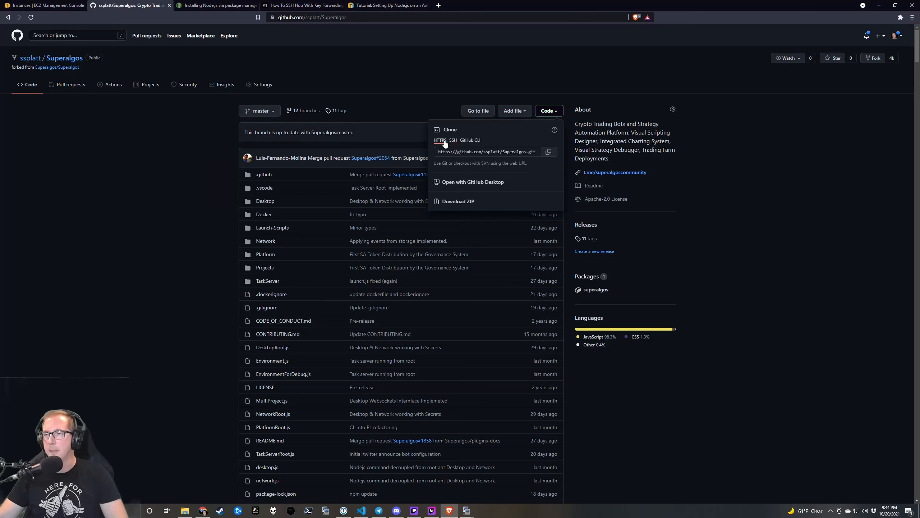
click(493, 152)
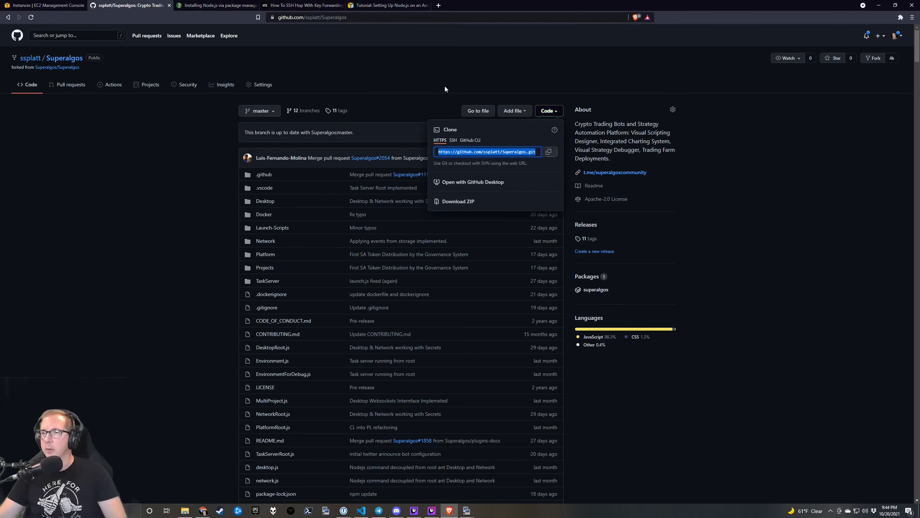
Return to the GitHub fork tab and copy its SSH clone URL.
click(227, 5)
click(302, 5)
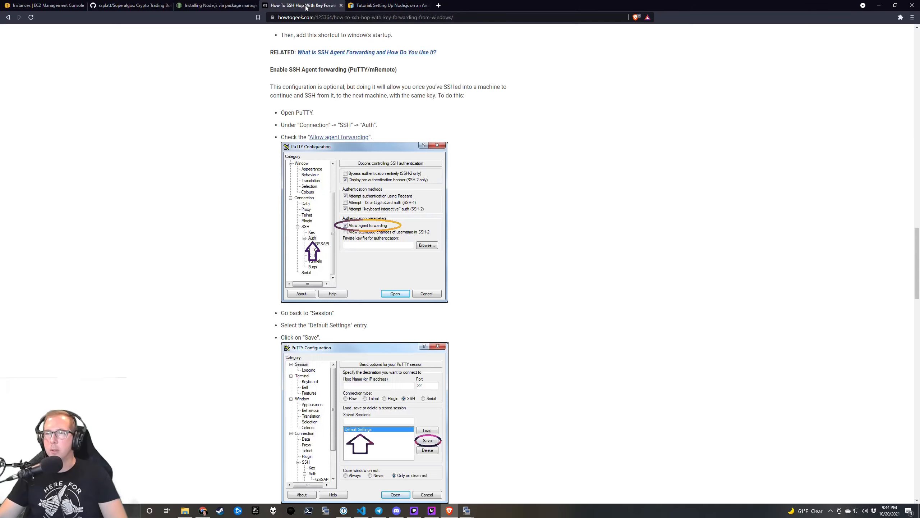
click(361, 6)
click(308, 5)
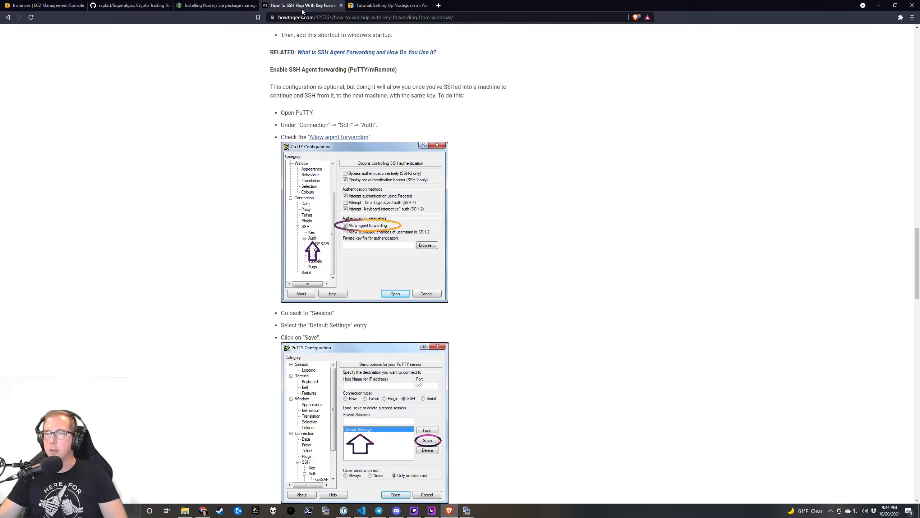
click(220, 6)
click(162, 5)
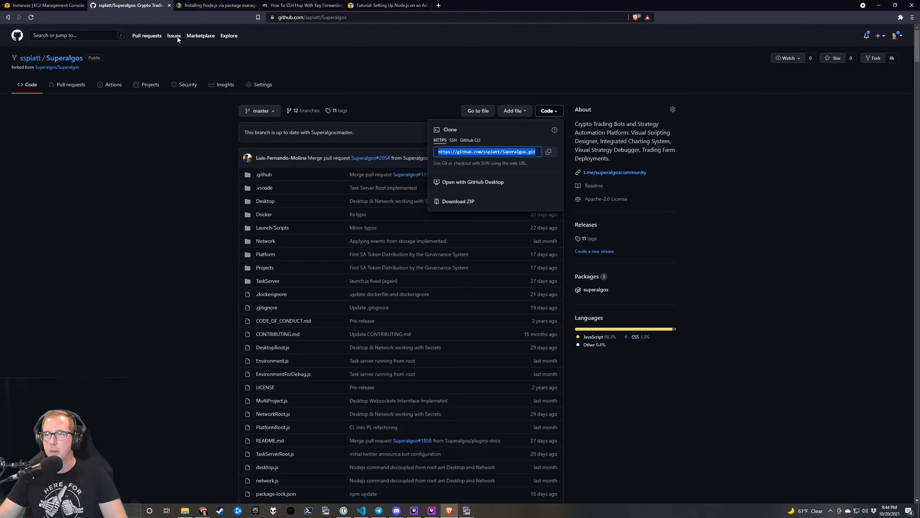
click(454, 140)
click(549, 152)
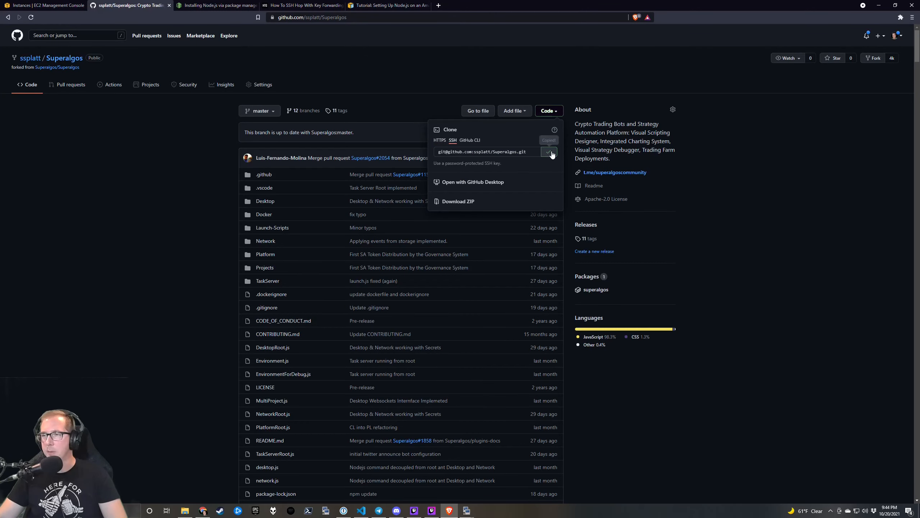
Bring the four KiTTY terminals in front of the browser, nudging the 207 window slightly right.
key(alt+Tab)
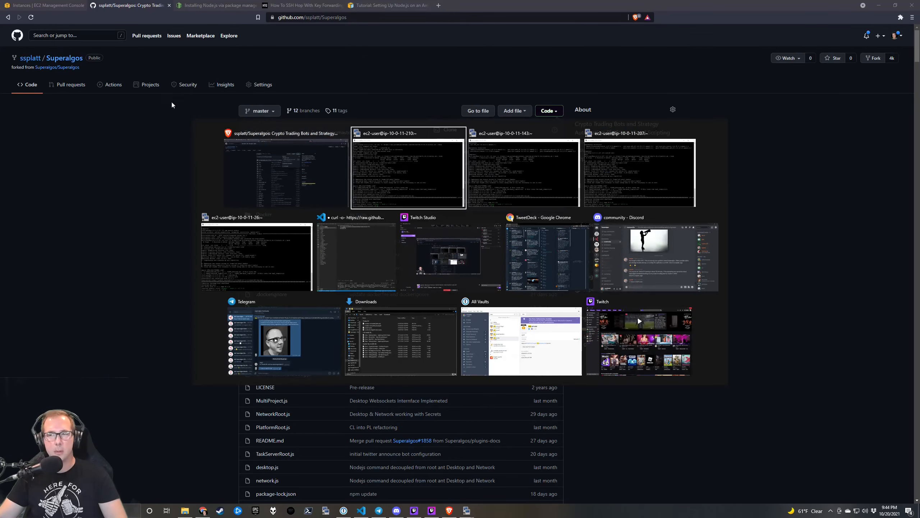
click(416, 157)
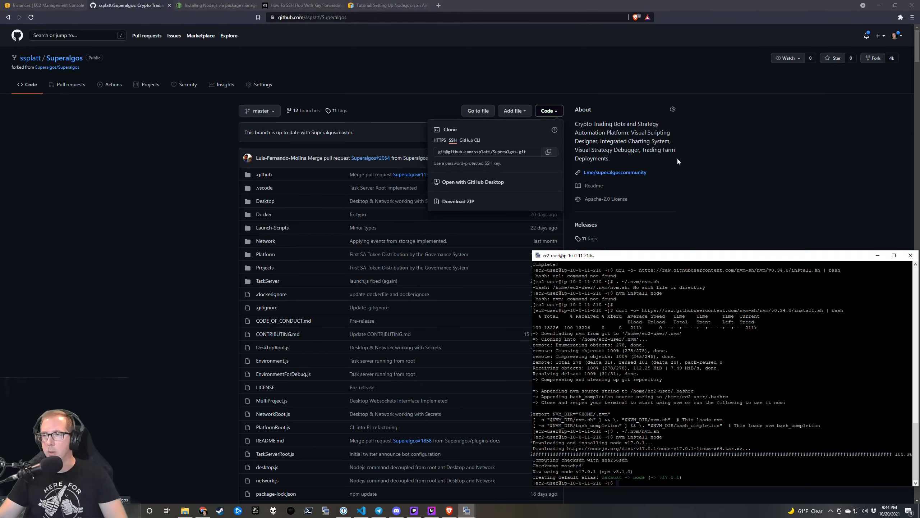
key(alt+Tab)
key(alt+Tab)
key(alt+Tab)
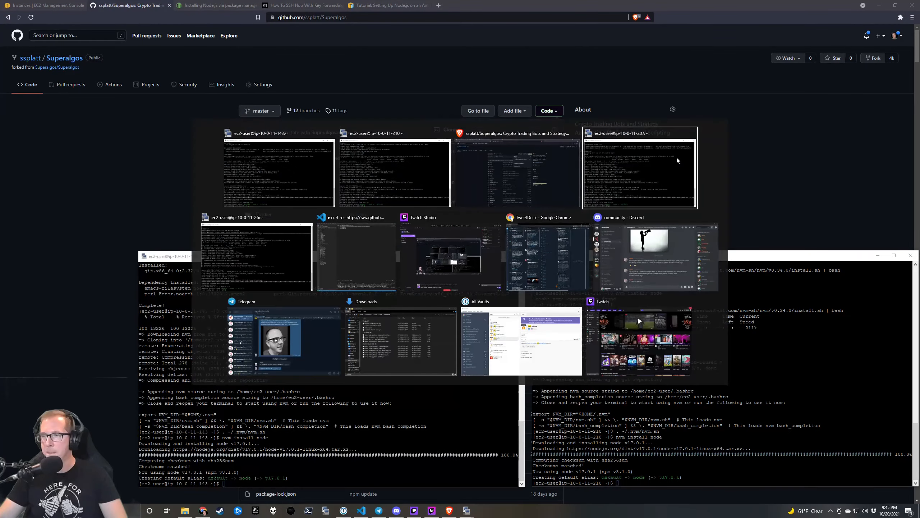
key(alt+Tab)
key(alt+Tab)
key(alt+Tab)
key(alt+Tab)
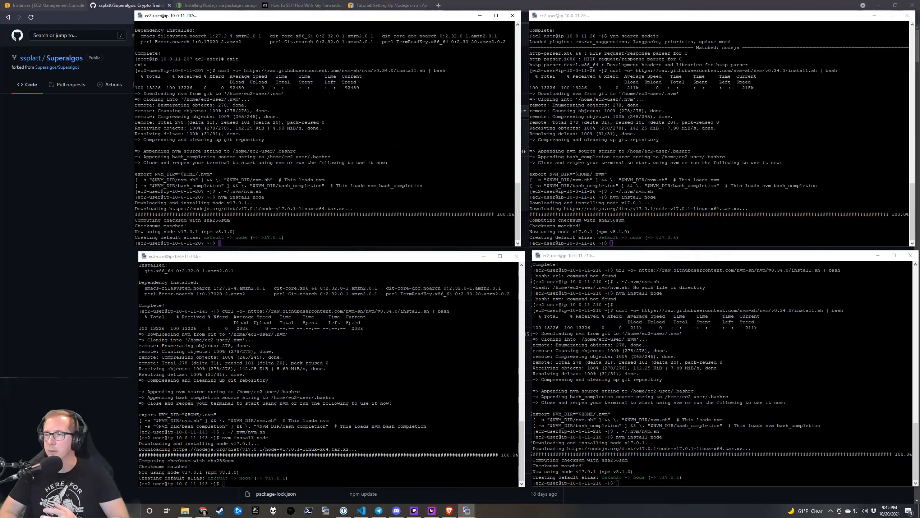
drag(415, 20, 421, 20)
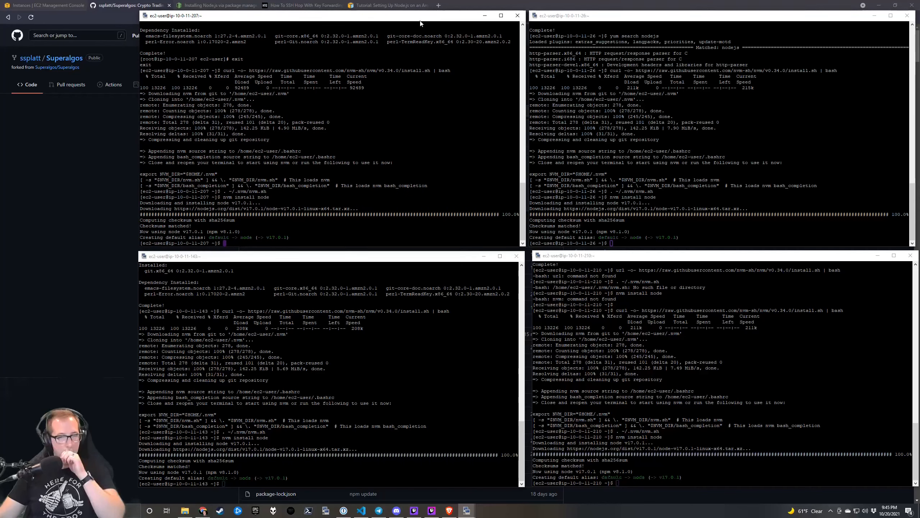
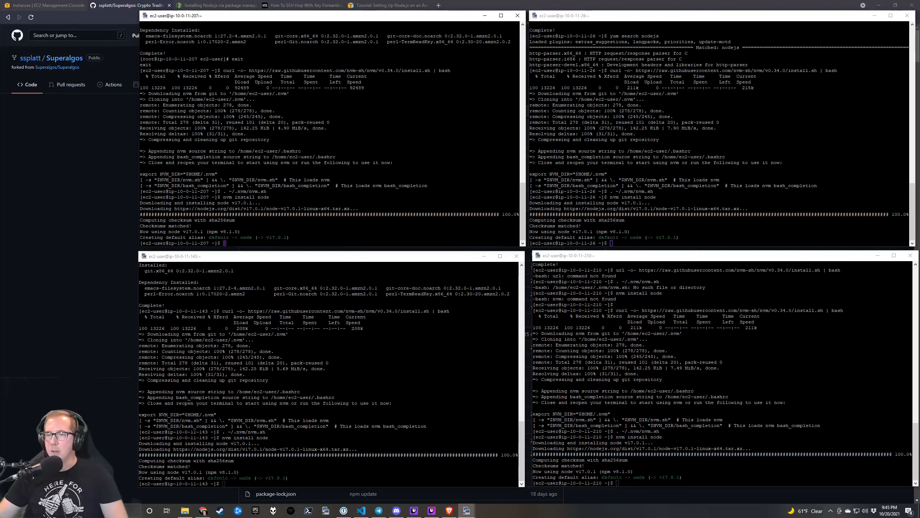
List the 207 node's home directory, including hidden files, with ls and ls -la.
text(ls)
key(Return)
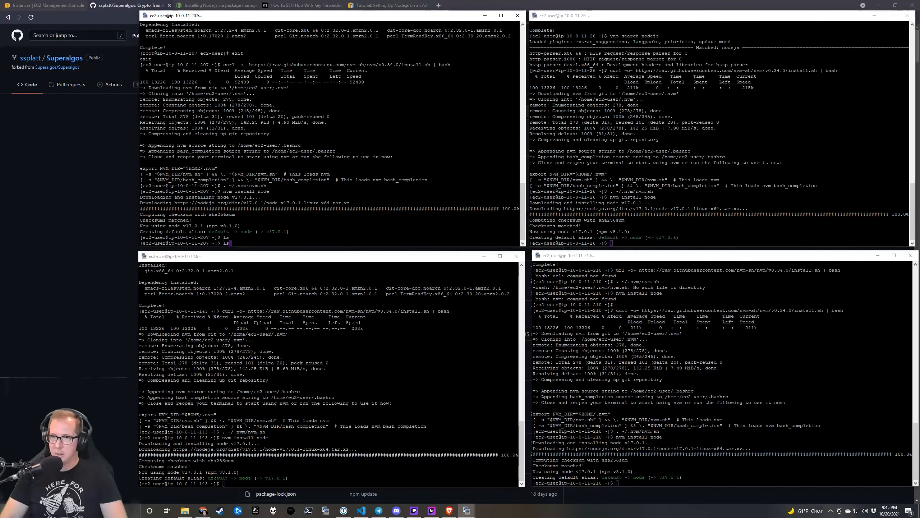
text(cd)
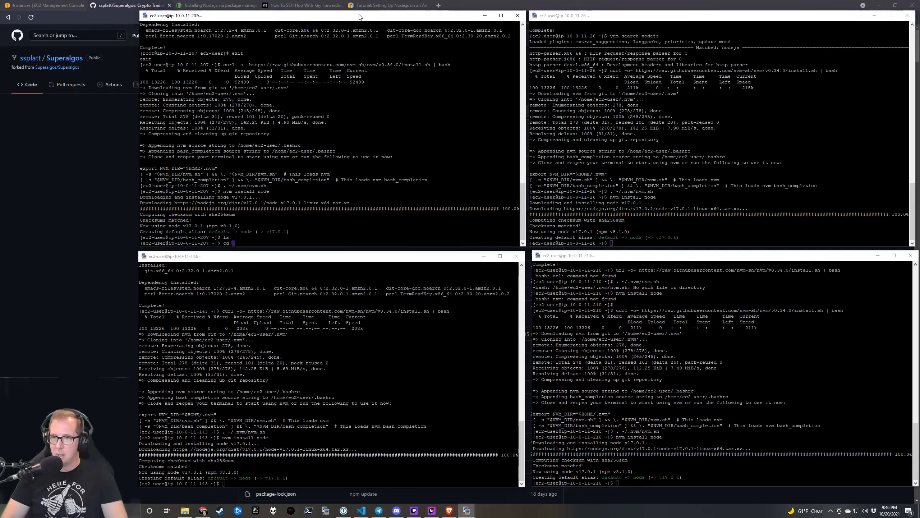
key(BackSpace)
key(BackSpace)
key(BackSpace)
key(BackSpace)
text(ls -la)
key(Return)
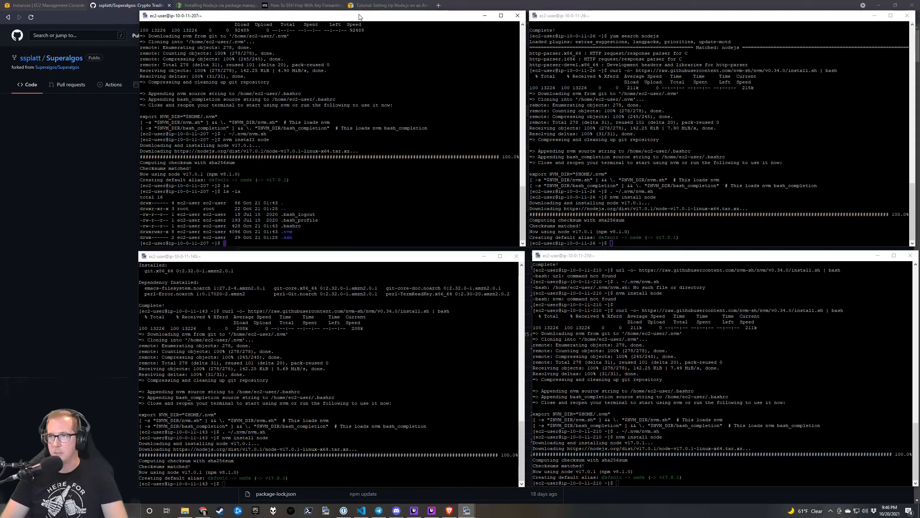
Create a src folder, move into it, and begin a git clone command.
text(mkdir src)
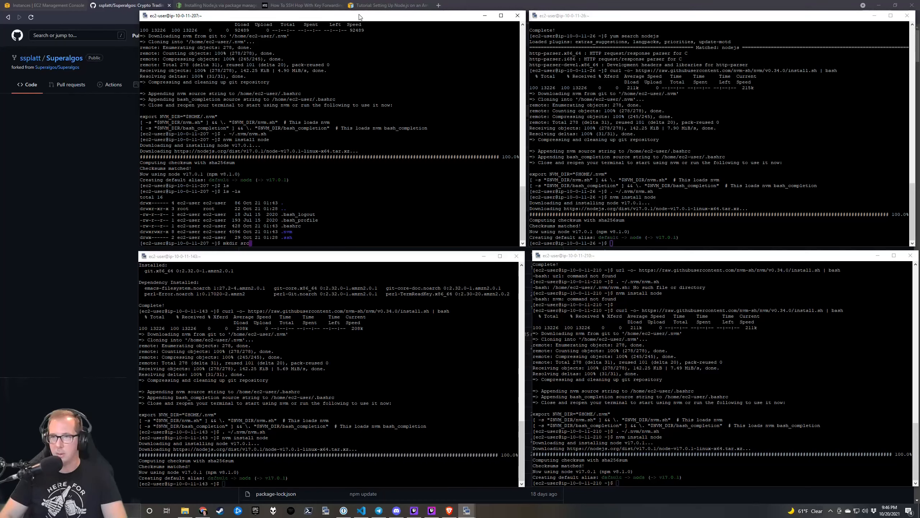
key(BackSpace)
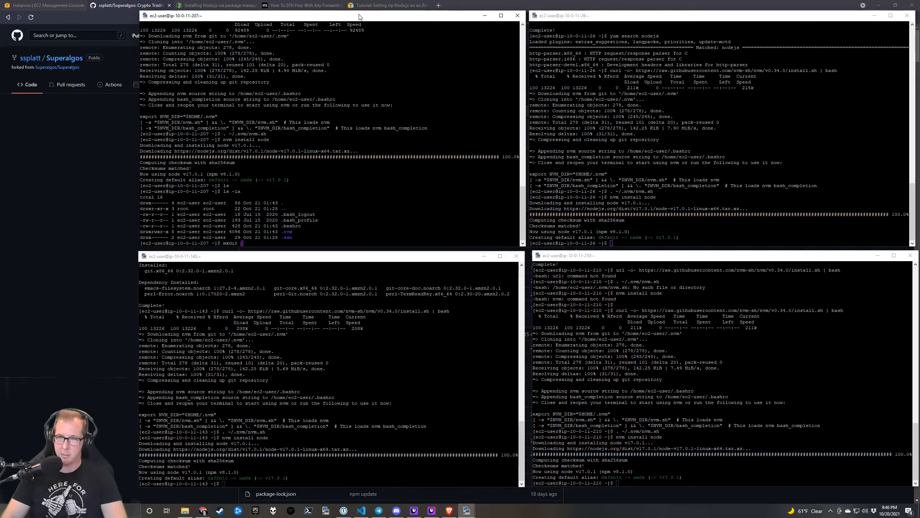
text(rc)
key(Return)
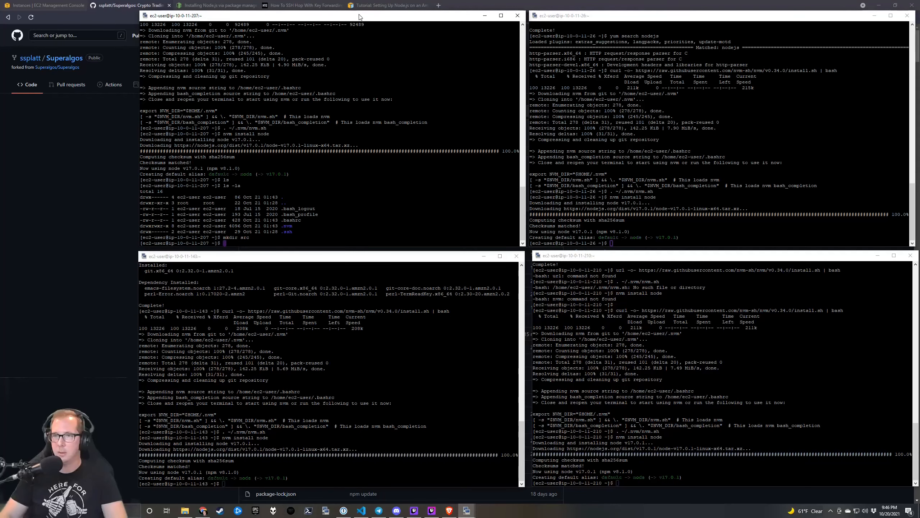
text(cd src)
key(Return)
text(git clone)
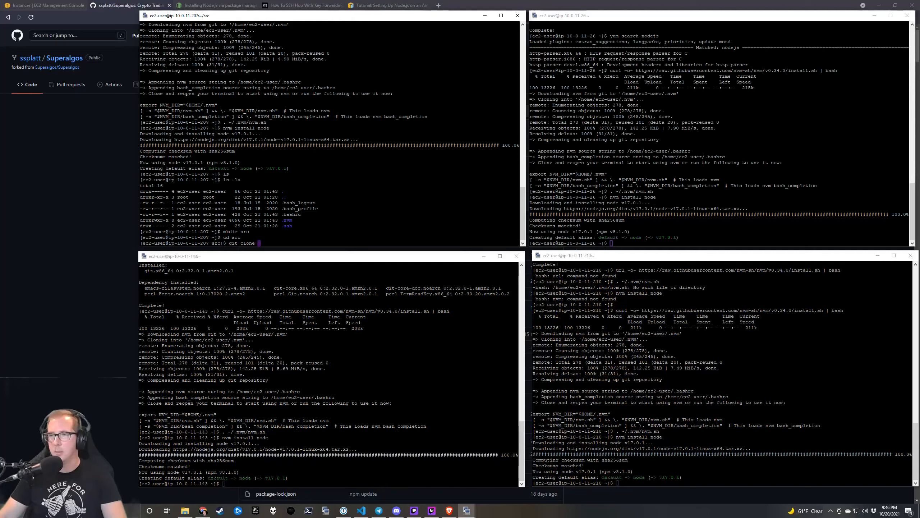
Clone the fork using the pasted SSH address, accepting GitHub's host key.
right_click(359, 90)
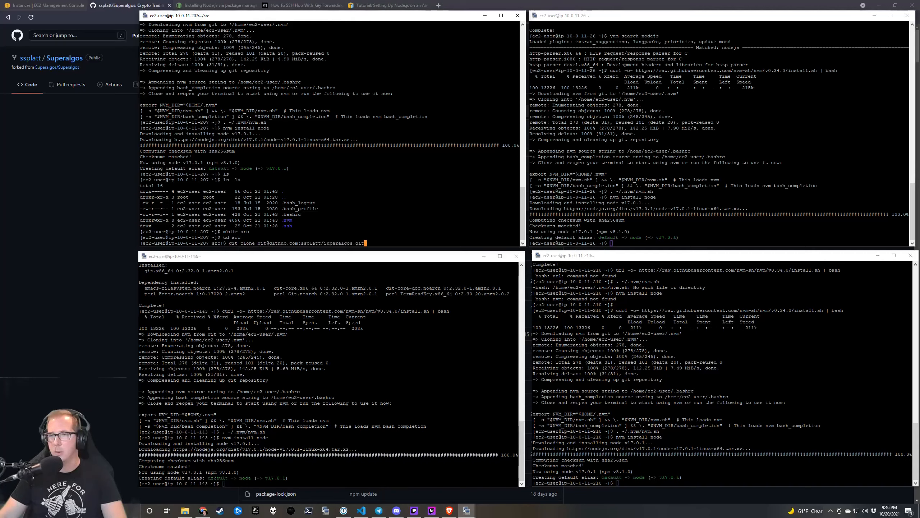
key(Return)
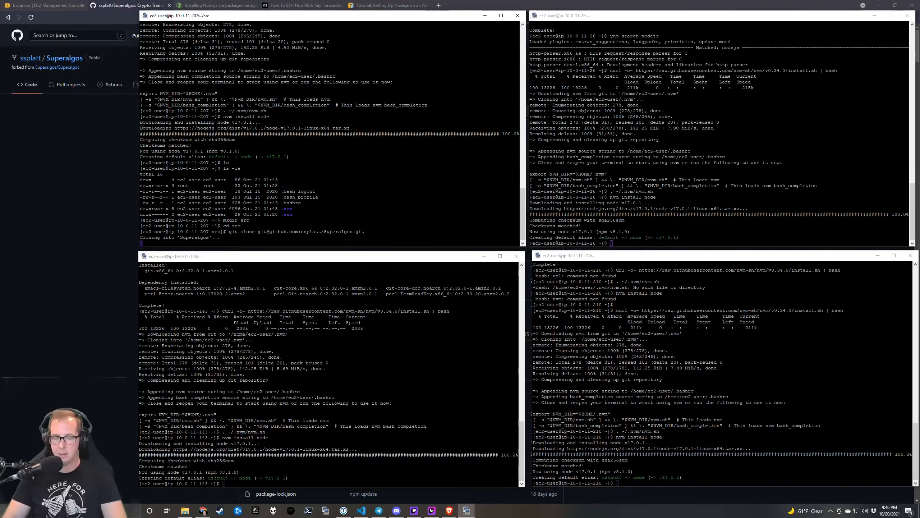
text(yes)
key(Return)
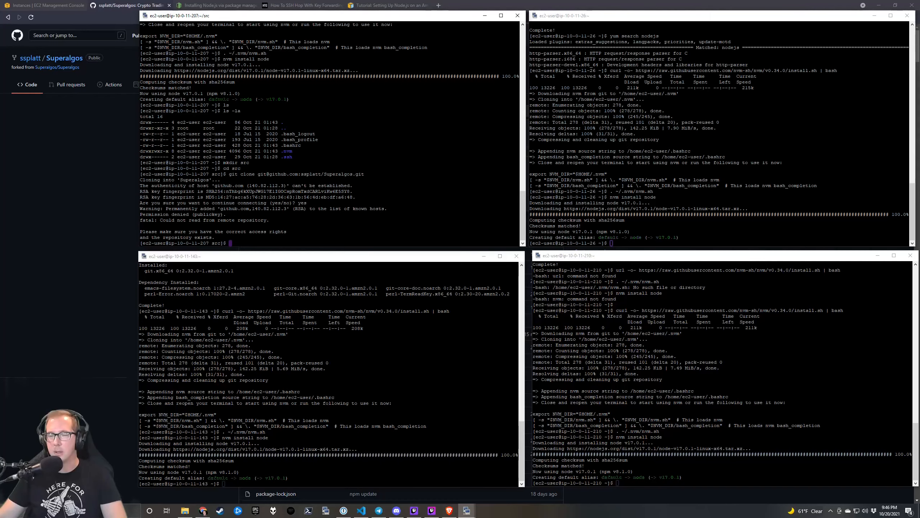
Copy the fork's HTTPS clone URL from GitHub and rerun git clone with it.
click(91, 195)
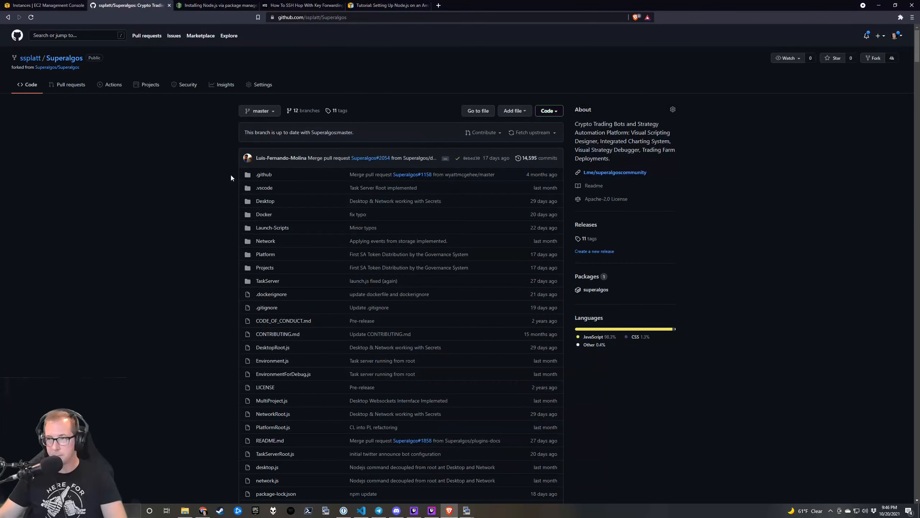
click(558, 114)
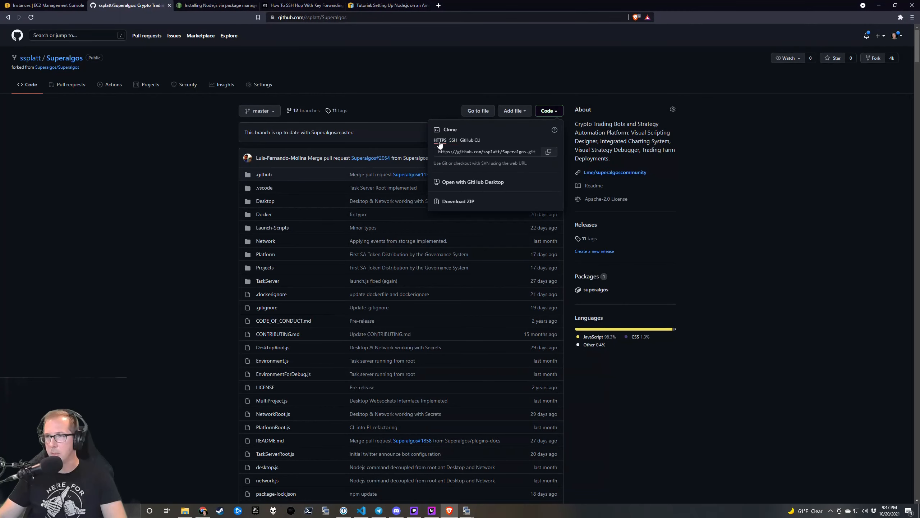
click(557, 155)
key(alt+Tab)
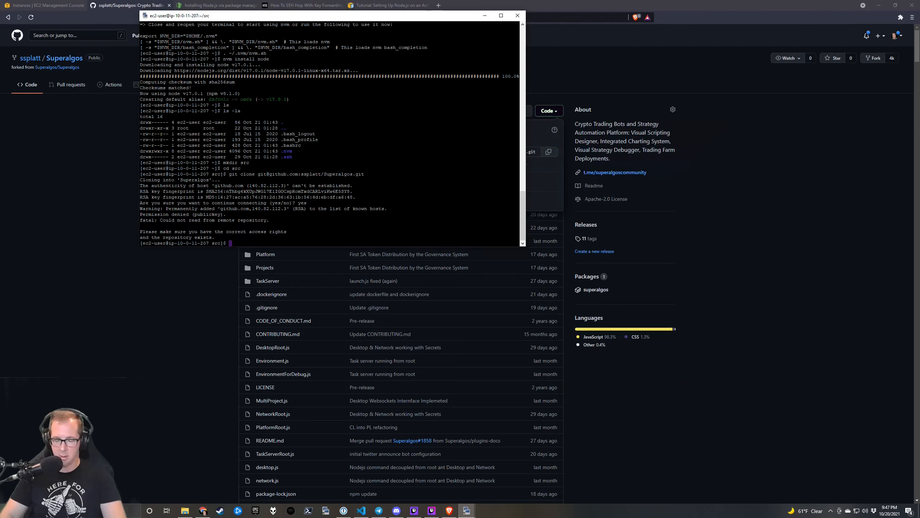
text(git clone)
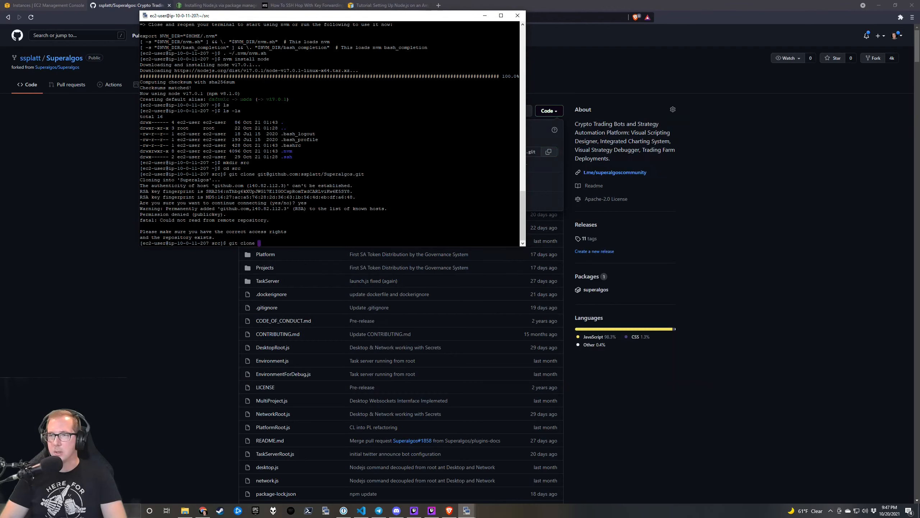
key(shift+Insert)
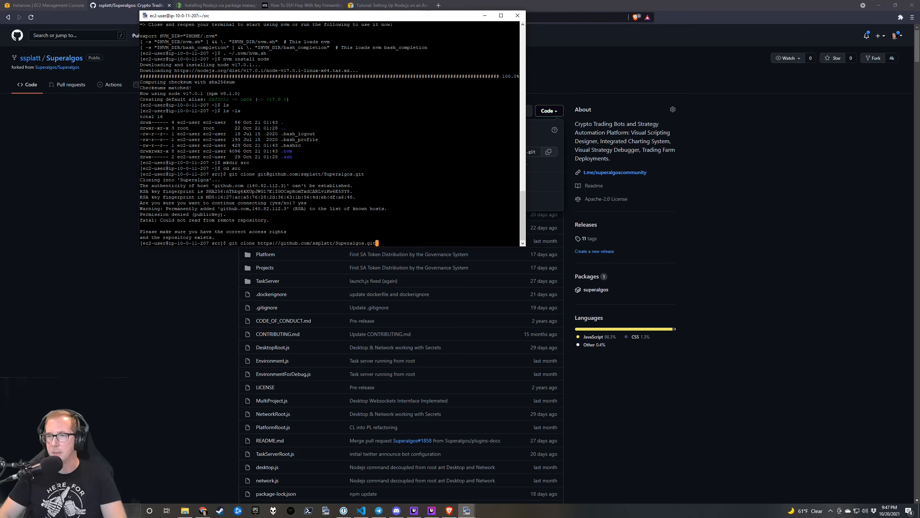
key(Return)
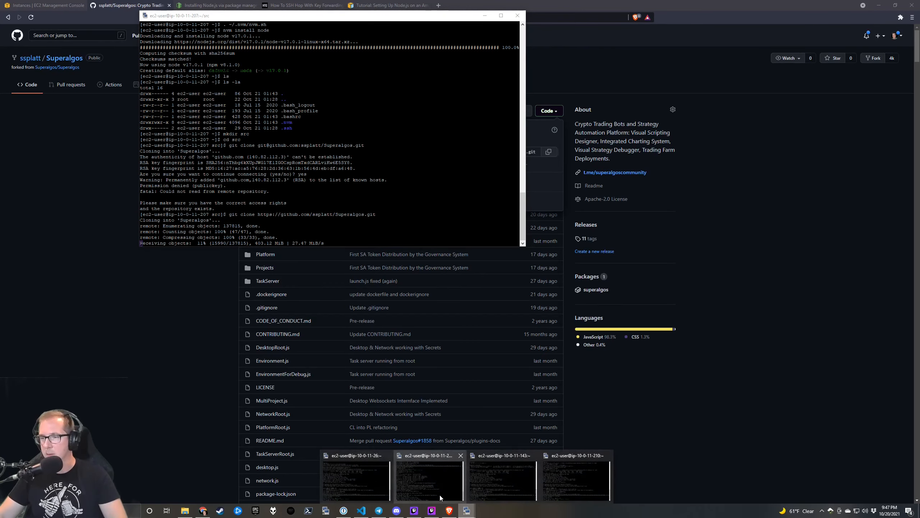
On the 10-0-11-26 node, create src, enter it and clone Superalgos over HTTPS.
mouse_move(466, 511)
click(379, 485)
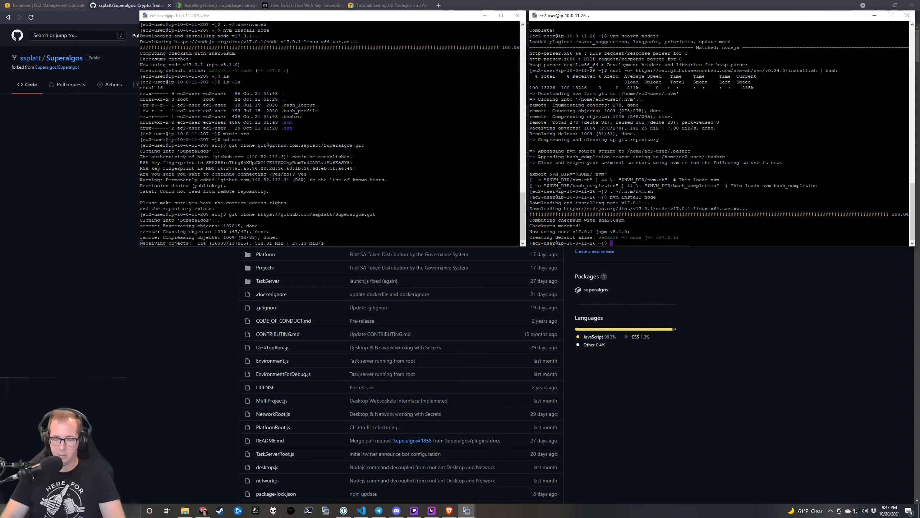
text(mkdir -p src)
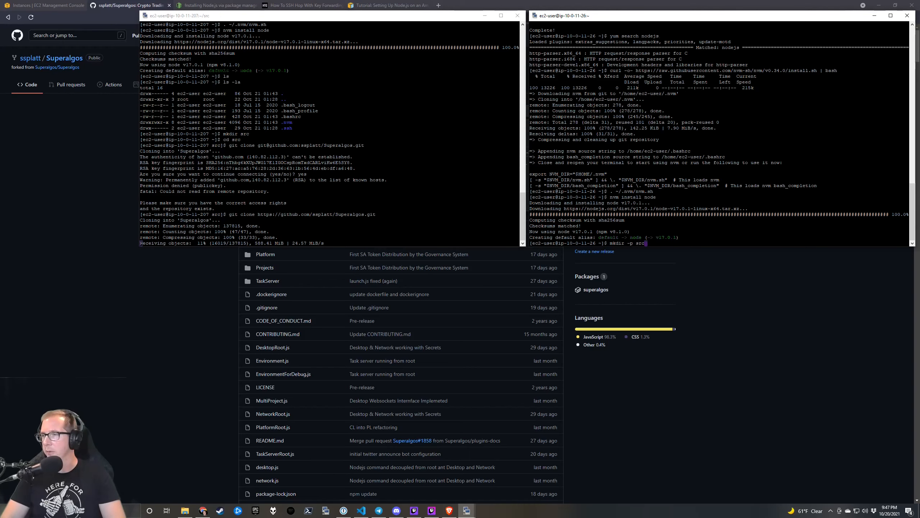
key(Return)
text(cd src)
key(Return)
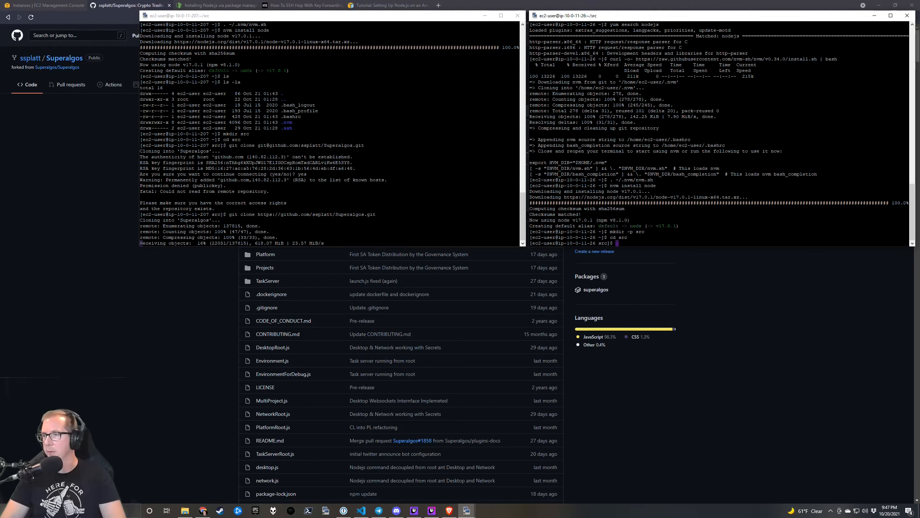
text(git clone)
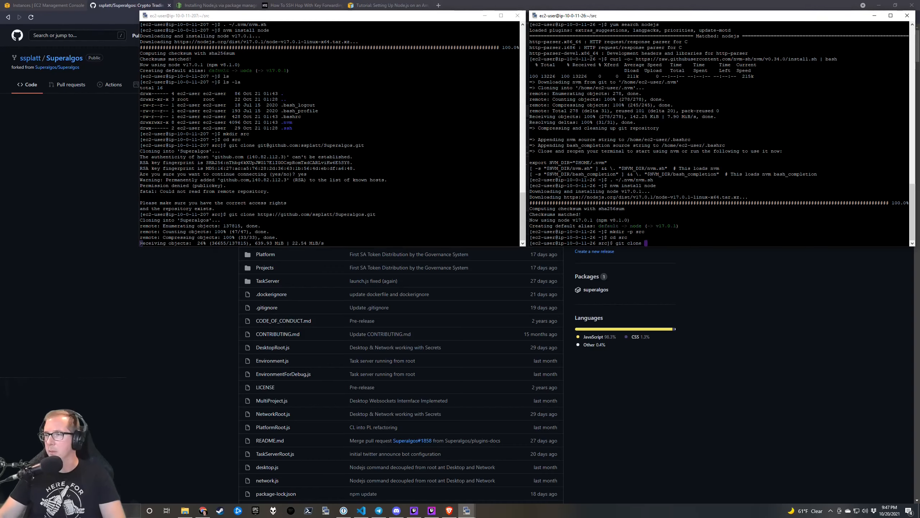
key(shift+Insert)
key(Return)
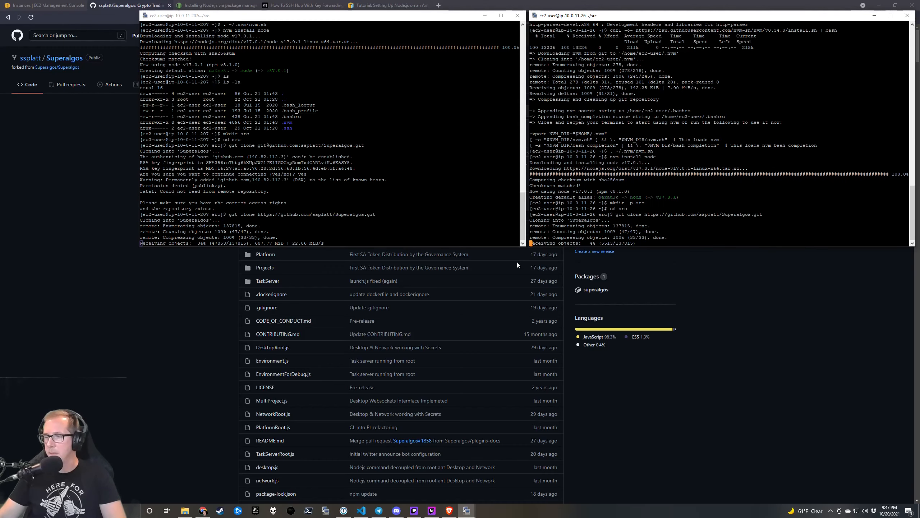
On the 10-0-11-143 node, create src, enter it and clone Superalgos over HTTPS.
mouse_move(470, 512)
click(503, 476)
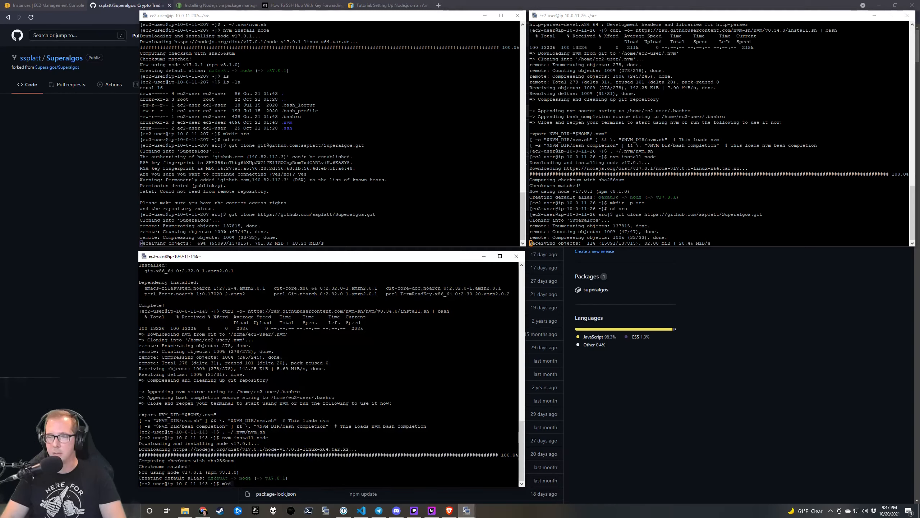
text(mkdir -p sr)
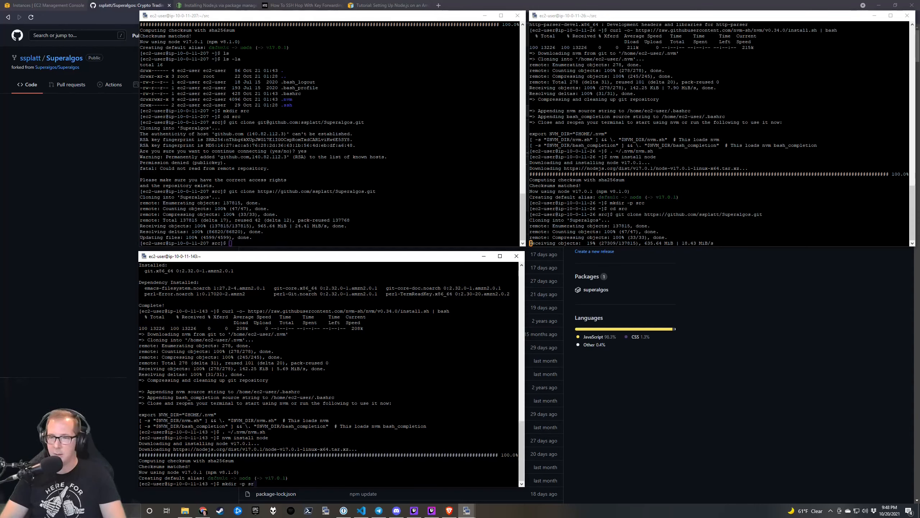
text(c)
key(Return)
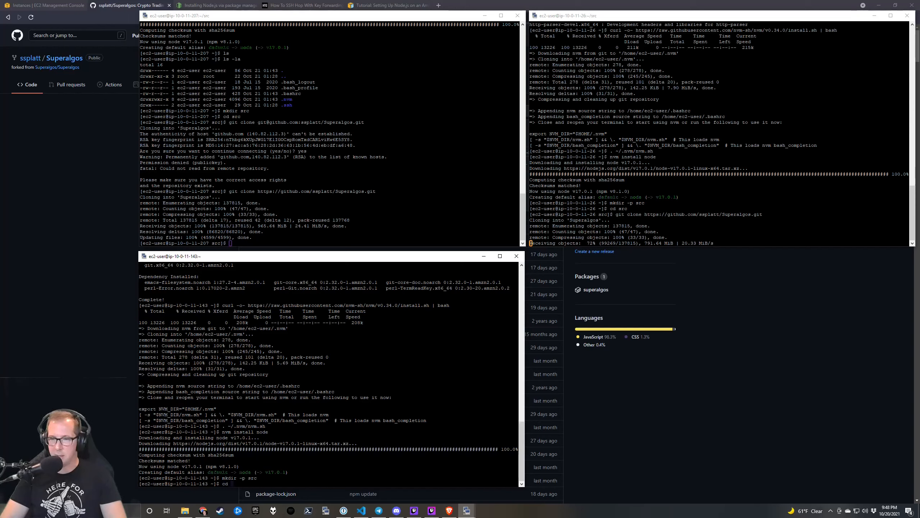
text(src)
key(Return)
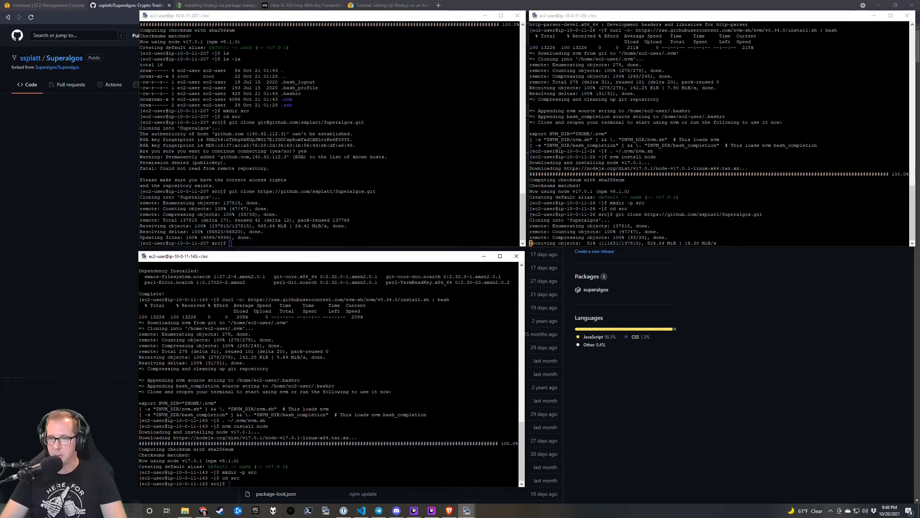
text(git c)
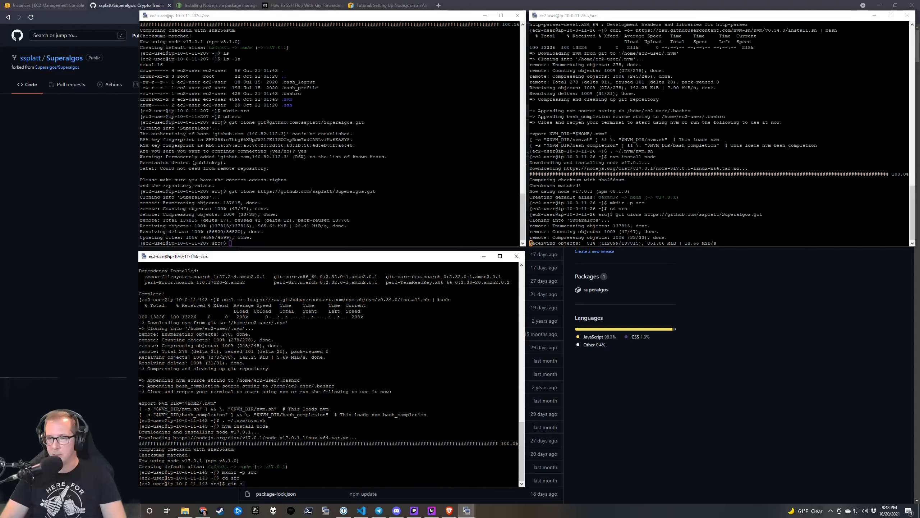
text(lone)
key(shift+Insert)
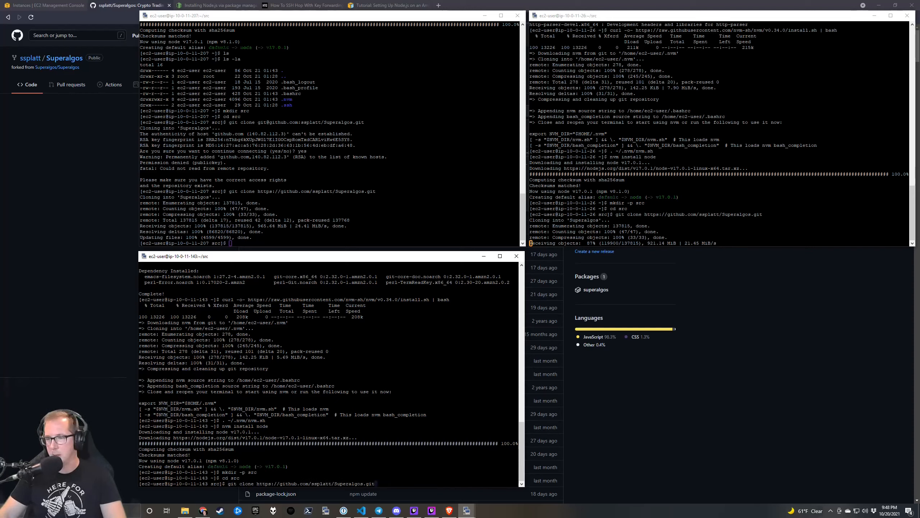
key(Return)
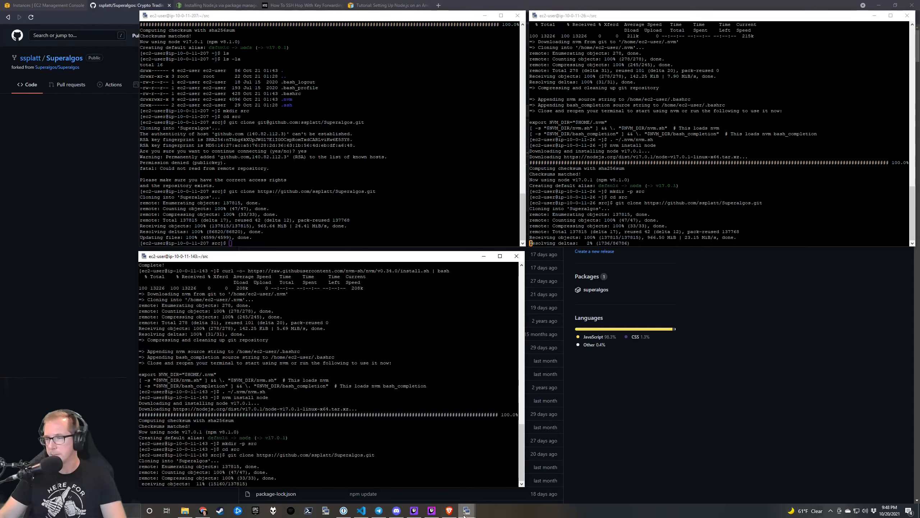
On the 10-0-11-210 node, create src, enter it and clone Superalgos over HTTPS.
mouse_move(467, 509)
click(552, 489)
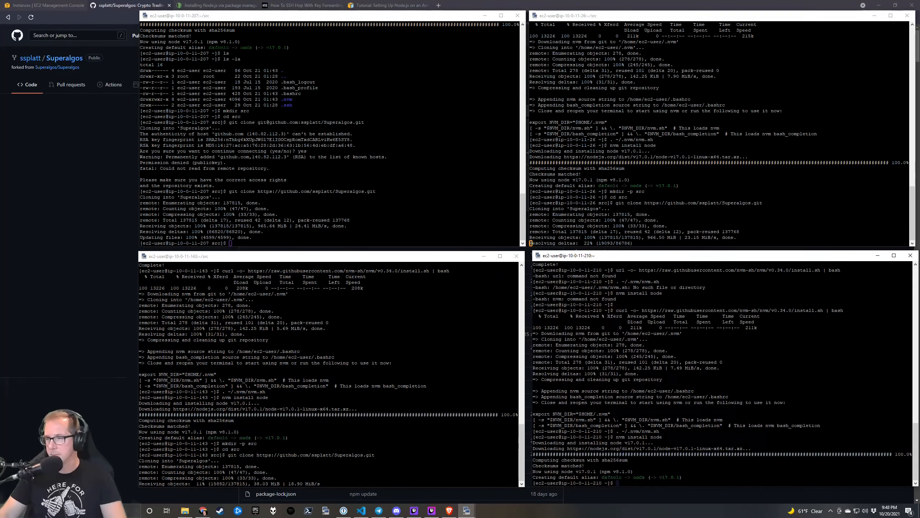
text(mkdir -p src)
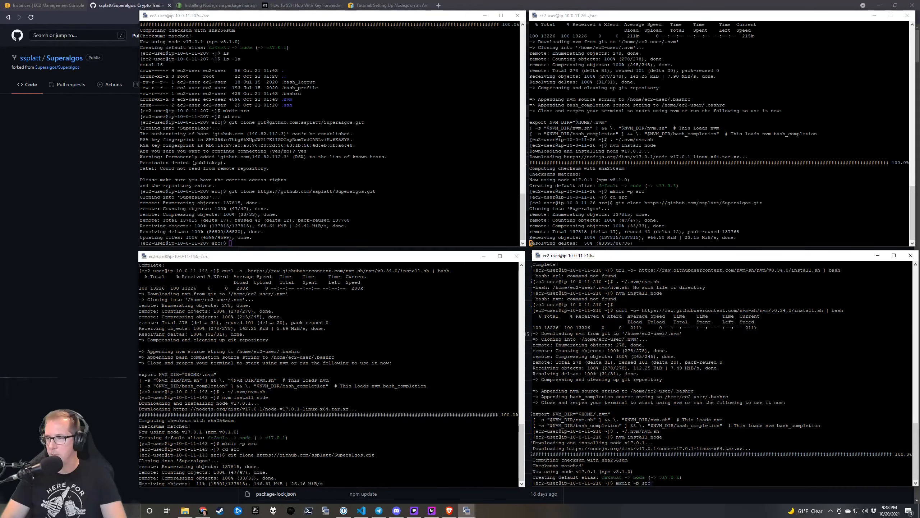
key(Return)
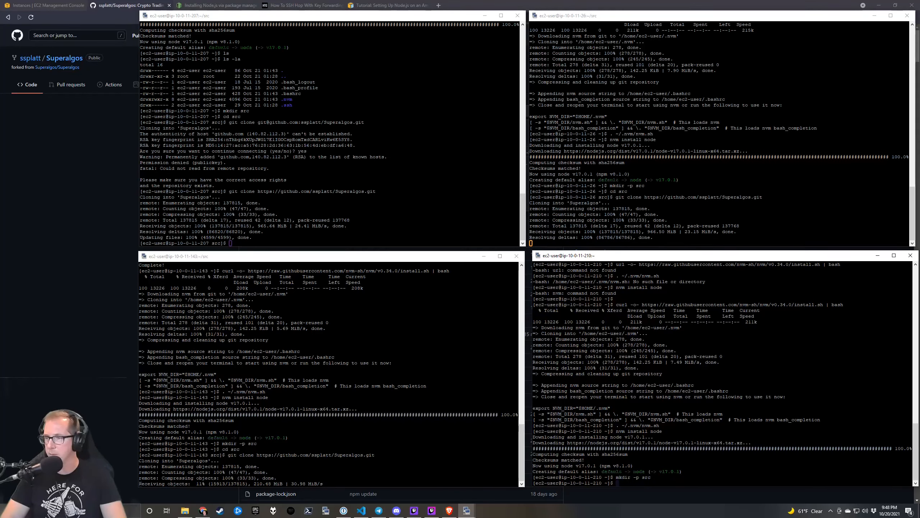
text(cd src)
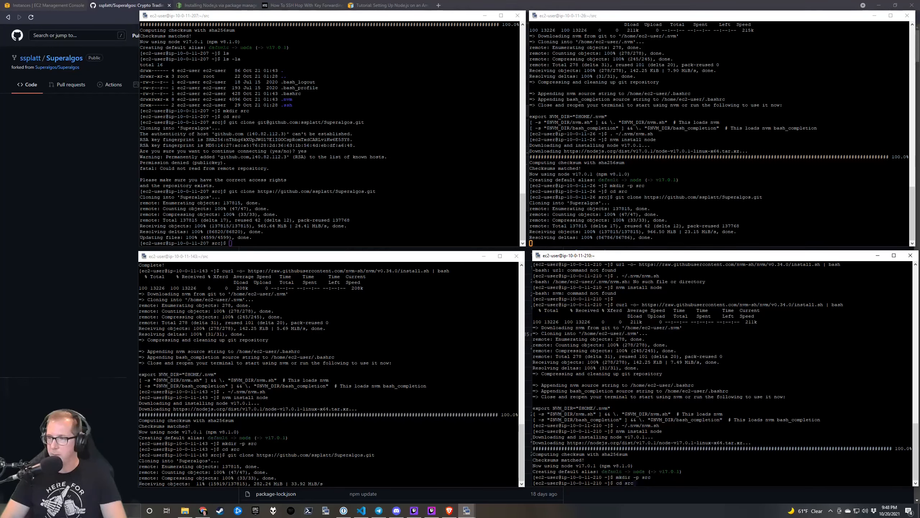
key(Return)
text(git clone)
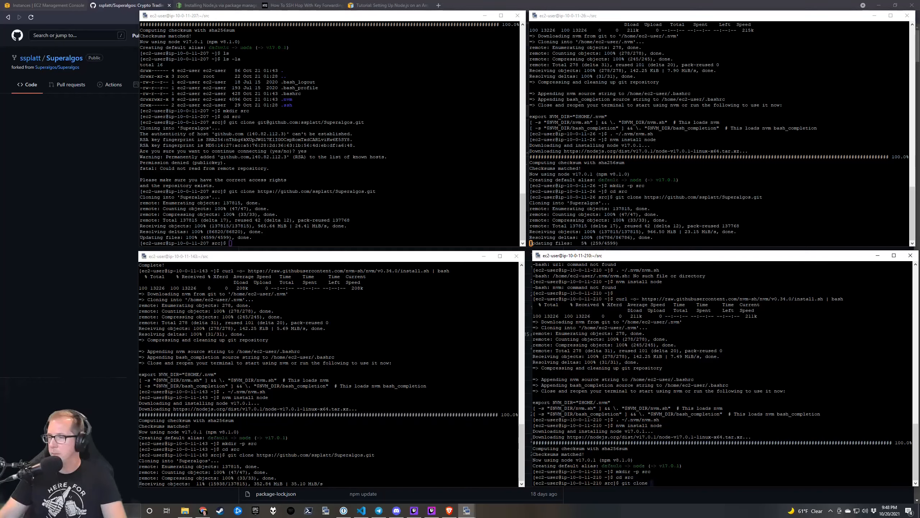
key(shift+Insert)
key(Return)
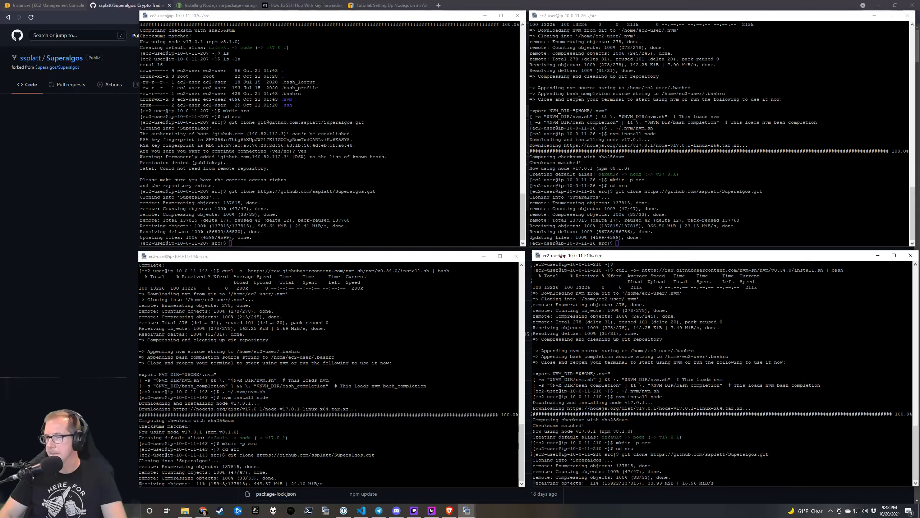
On the 207 node, cd into Superalgos, list its files, and check node --version shows v17.0.1.
click(326, 174)
text(cd )
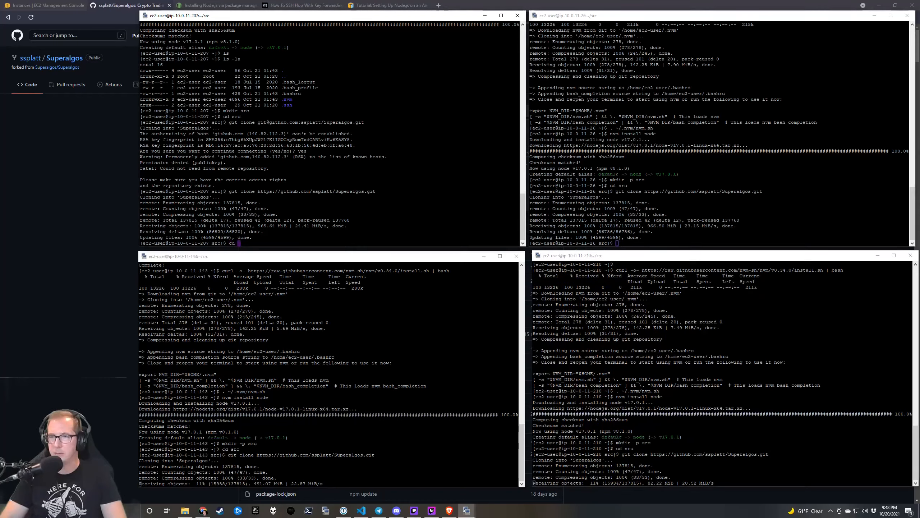
text(Sup)
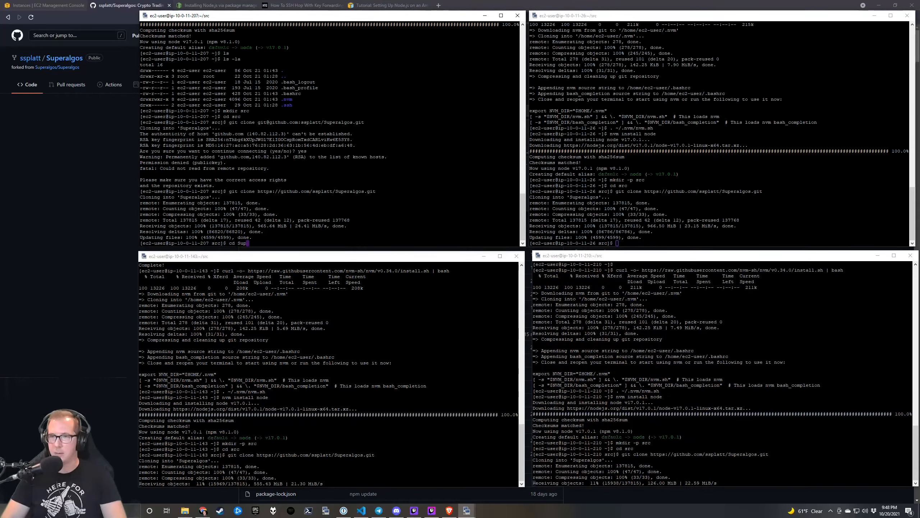
key(Tab)
key(Return)
text(ls)
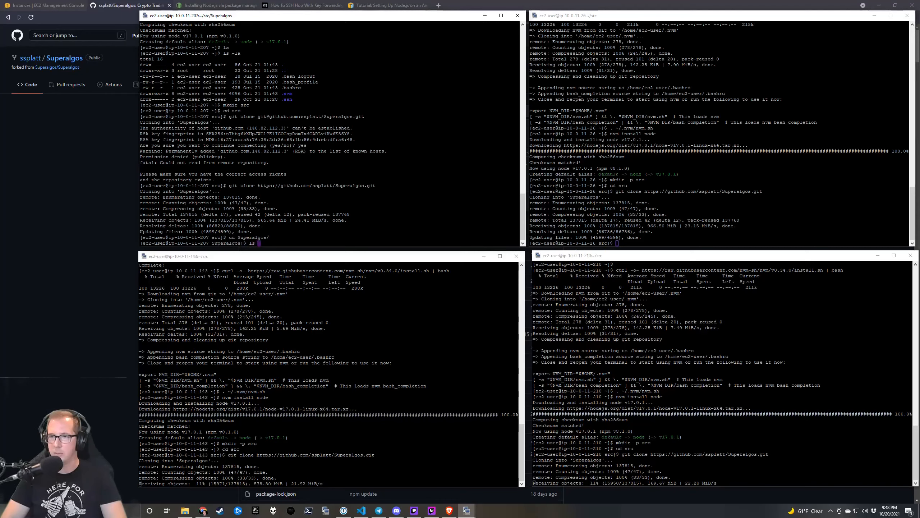
key(Return)
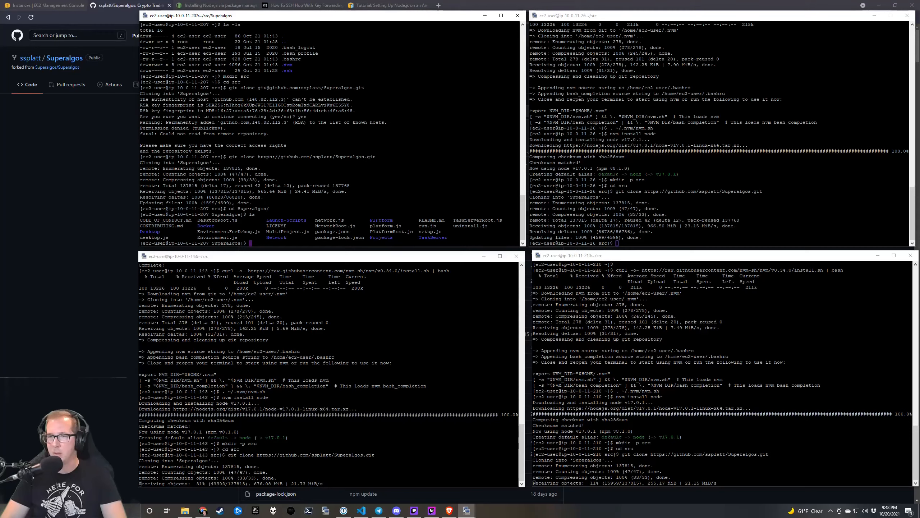
text(node)
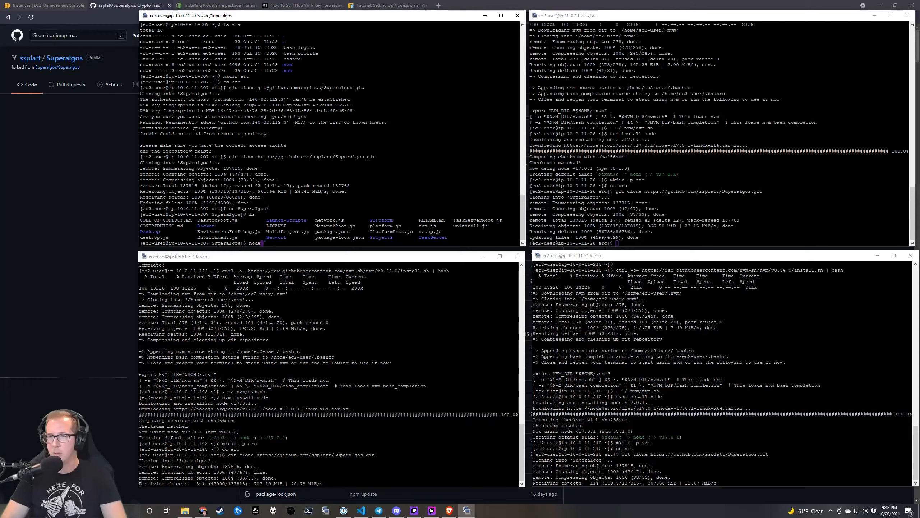
text( --version)
key(Return)
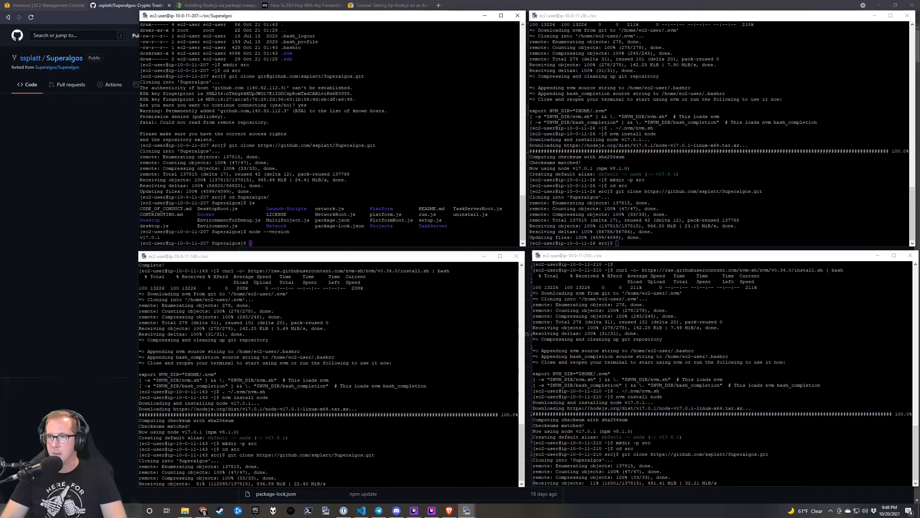
Run 'node setup noShortcuts' on the 10-0-11-207 node, fixing the typo first.
text(node se)
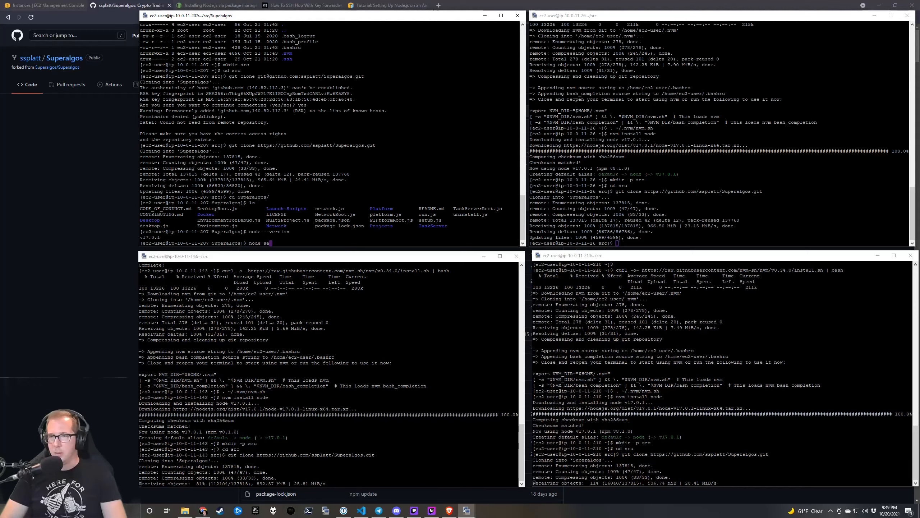
text(tup )
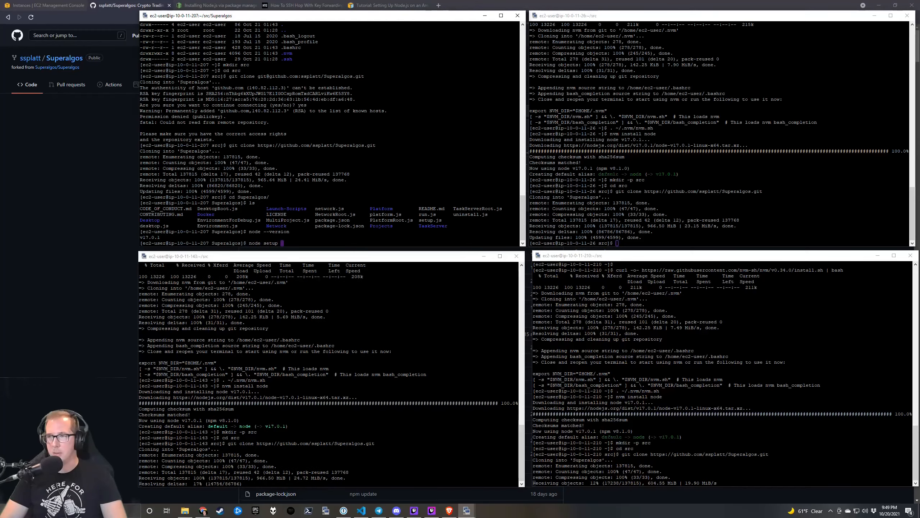
text(noShort)
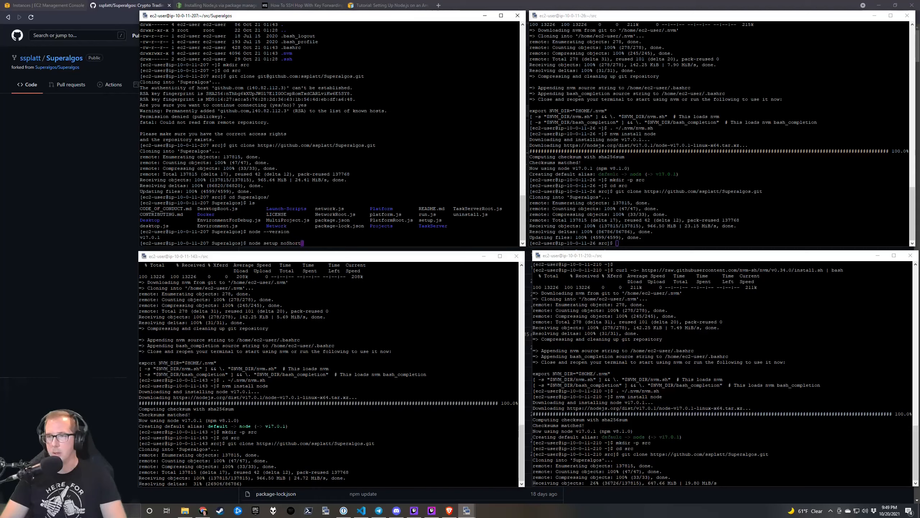
text(cust)
key(Insert)
key(Insert)
text(ts)
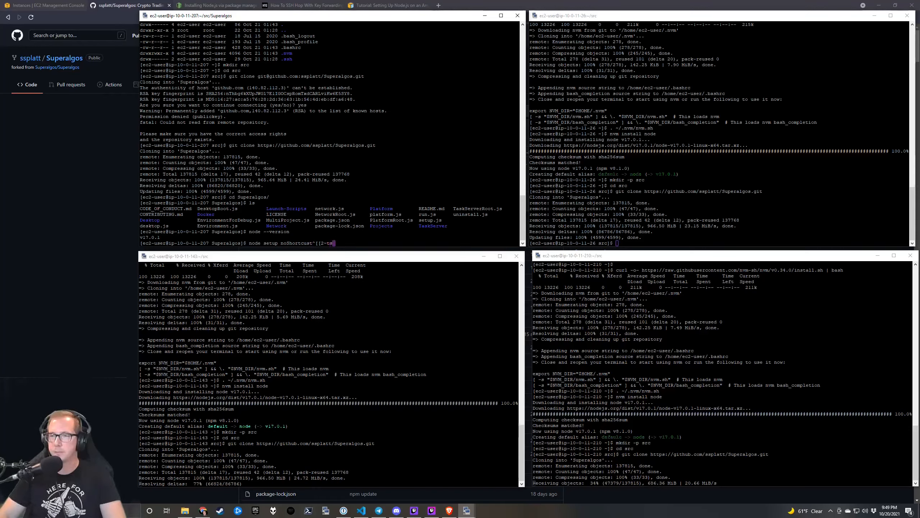
key(BackSpace)
key(BackSpace)
key(BackSpace)
key(BackSpace)
key(BackSpace)
key(BackSpace)
key(BackSpace)
key(BackSpace)
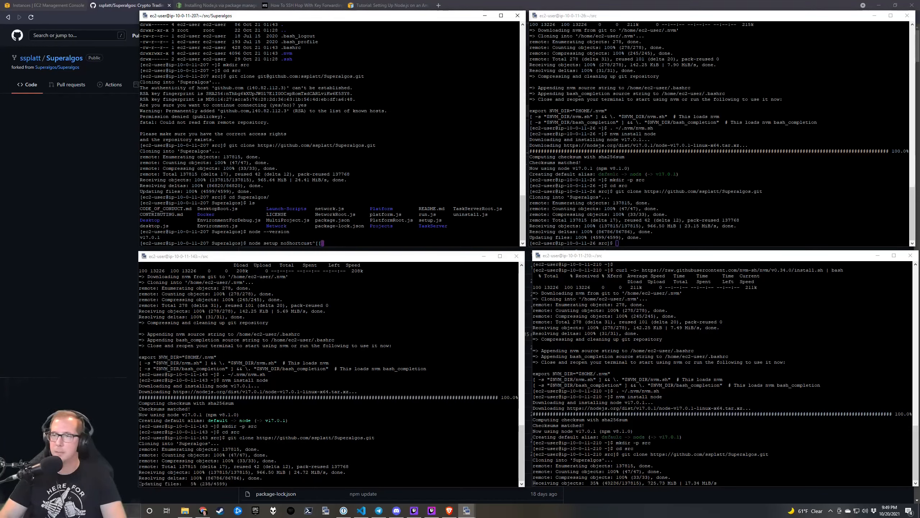
text(s)
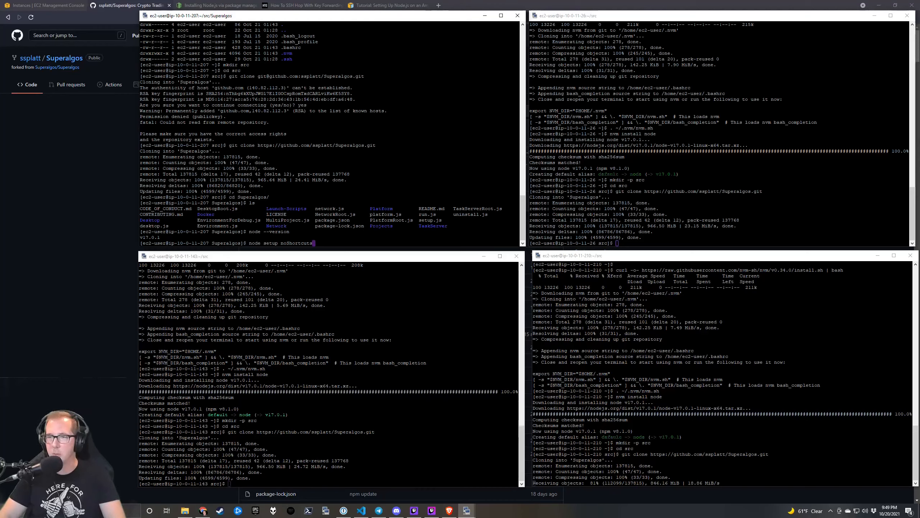
key(Return)
key(Up)
key(Return)
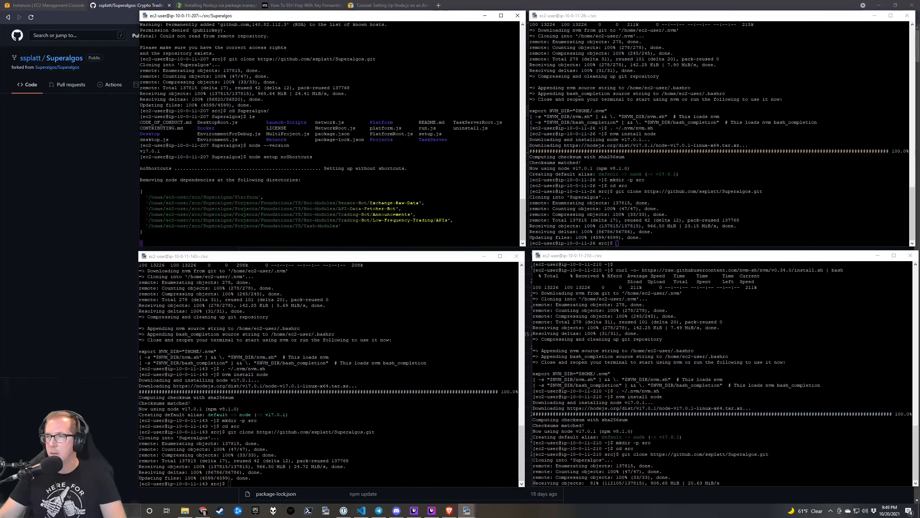
On the 10-0-11-26 node, enter the Superalgos folder and run 'node setup noShortcuts'.
click(617, 243)
text(cd sup)
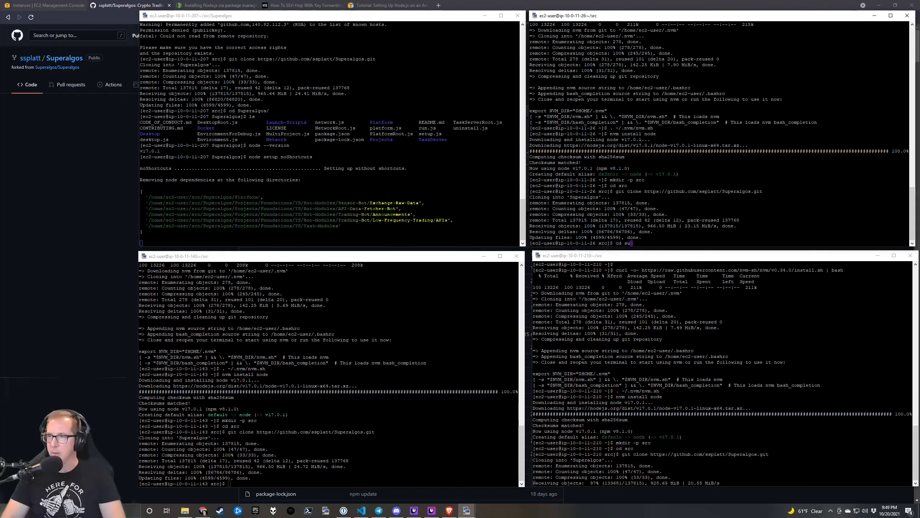
key(Return)
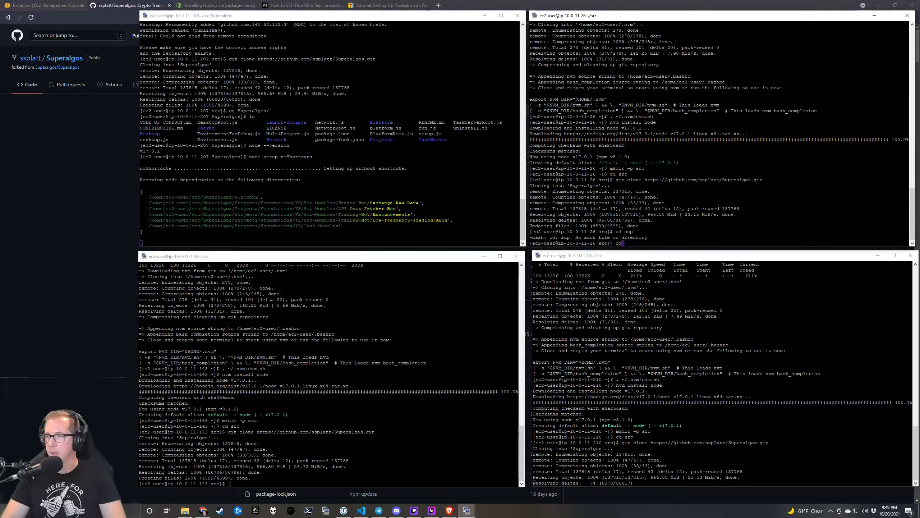
text(cd Sup)
key(Tab)
key(Return)
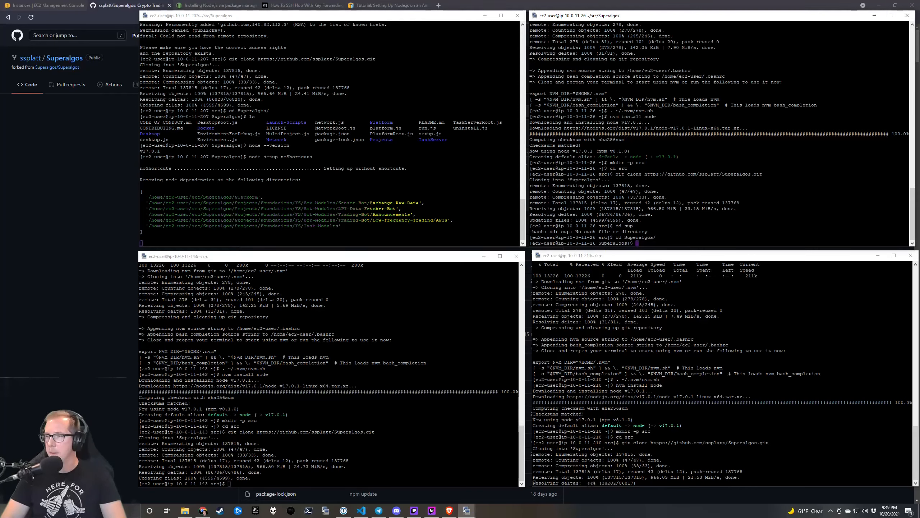
text(nod)
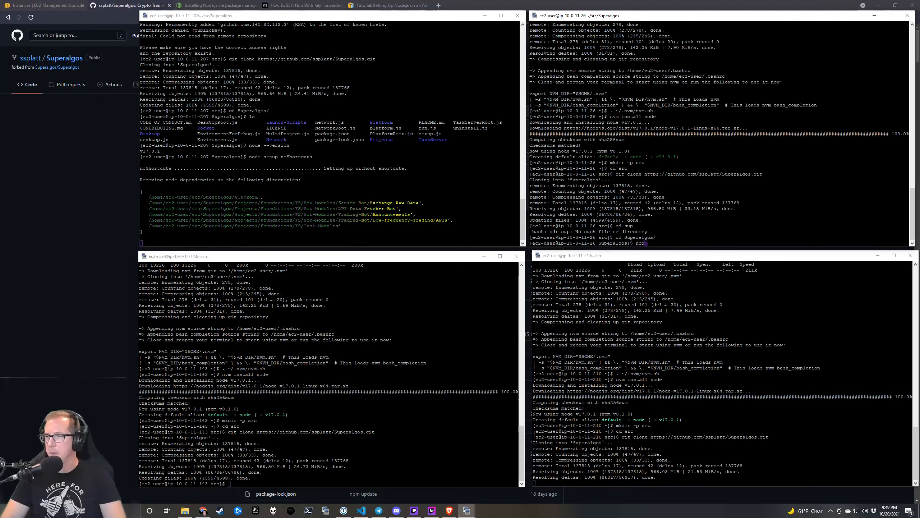
text(e setup noSho)
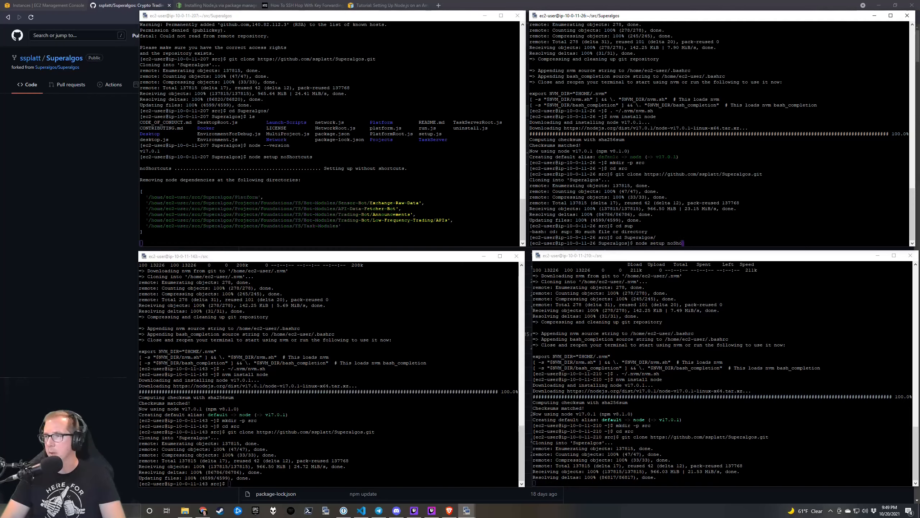
text(rtcuts)
key(Return)
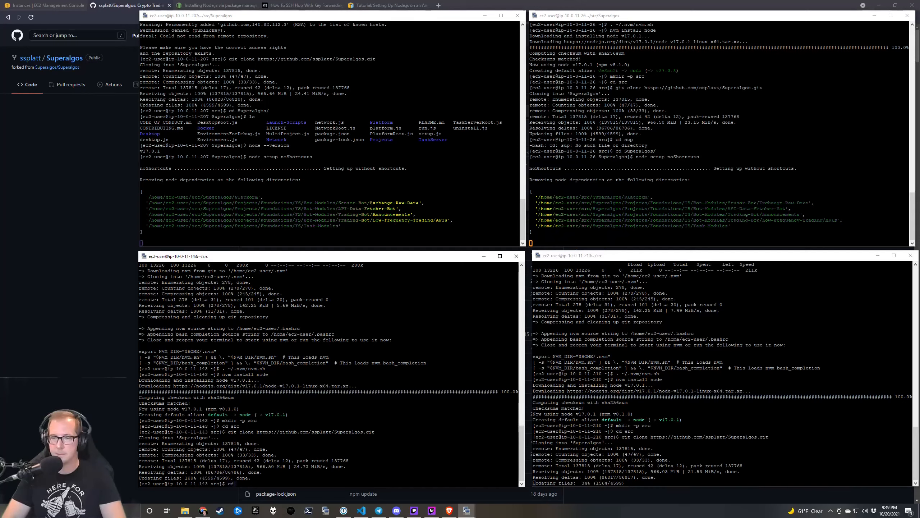
On the 10-0-11-143 node, enter Superalgos and run 'node setup noShortcuts'.
text(cd sup)
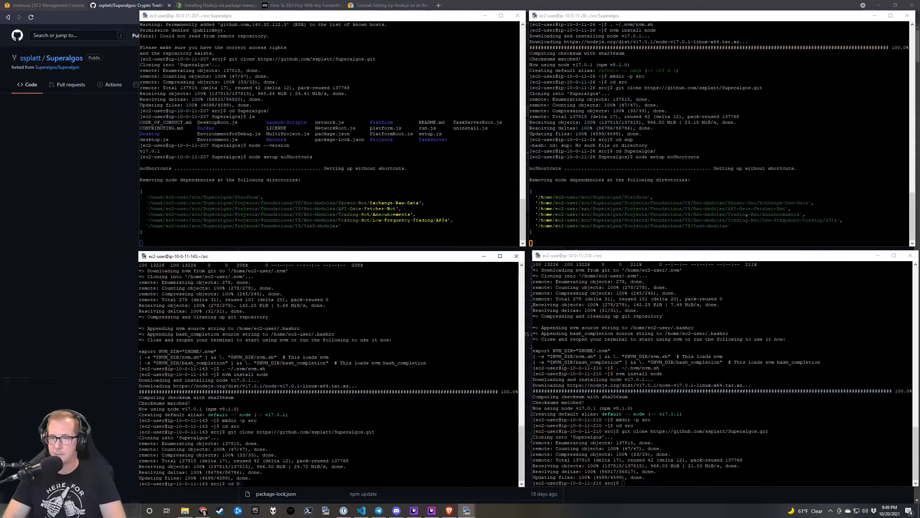
key(Tab)
key(Return)
text(node set)
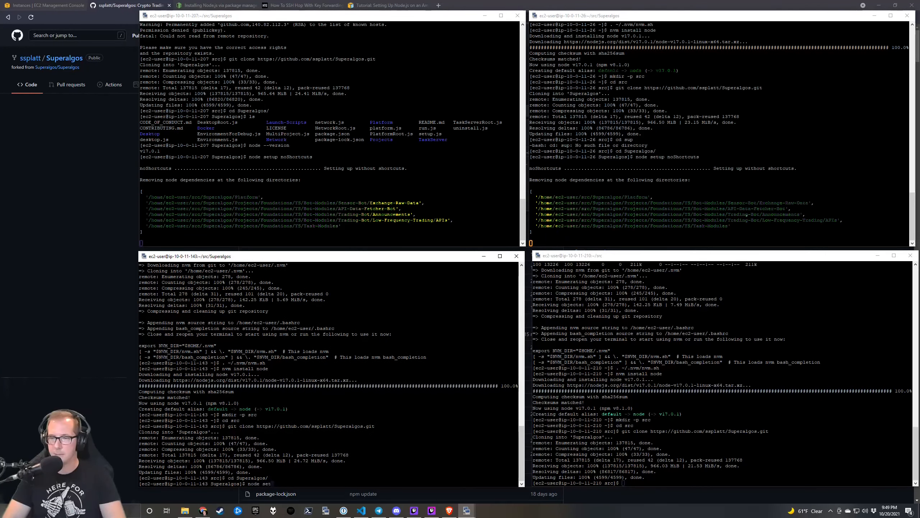
text(up noS)
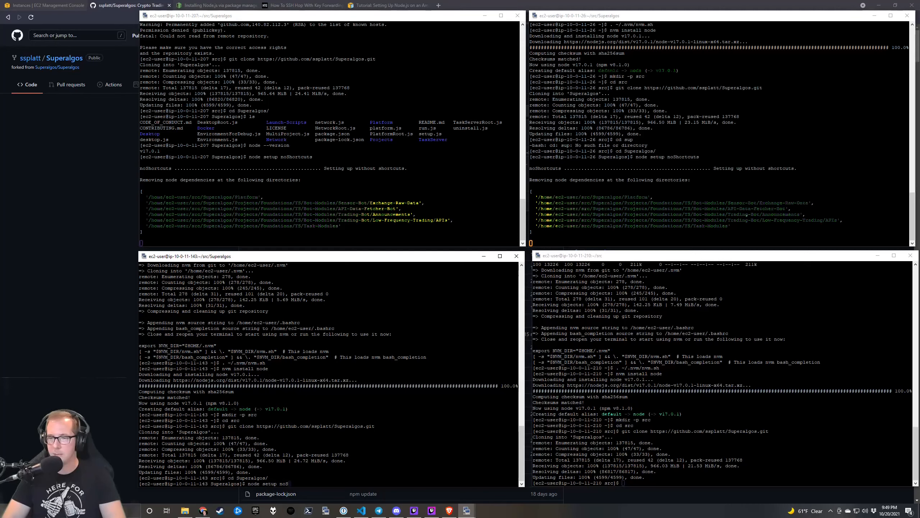
text(hortcuts)
key(Return)
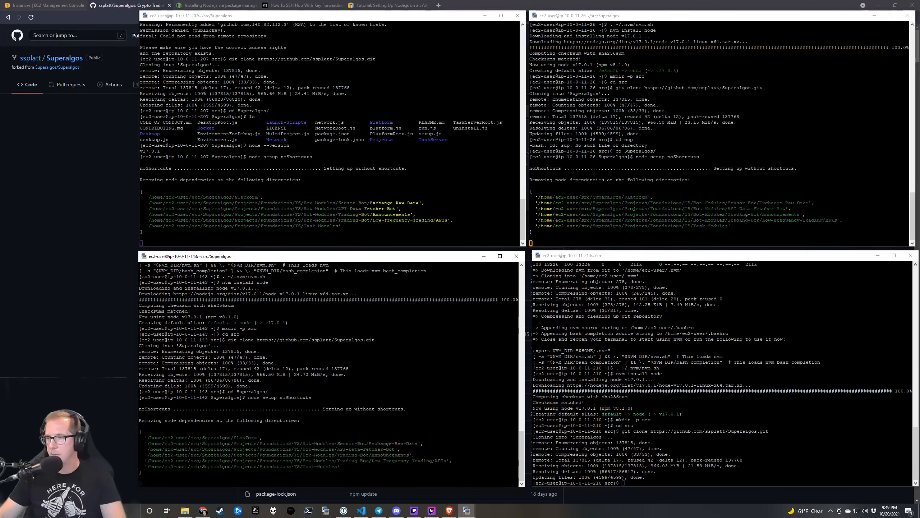
Move into the Superalgos folder on the 10-0-11-210 node.
click(623, 483)
text(cd)
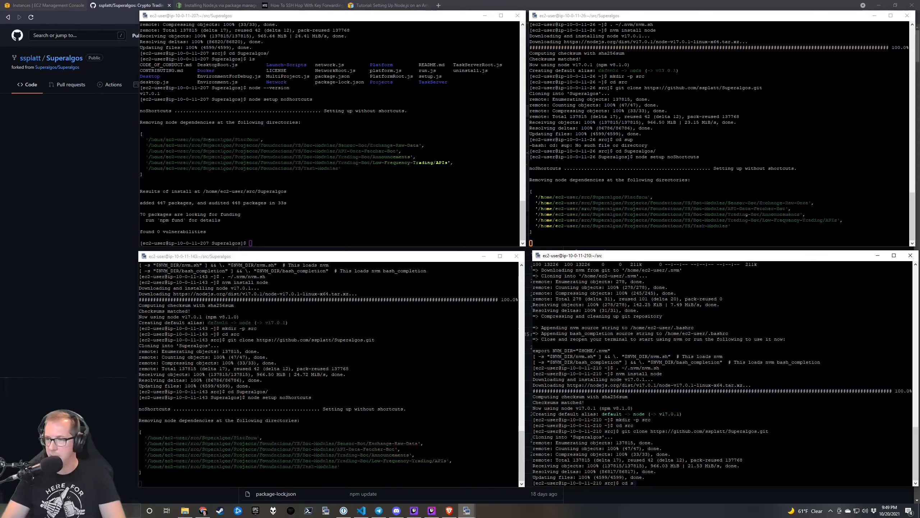
text(su)
key(Return)
text(cd)
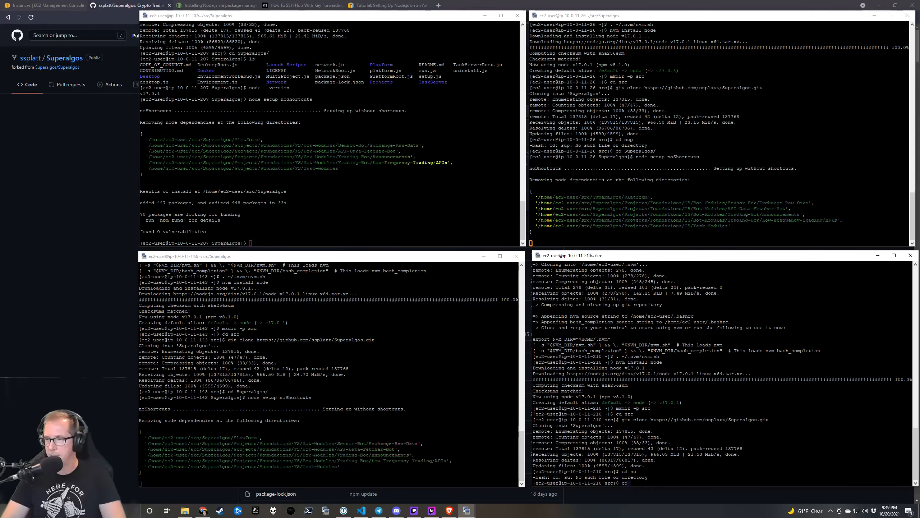
text( Superalgos/)
key(Return)
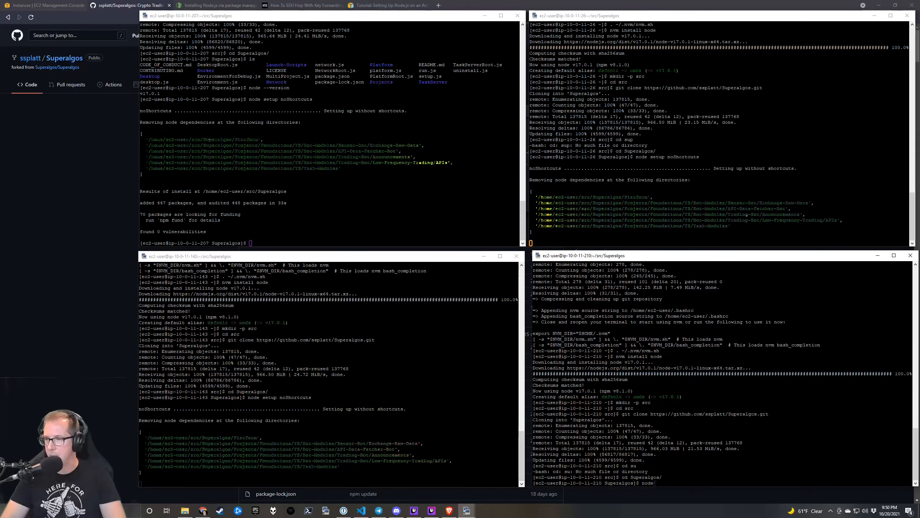
Run 'node setup noShortcuts' there, stopping the misspelled run with Ctrl+C and rerunning it corrected.
text(node setiup no)
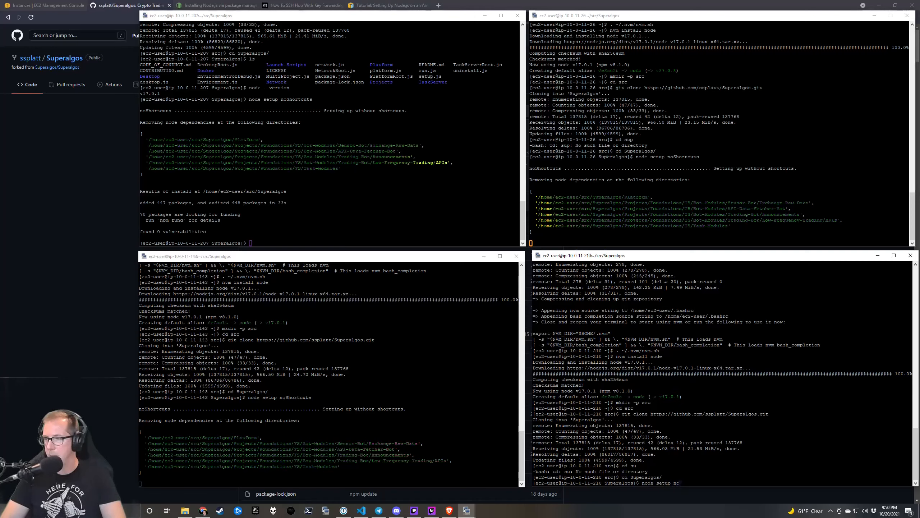
text(Shortcutrs)
key(Return)
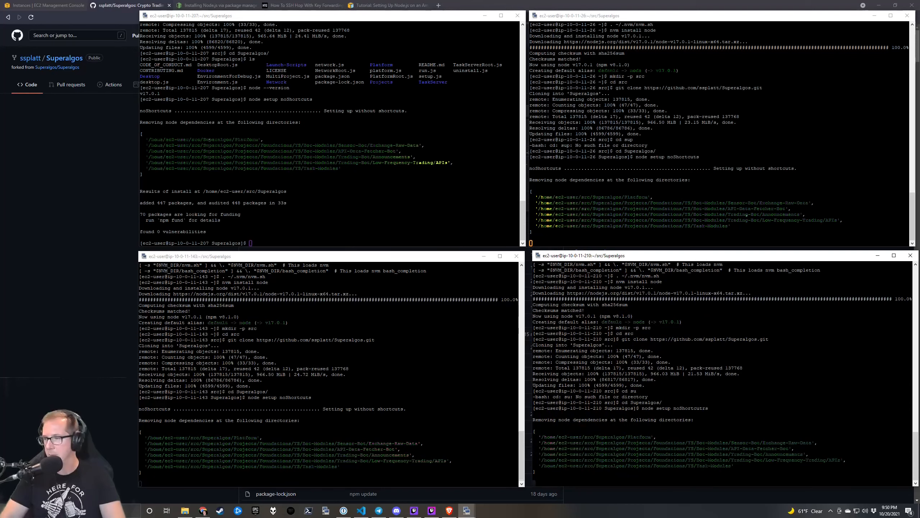
key(Up)
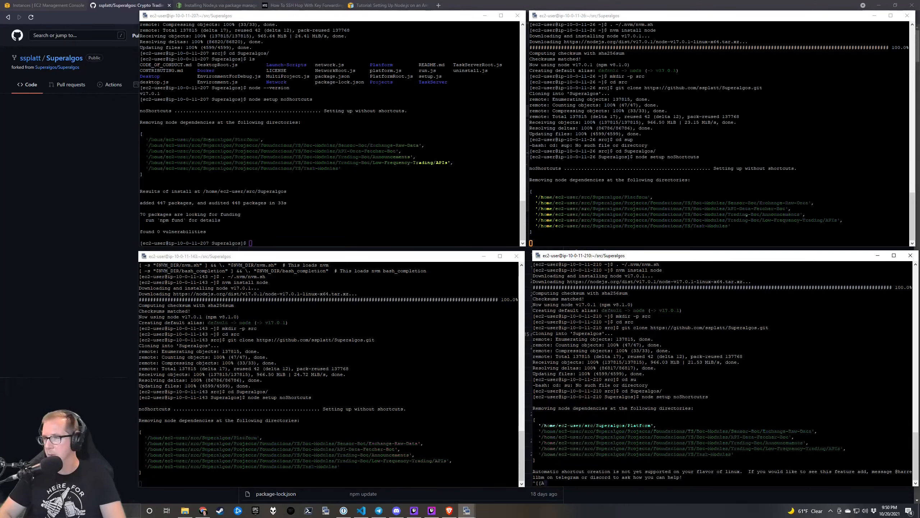
key(Up)
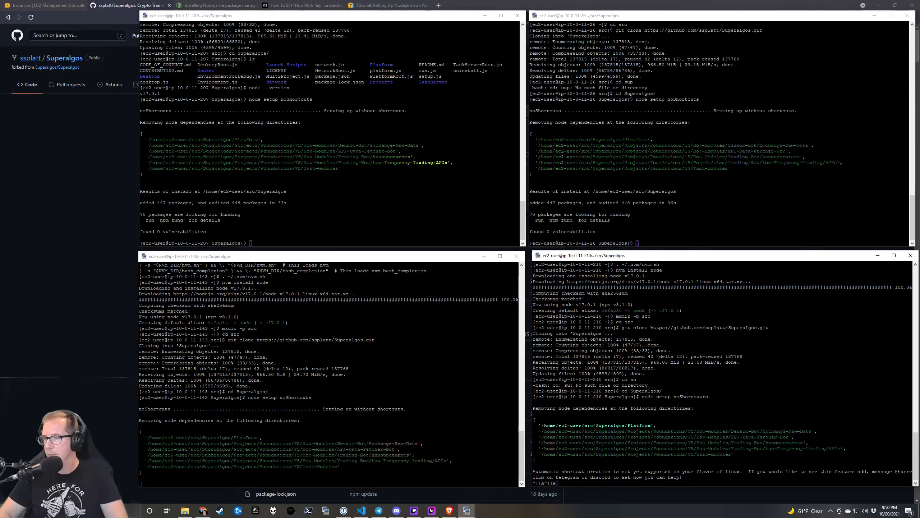
key(ctrl+c)
key(ctrl+c)
key(ctrl+c)
key(ctrl+c)
key(Up)
key(BackSpace)
key(BackSpace)
key(BackSpace)
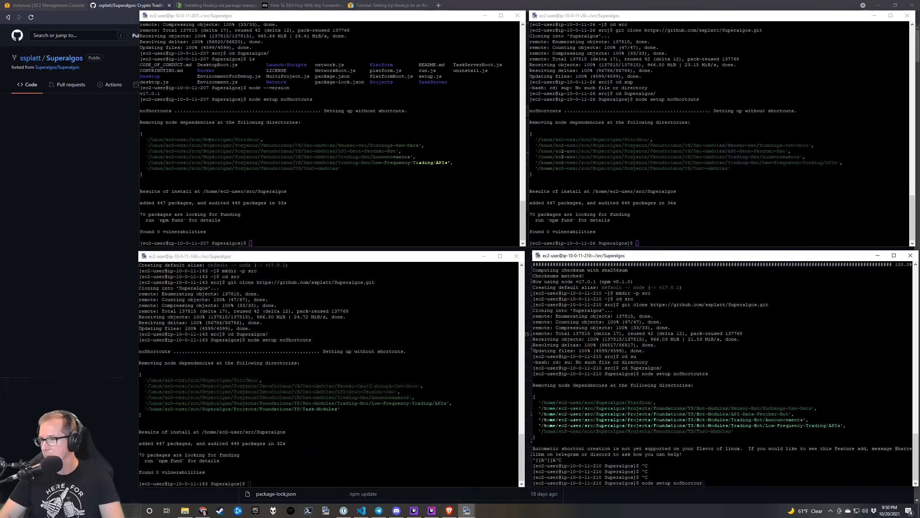
text(ts)
key(Return)
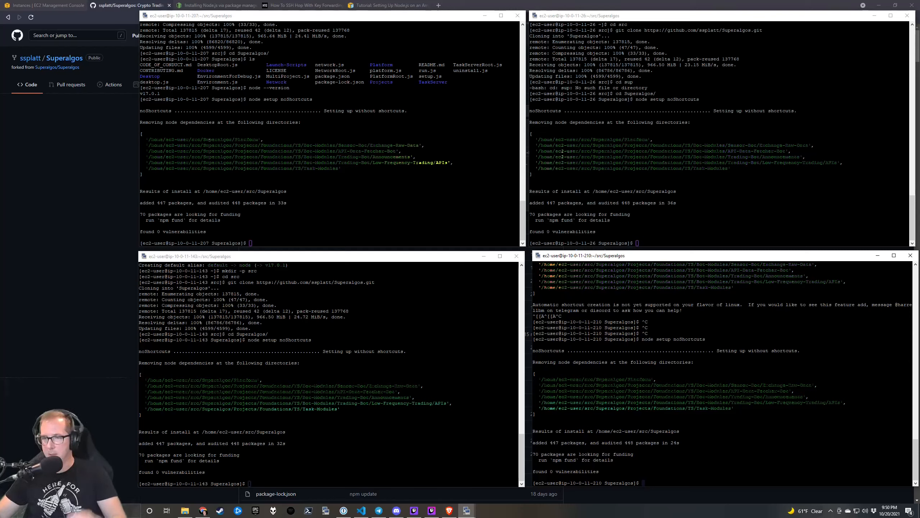
click(381, 355)
click(380, 196)
click(670, 195)
drag(621, 258, 617, 259)
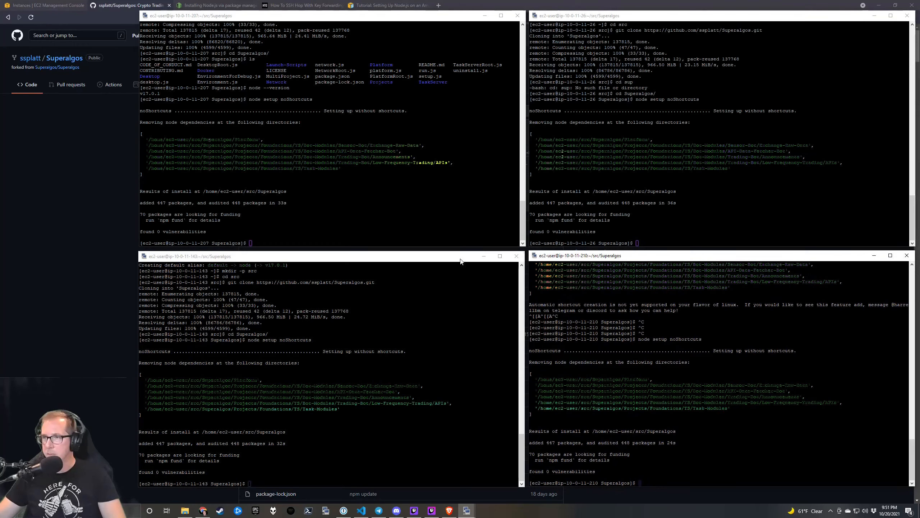
drag(460, 261, 460, 259)
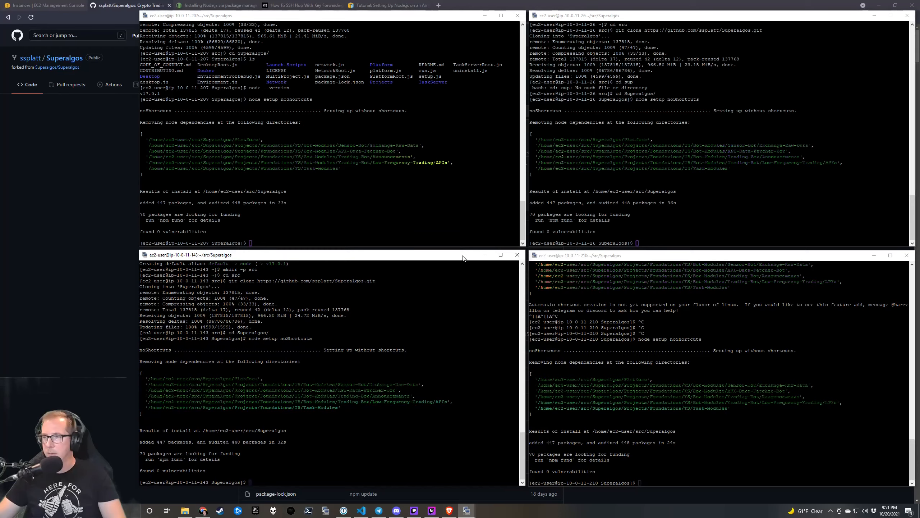
drag(597, 257, 595, 255)
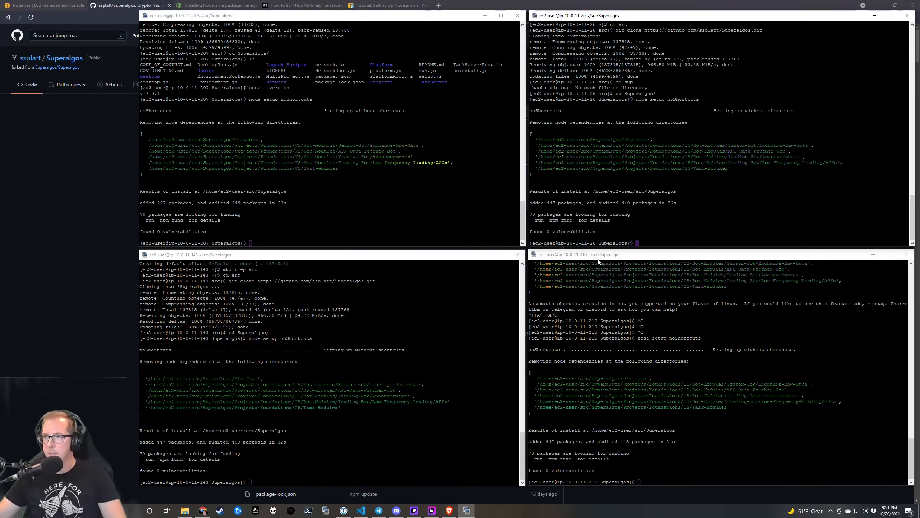
click(326, 214)
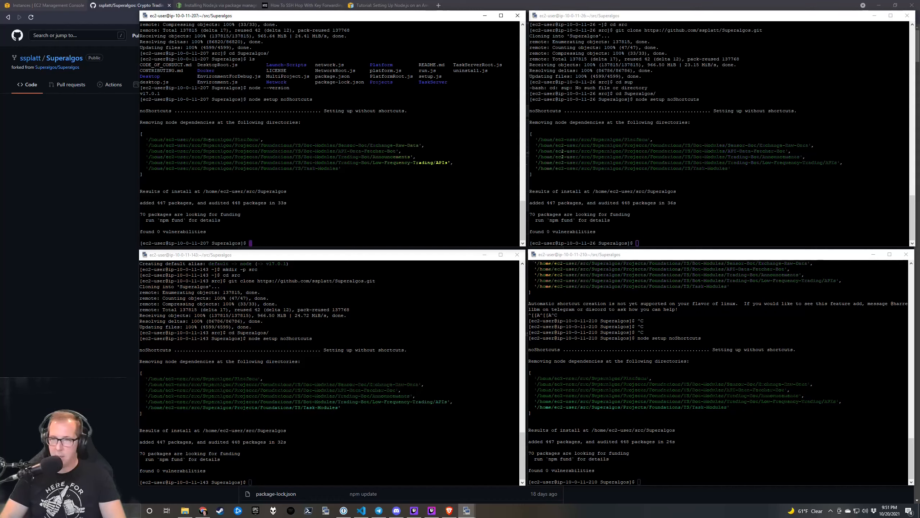
Run 'node platform minMemo noBrowser' on all four nodes by copy-pasting it, then return to Brave.
text(node platfo)
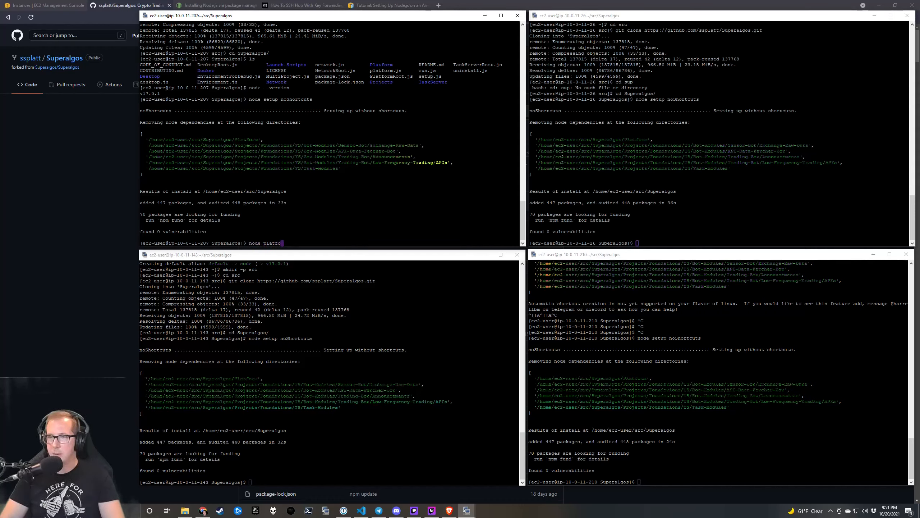
text(rm m)
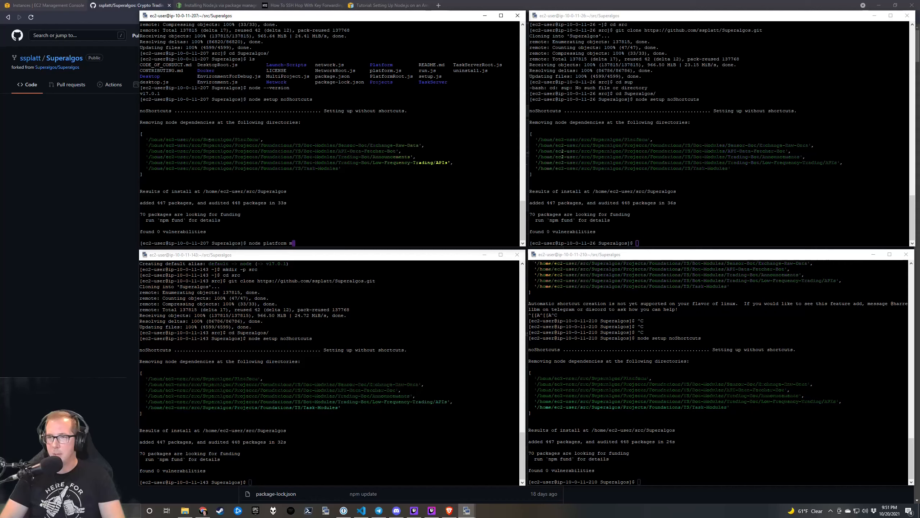
text(inMemo n)
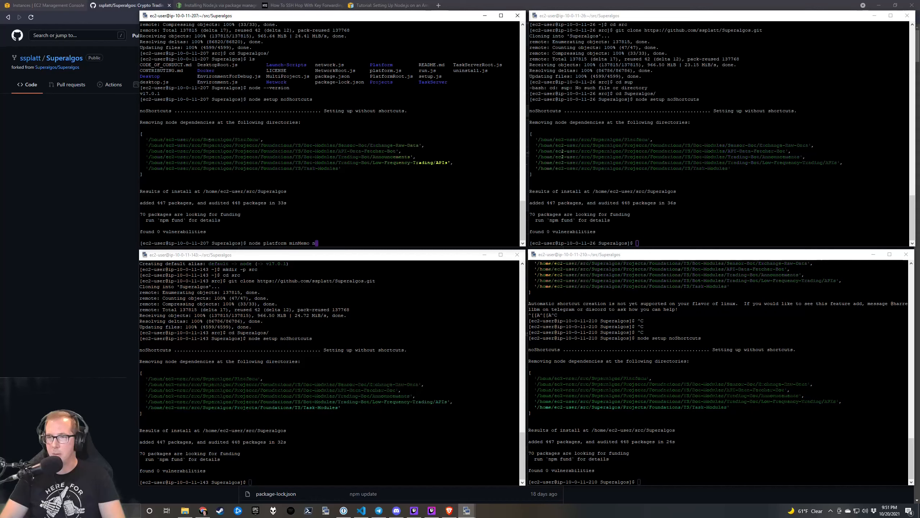
text(oBro)
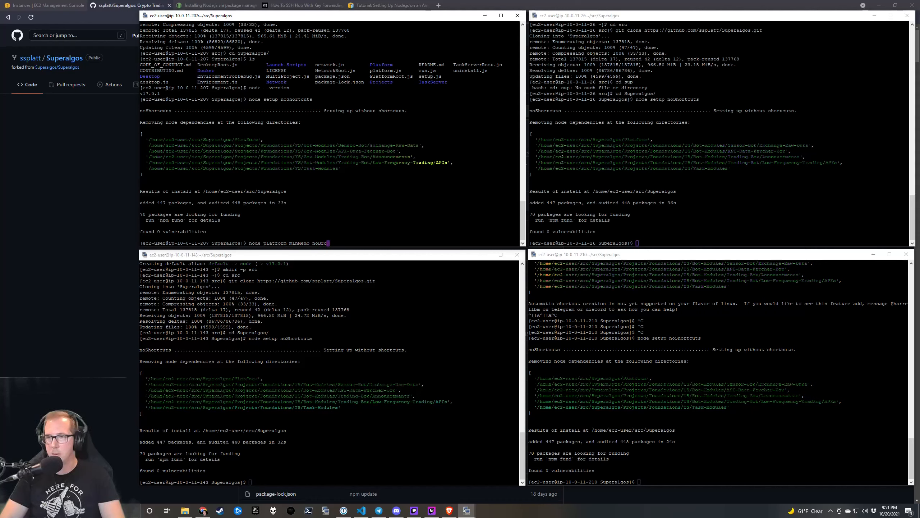
text(wser)
drag(249, 243, 338, 243)
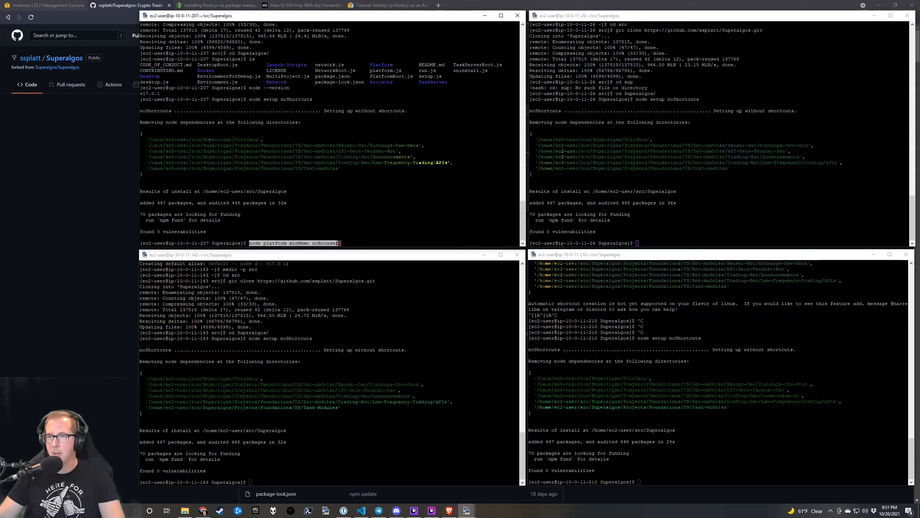
key(Return)
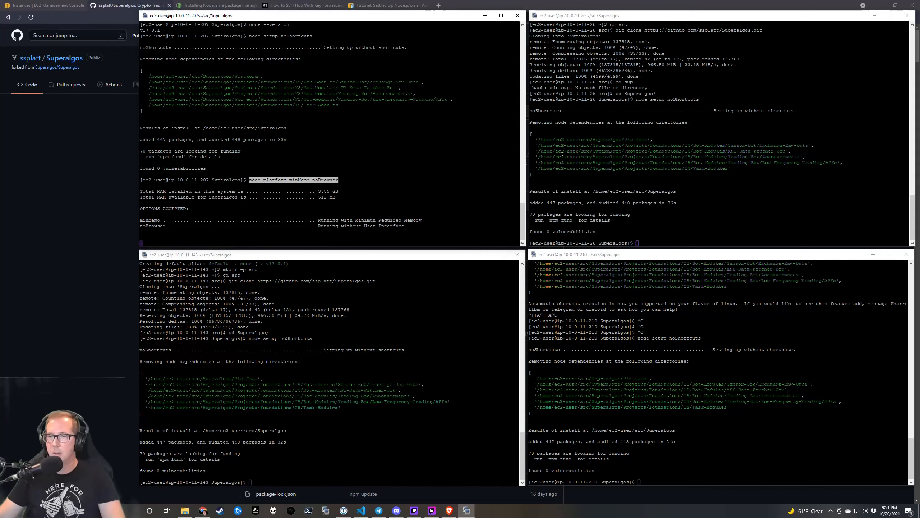
right_click(671, 210)
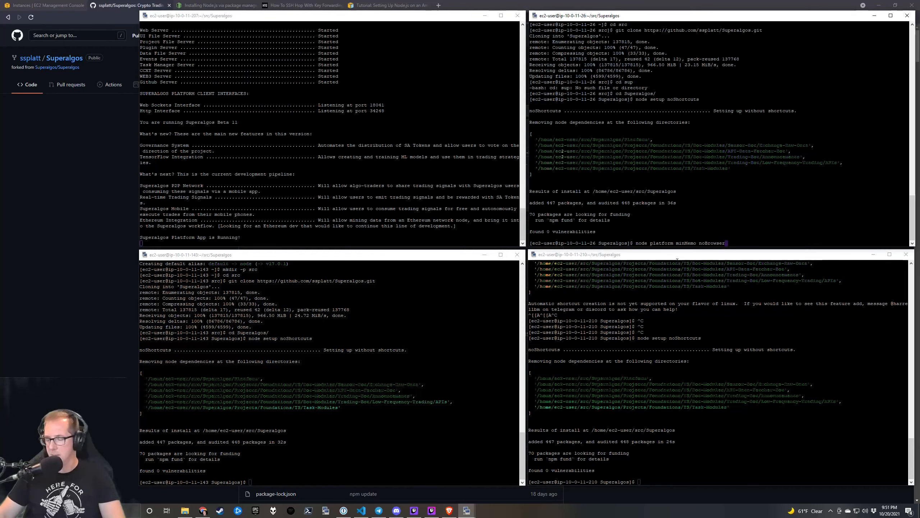
key(Return)
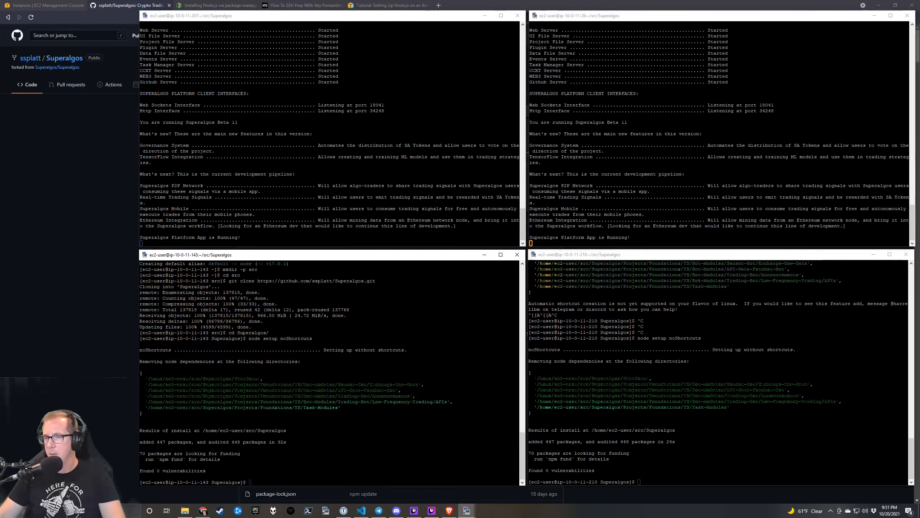
right_click(337, 363)
key(Return)
click(670, 362)
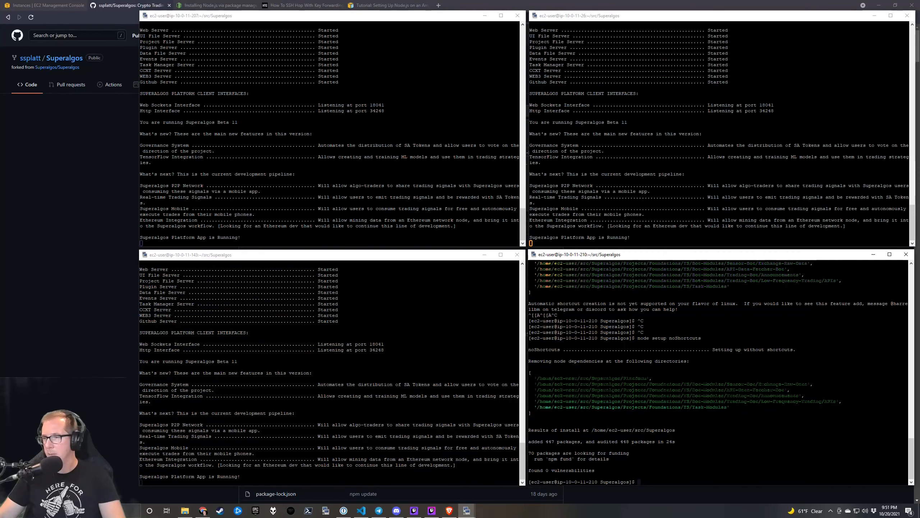
right_click(671, 363)
key(Return)
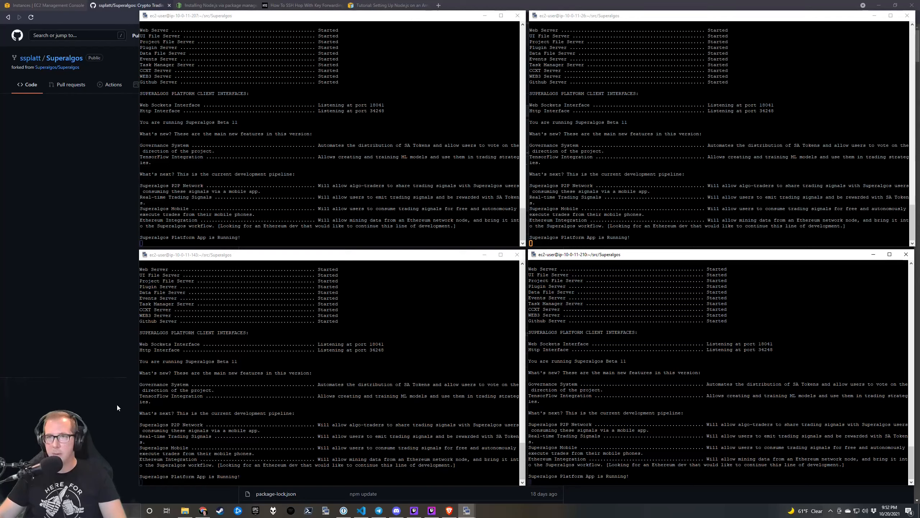
click(100, 245)
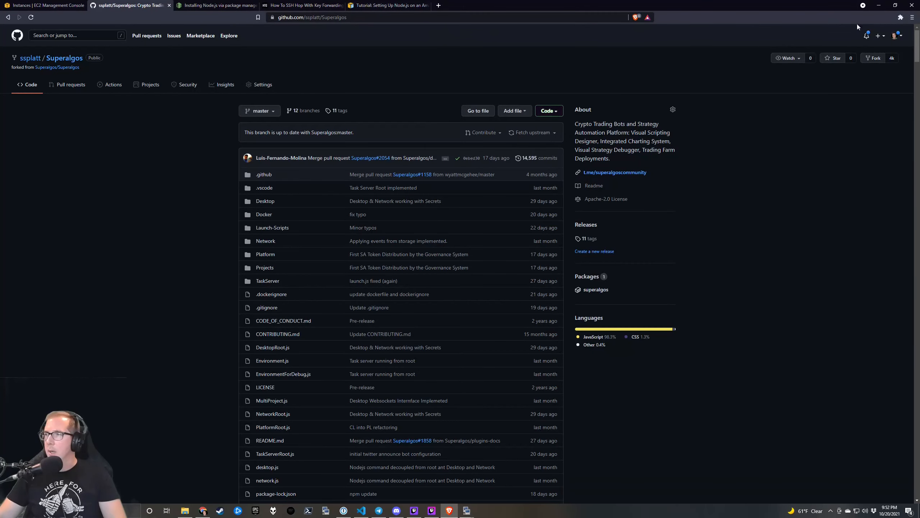
Search Brave's settings for 'proxy' and follow the link to the computer's proxy settings.
click(913, 17)
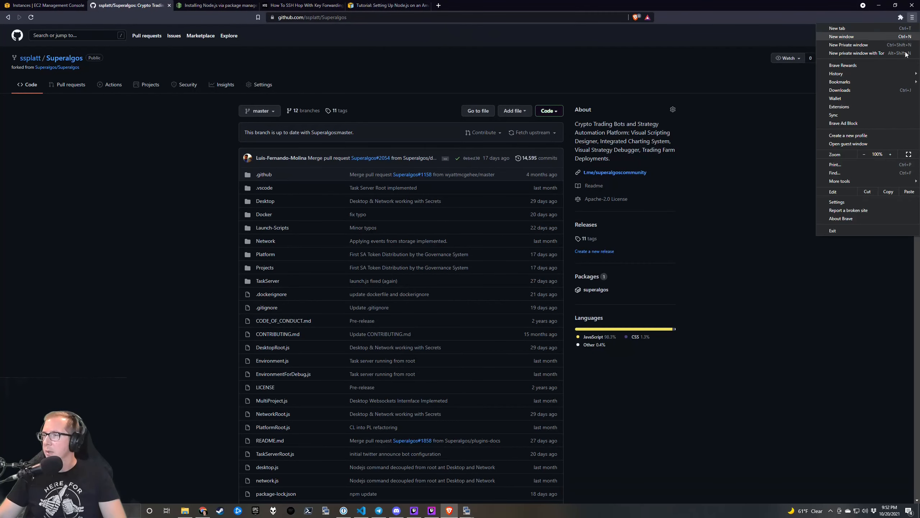
click(848, 202)
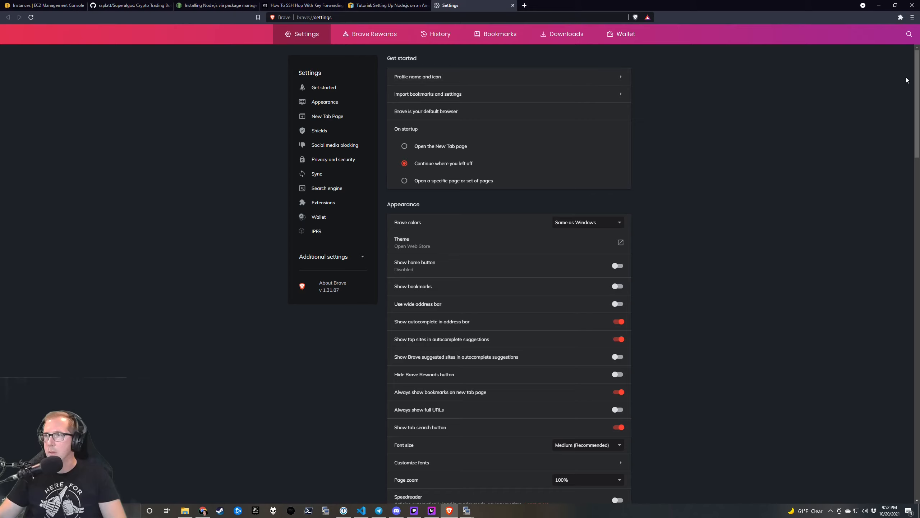
click(910, 34)
text(proxy)
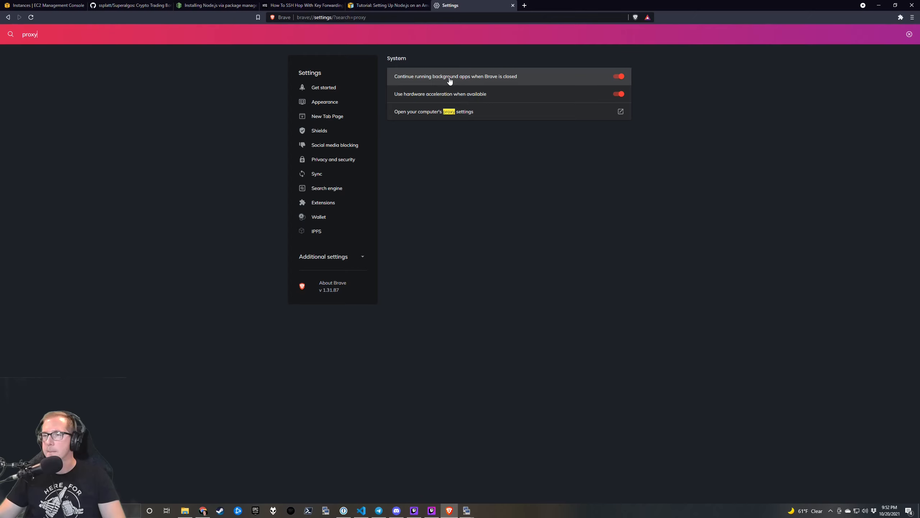
click(467, 113)
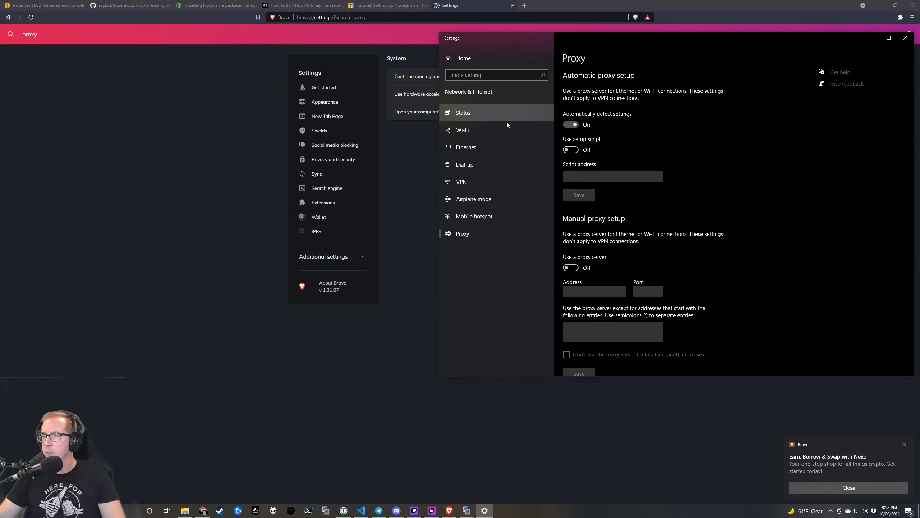
Enable and save a manual proxy at localhost port 1337, then open a new Brave tab.
click(571, 267)
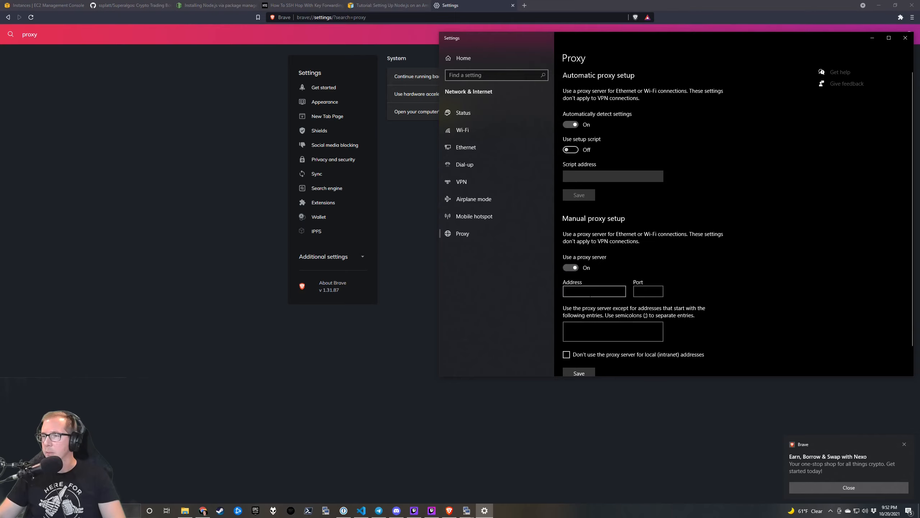
click(588, 292)
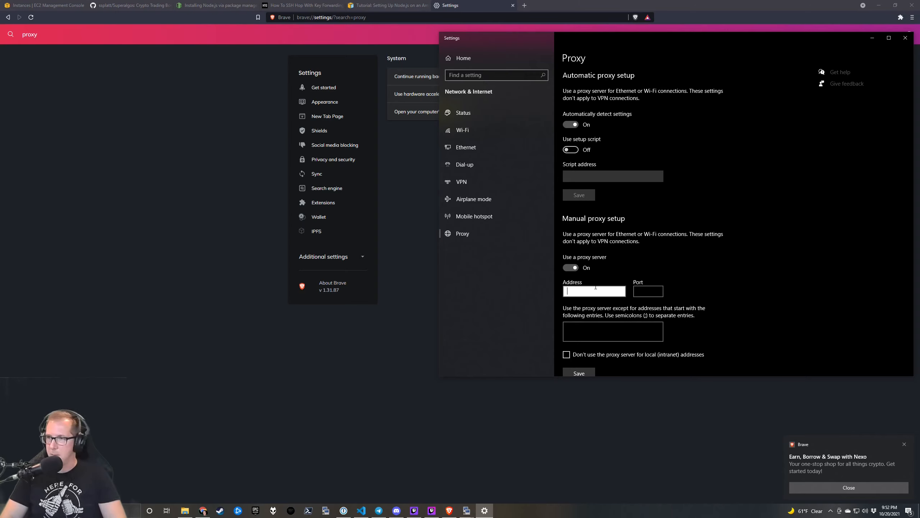
text(localhost)
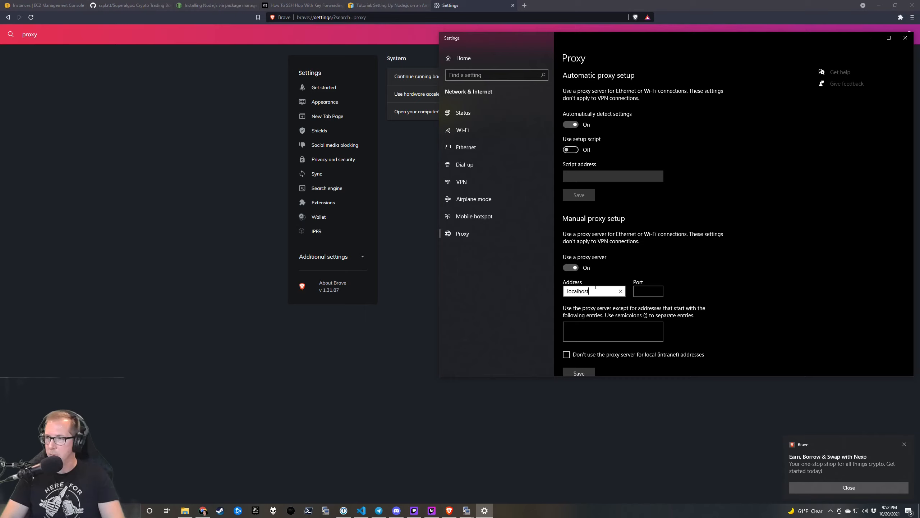
key(Tab)
text(133)
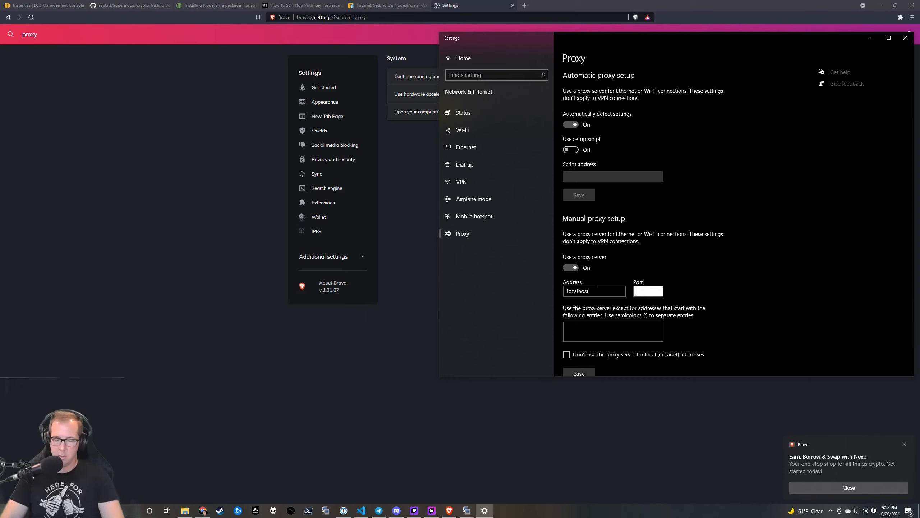
text(7)
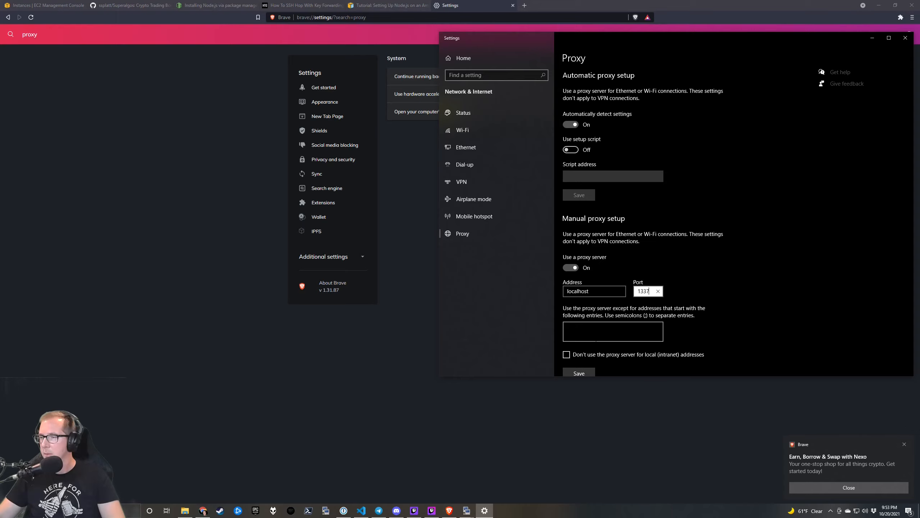
click(579, 374)
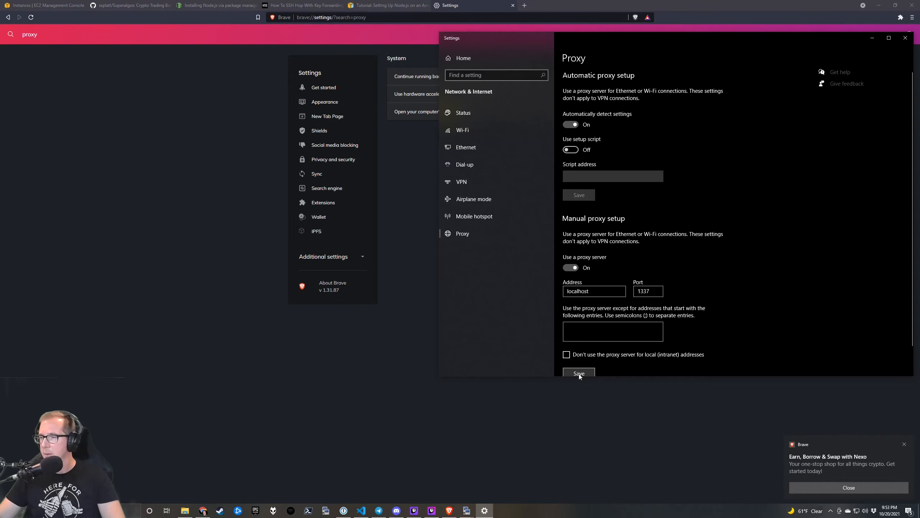
click(389, 361)
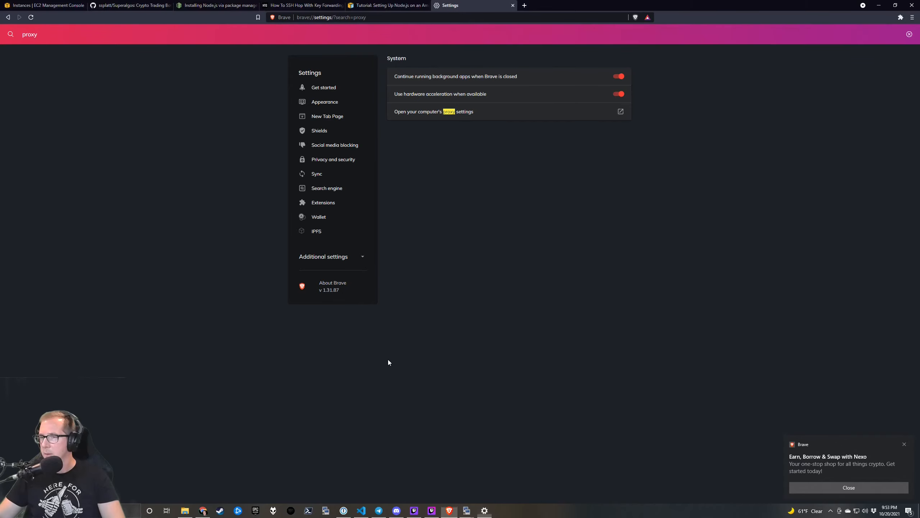
click(525, 5)
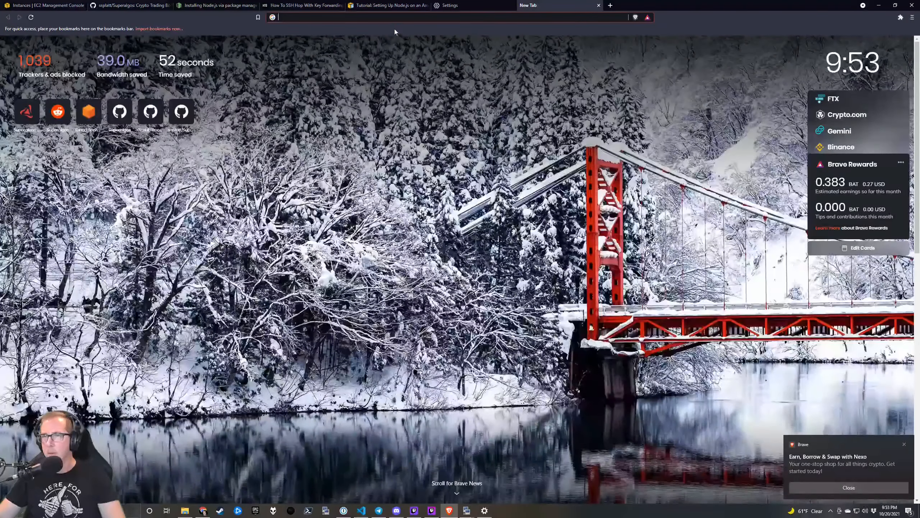
Close the leftover Node.js and SSH-hop tutorial tabs.
click(380, 17)
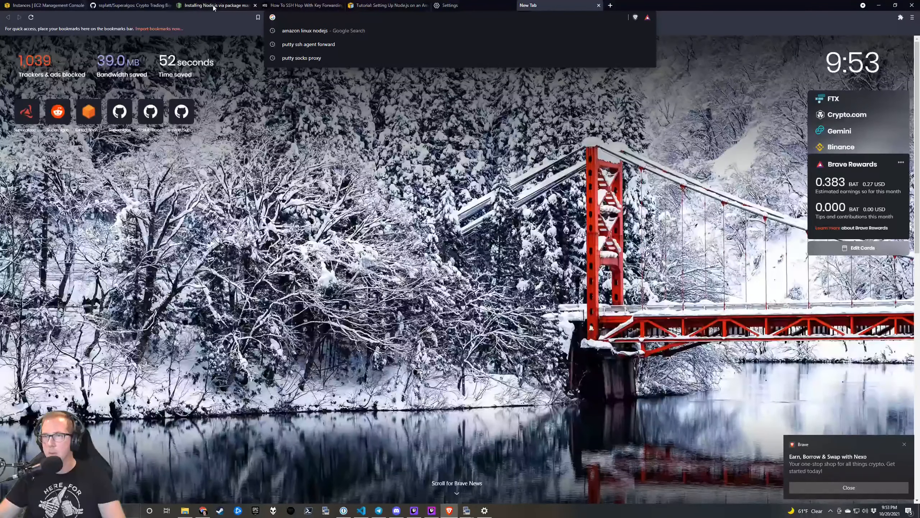
click(255, 6)
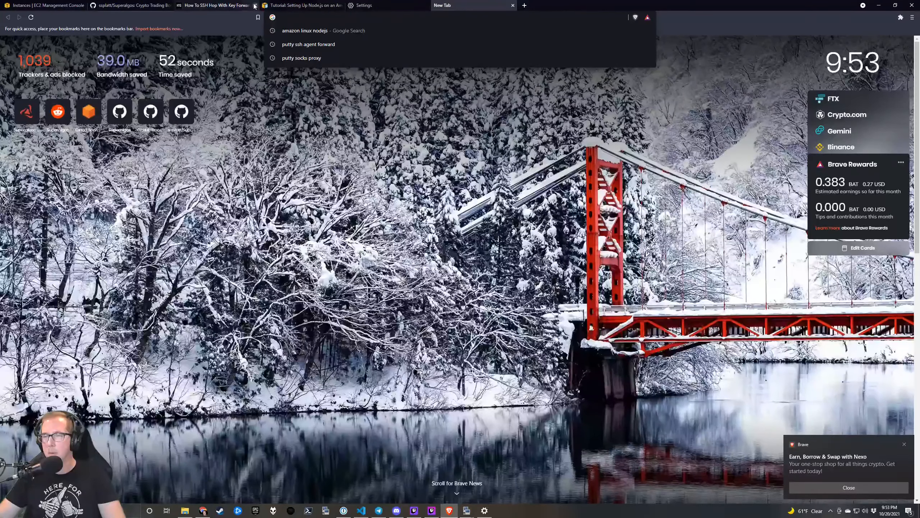
click(256, 6)
click(62, 5)
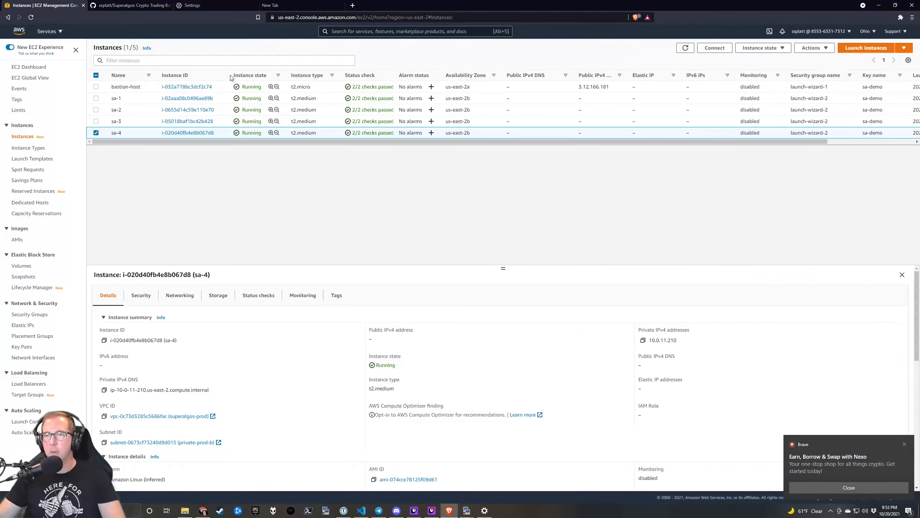
Copy sa-1's private IPv4 10.0.11.26 and paste it with ':32' into a new tab.
click(181, 102)
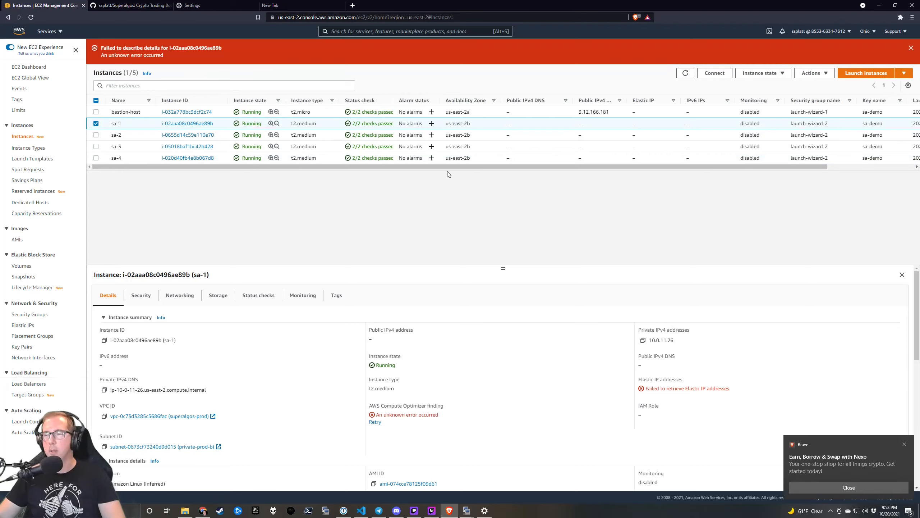
click(644, 341)
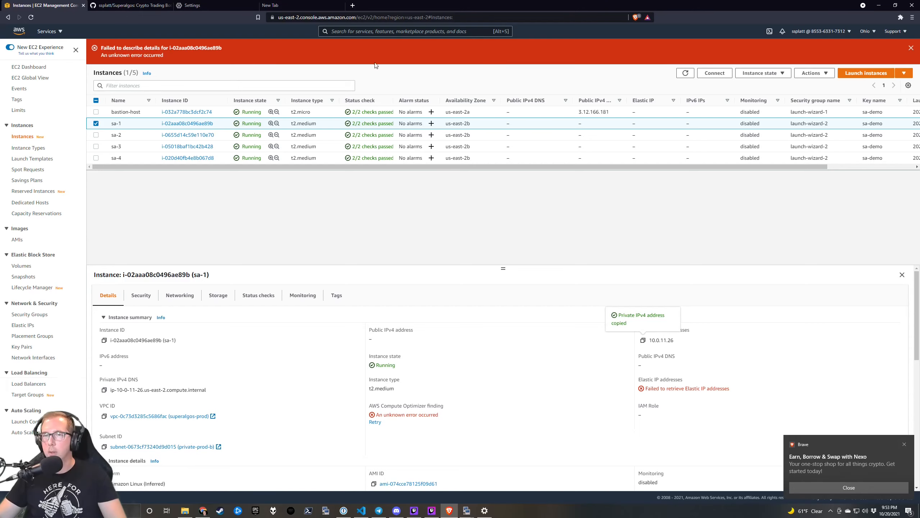
key(alt+Tab)
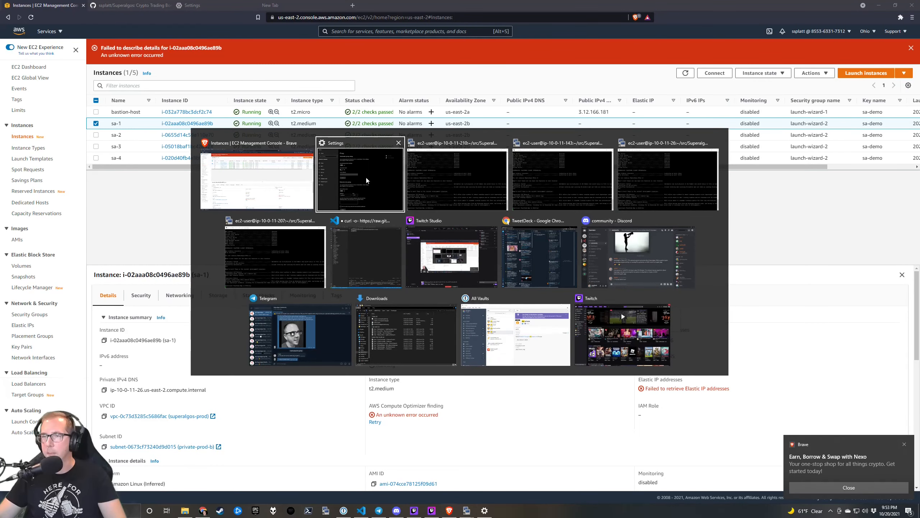
click(264, 183)
click(352, 6)
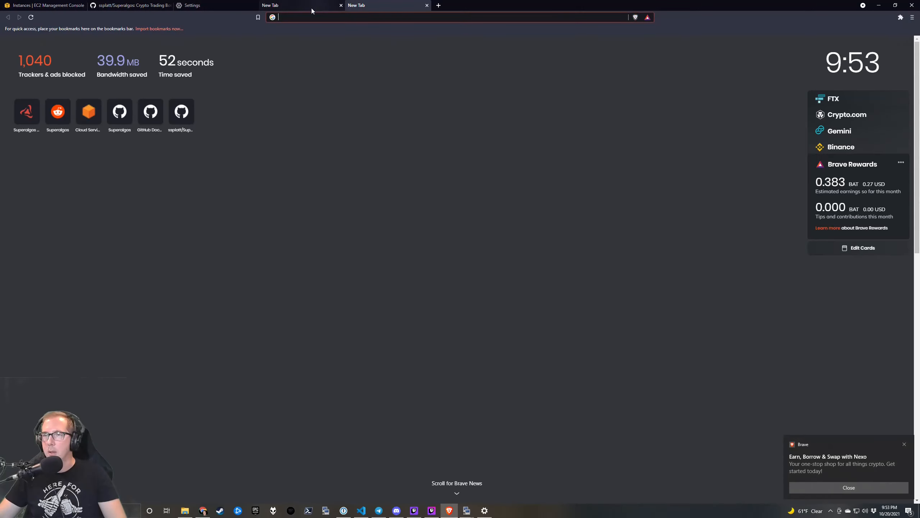
click(427, 5)
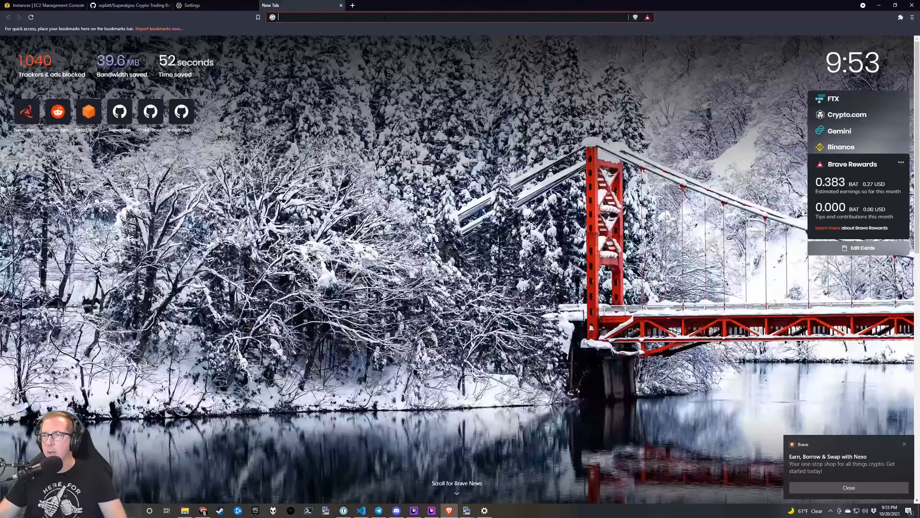
click(383, 17)
key(ctrl+v)
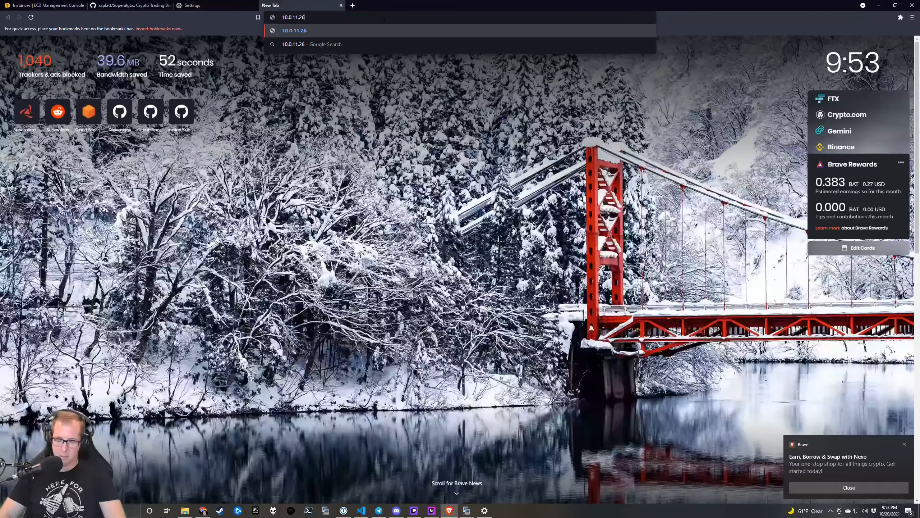
text(:324)
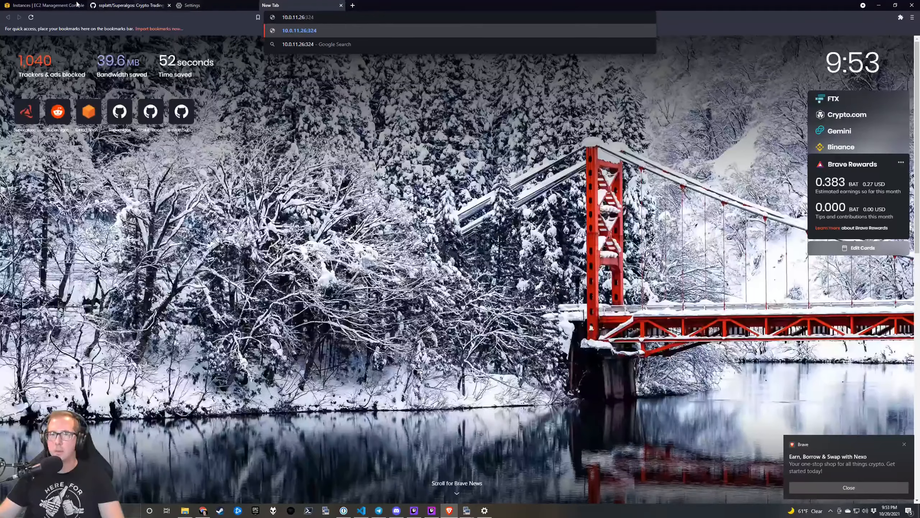
click(45, 5)
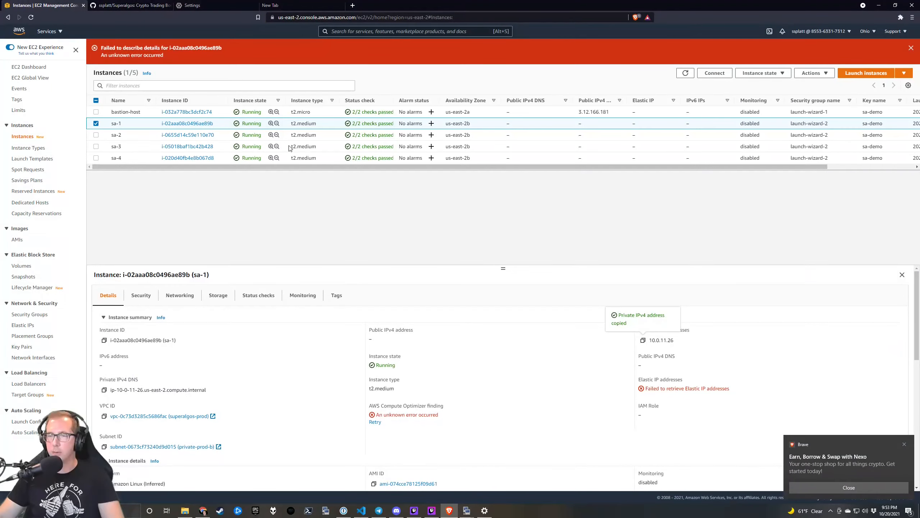
key(ctrl+Tab)
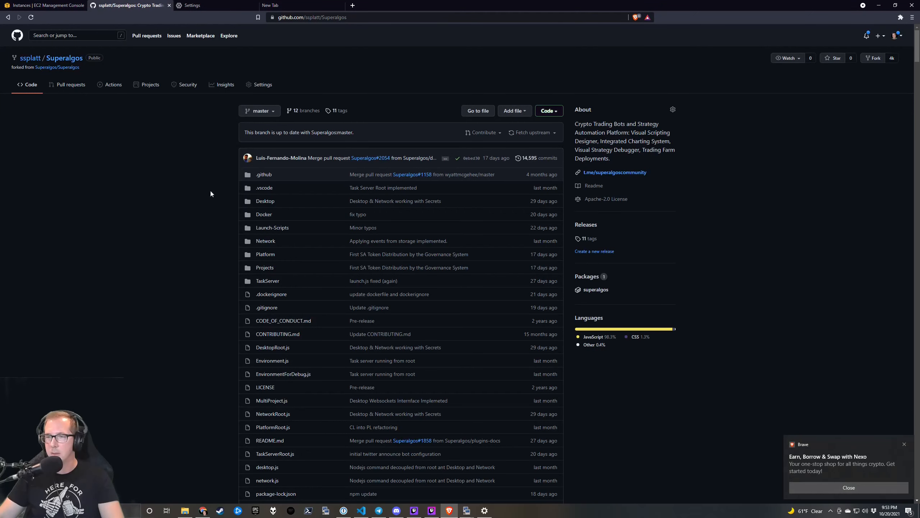
Search the Superalgos README for 'docker' and step through matches to the Docker Deployments section.
scroll(210, 196, down, 10)
scroll(211, 203, down, 20)
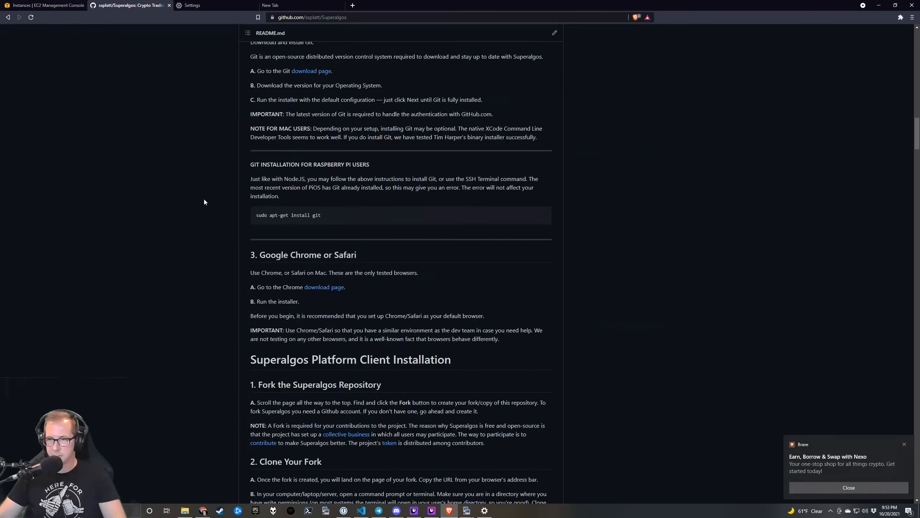
key(ctrl+f)
text(docket)
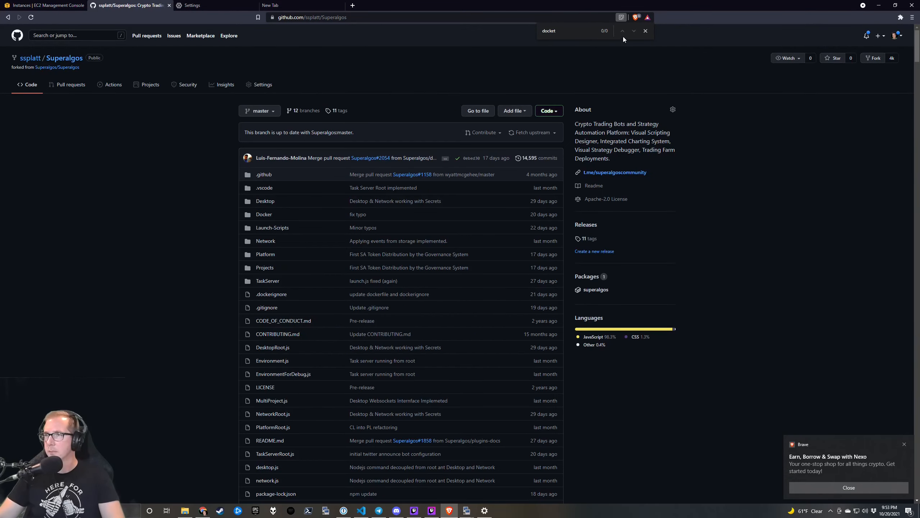
key(BackSpace)
text(r)
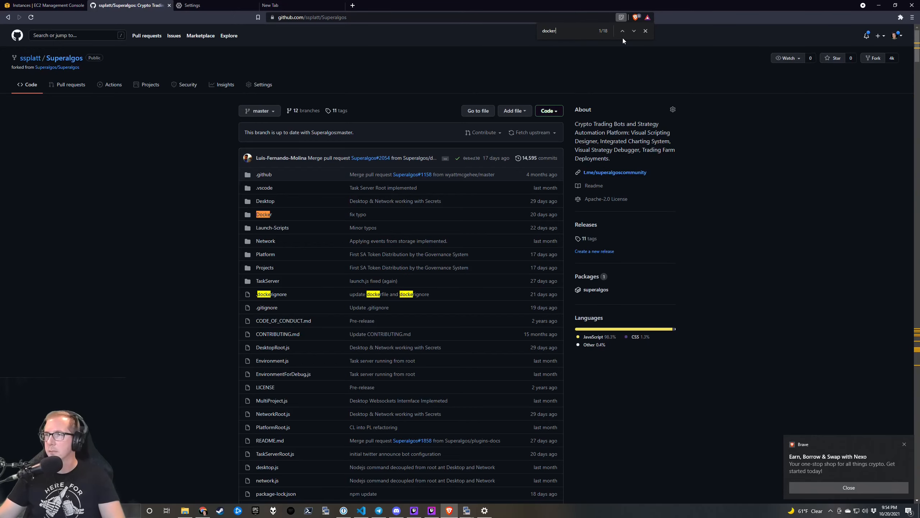
click(635, 31)
click(634, 32)
click(634, 32)
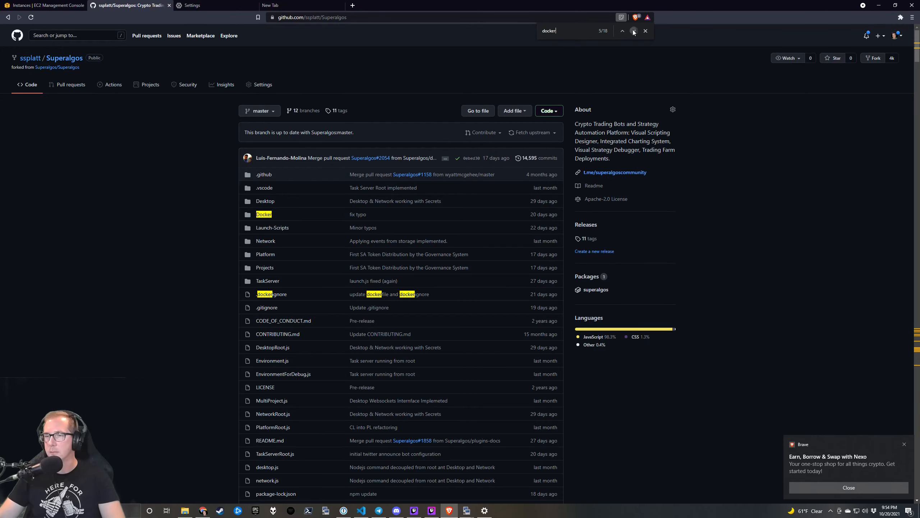
click(634, 32)
scroll(509, 199, down, 4)
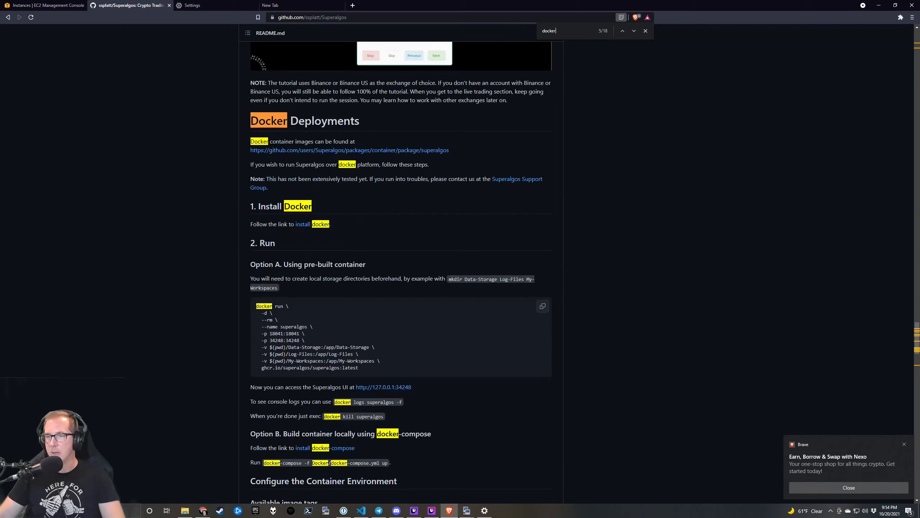
click(286, 5)
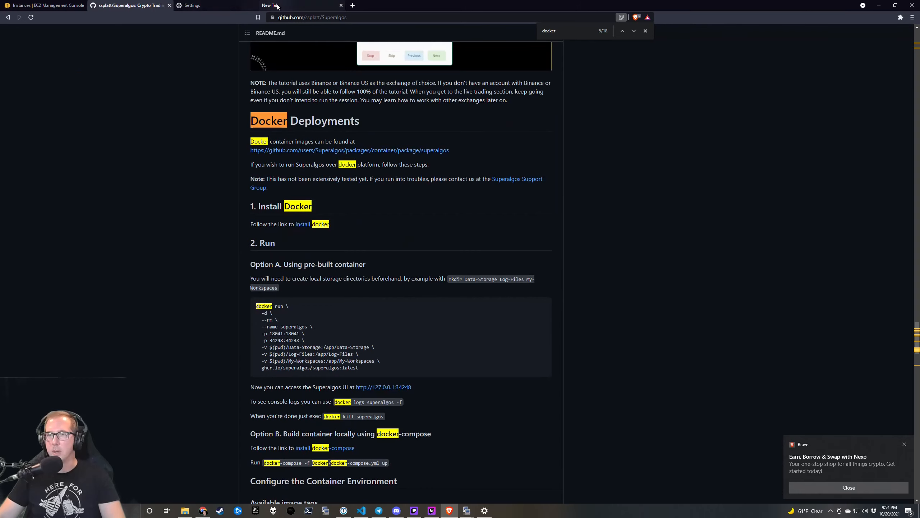
Load the sa-1 node's page on port 34248 in the address bar.
key(BackSpace)
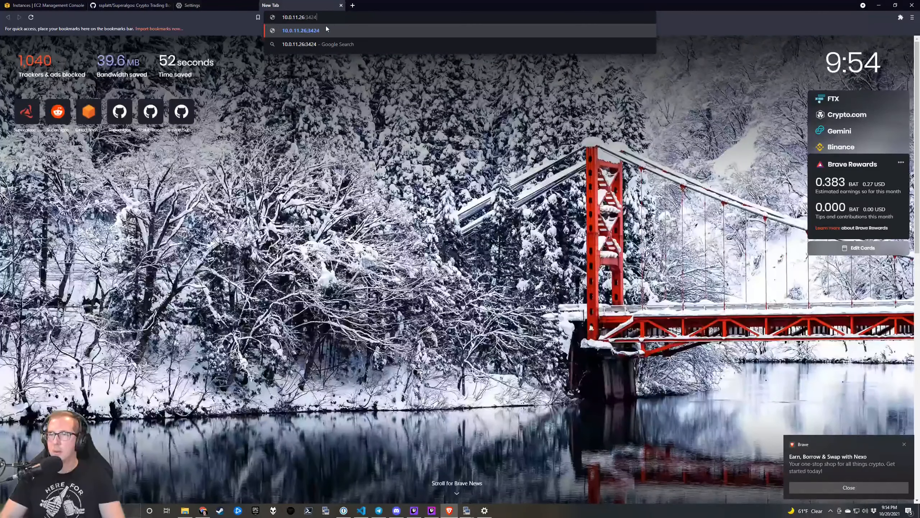
text(4248)
key(Return)
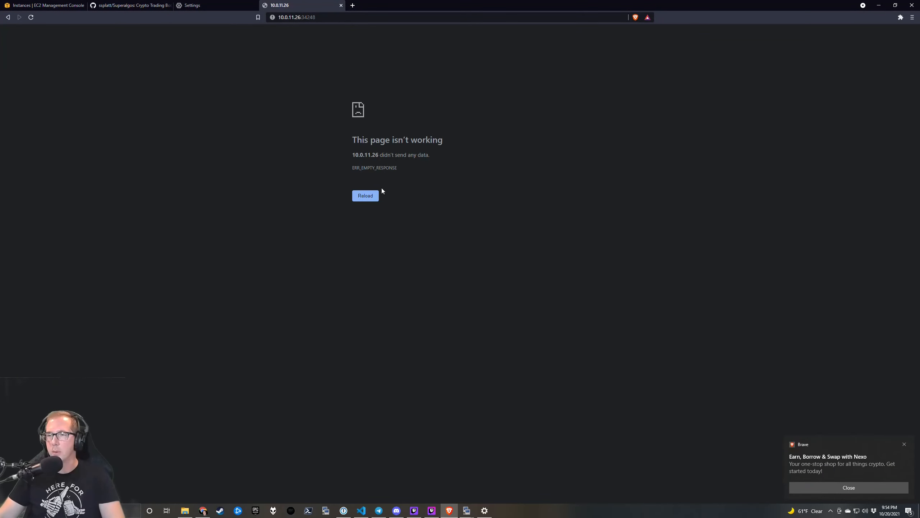
click(321, 17)
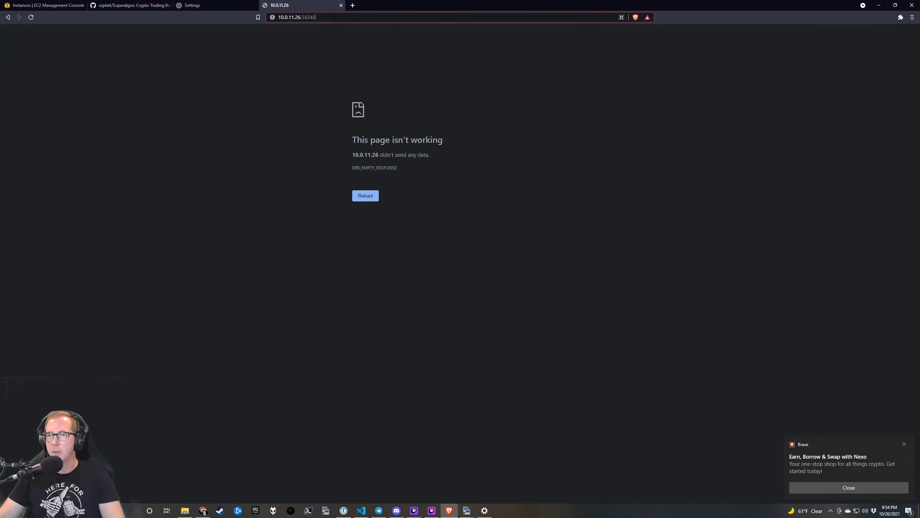
drag(320, 17, 269, 19)
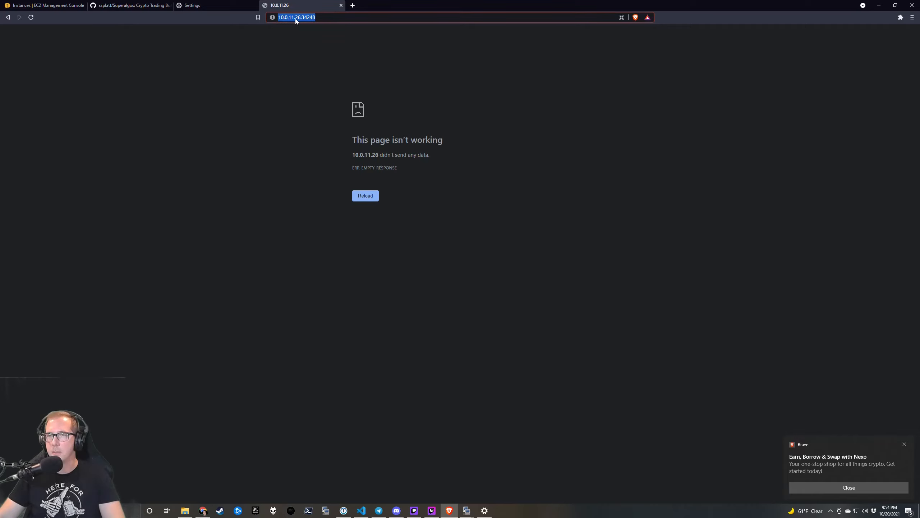
Turn off the Windows system-wide manual proxy server.
click(842, 485)
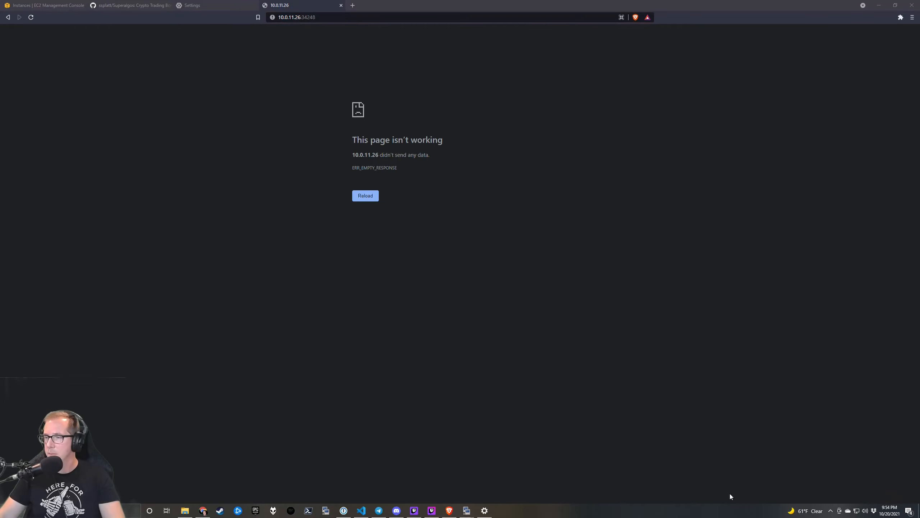
click(489, 510)
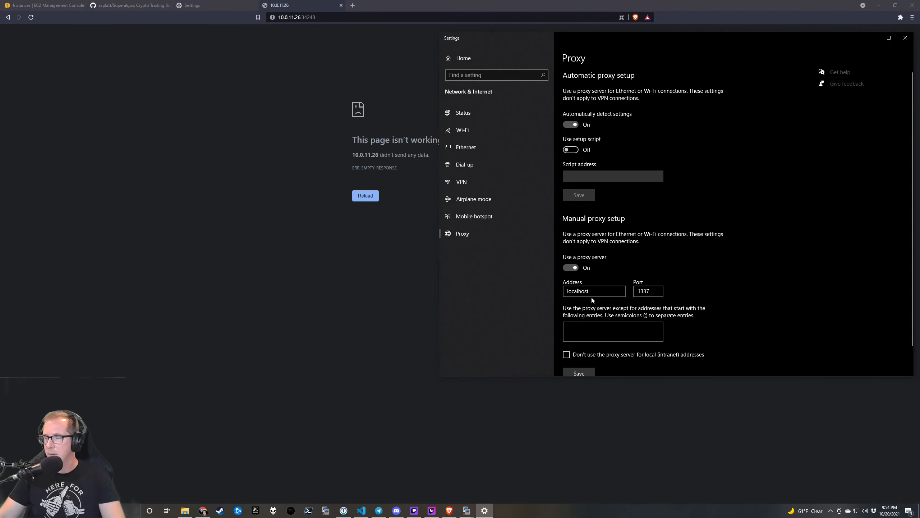
click(572, 268)
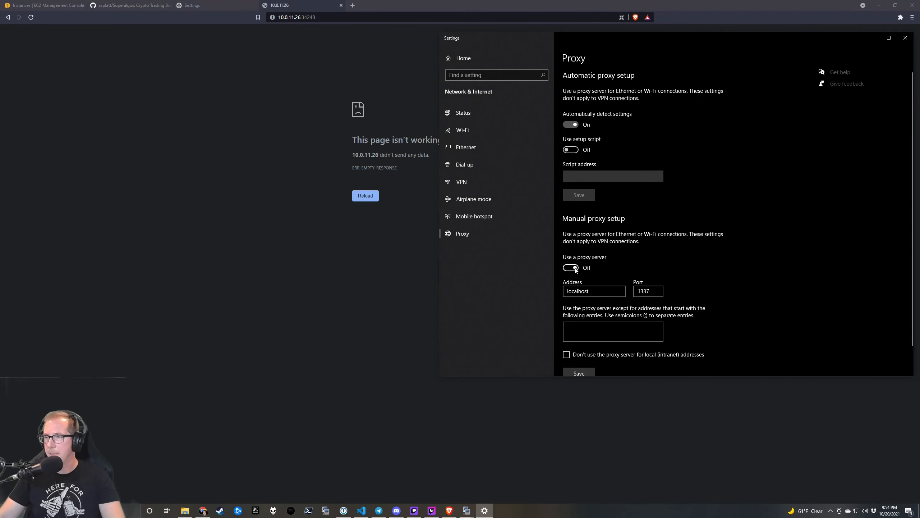
Return to the EC2 Management Console tab and reload the instances list.
click(318, 313)
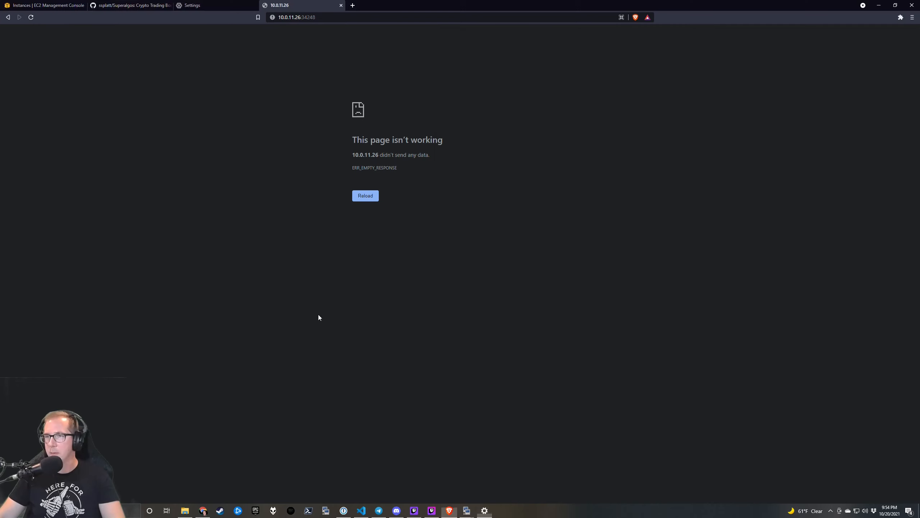
click(215, 5)
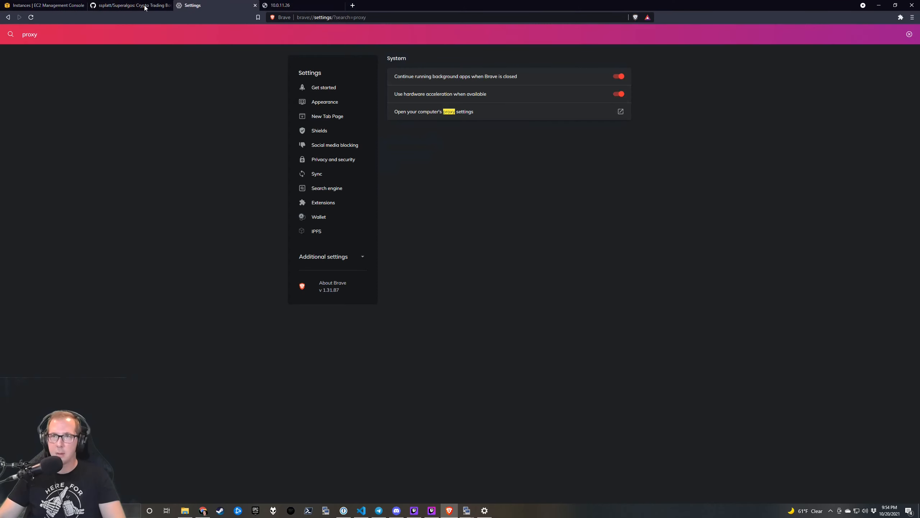
click(133, 5)
click(30, 4)
key(F5)
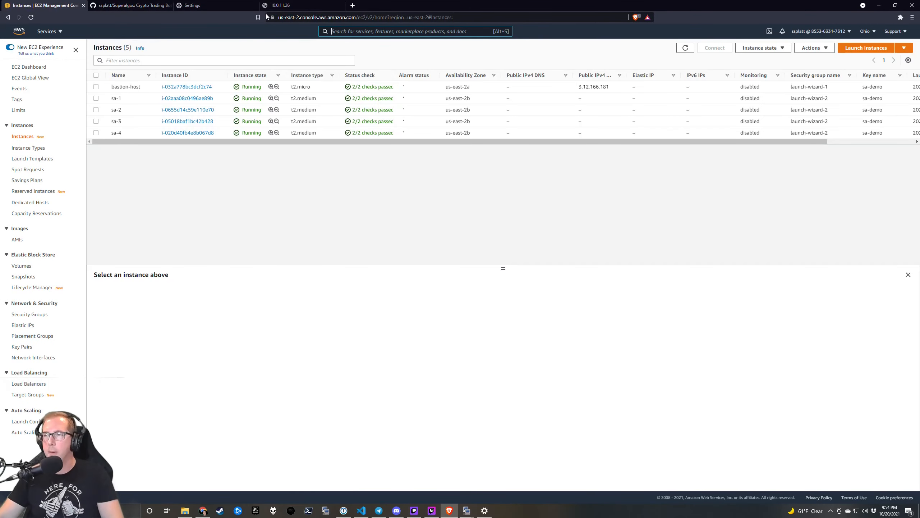
click(353, 5)
Search Google for 'putty socks proxy' and open the ForwardProxy article.
text(pu)
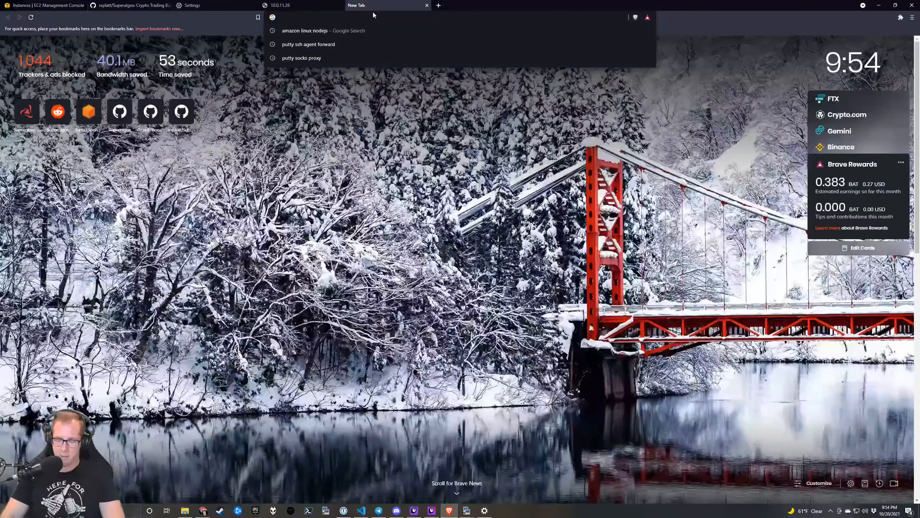
text(tty)
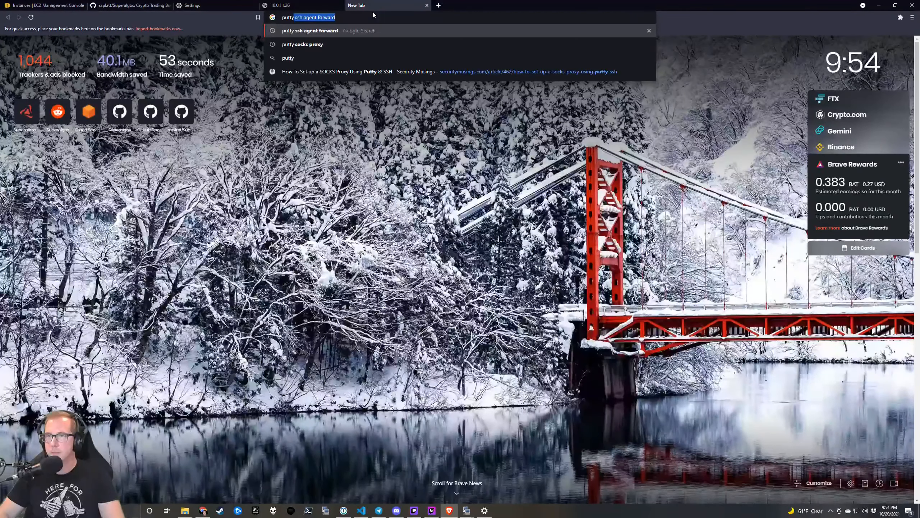
key(Down)
key(Return)
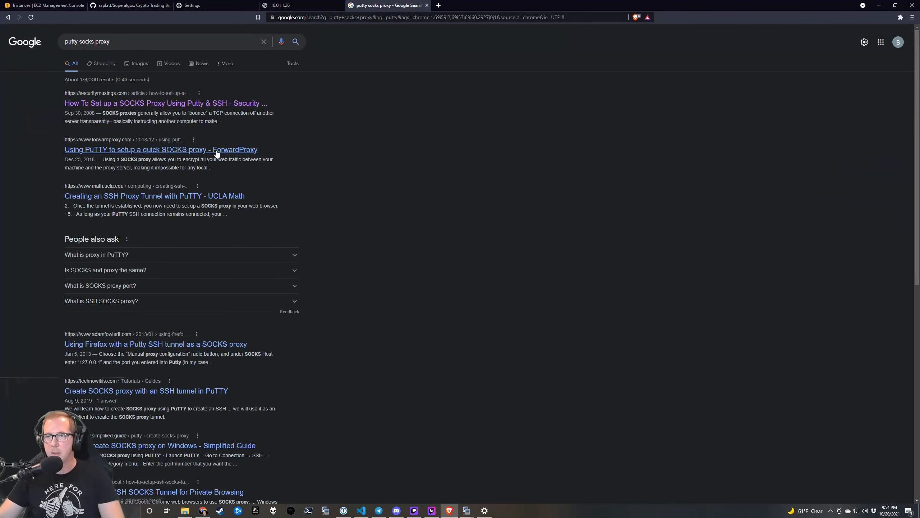
click(217, 154)
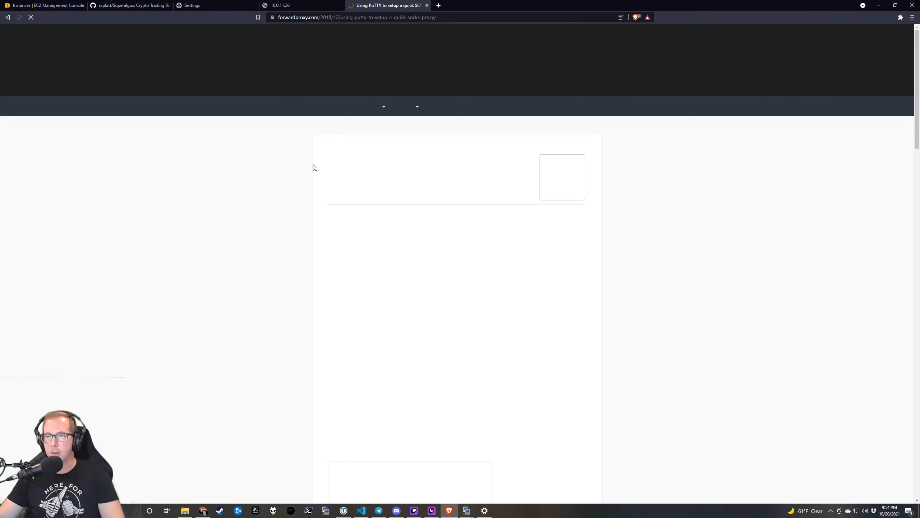
Read through the guide's Configuring PuTTY section, noting the advice about higher port numbers.
scroll(389, 214, down, 4)
scroll(493, 195, down, 9)
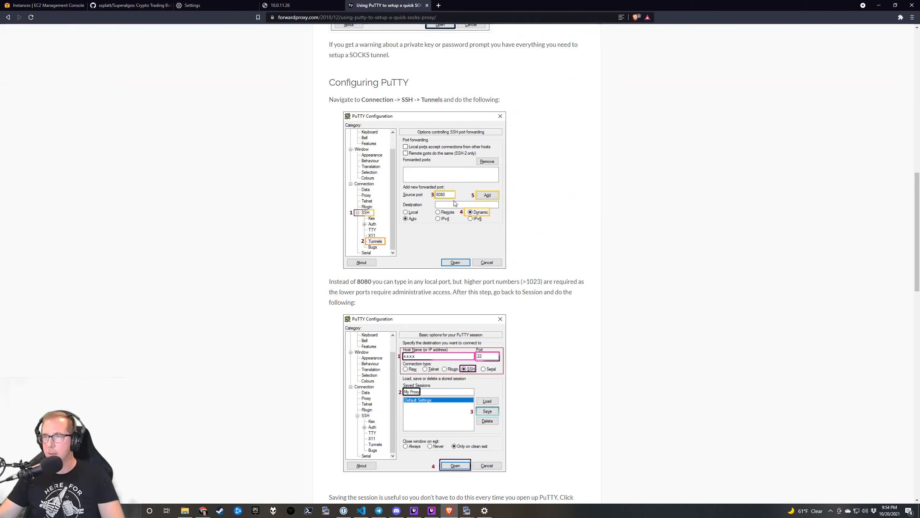
scroll(500, 211, down, 2)
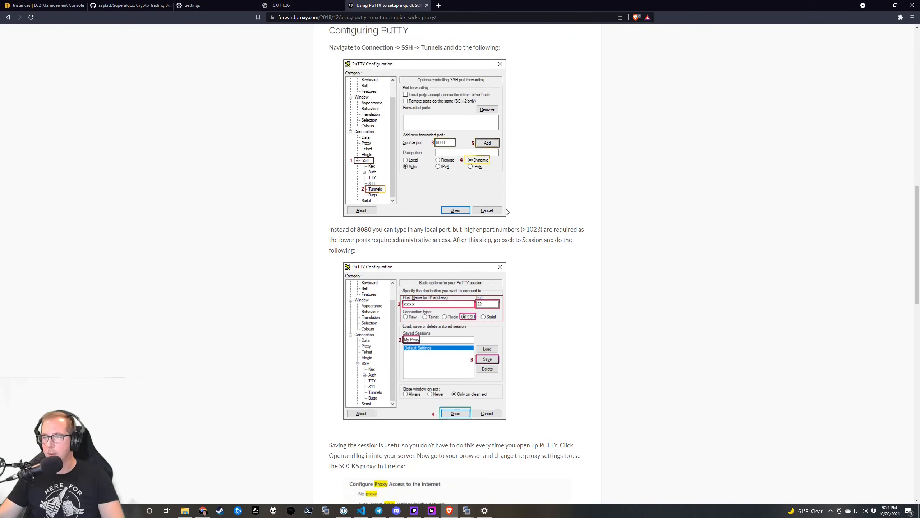
scroll(509, 210, down, 1)
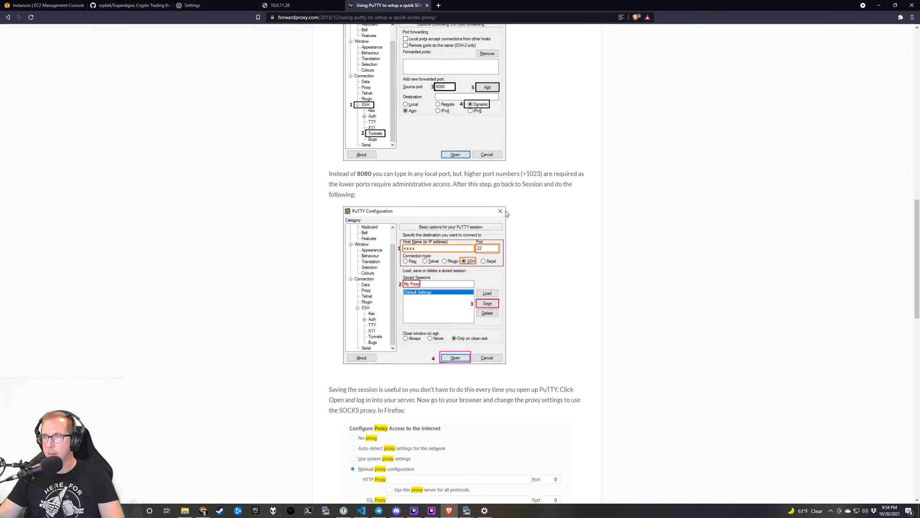
scroll(507, 214, down, 3)
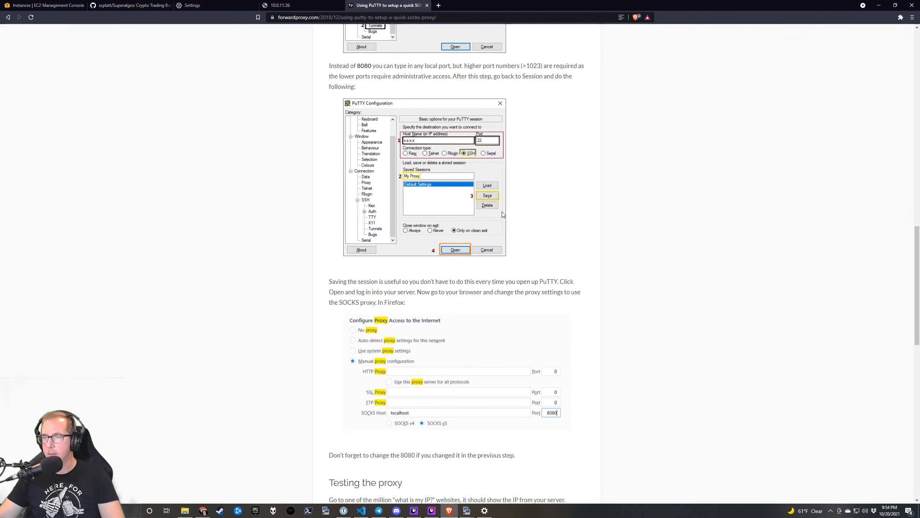
scroll(503, 214, down, 1)
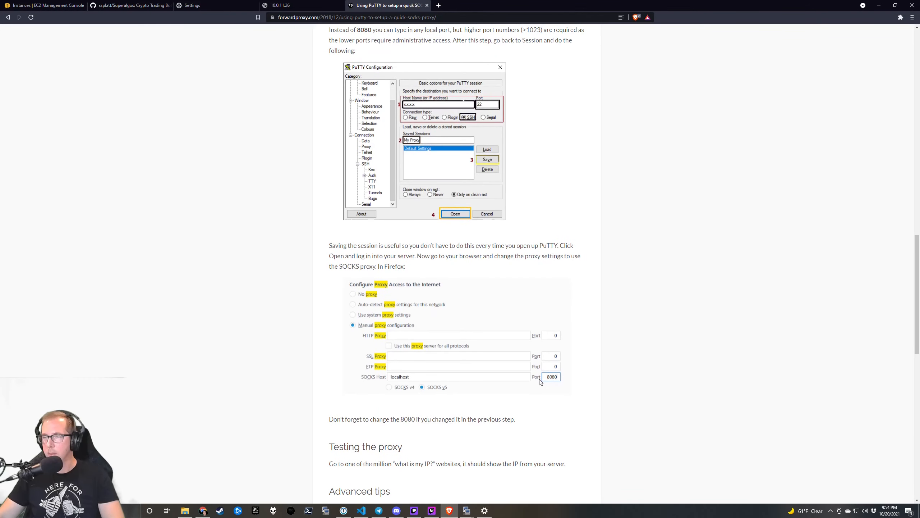
scroll(540, 381, down, 4)
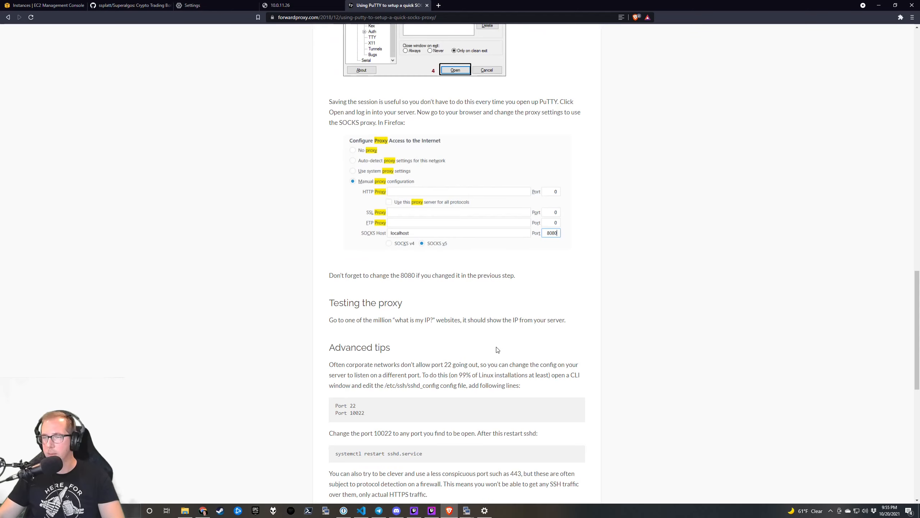
scroll(484, 346, down, 1)
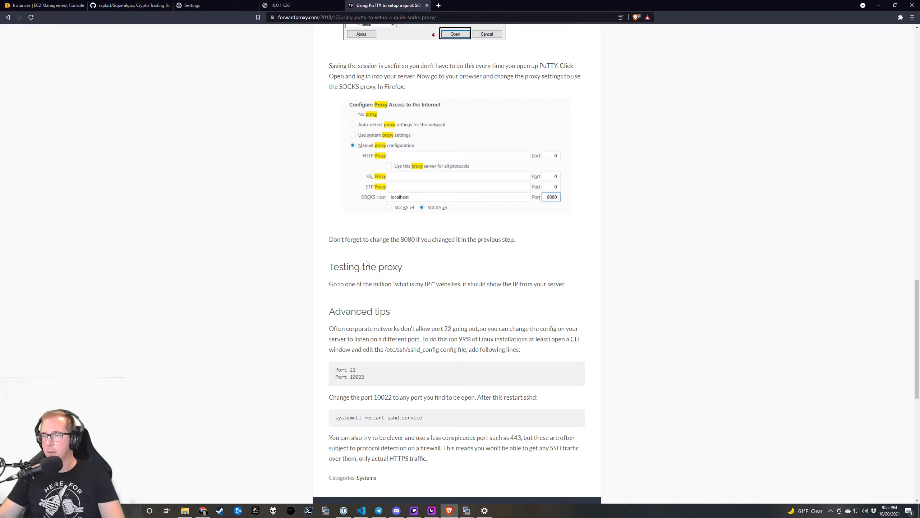
scroll(359, 264, down, 3)
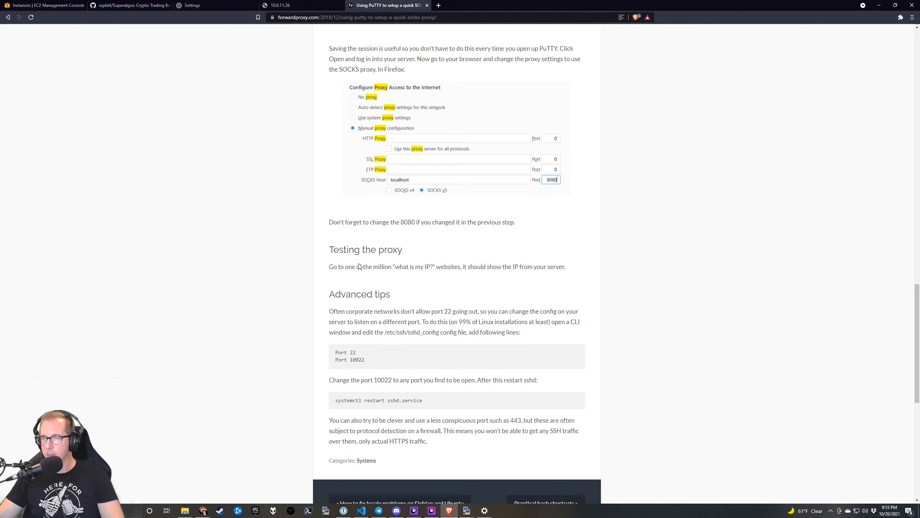
scroll(372, 268, down, 3)
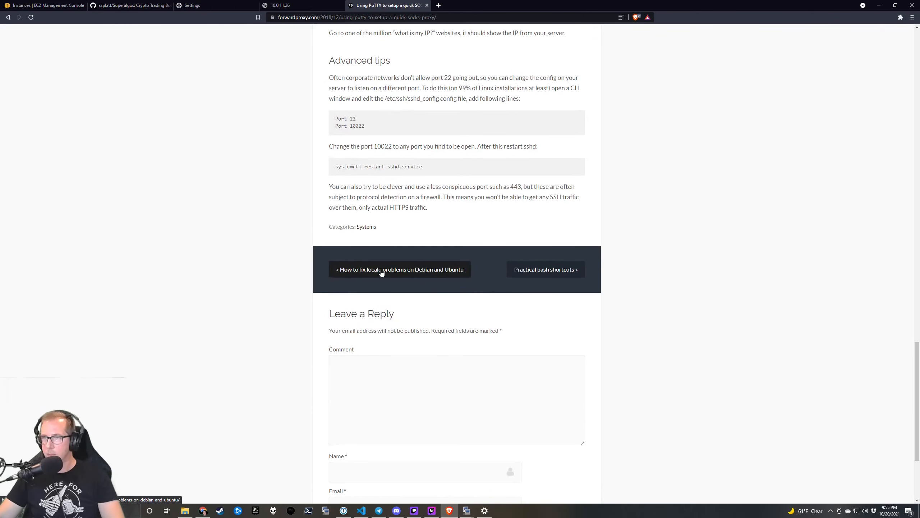
scroll(379, 269, up, 5)
scroll(394, 270, up, 8)
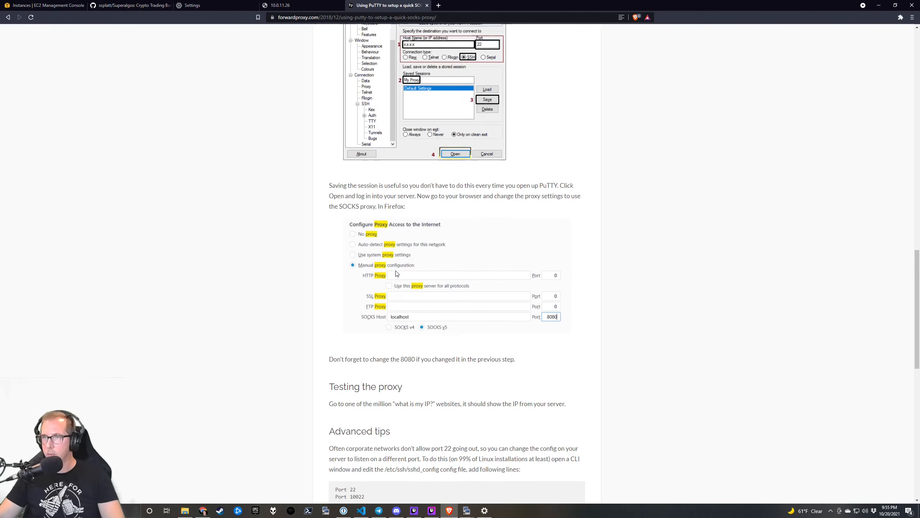
scroll(405, 272, up, 4)
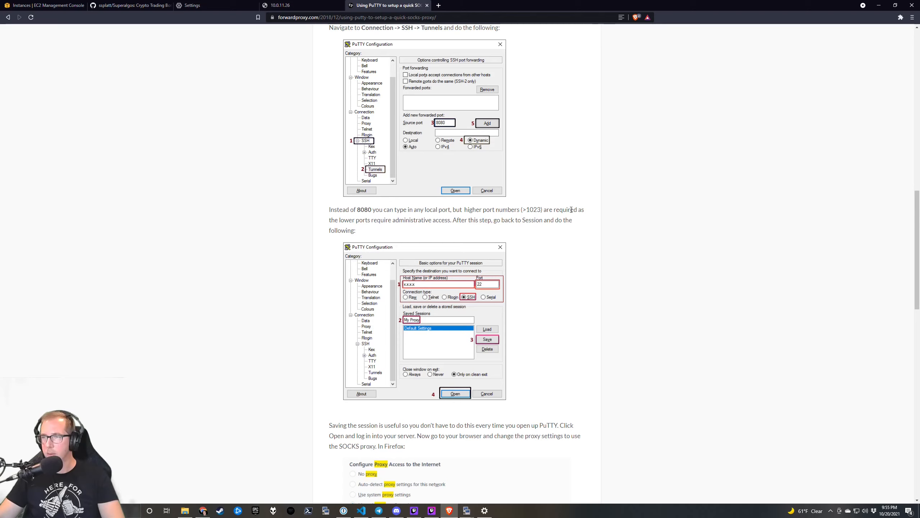
drag(366, 217, 497, 217)
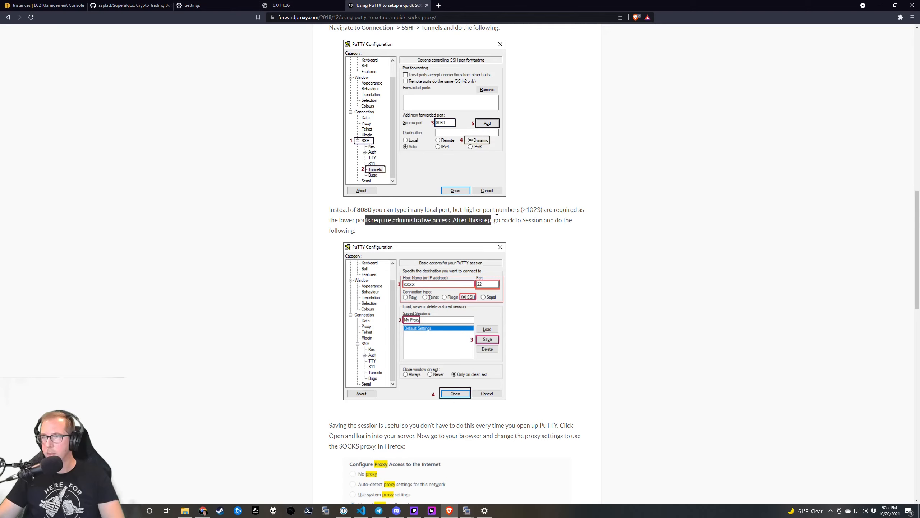
click(497, 217)
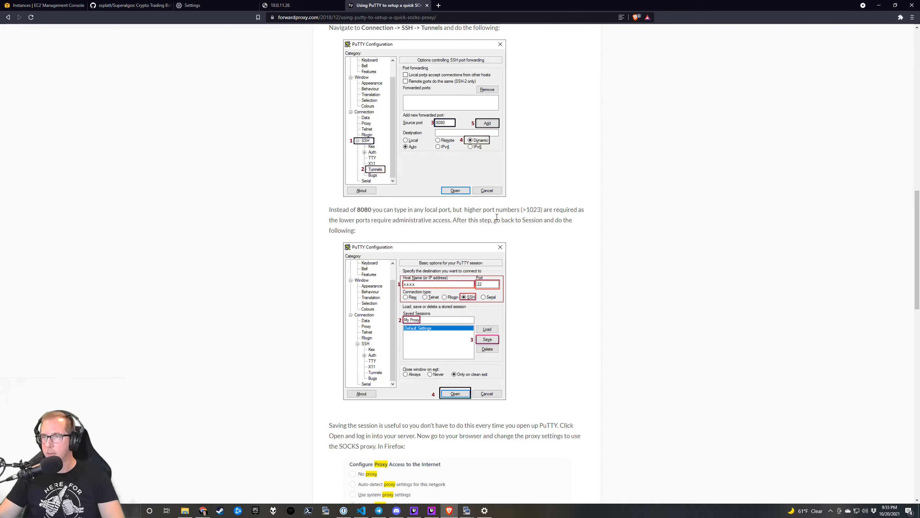
click(466, 510)
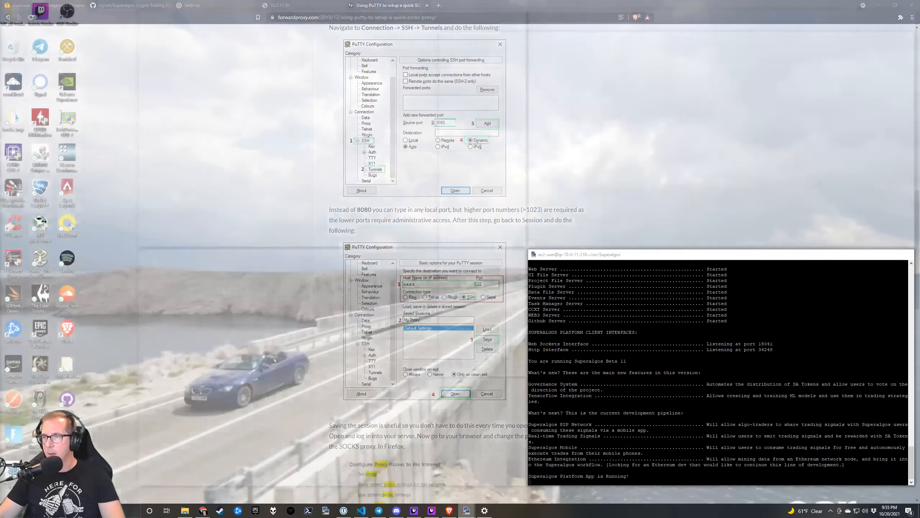
Stop Superalgos and log out of the ip-10-0-11-210 terminal and a second terminal.
click(579, 472)
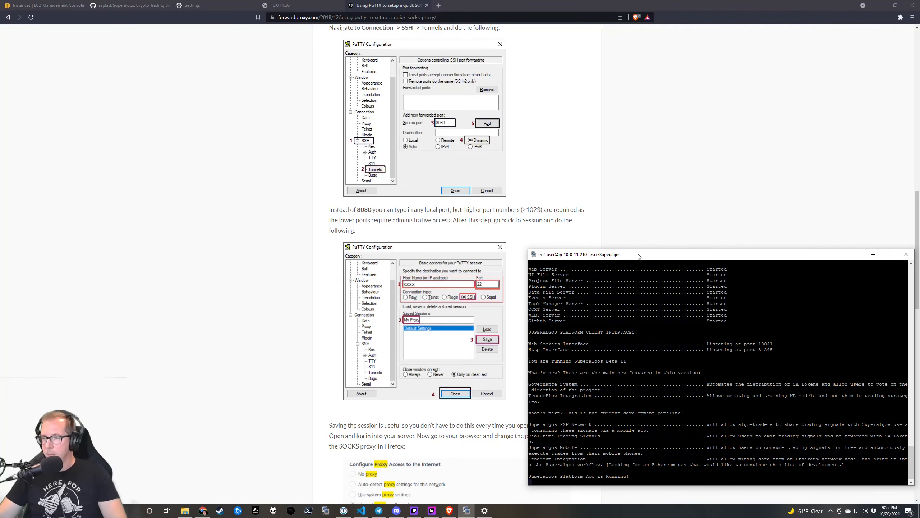
key(ctrl+c)
key(ctrl+c)
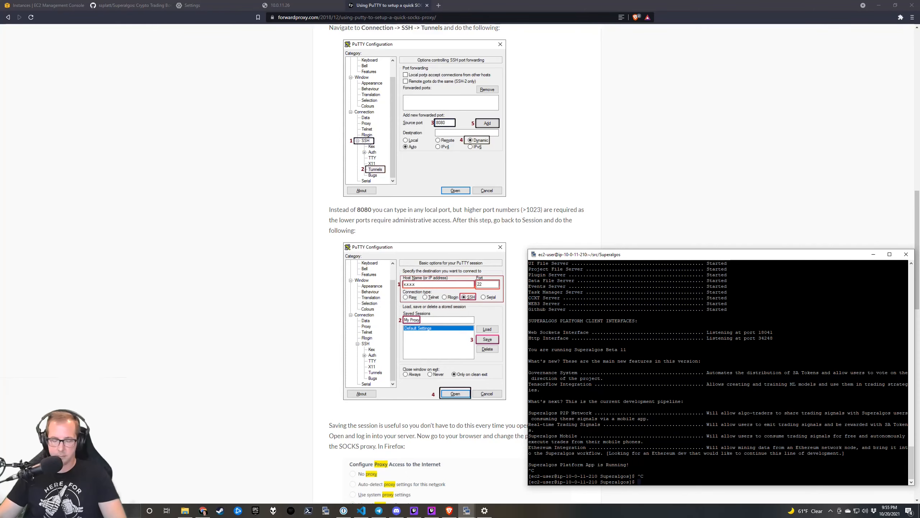
key(ctrl+c)
key(ctrl+c)
key(ctrl+d)
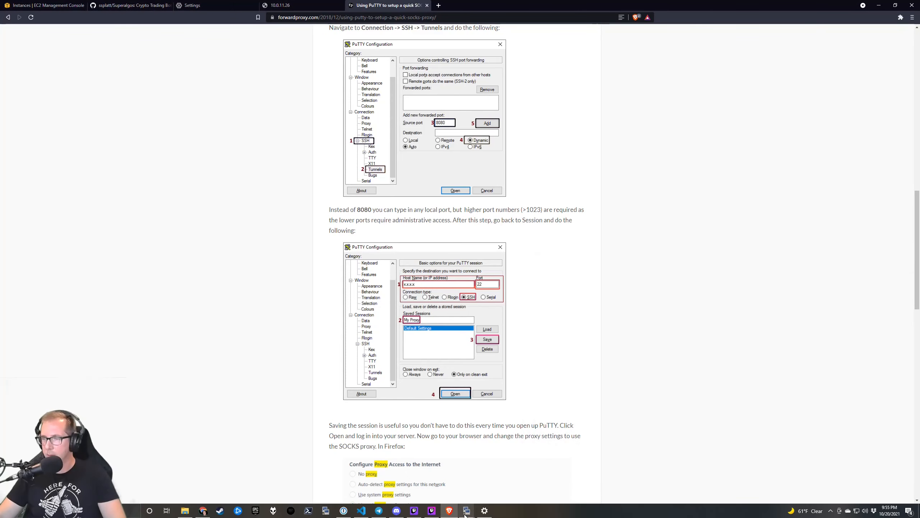
mouse_move(465, 512)
click(526, 478)
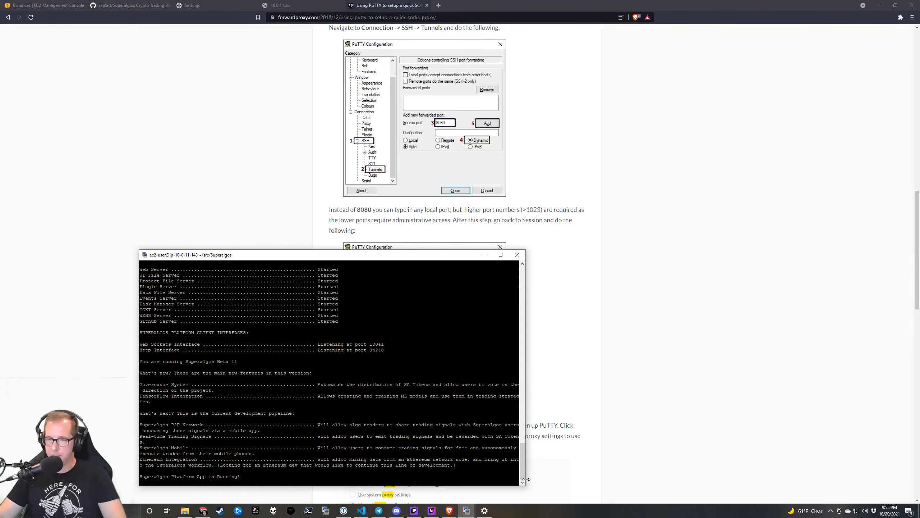
key(ctrl+c)
key(ctrl+c)
key(ctrl+c)
key(ctrl+d)
Stop Superalgos and close the two remaining terminal sessions.
mouse_move(467, 509)
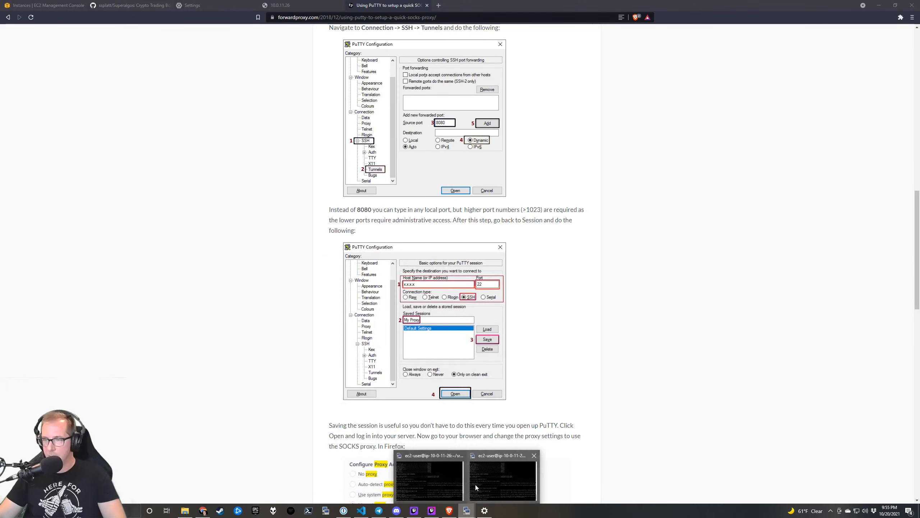
click(475, 485)
key(ctrl+c)
key(ctrl+d)
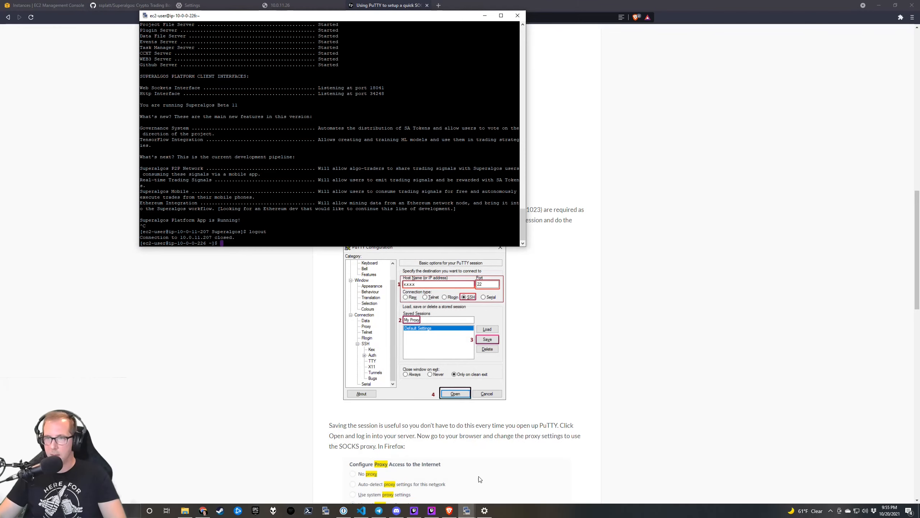
key(ctrl+d)
click(467, 510)
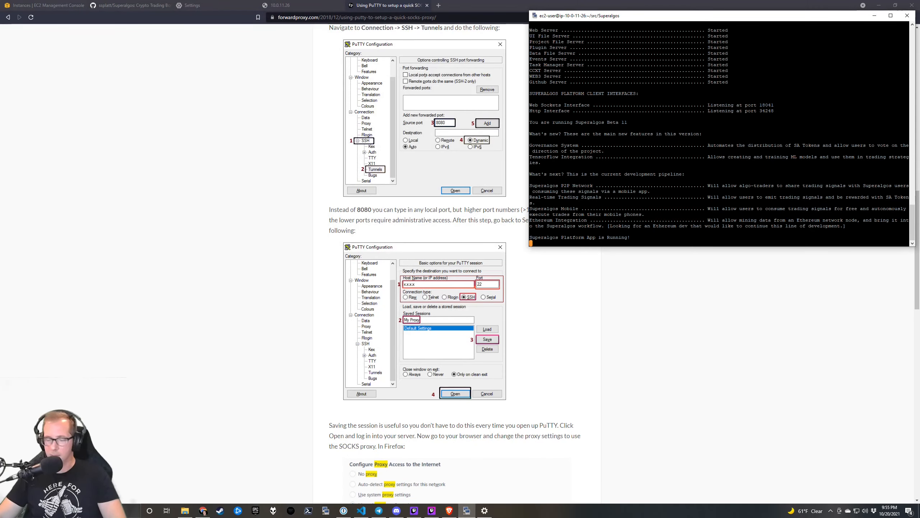
key(ctrl+c)
key(ctrl+d)
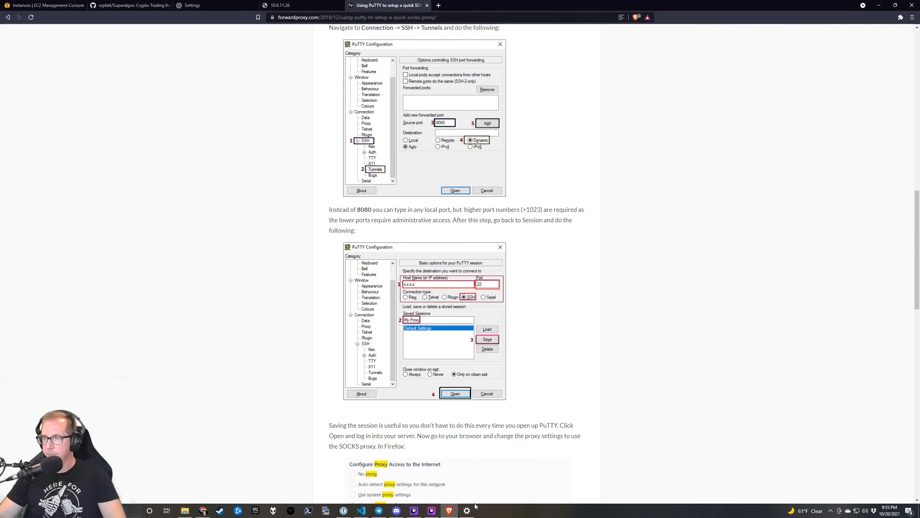
Load the sa-demo-bastion session in KiTTY and remove its old forwarded port under SSH Tunnels.
click(326, 510)
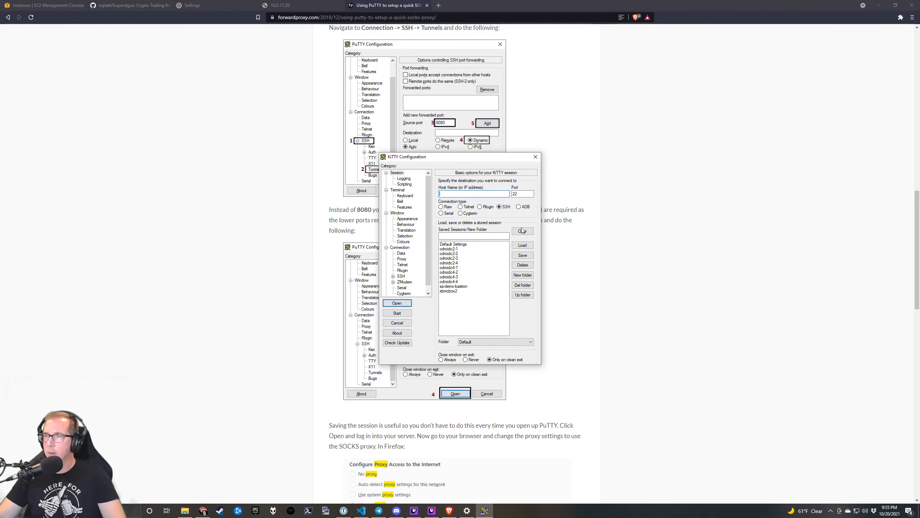
click(456, 286)
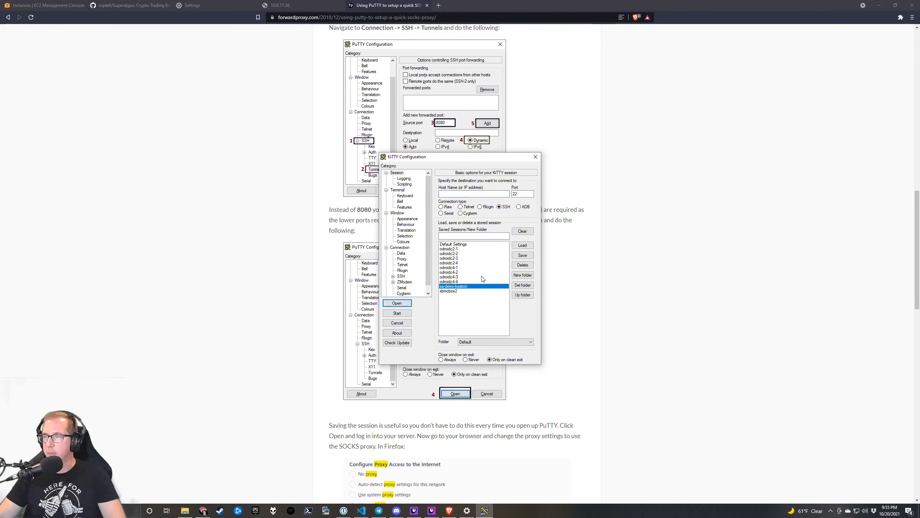
click(523, 246)
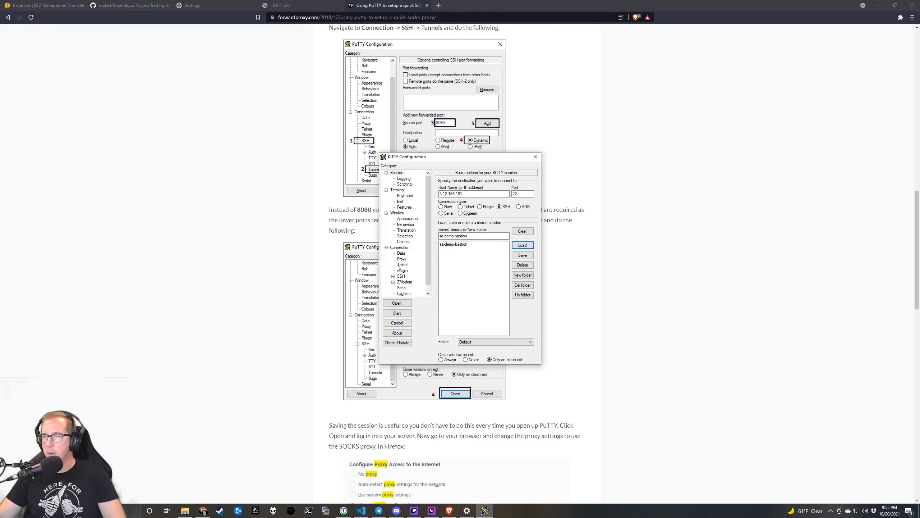
click(394, 276)
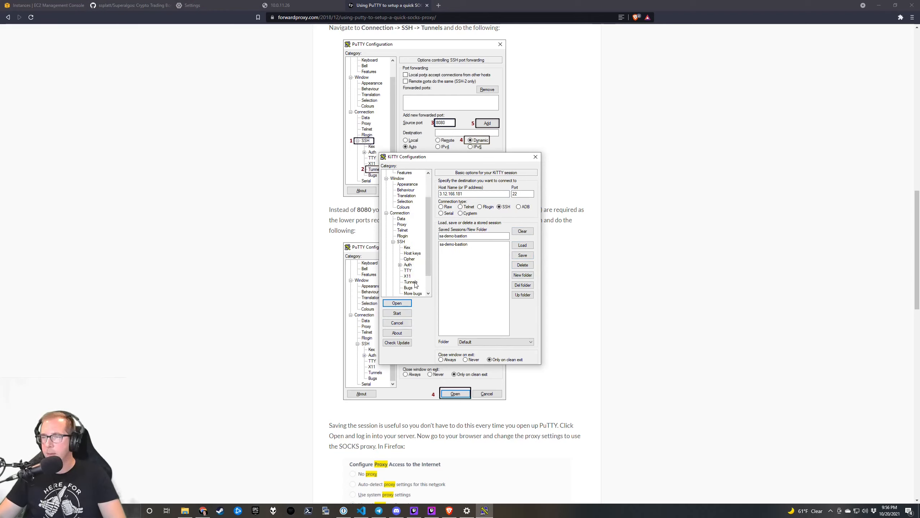
click(413, 282)
click(450, 210)
click(523, 202)
Add a Dynamic forward on source port 13373 and open the bastion connection.
click(505, 295)
drag(490, 278, 467, 278)
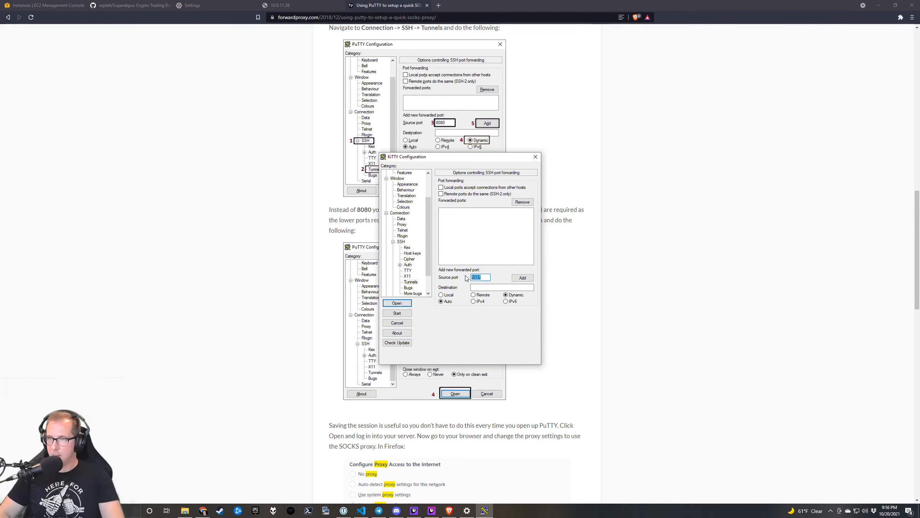
key(Right)
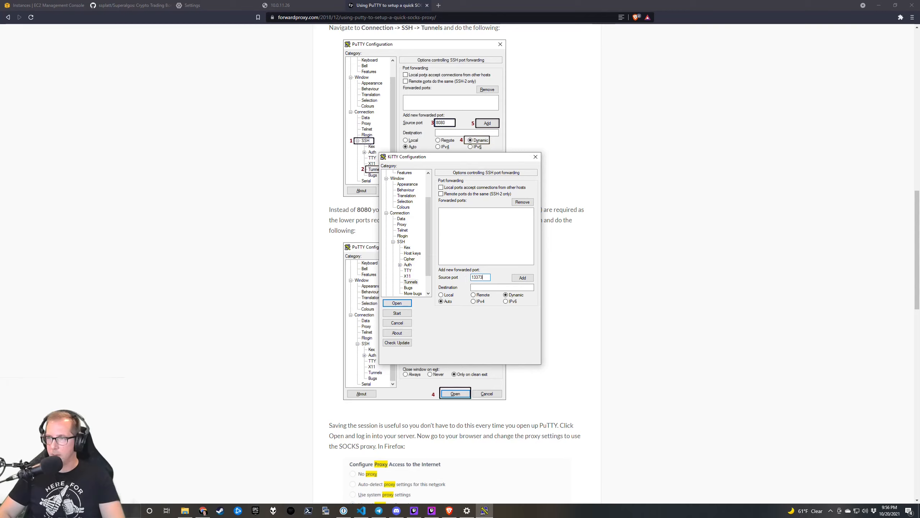
text(3)
double_click(481, 277)
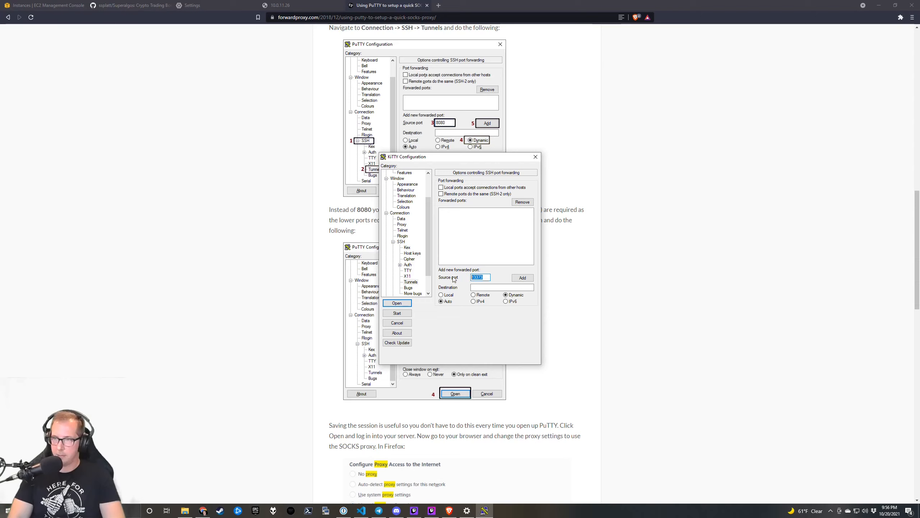
text(8)
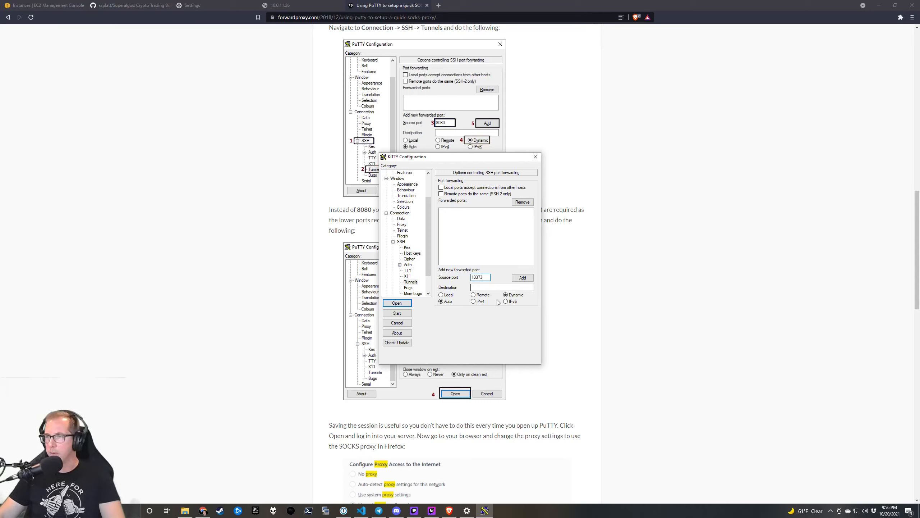
click(525, 277)
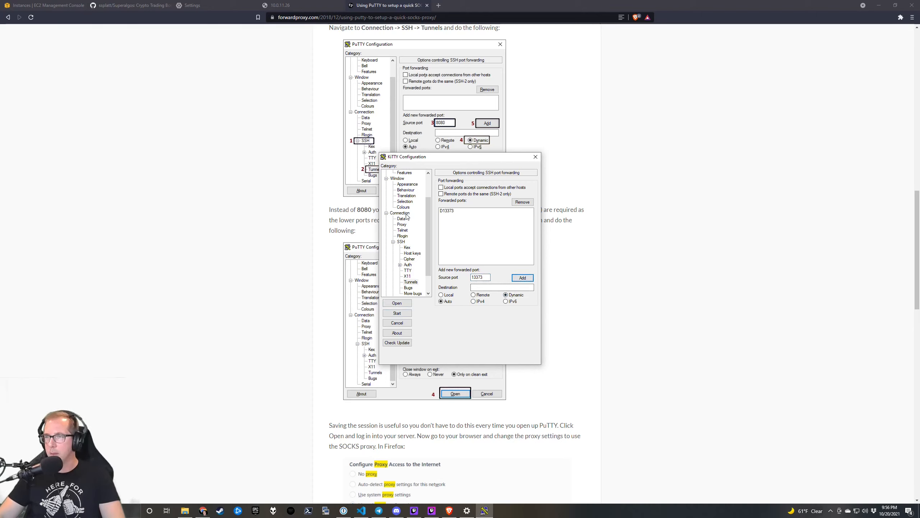
scroll(413, 221, up, 2)
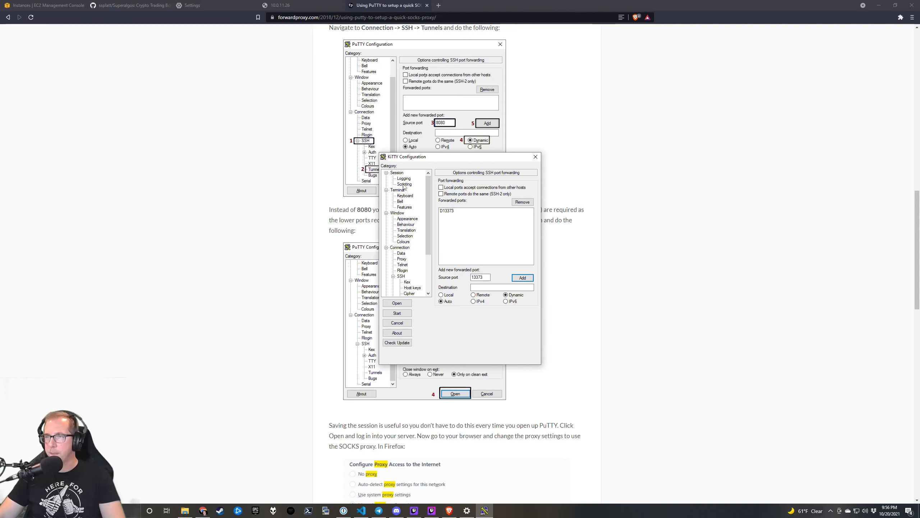
click(399, 173)
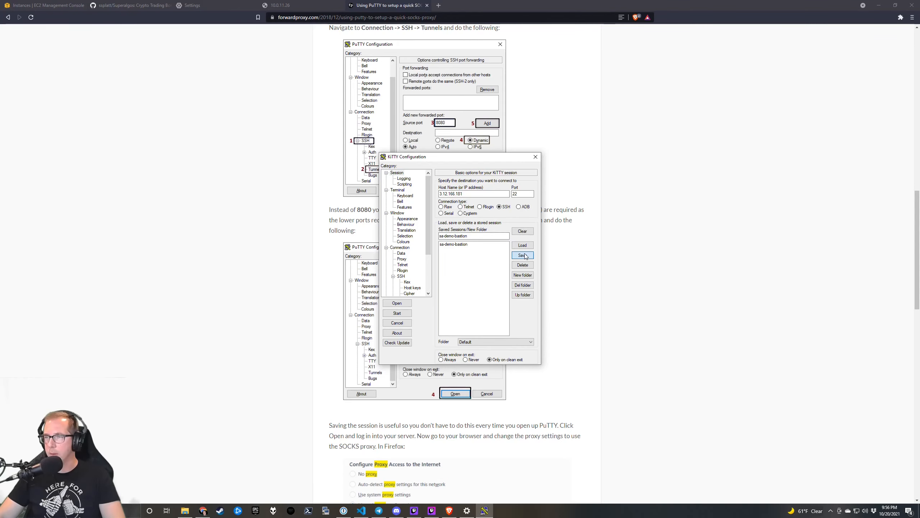
click(404, 303)
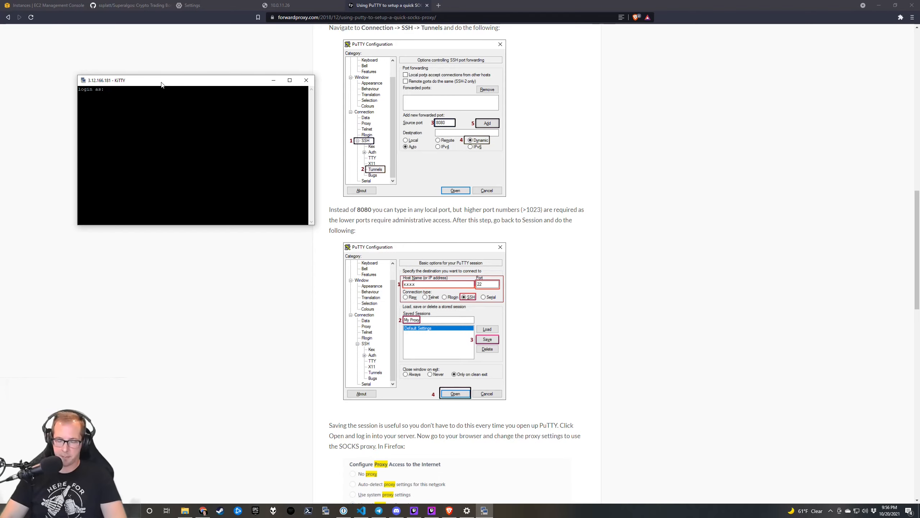
Log in to the bastion as ec2-user and enlarge the terminal window.
text(ec)
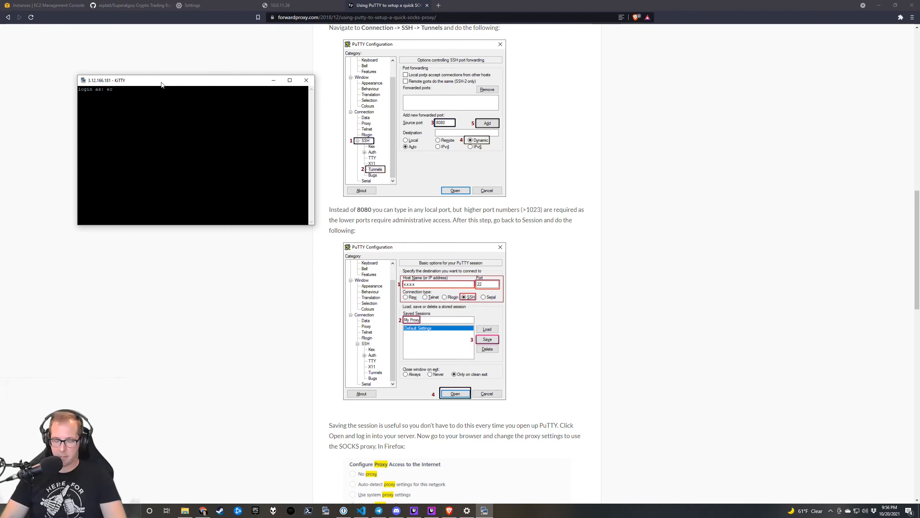
text(2-user)
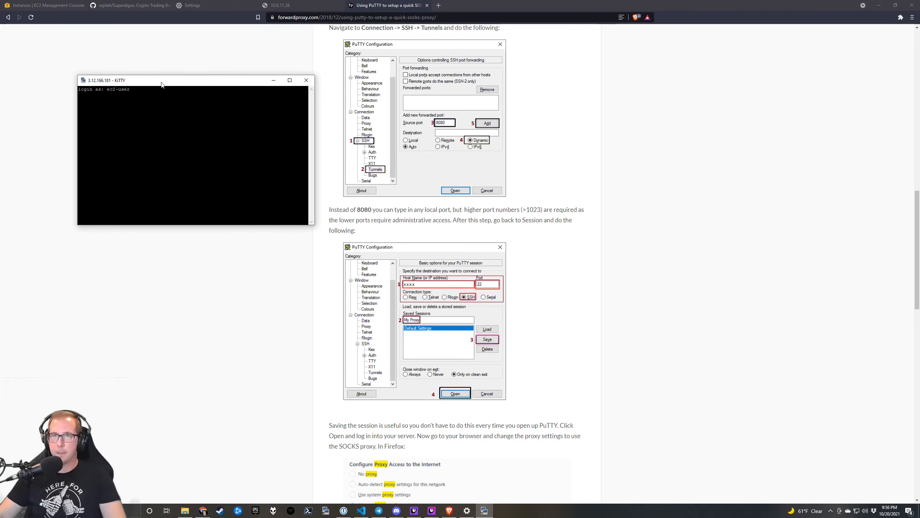
key(Return)
drag(223, 86, 229, 52)
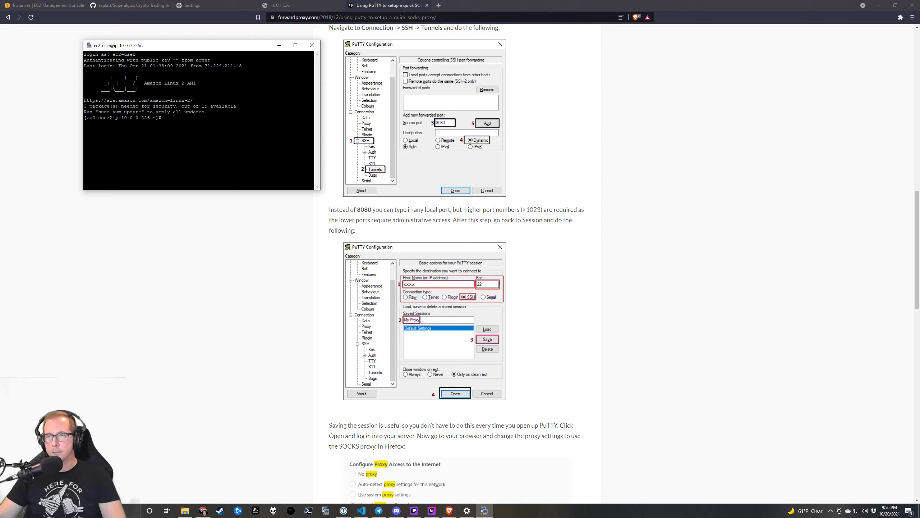
drag(318, 188, 405, 235)
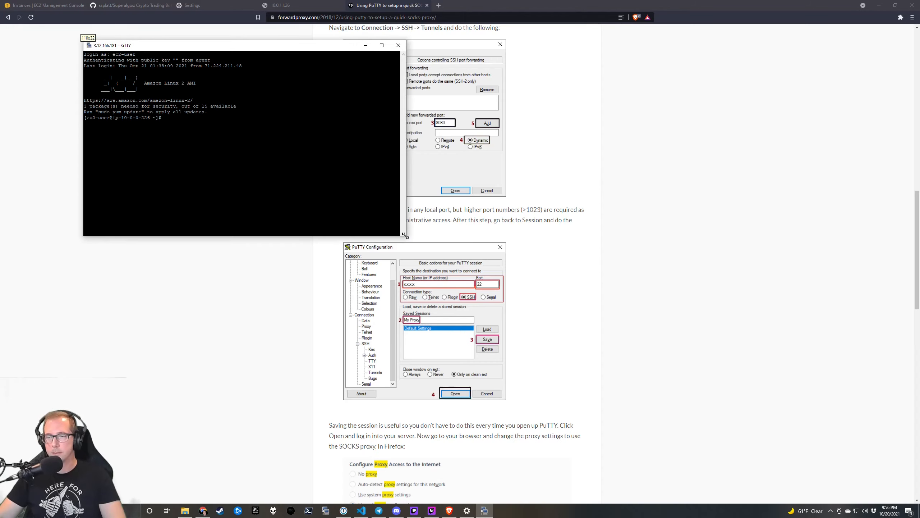
Skim the proxy guide article, then bring the bastion terminal back to the front.
click(295, 391)
scroll(296, 391, down, 2)
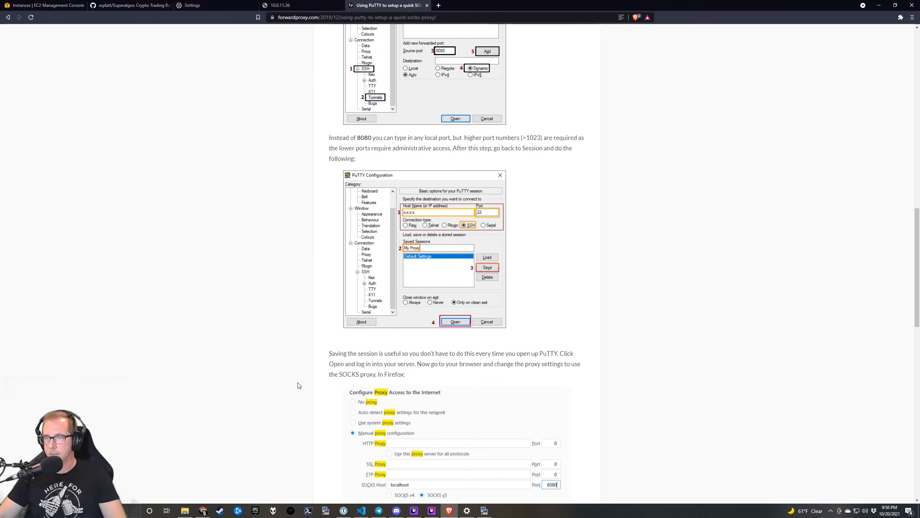
scroll(299, 385, down, 3)
scroll(298, 385, down, 2)
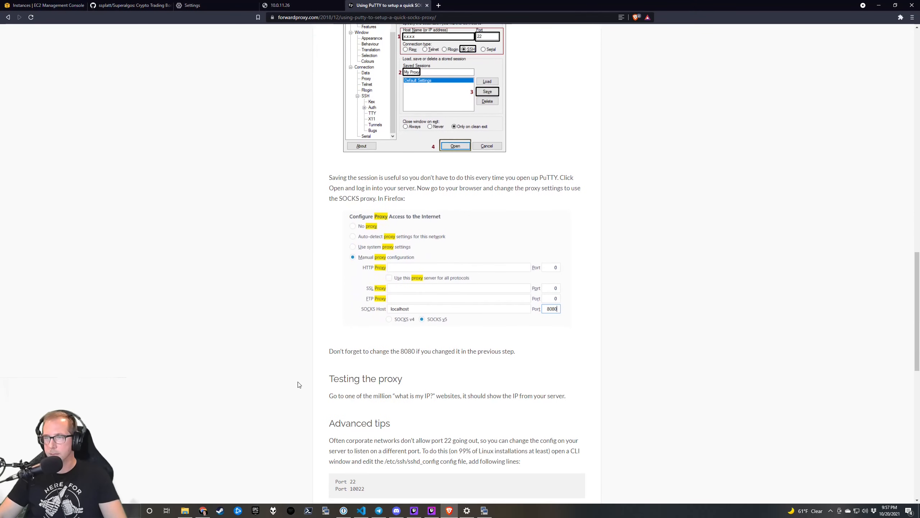
scroll(299, 385, down, 3)
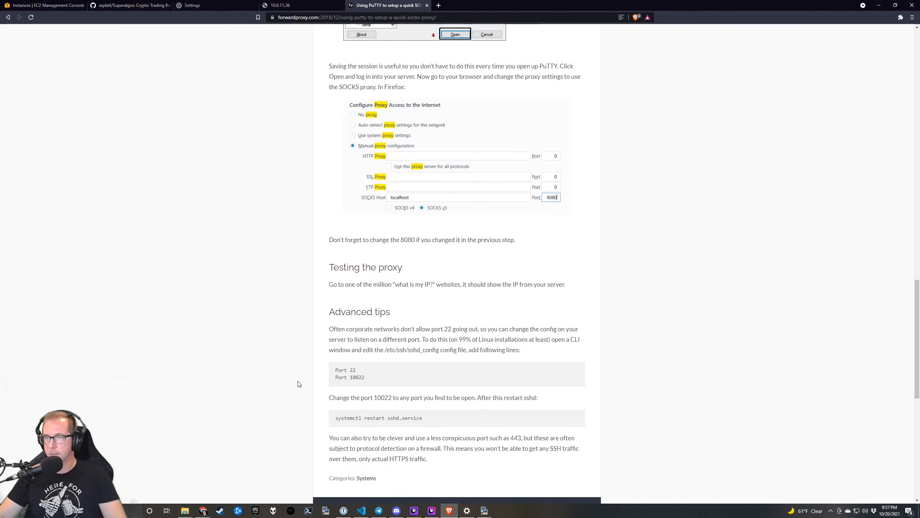
scroll(298, 383, down, 2)
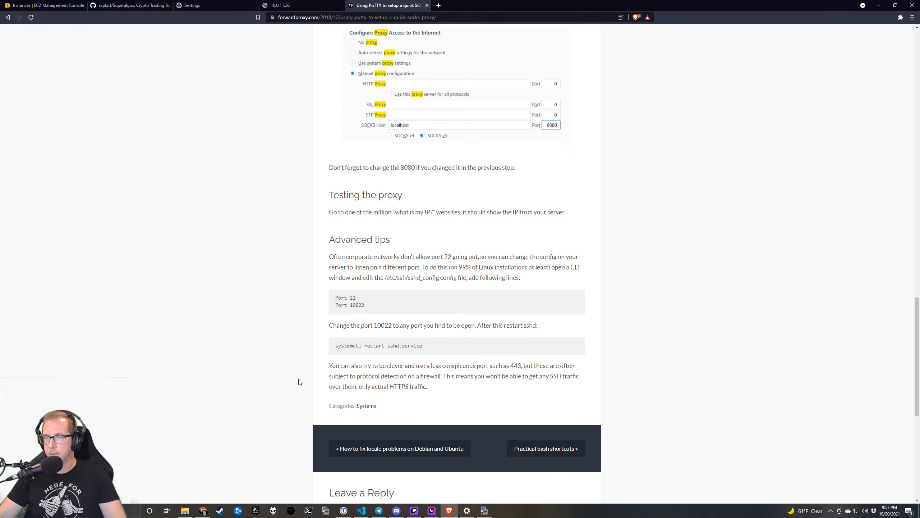
scroll(300, 382, up, 1)
key(super+Tab)
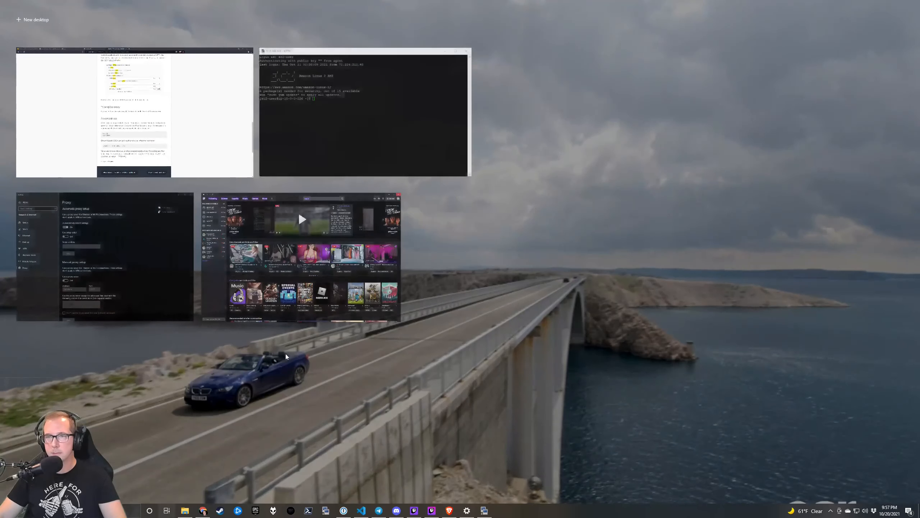
click(311, 104)
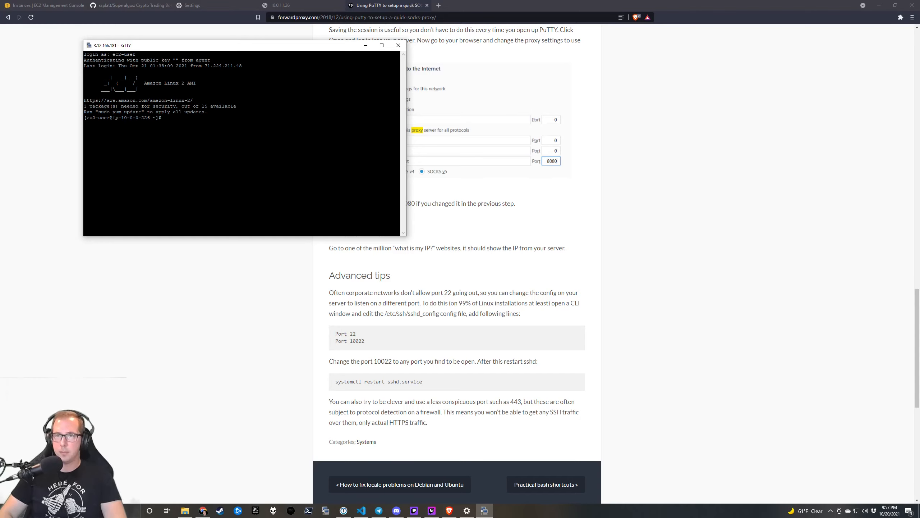
SSH from the bastion into node 10.0.11.26 and change into the src/Superalgos folder.
key(Up)
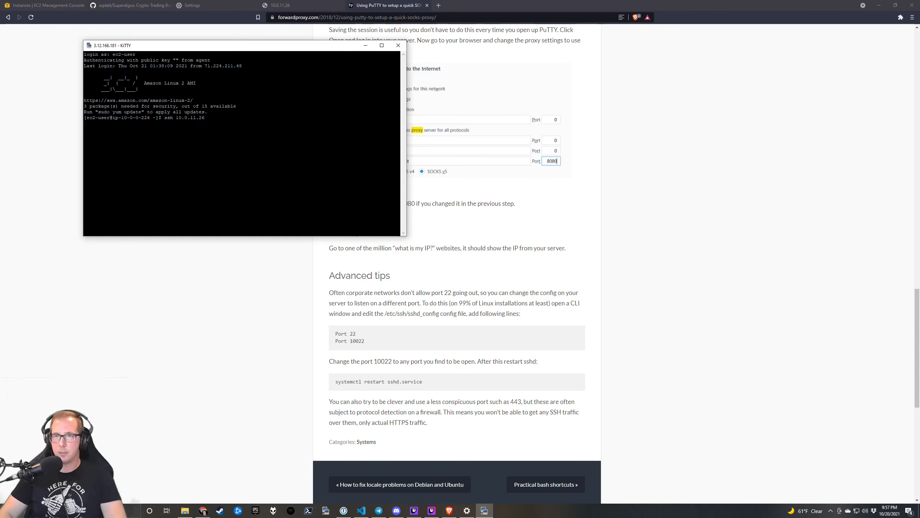
key(Return)
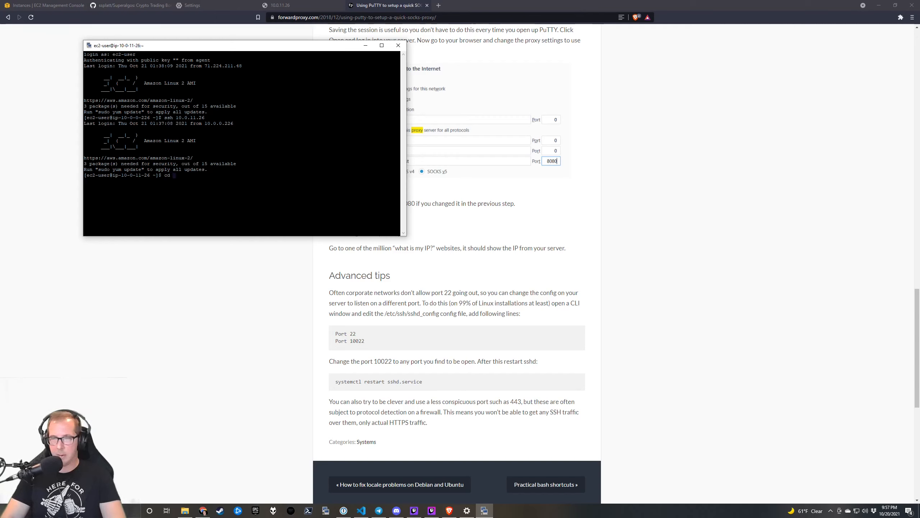
text(cd sr)
key(Tab)
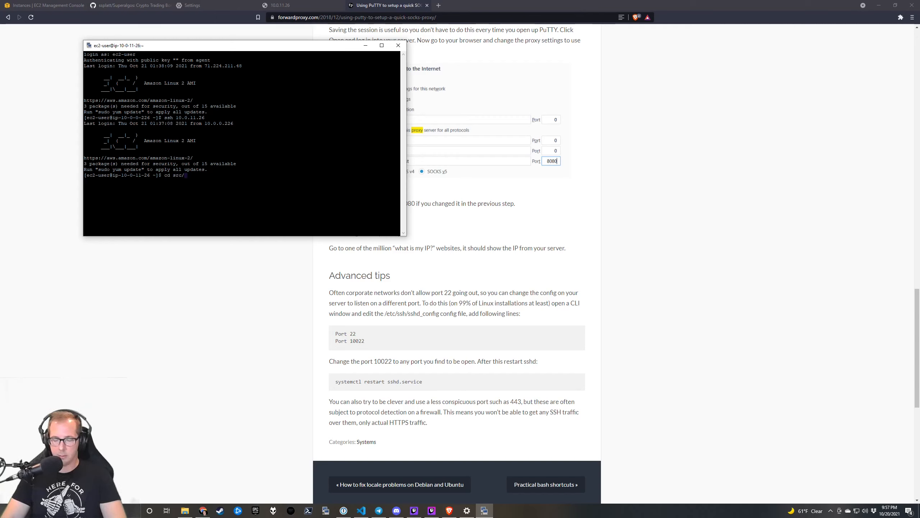
text(S)
key(Tab)
key(Return)
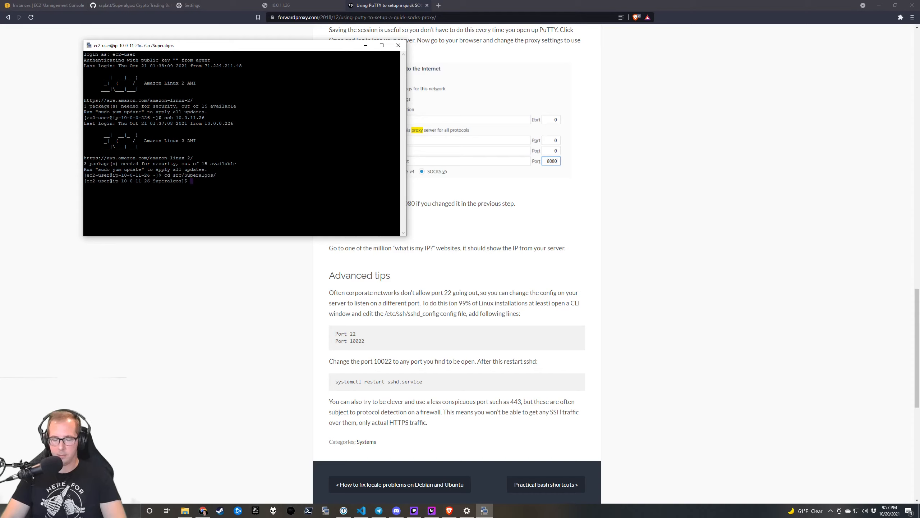
Rerun 'node platform minMemo noBrowser' from history and move the terminal window right.
text(node pla)
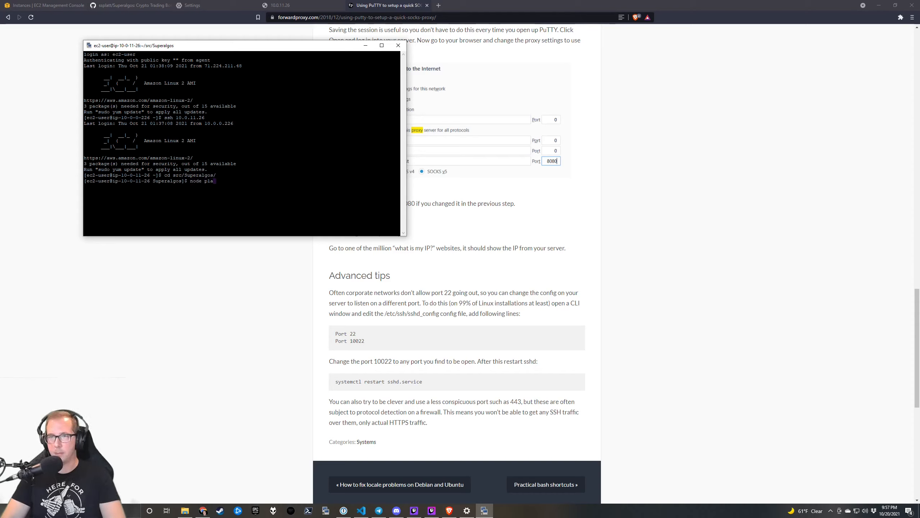
text(tform)
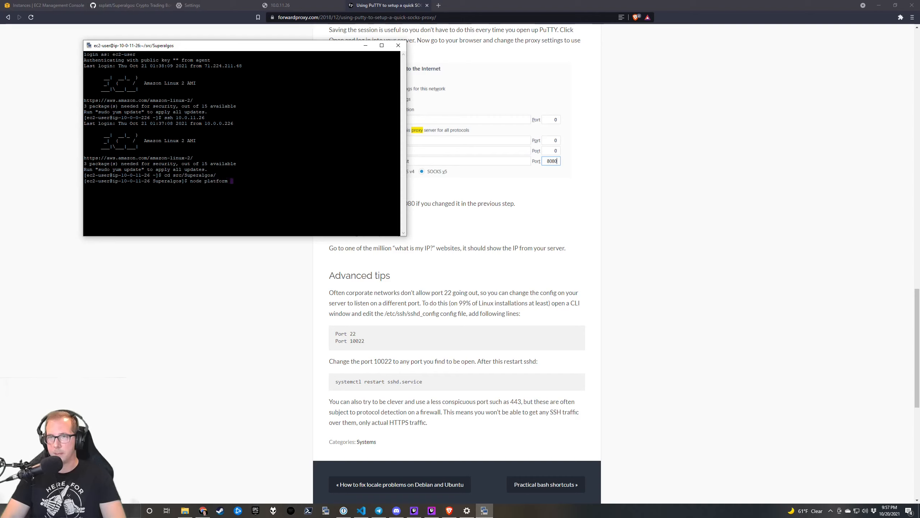
key(BackSpace)
key(BackSpace)
key(BackSpace)
key(BackSpace)
key(BackSpace)
key(BackSpace)
key(BackSpace)
key(BackSpace)
key(BackSpace)
key(BackSpace)
key(BackSpace)
key(BackSpace)
key(BackSpace)
key(BackSpace)
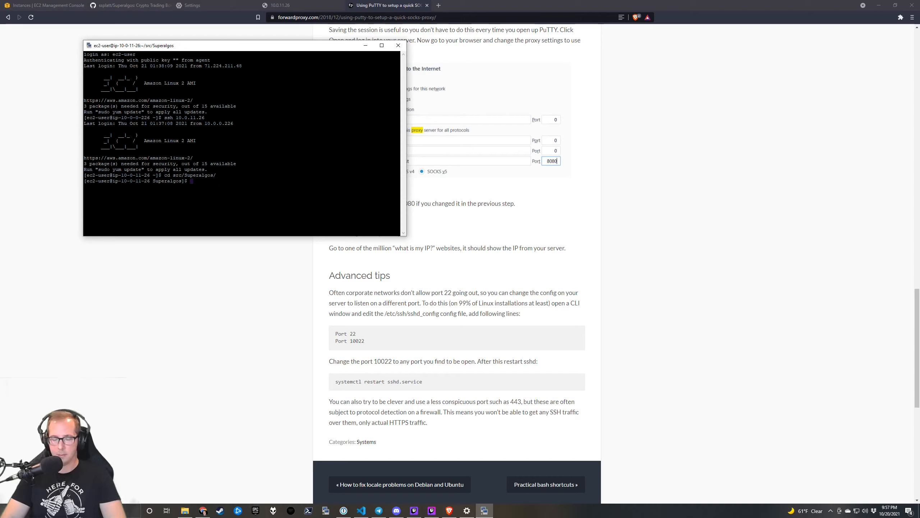
key(ctrl+r)
text(node)
key(Return)
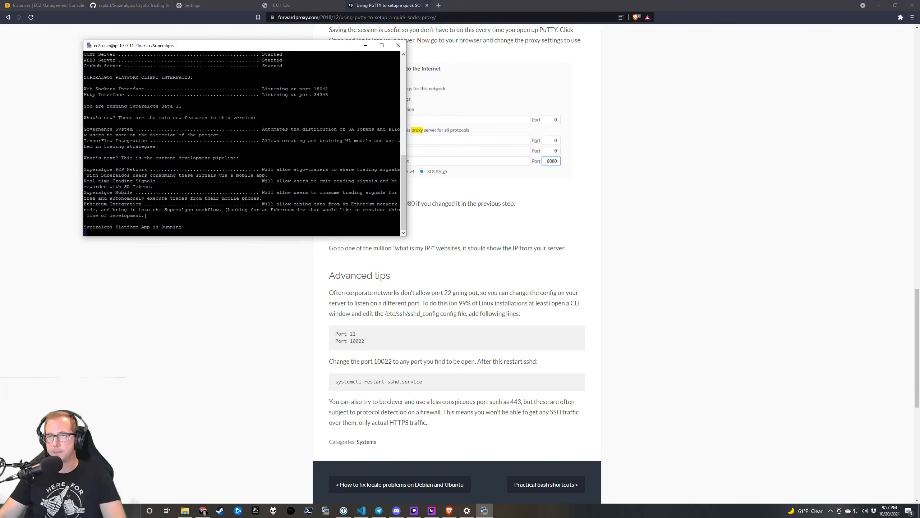
drag(310, 49, 605, 58)
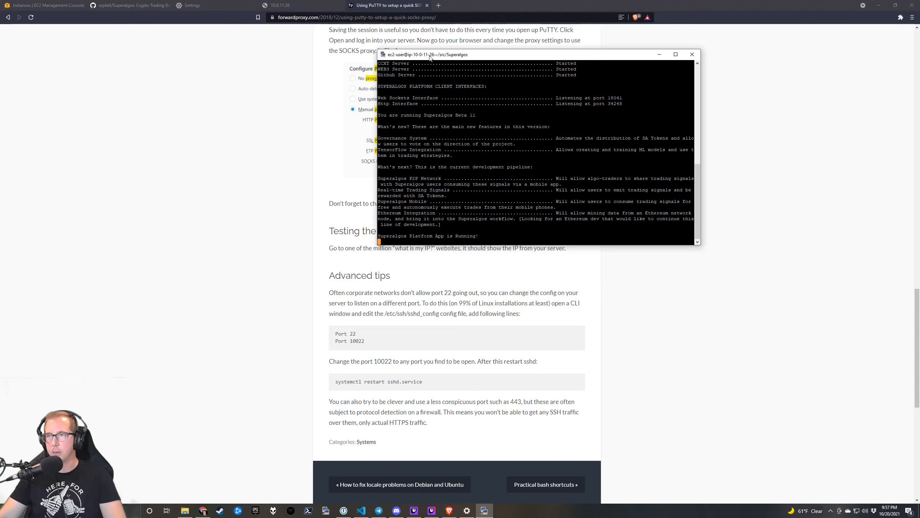
Reload 10.0.11.26:34248 in Brave, which ends in a connection timeout.
click(286, 5)
click(325, 17)
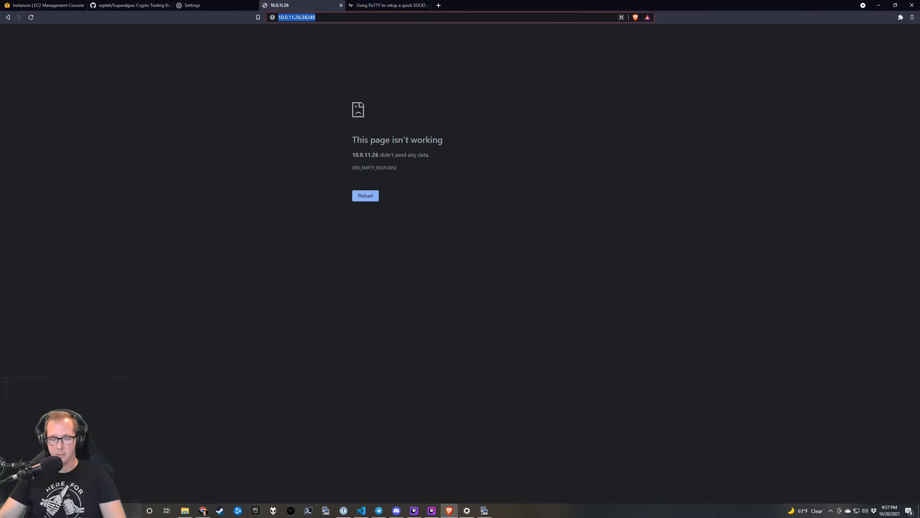
key(Return)
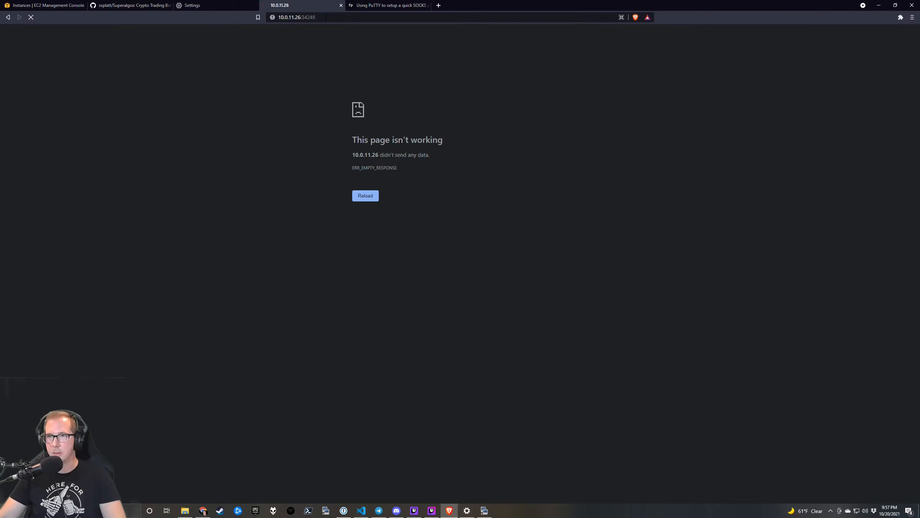
Move the terminal window to the top-right corner of the screen.
key(alt+Tab)
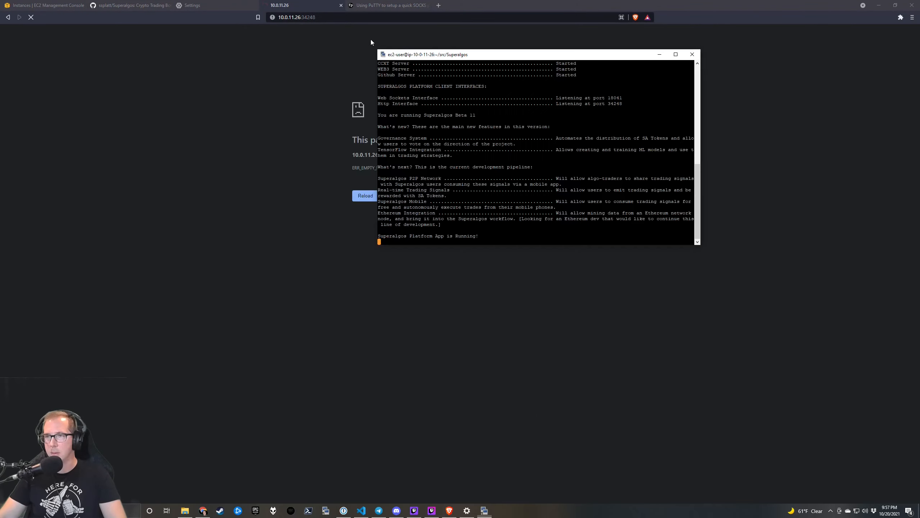
drag(490, 56, 703, 27)
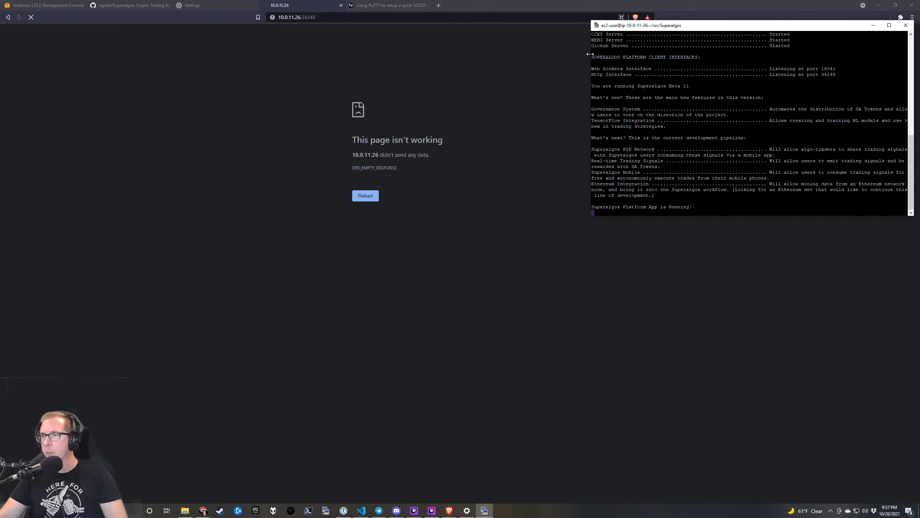
drag(699, 28, 700, 22)
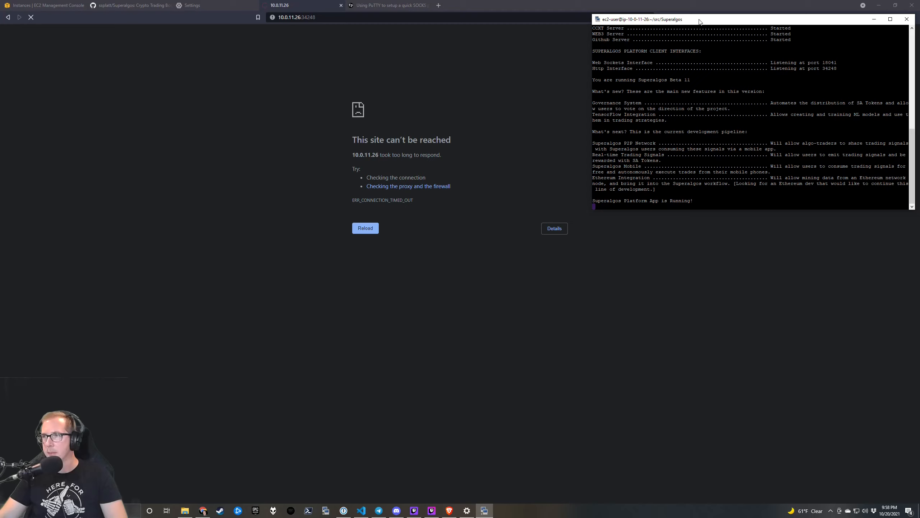
Turn on the Windows manual proxy at localhost port 13373 and save it.
right_click(486, 510)
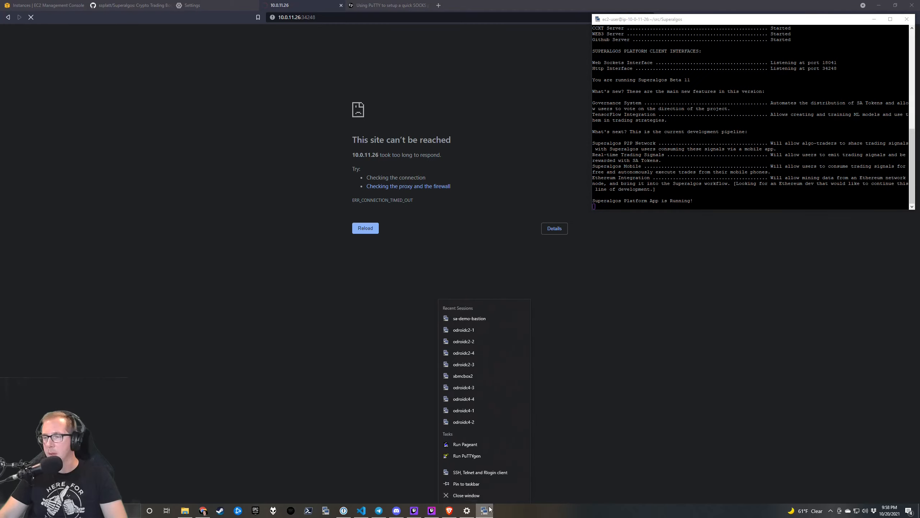
click(485, 510)
click(467, 510)
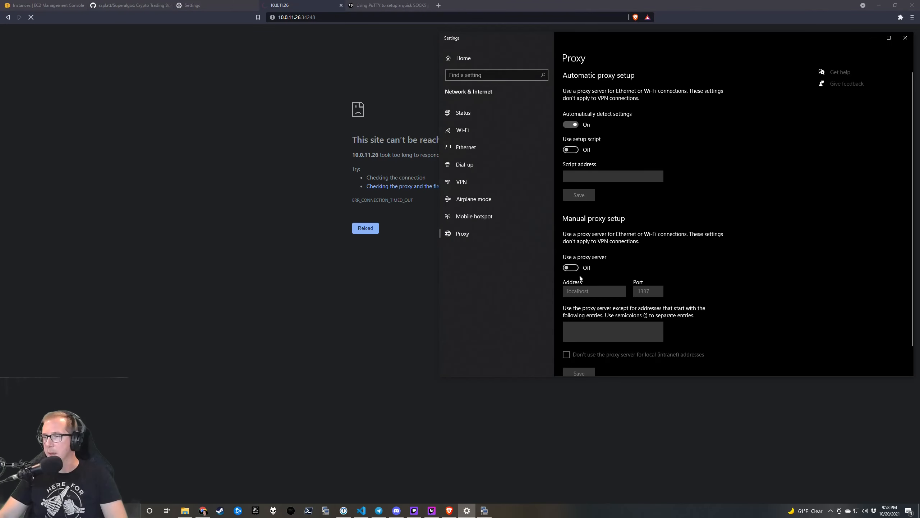
click(572, 268)
click(657, 291)
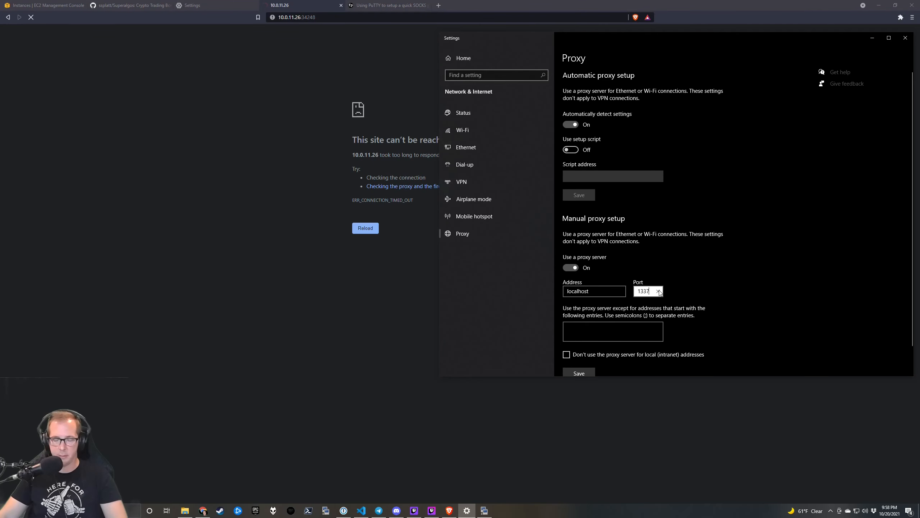
text(2)
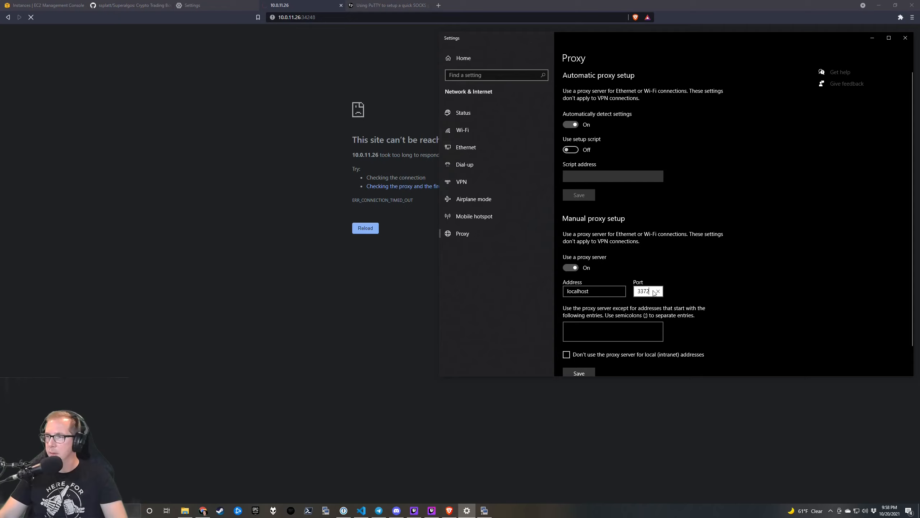
key(Tab)
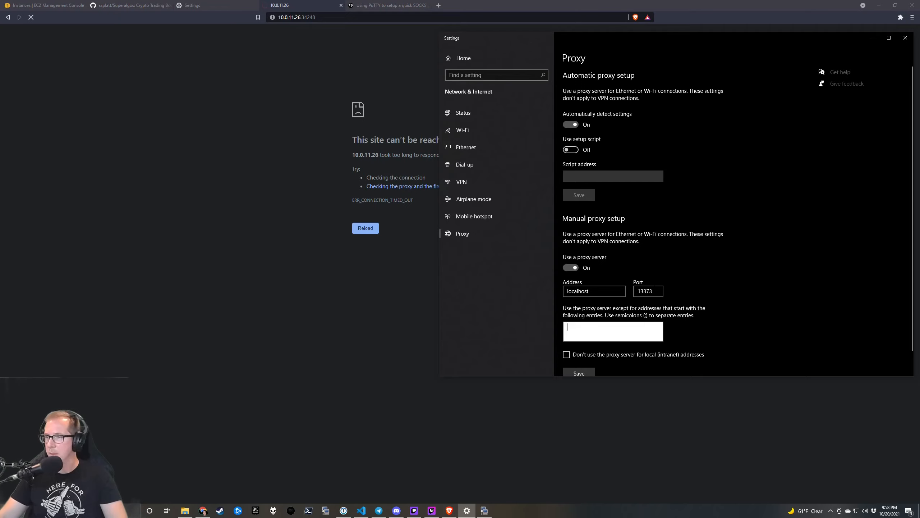
click(587, 373)
Reload the Superalgos page in Brave twice through the new proxy.
click(326, 70)
click(333, 17)
key(Return)
click(326, 17)
key(Return)
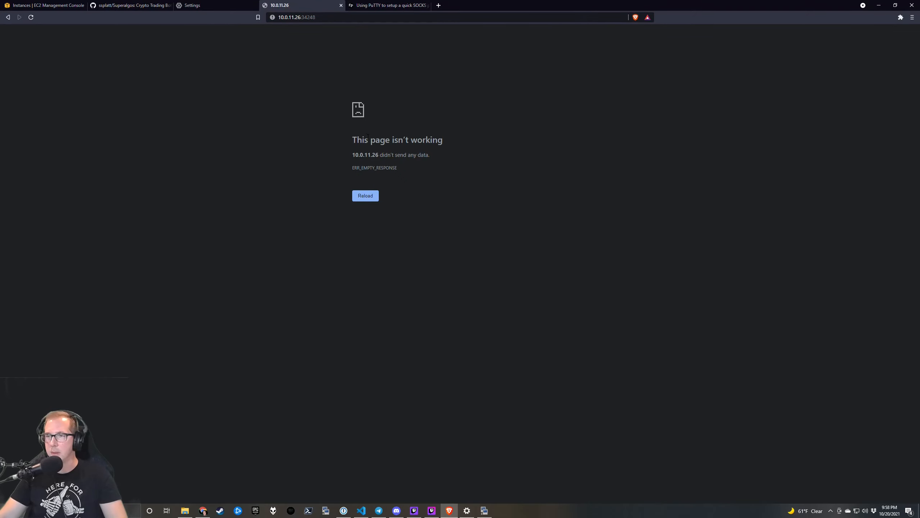
Switch the manual proxy back off and close Settings.
key(alt+Tab)
key(alt+Tab)
key(alt+Tab)
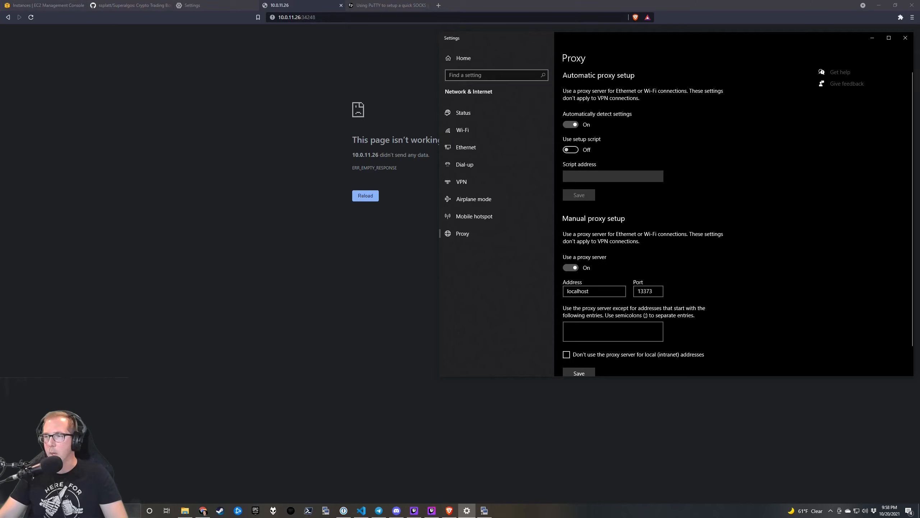
click(571, 268)
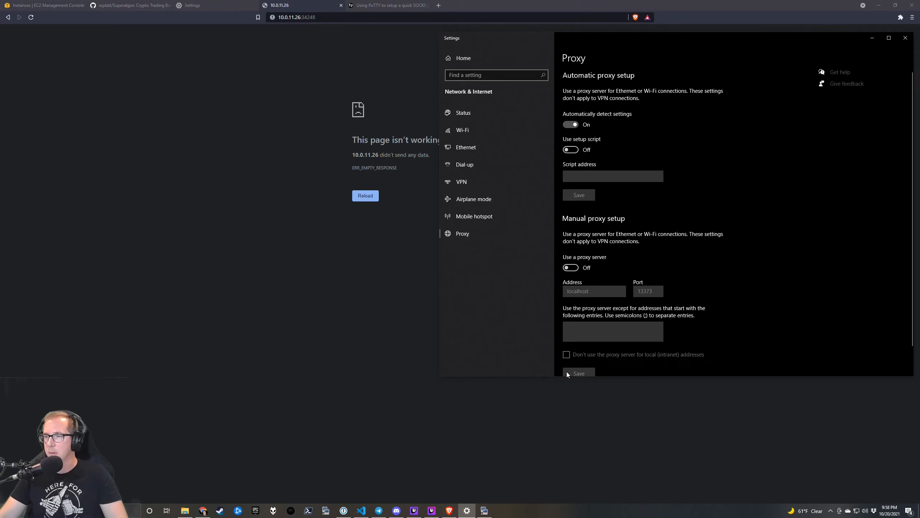
click(906, 38)
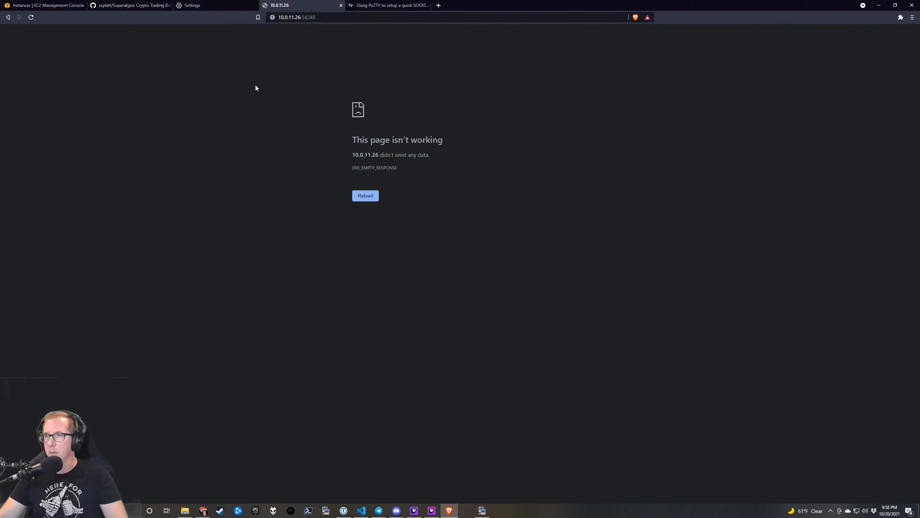
click(37, 7)
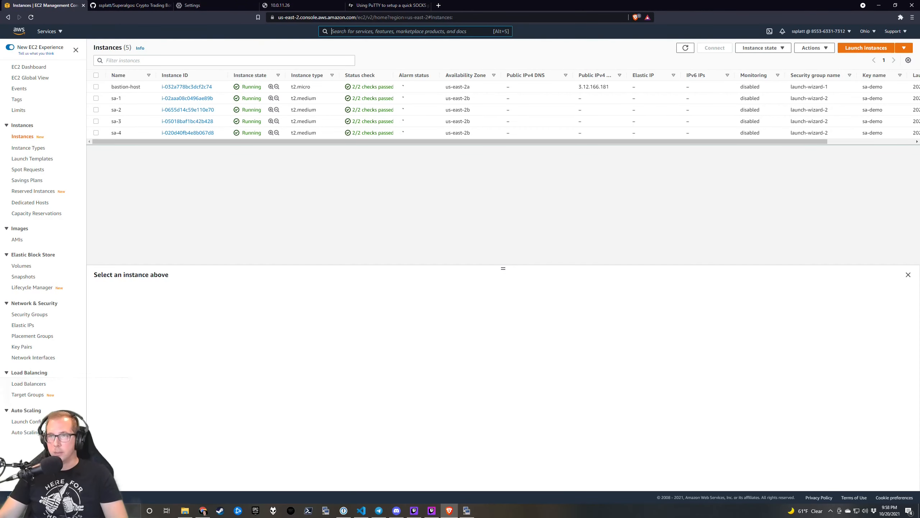
Search the AWS services for 'vpc' and open the VPC Dashboard for US East.
click(342, 32)
text(vpc)
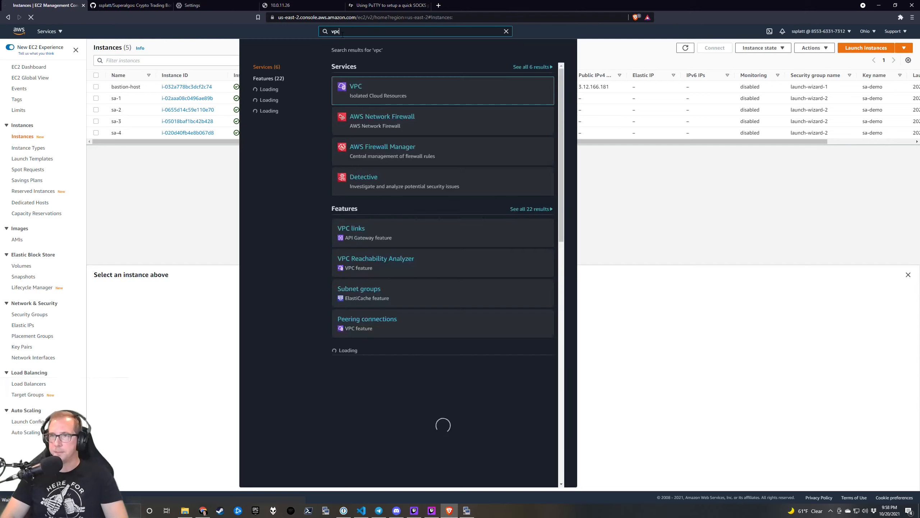
key(Return)
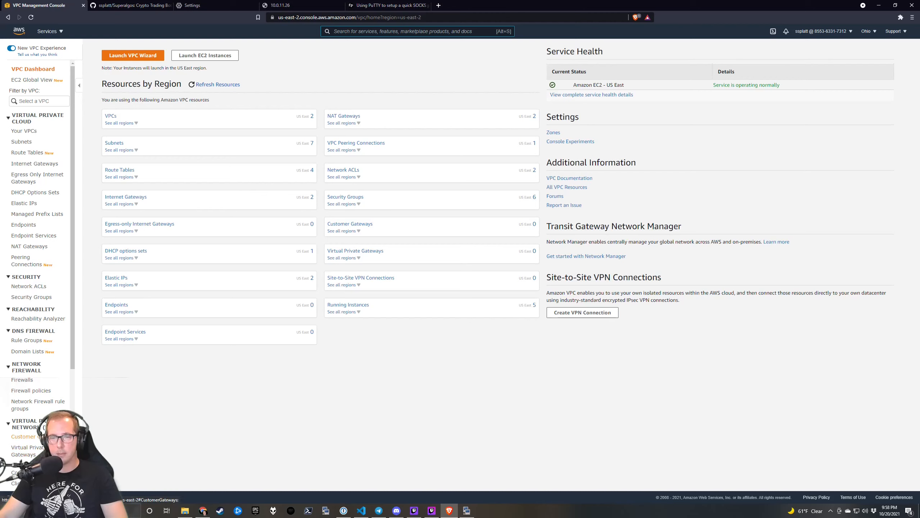
scroll(39, 450, down, 1)
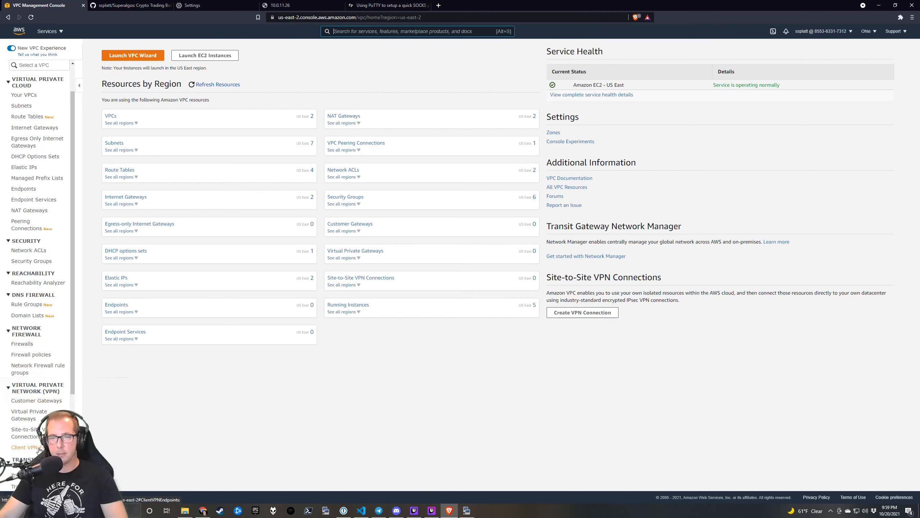
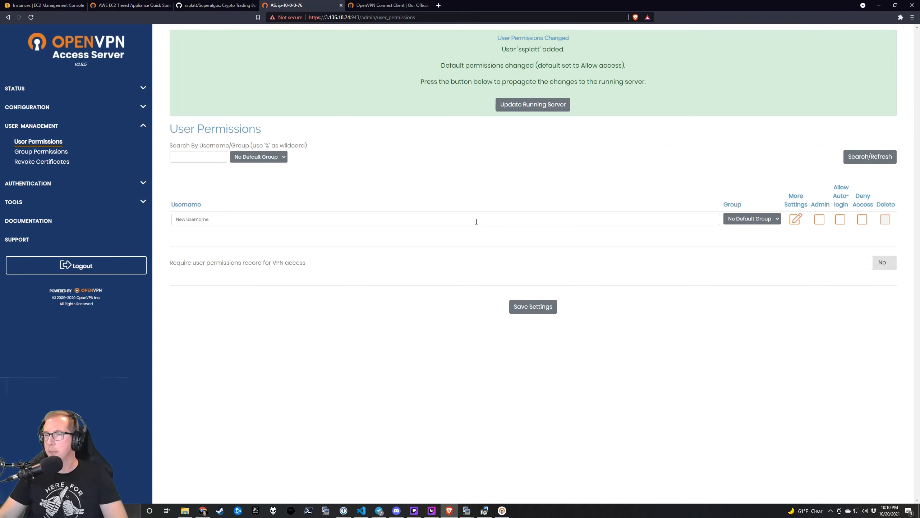
Give the new VPN user a local password, save it, and update the running server.
click(535, 104)
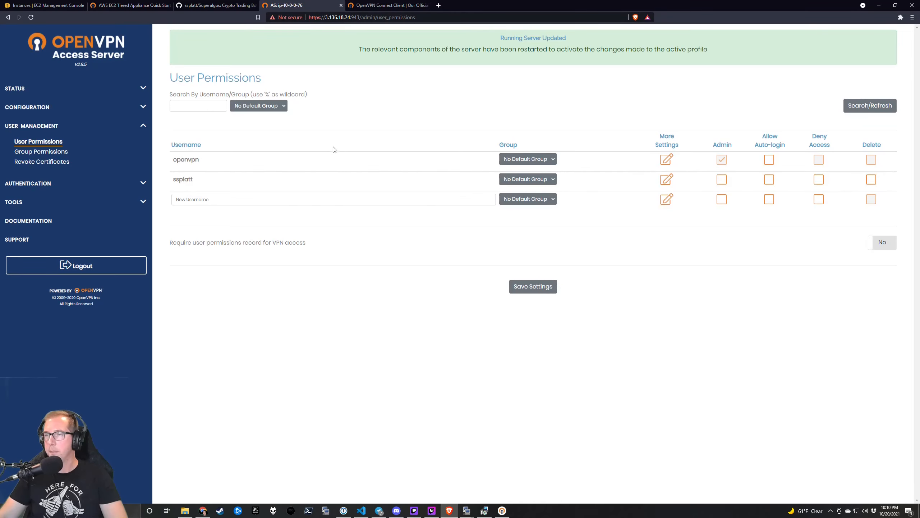
click(667, 180)
click(573, 224)
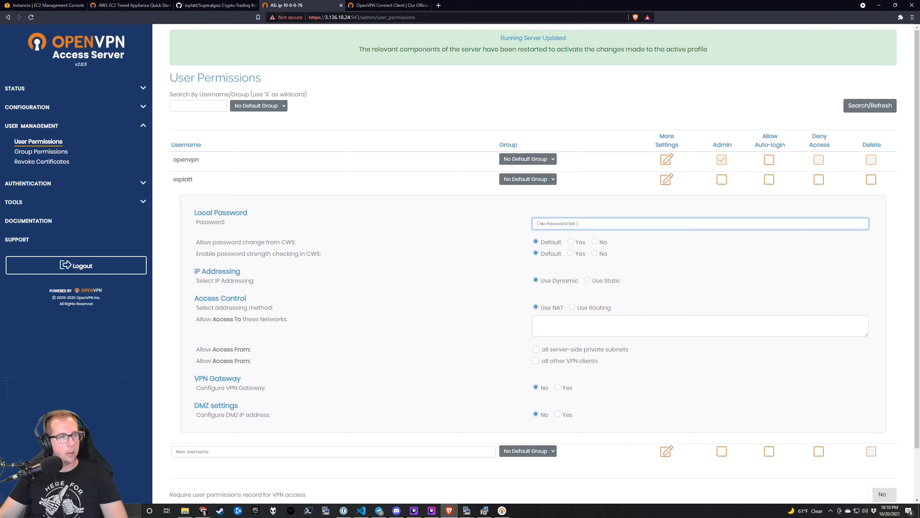
key(alt+Tab)
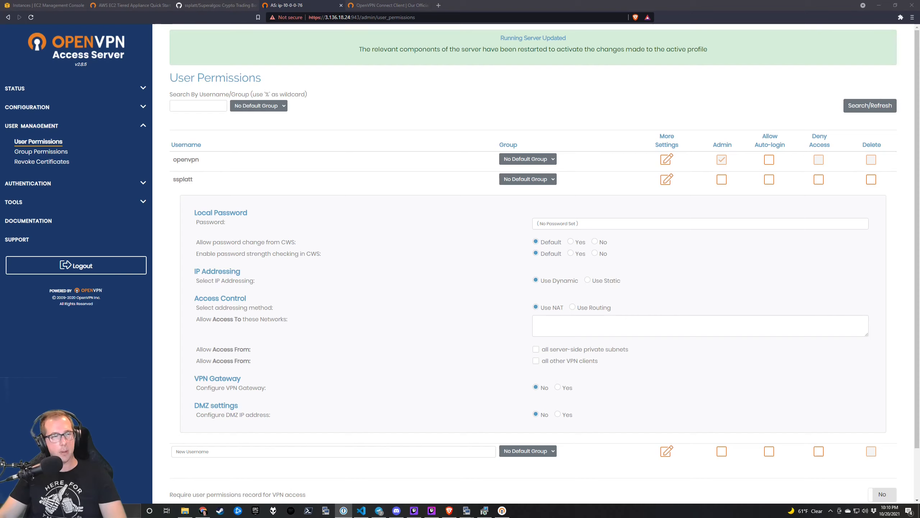
click(566, 224)
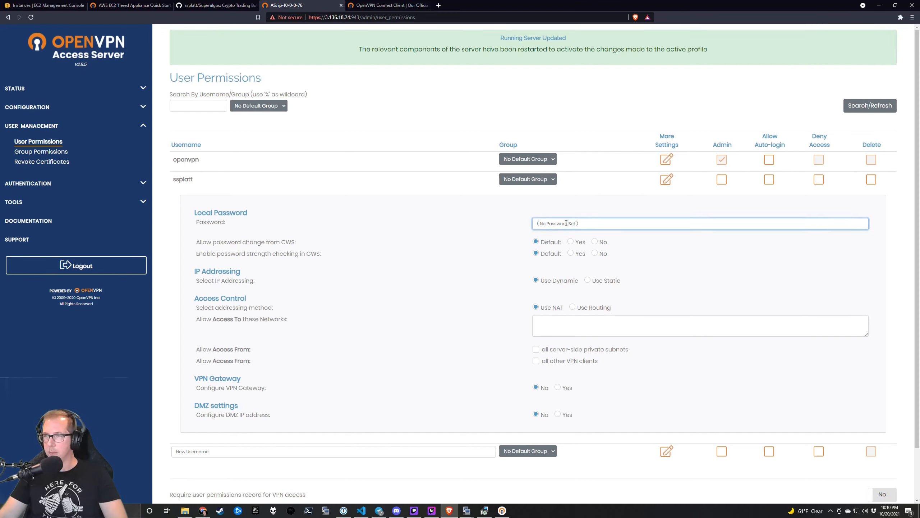
right_click(568, 225)
click(483, 238)
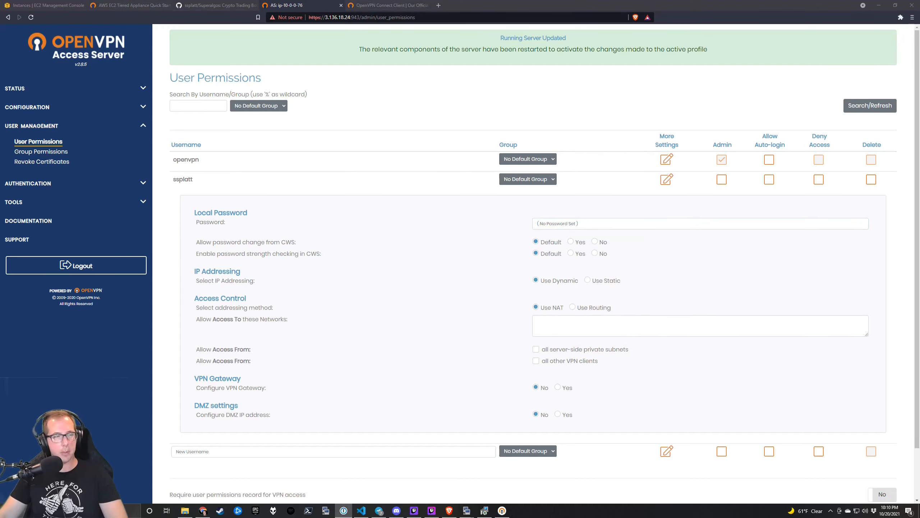
click(555, 223)
key(ctrl+v)
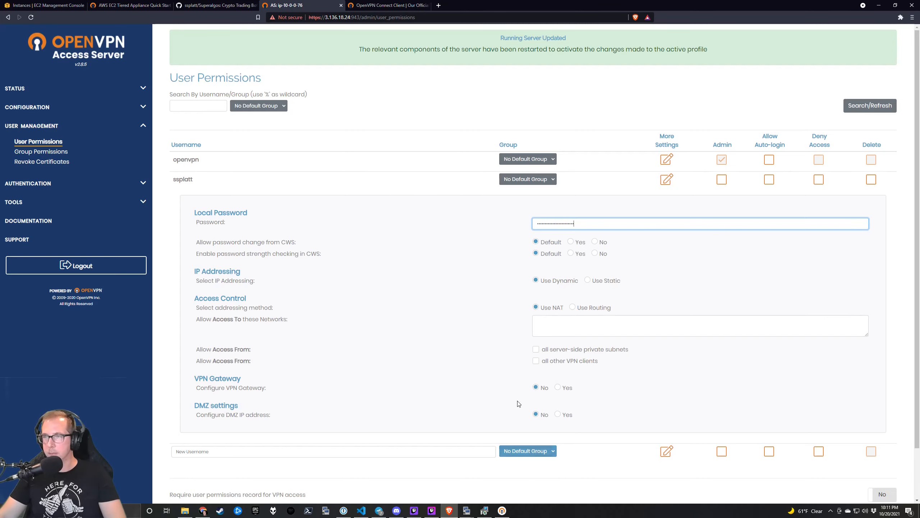
scroll(484, 395, down, 2)
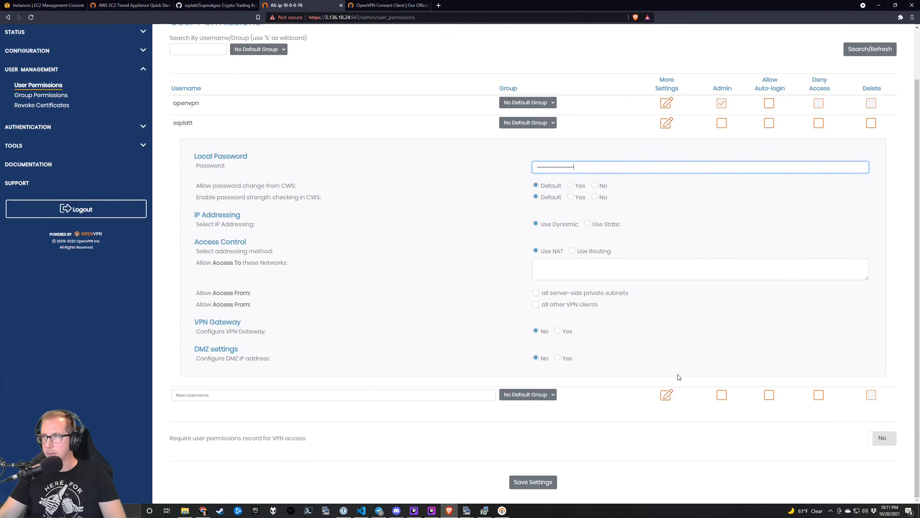
click(543, 485)
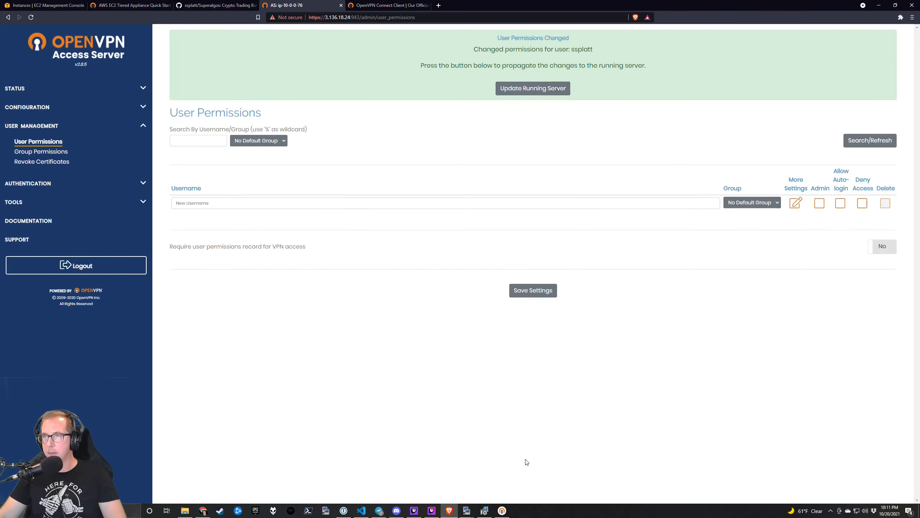
click(531, 88)
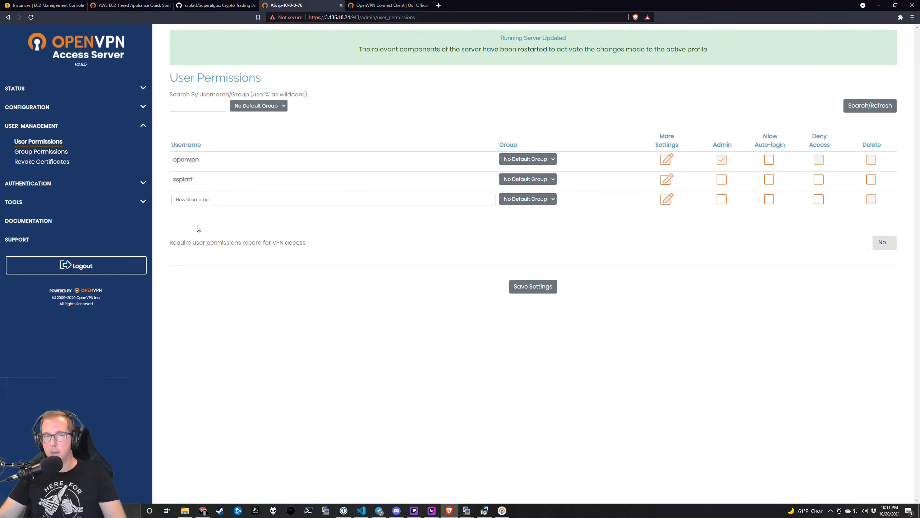
Start importing an OpenVPN Connect profile from URL 3.136.18.24 and accept its certificate.
click(502, 510)
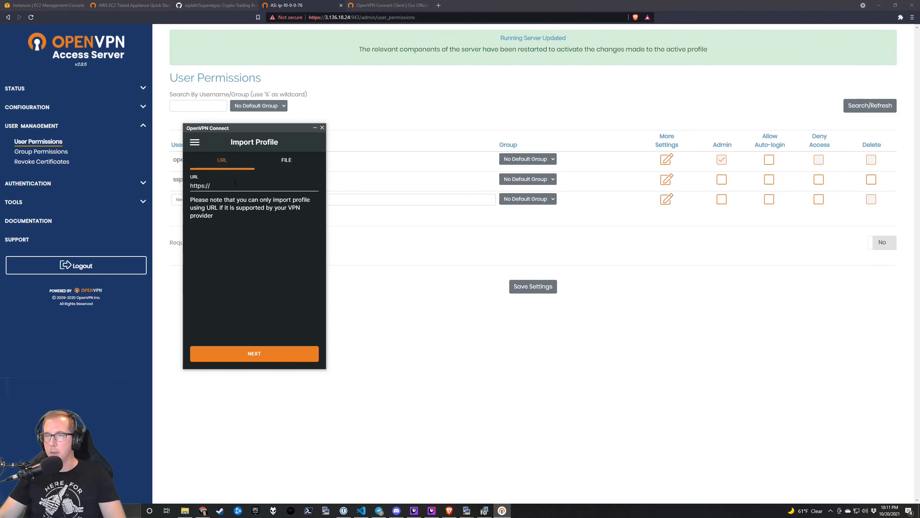
click(354, 16)
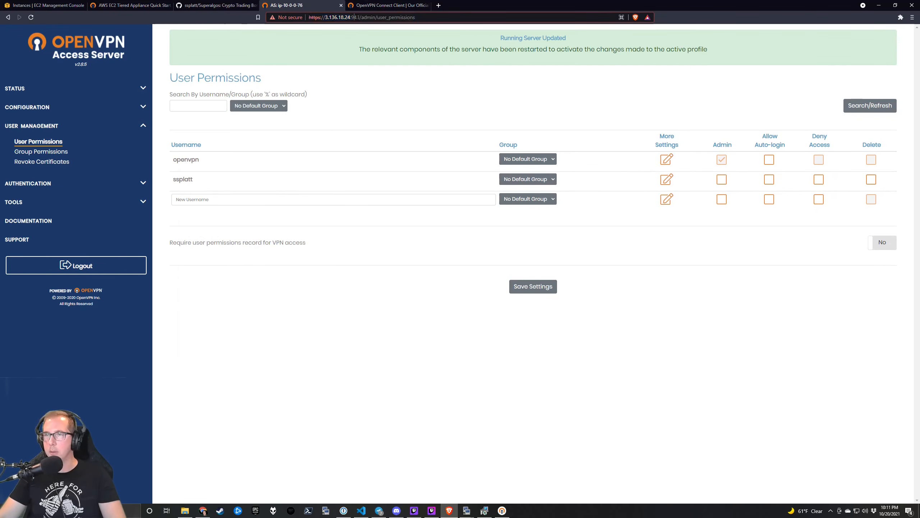
drag(351, 17, 337, 17)
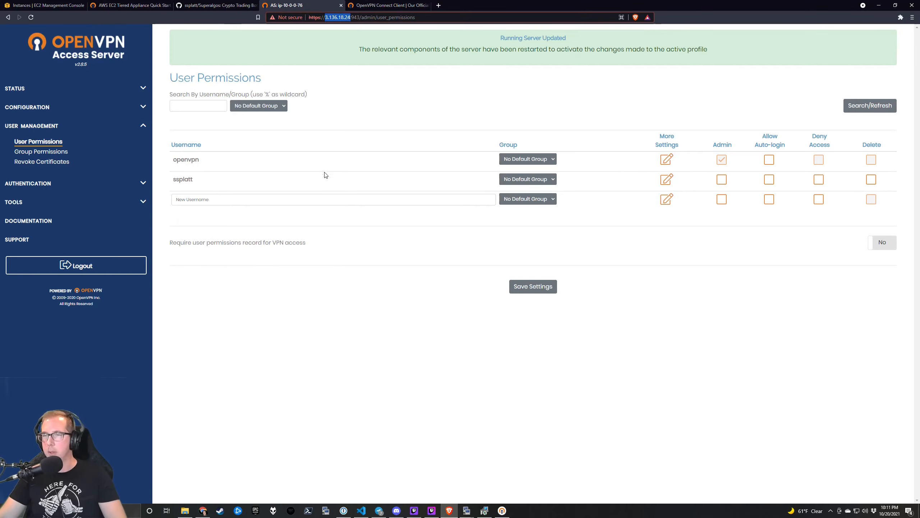
key(alt+Tab)
text(3.136.18.24)
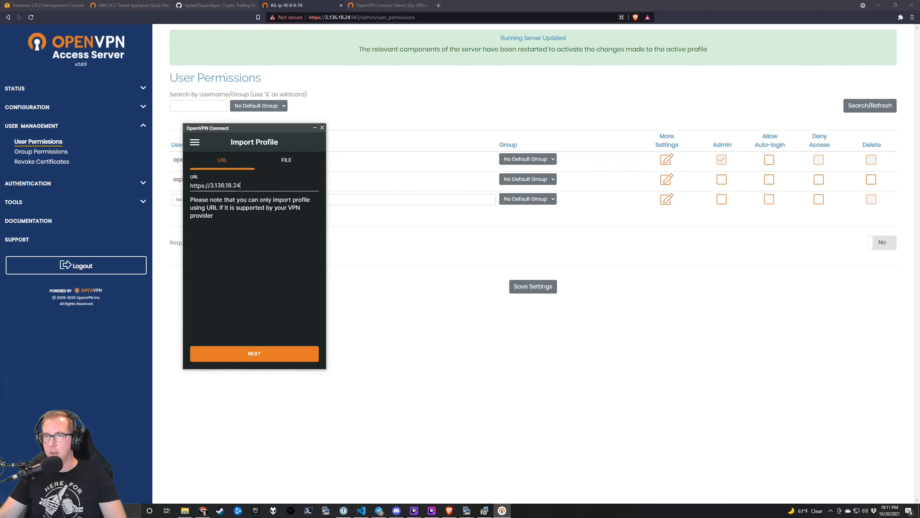
click(275, 354)
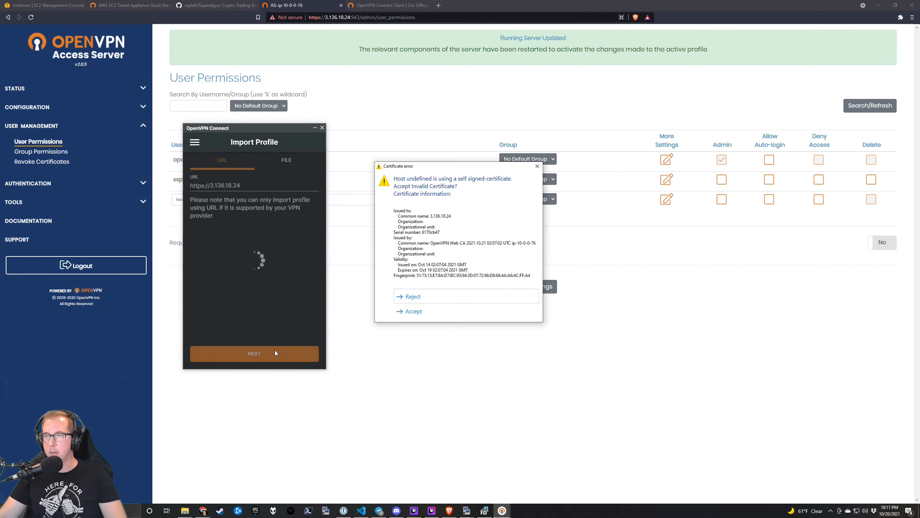
click(421, 313)
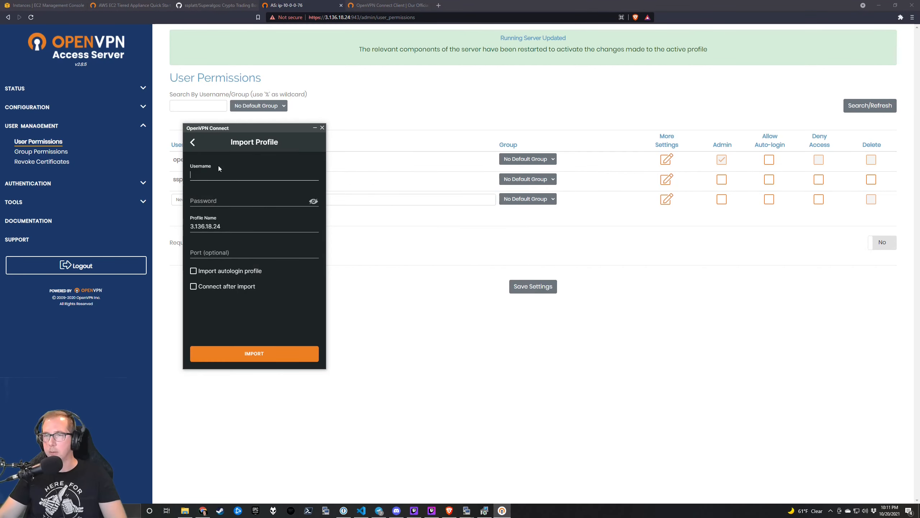
Enter the VPN username and password, enable connect after import, and import the profile.
click(218, 175)
key(Tab)
key(alt+Tab)
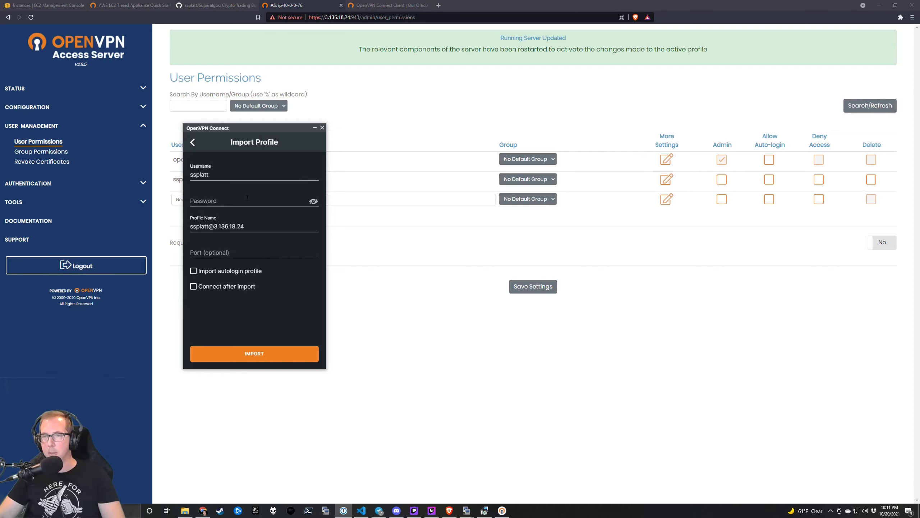
click(247, 197)
key(ctrl+v)
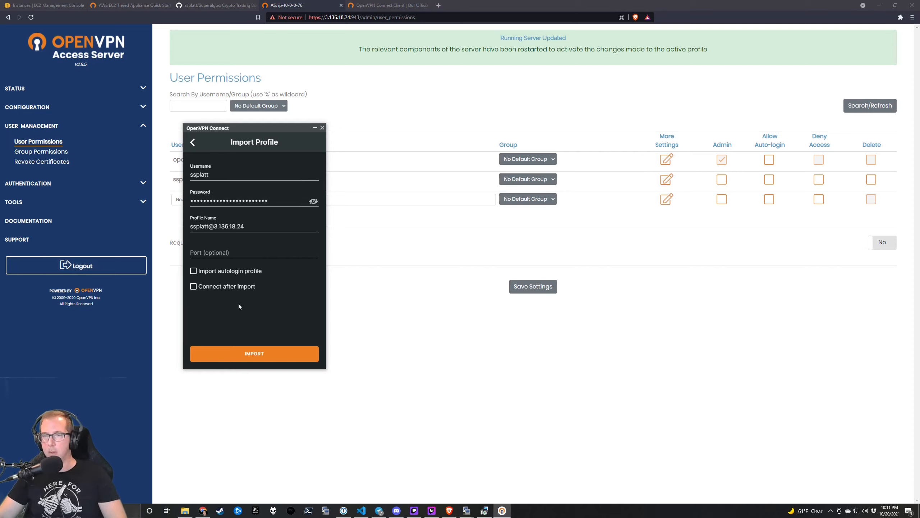
click(227, 287)
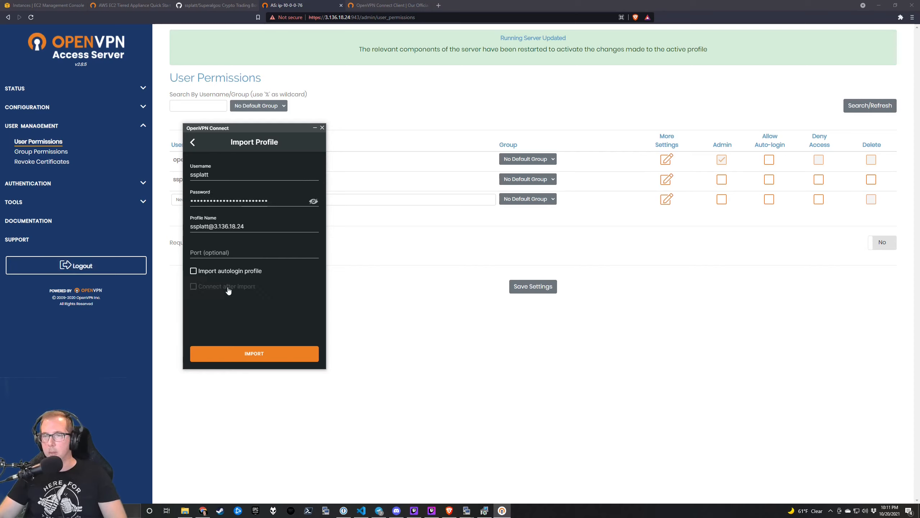
click(279, 360)
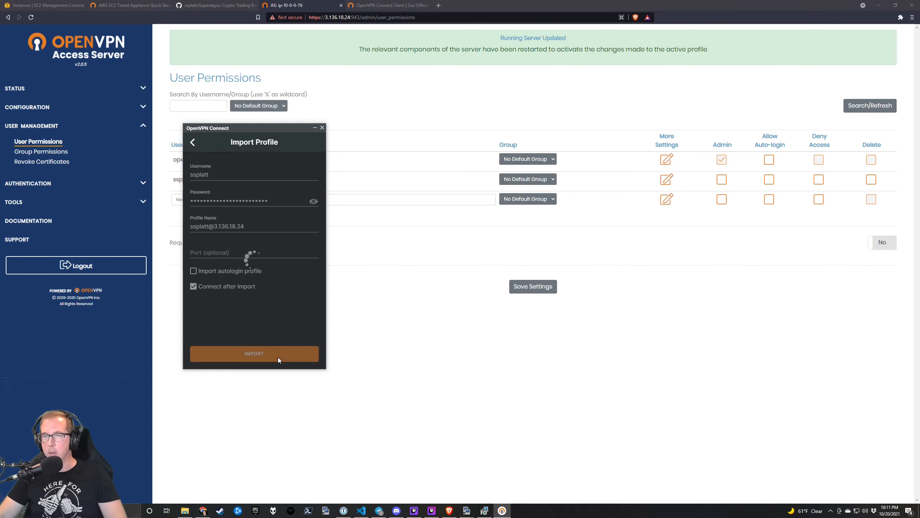
Accept the certificate again and supply the password so the VPN connects.
click(413, 312)
key(ctrl+v)
click(249, 276)
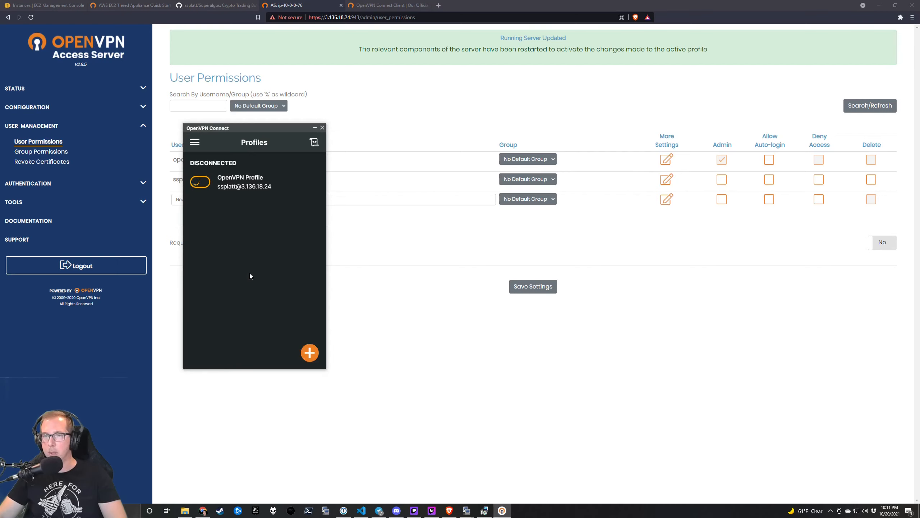
drag(267, 126, 193, 125)
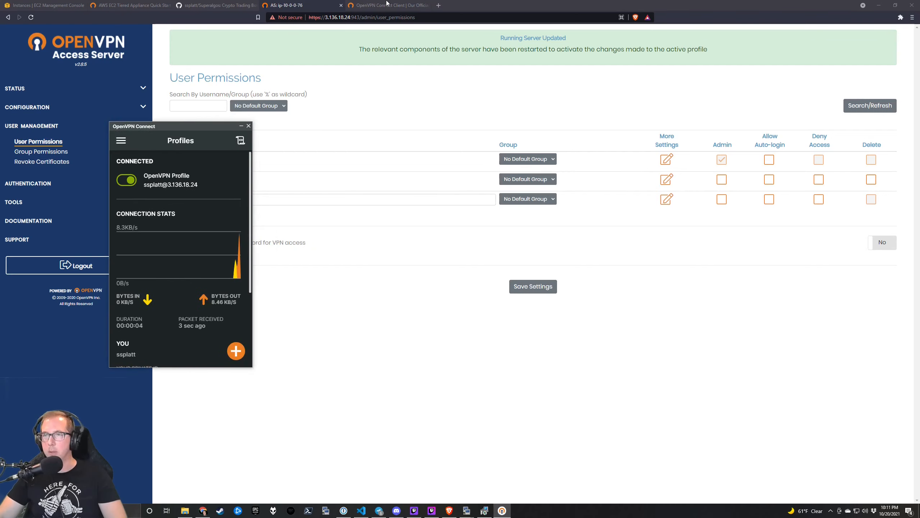
click(438, 5)
Copy sa-1's private address 10.0.11.26 and open 10.0.11.26:34248 in a new tab.
click(59, 7)
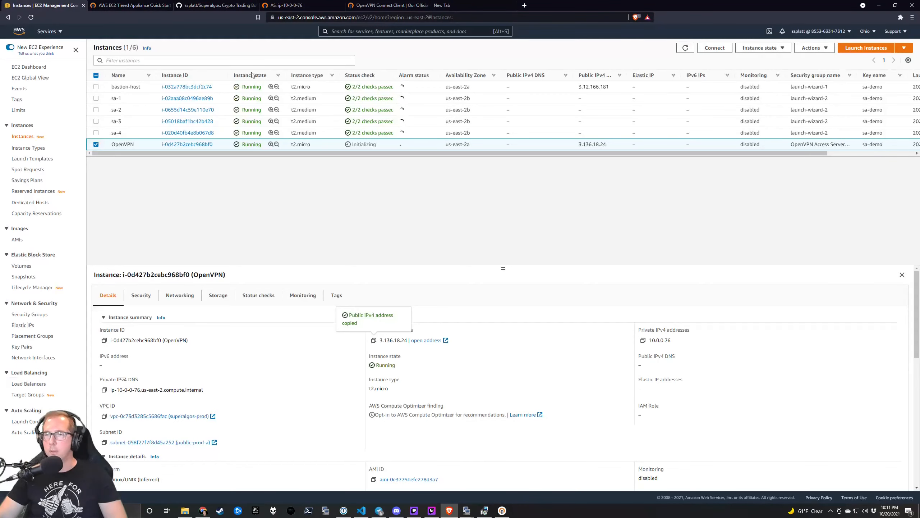
click(256, 100)
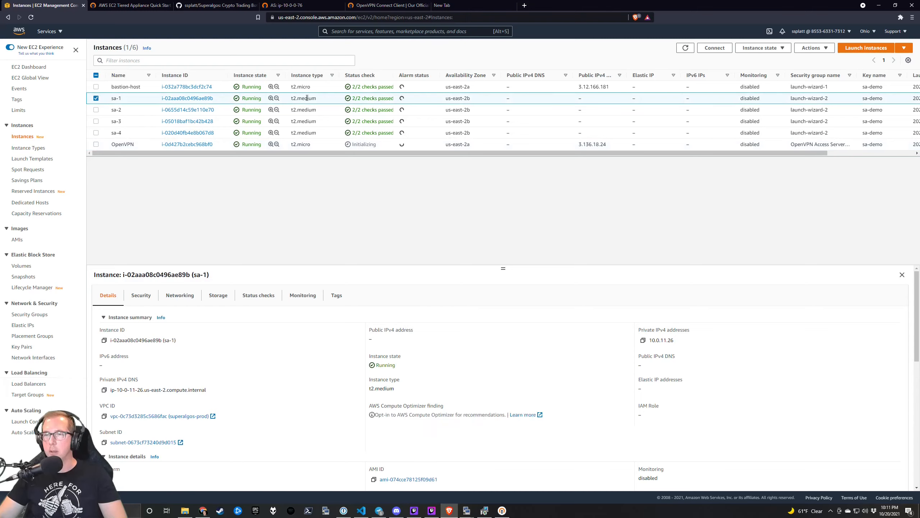
click(643, 341)
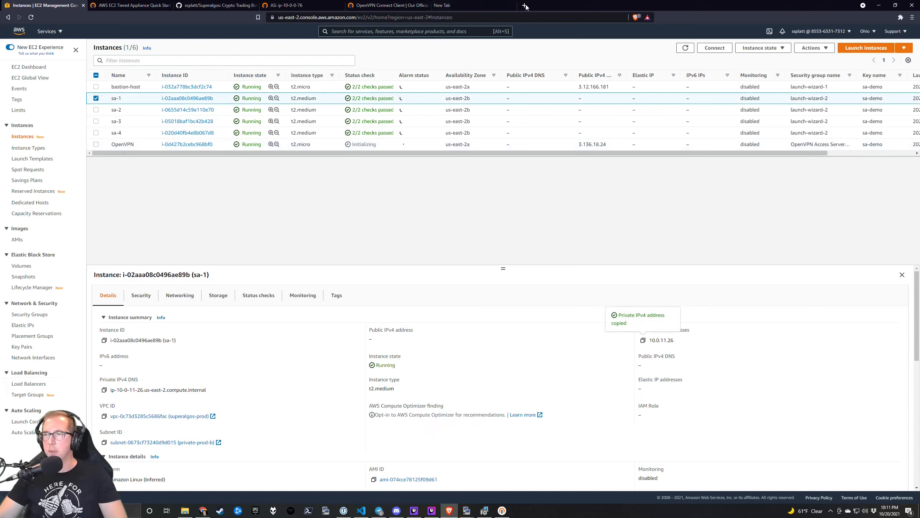
click(467, 5)
click(470, 17)
key(ctrl+v)
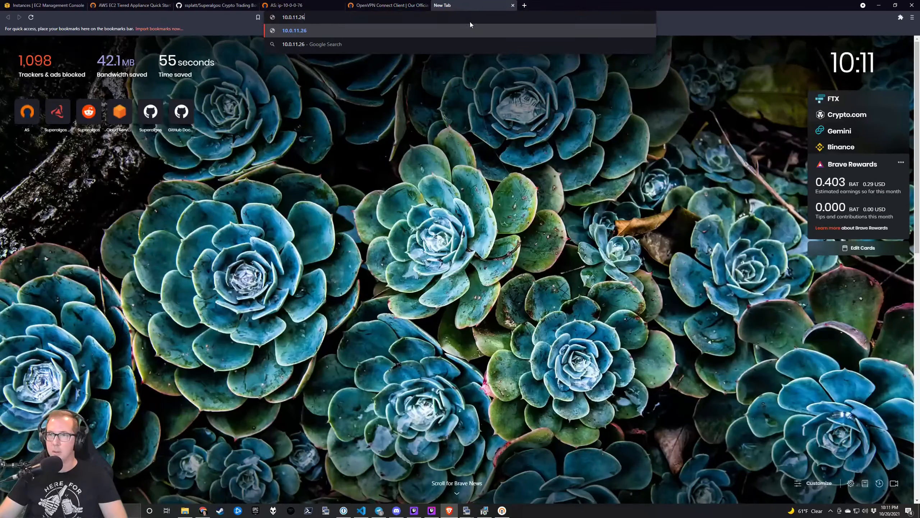
text(:)
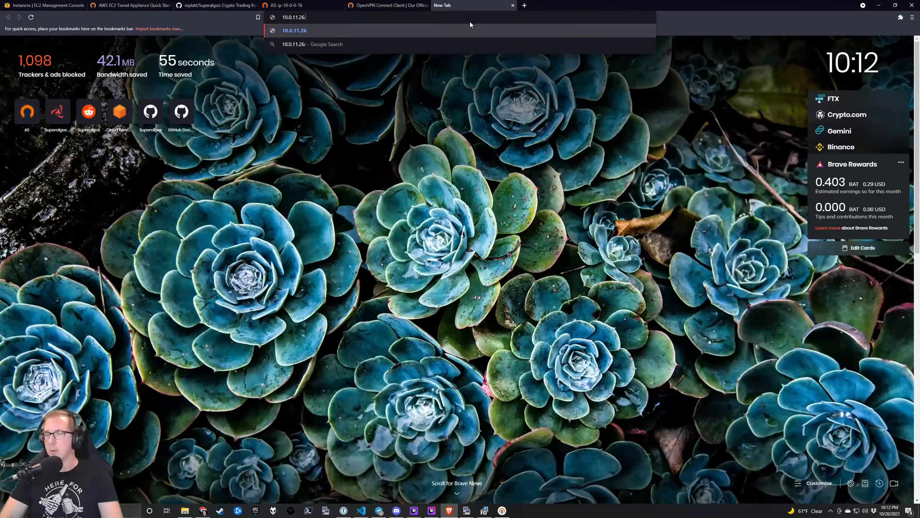
text(3424)
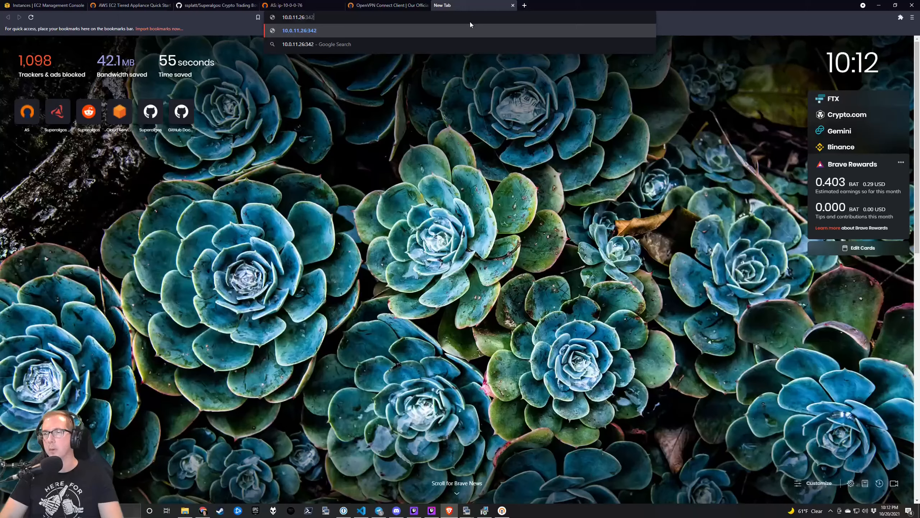
text(8)
key(Return)
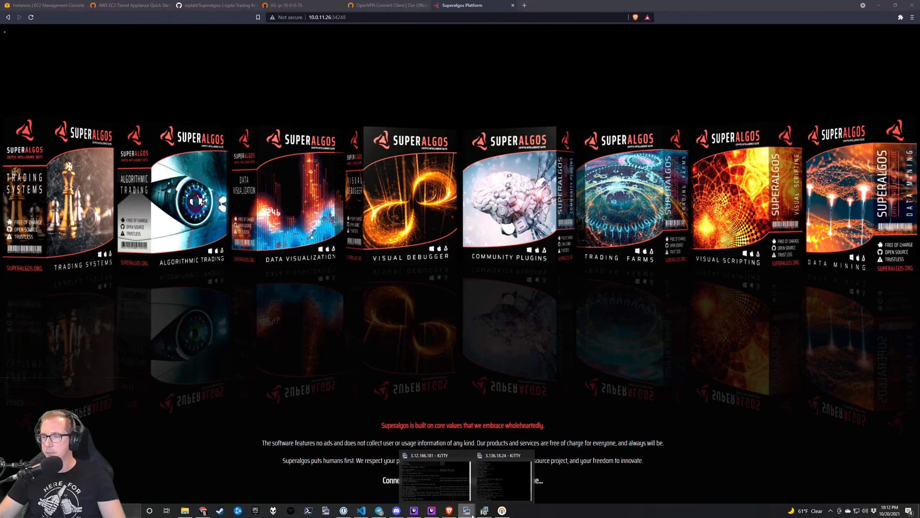
Finish the OpenVPN Connect installation wizard.
click(434, 478)
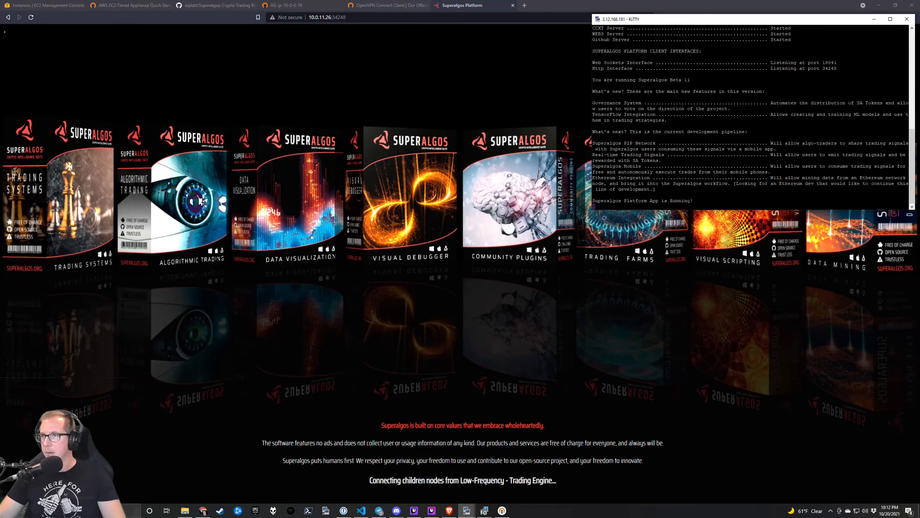
click(485, 512)
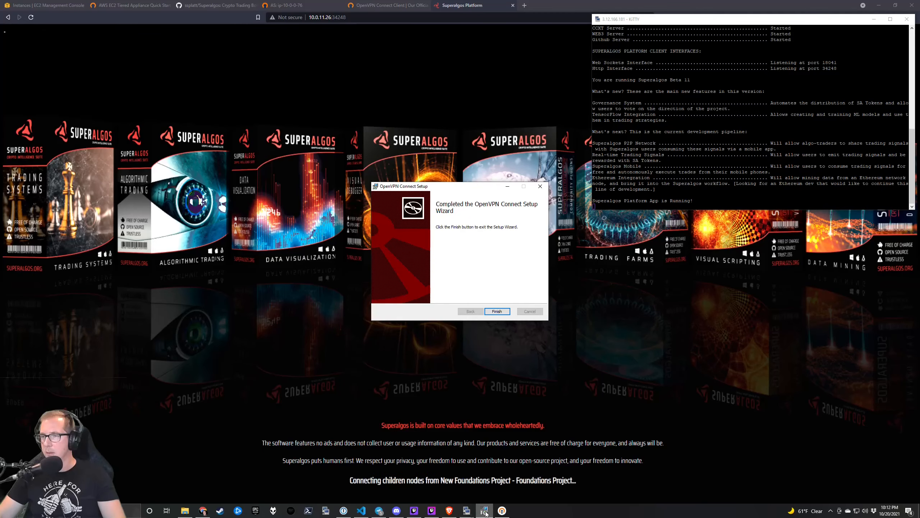
click(500, 312)
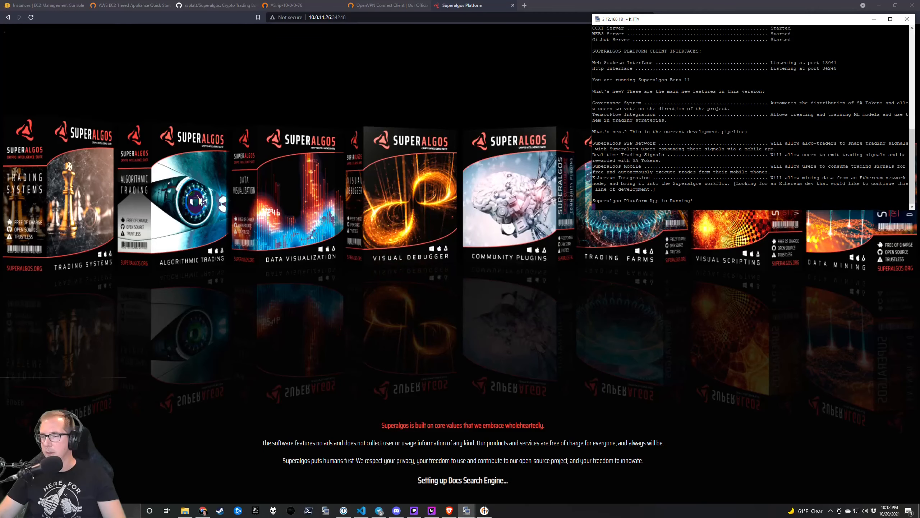
Duplicate the bastion host KiTTY session and move the new window aside.
mouse_move(468, 510)
mouse_move(494, 498)
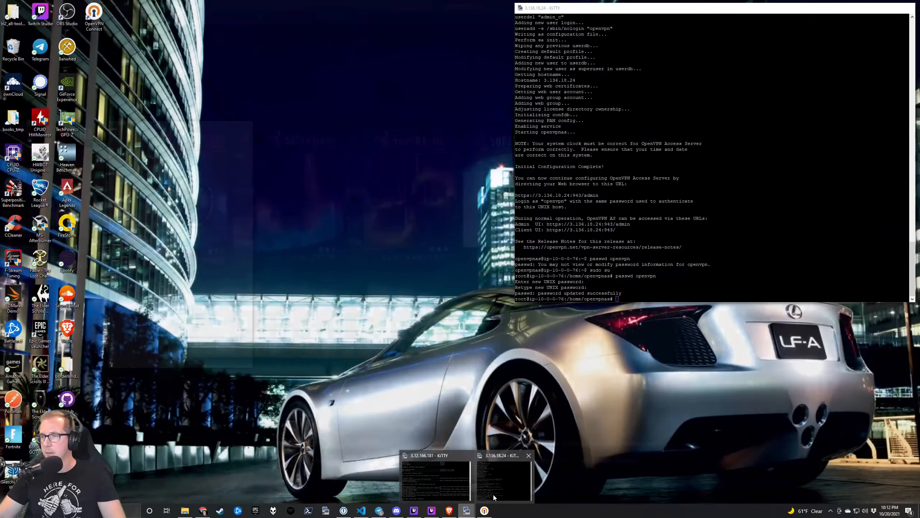
right_click(658, 22)
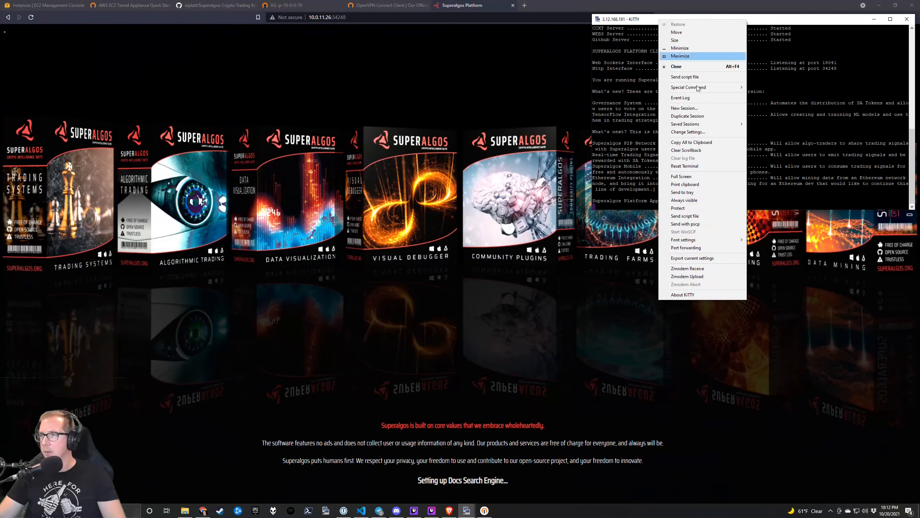
click(700, 118)
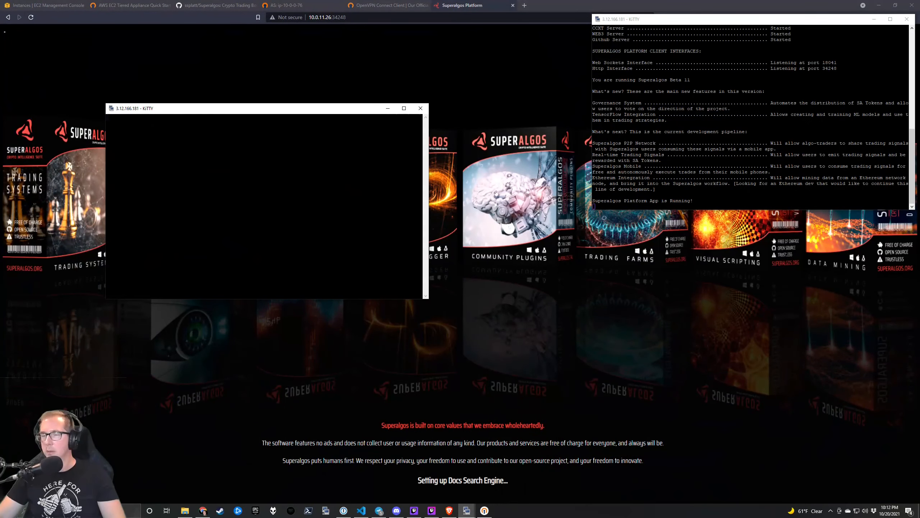
drag(324, 108, 763, 218)
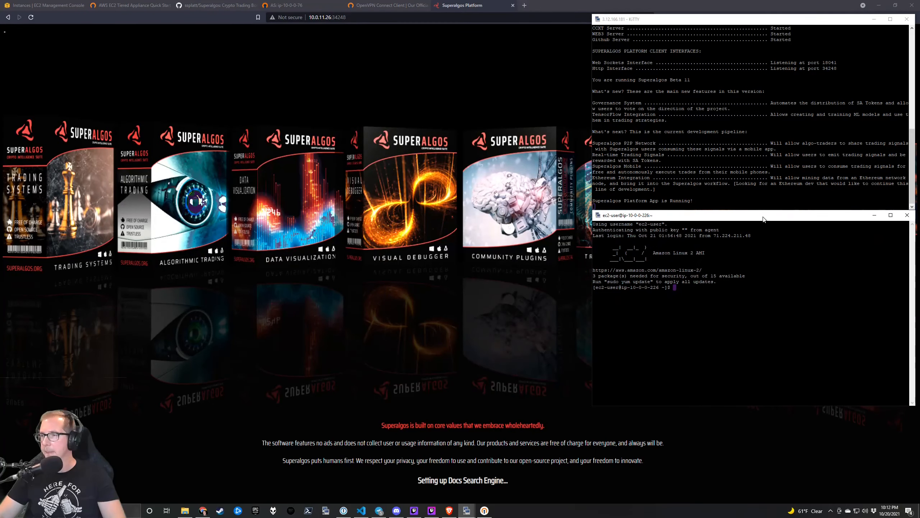
click(298, 6)
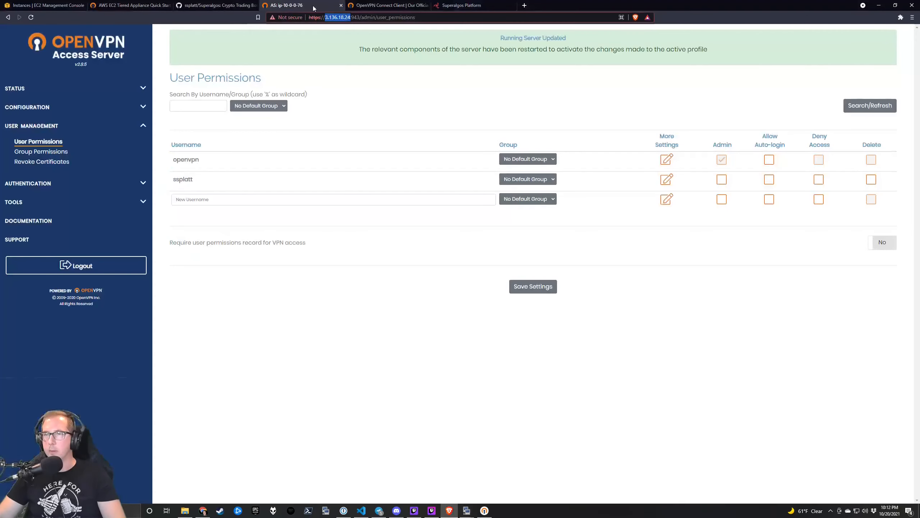
Close the Access Server, OpenVPN download and EC2 guide tabs, returning to the instances list.
click(341, 5)
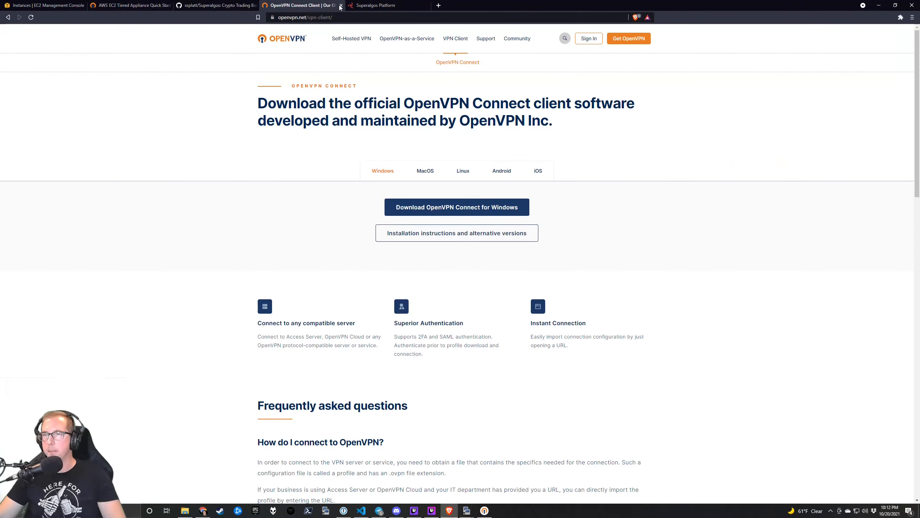
click(341, 5)
click(250, 5)
click(132, 5)
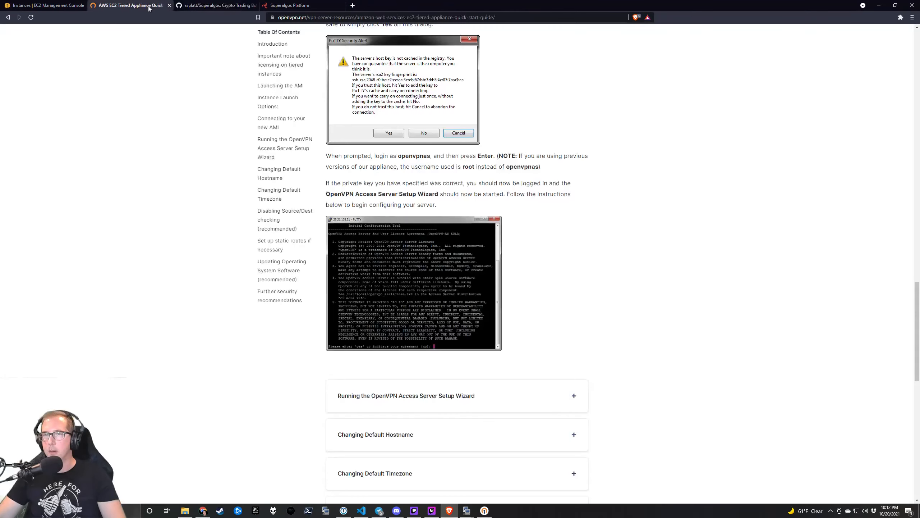
click(168, 6)
click(16, 6)
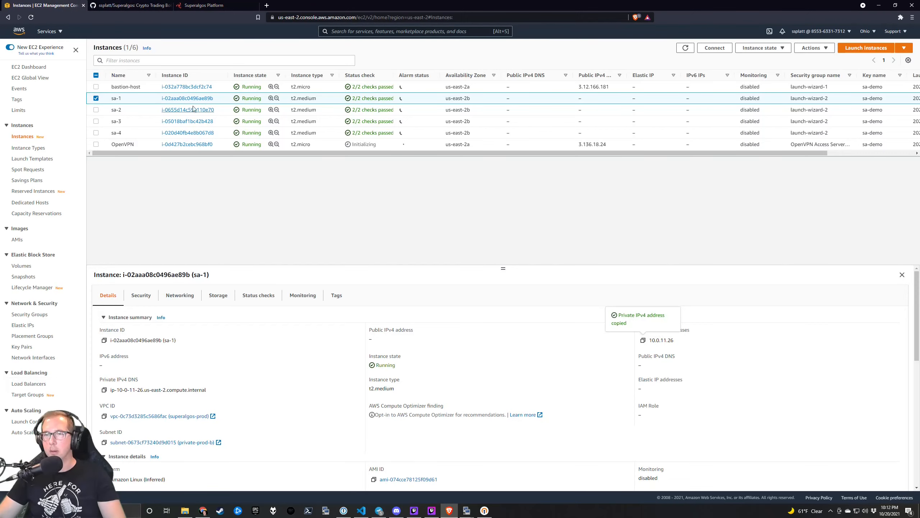
SSH to sa-2 at 10.0.11.207 and run node platform minMemo noBrowser in src/Superalgos.
click(148, 109)
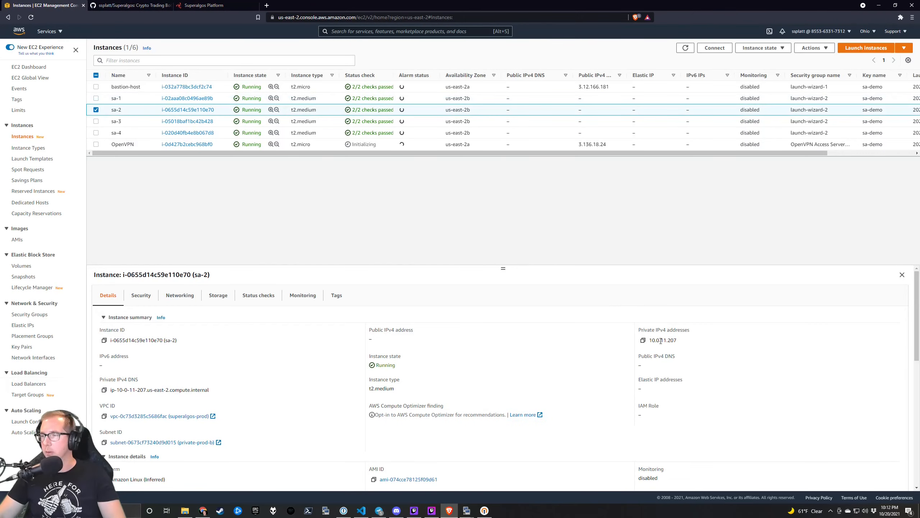
click(643, 340)
key(alt+Tab)
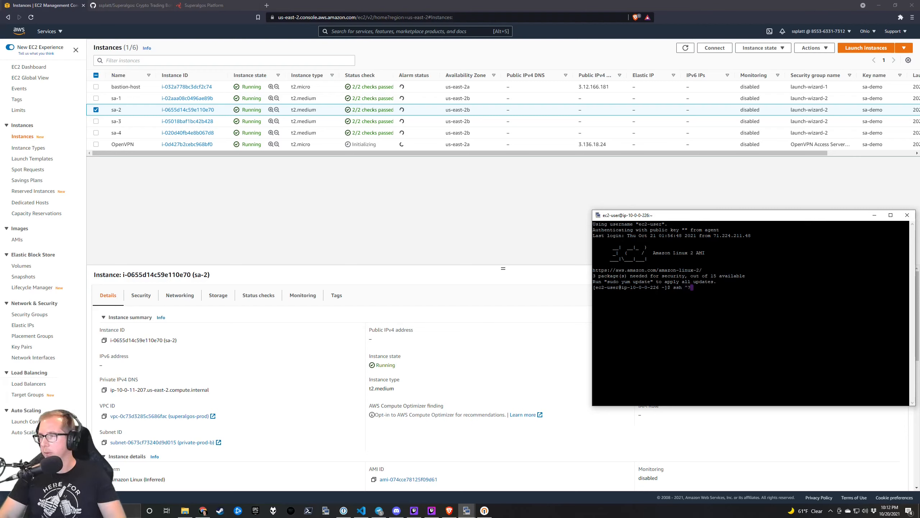
text(ssh 10.0.11.207)
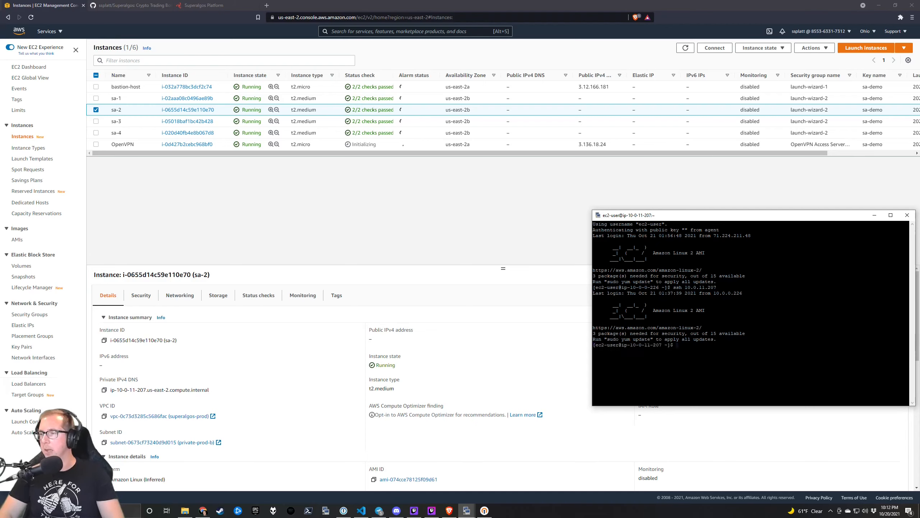
text(cd sr)
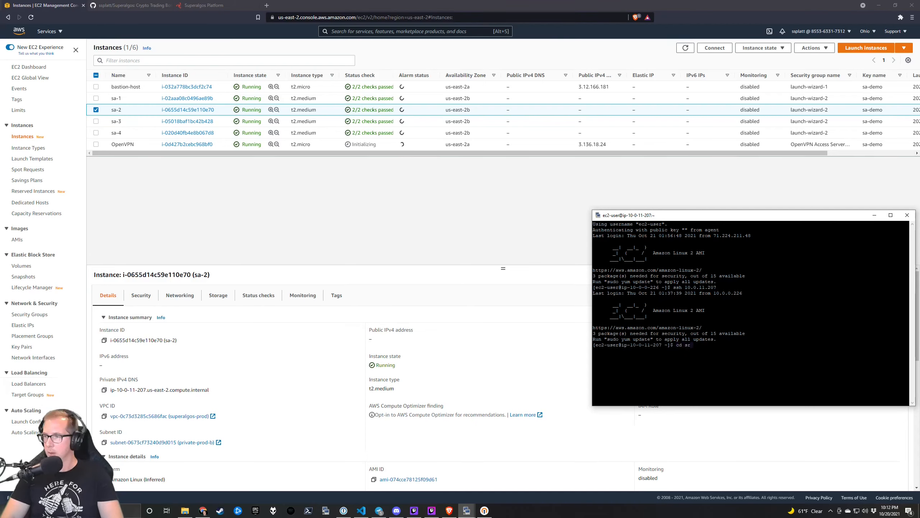
text(c/S)
key(Tab)
key(Return)
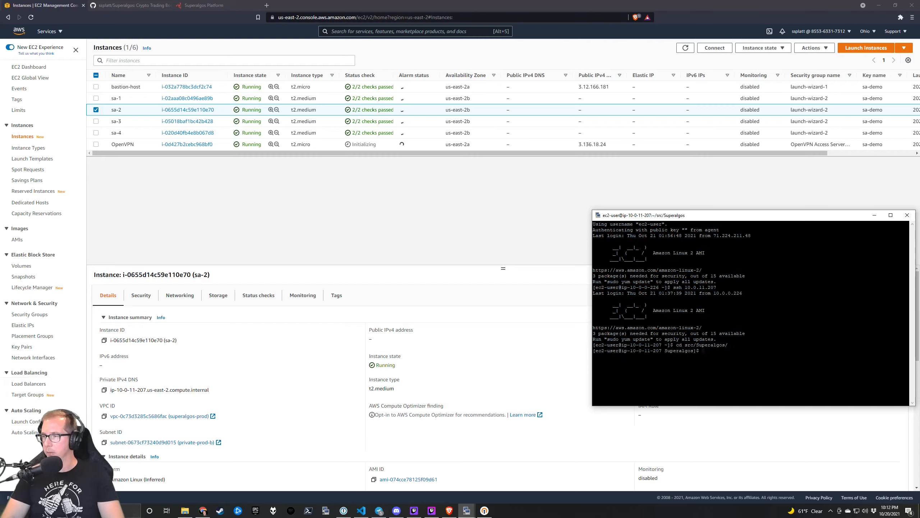
key(ctrl+r)
text(node)
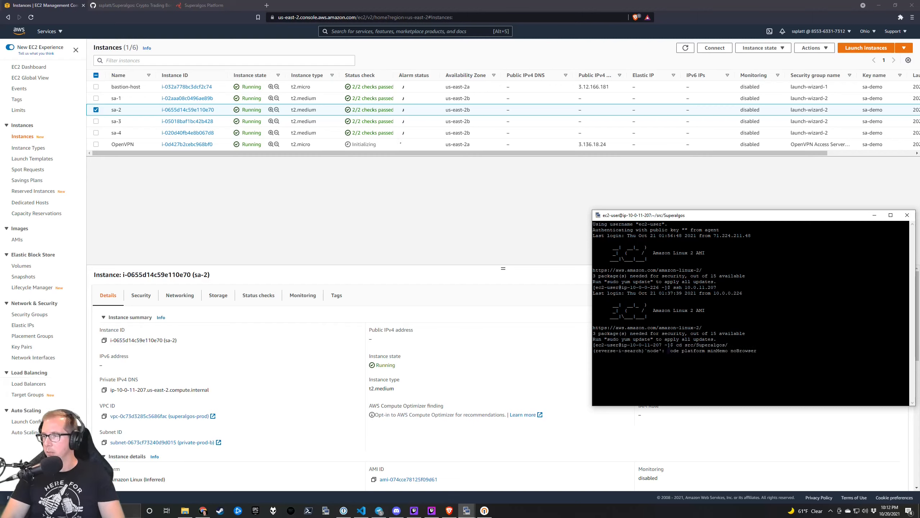
key(Return)
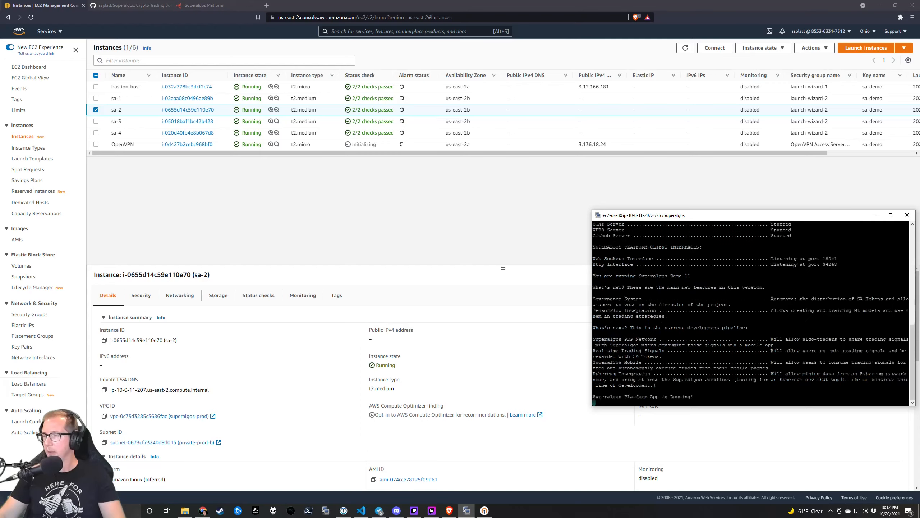
Open another duplicate bastion session and move its window into view.
right_click(721, 220)
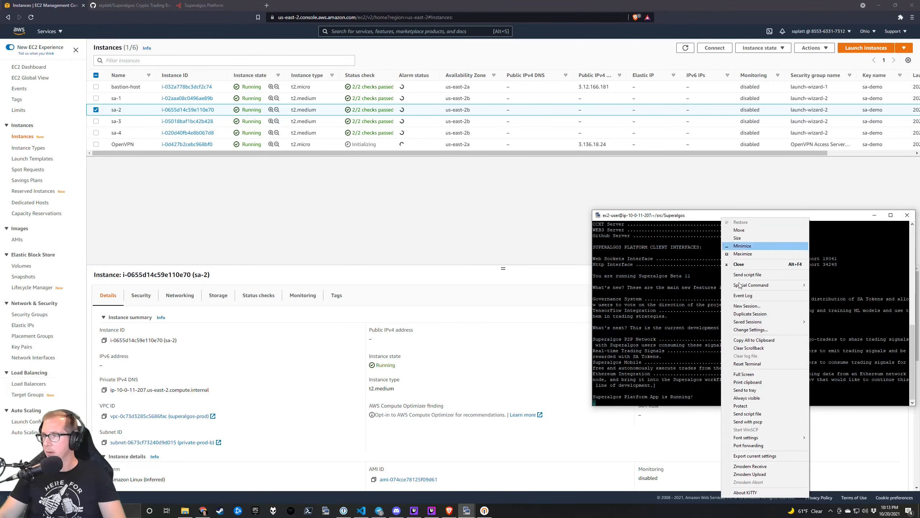
click(765, 315)
drag(277, 118, 429, 288)
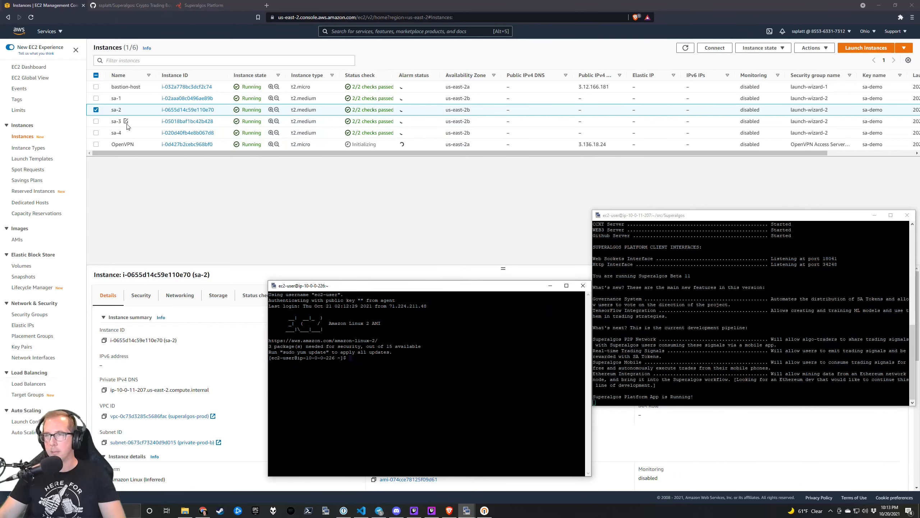
Copy sa-3's address 10.0.11.143, SSH to it from the new session, then close that terminal.
click(141, 121)
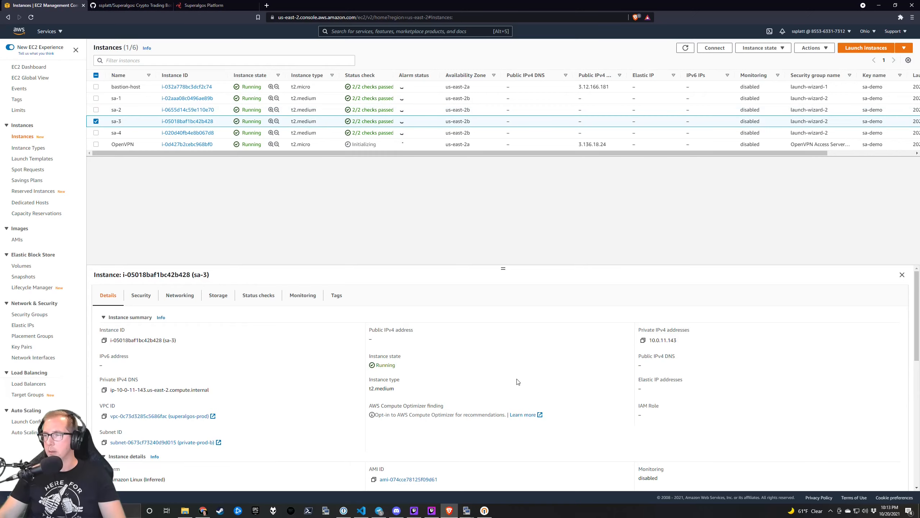
key(alt+Tab)
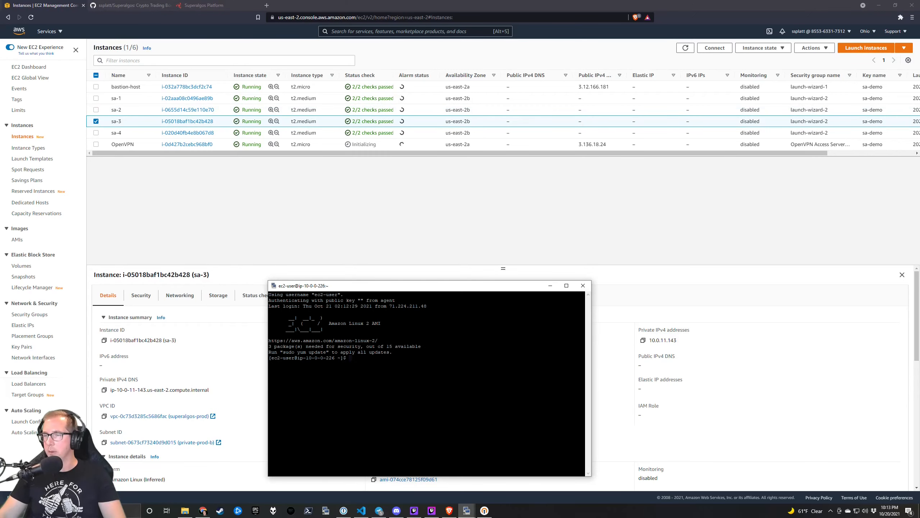
click(643, 340)
key(alt+Tab)
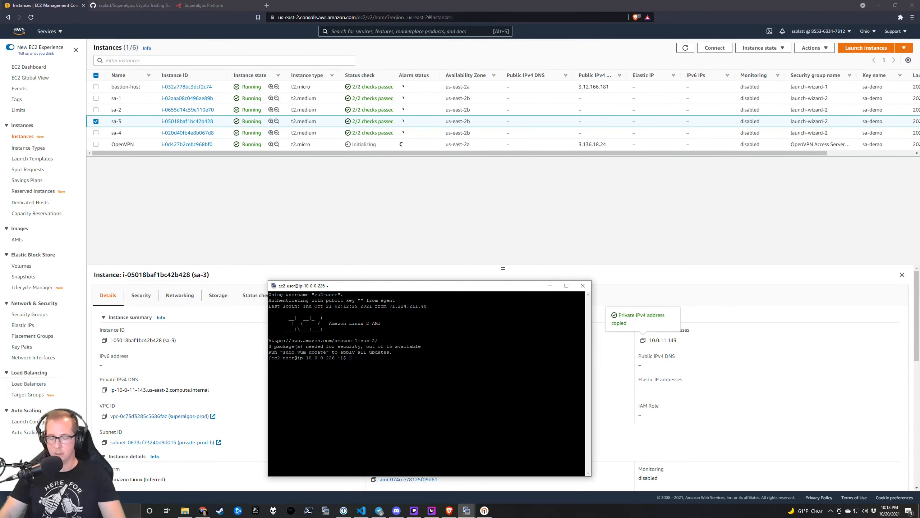
key(shift+Insert)
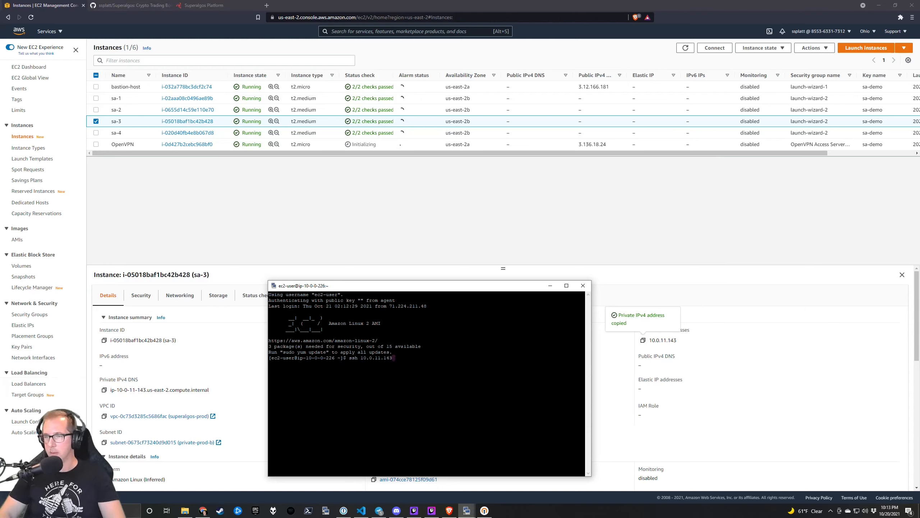
key(Return)
text(cd sup)
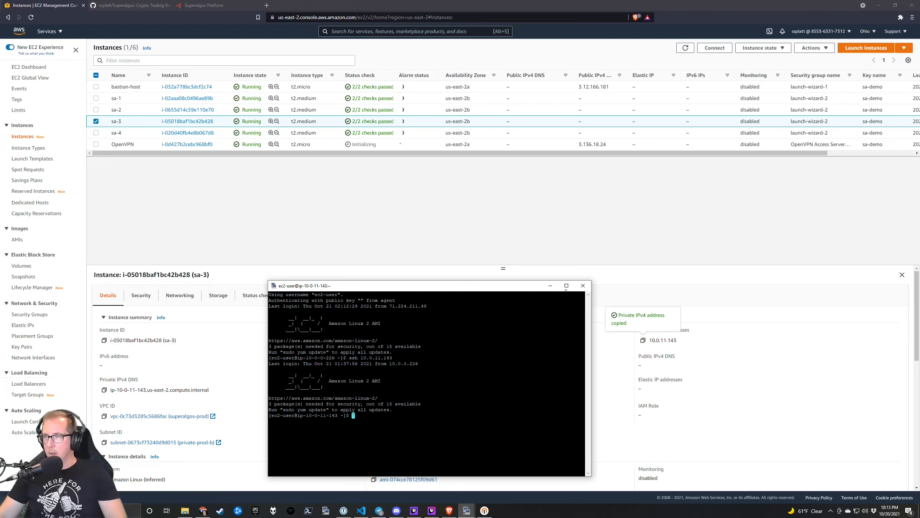
click(583, 285)
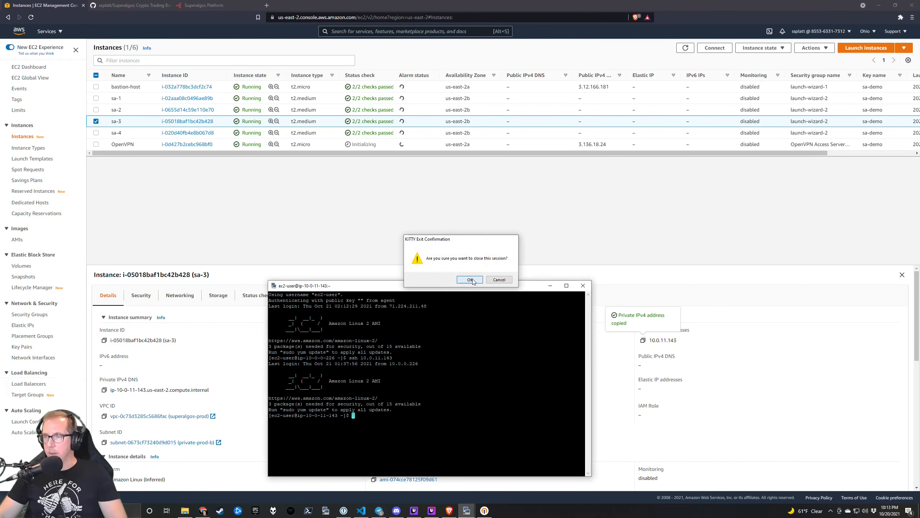
click(470, 279)
Open a KiTTY session to 10.0.11.143 as ec2-user and start the platform from src/Superalgos.
right_click(468, 511)
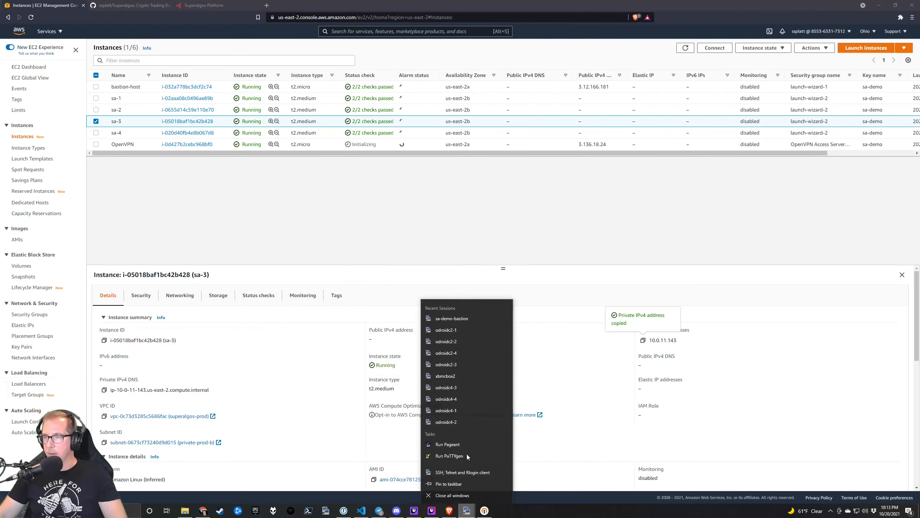
click(452, 473)
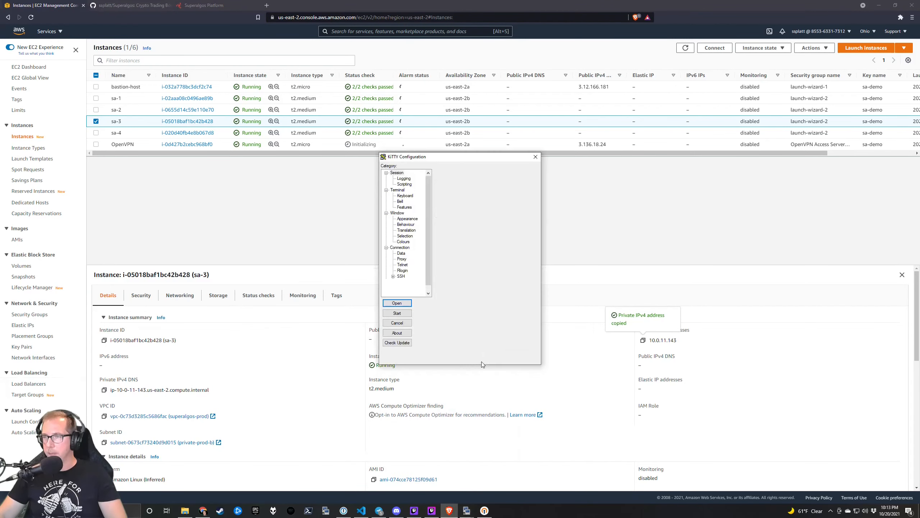
text(10.0.11.143)
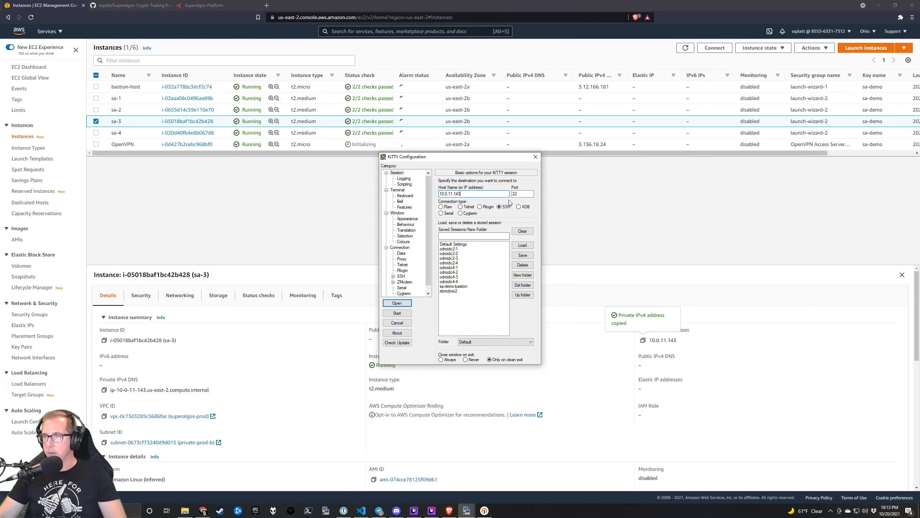
click(406, 303)
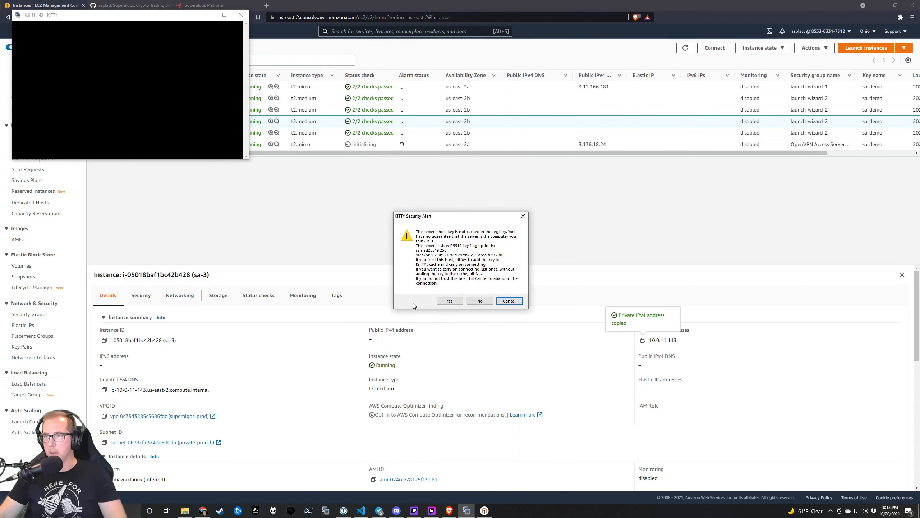
click(455, 304)
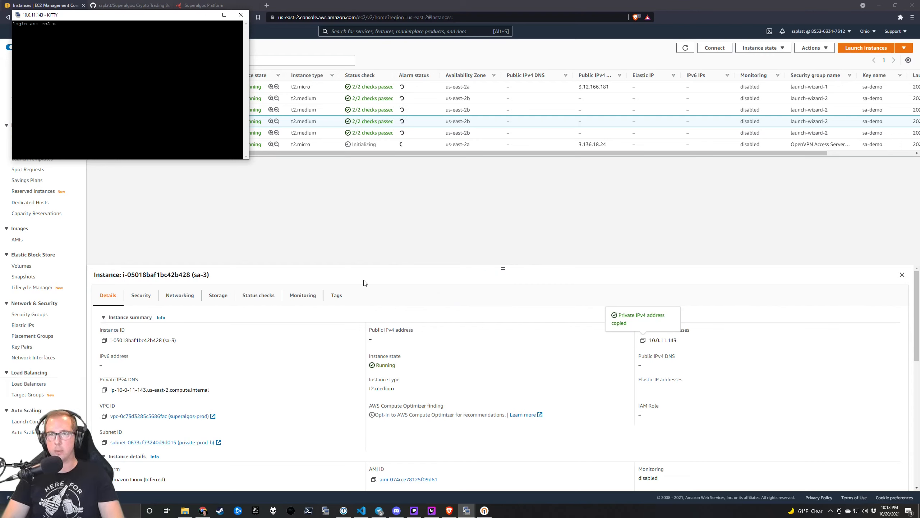
key(Return)
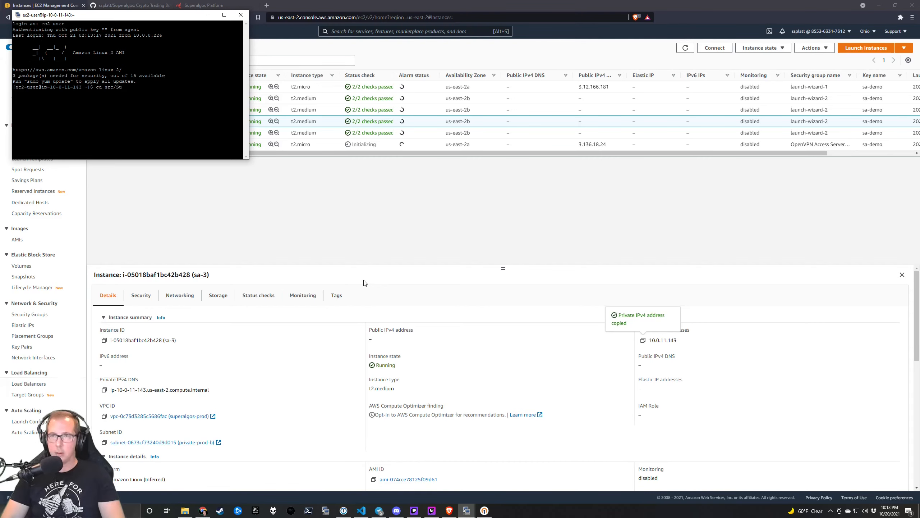
key(Tab)
key(Return)
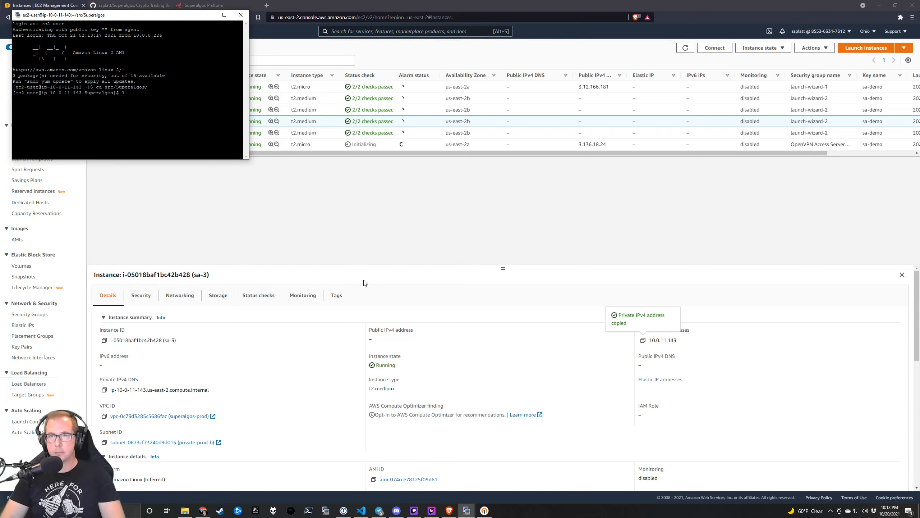
key(ctrl+r)
text(node)
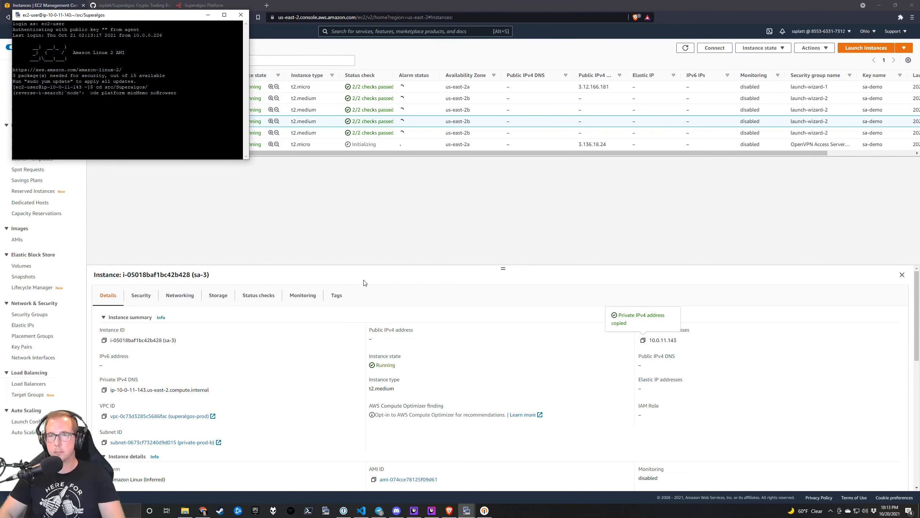
key(Return)
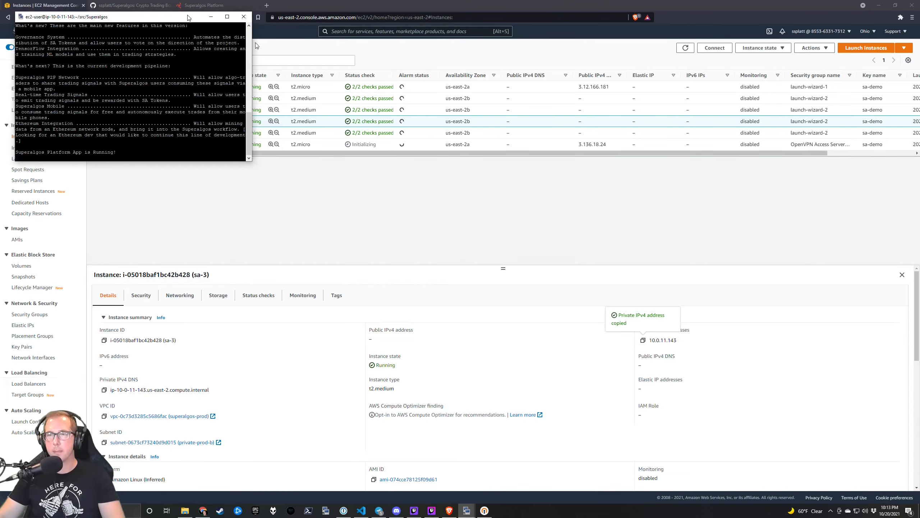
Select sa-4 in the EC2 instances list and copy its private address 10.0.11.210.
drag(186, 16, 727, 319)
click(552, 317)
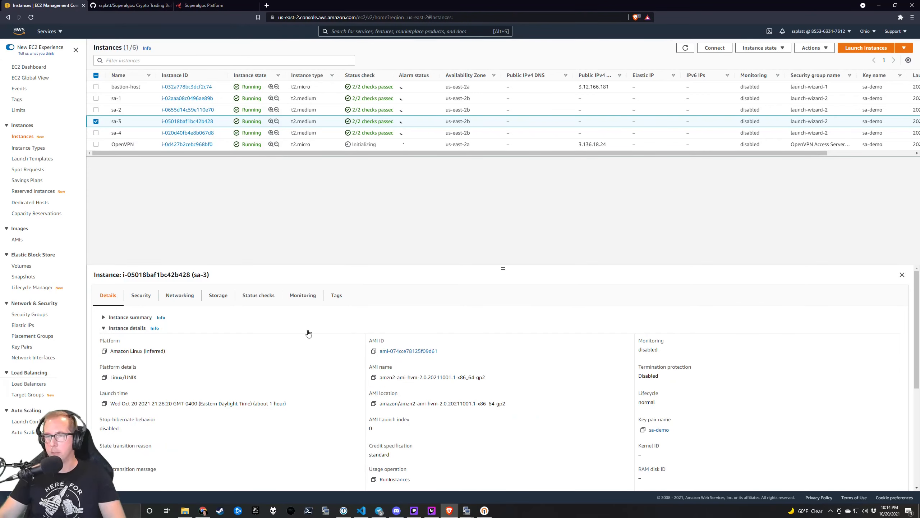
click(149, 317)
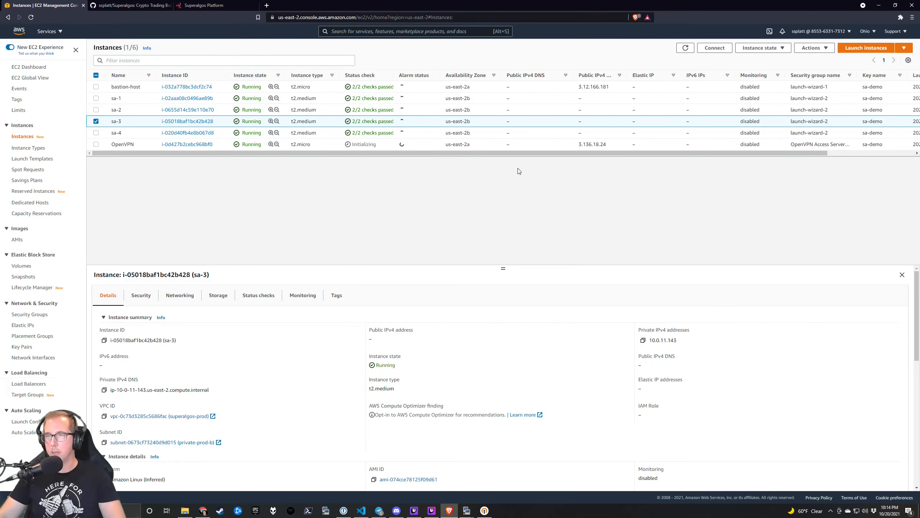
click(325, 133)
click(643, 340)
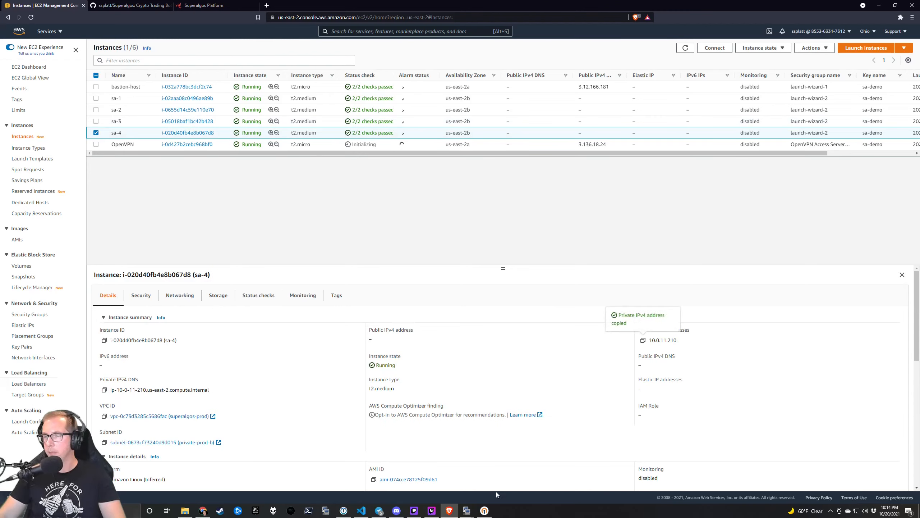
Open a new KiTTY session to sa-4 at 10.0.11.210, accept its host key, and log in as ec2-user.
click(467, 510)
right_click(467, 510)
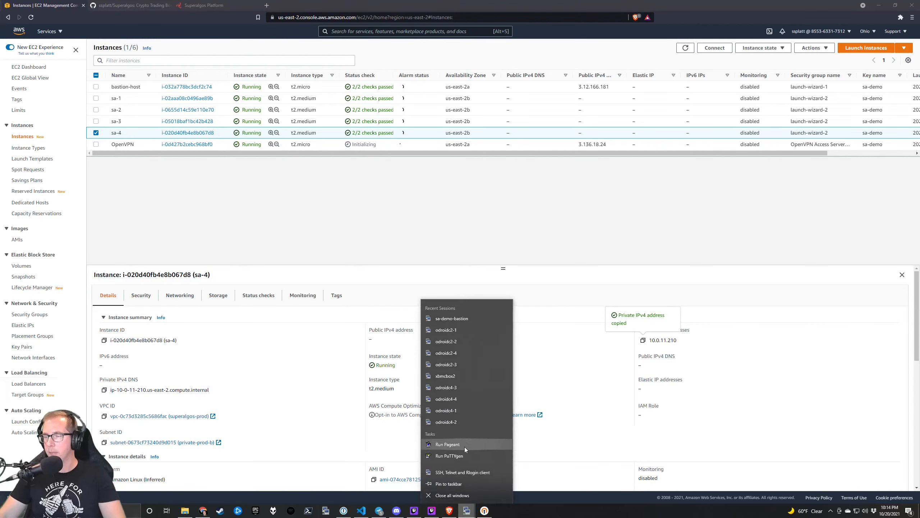
click(467, 472)
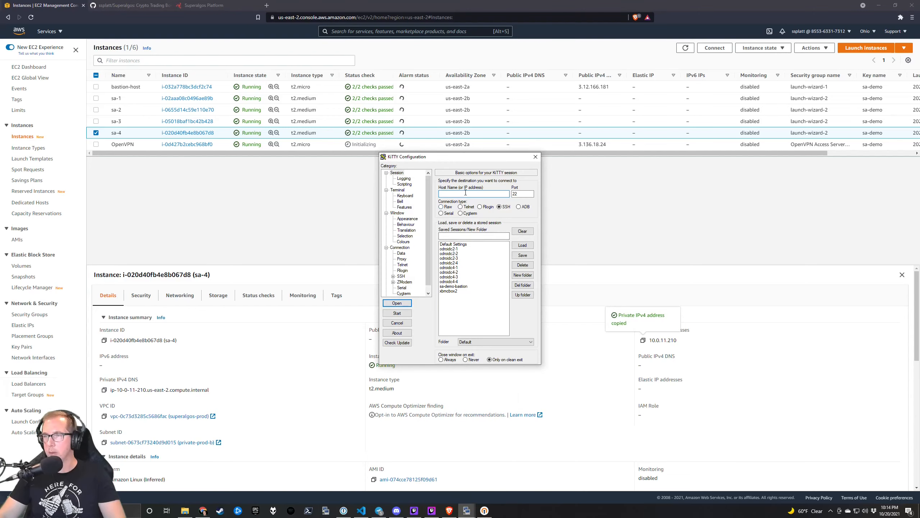
key(ctrl+v)
click(397, 303)
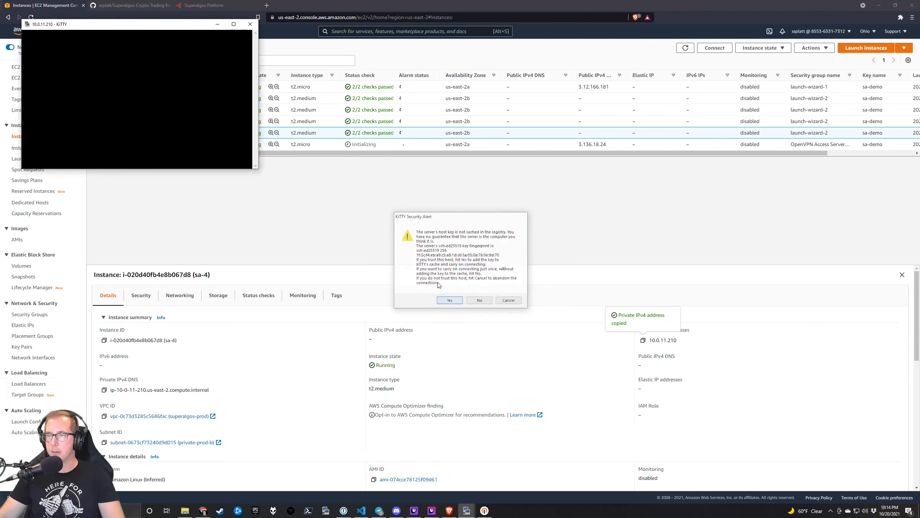
click(447, 301)
text(ss)
key(BackSpace)
key(BackSpace)
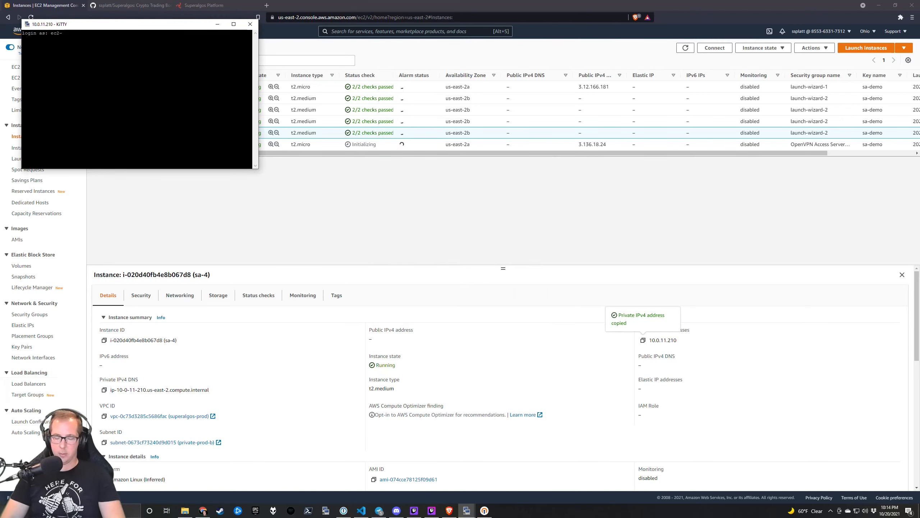
key(Return)
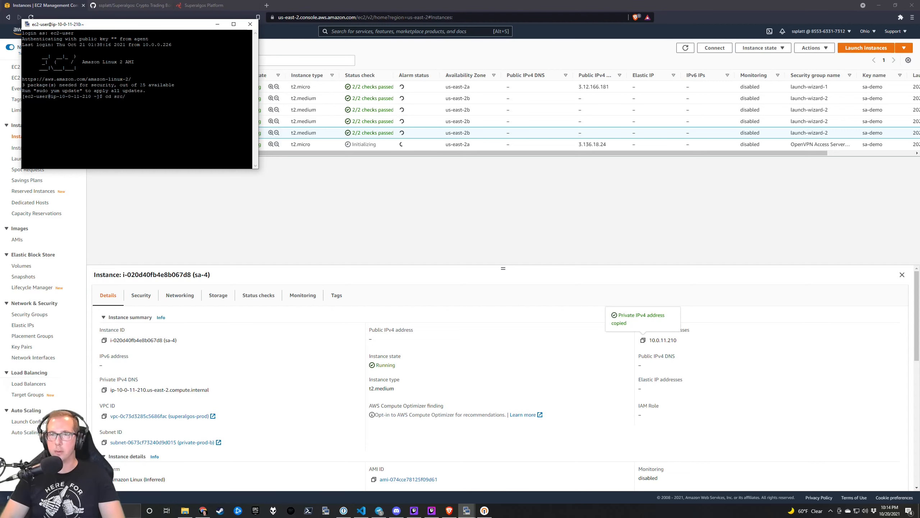
Start node platform minMemo noBrowser from src/Superalgos on sa-4 and reposition the terminal.
text(cd src/Su)
key(Tab)
key(Return)
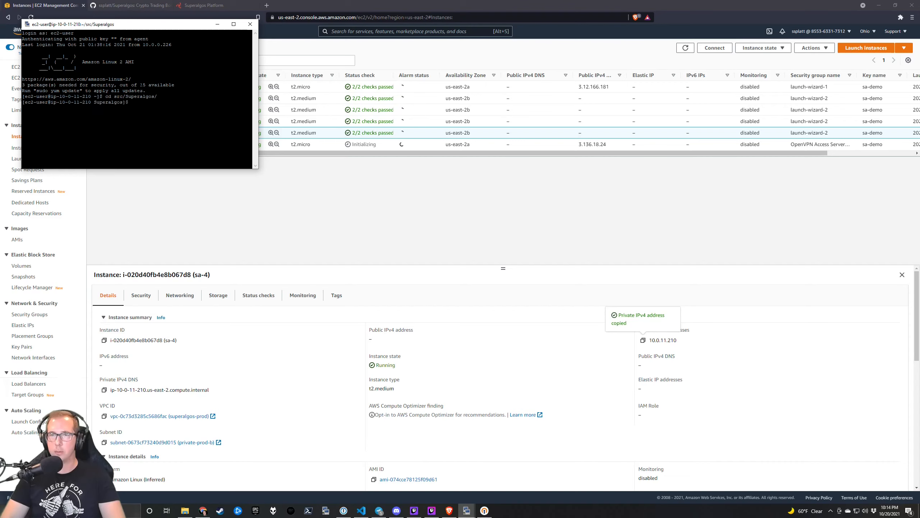
key(ctrl+r)
text(node)
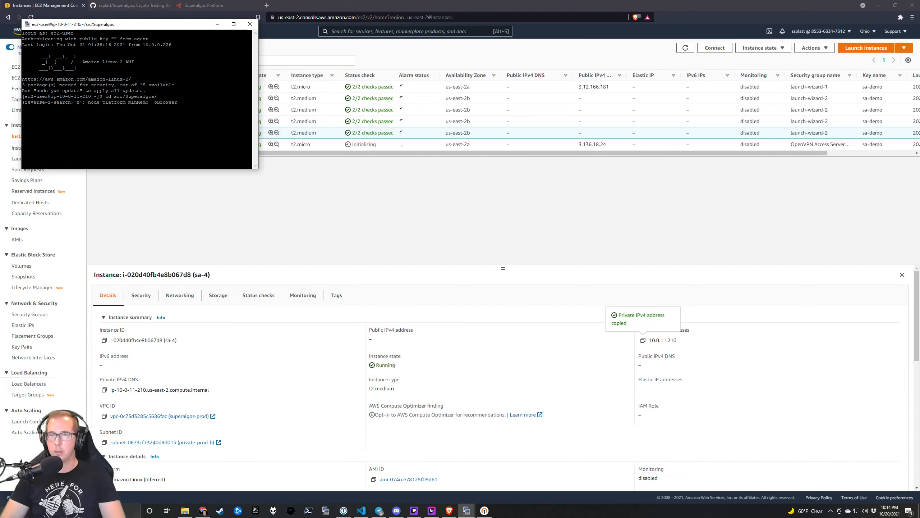
key(Return)
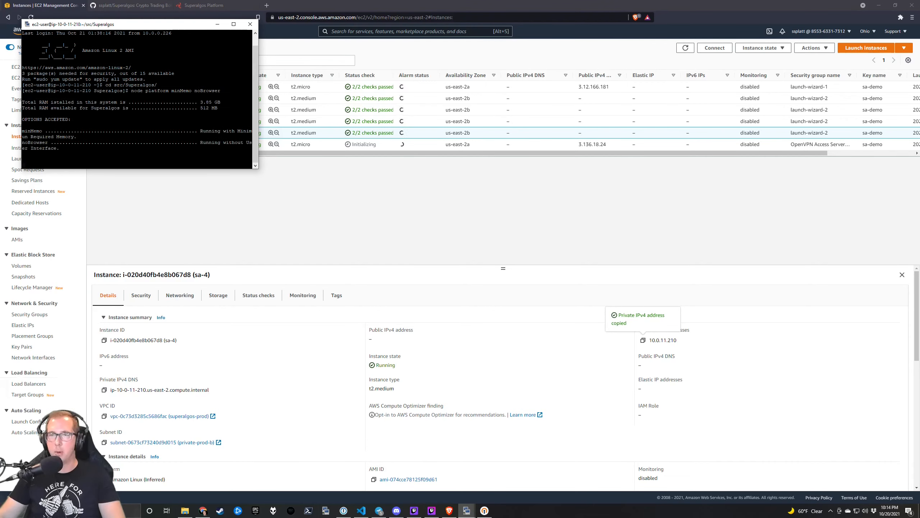
drag(258, 169, 349, 257)
drag(262, 29, 323, 74)
Dismiss the tutorial and rename the workspace from Getting Started Tutorials to GST-FARM.
click(225, 7)
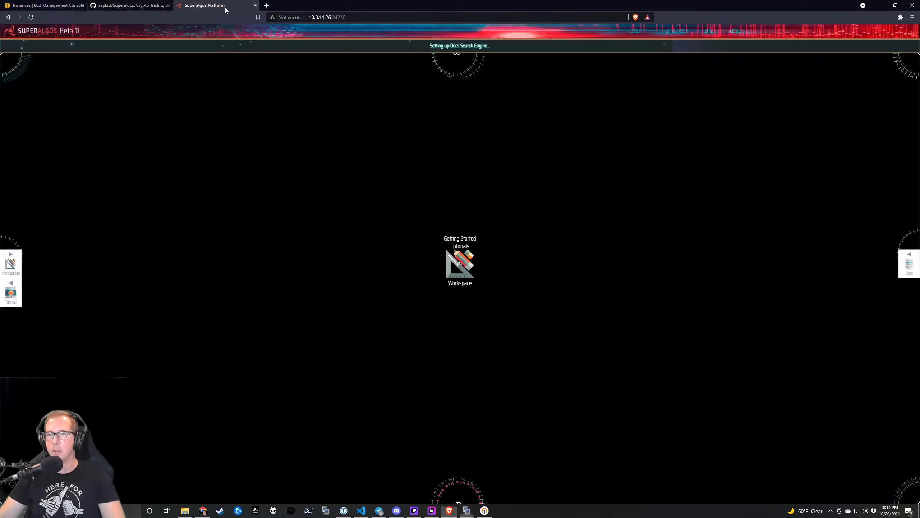
click(412, 385)
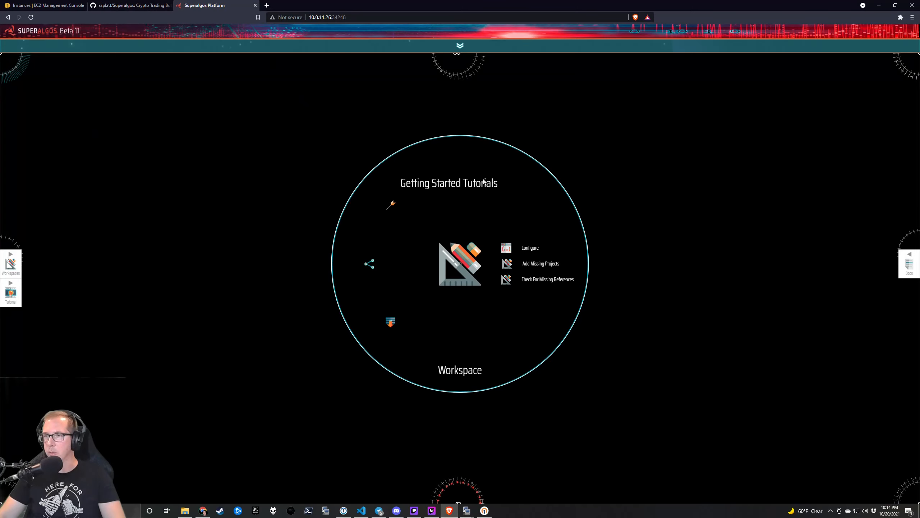
double_click(484, 182)
drag(498, 183, 364, 185)
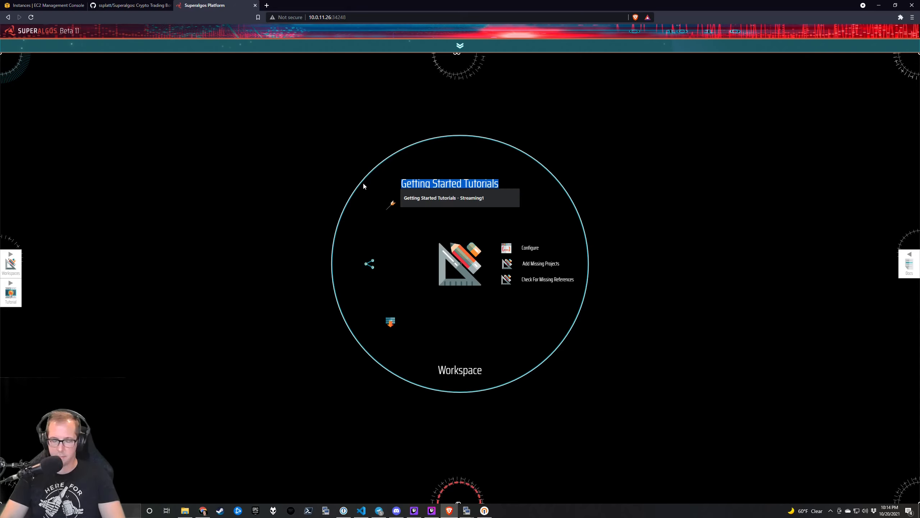
text(GTS-)
key(BackSpace)
key(BackSpace)
key(BackSpace)
text(ST-FARM)
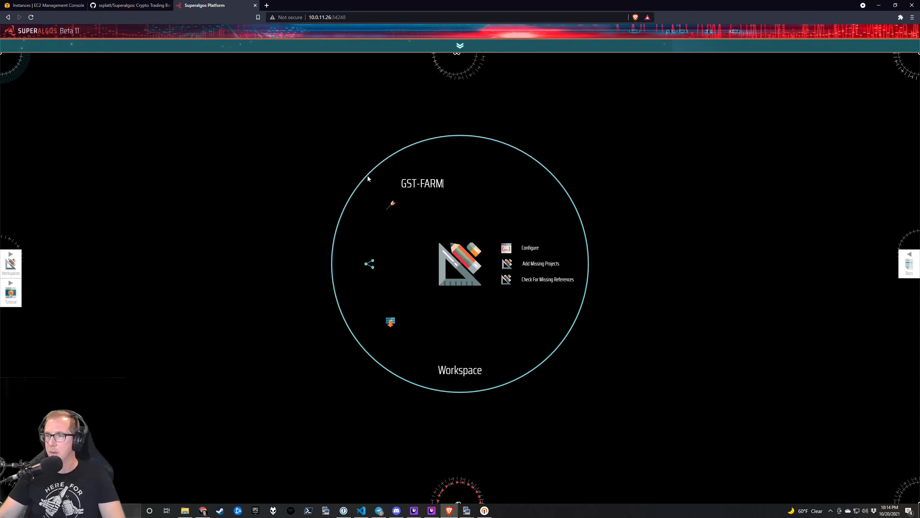
key(Return)
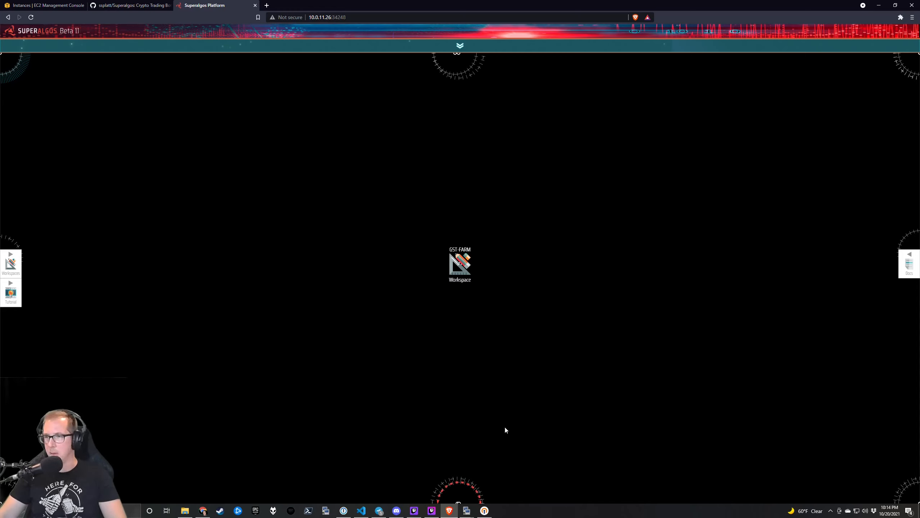
Pan to the LAN Network's My Computer node and look at its configuration.
drag(505, 428, 487, 182)
drag(471, 403, 551, 127)
scroll(534, 320, down, 1)
scroll(455, 321, up, 1)
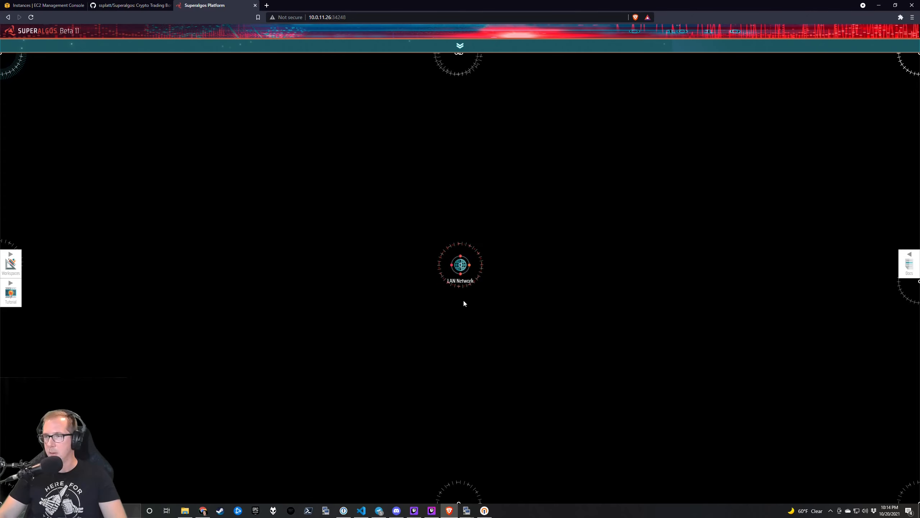
mouse_move(463, 286)
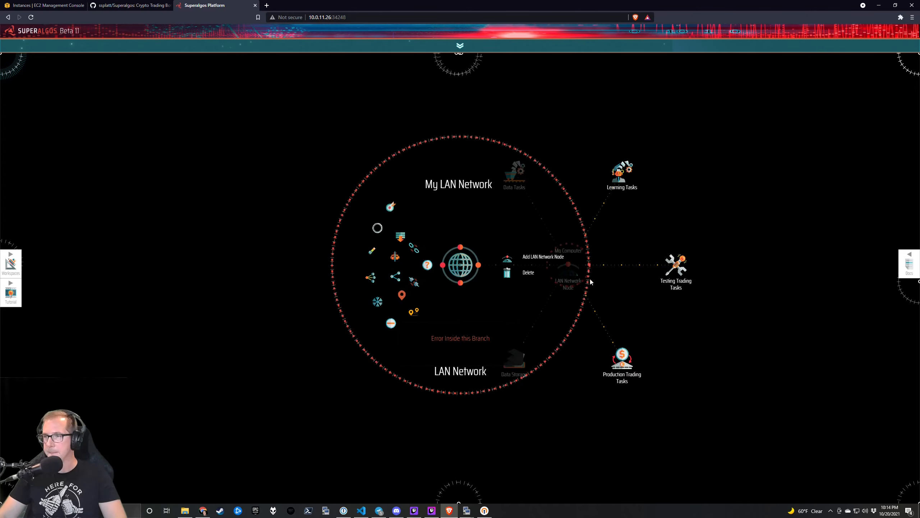
mouse_move(587, 281)
click(607, 219)
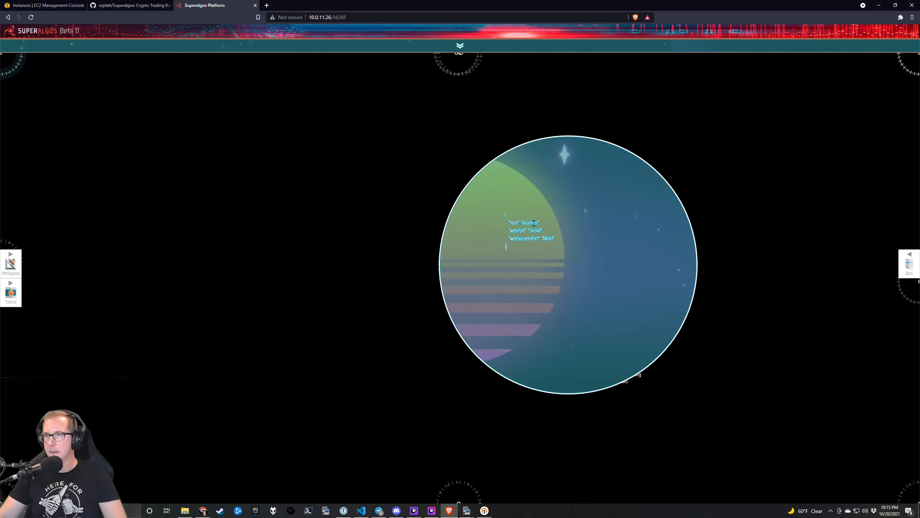
click(329, 17)
click(332, 17)
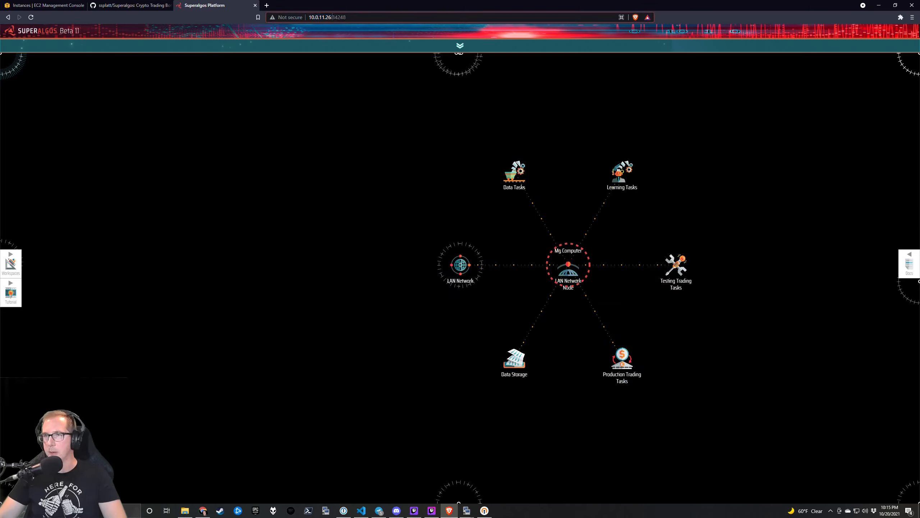
Set the My Computer node's host to 10.0.11.26, save the workspace, and reload the page.
drag(330, 16, 308, 17)
key(ctrl+c)
mouse_move(598, 265)
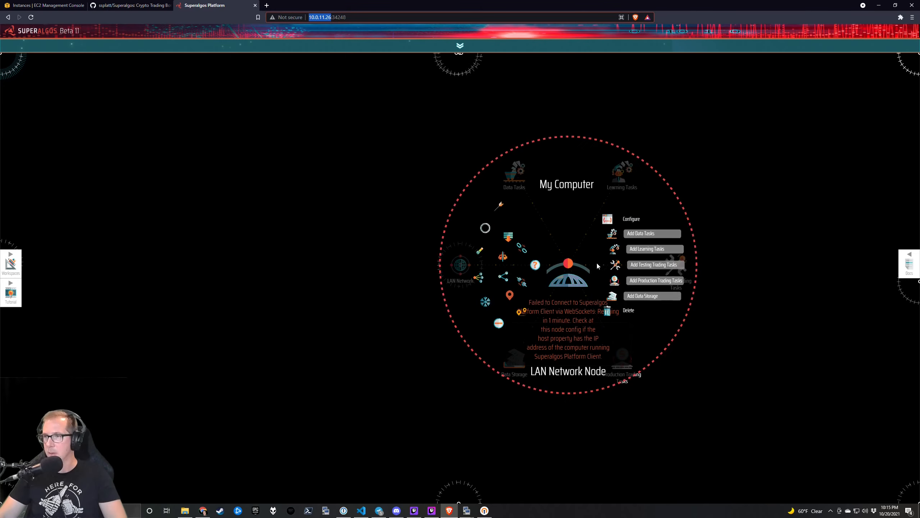
click(608, 219)
double_click(532, 223)
key(ctrl+v)
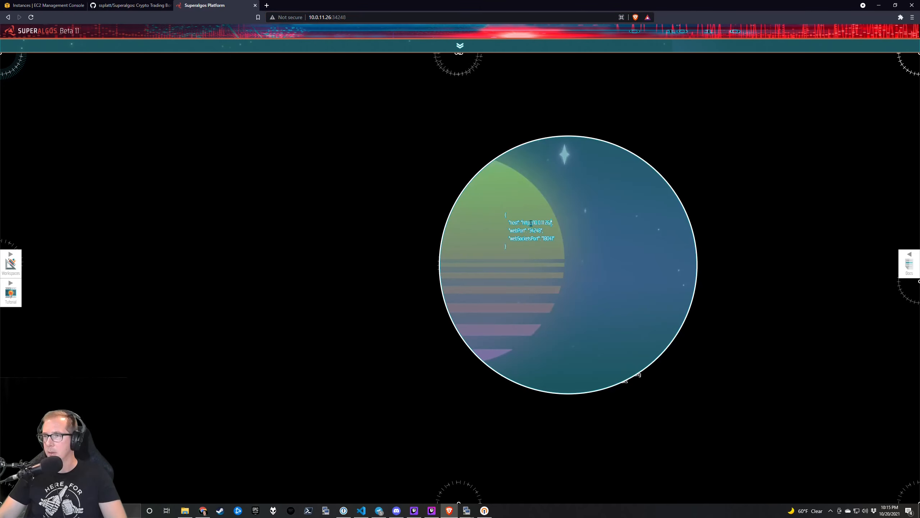
key(BackSpace)
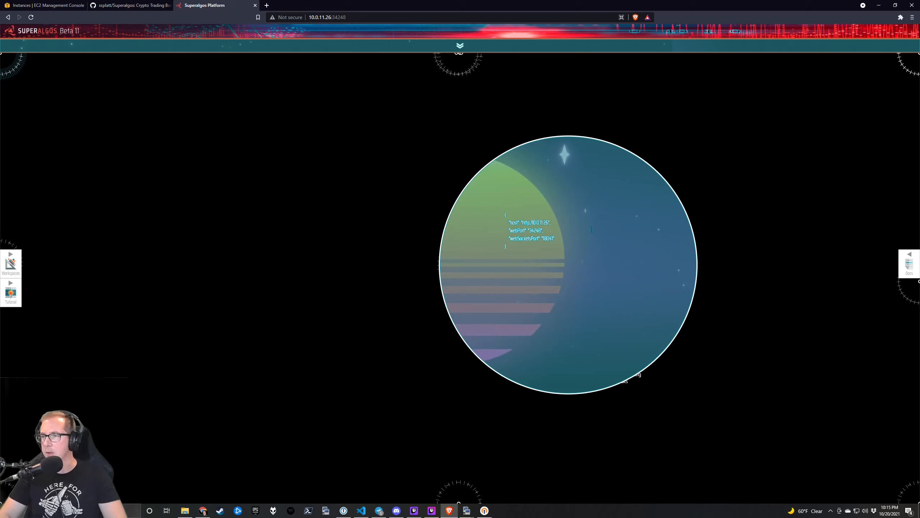
key(BackSpace)
key(BackSpace)
key(BackSpace)
key(BackSpace)
key(BackSpace)
key(BackSpace)
key(BackSpace)
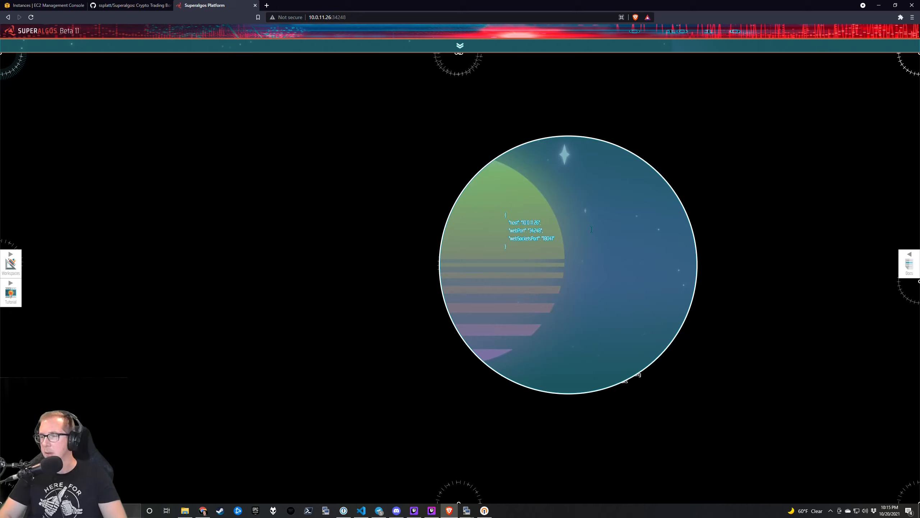
click(390, 240)
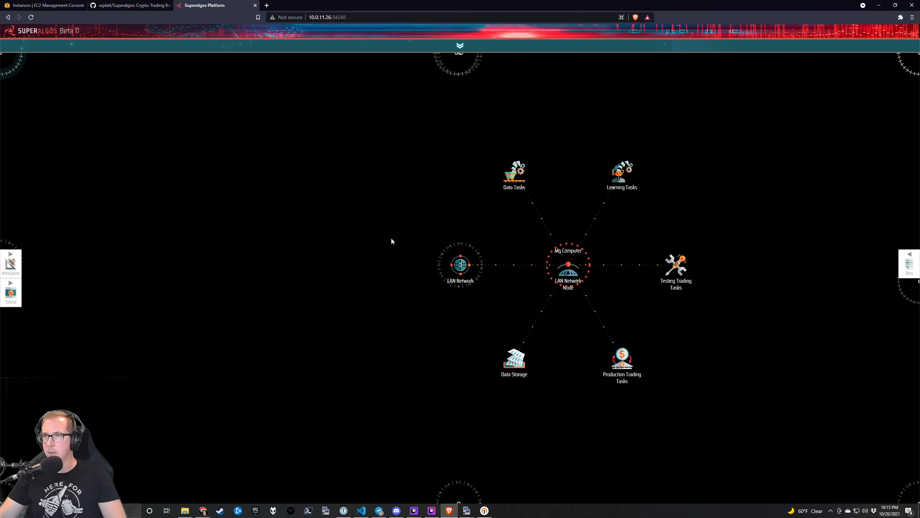
key(ctrl+s)
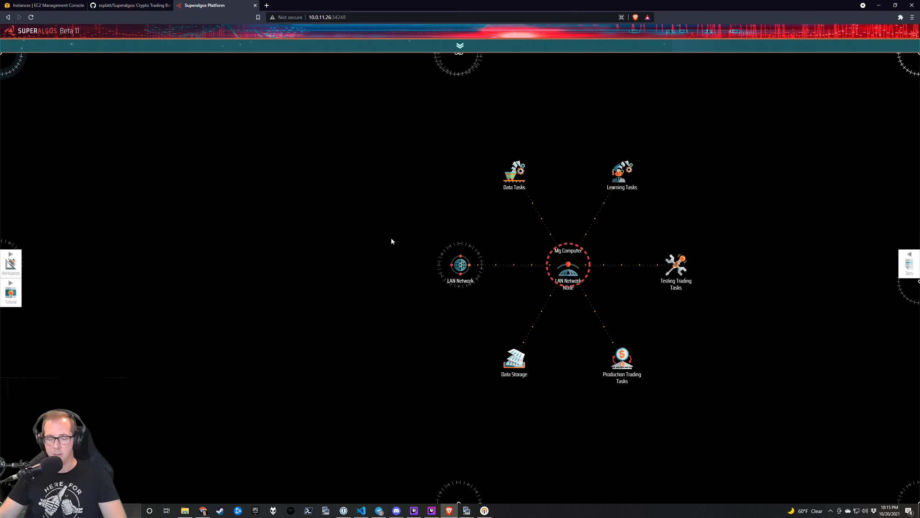
key(F5)
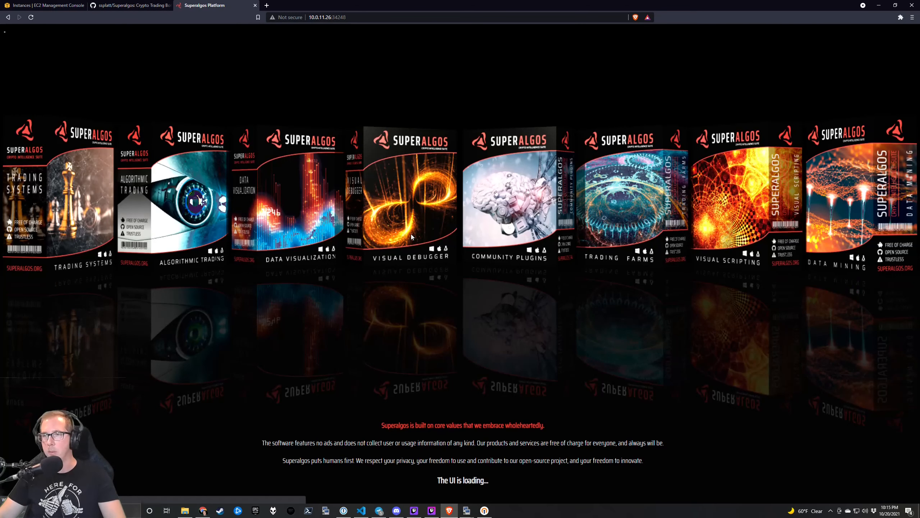
Go back to the reloaded Superalgos tab and dismiss the Grammarly notification.
click(125, 5)
click(202, 5)
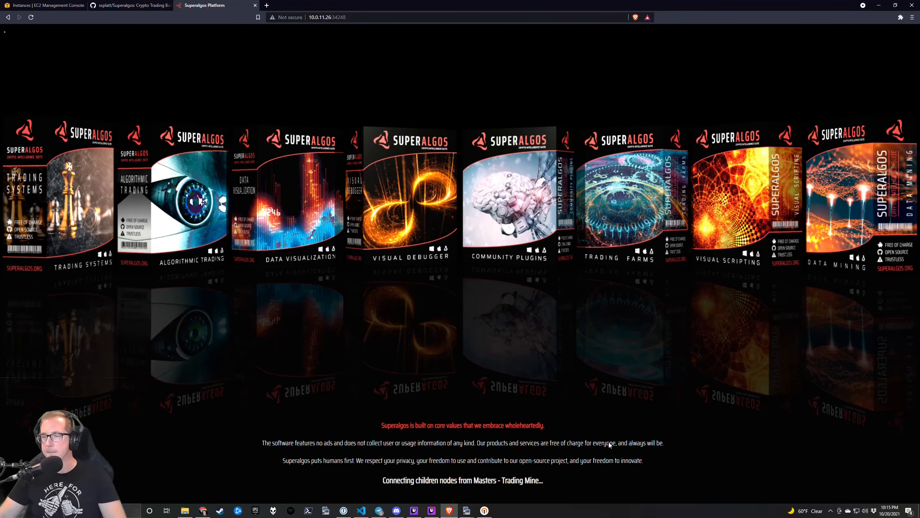
click(799, 489)
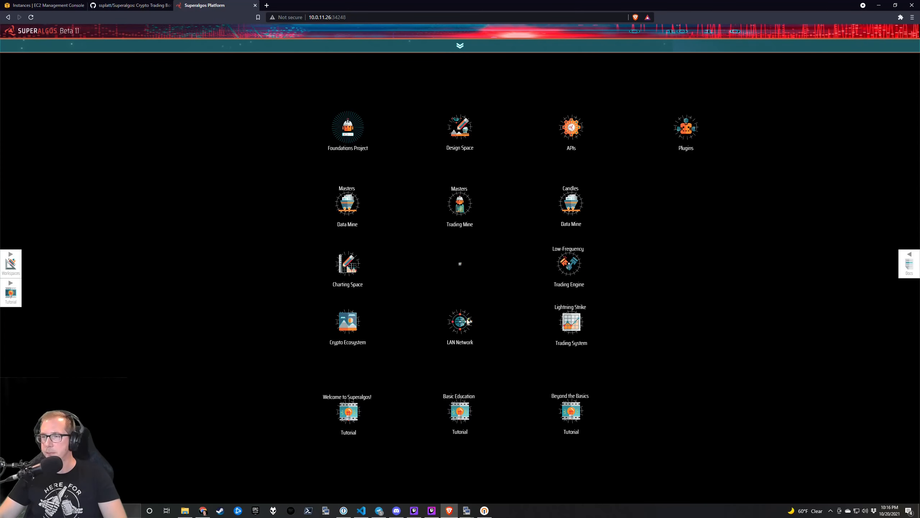
Add three new LAN Network Nodes to the LAN Network.
mouse_move(506, 330)
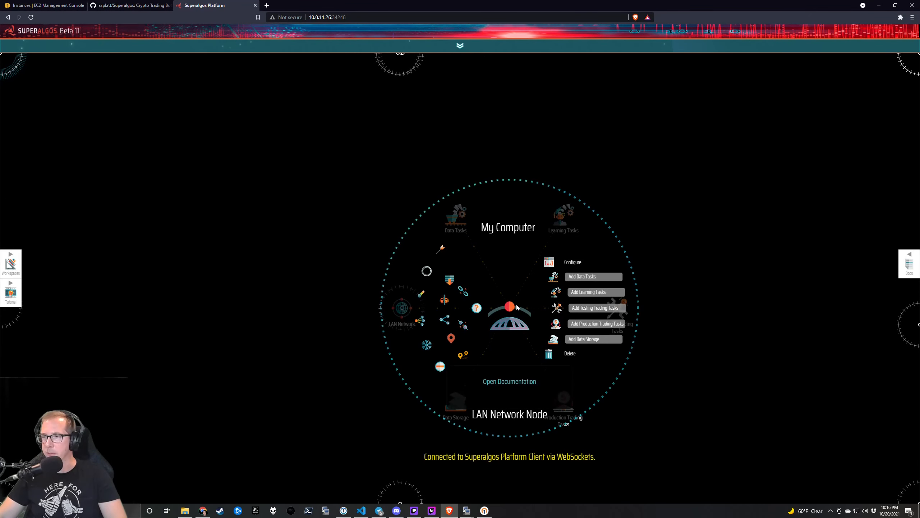
mouse_move(403, 311)
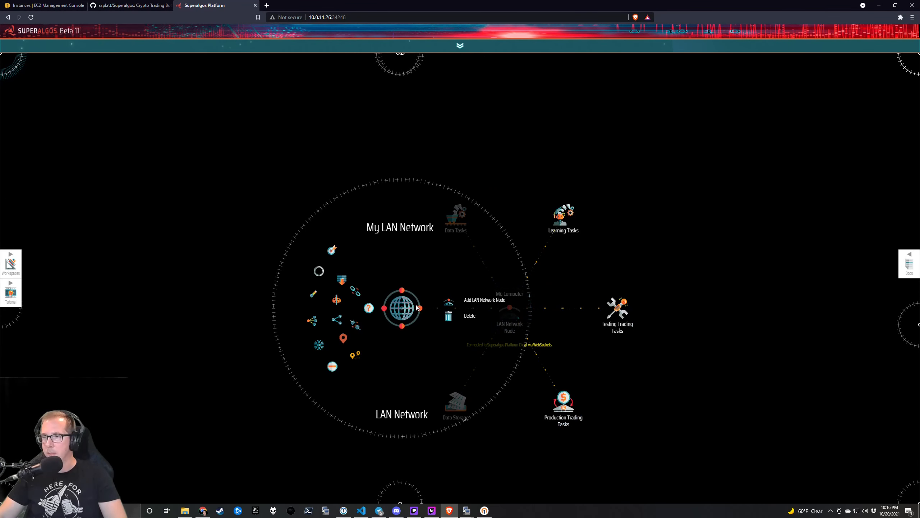
click(454, 303)
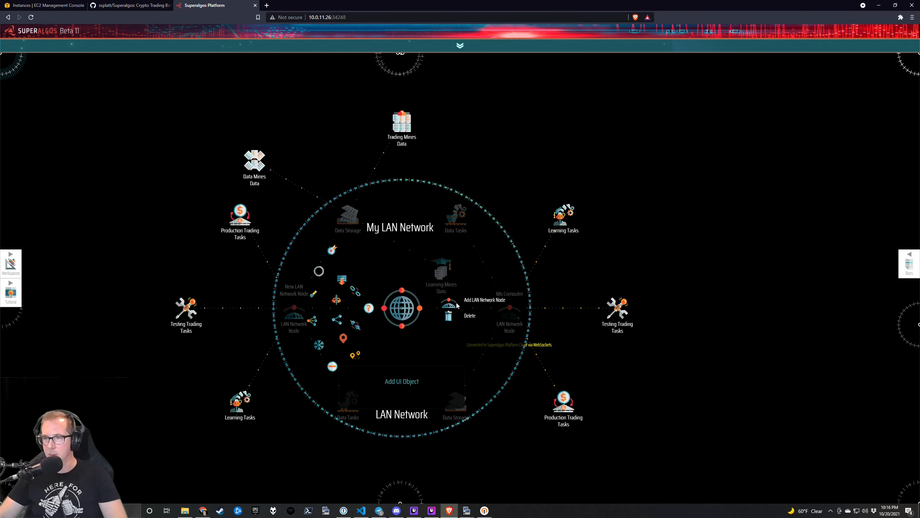
click(458, 302)
click(459, 302)
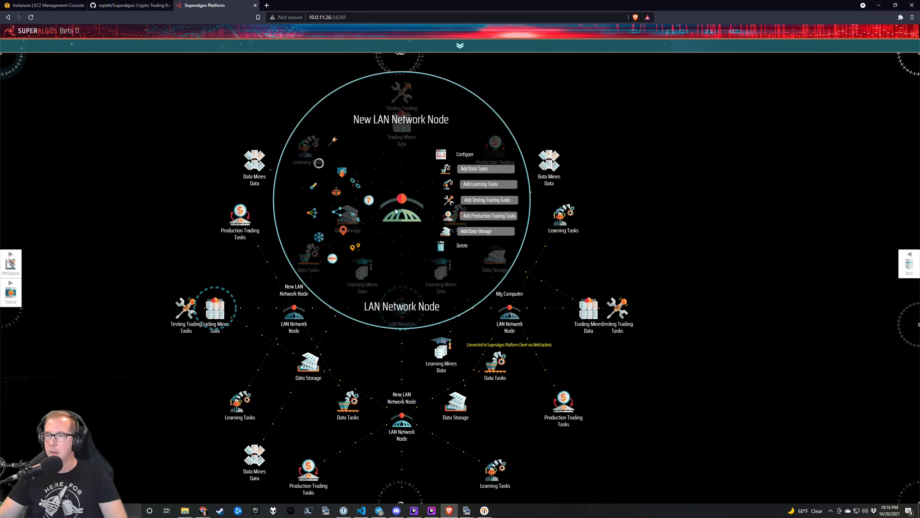
Collapse the child nodes of the new LAN Network Nodes and recentre the diagram.
click(292, 320)
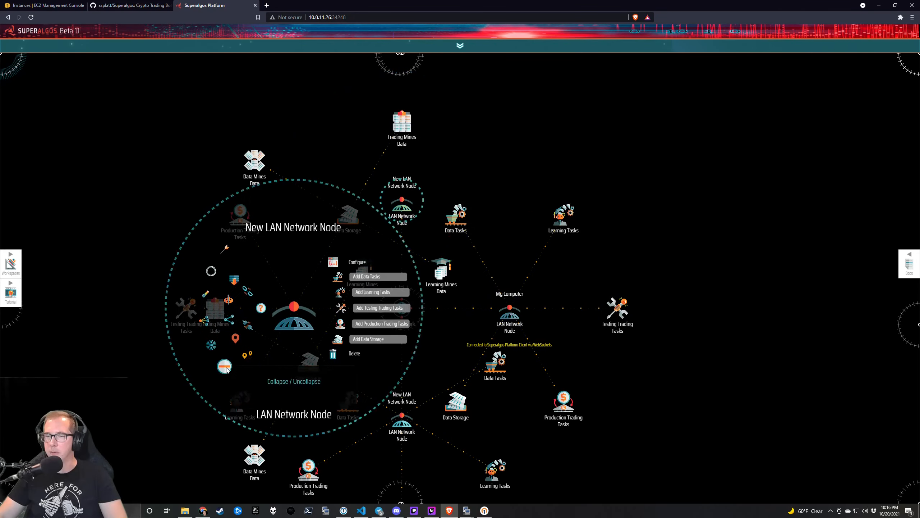
drag(193, 436, 209, 268)
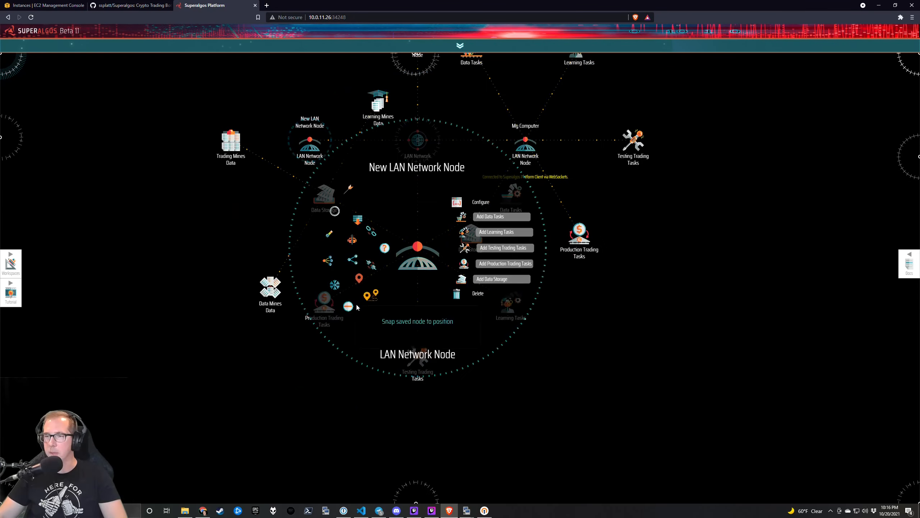
click(351, 306)
drag(668, 290, 676, 360)
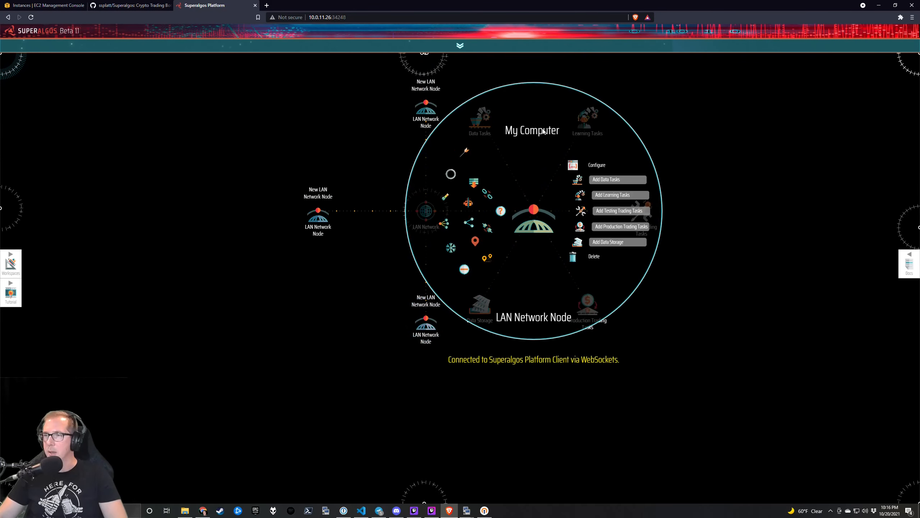
drag(516, 129, 498, 175)
mouse_move(485, 182)
mouse_move(609, 191)
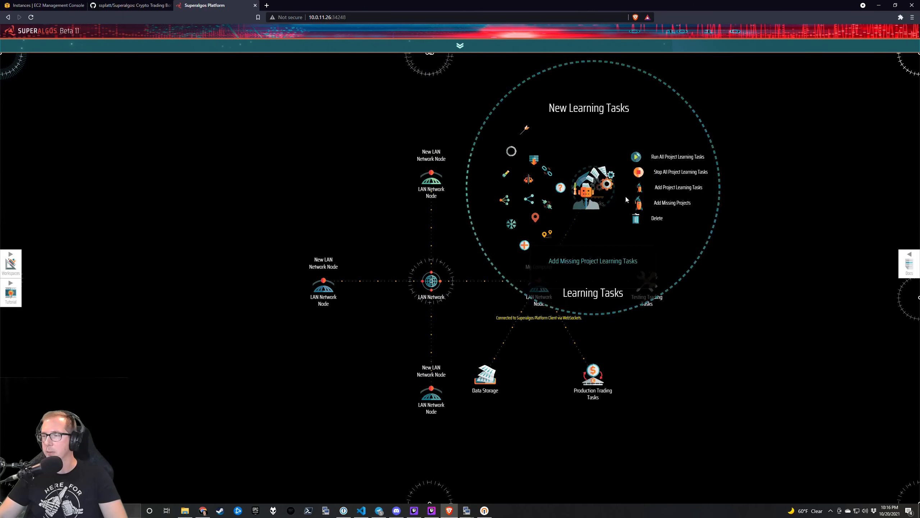
mouse_move(646, 284)
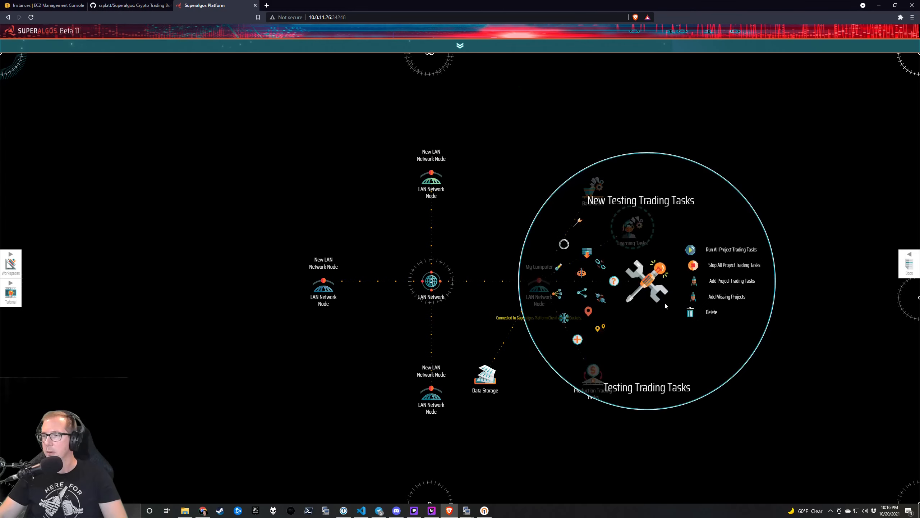
mouse_move(592, 375)
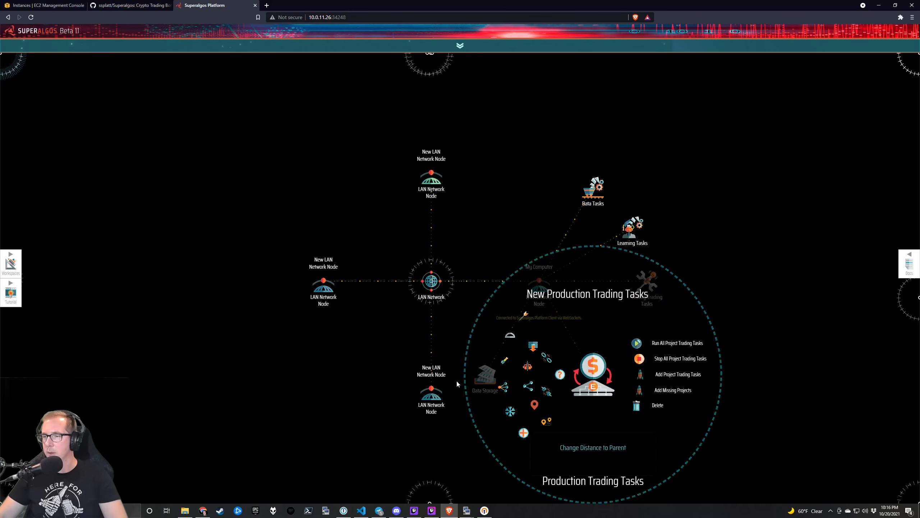
mouse_move(481, 383)
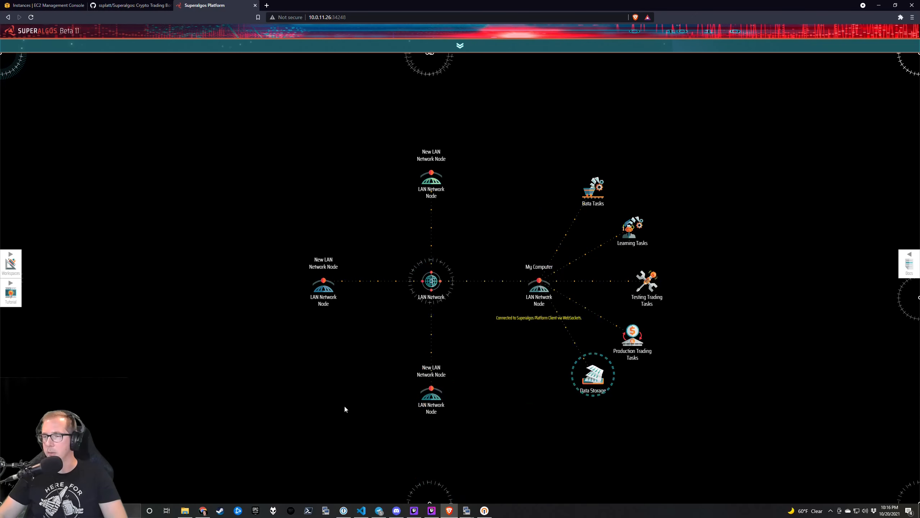
drag(354, 406, 327, 309)
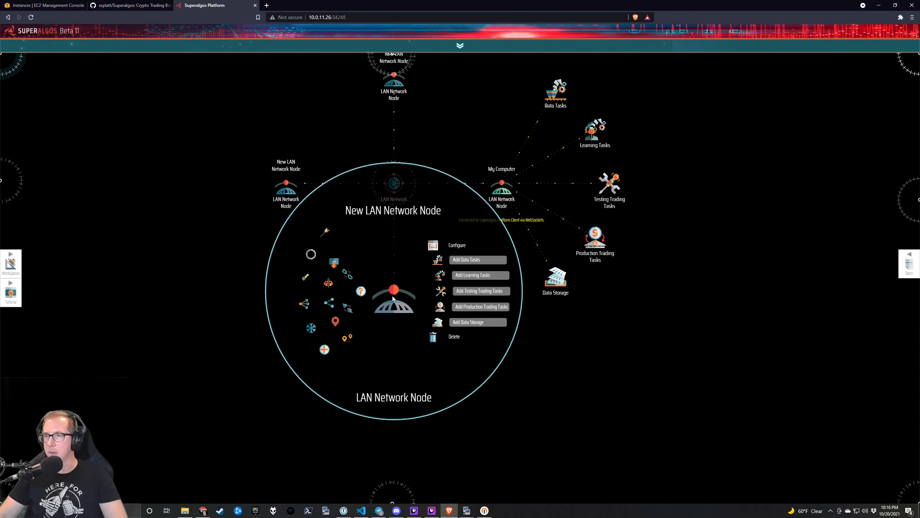
Rename My Computer to SA-1 and the bottom new node to SA-2.
click(497, 103)
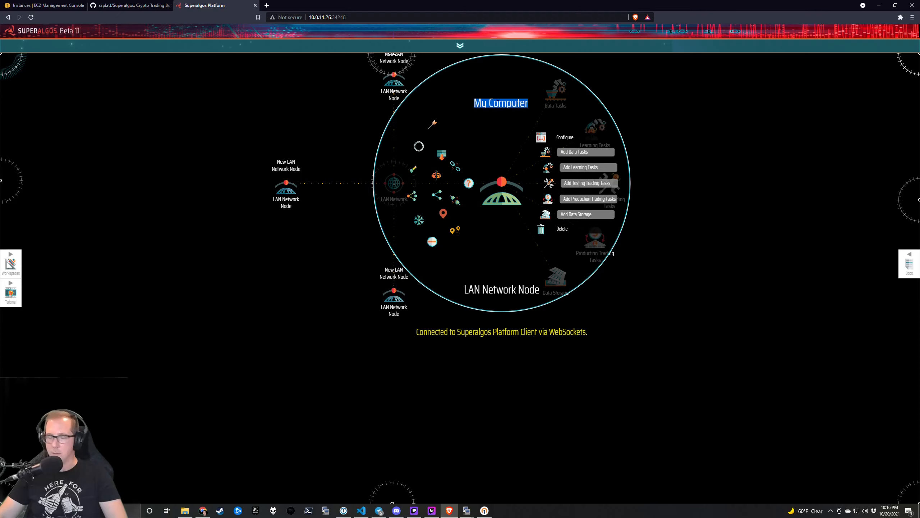
text(SA-1)
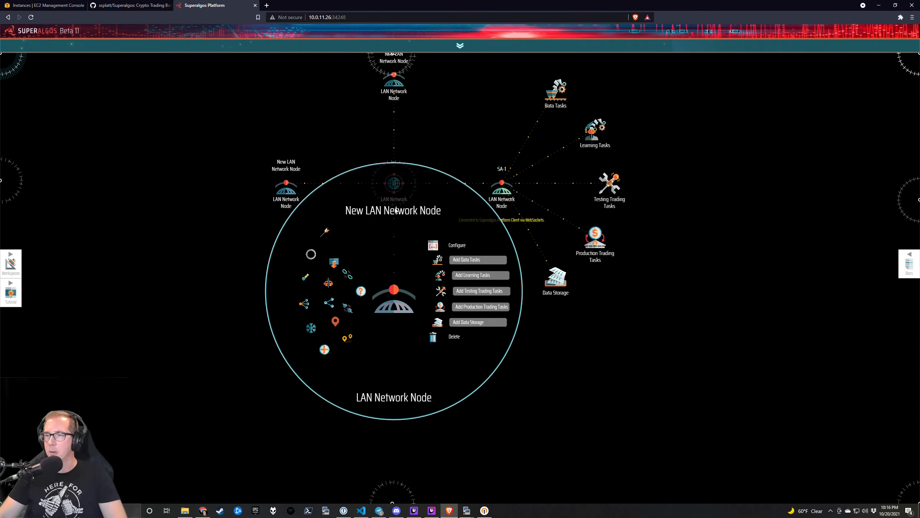
double_click(401, 210)
key(ctrl+a)
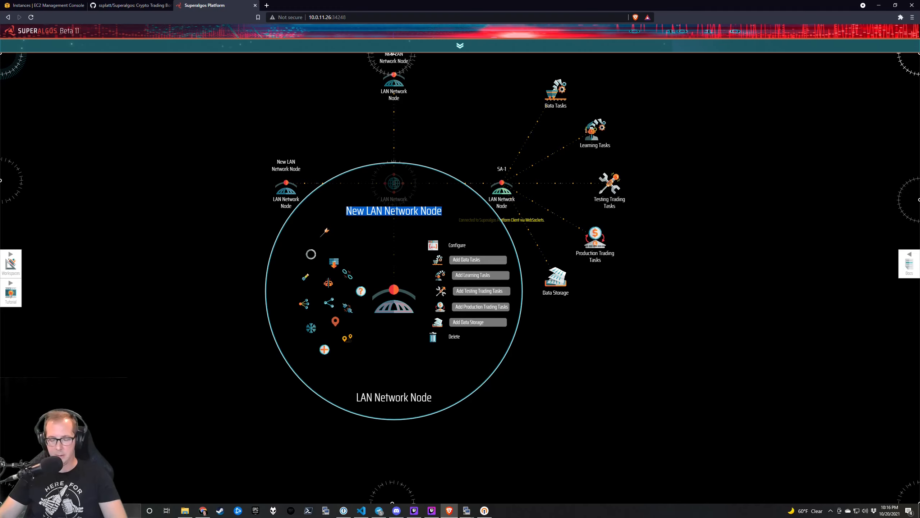
text(SA-2)
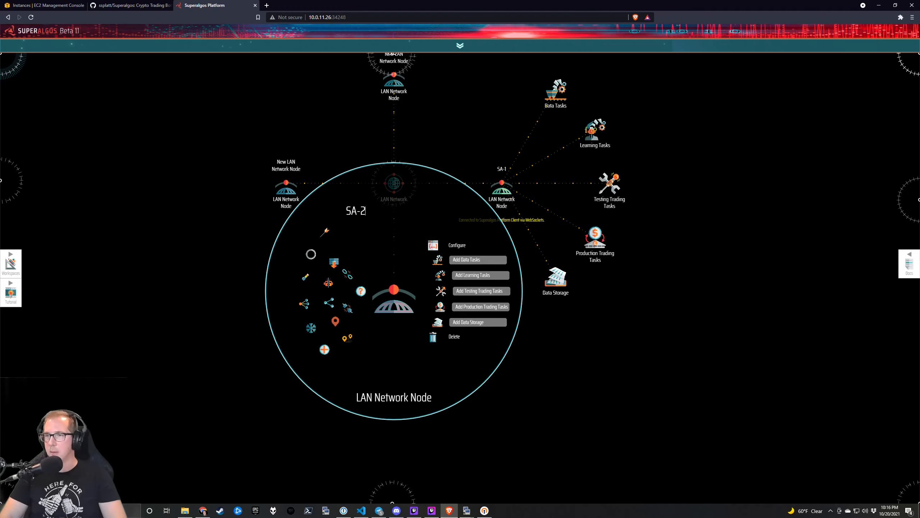
key(Return)
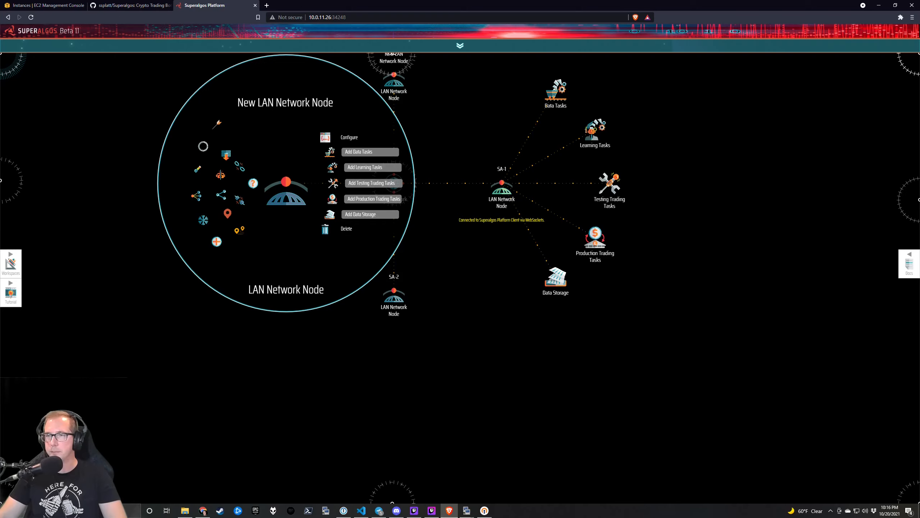
Name the left new node SA-3 and begin naming the top node SA-4.
double_click(290, 104)
text(SA-3)
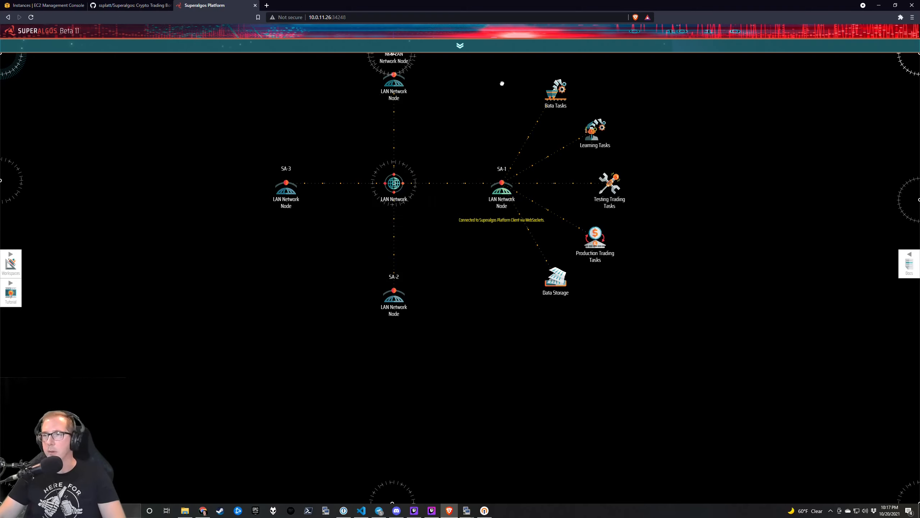
drag(500, 81, 489, 176)
mouse_move(385, 172)
double_click(373, 89)
key(ctrl+a)
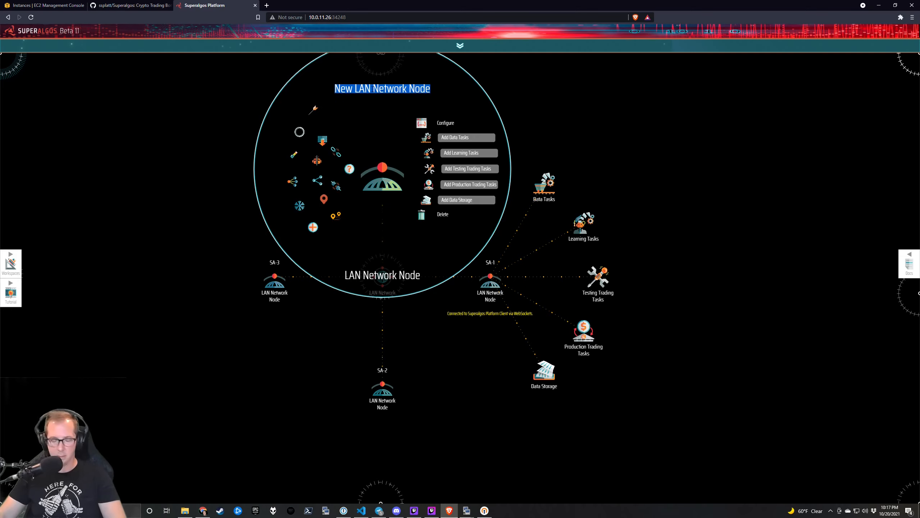
text(SA-4)
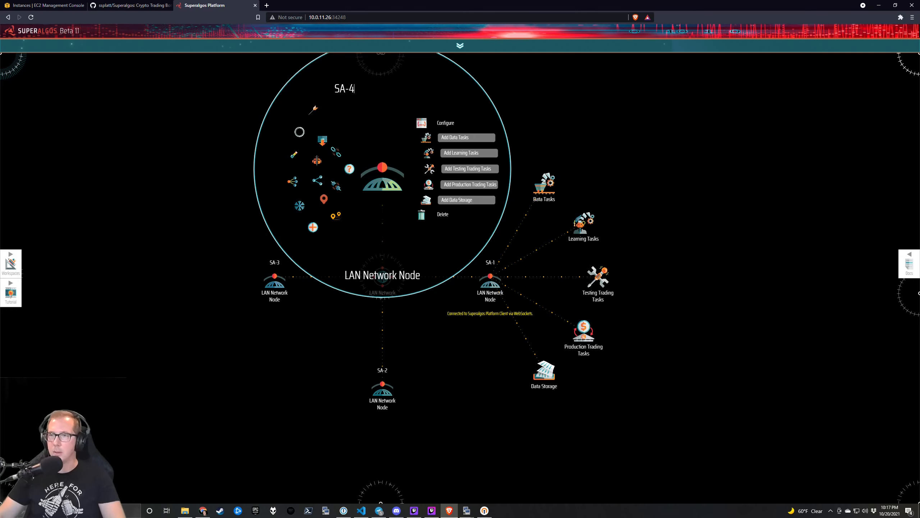
drag(432, 382, 423, 267)
mouse_move(380, 285)
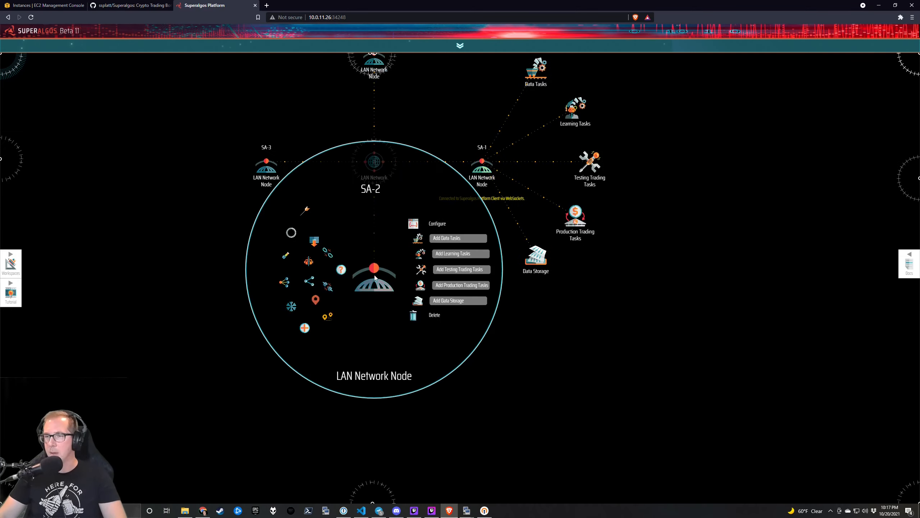
click(413, 224)
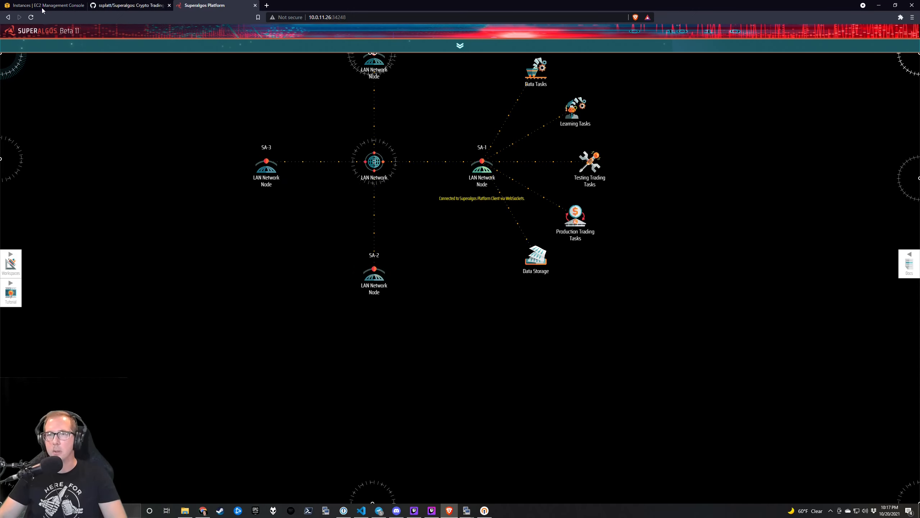
Copy sa-2's private IPv4 from the EC2 console and review SA-2's node configuration.
click(44, 6)
click(145, 110)
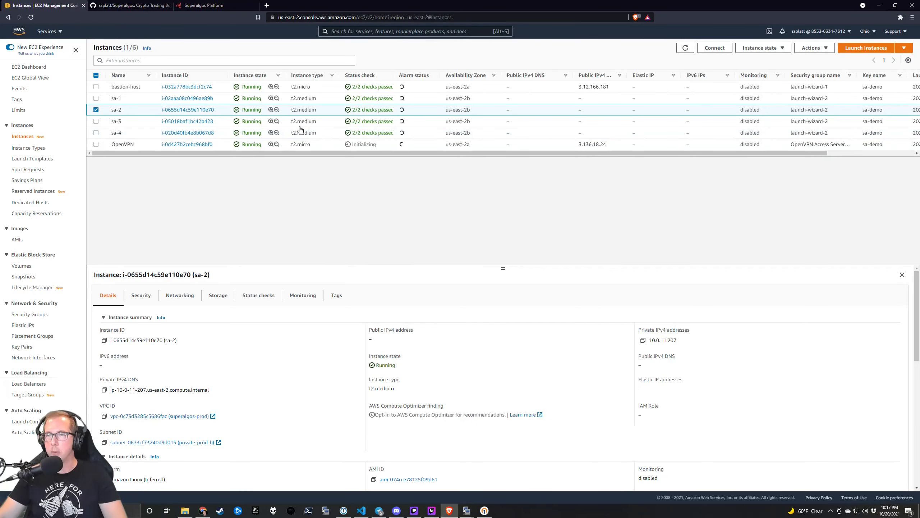
click(643, 341)
key(alt+Tab)
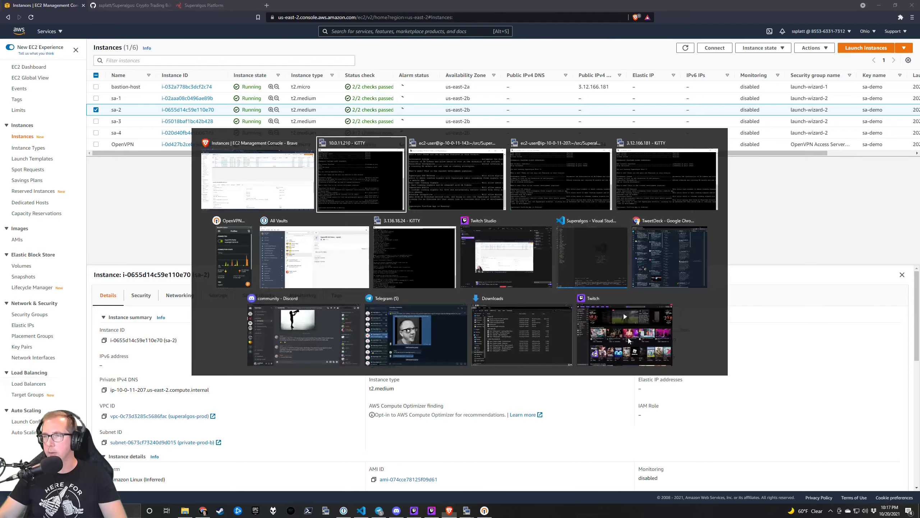
click(237, 5)
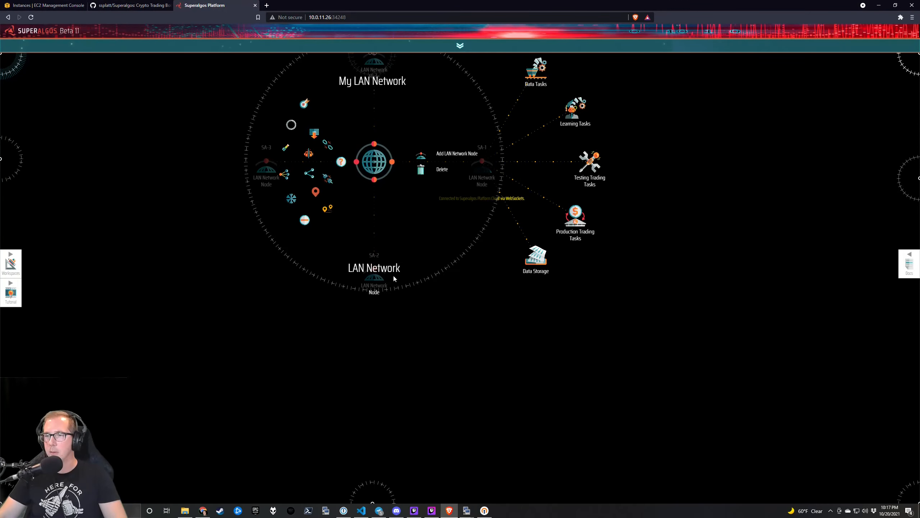
click(417, 226)
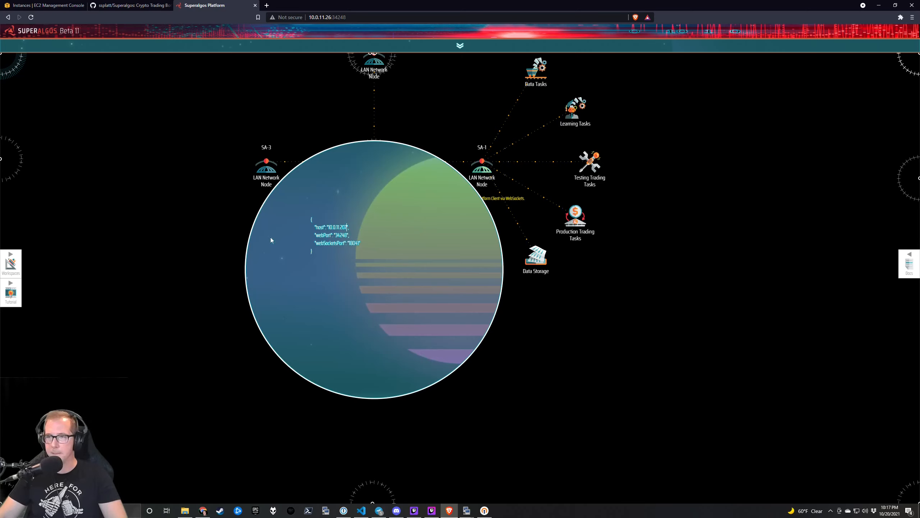
click(278, 222)
drag(278, 222, 289, 288)
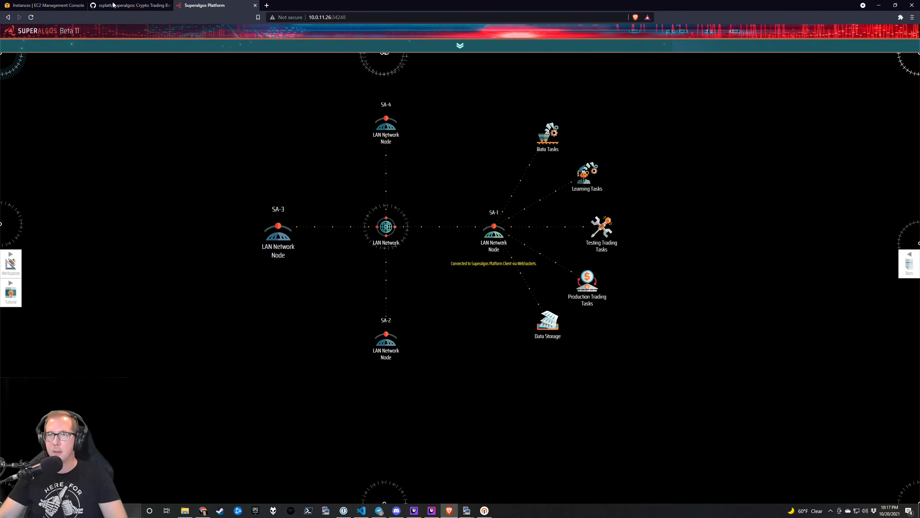
Set SA-3's host to sa-3's private IP 10.0.11.143, replacing localhost.
click(47, 6)
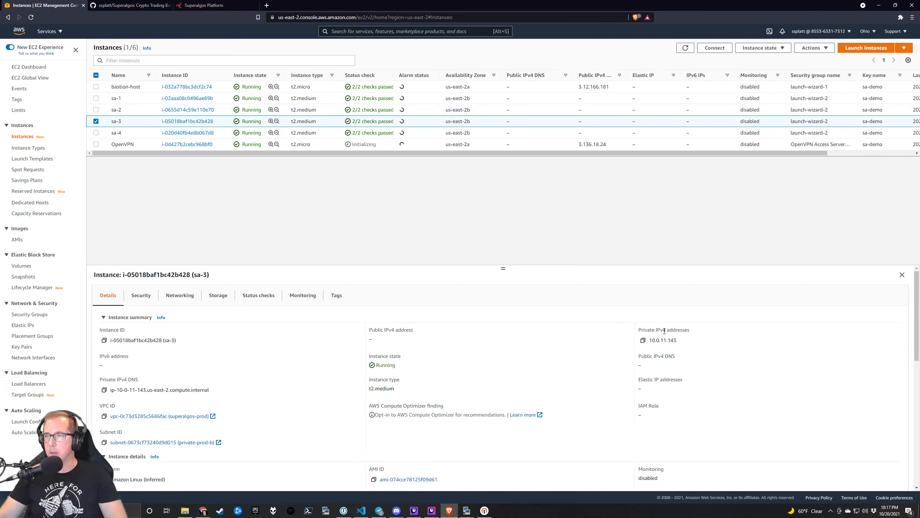
click(643, 340)
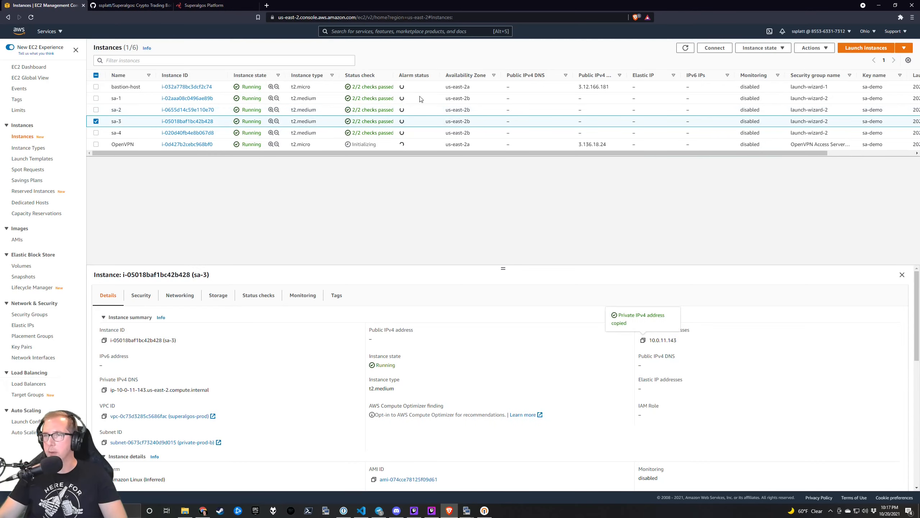
click(203, 5)
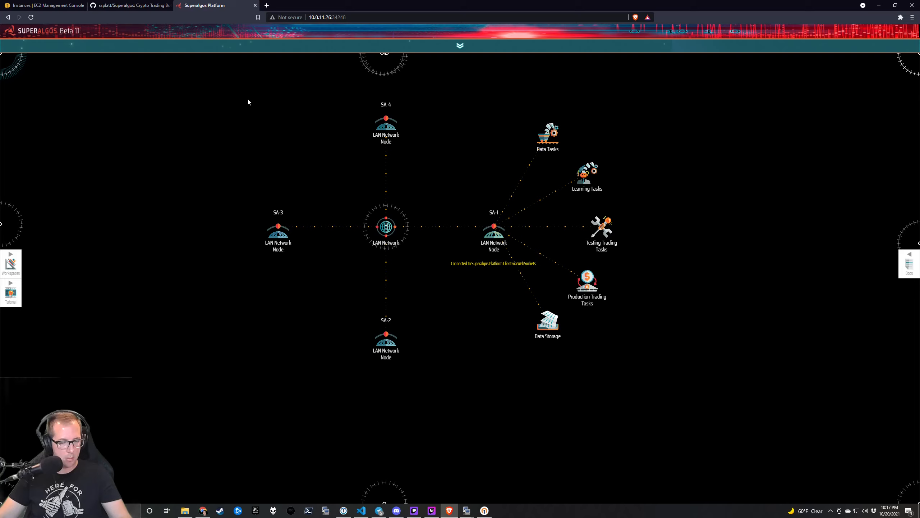
mouse_move(285, 221)
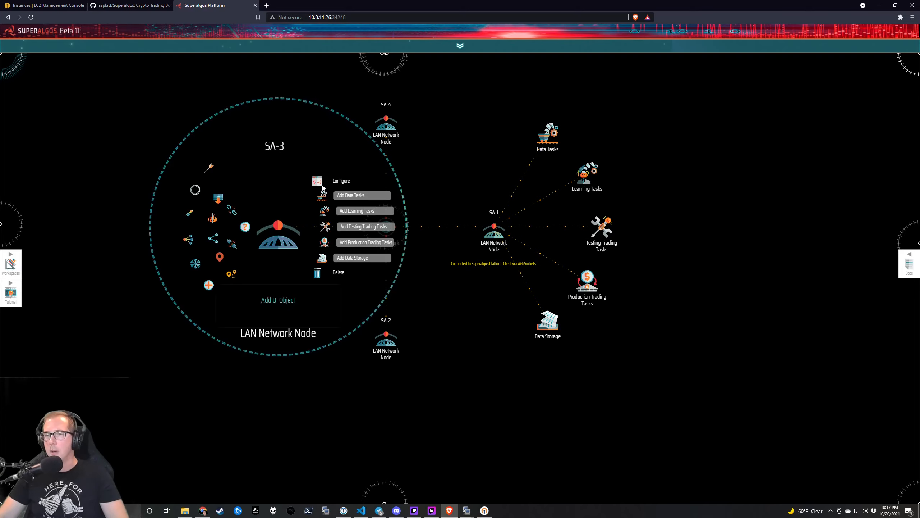
click(323, 184)
double_click(238, 184)
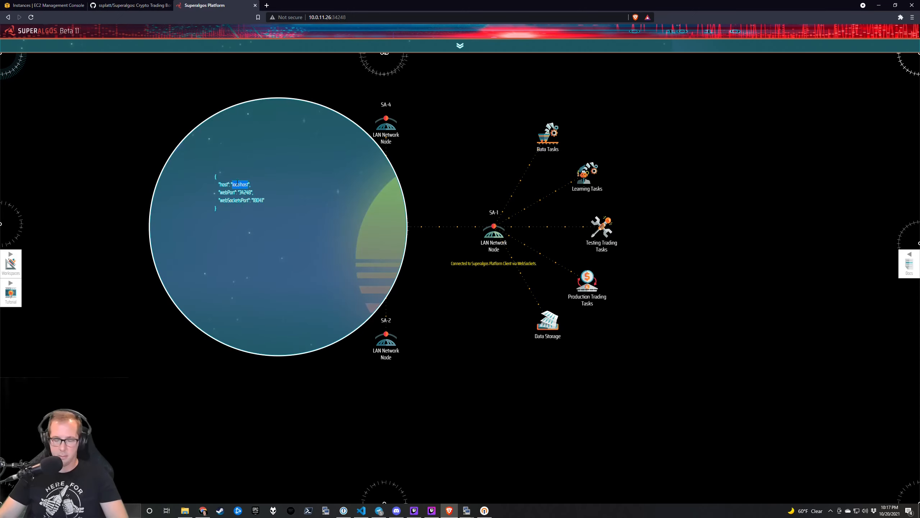
key(ctrl+v)
click(269, 162)
drag(339, 154, 319, 208)
Copy sa-4's private IPv4 address 10.0.11.210 from the EC2 console.
mouse_move(370, 172)
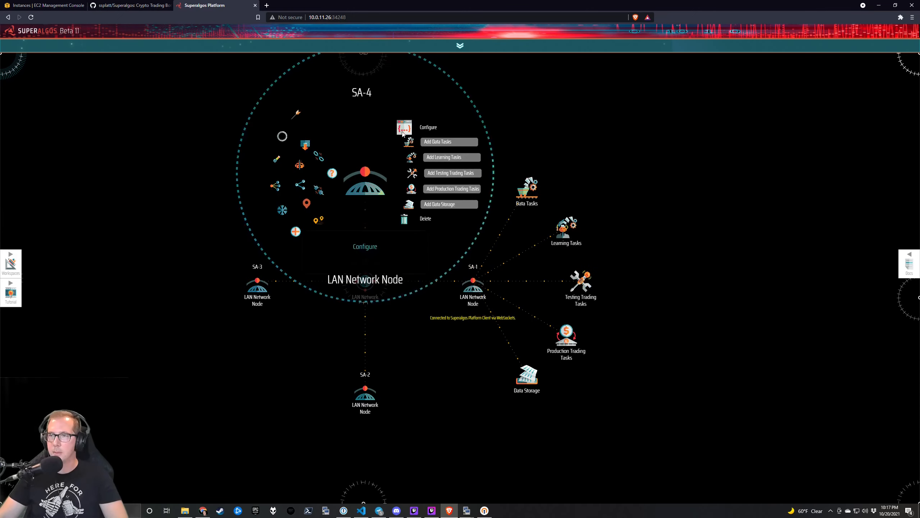
click(404, 128)
click(33, 5)
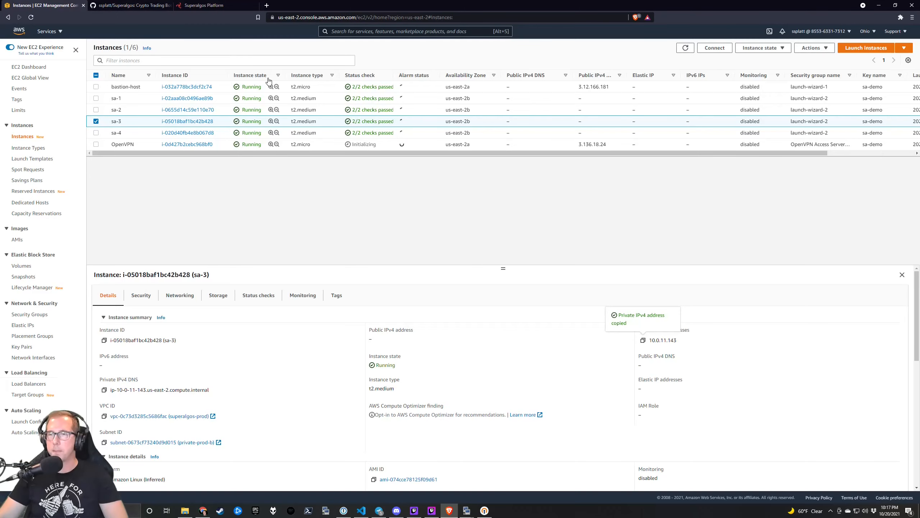
click(127, 132)
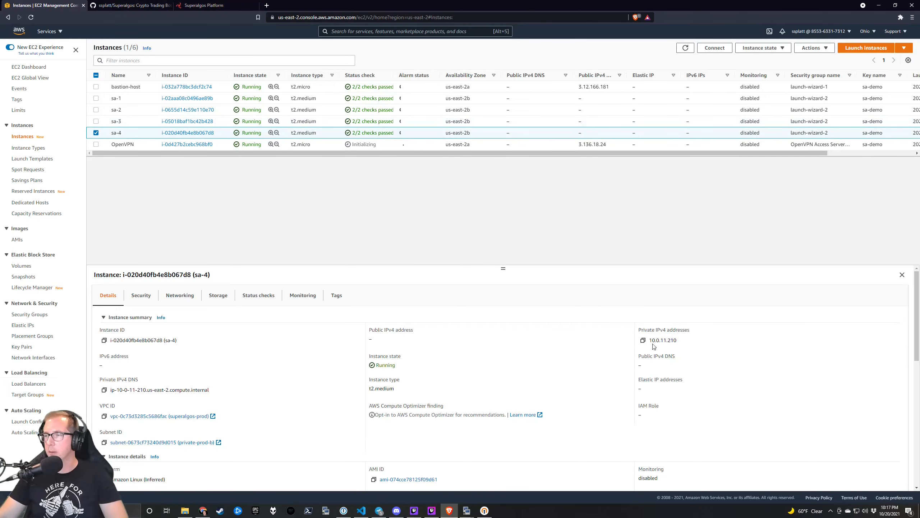
click(644, 341)
click(204, 5)
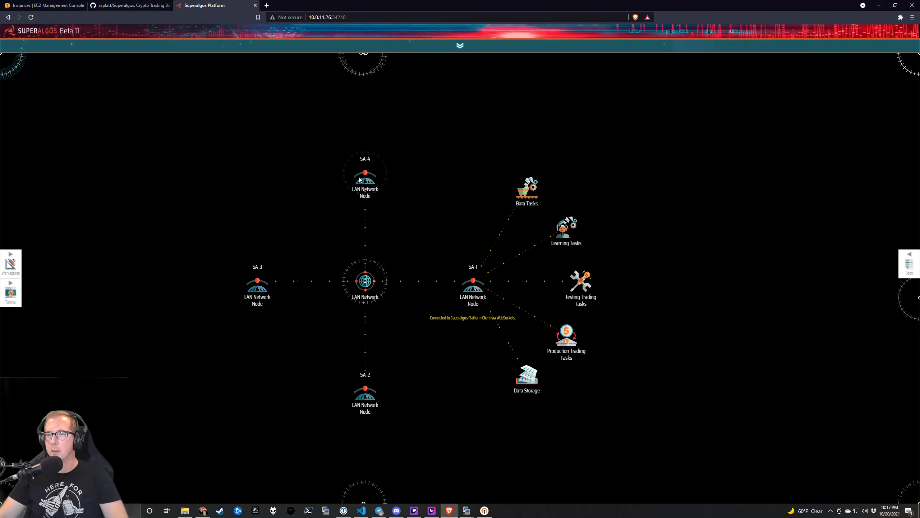
Set SA-4's host to 10.0.11.210, then save the GST-FARM workspace and reload.
mouse_move(360, 179)
click(403, 128)
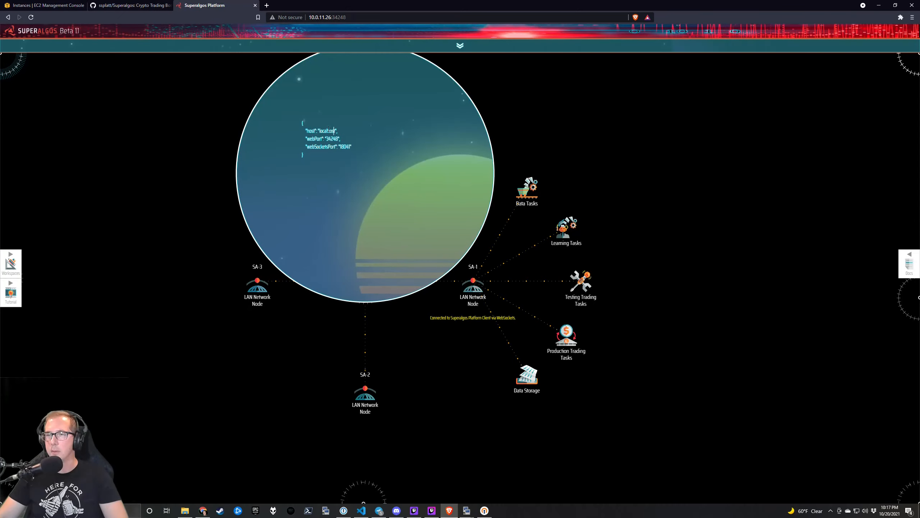
key(ctrl+v)
click(233, 205)
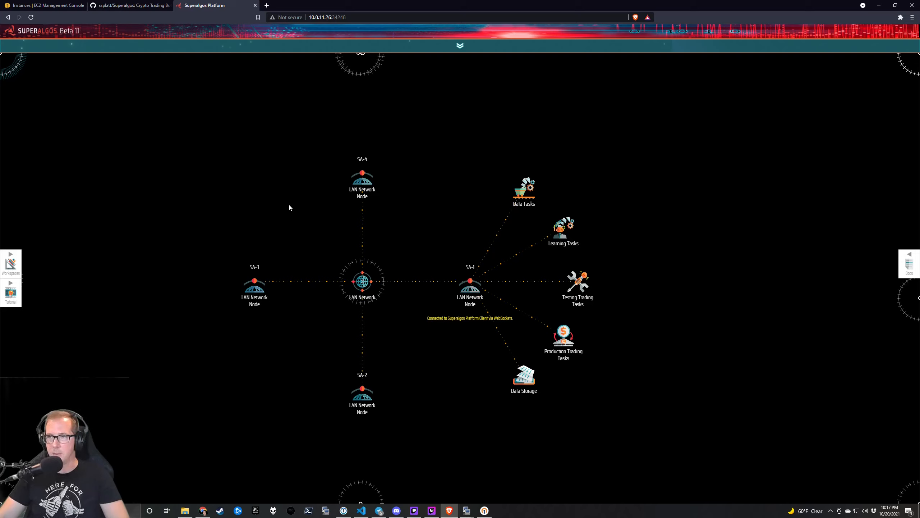
key(ctrl+s)
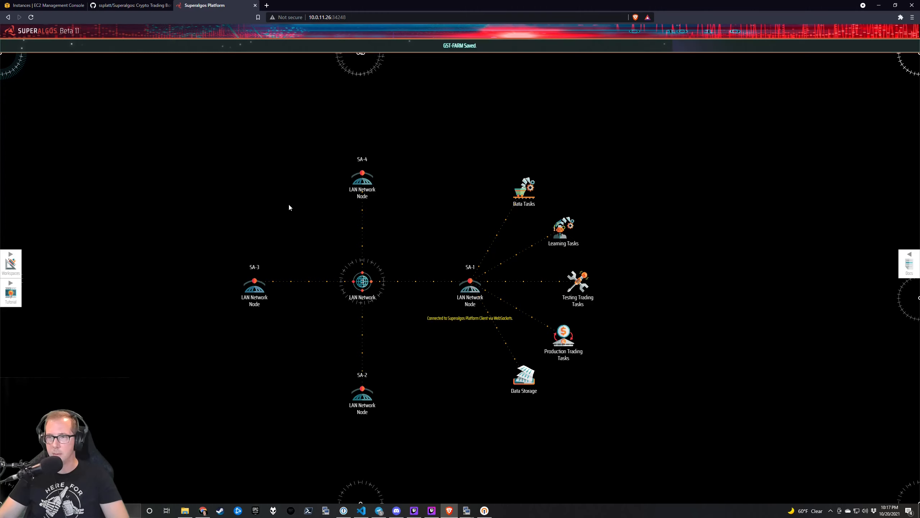
key(F5)
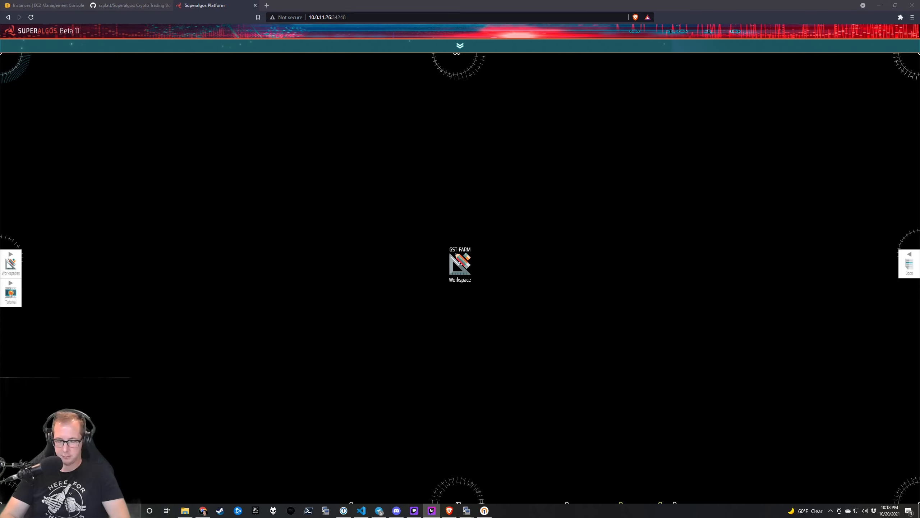
Jump to the LAN Network hierarchy and expand SA-4's child task nodes.
click(402, 302)
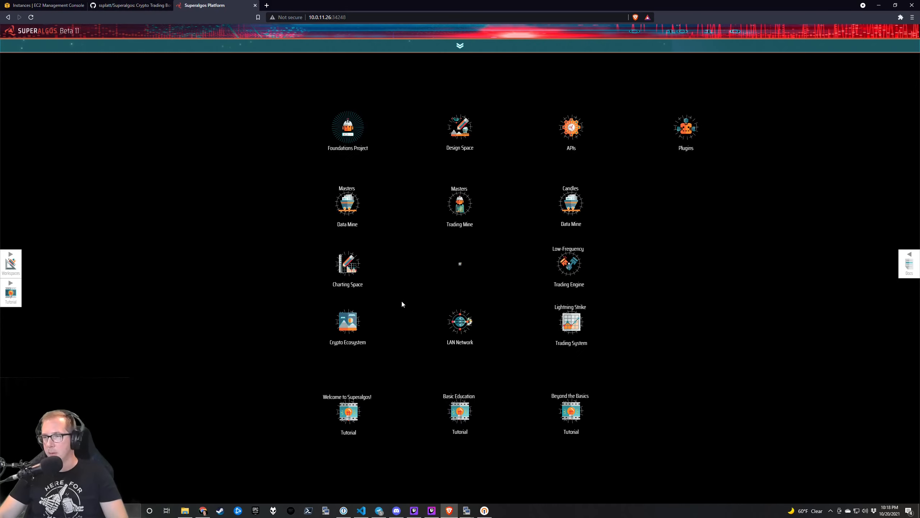
click(466, 320)
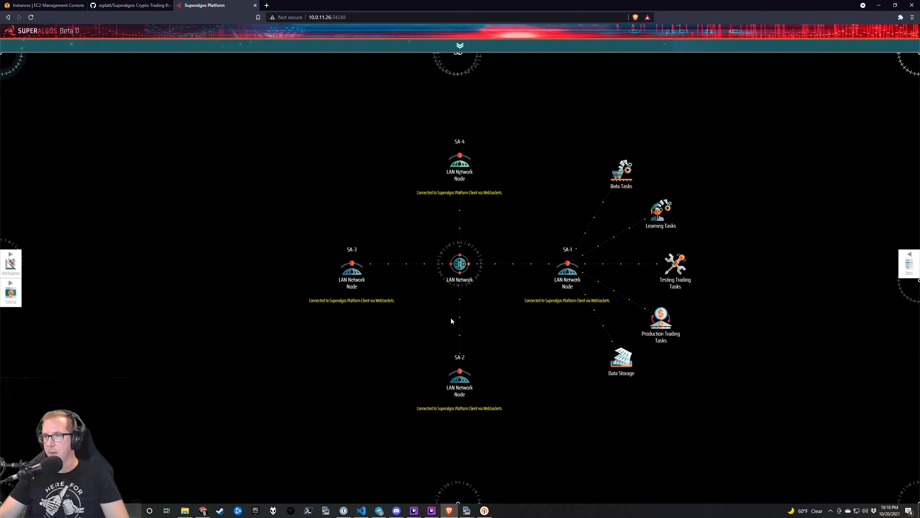
mouse_move(452, 374)
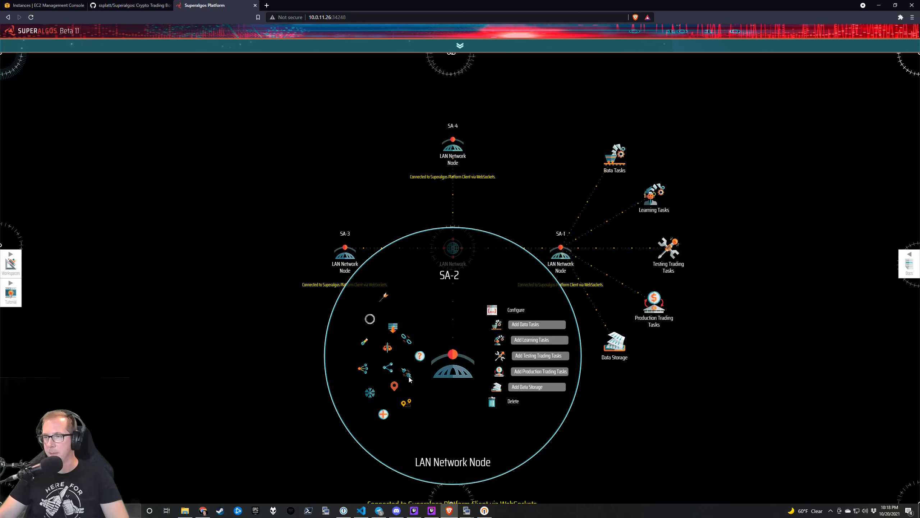
drag(291, 366, 252, 299)
mouse_move(421, 304)
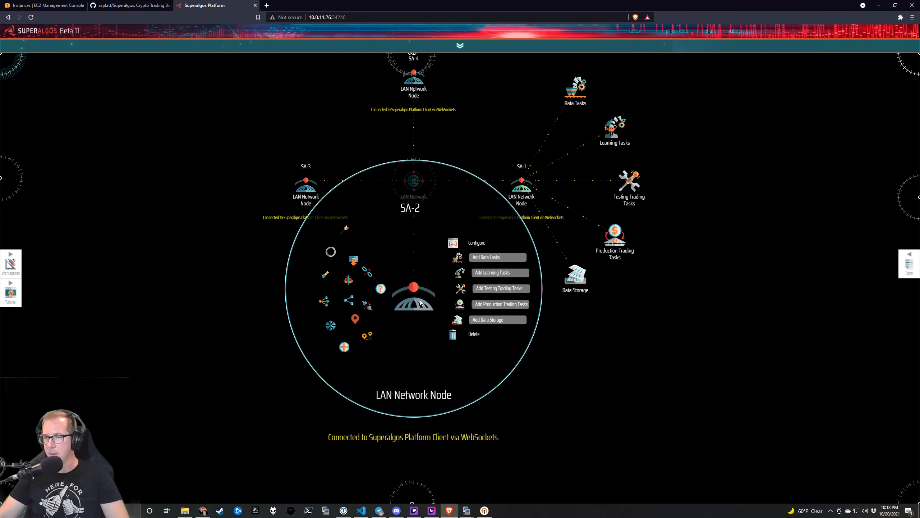
mouse_move(297, 189)
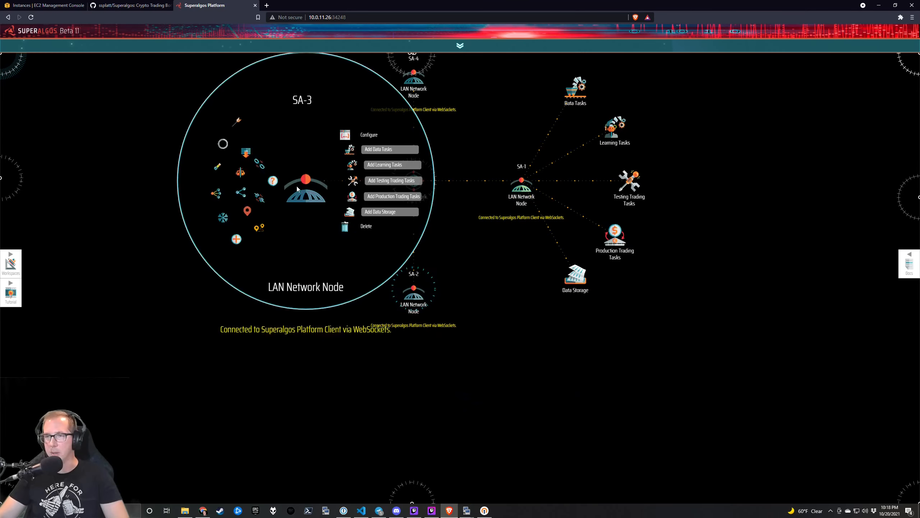
drag(415, 90, 332, 199)
mouse_move(333, 199)
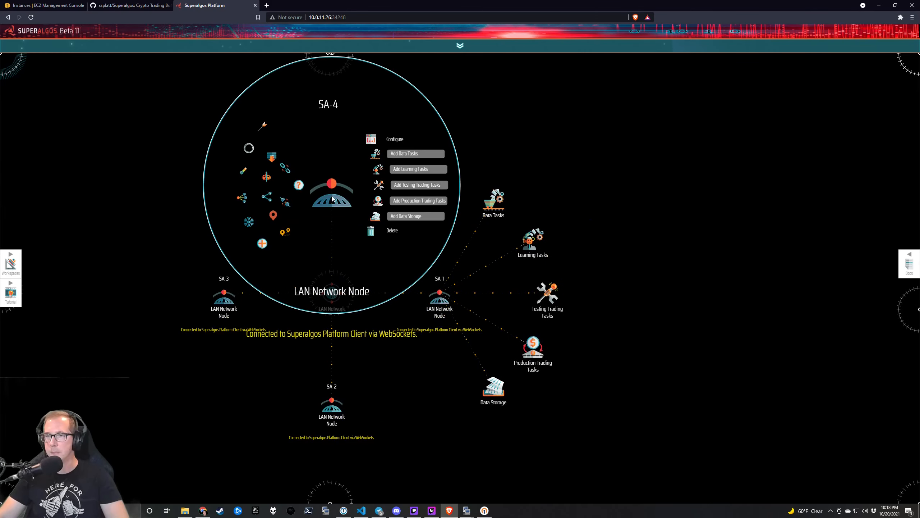
drag(150, 228, 185, 222)
mouse_move(360, 178)
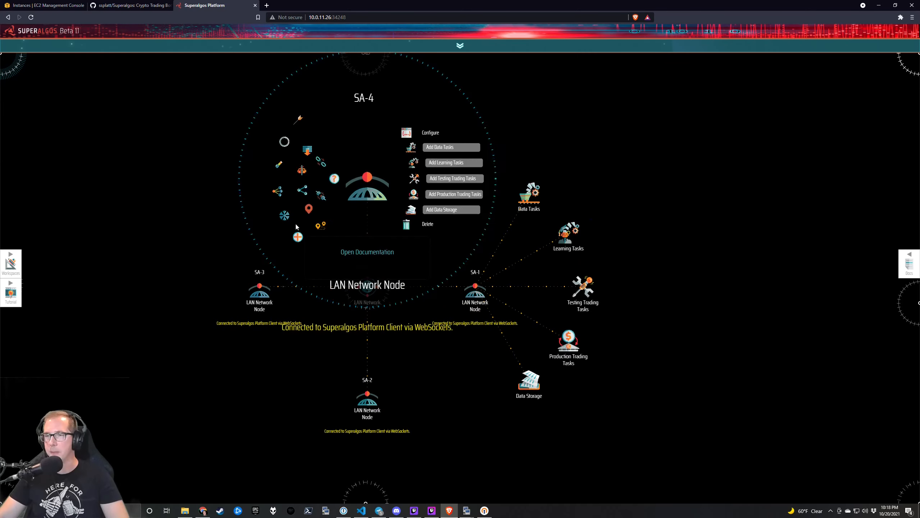
click(294, 239)
Pin SA-4's Data Tasks node and move it down and to the left.
mouse_move(247, 256)
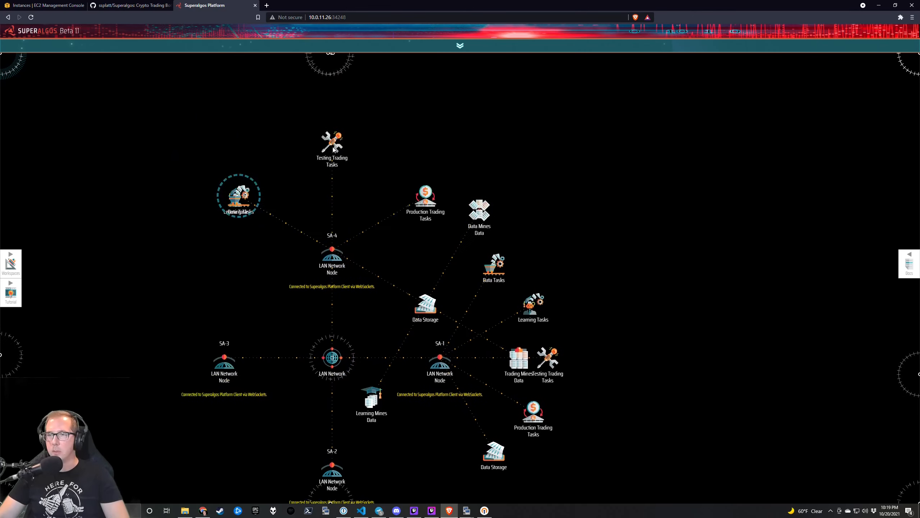
mouse_move(330, 143)
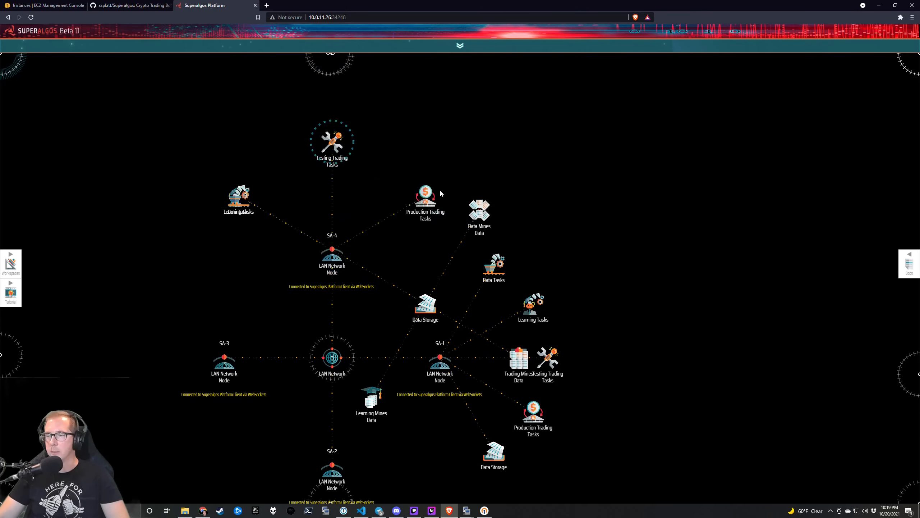
mouse_move(257, 189)
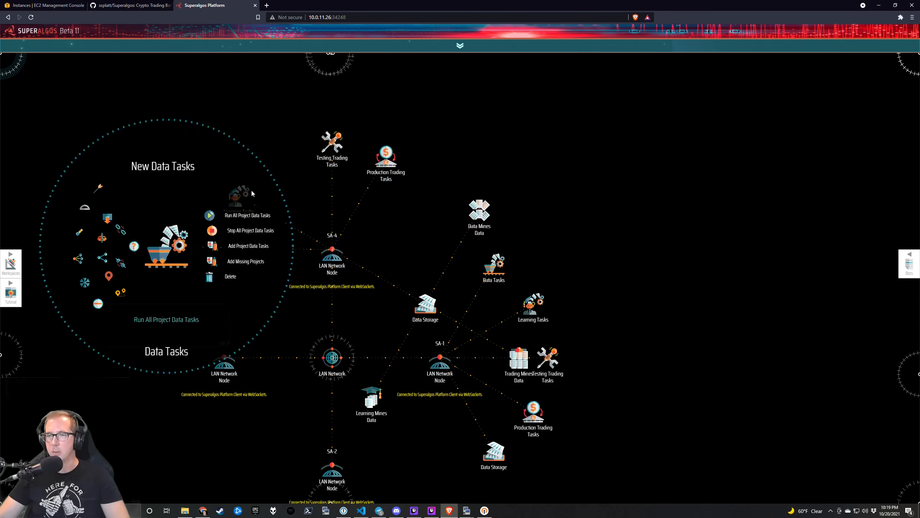
click(171, 136)
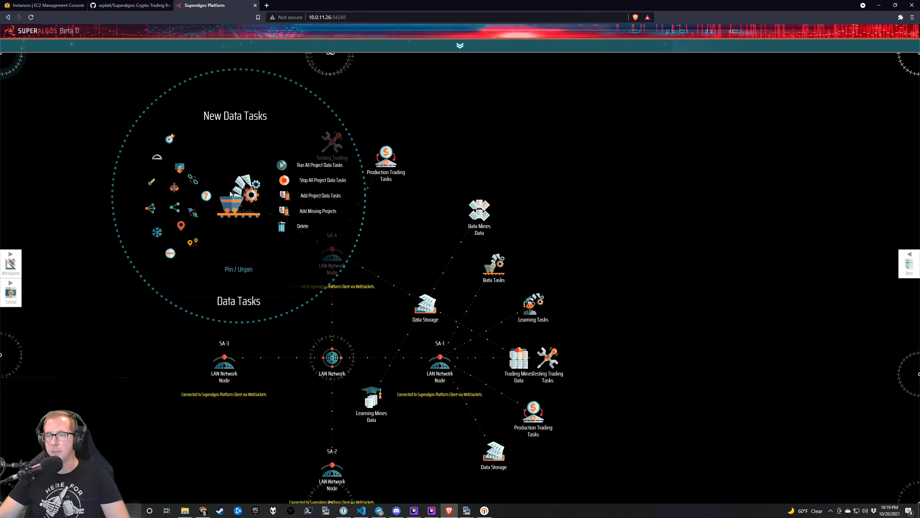
drag(229, 192, 216, 192)
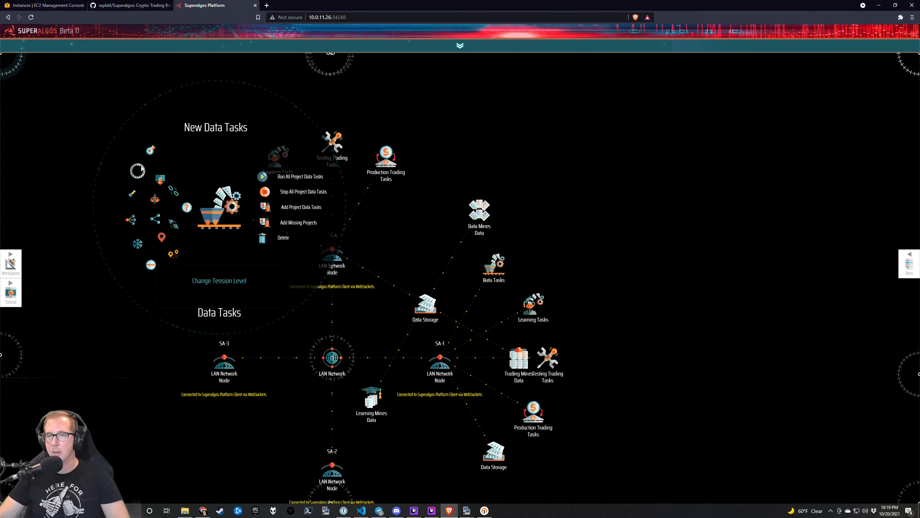
Expand the SA-3 node to reveal its tasks and Data Storage children.
drag(169, 273, 164, 172)
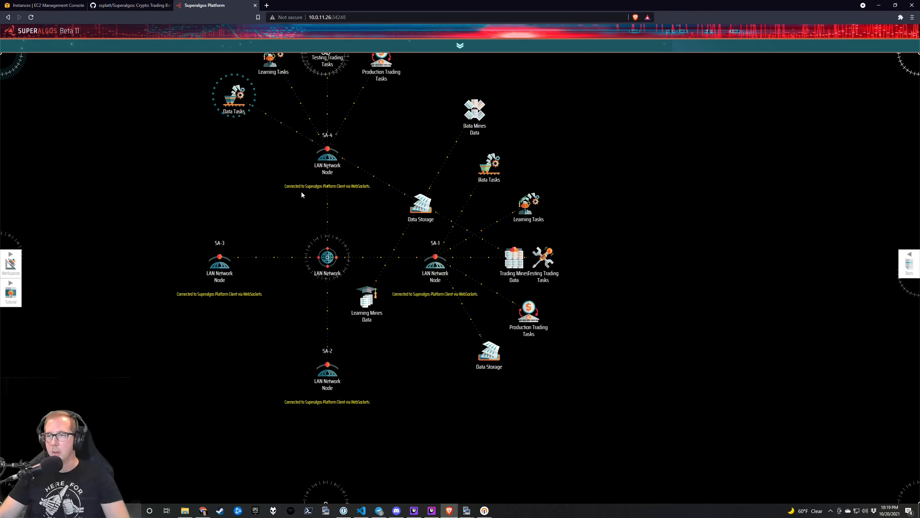
mouse_move(354, 171)
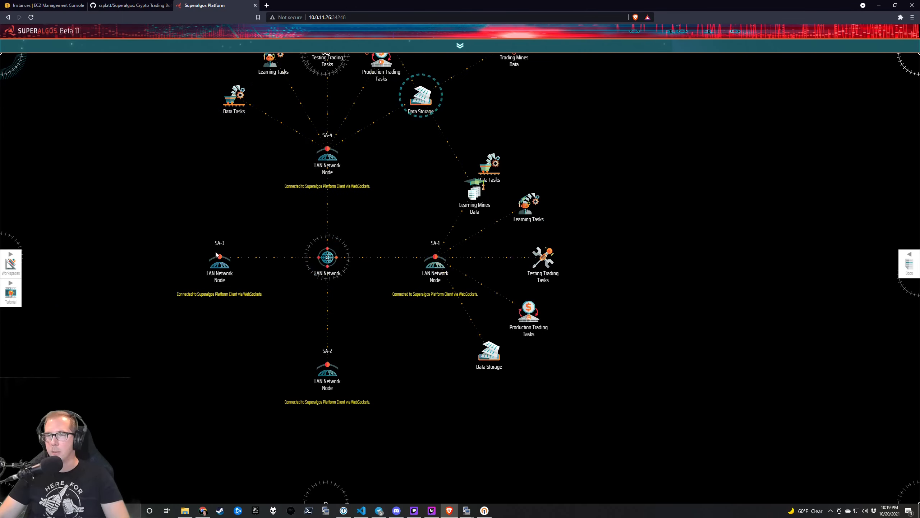
mouse_move(220, 261)
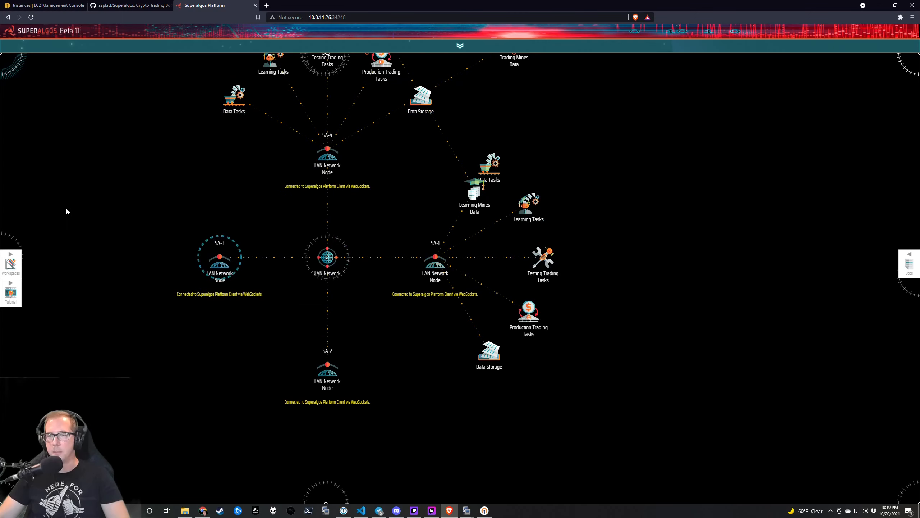
click(149, 316)
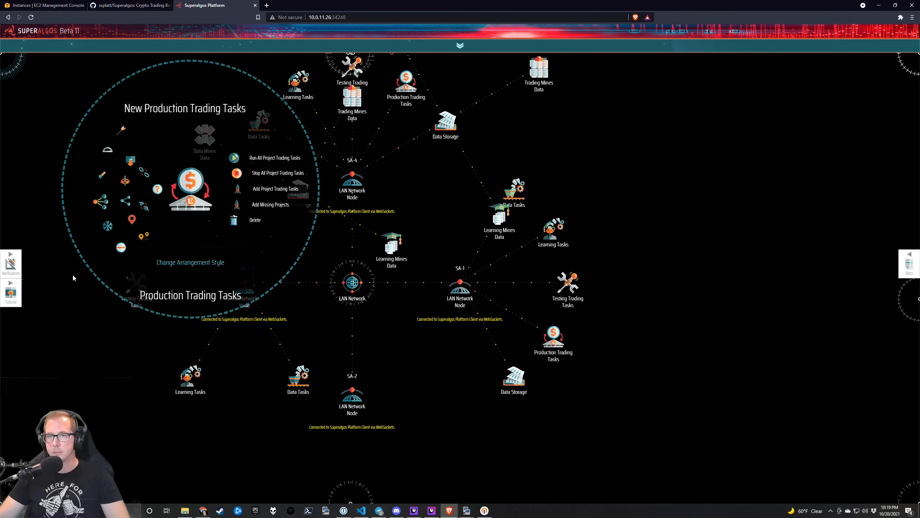
mouse_move(136, 286)
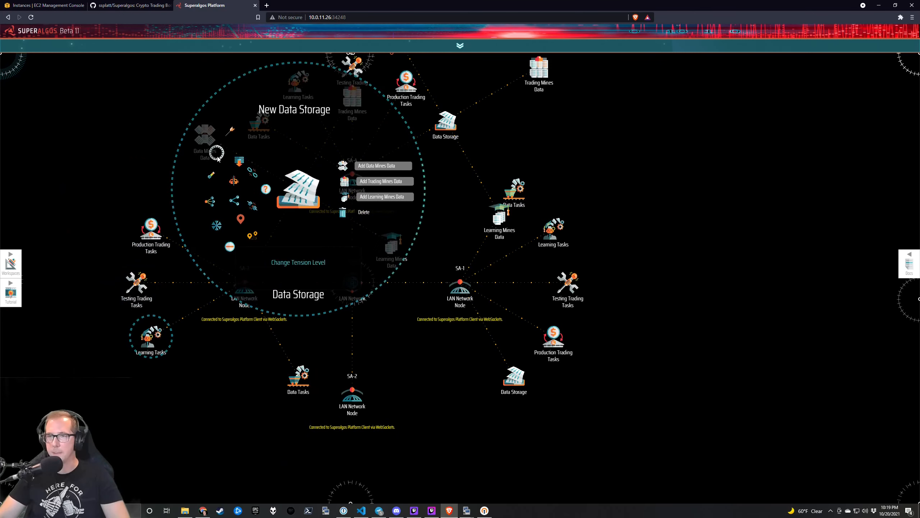
mouse_move(242, 377)
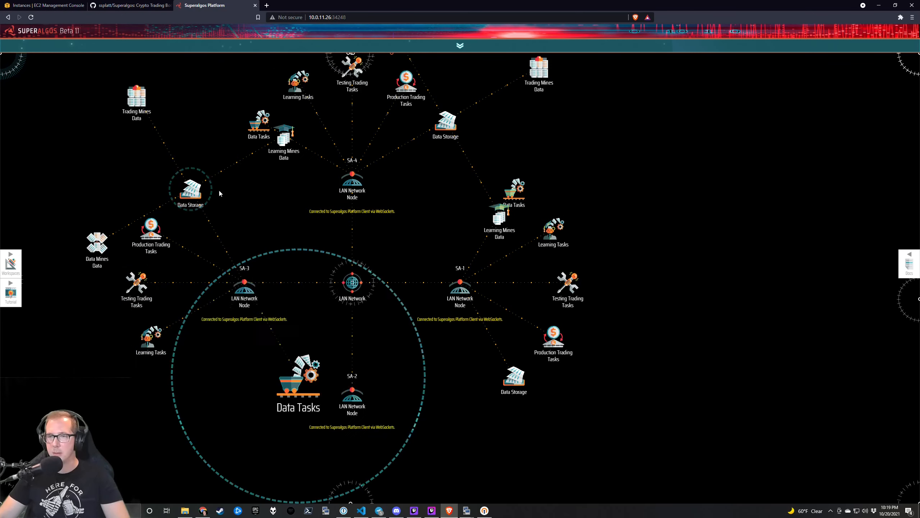
Expand the SA-2 node to show its child nodes.
drag(282, 274, 231, 159)
mouse_move(301, 282)
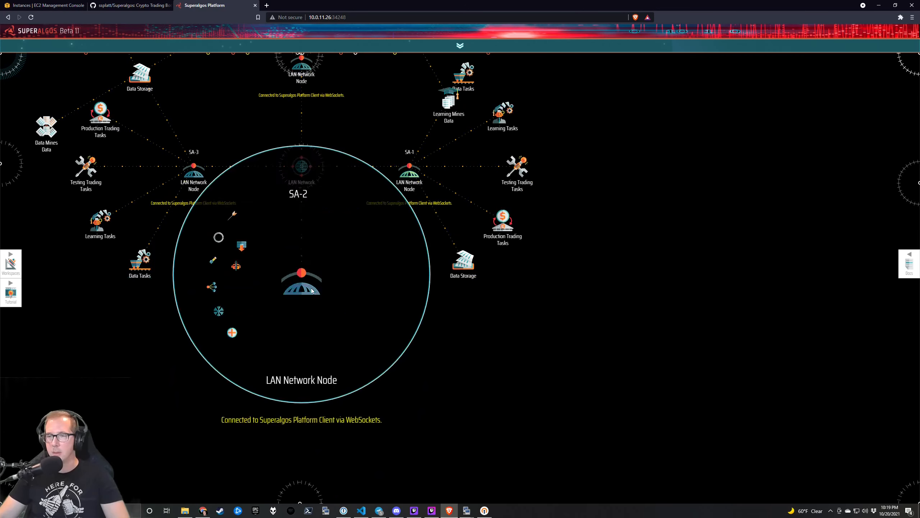
click(219, 239)
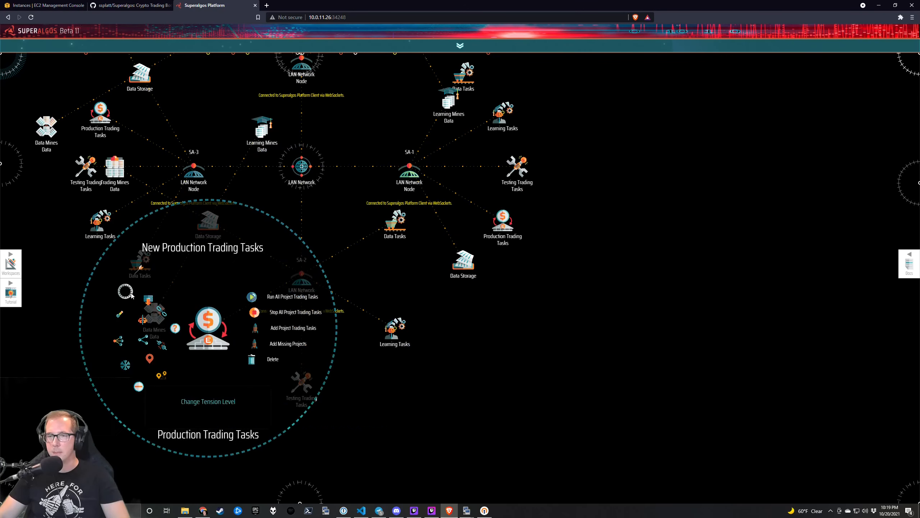
Spread out overlapping branches by rotating Learning Mines Data and moving Data Mines Data up.
mouse_move(317, 389)
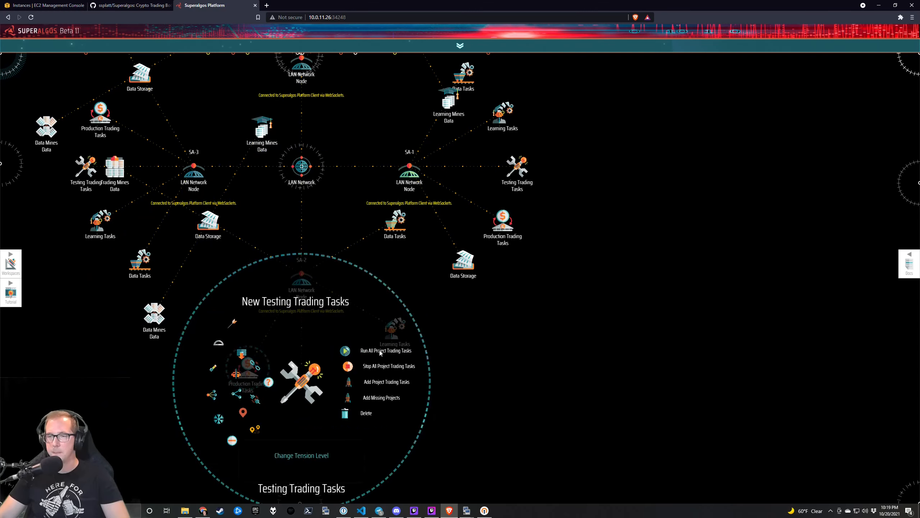
mouse_move(395, 330)
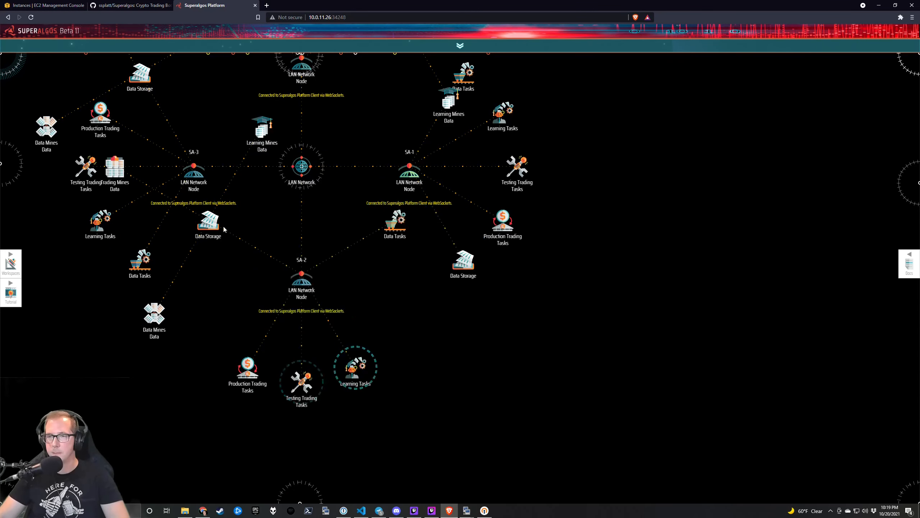
mouse_move(210, 223)
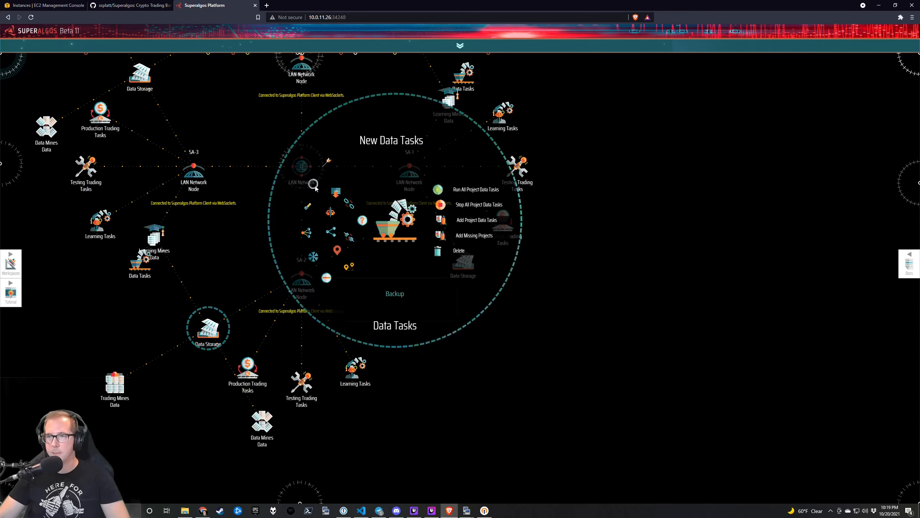
mouse_move(214, 326)
mouse_move(154, 238)
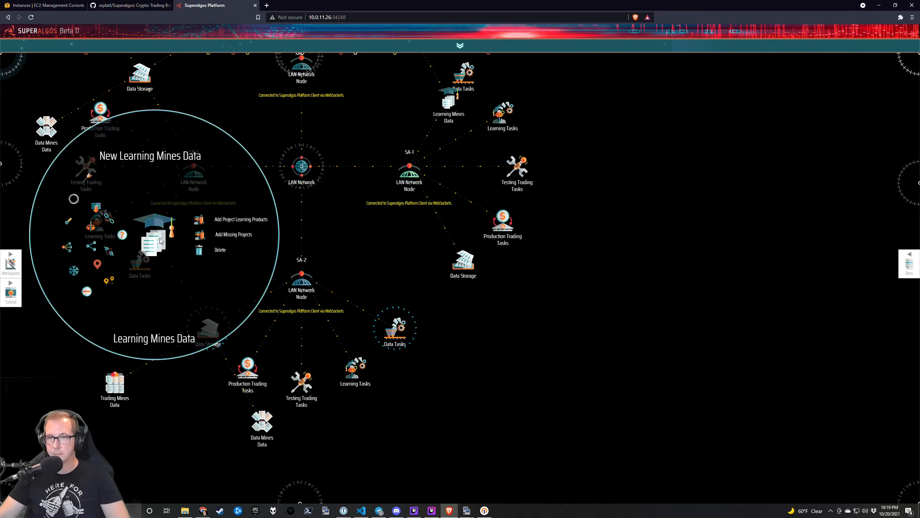
click(74, 198)
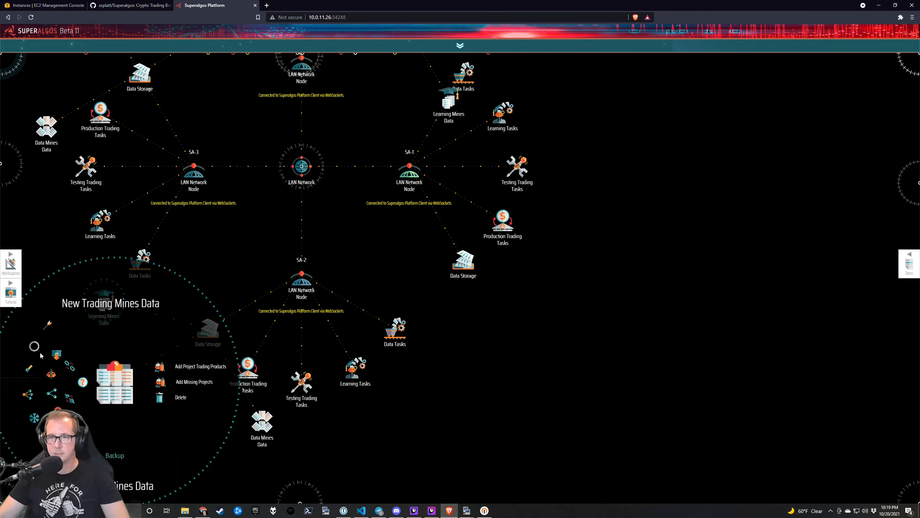
mouse_move(252, 448)
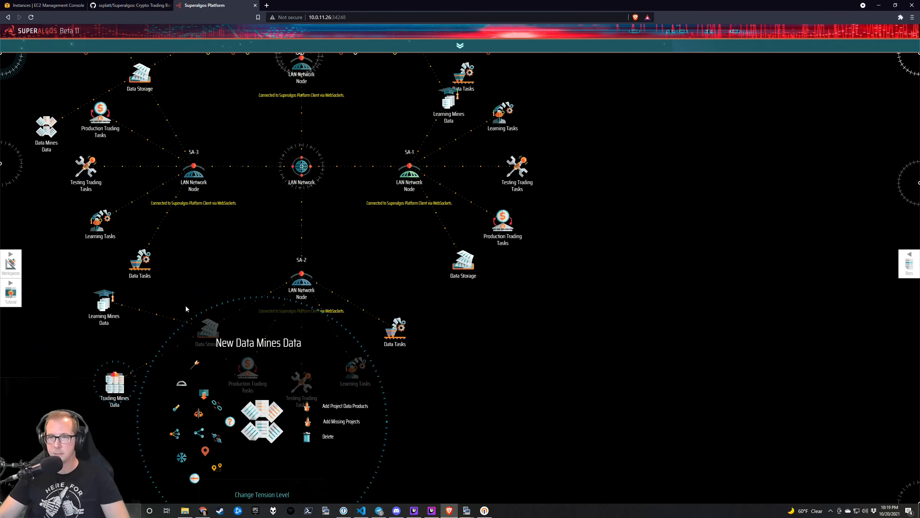
drag(108, 145, 188, 318)
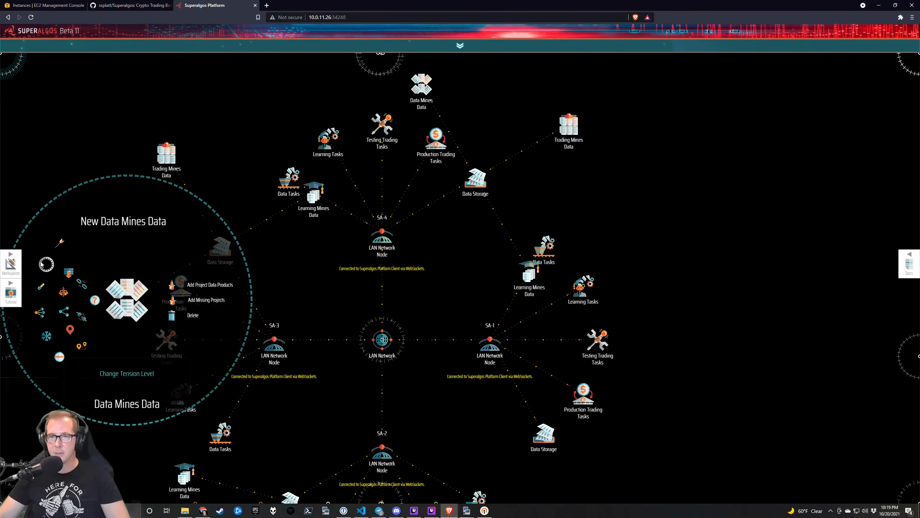
drag(127, 300, 116, 219)
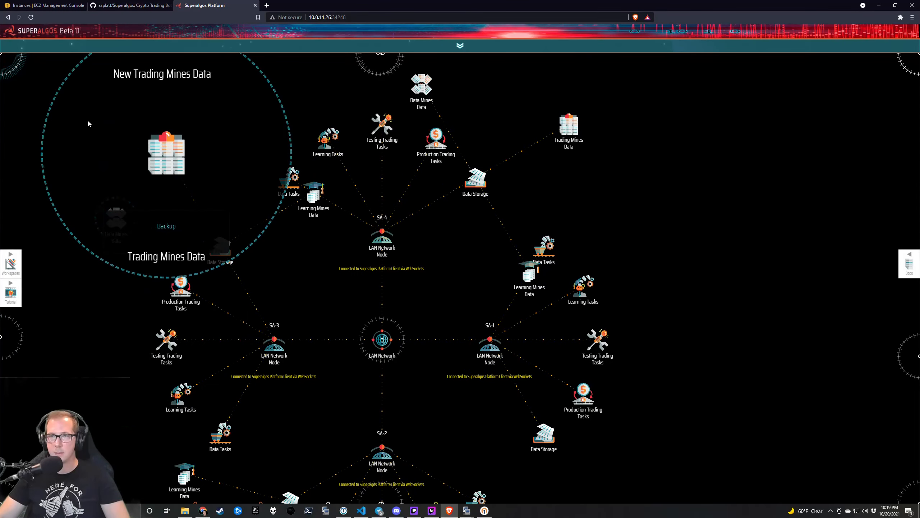
mouse_move(314, 198)
click(232, 157)
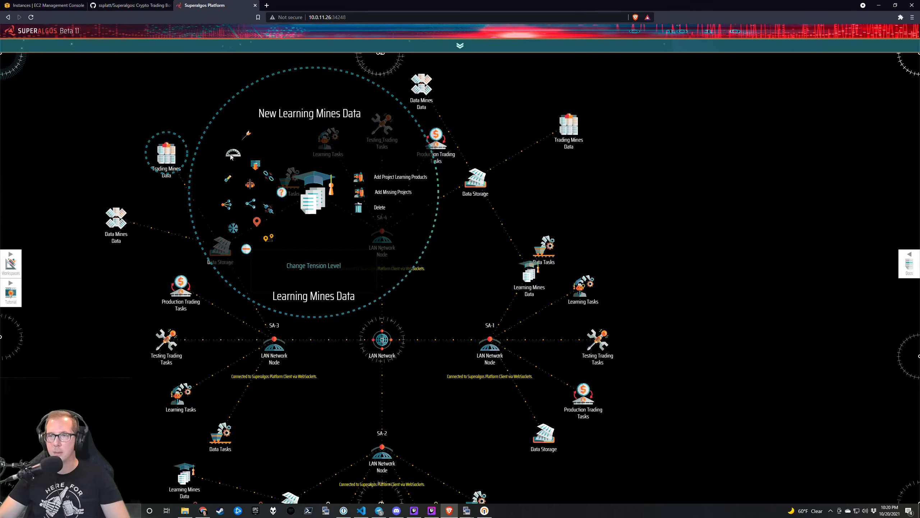
Pan the map over SA-4's mines data nodes and recentre it on the LAN Network.
drag(473, 99, 456, 189)
mouse_move(457, 189)
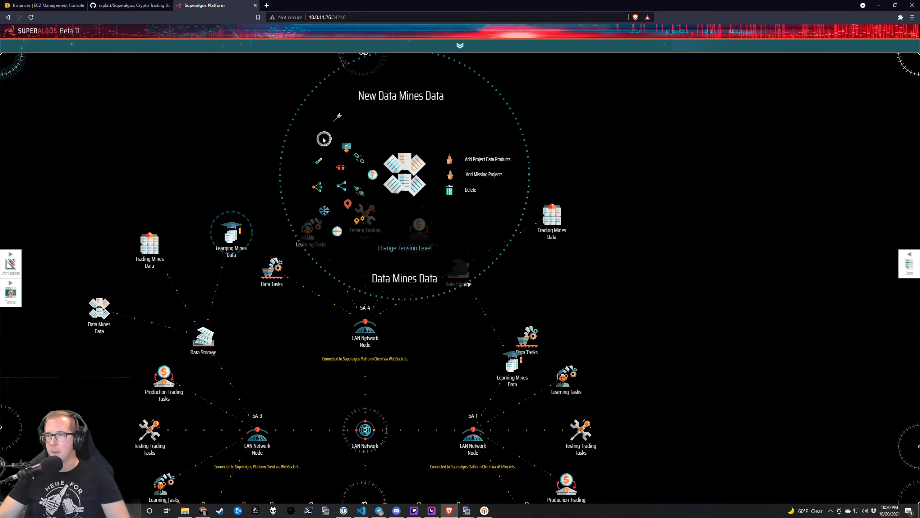
mouse_move(588, 232)
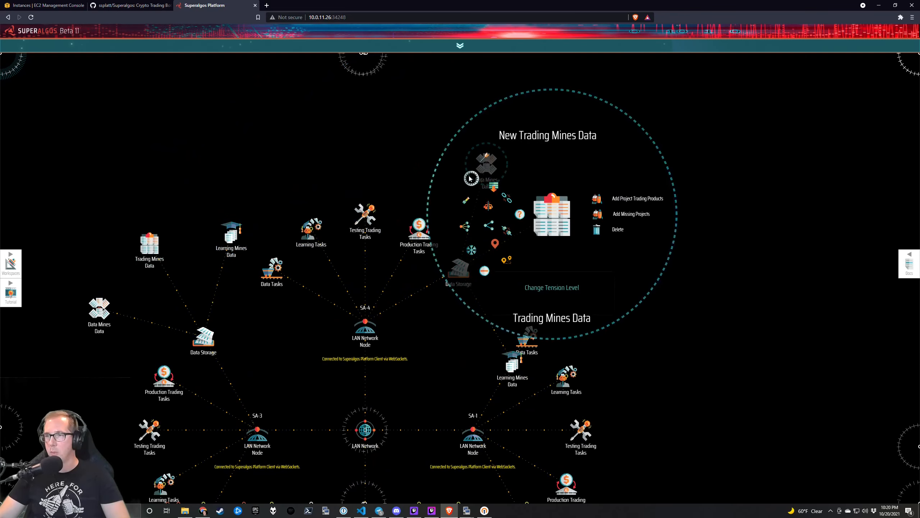
mouse_move(484, 363)
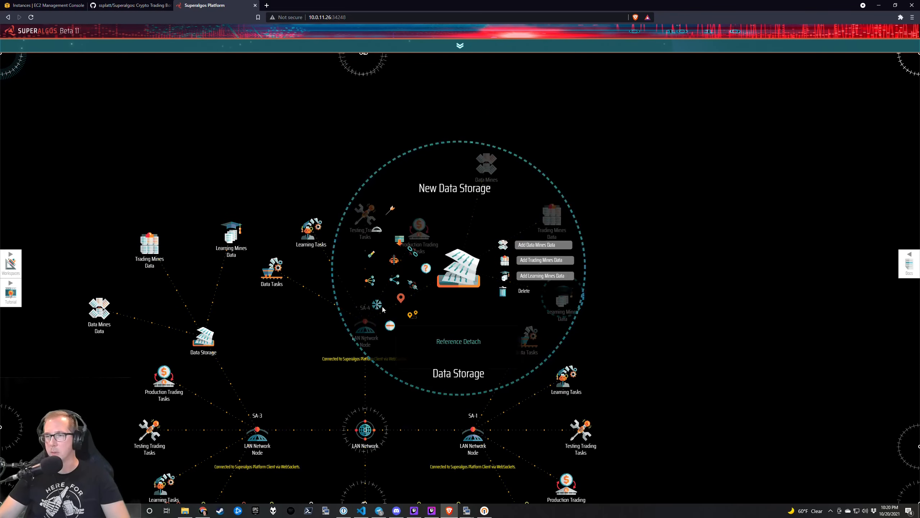
mouse_move(375, 333)
drag(245, 364, 271, 330)
drag(457, 376, 411, 220)
drag(387, 250, 460, 251)
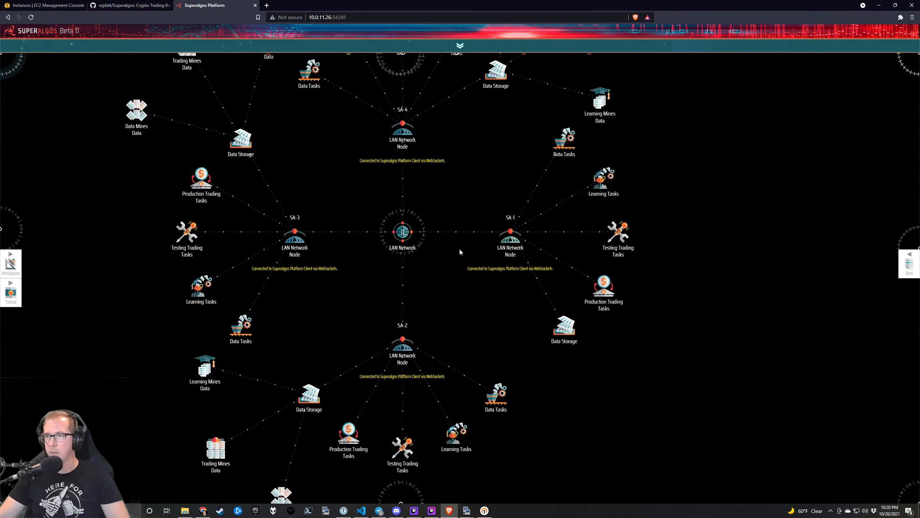
Rename the Binance exchange node under Crypto Ecosystem to BinanceUS.
scroll(360, 286, down, 2)
scroll(349, 322, up, 2)
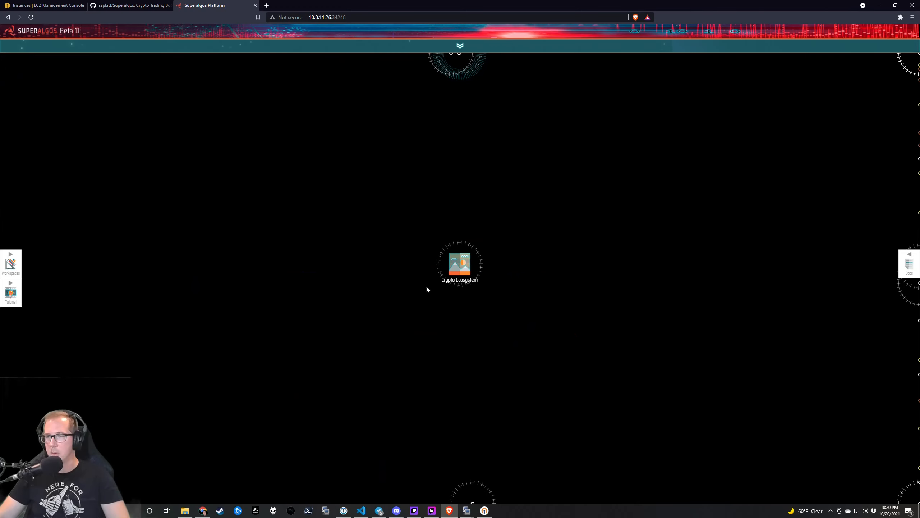
click(389, 322)
drag(546, 328, 404, 339)
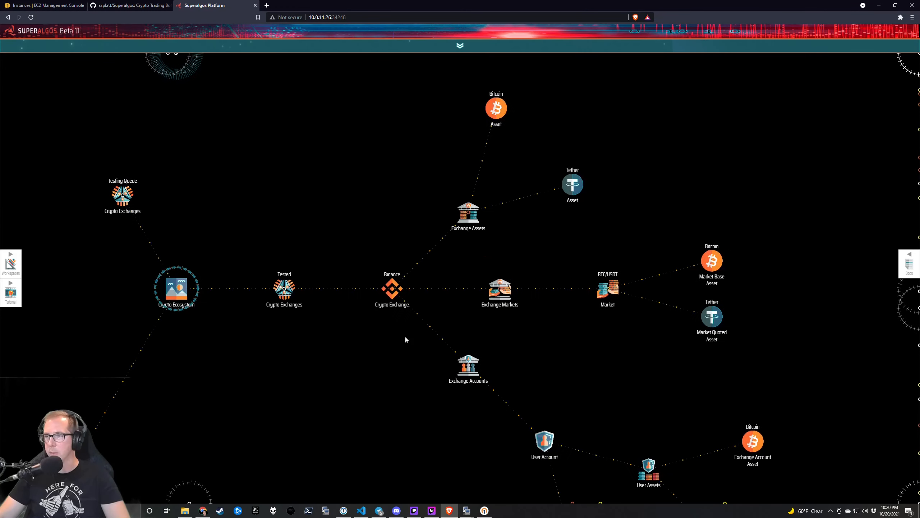
mouse_move(393, 290)
click(400, 210)
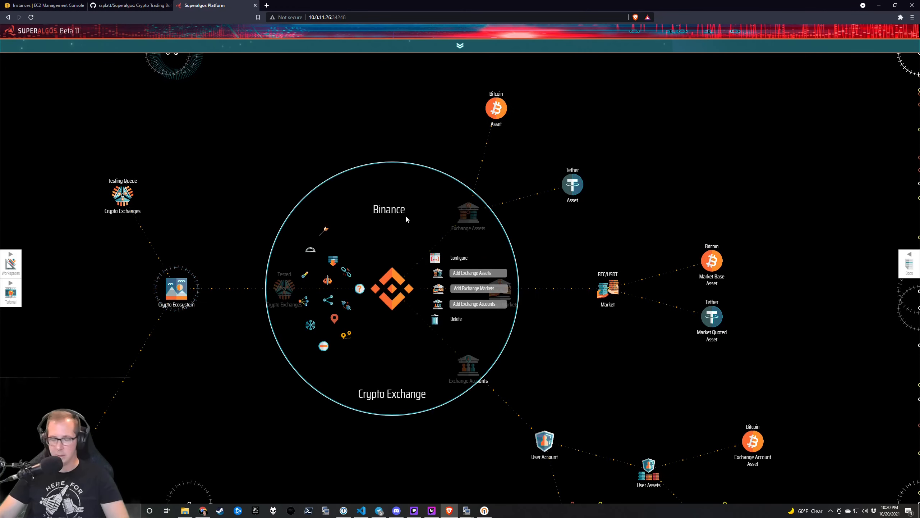
text(US)
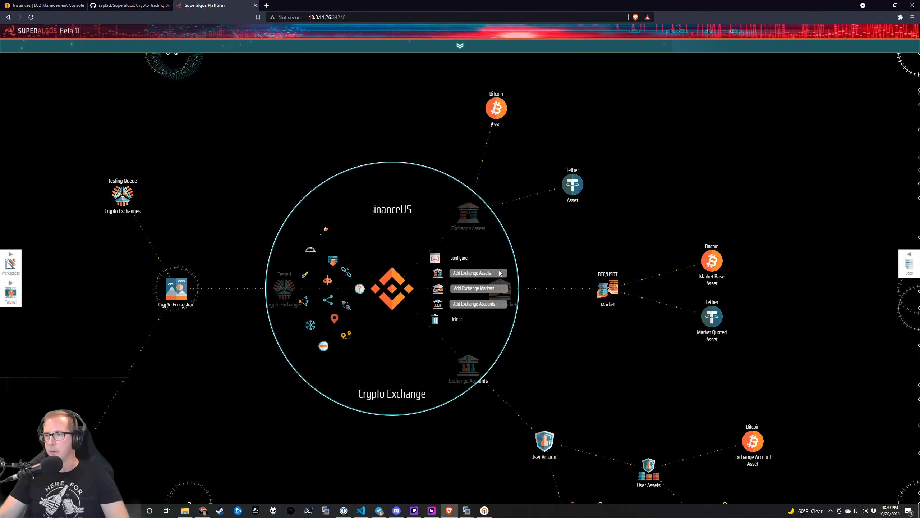
click(435, 257)
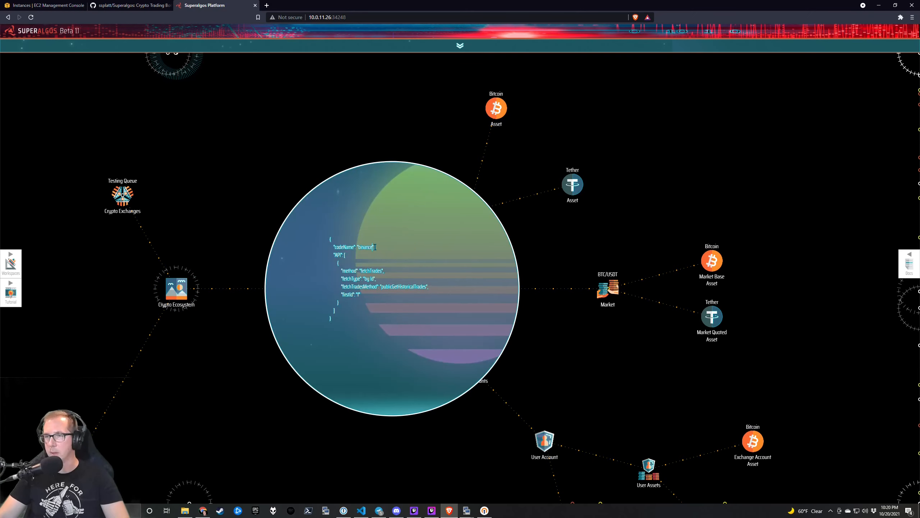
click(564, 265)
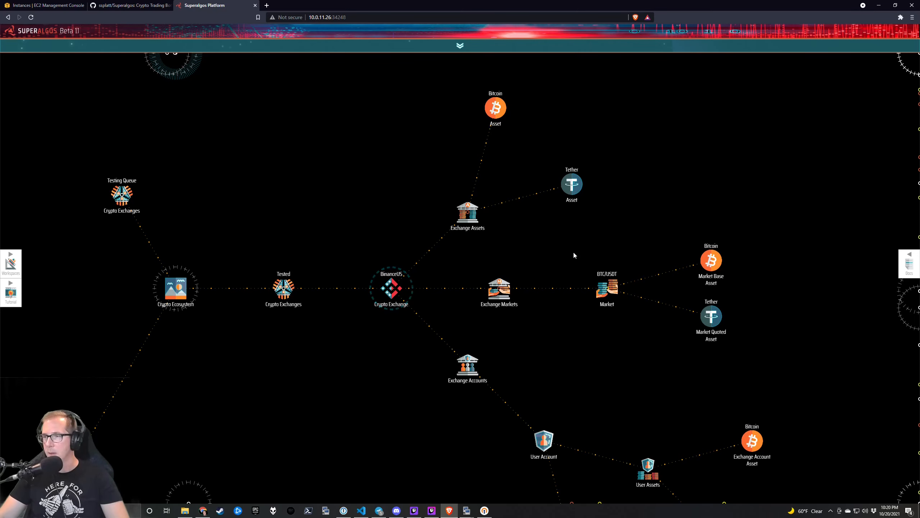
Change the Exchange Assets quoted asset from EUR to USDT and add all missing assets.
drag(508, 241, 520, 294)
mouse_move(479, 266)
click(522, 244)
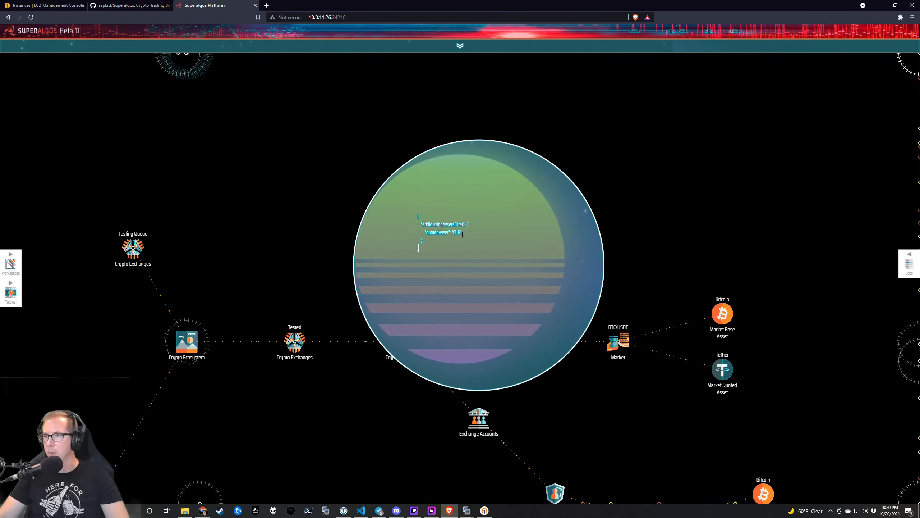
double_click(455, 232)
text(USDT)
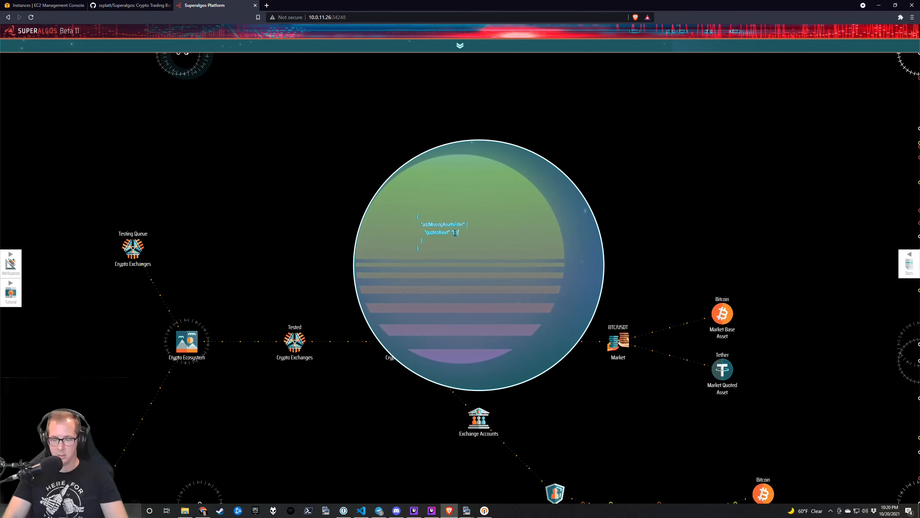
mouse_move(478, 266)
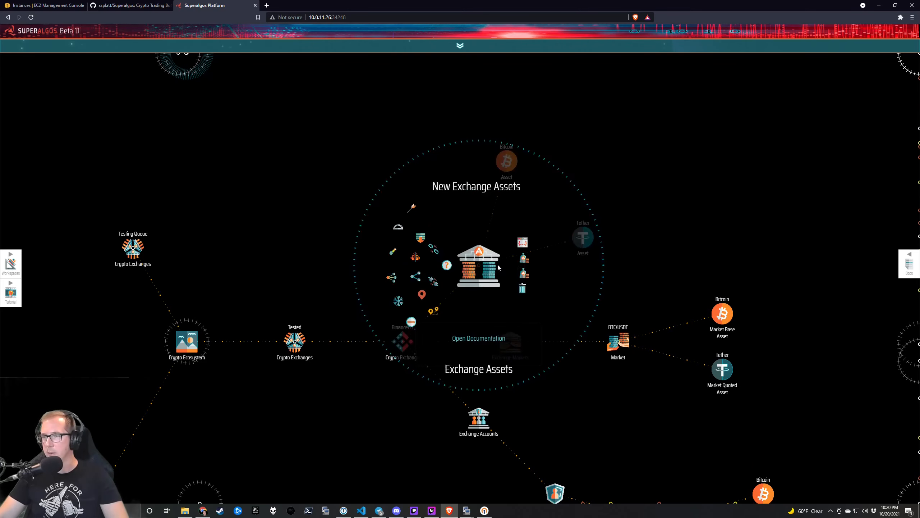
click(523, 274)
click(526, 274)
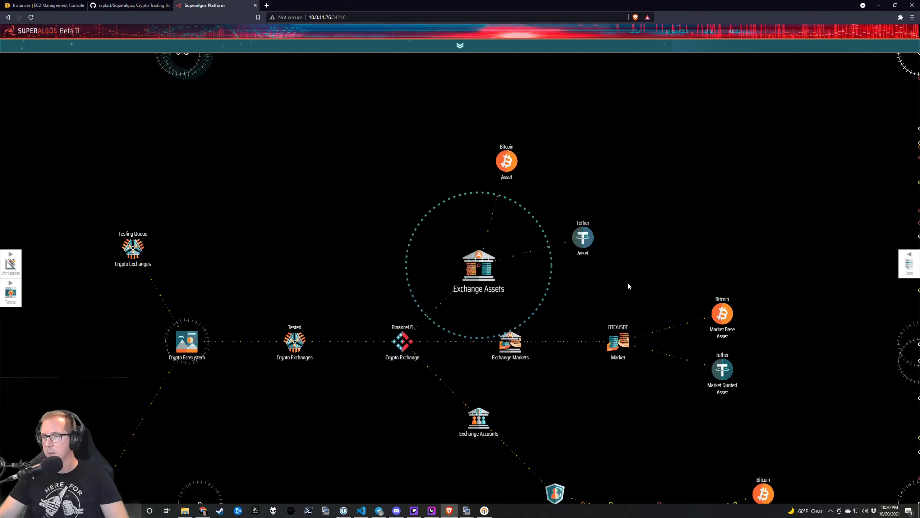
Fold away the fan of BinanceUS asset nodes.
scroll(638, 301, down, 2)
mouse_move(623, 289)
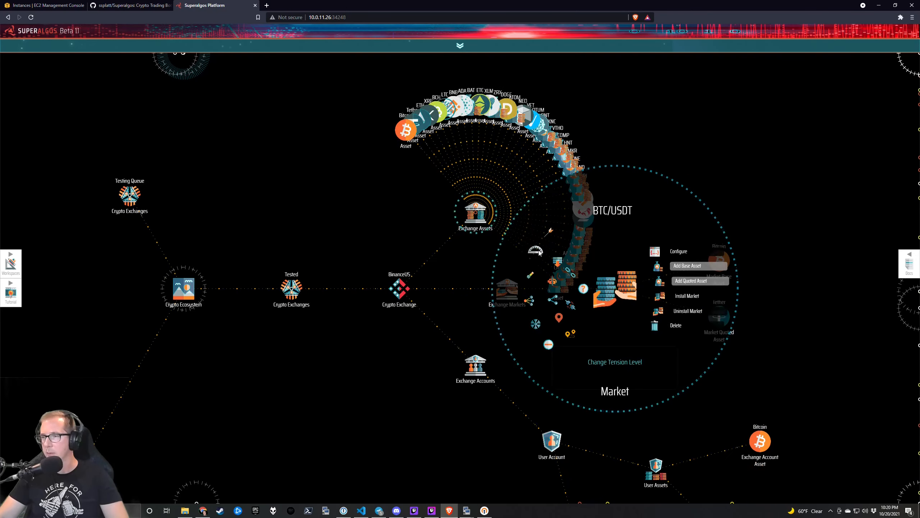
mouse_move(475, 214)
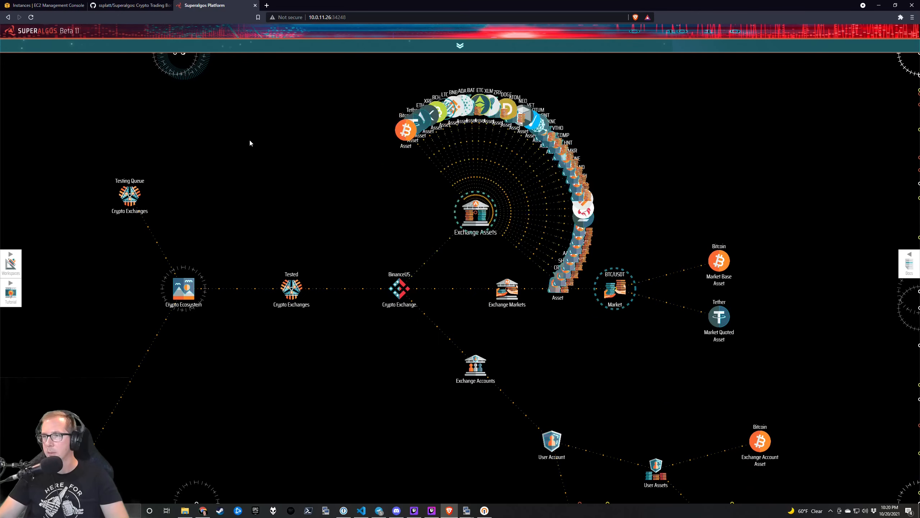
click(408, 269)
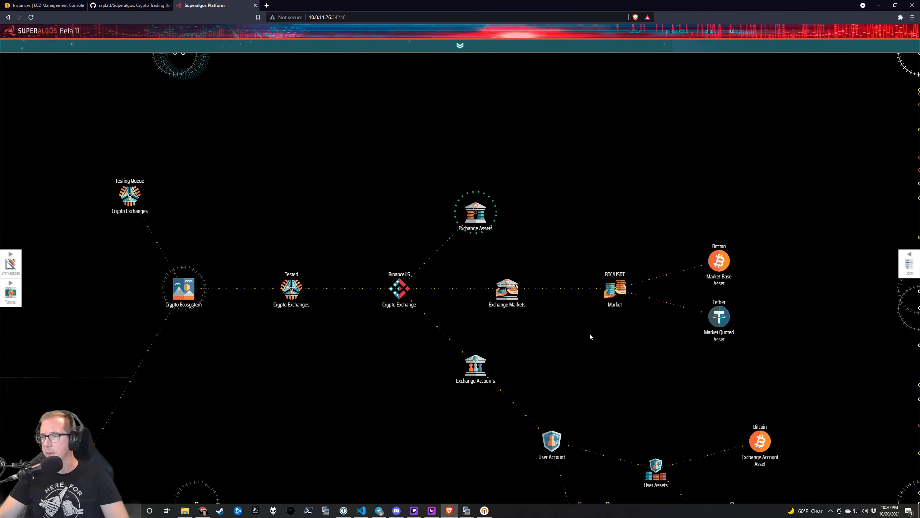
Add all missing BinanceUS markets under Exchange Markets and return to the LAN Network map.
drag(558, 312, 559, 337)
mouse_move(558, 337)
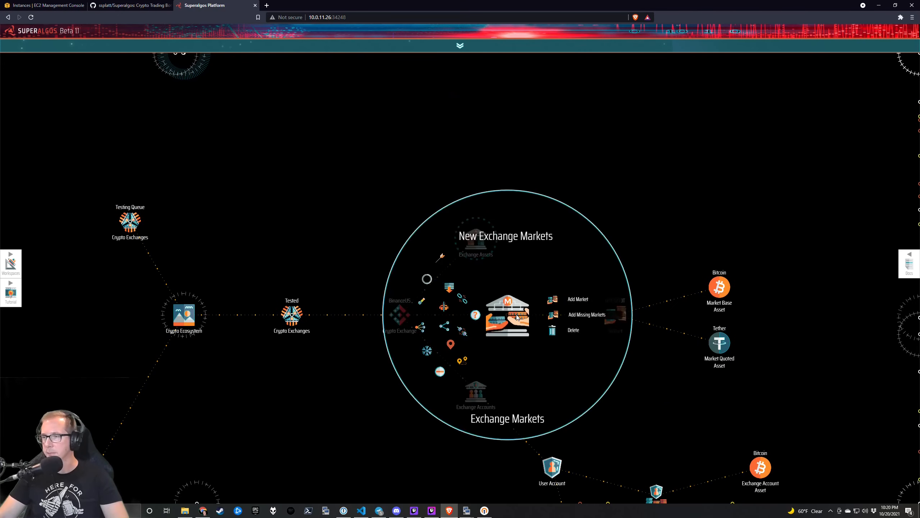
click(567, 315)
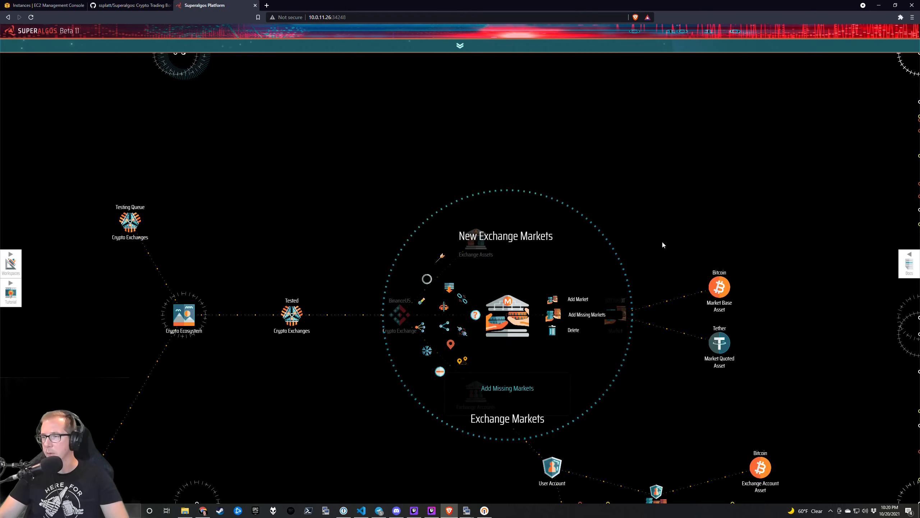
mouse_move(507, 316)
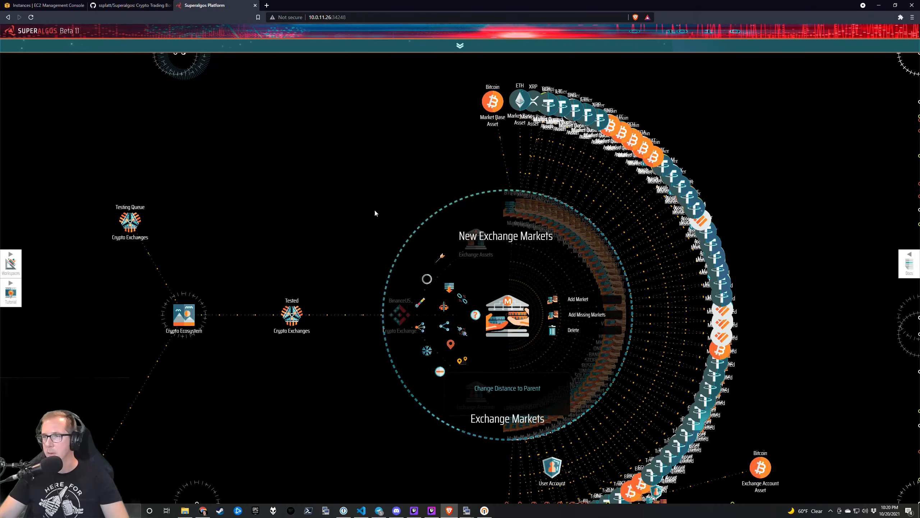
drag(575, 169, 376, 288)
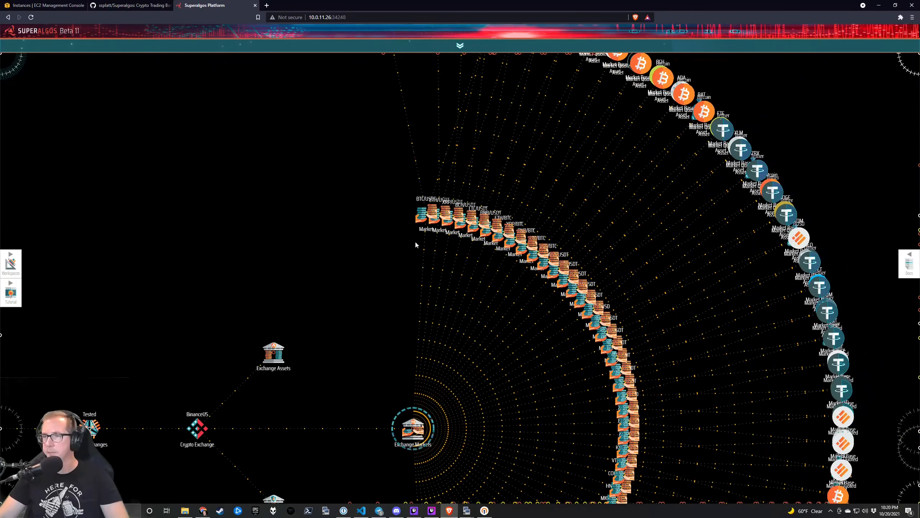
mouse_move(412, 227)
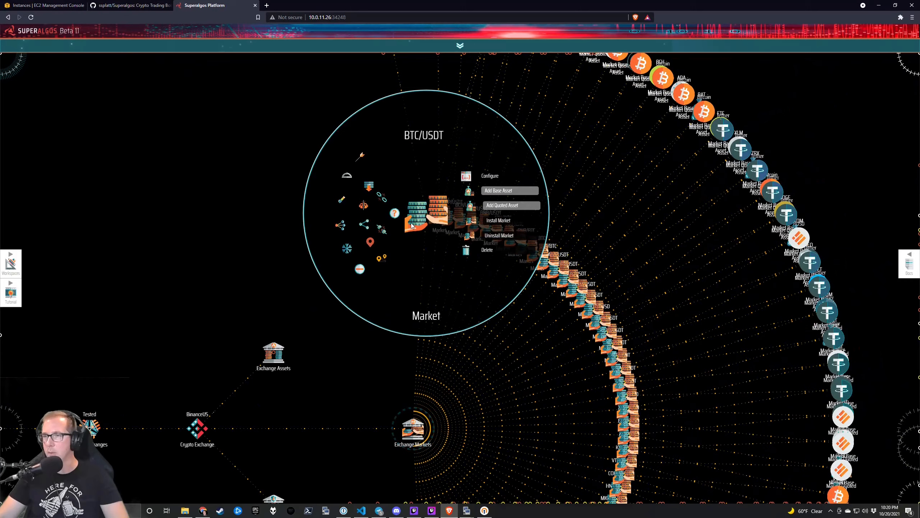
scroll(526, 372, down, 1)
scroll(470, 324, up, 1)
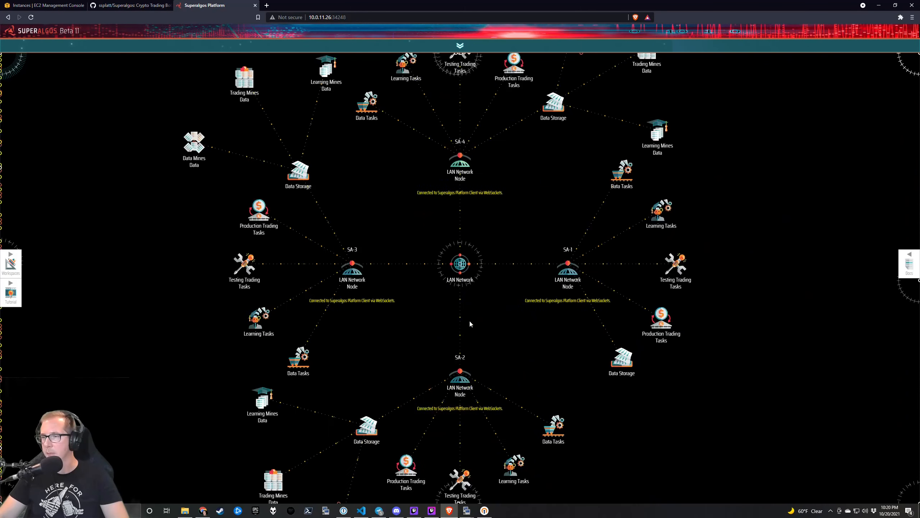
Expand SA-1's Testing Trading Tasks and follow its BinanceUS BTC/USDT task chain.
mouse_move(676, 268)
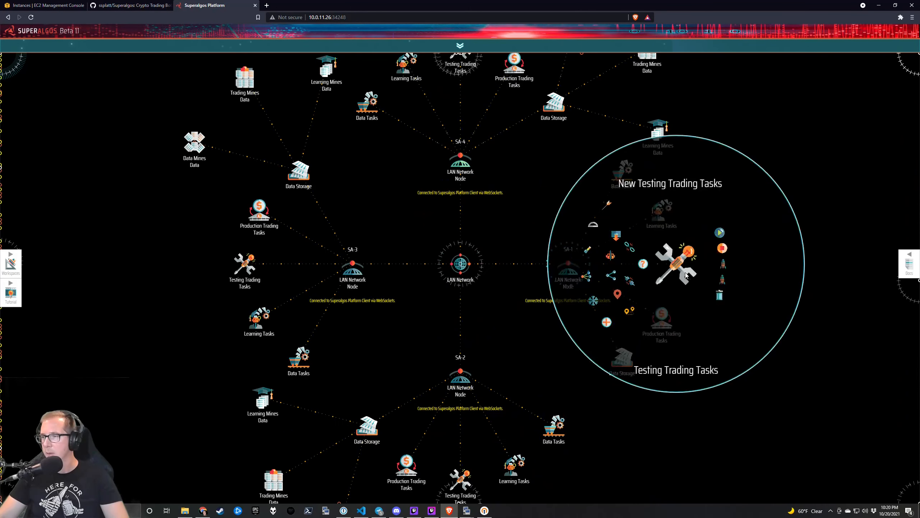
click(606, 323)
drag(906, 368, 442, 366)
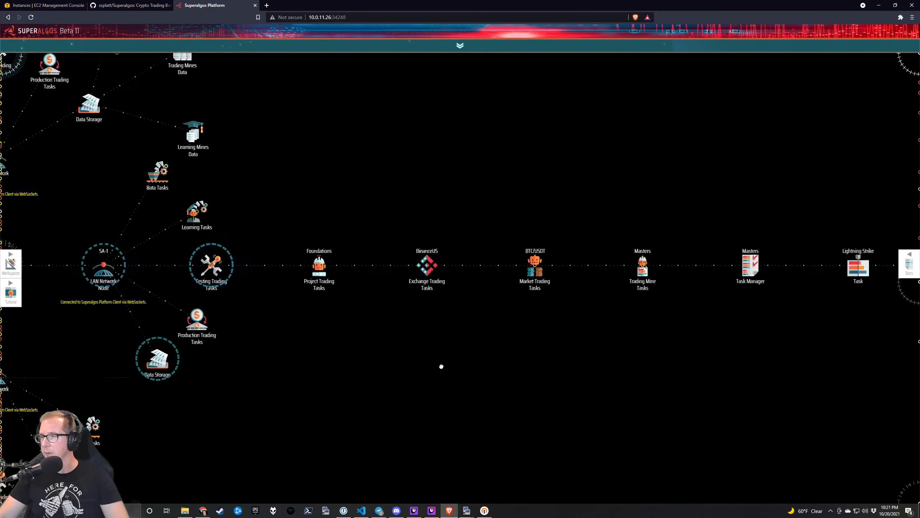
scroll(441, 366, down, 1)
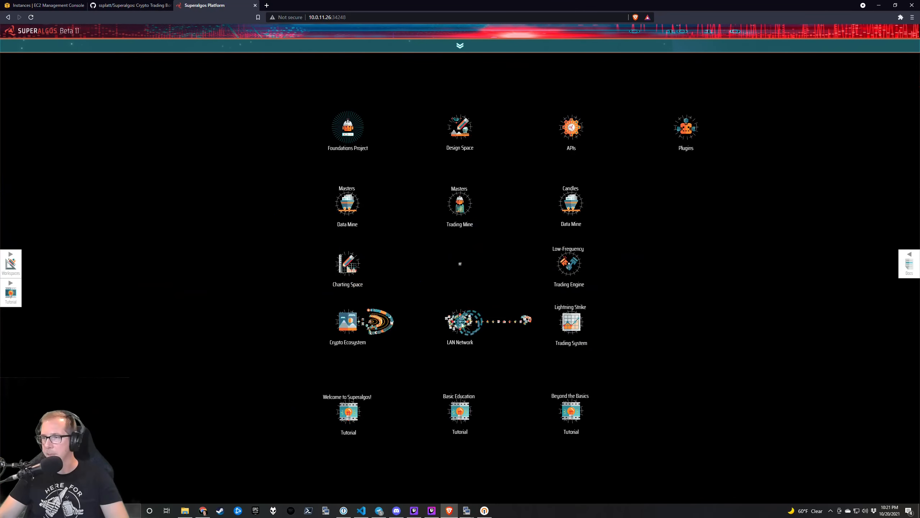
scroll(512, 330, up, 1)
drag(440, 278, 507, 351)
scroll(507, 351, down, 1)
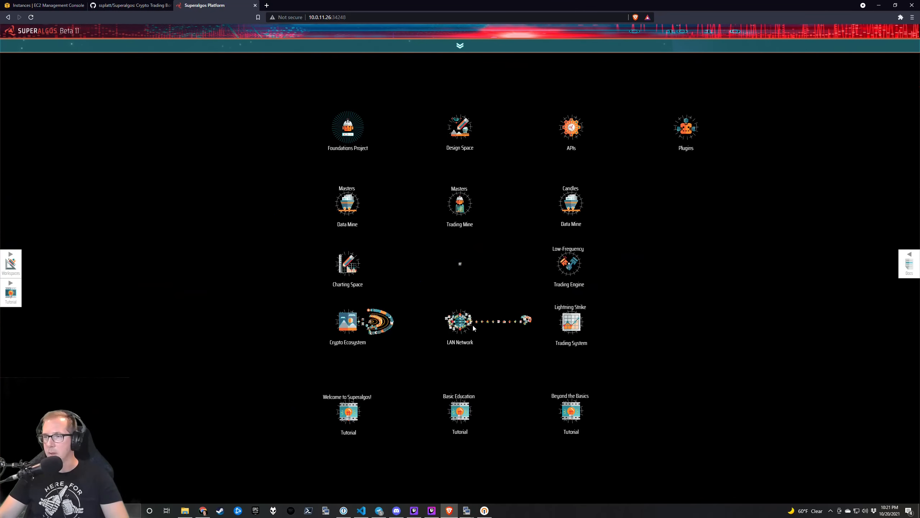
scroll(473, 329, up, 1)
drag(532, 321, 487, 359)
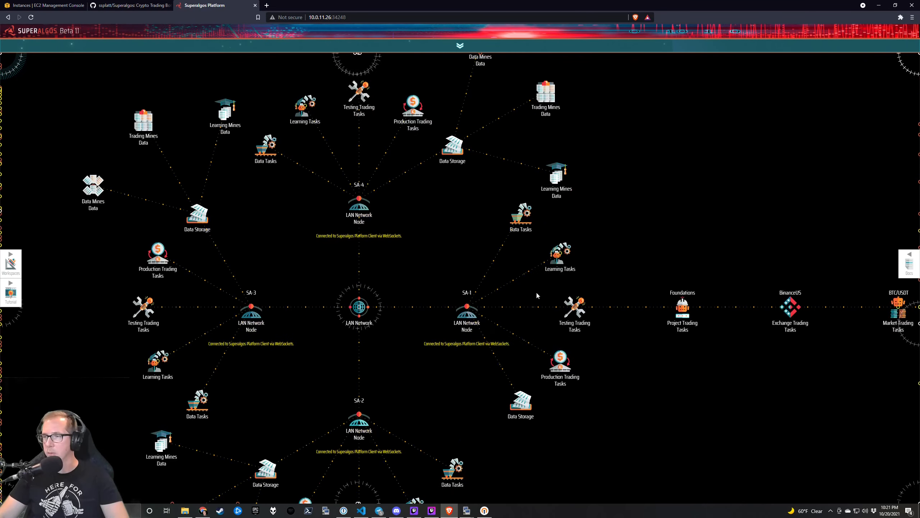
drag(649, 252, 393, 239)
Pan the LAN Network map back until SA-2 is in view.
drag(133, 265, 432, 238)
drag(238, 261, 442, 230)
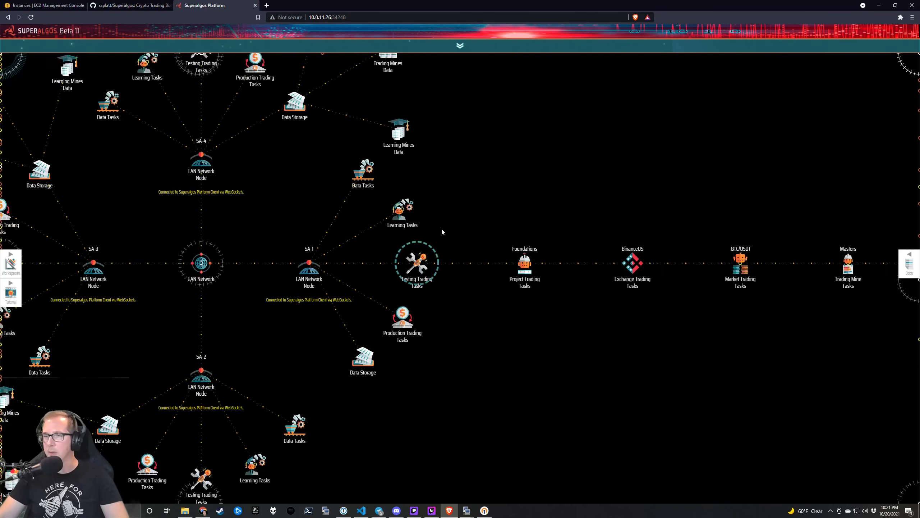
drag(271, 248, 386, 208)
drag(339, 309, 359, 177)
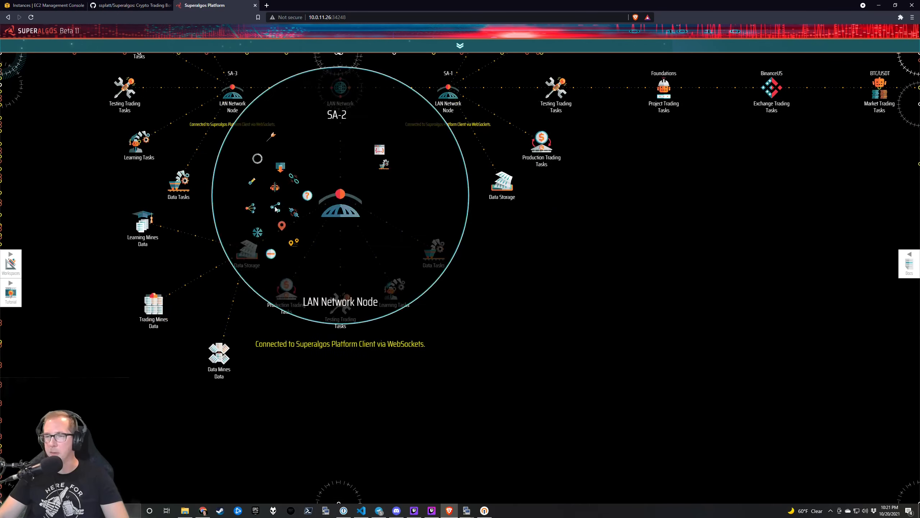
mouse_move(247, 250)
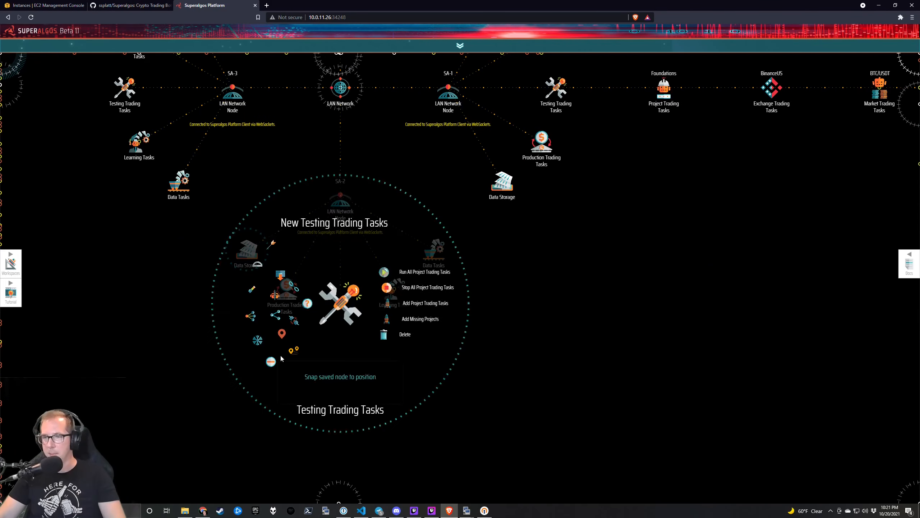
Fold up SA-3's Data Tasks and bring the BinanceUS market fan back into view.
drag(164, 274, 480, 400)
mouse_move(554, 341)
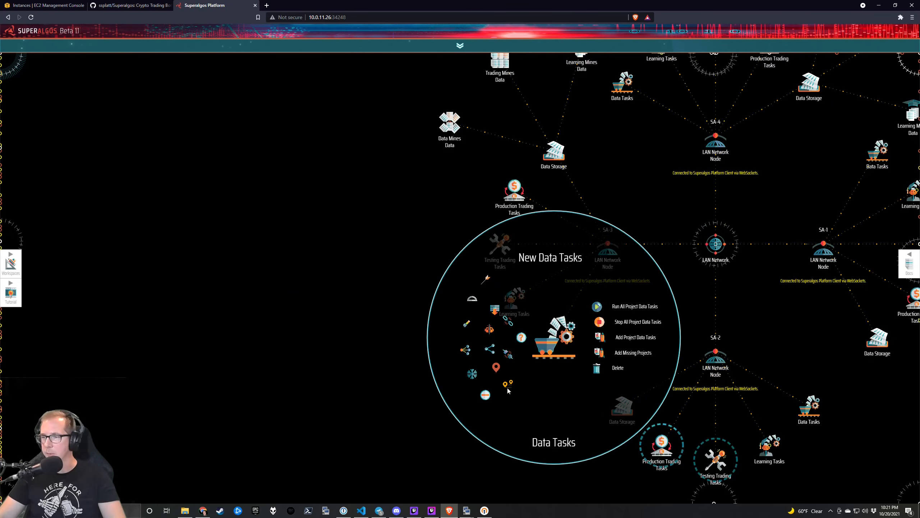
click(483, 399)
scroll(362, 363, down, 5)
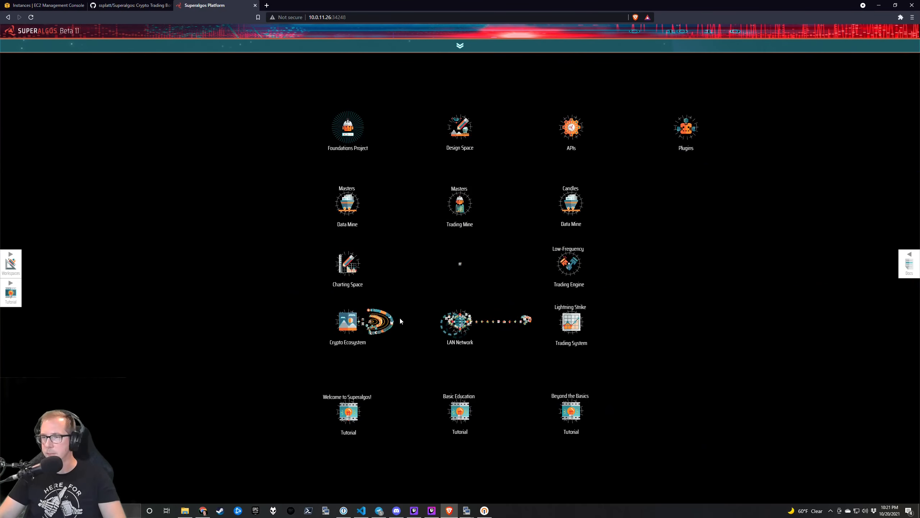
scroll(384, 324, up, 5)
drag(258, 245, 303, 446)
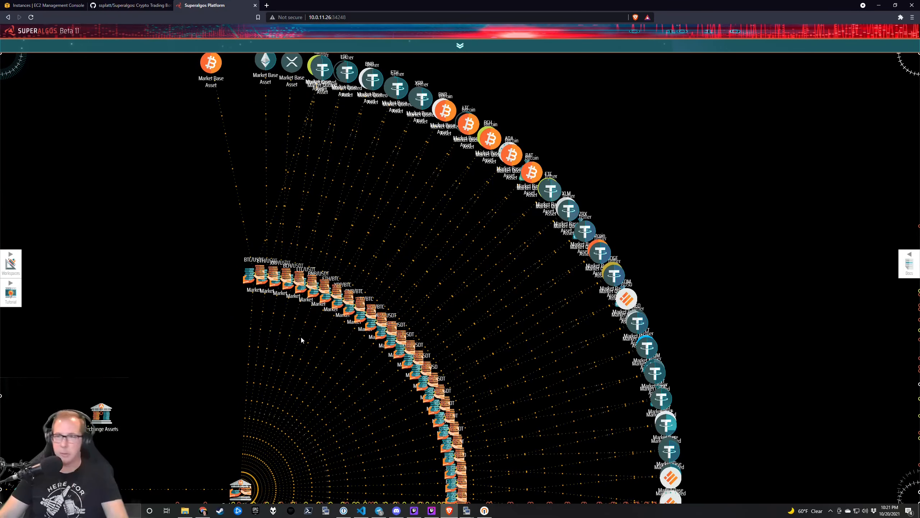
Move the ETH/USDT market node out of the fan and start installing it.
mouse_move(267, 319)
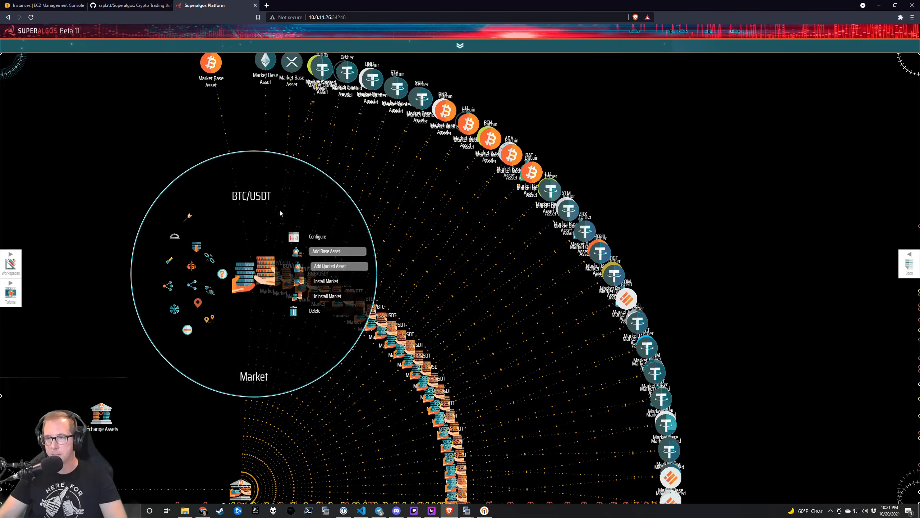
mouse_move(266, 267)
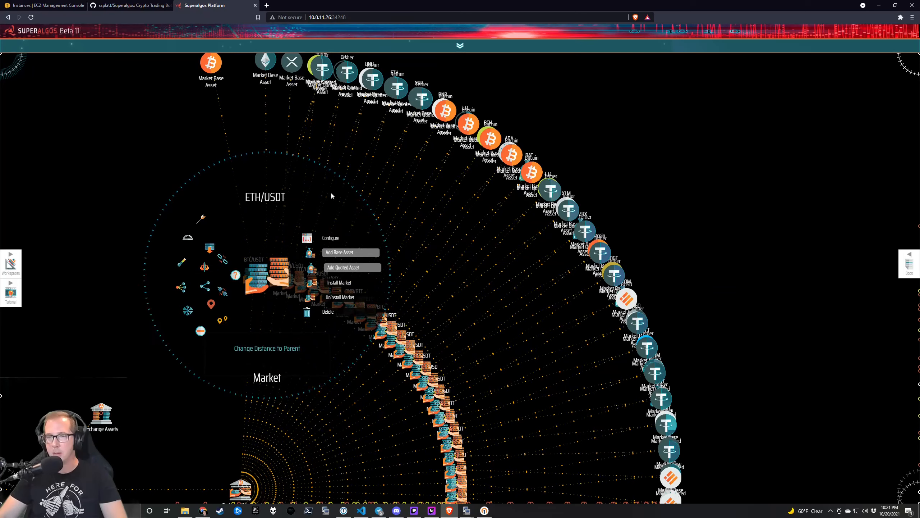
drag(266, 277, 279, 167)
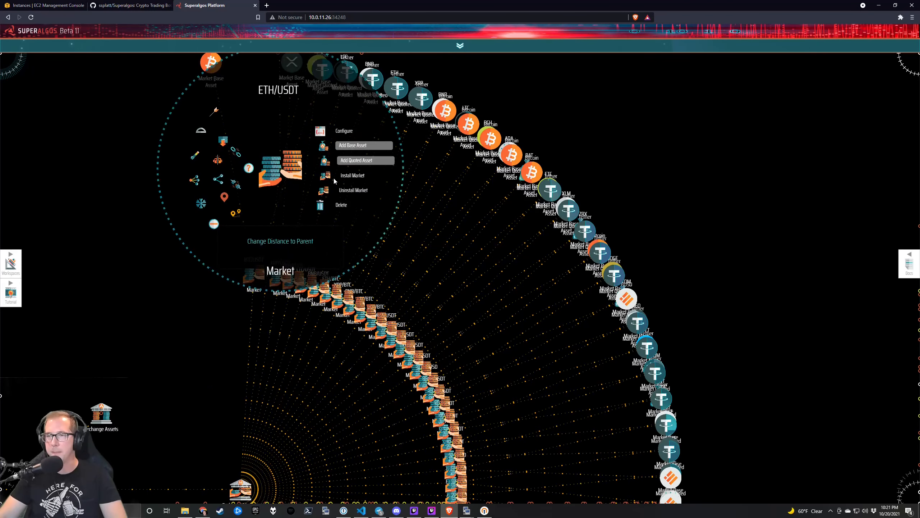
click(334, 177)
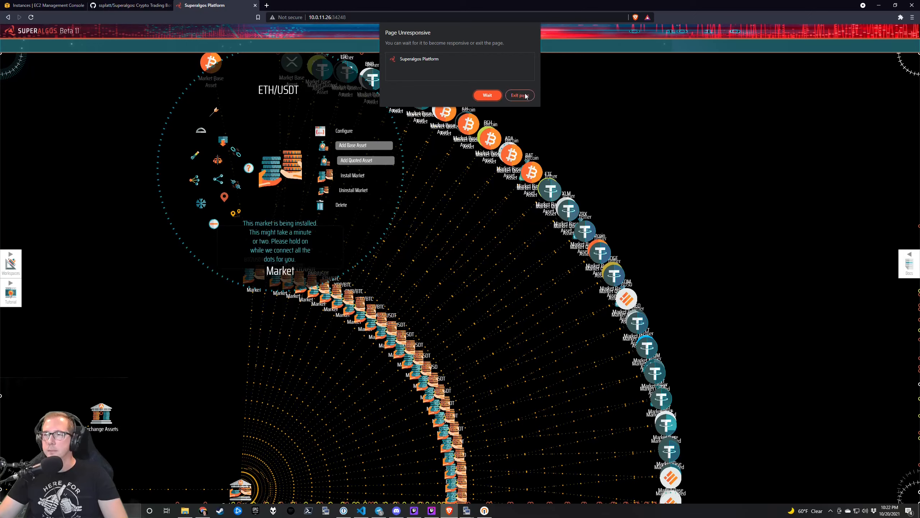
Keep waiting on the Page Unresponsive warning until the ETH/USDT install completes.
click(487, 95)
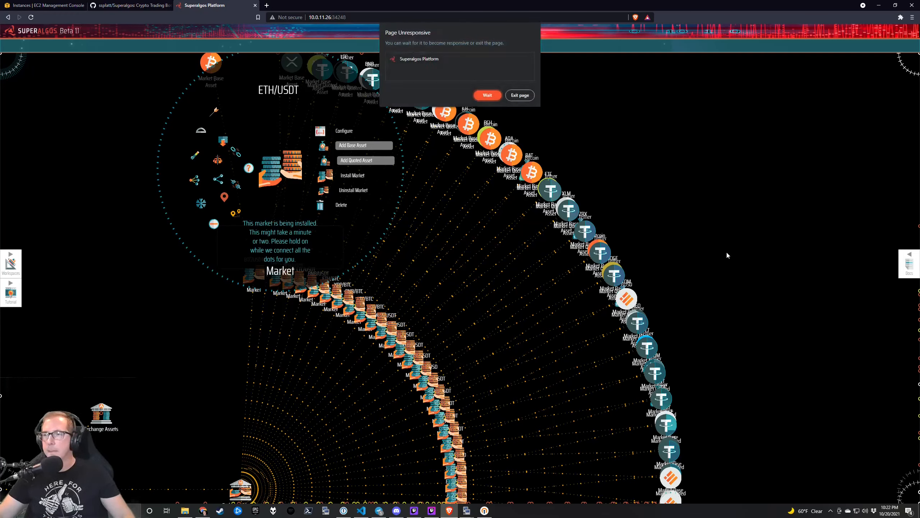
click(489, 97)
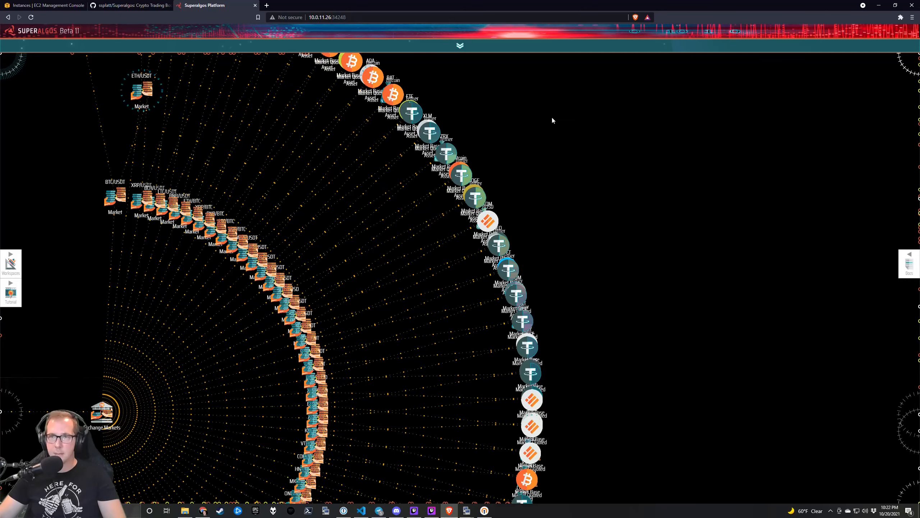
Collapse the asset nodes of the BTC/USDT and XRP/USDT markets.
drag(223, 137, 287, 157)
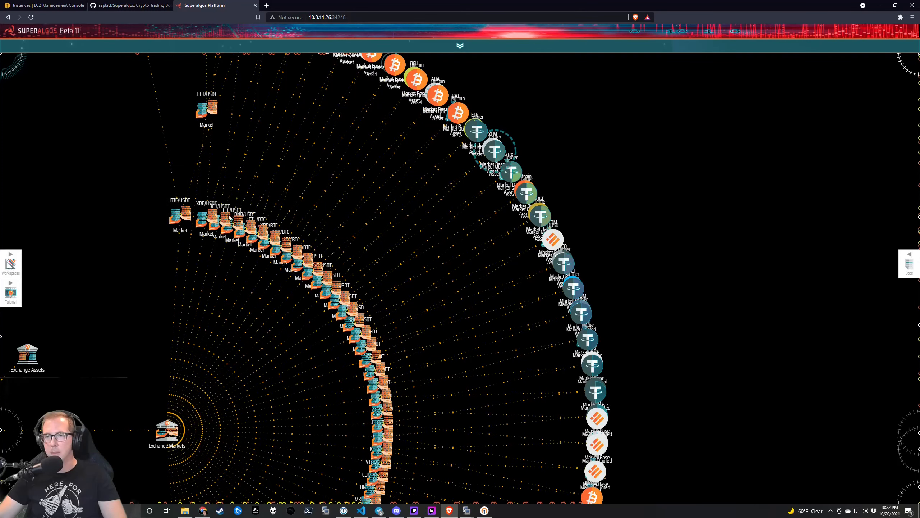
mouse_move(224, 208)
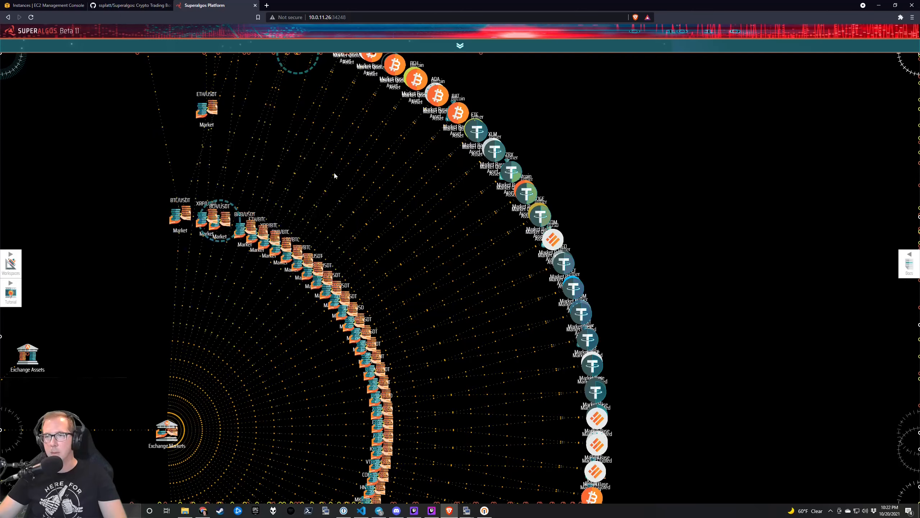
scroll(297, 176, up, 3)
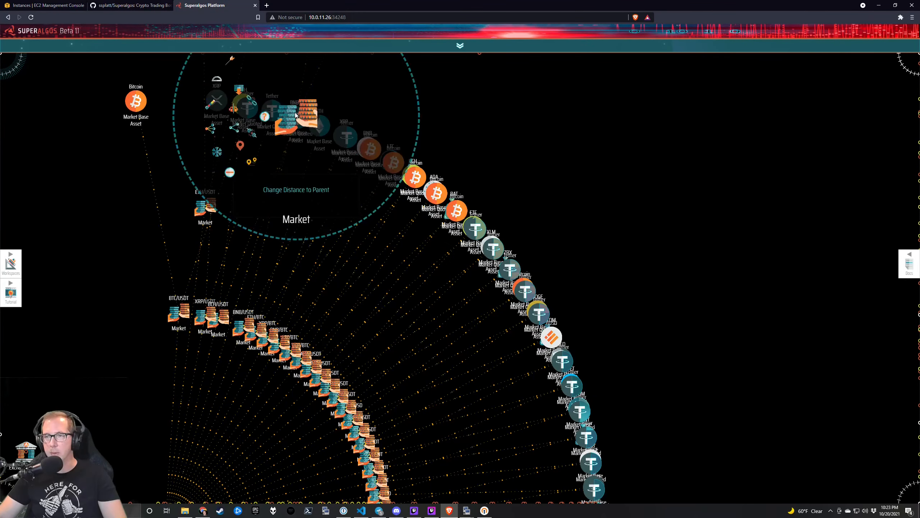
mouse_move(144, 340)
click(112, 369)
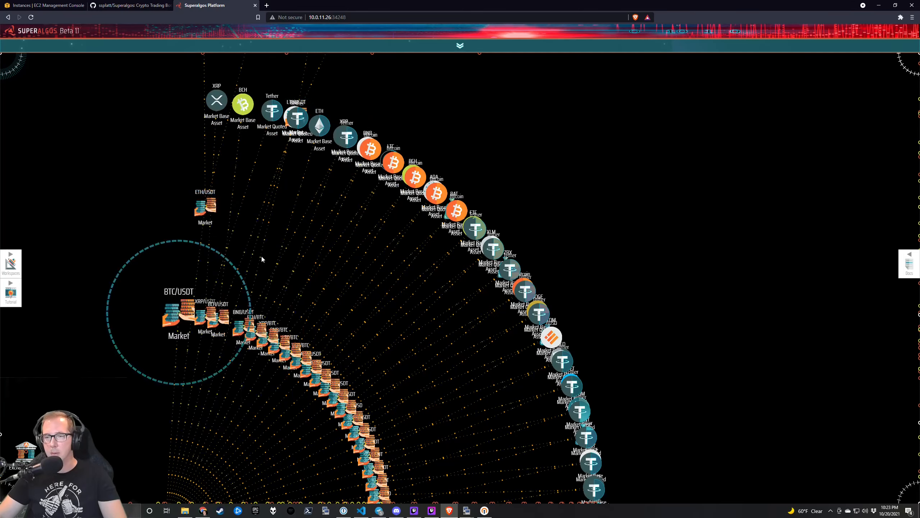
mouse_move(205, 316)
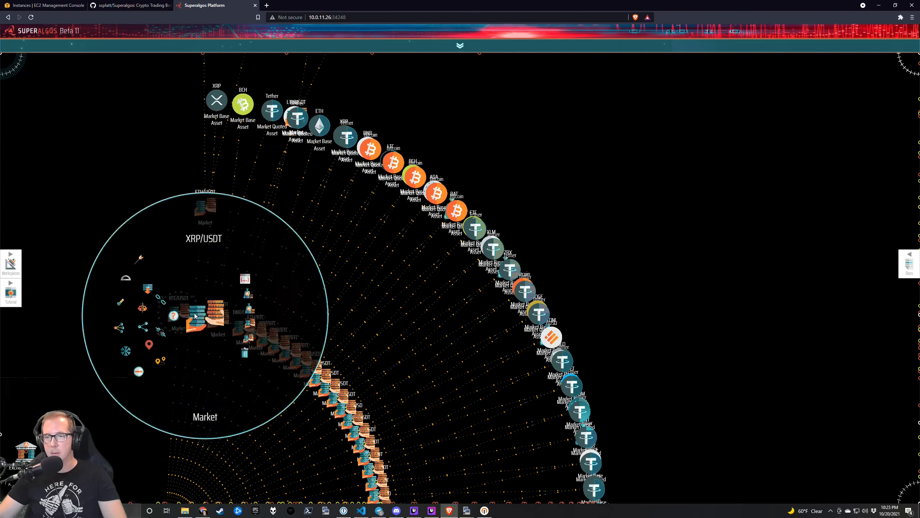
click(139, 372)
Centre the view on the LTC/USDT market node.
mouse_move(218, 327)
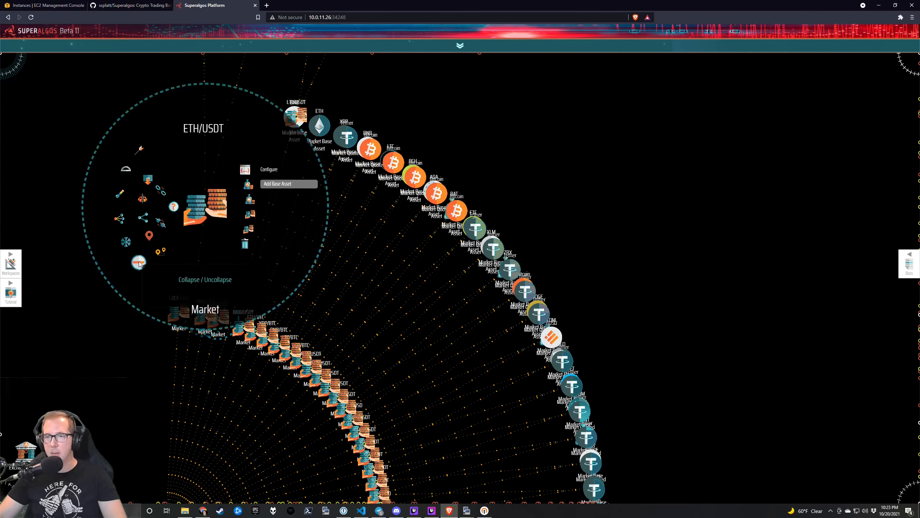
mouse_move(242, 335)
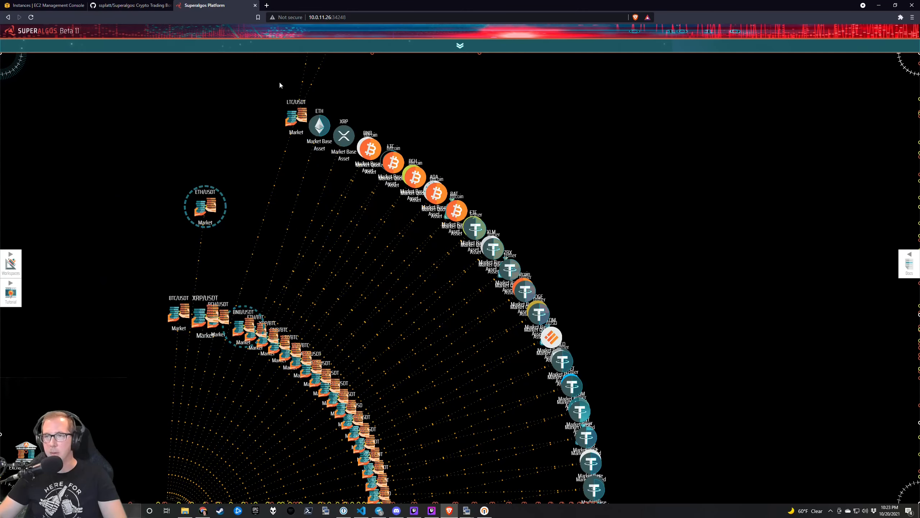
drag(279, 81, 245, 279)
mouse_move(242, 304)
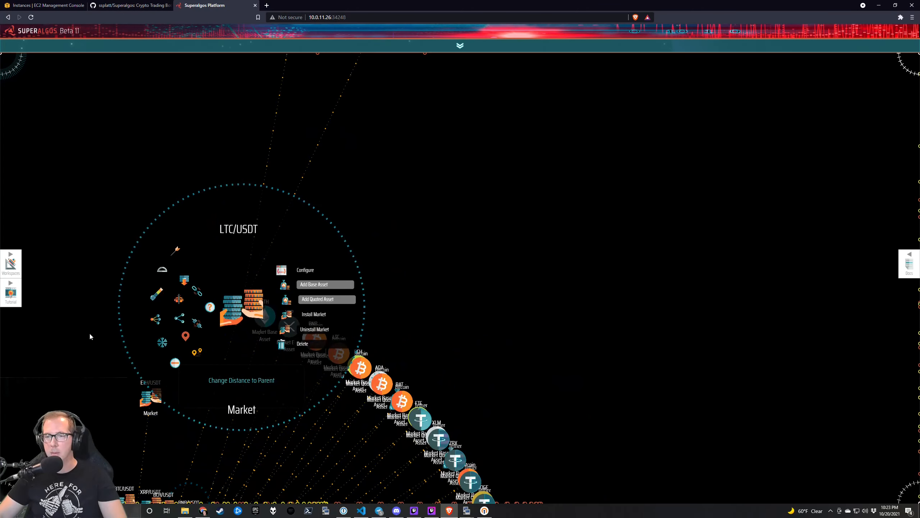
drag(192, 387, 179, 214)
Install the LTC/USDT market from its node menu.
mouse_move(215, 241)
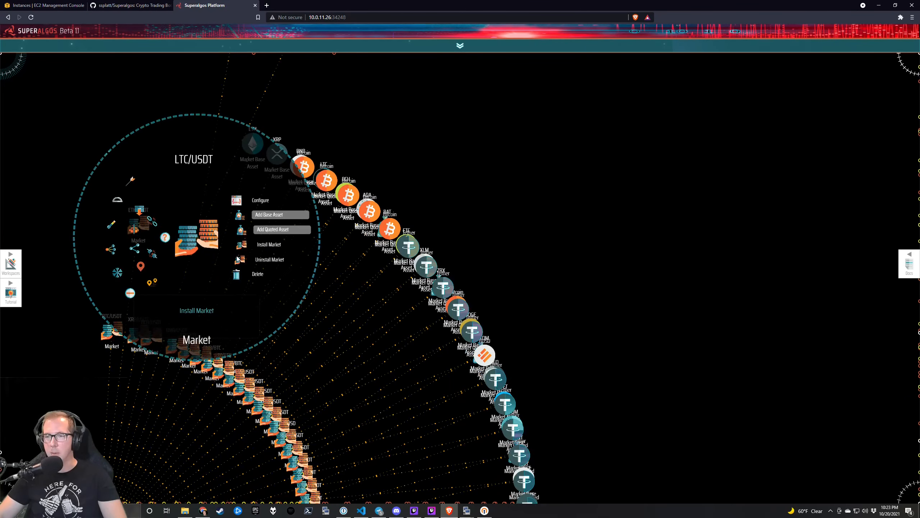
click(241, 245)
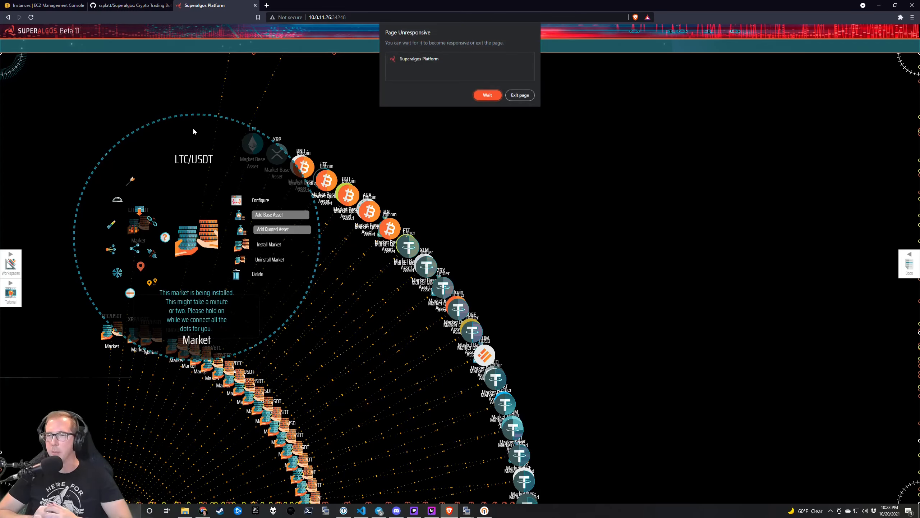
click(484, 95)
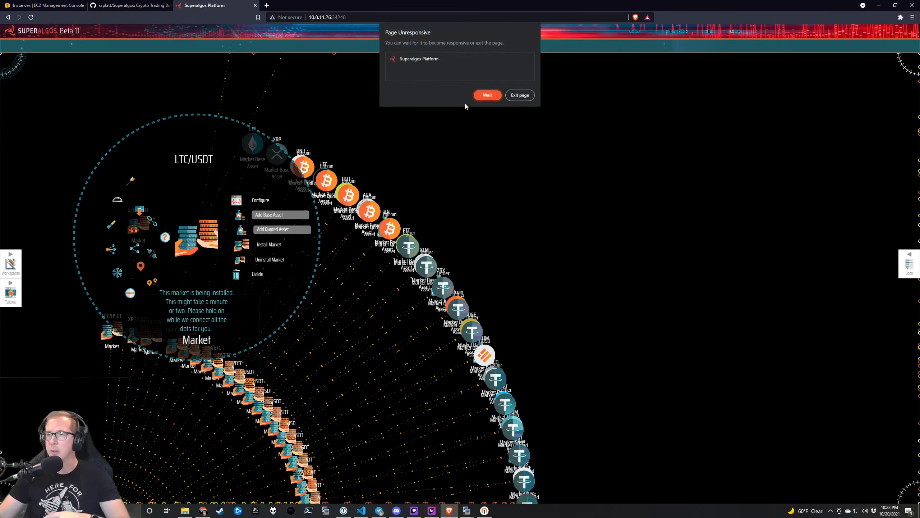
click(487, 97)
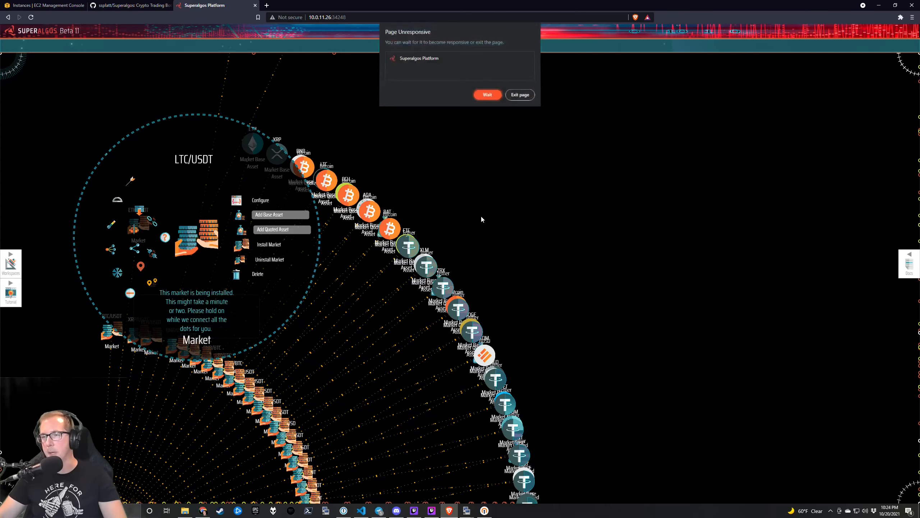
click(489, 95)
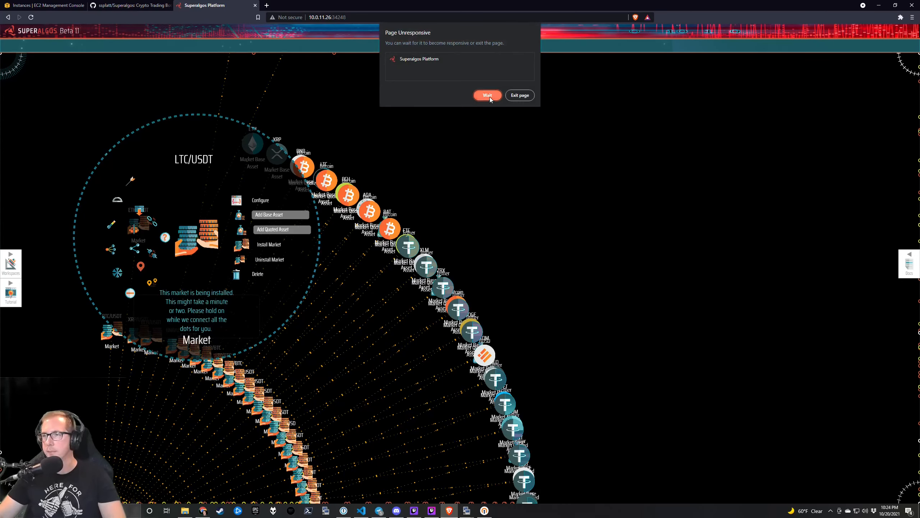
click(488, 95)
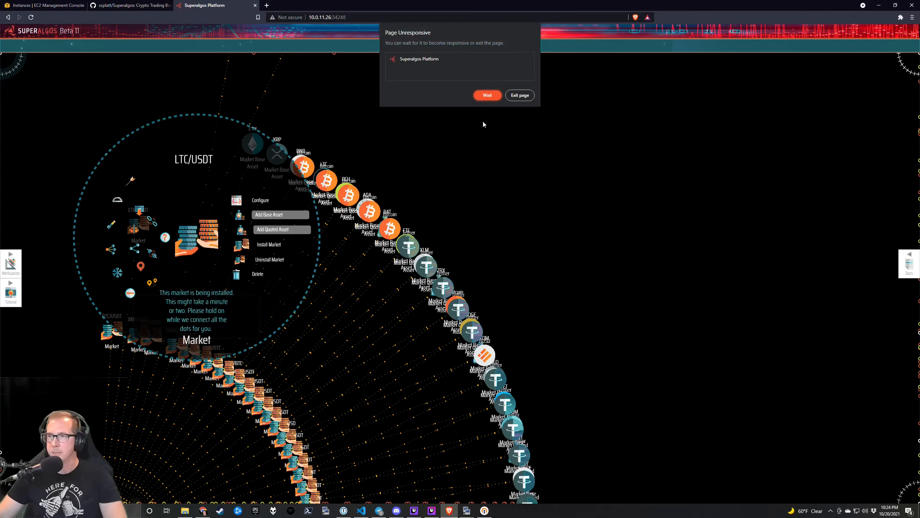
click(488, 94)
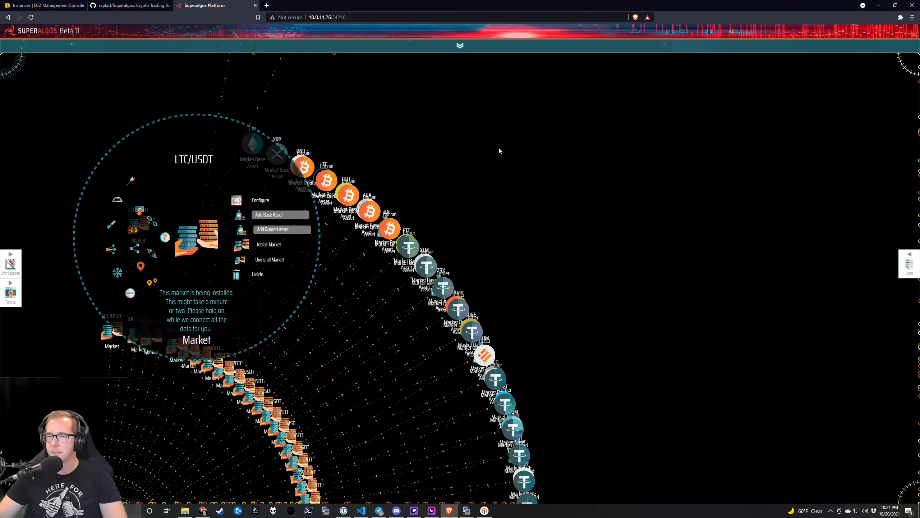
Pan away from the market arc and zoom out to the project overview.
drag(581, 262, 491, 199)
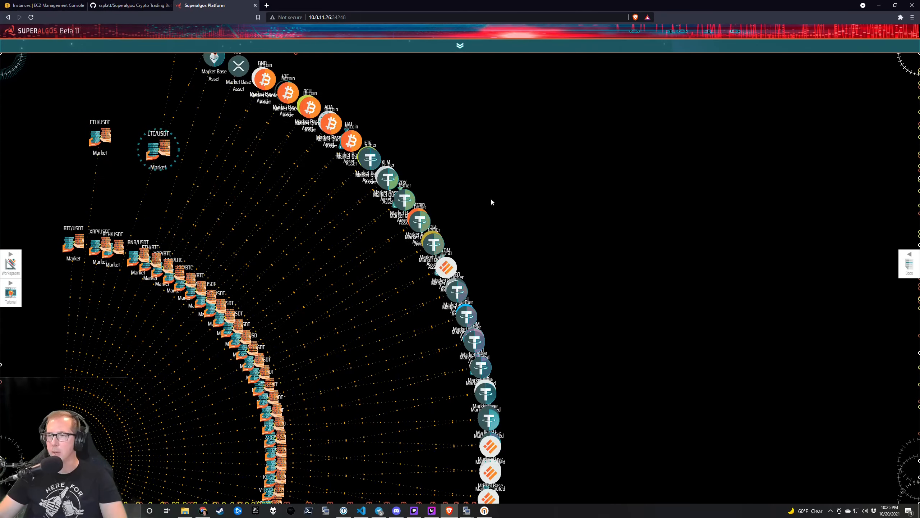
drag(544, 279, 678, 270)
scroll(568, 292, down, 3)
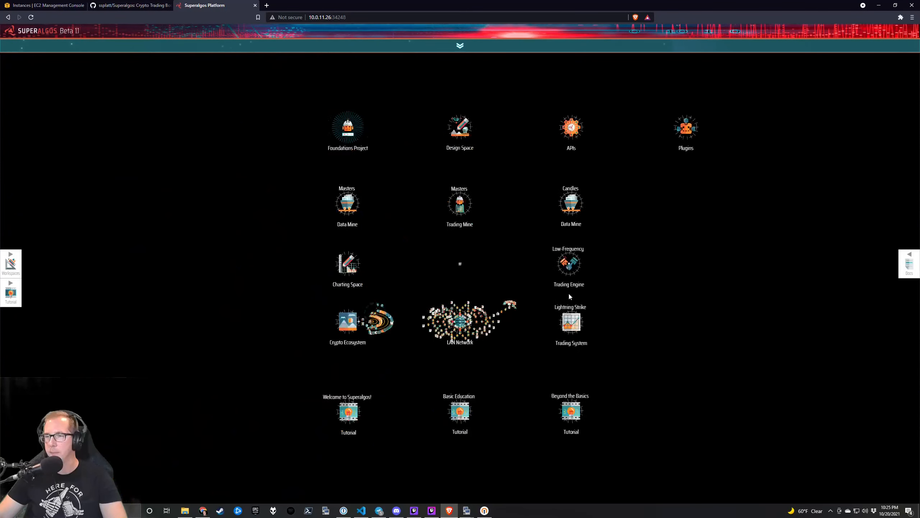
scroll(423, 316, up, 3)
scroll(414, 309, down, 3)
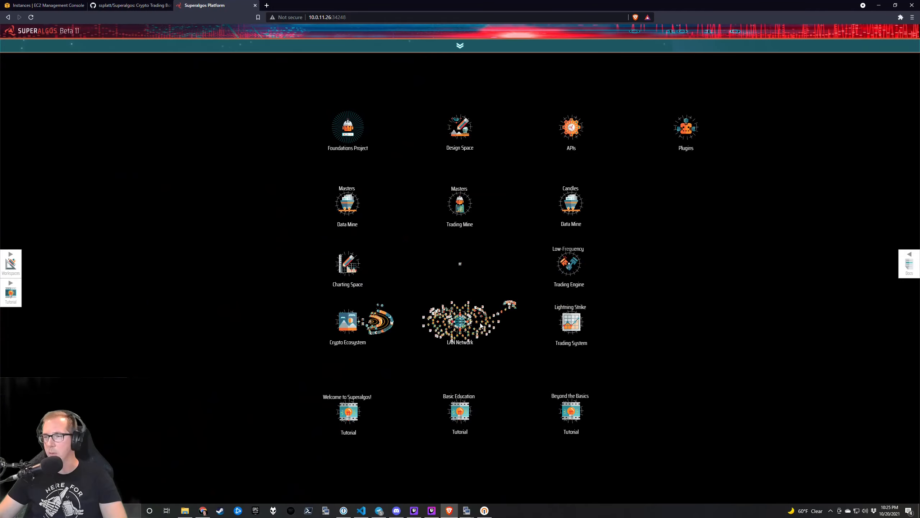
scroll(463, 321, up, 3)
Centre the LAN Network hub with SA-2's node tree near the top.
drag(414, 327, 430, 266)
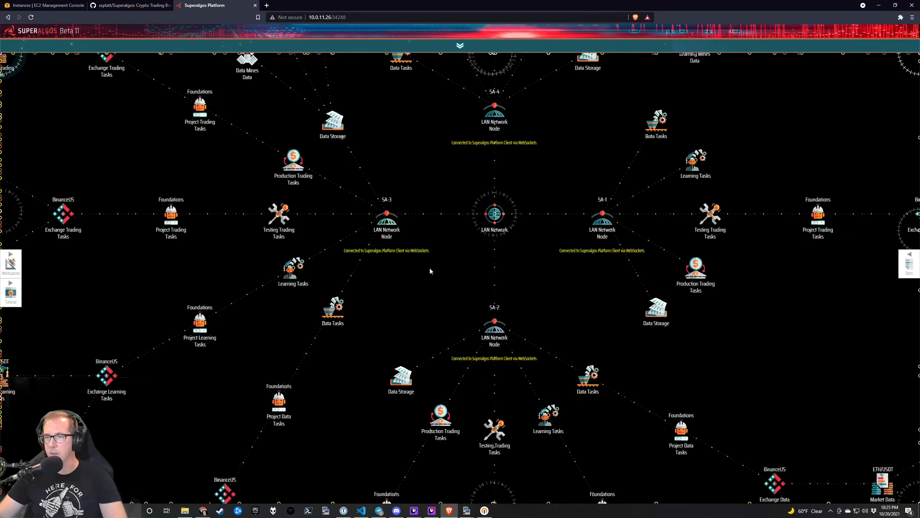
drag(336, 413, 287, 299)
drag(407, 157, 352, 227)
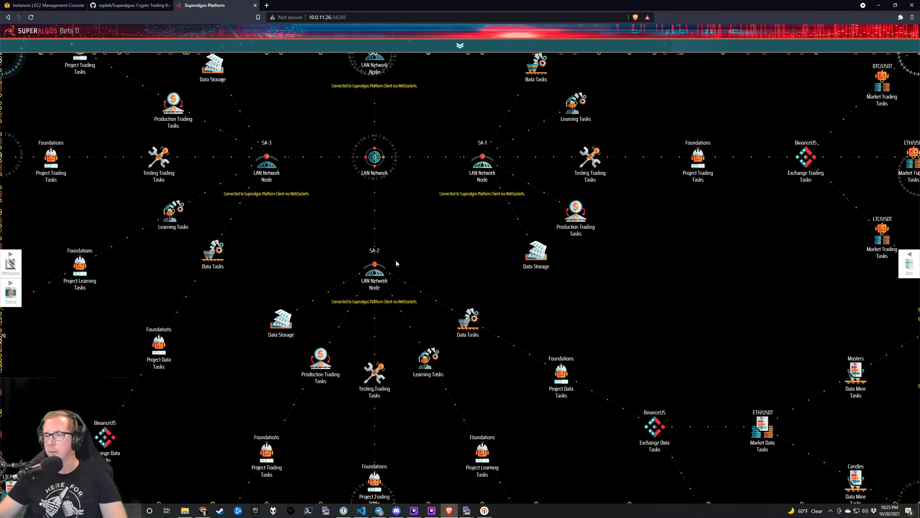
drag(655, 279, 653, 169)
drag(575, 381, 560, 305)
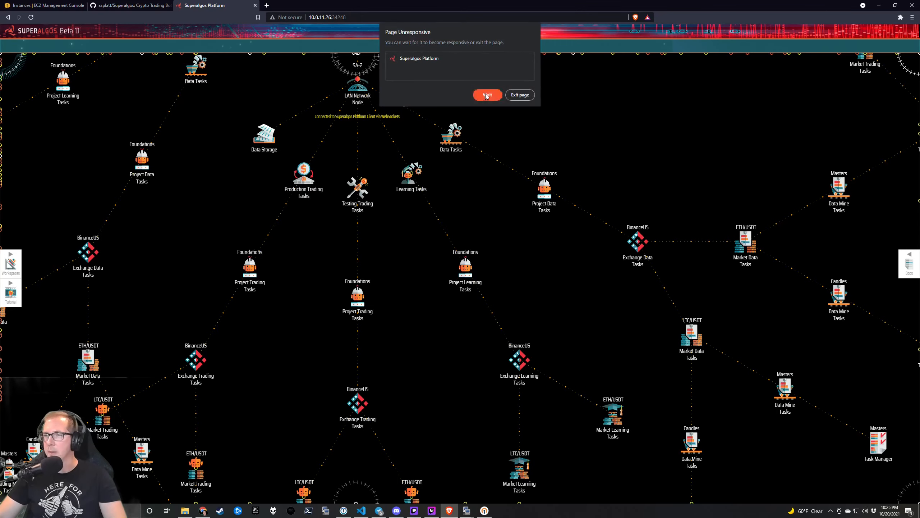
Wait out the unresponsive page, then pan to SA-2's BinanceUS Exchange Data Tasks.
click(487, 96)
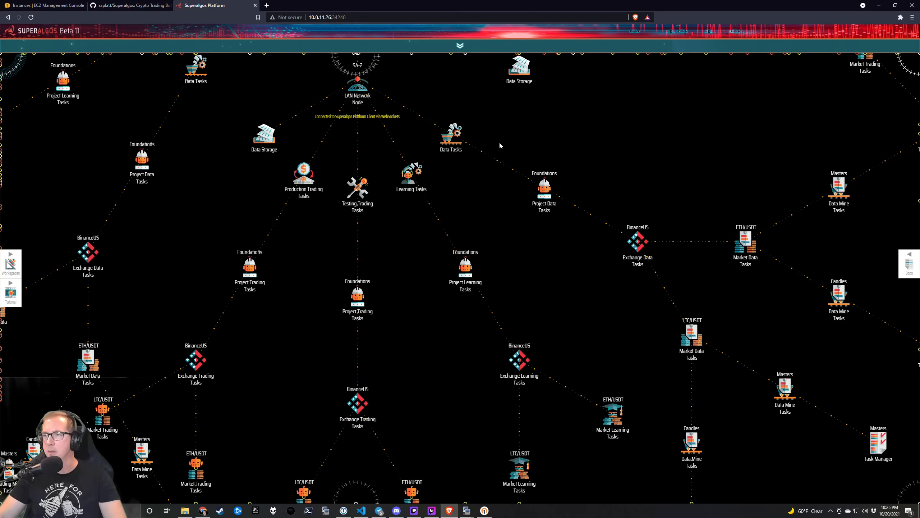
drag(658, 146, 659, 147)
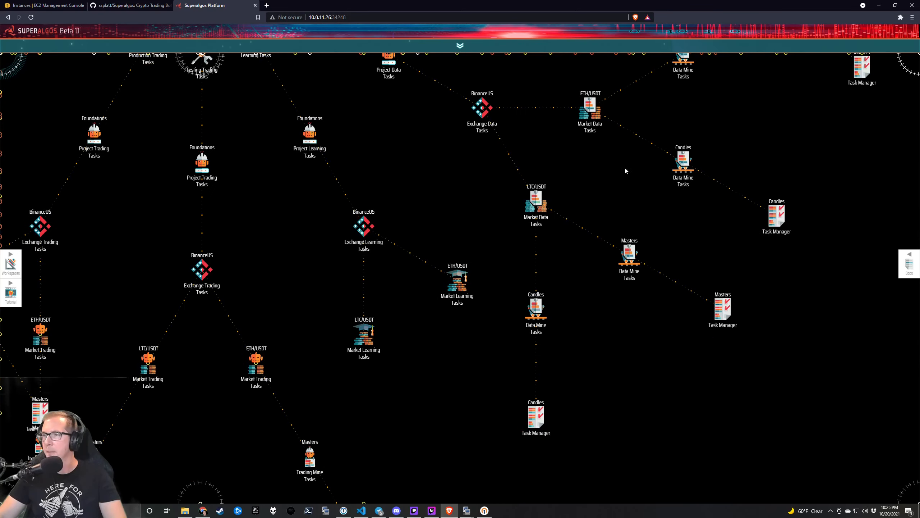
drag(398, 143, 536, 345)
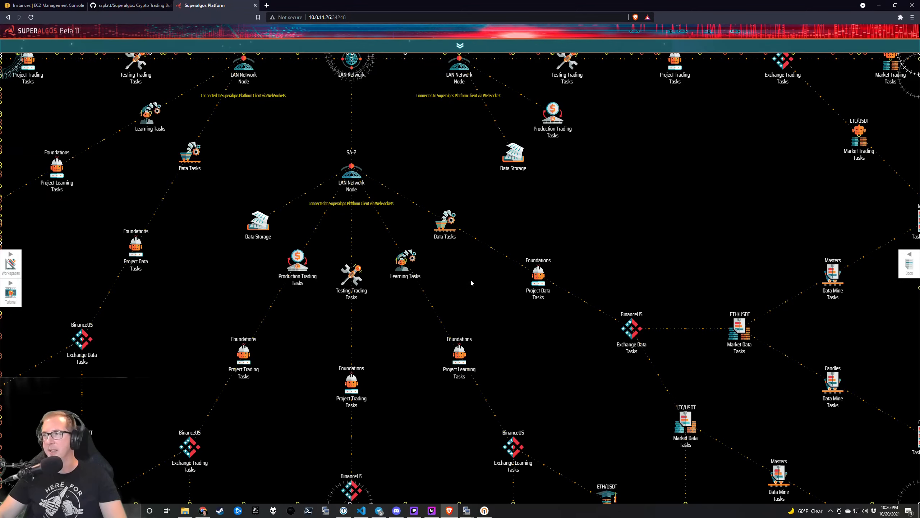
drag(384, 149, 428, 241)
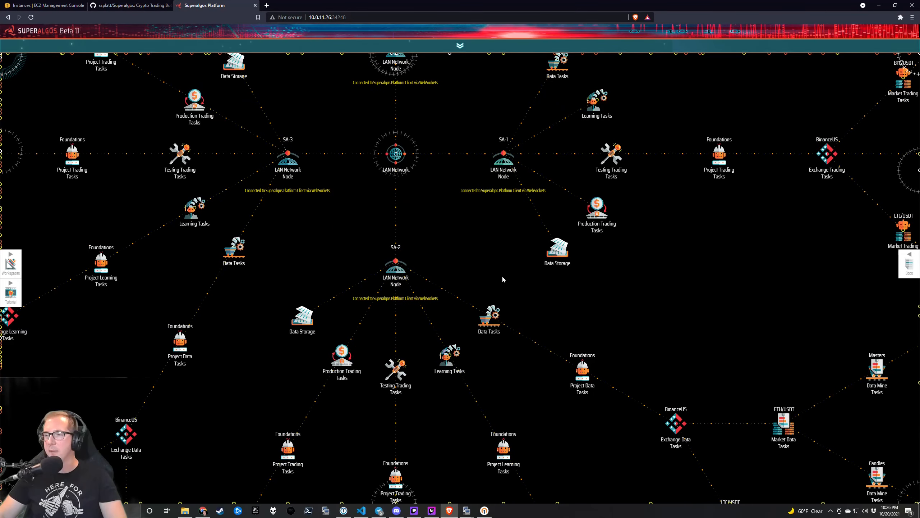
drag(548, 322, 506, 275)
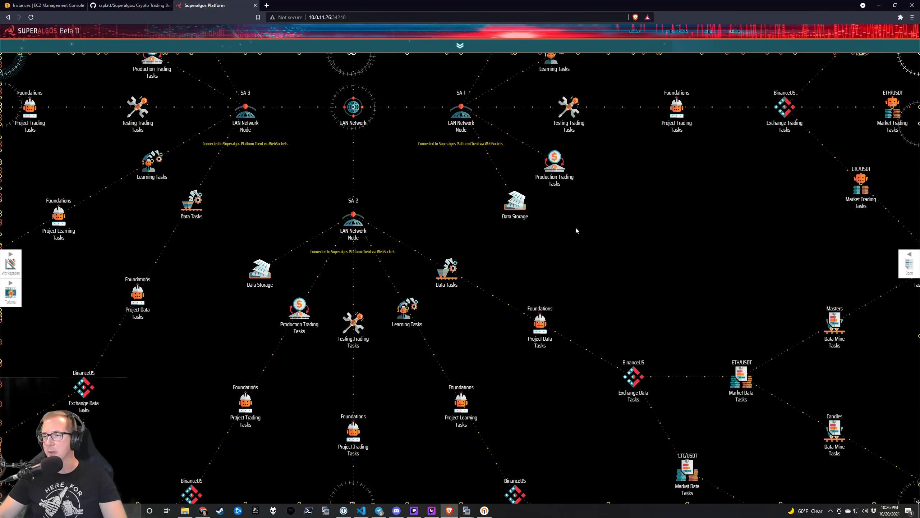
drag(687, 387, 656, 307)
mouse_move(610, 297)
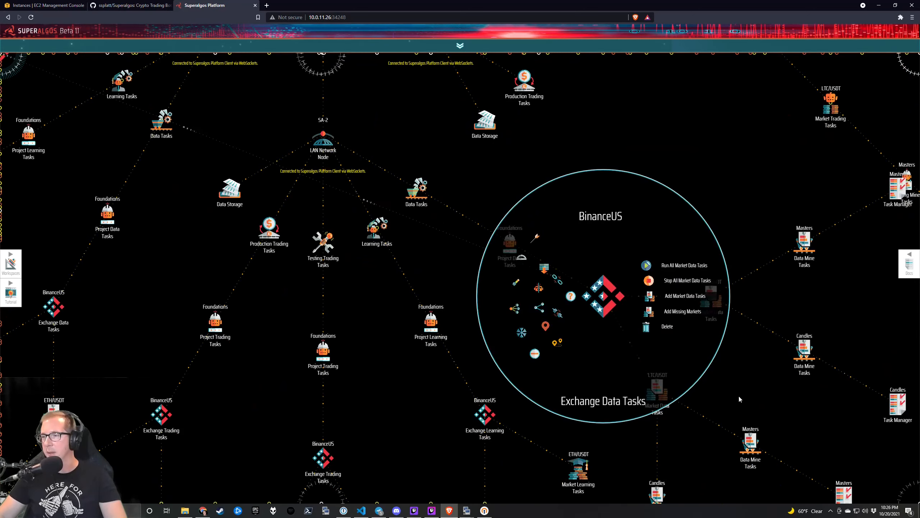
Delete the first LTC/USDT Market Data Tasks and Market Learning Tasks nodes.
mouse_move(657, 391)
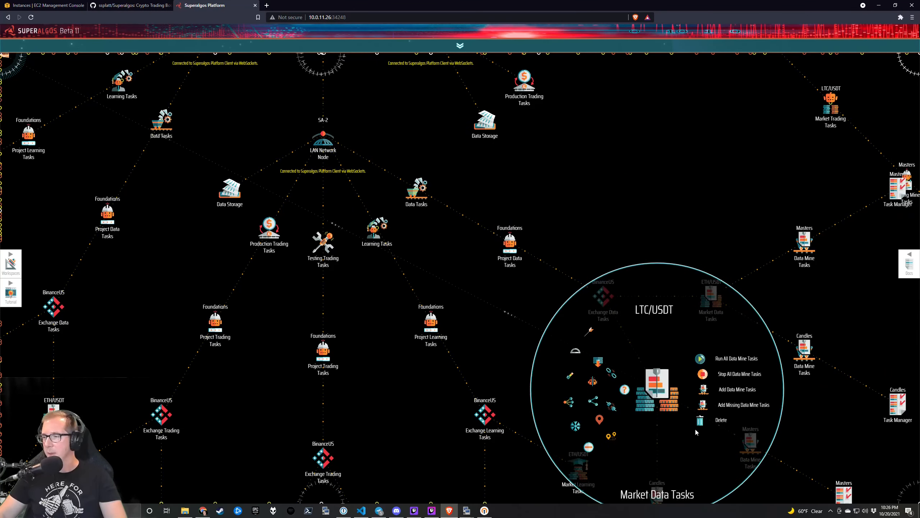
click(702, 423)
click(703, 426)
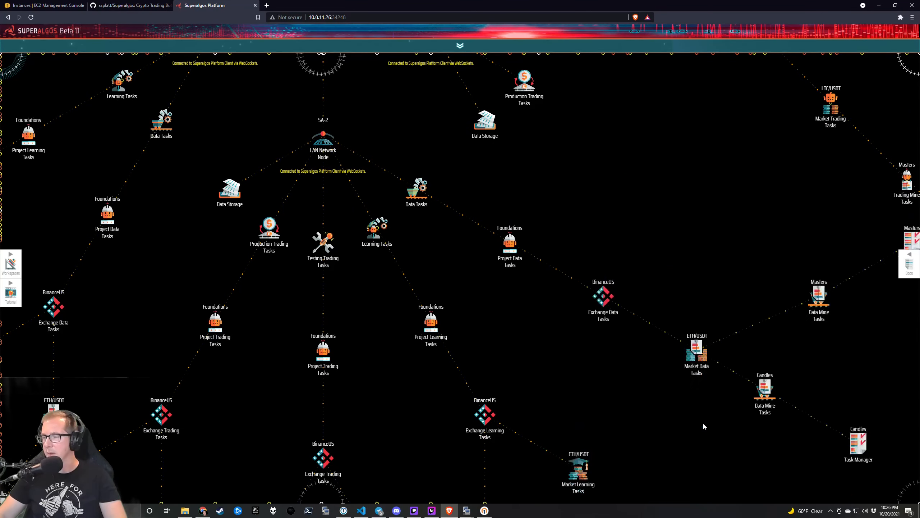
drag(641, 413, 642, 290)
drag(585, 419, 614, 391)
mouse_move(518, 391)
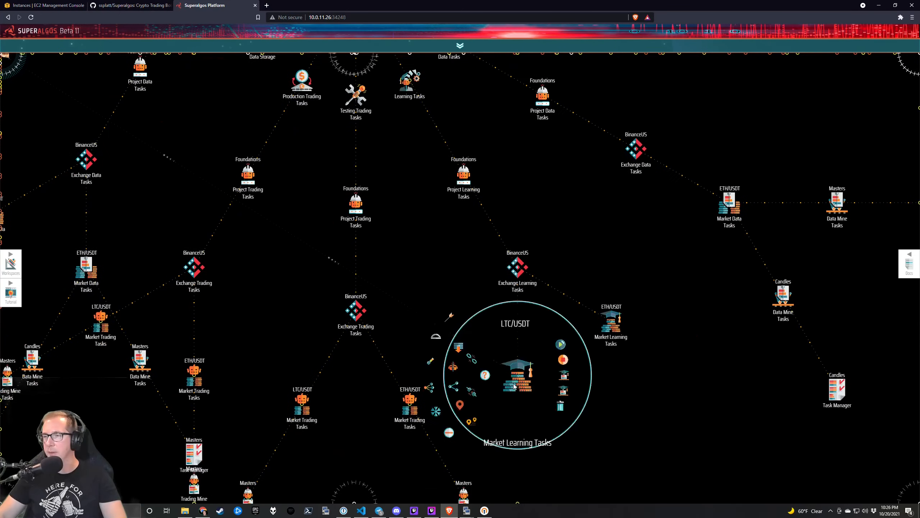
click(560, 410)
click(561, 410)
Delete the next LTC/USDT Market Trading, Data and Learning Tasks nodes.
mouse_move(304, 400)
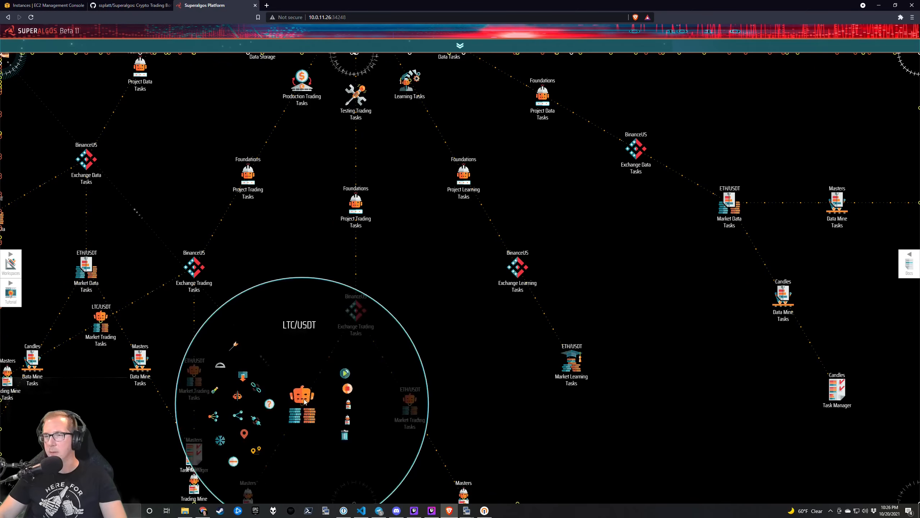
click(345, 436)
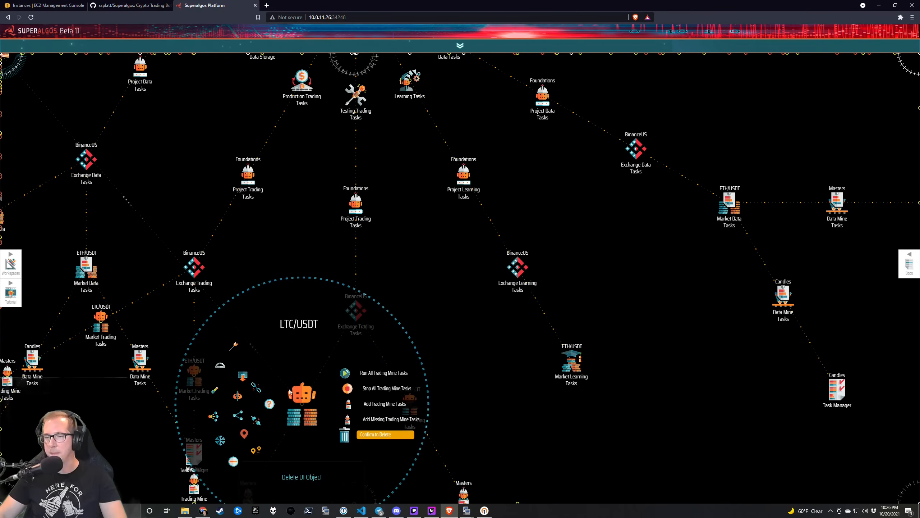
drag(260, 345, 445, 329)
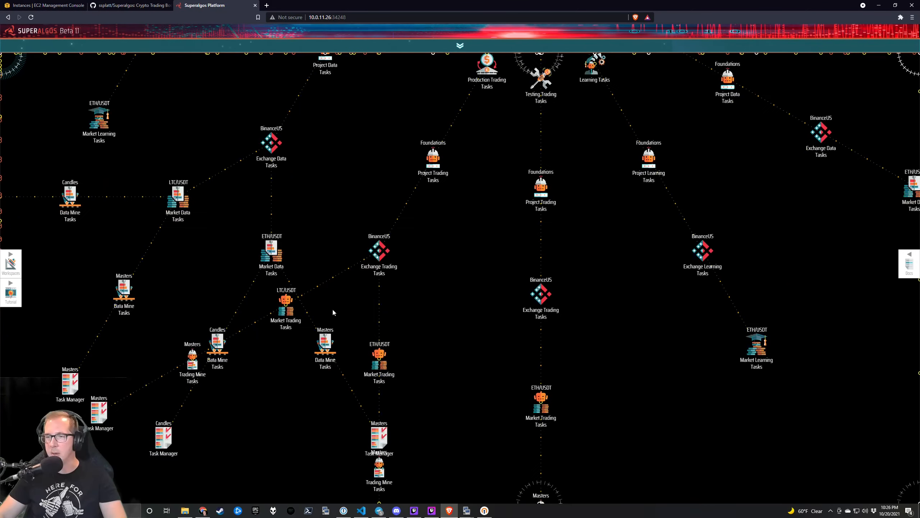
mouse_move(295, 305)
click(335, 336)
click(336, 336)
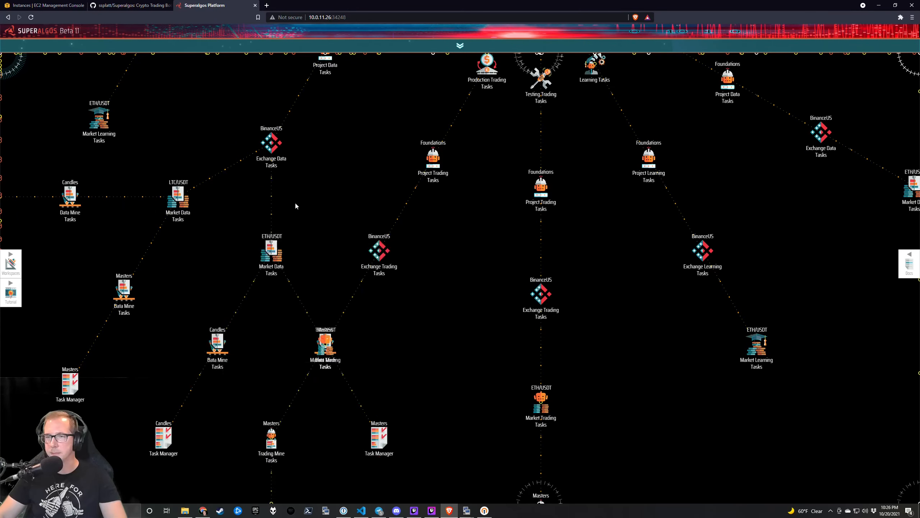
drag(323, 259, 425, 322)
mouse_move(283, 261)
click(324, 294)
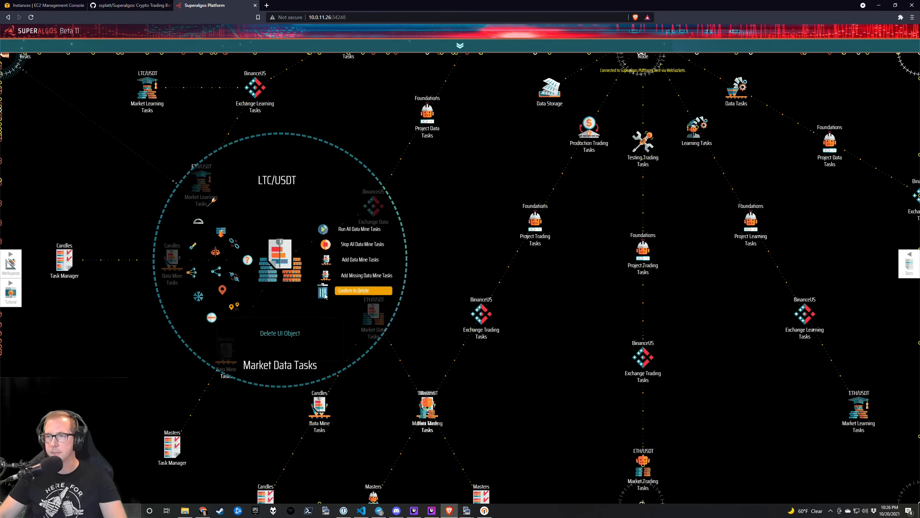
click(325, 294)
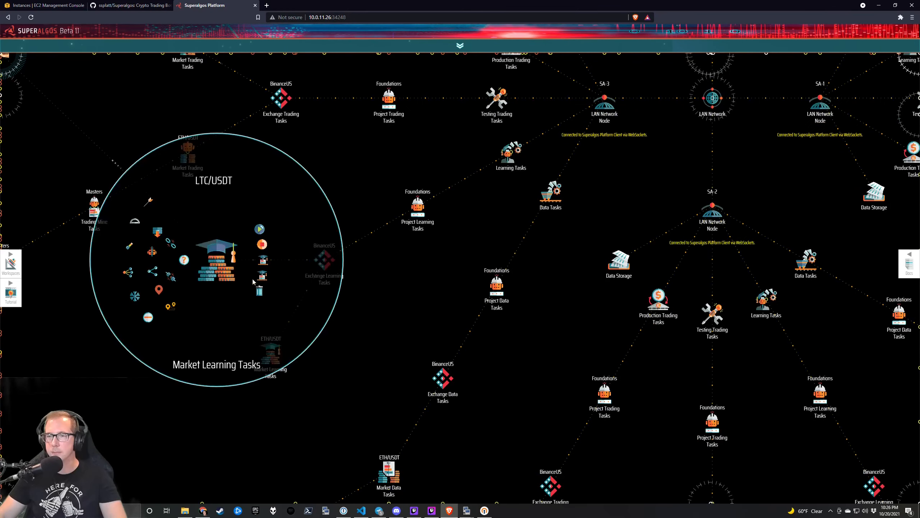
click(260, 291)
click(259, 290)
Find and delete another LTC/USDT Market Trading Tasks node.
drag(213, 62, 274, 267)
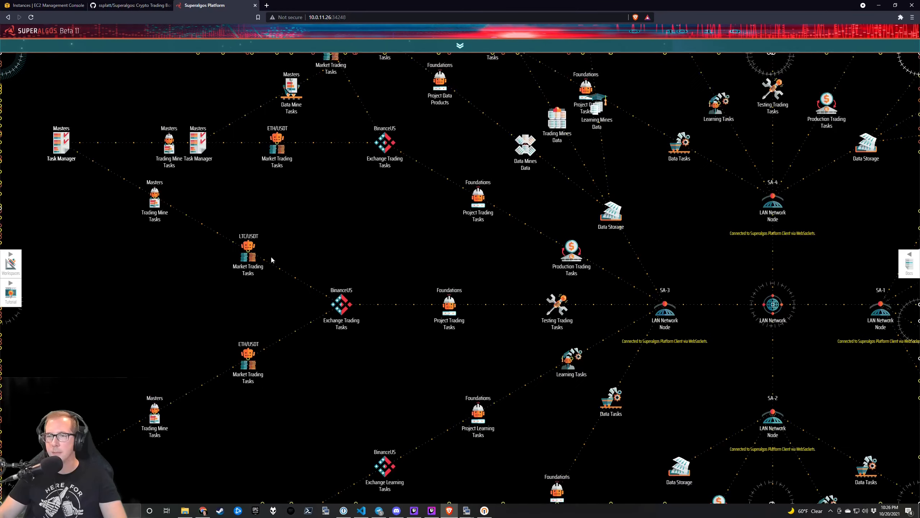
mouse_move(248, 253)
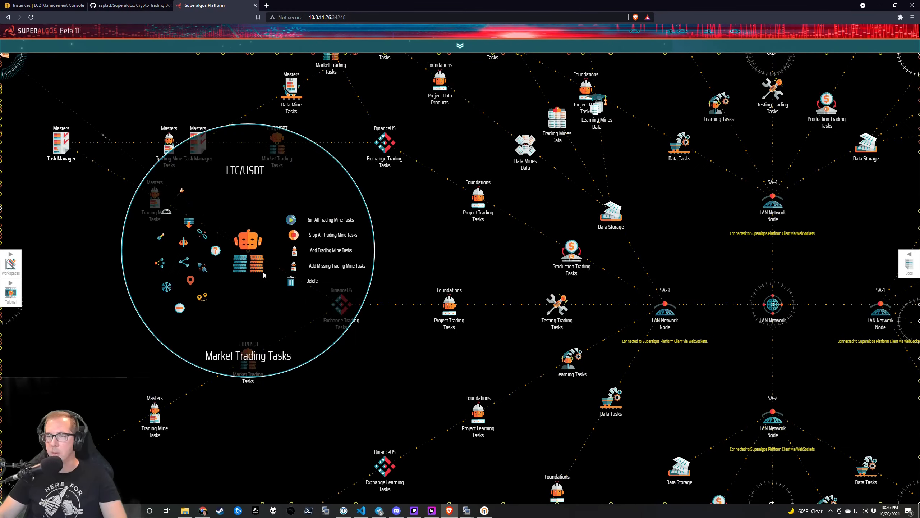
drag(377, 377, 272, 361)
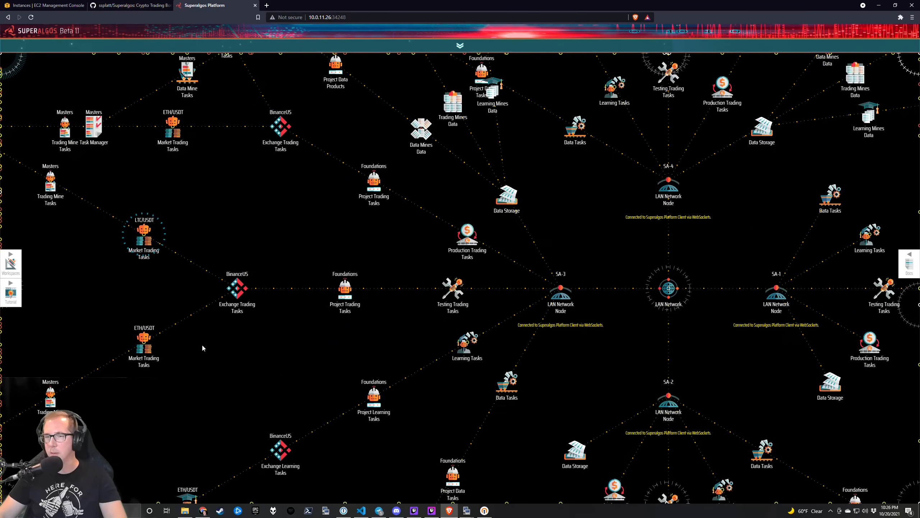
drag(474, 441, 572, 407)
drag(233, 212, 325, 367)
mouse_move(312, 317)
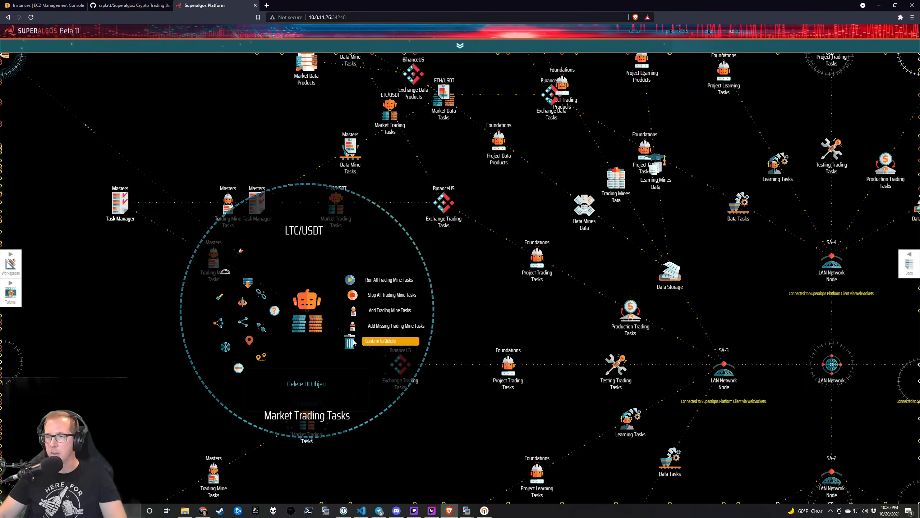
drag(394, 218, 398, 322)
mouse_move(392, 212)
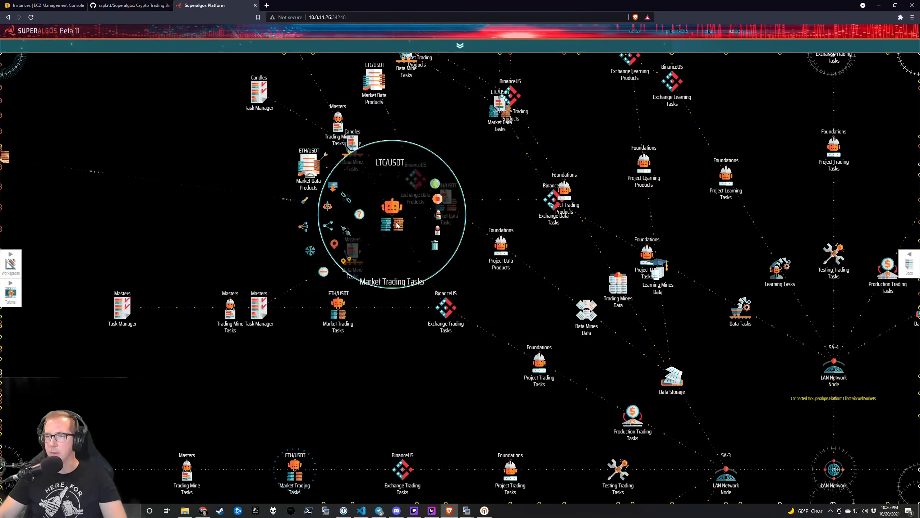
click(435, 246)
click(442, 269)
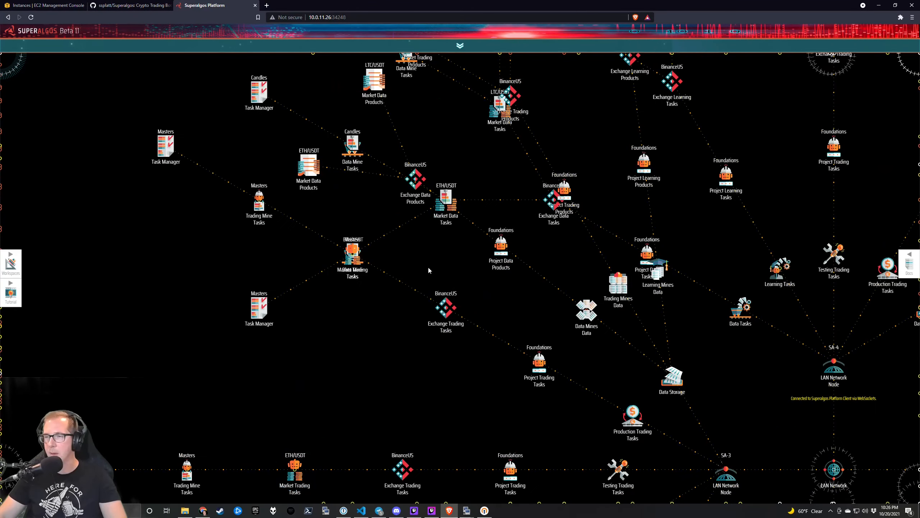
Delete the LTC/USDT Market Data Products node.
drag(405, 254, 430, 306)
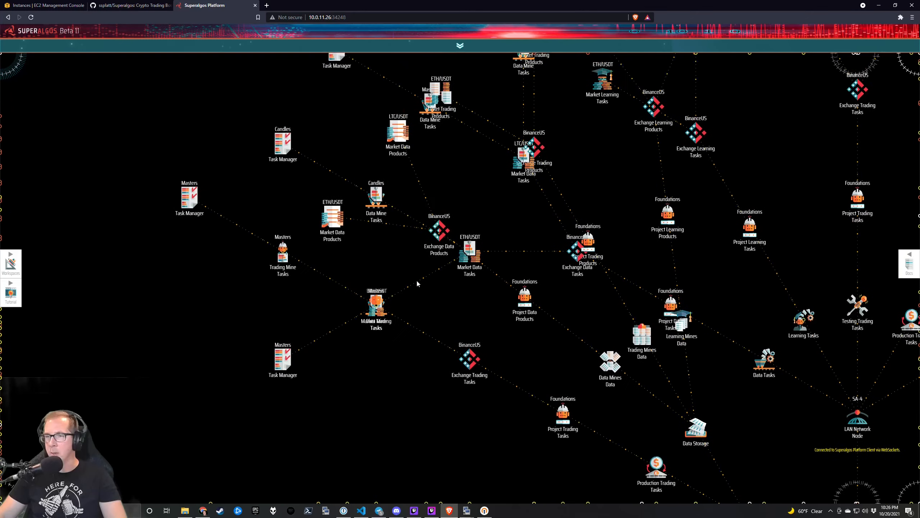
mouse_move(380, 196)
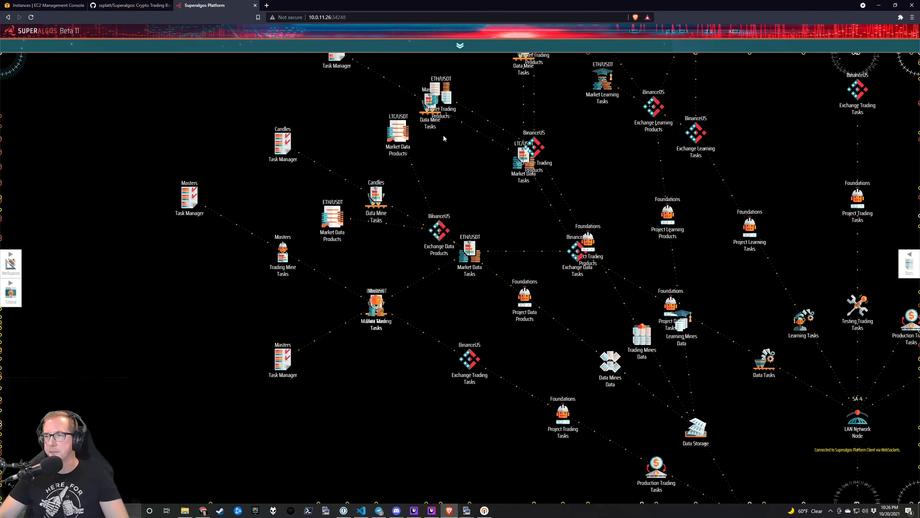
mouse_move(398, 136)
click(442, 154)
click(441, 156)
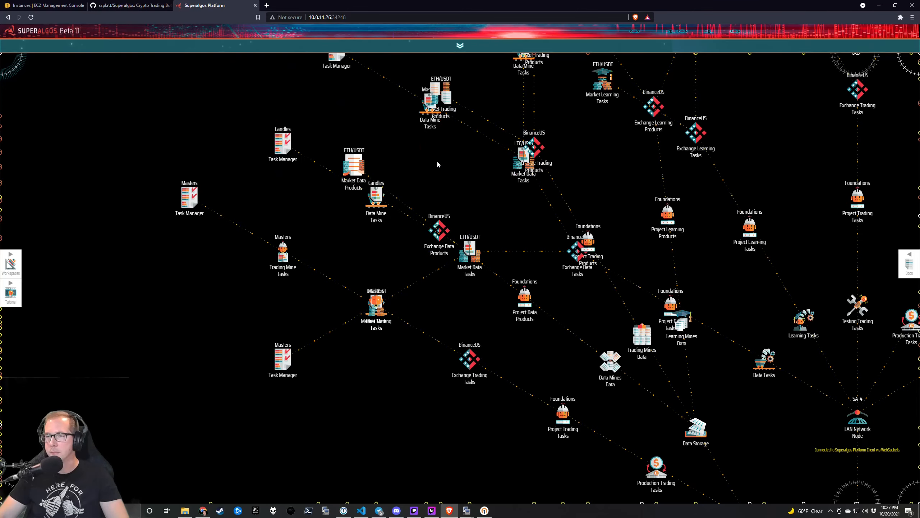
Collapse the SA-4 LAN Network Node's task branches.
drag(476, 337, 375, 298)
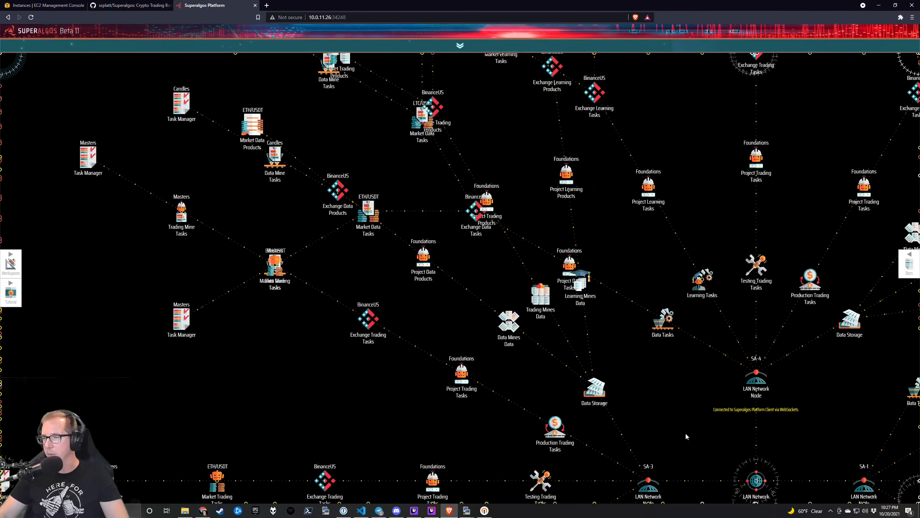
mouse_move(756, 380)
click(688, 430)
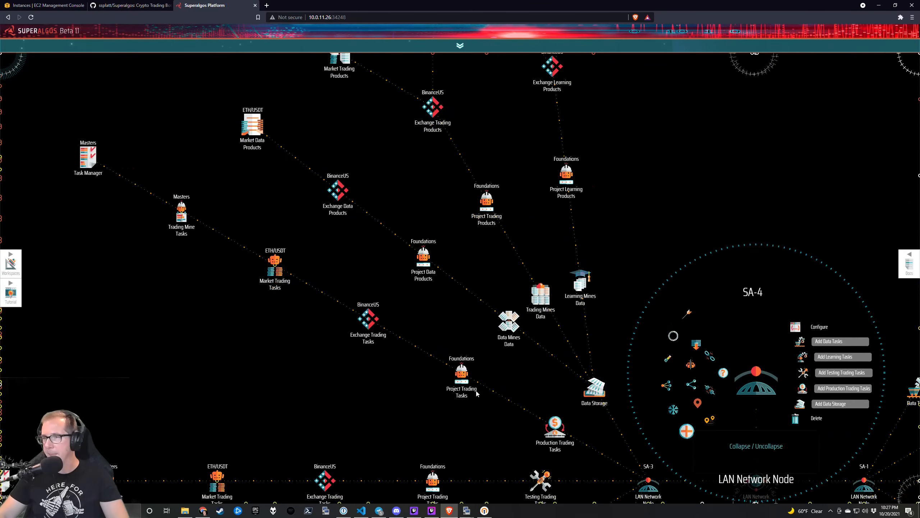
Delete the LTC/USDT Market Trading Products and Learning Products nodes.
drag(330, 136, 230, 305)
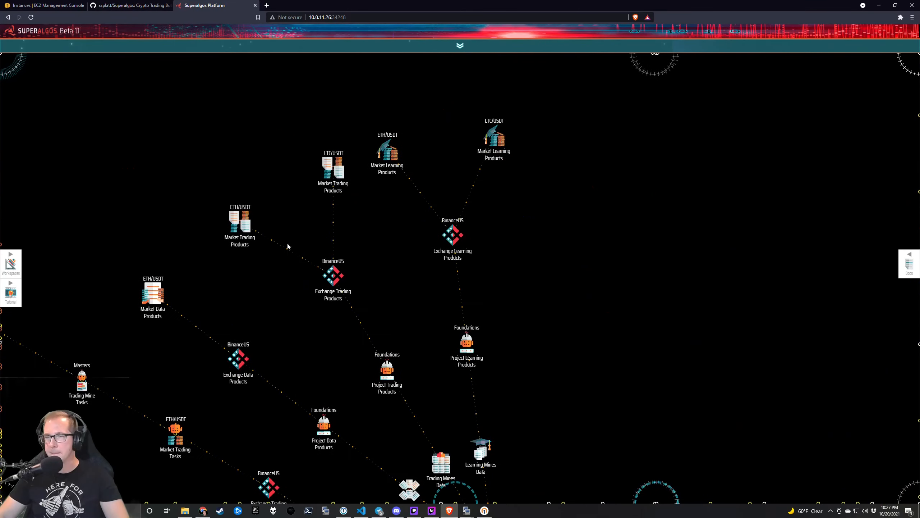
mouse_move(334, 168)
click(379, 184)
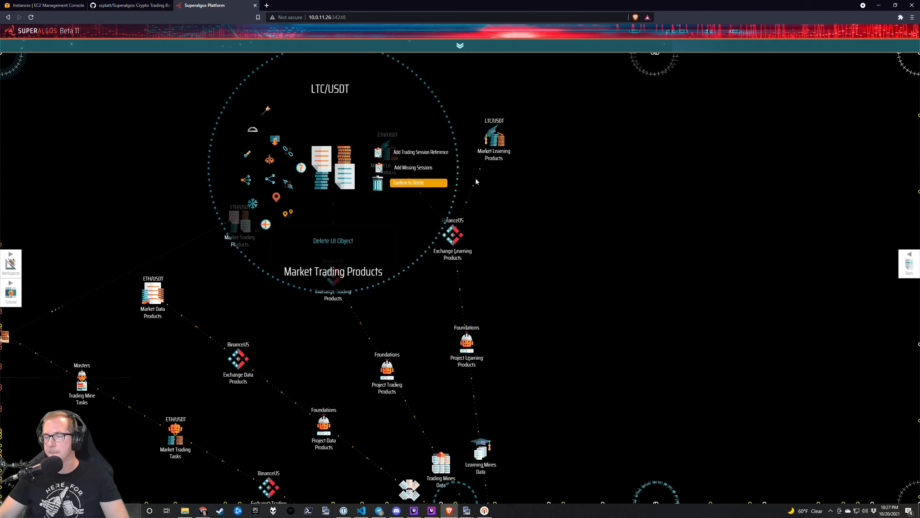
mouse_move(494, 141)
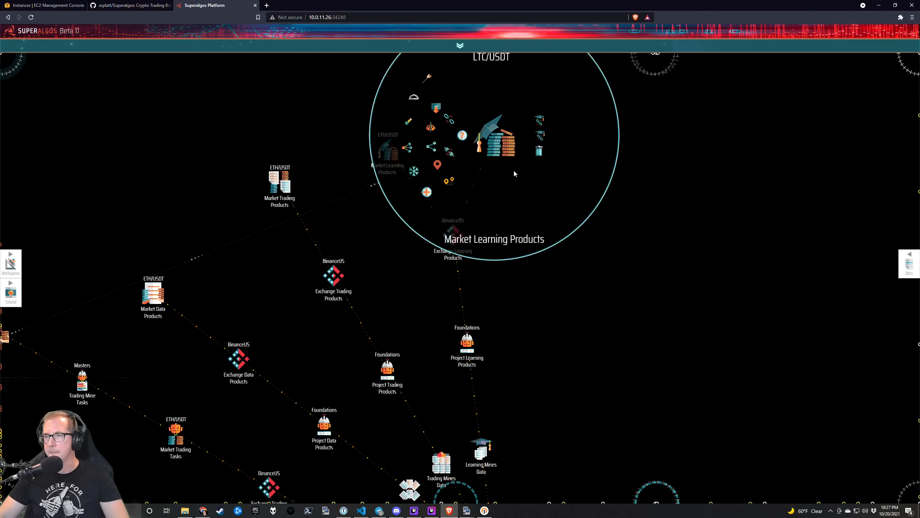
click(542, 155)
click(543, 155)
Collapse the SA-3 node's task branches.
drag(622, 478, 552, 210)
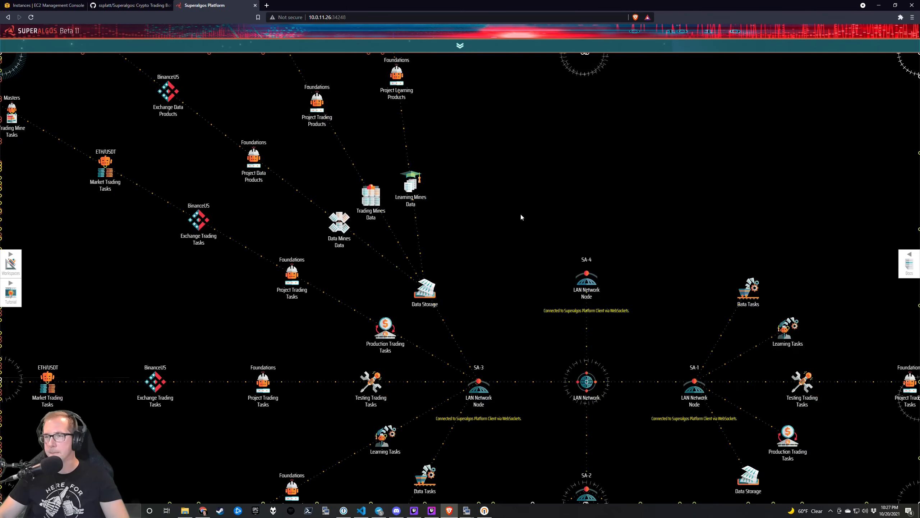
mouse_move(478, 386)
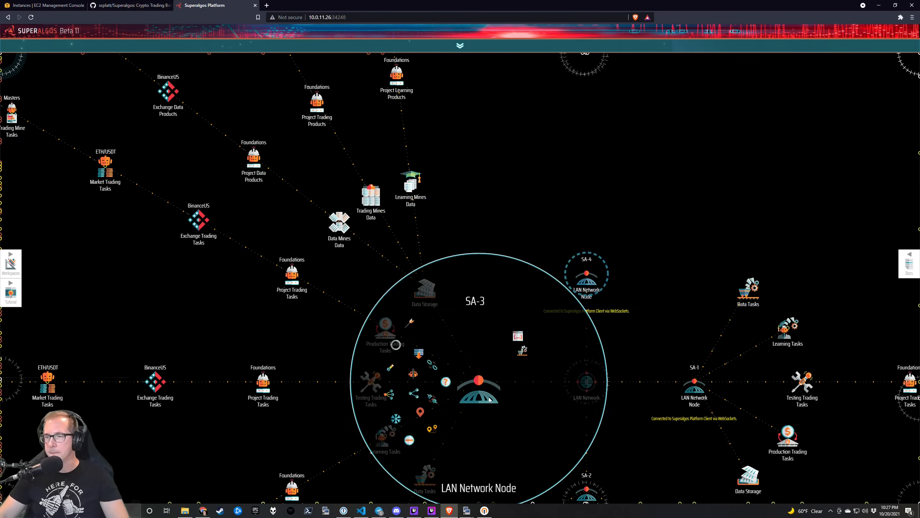
click(408, 441)
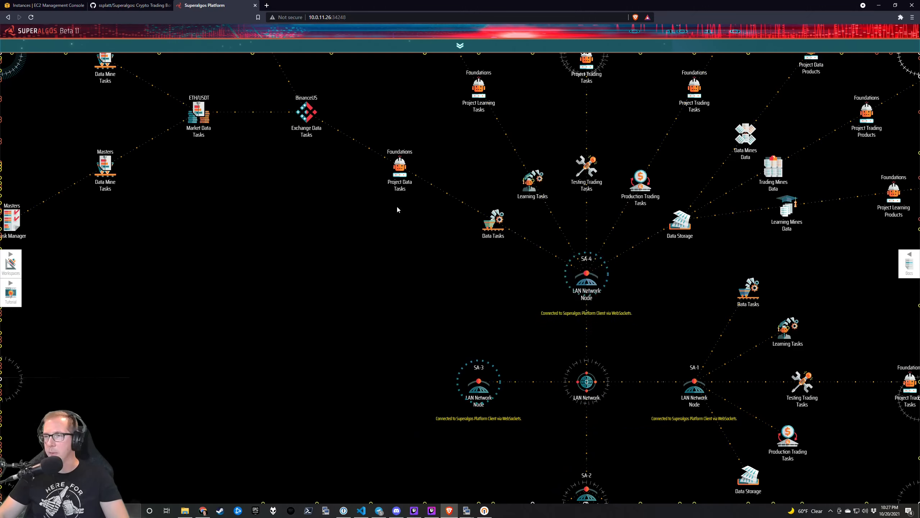
Delete the remaining LTC/USDT Market Data, Learning and Trading Tasks nodes.
mouse_move(340, 250)
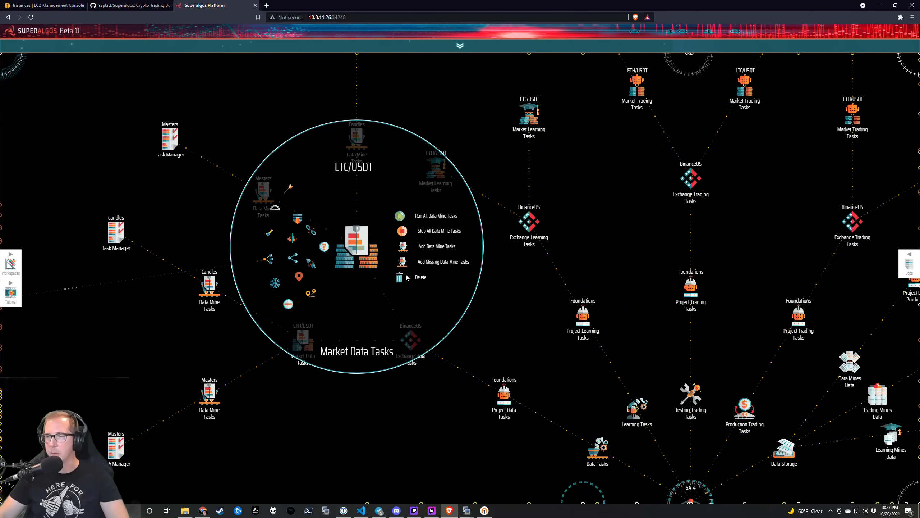
click(407, 277)
mouse_move(537, 125)
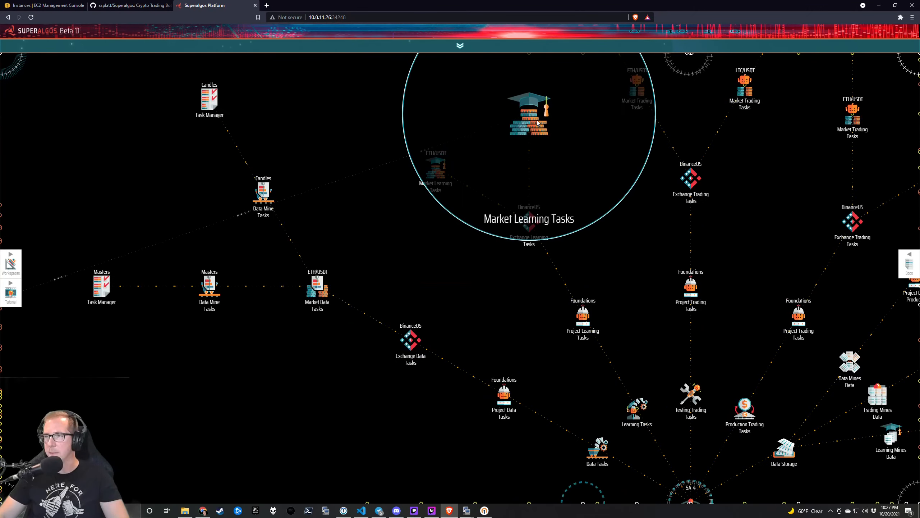
double_click(578, 145)
drag(533, 314, 512, 330)
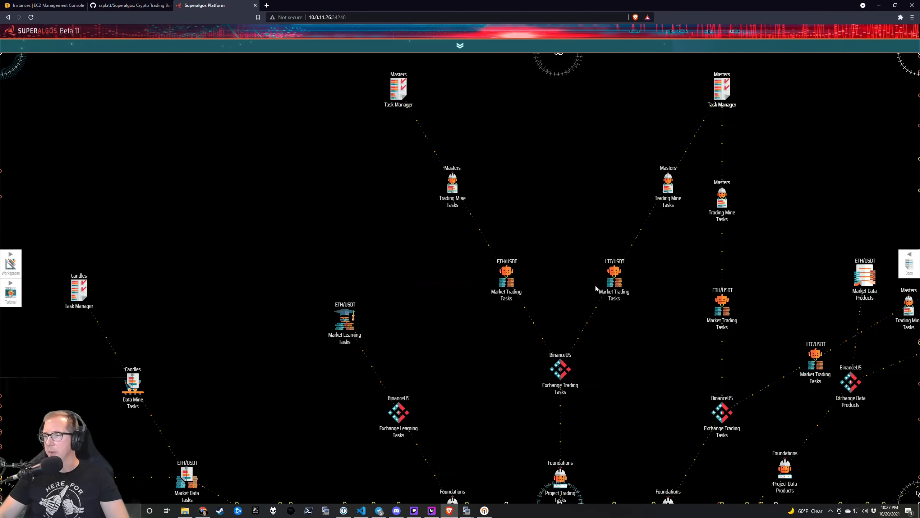
mouse_move(614, 279)
click(666, 306)
drag(684, 373, 681, 373)
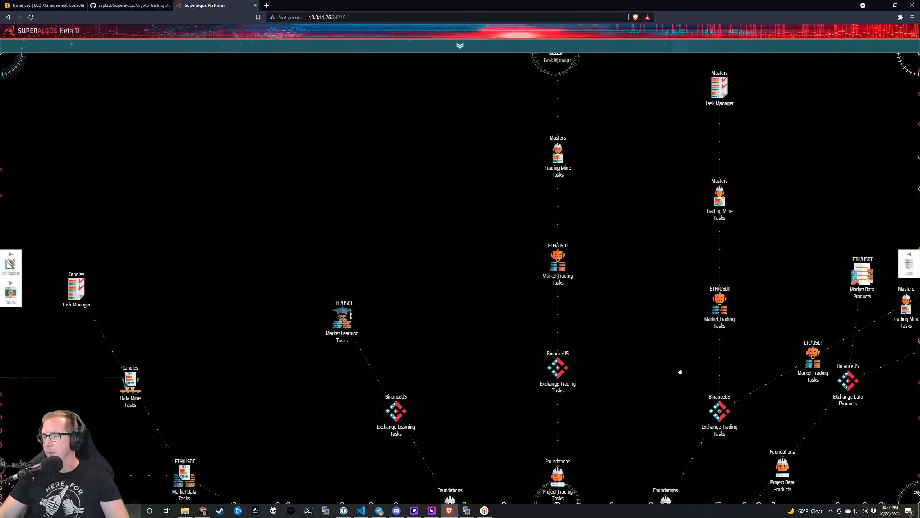
mouse_move(690, 277)
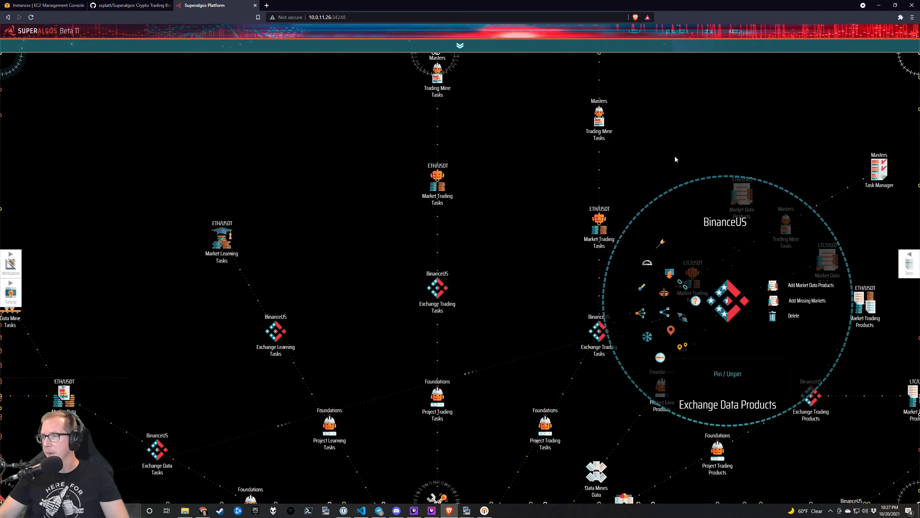
click(735, 308)
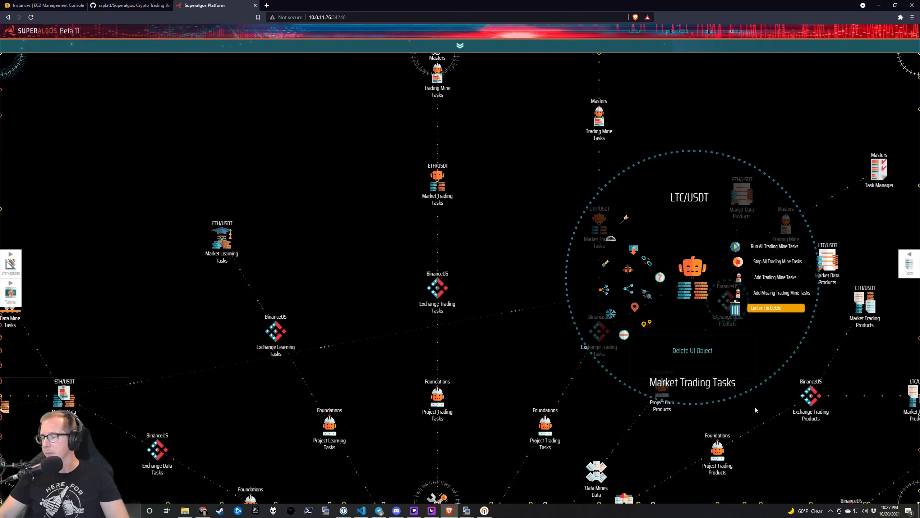
Delete the last LTC/USDT Market Data, Trading and Learning Products nodes.
drag(755, 408, 613, 244)
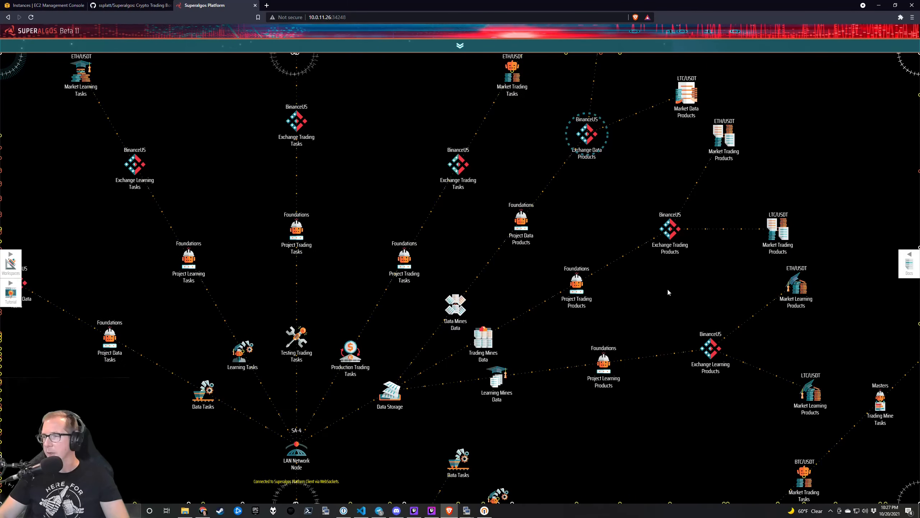
drag(669, 292, 570, 322)
mouse_move(588, 125)
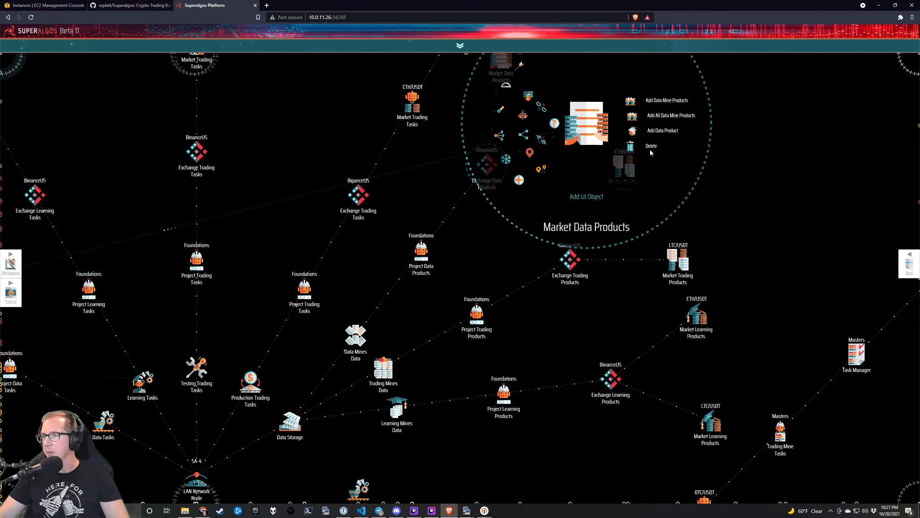
click(651, 146)
click(651, 146)
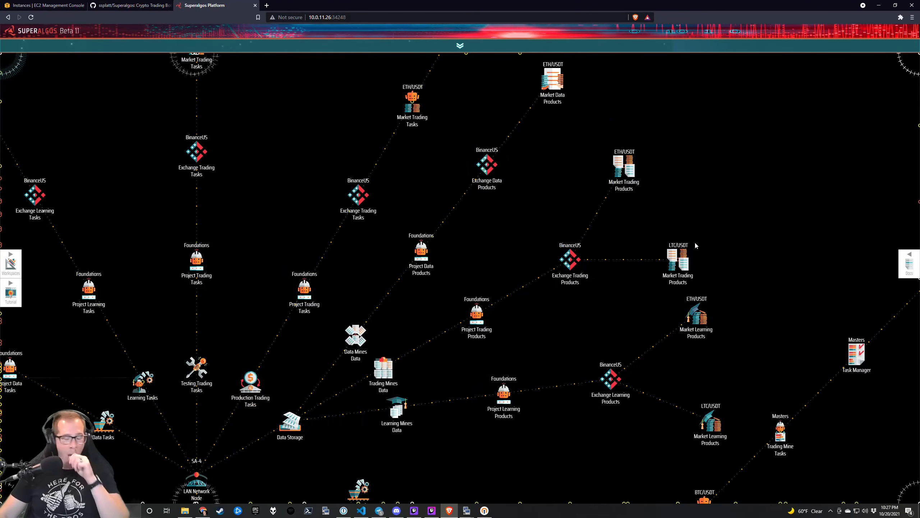
mouse_move(690, 241)
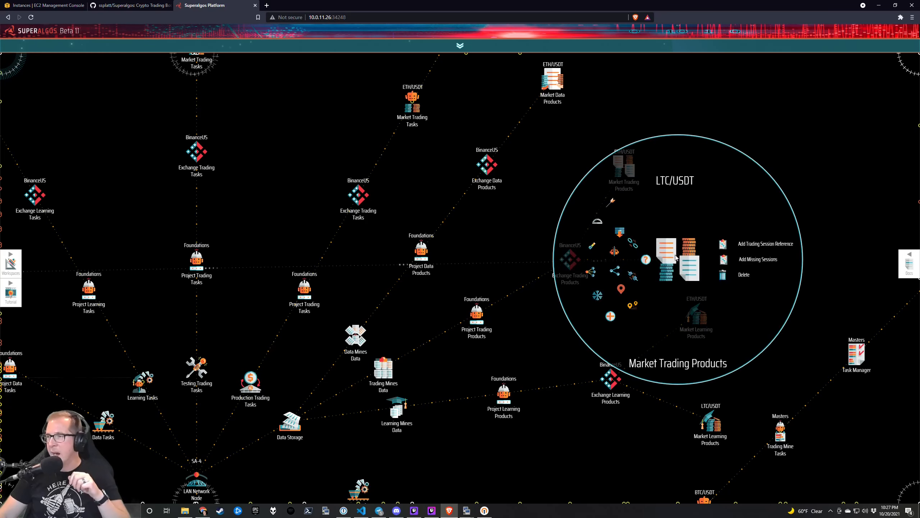
click(723, 274)
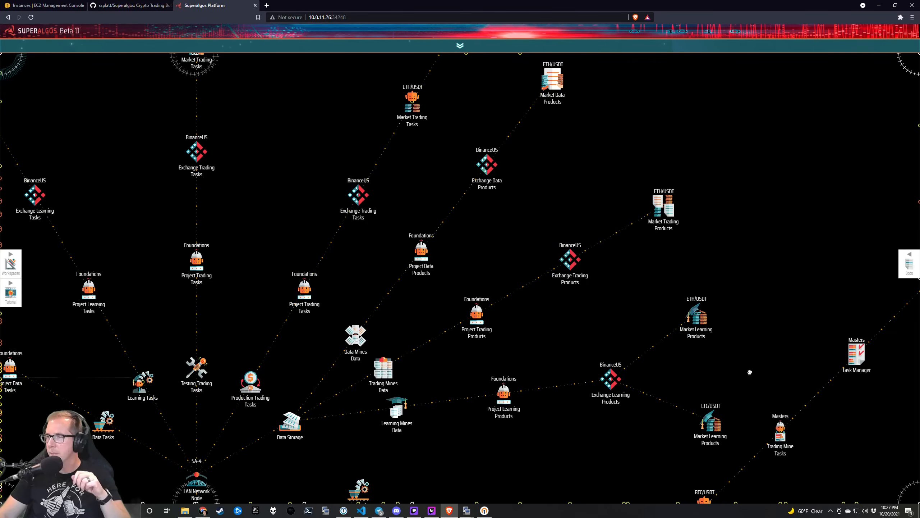
drag(750, 371, 730, 267)
mouse_move(698, 329)
click(735, 338)
click(735, 337)
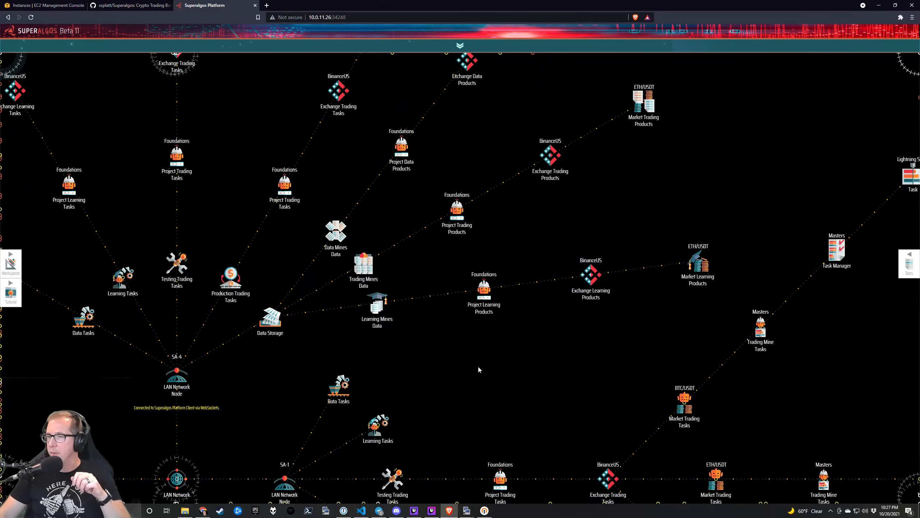
drag(374, 357, 465, 351)
drag(369, 334, 373, 310)
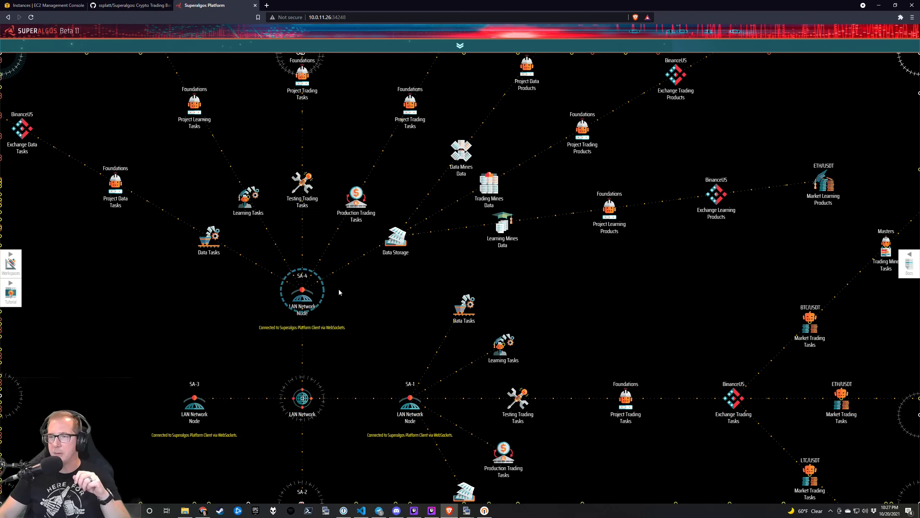
scroll(372, 279, down, 3)
Go from the Charting Space overview to the LAN Network hierarchy.
click(340, 268)
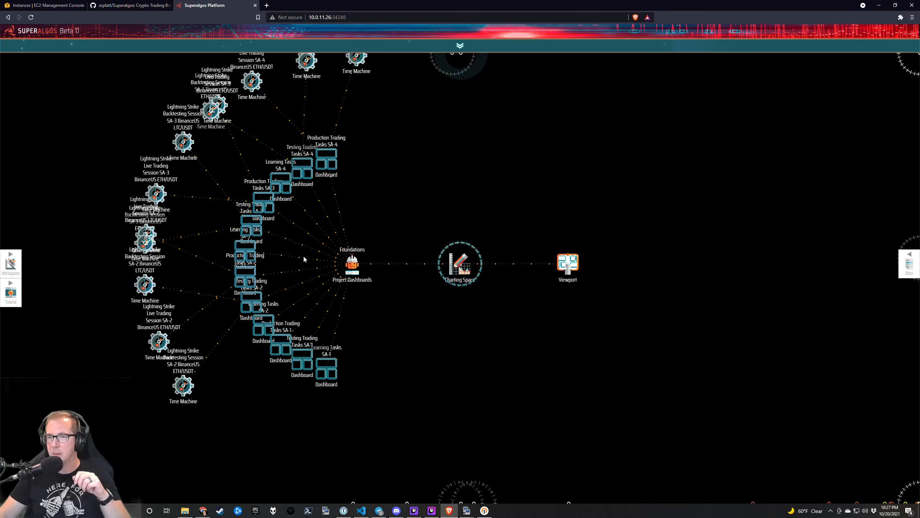
drag(329, 217, 358, 268)
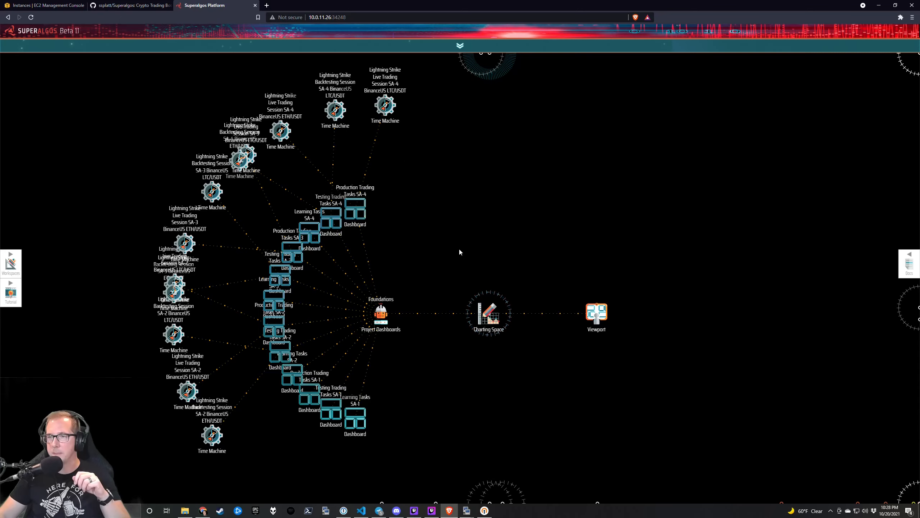
scroll(525, 258, down, 3)
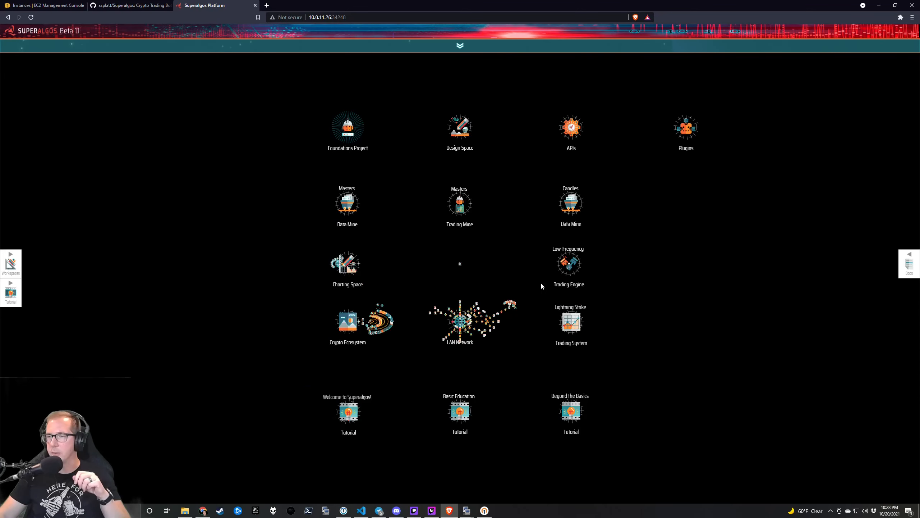
click(453, 320)
Collapse the task branches of SA-2, SA-3 and SA-4.
mouse_move(449, 363)
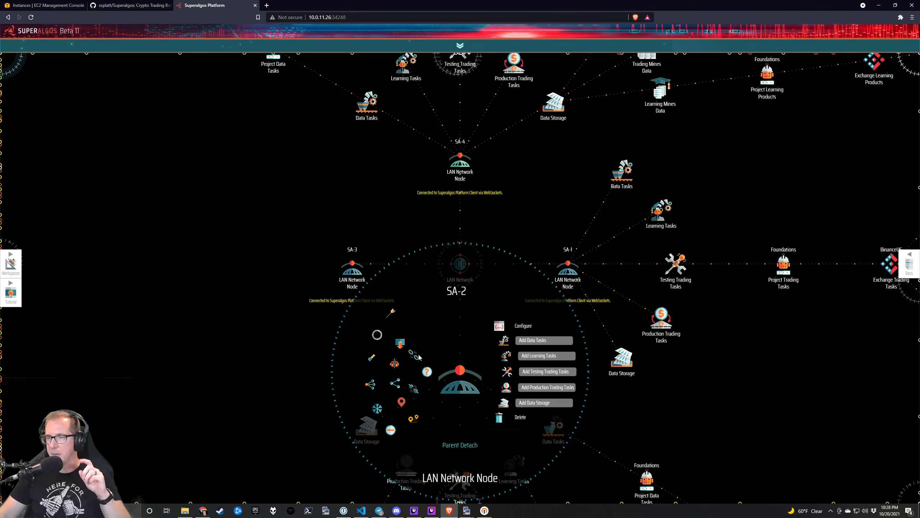
click(417, 356)
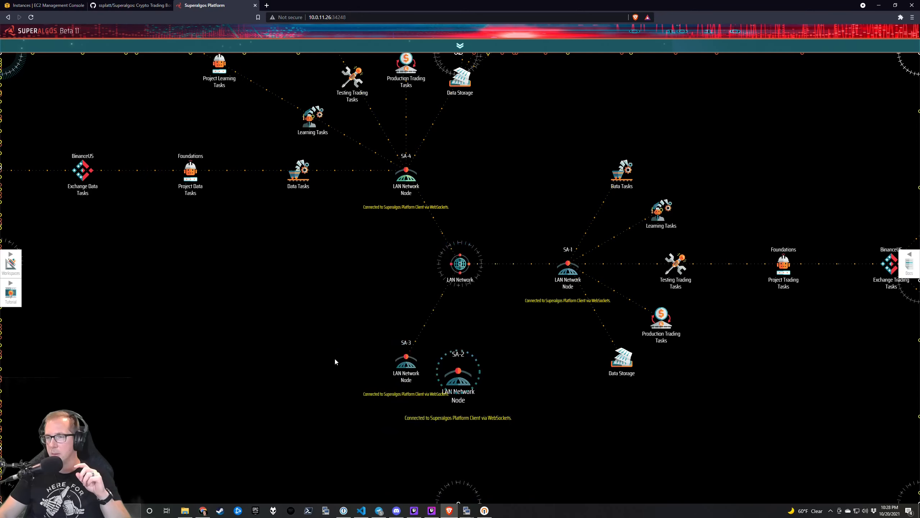
mouse_move(358, 348)
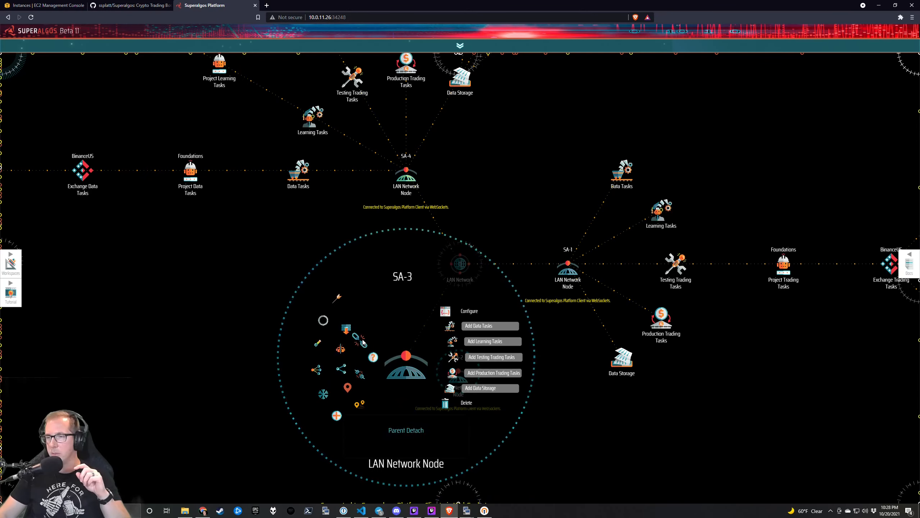
click(362, 341)
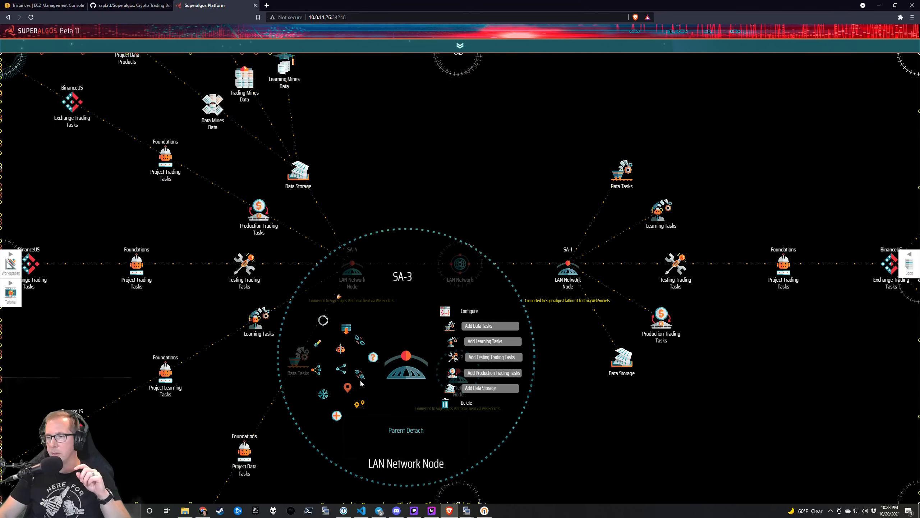
click(337, 415)
Move SA-4 and SA-3 to the left of the LAN Network hub.
mouse_move(351, 269)
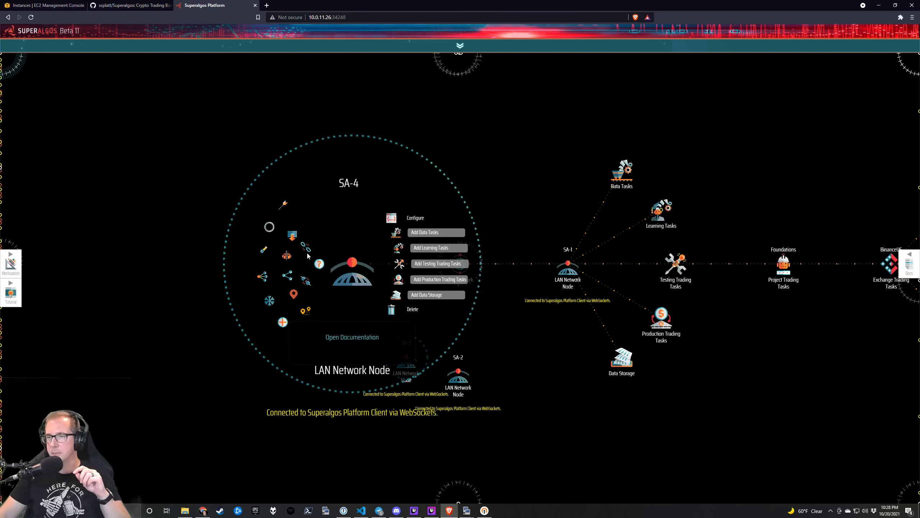
drag(360, 266, 274, 253)
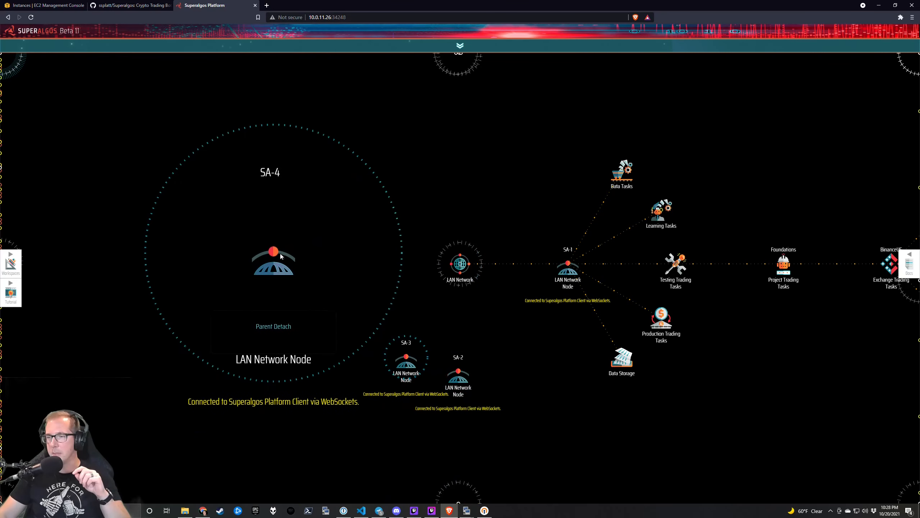
drag(402, 363, 340, 324)
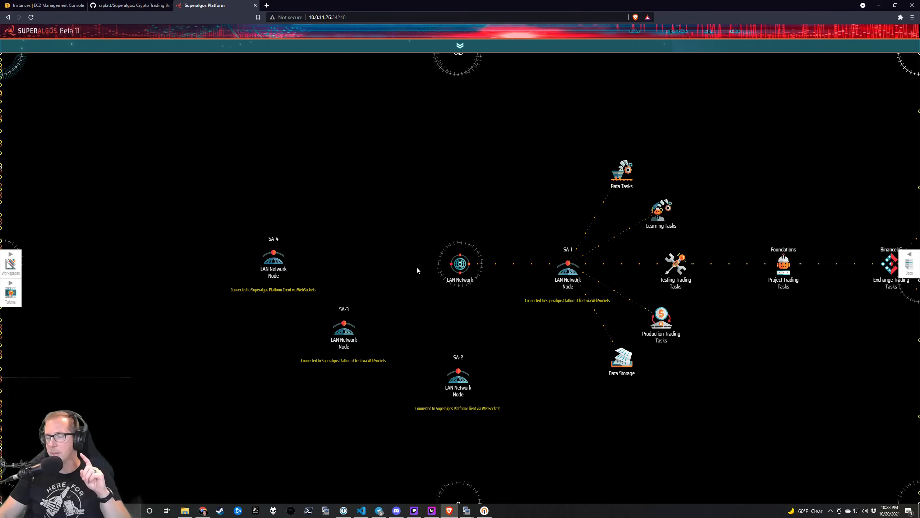
Delete the ETH/BTC, LTC/BTC and BNB/BTC markets from the Crypto Ecosystem.
scroll(413, 254, down, 3)
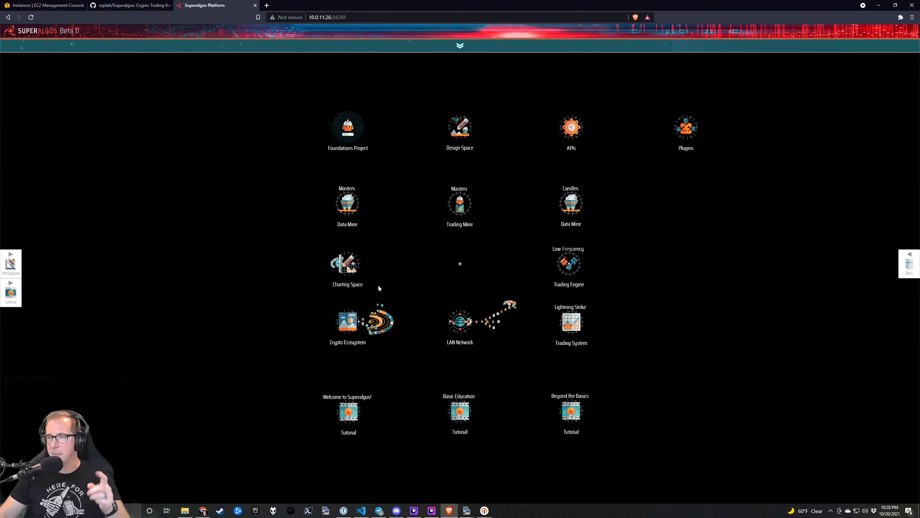
scroll(386, 323, up, 3)
drag(294, 254, 258, 309)
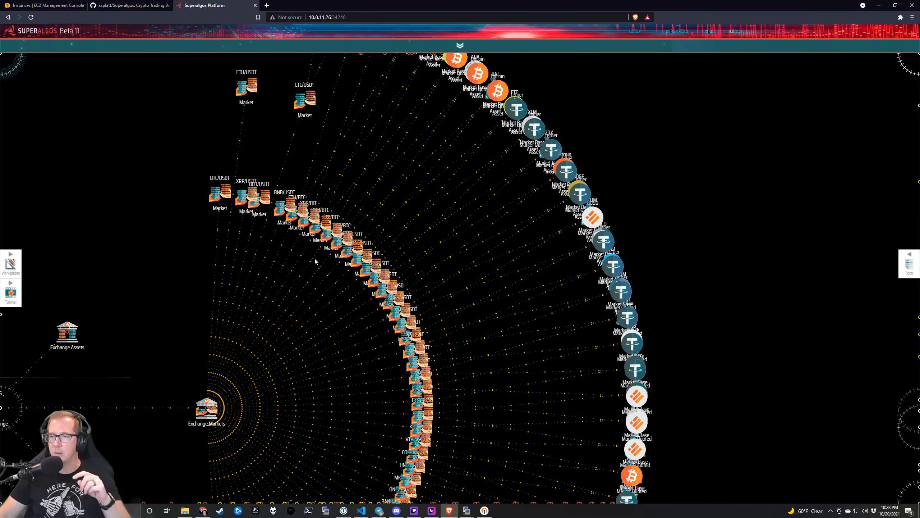
mouse_move(292, 210)
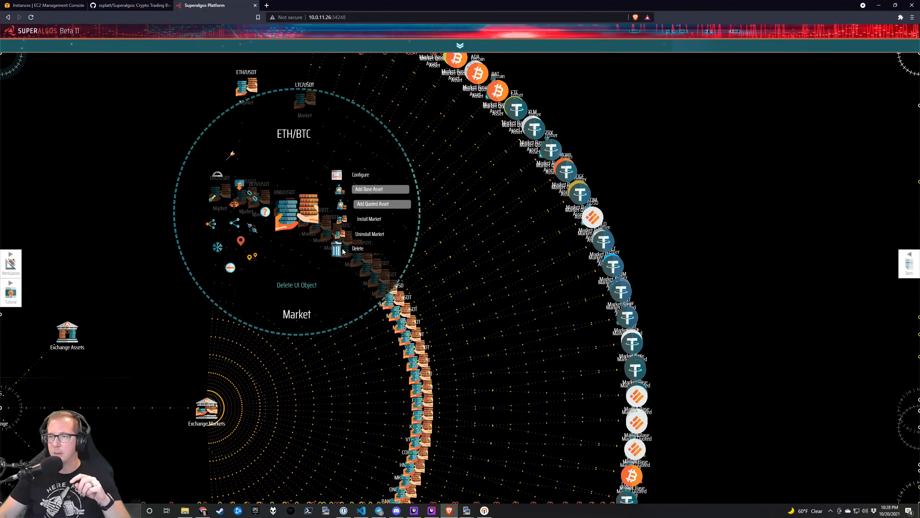
click(343, 251)
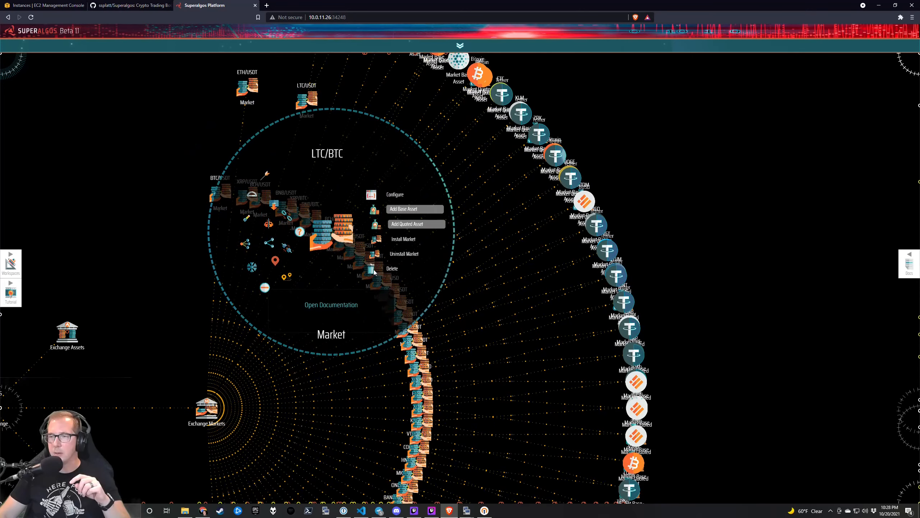
click(374, 271)
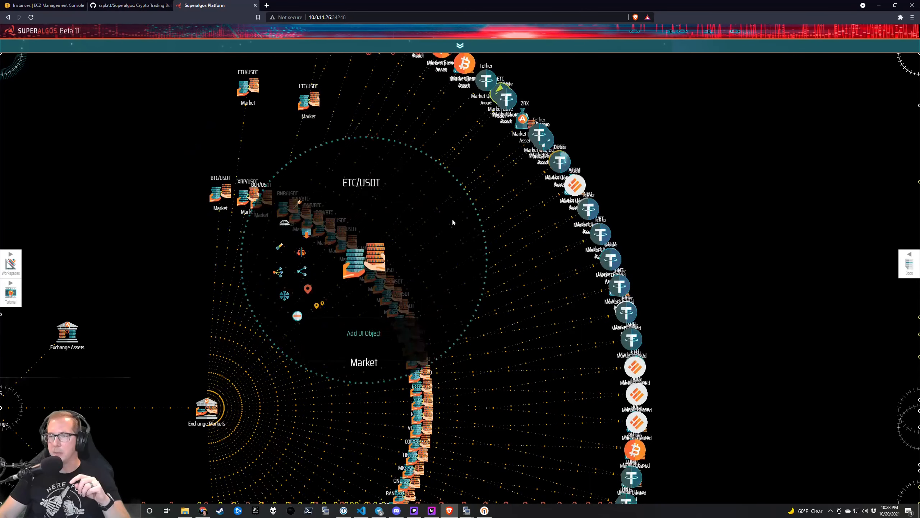
mouse_move(314, 218)
click(377, 257)
click(377, 257)
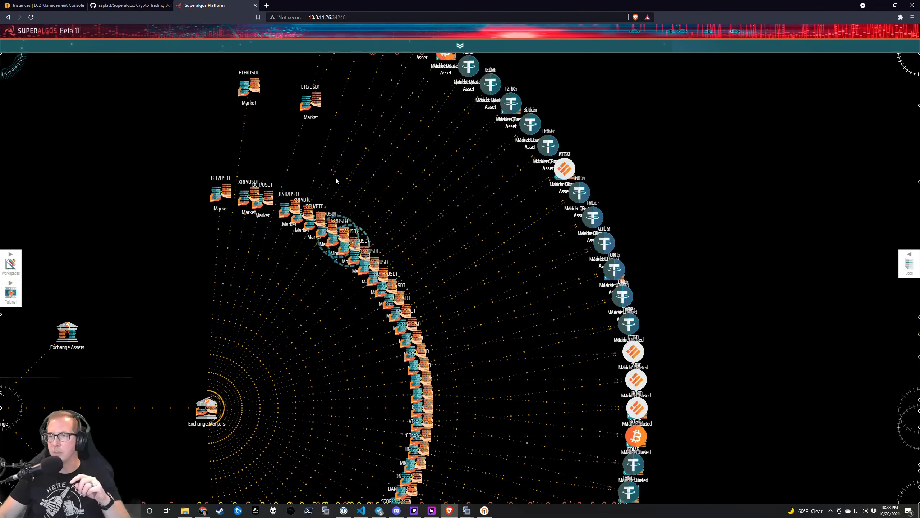
Place the BNB/USDT market beside LTC/USDT and start installing it.
mouse_move(324, 198)
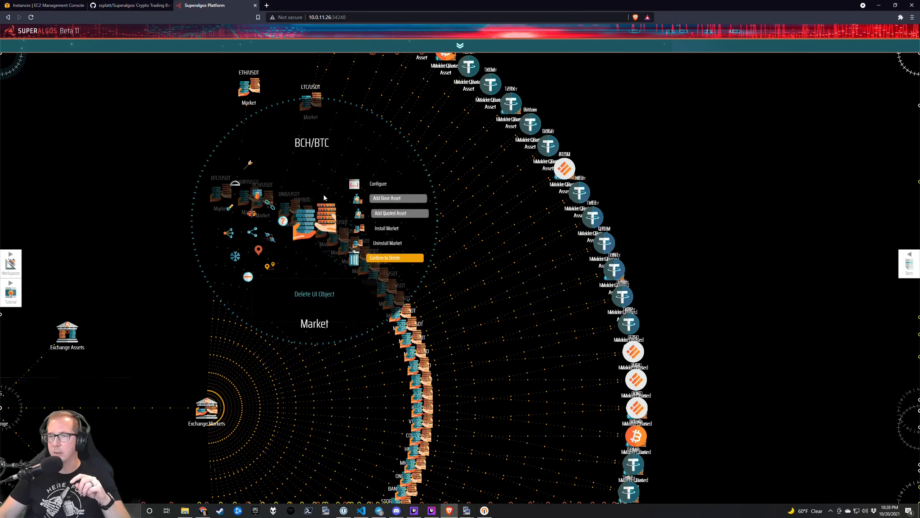
mouse_move(290, 208)
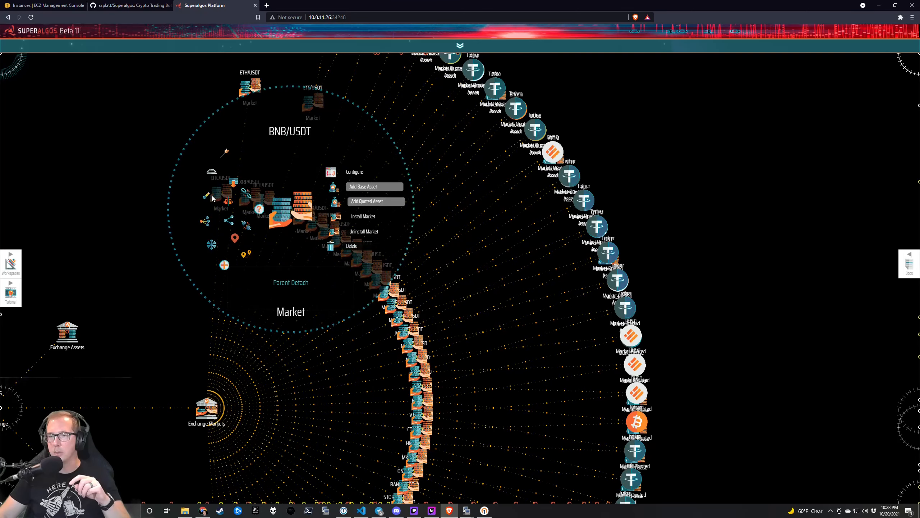
drag(286, 211, 347, 114)
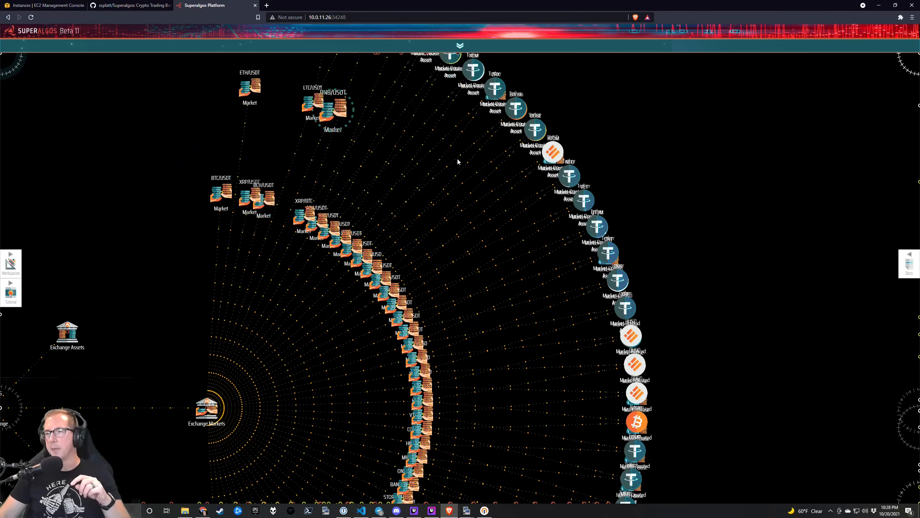
drag(432, 169, 466, 217)
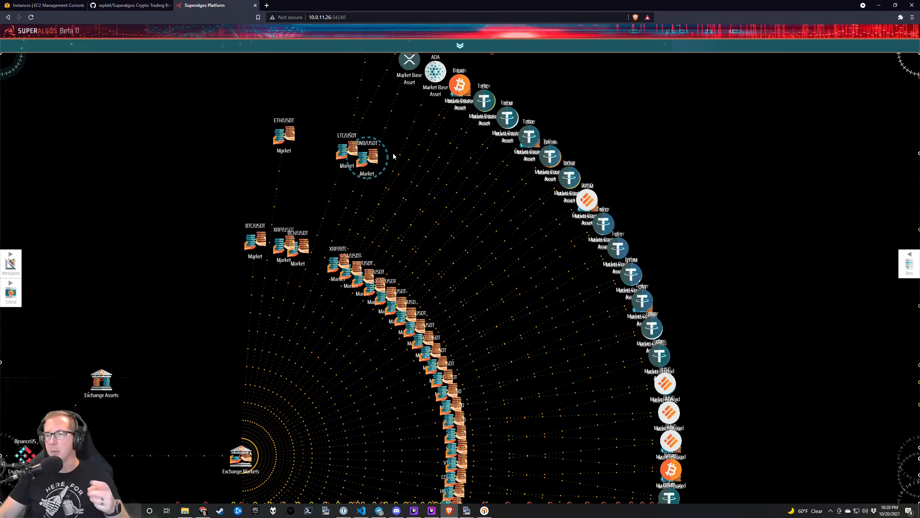
mouse_move(386, 163)
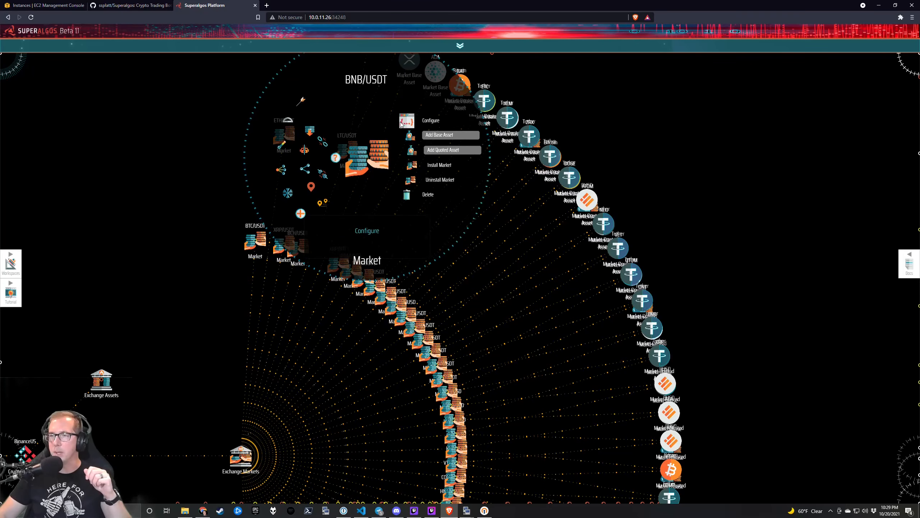
click(412, 169)
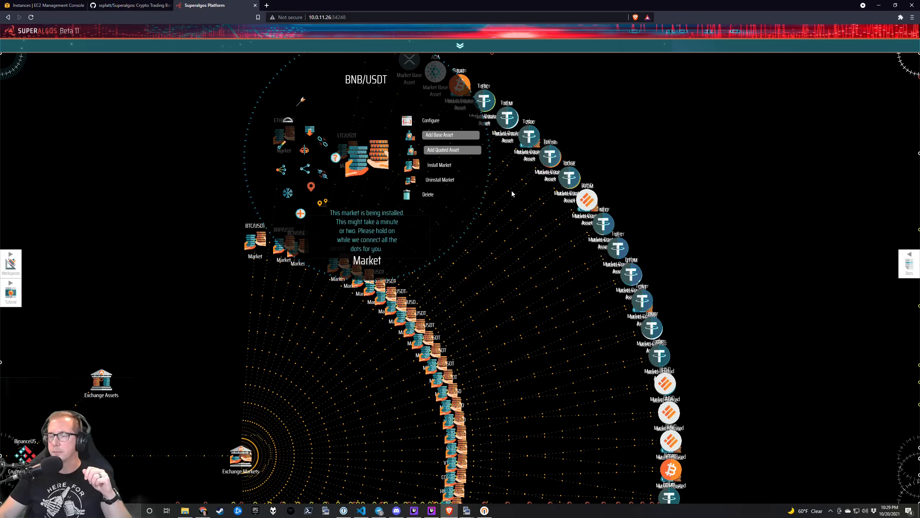
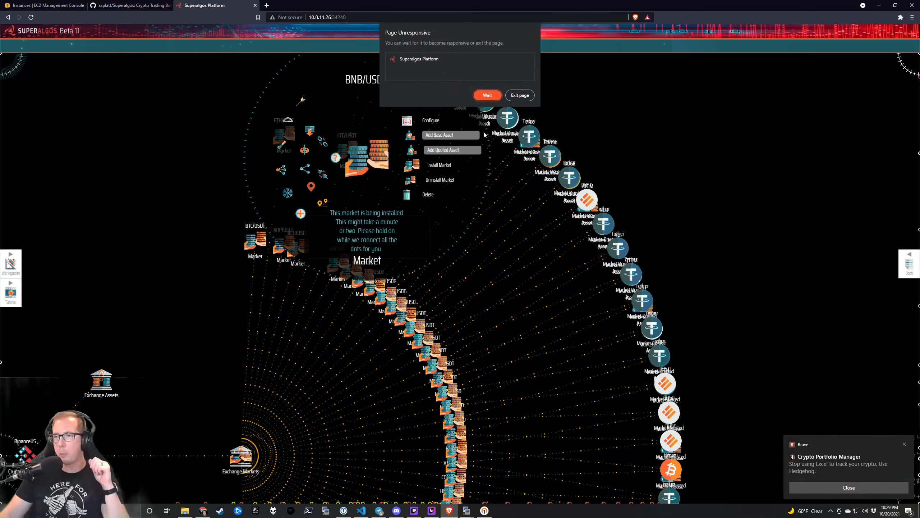
Dismiss the Brave notification toast and choose Wait on the Page Unresponsive dialog.
click(857, 490)
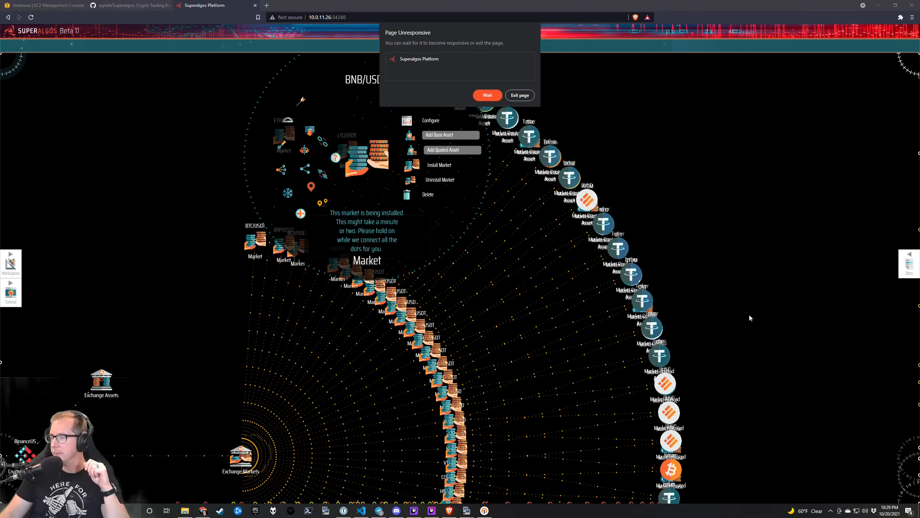
click(484, 95)
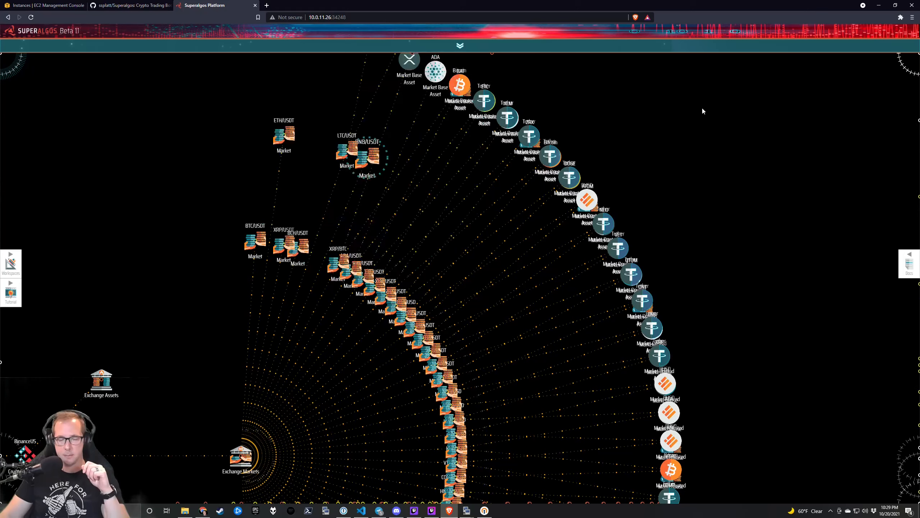
Reposition the SA-2 node in the LAN Network and collapse its task branches.
click(460, 333)
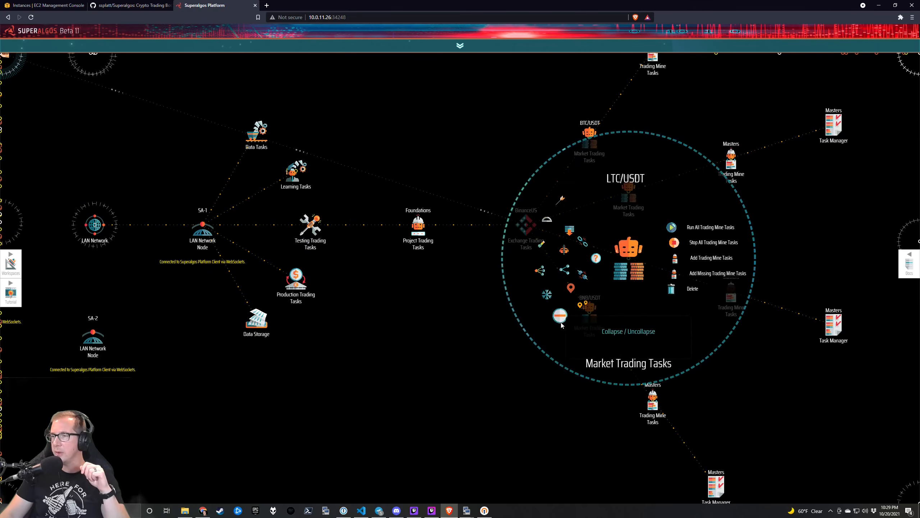
drag(358, 410, 560, 330)
mouse_move(402, 344)
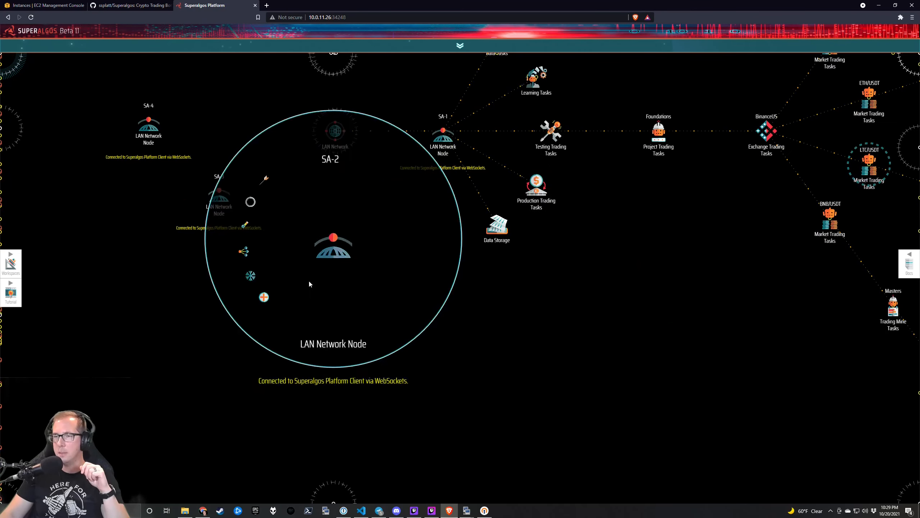
drag(528, 418, 373, 275)
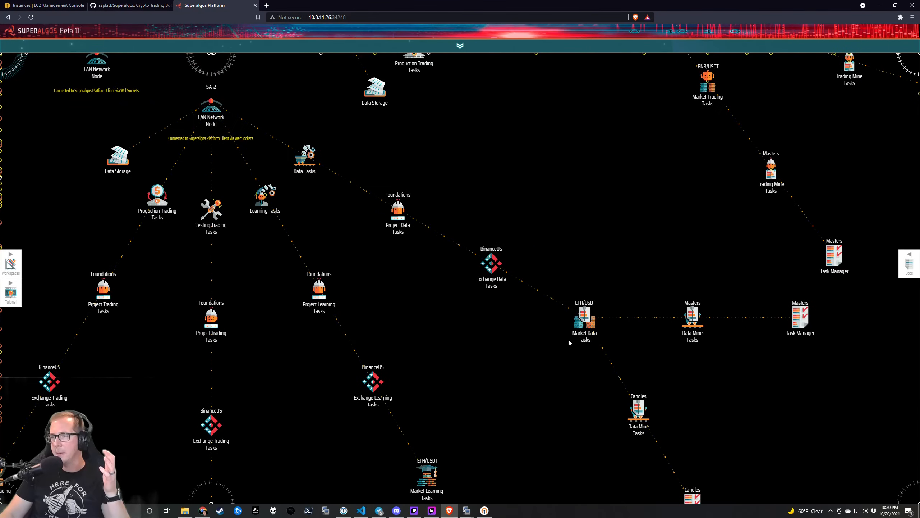
mouse_move(585, 318)
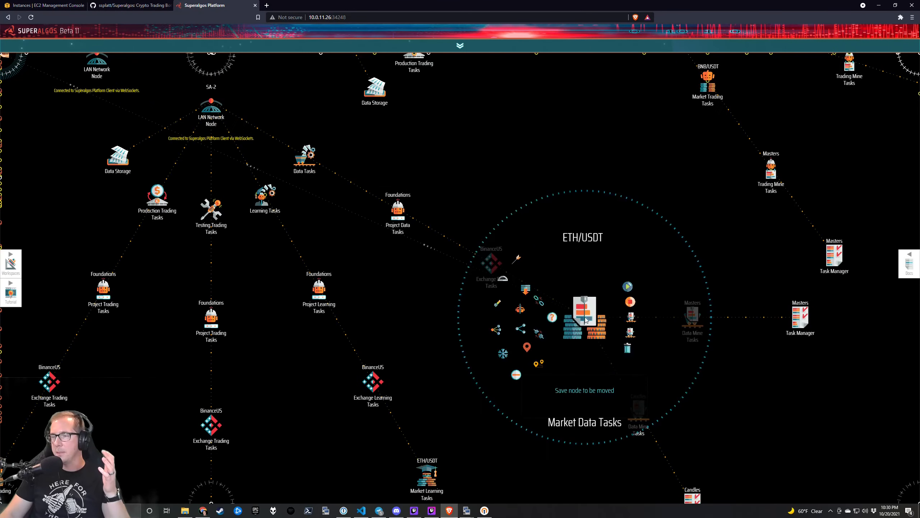
drag(376, 285, 472, 380)
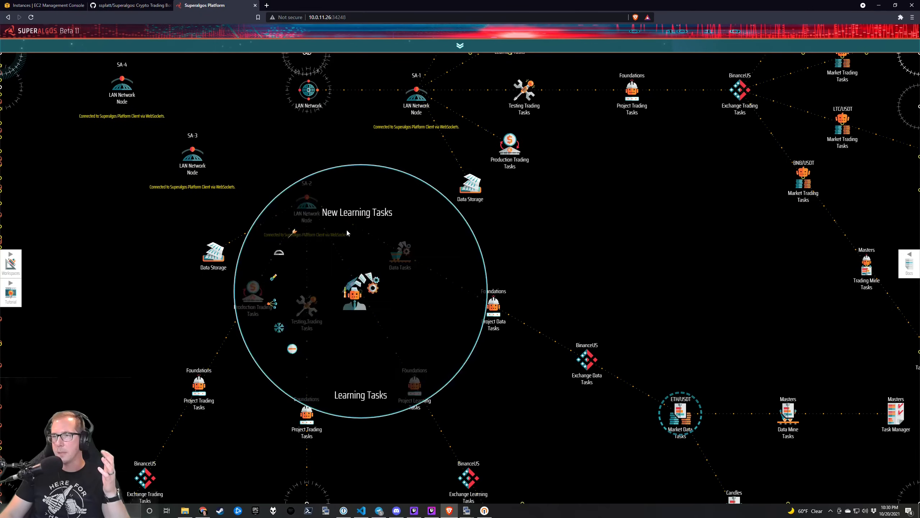
drag(311, 200, 320, 334)
mouse_move(320, 334)
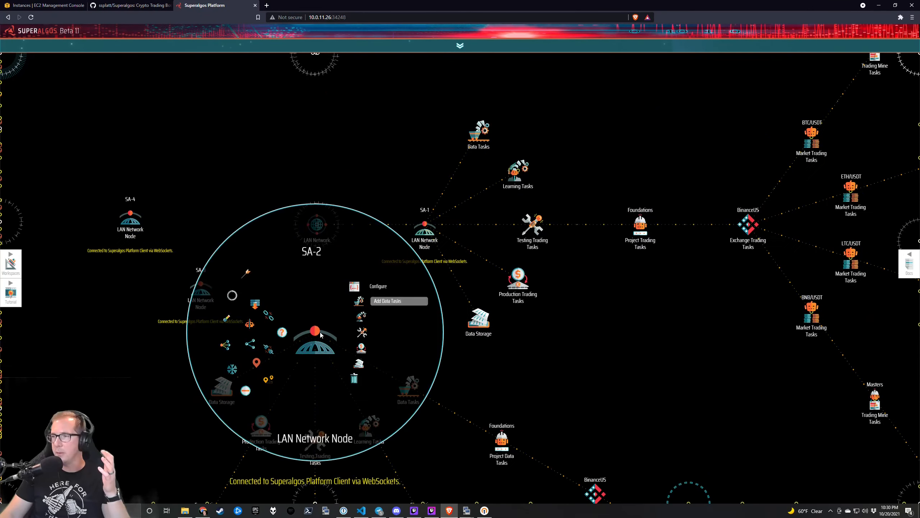
drag(320, 331, 323, 299)
mouse_move(201, 289)
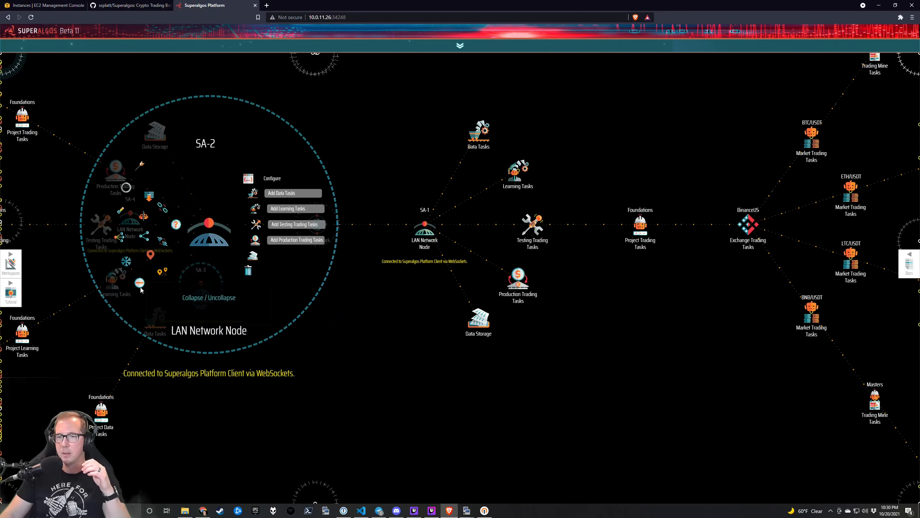
click(140, 283)
Move SA-3 and SA-4 next to the LAN Network hub.
drag(283, 276, 282, 280)
drag(130, 222, 242, 226)
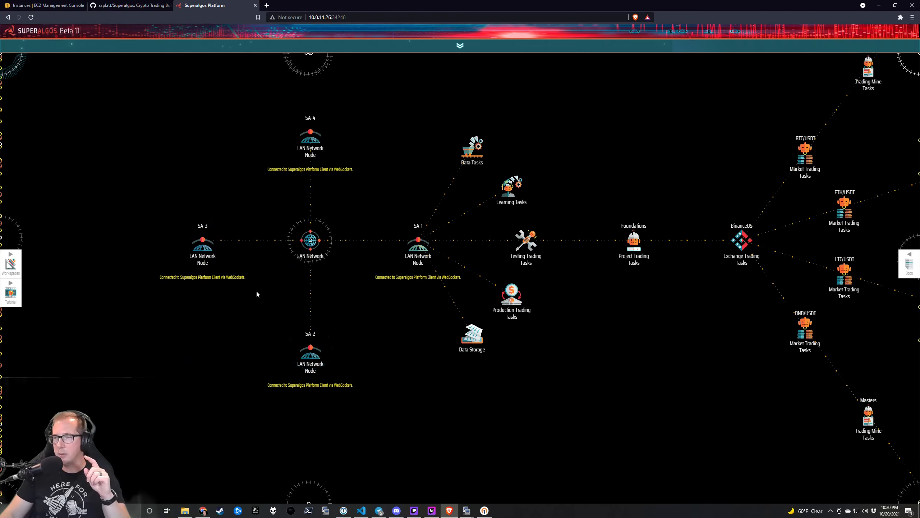
scroll(265, 296, down, 1)
scroll(383, 298, up, 1)
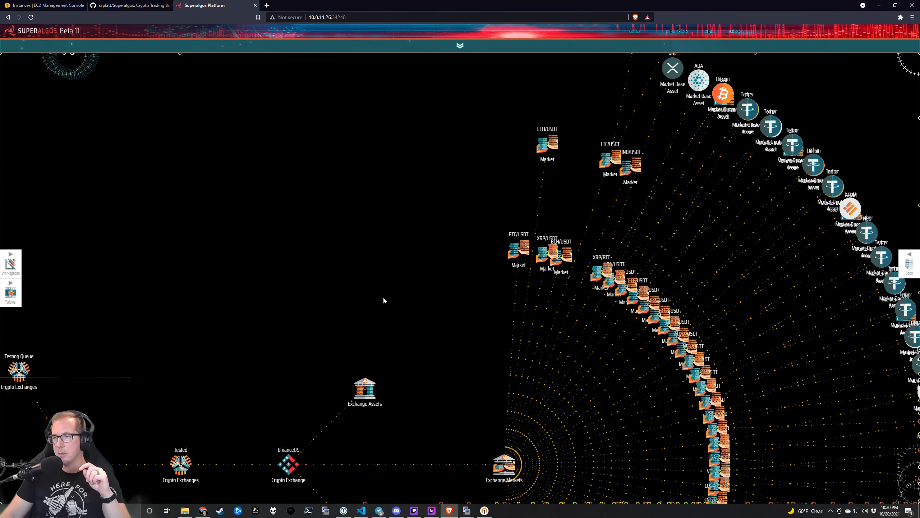
Uninstall the ETH/USDT and LTC/USDT markets, waiting out the unresponsive-page dialog.
drag(310, 273, 107, 331)
mouse_move(358, 203)
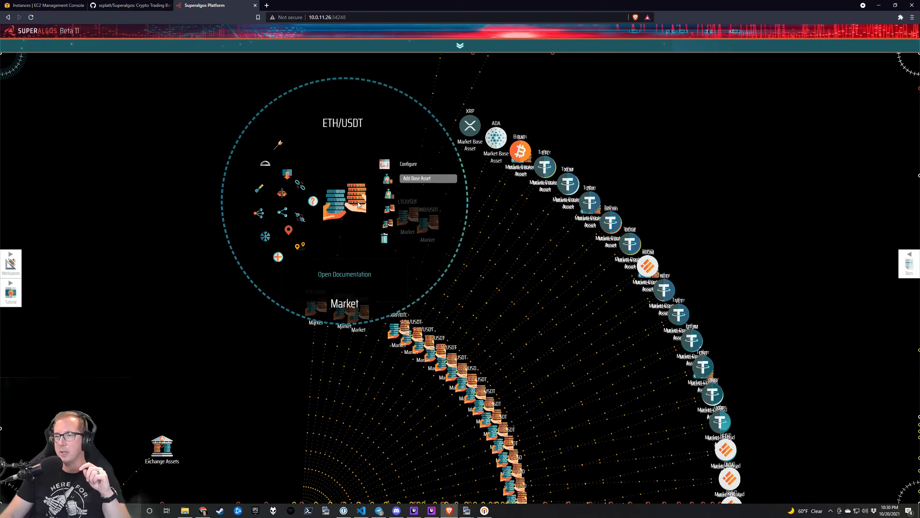
click(387, 224)
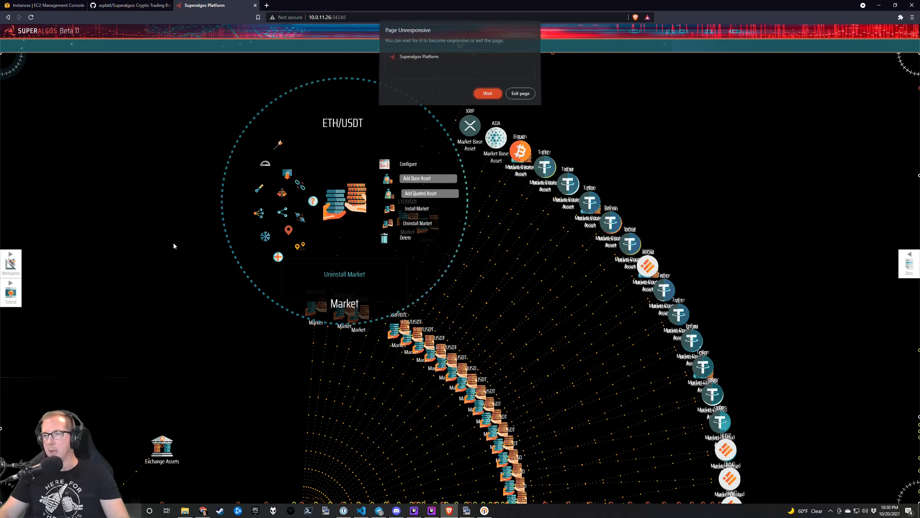
click(488, 96)
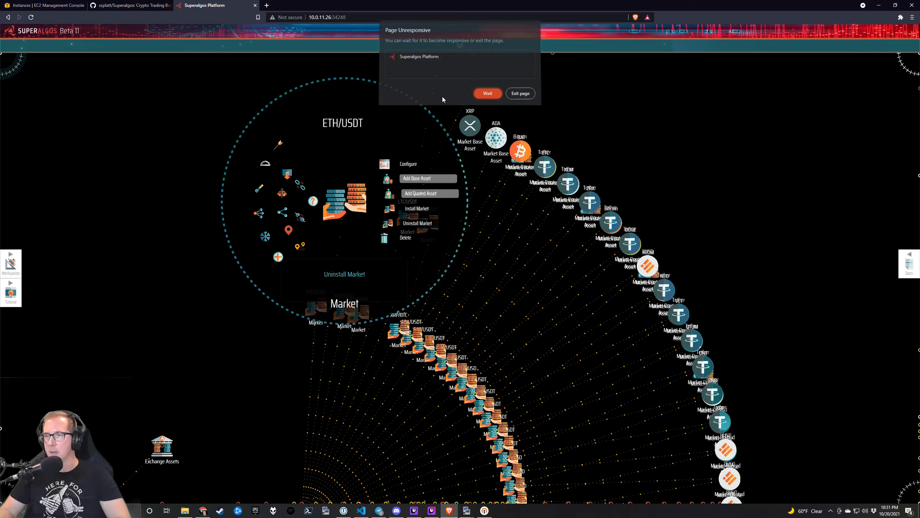
click(498, 95)
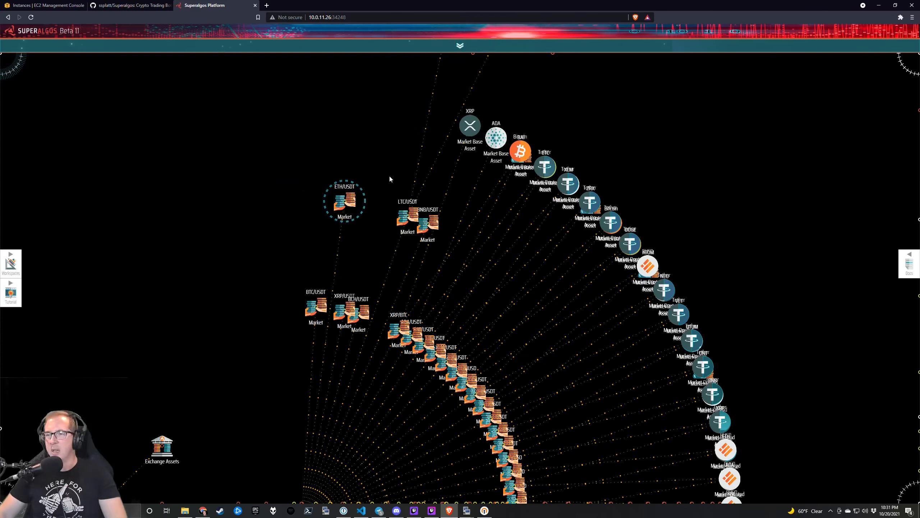
mouse_move(407, 217)
click(450, 241)
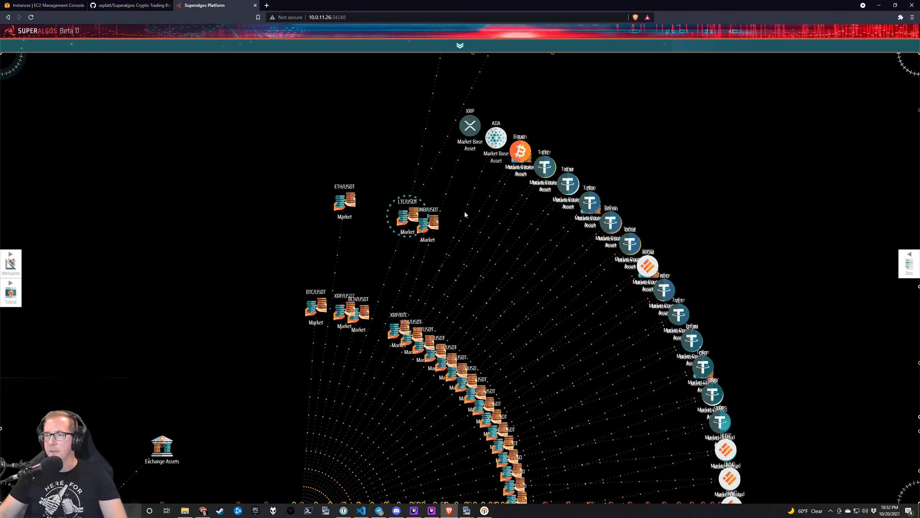
Go to the LAN Network and view SA-1's BinanceUS tasks for BTC/USDT and BNB/USDT.
mouse_move(397, 216)
key(ctrl+alt+c)
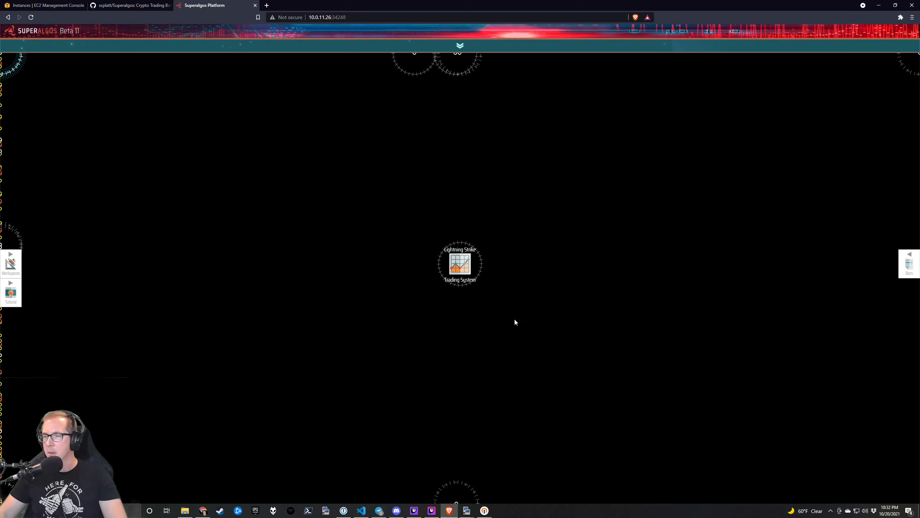
drag(341, 295, 607, 280)
drag(378, 272, 548, 253)
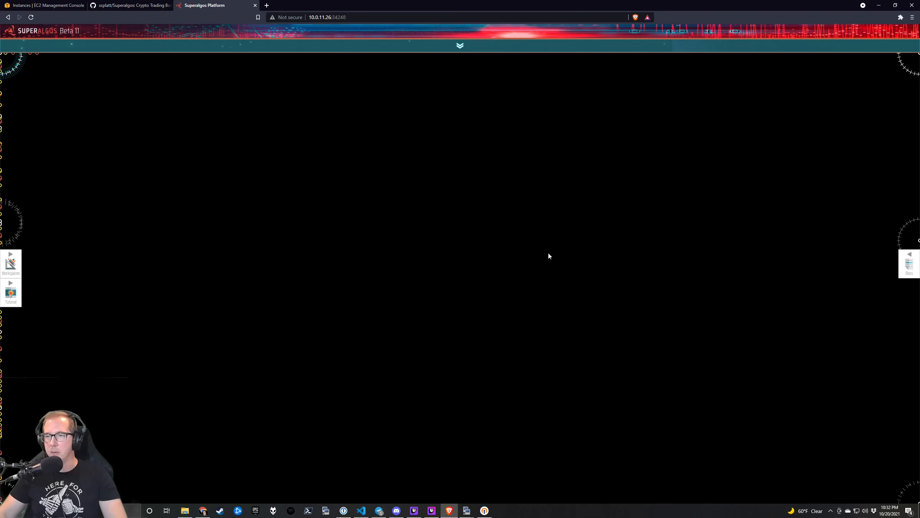
scroll(389, 261, down, 3)
click(460, 320)
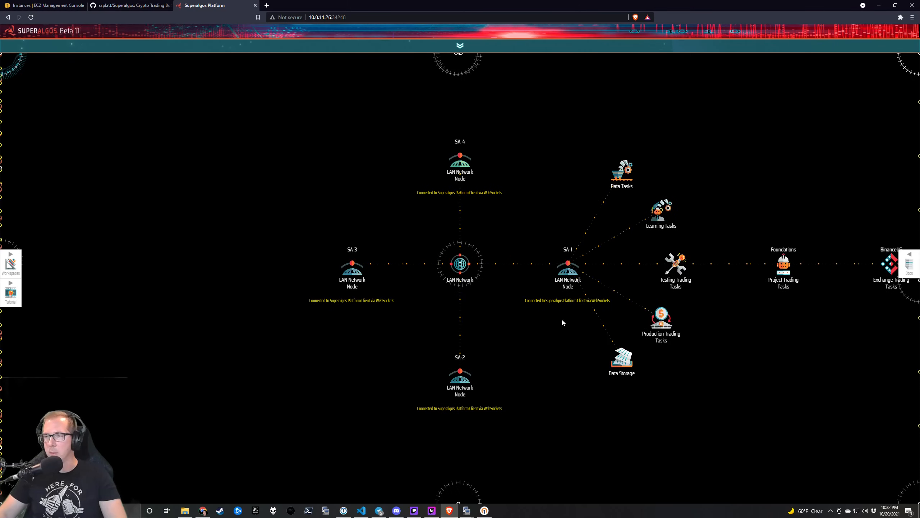
mouse_move(521, 196)
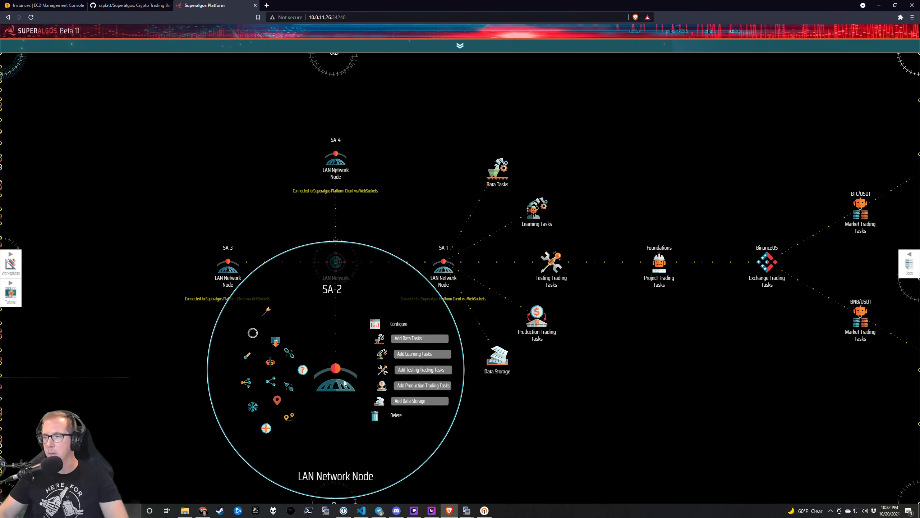
scroll(584, 345, down, 5)
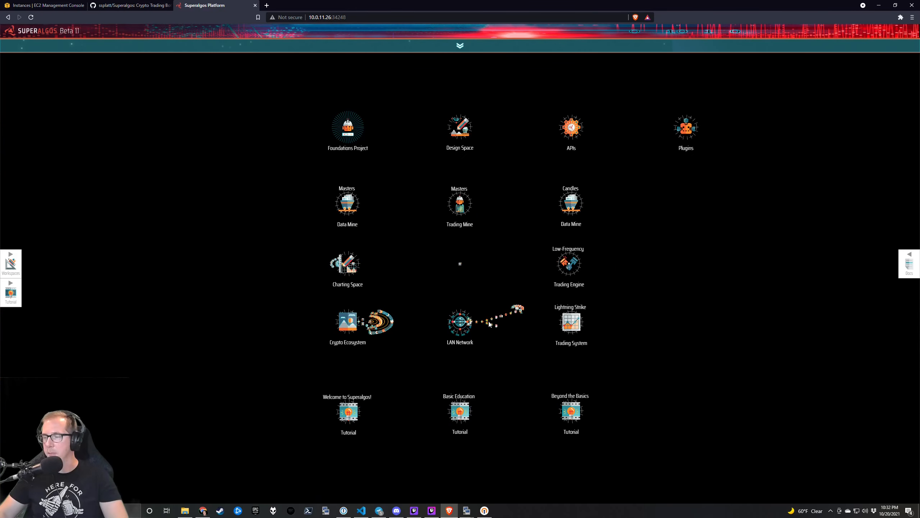
scroll(492, 326, up, 3)
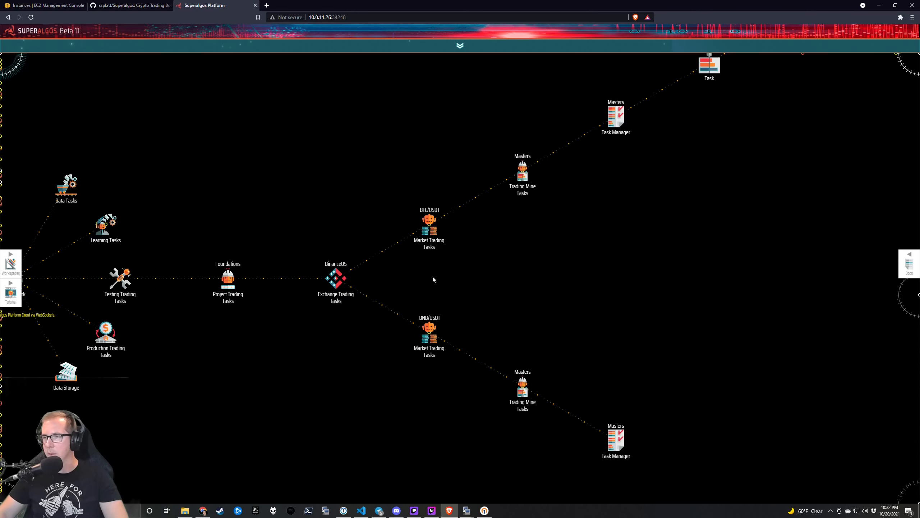
Request uninstalling the BNB/USDT market from the BinanceUS exchange.
scroll(431, 290, down, 3)
scroll(393, 325, up, 4)
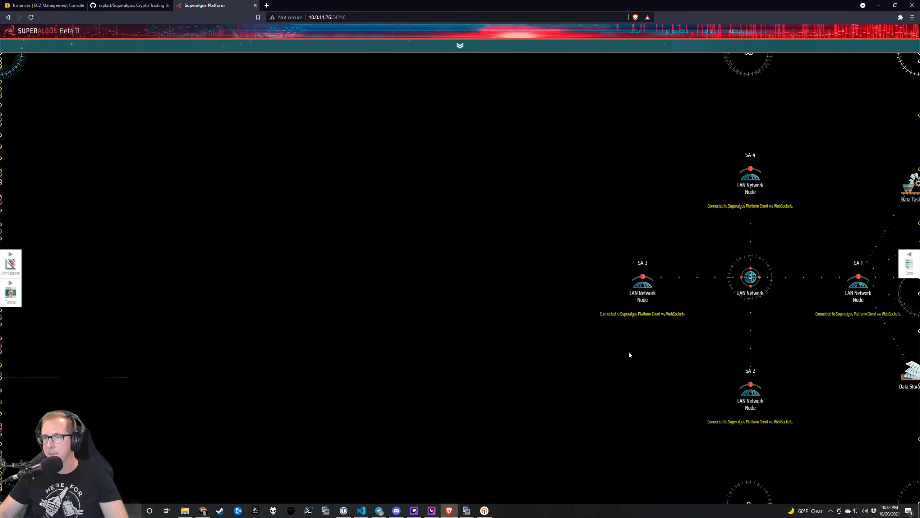
scroll(631, 355, down, 3)
scroll(379, 323, up, 4)
drag(318, 191, 345, 355)
drag(365, 264, 366, 274)
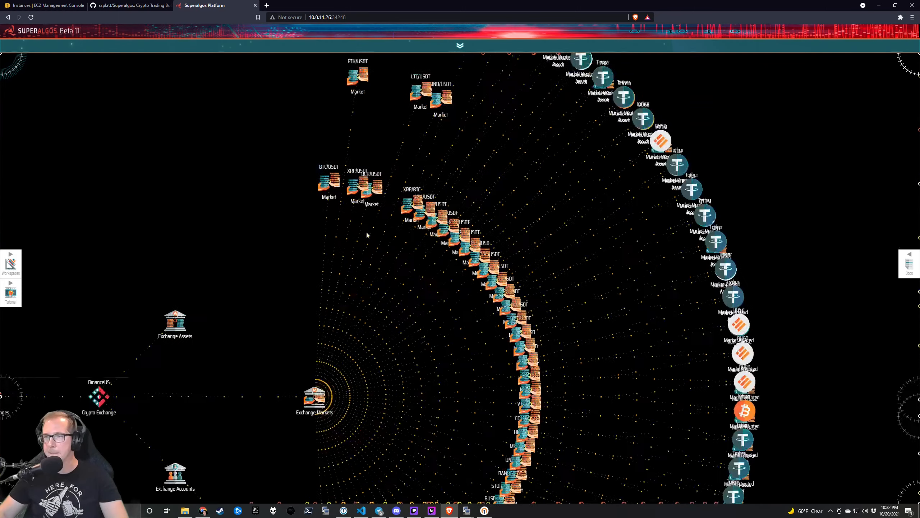
drag(448, 87, 456, 180)
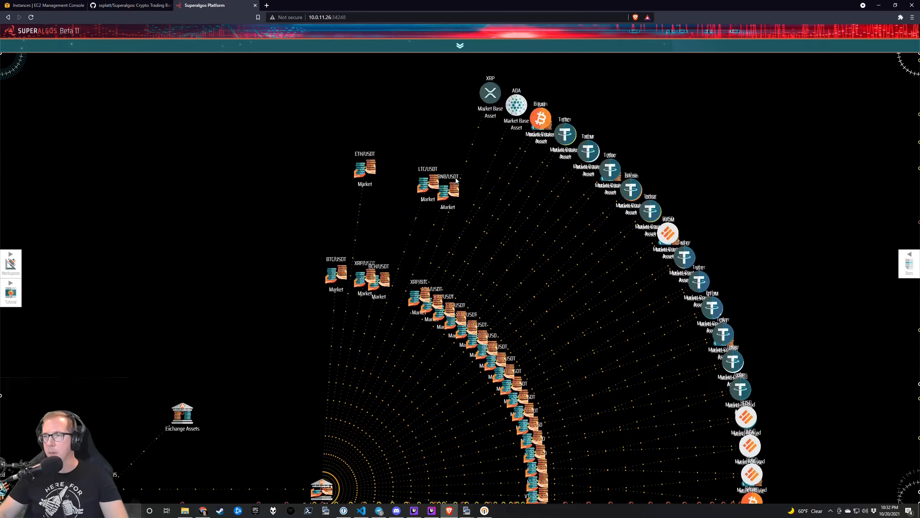
mouse_move(456, 179)
click(498, 216)
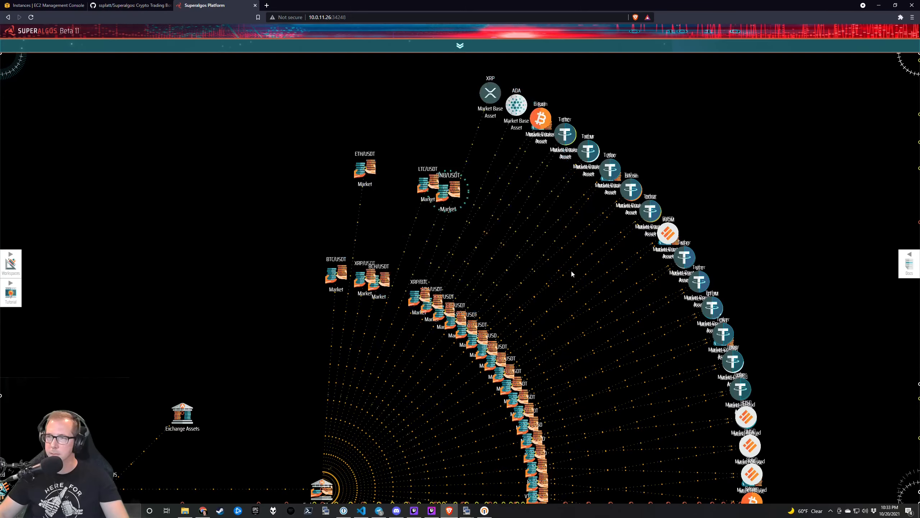
Expand the child task nodes of SA-2, SA-3 and SA-4.
scroll(570, 271, down, 1)
scroll(523, 323, up, 1)
drag(264, 310, 616, 328)
drag(165, 327, 641, 329)
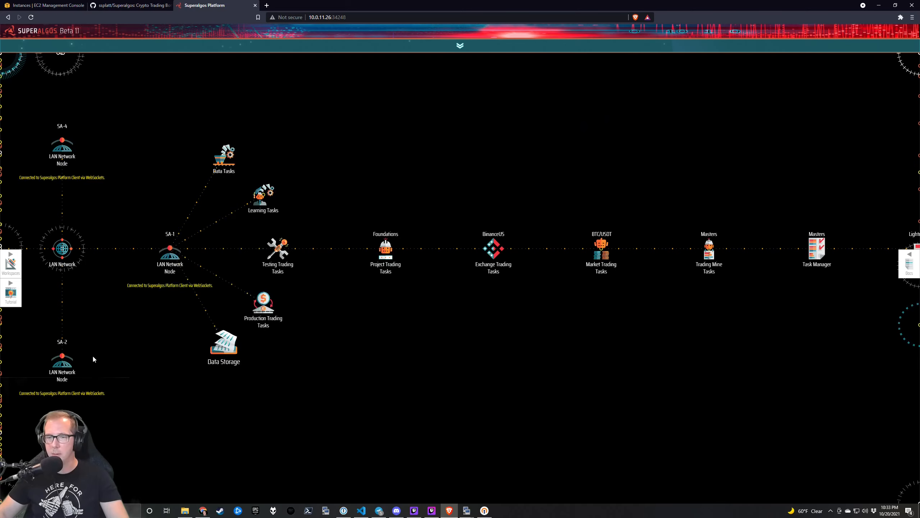
drag(92, 358, 225, 339)
mouse_move(195, 344)
click(126, 396)
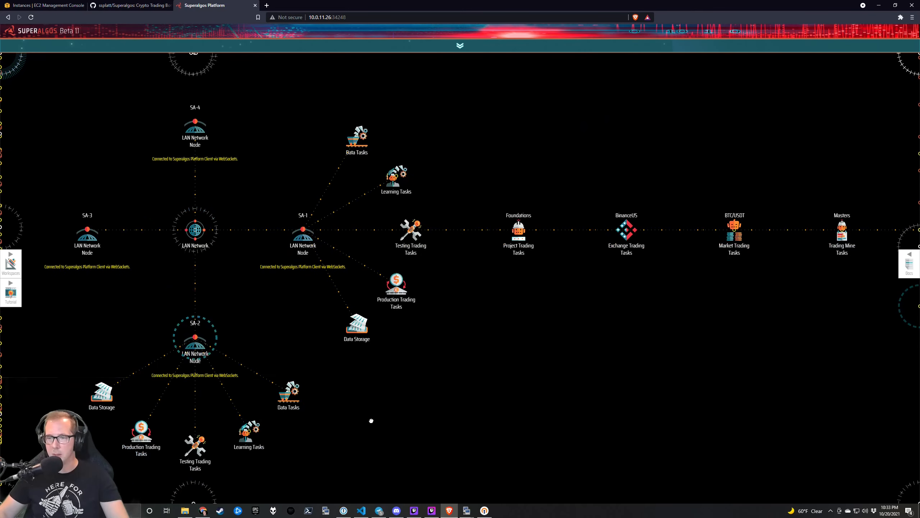
drag(372, 421, 417, 360)
mouse_move(132, 171)
click(67, 226)
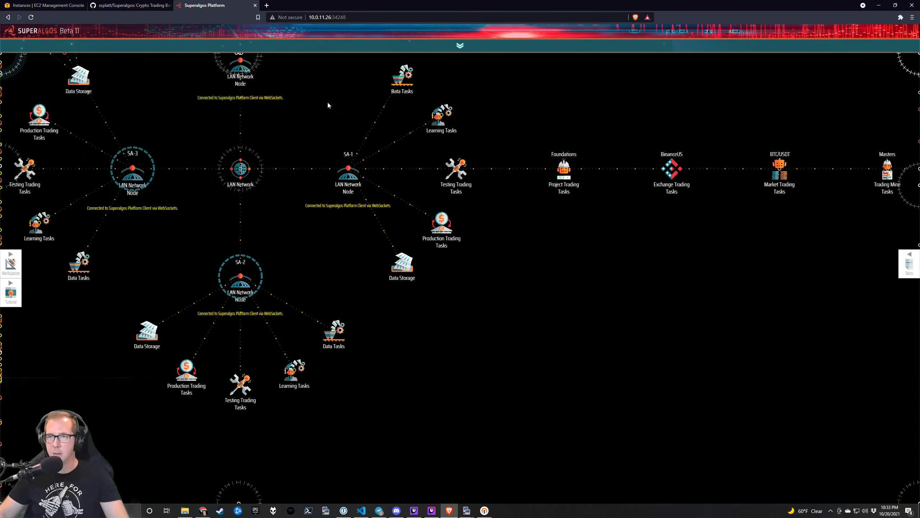
drag(378, 153, 491, 283)
mouse_move(349, 203)
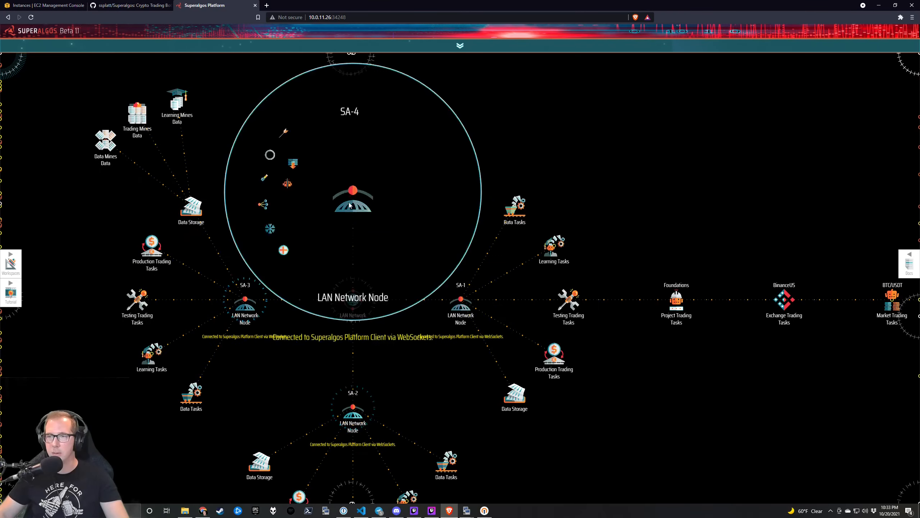
click(283, 250)
Collapse SA-1's task branches and move the node to the right.
drag(442, 222, 469, 146)
drag(634, 180, 534, 186)
mouse_move(365, 246)
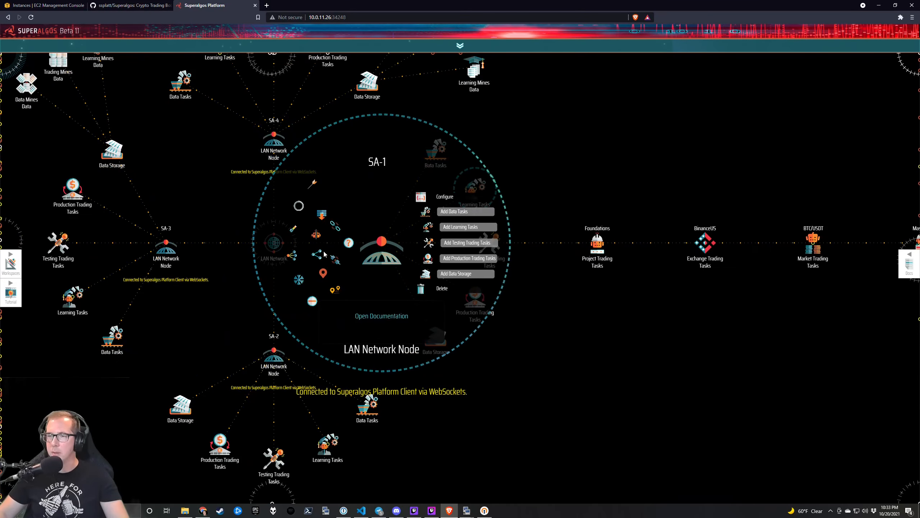
click(313, 301)
drag(380, 248, 811, 219)
Collapse SA-3 and SA-4, placing SA-3 upper right, SA-1 lower centre, SA-4 lower left.
mouse_move(219, 343)
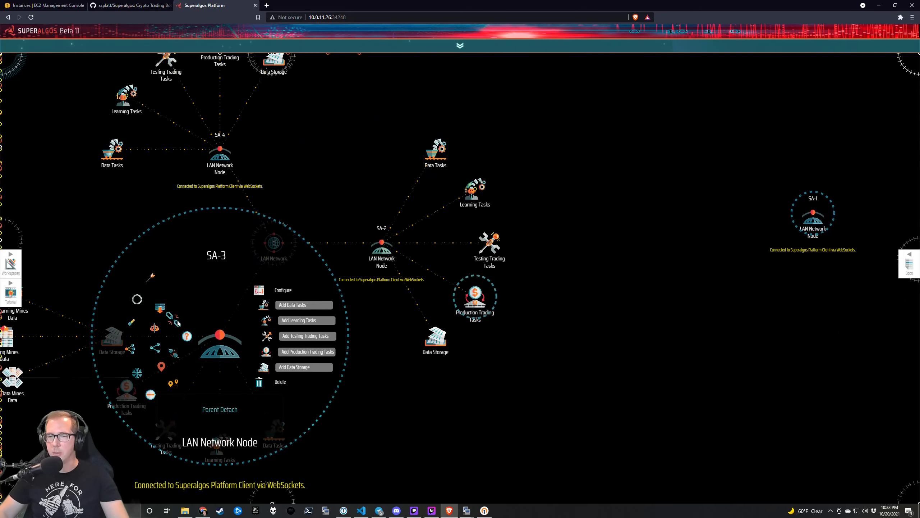
drag(217, 338, 741, 164)
mouse_move(741, 164)
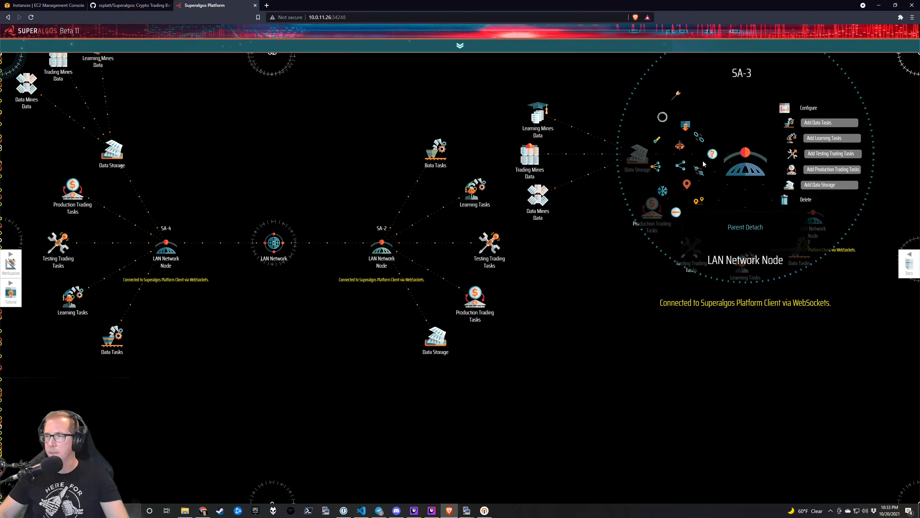
click(676, 214)
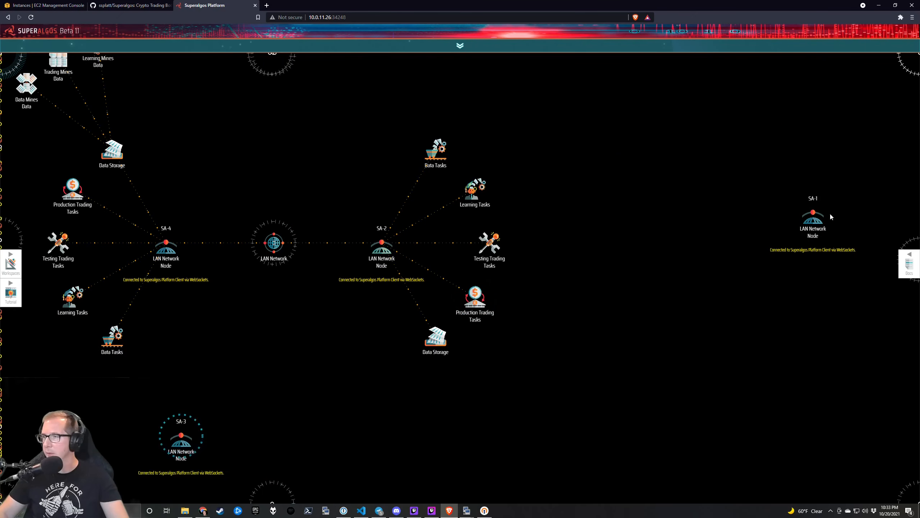
drag(818, 218, 347, 445)
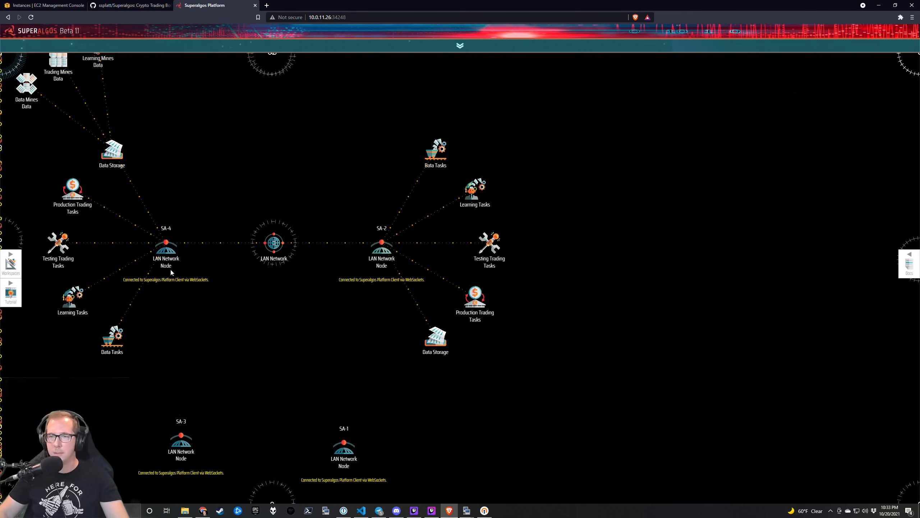
mouse_move(166, 249)
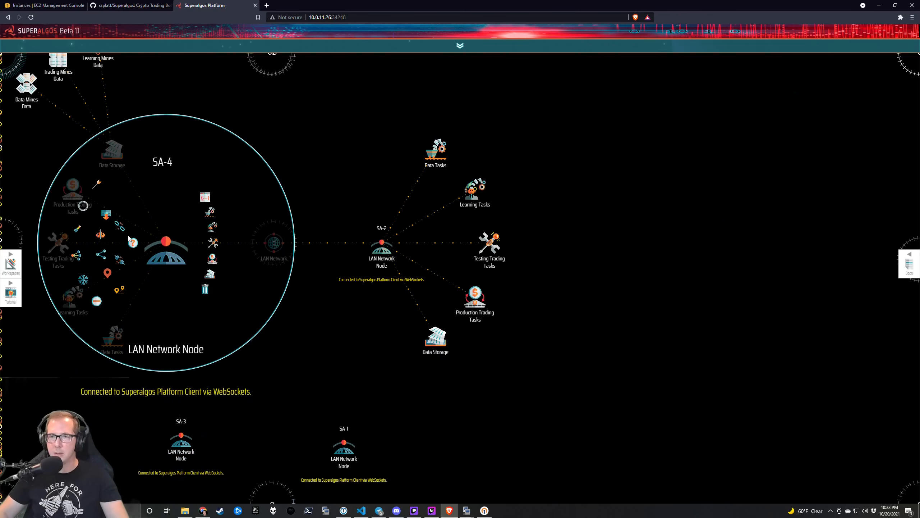
click(96, 301)
drag(165, 258, 64, 397)
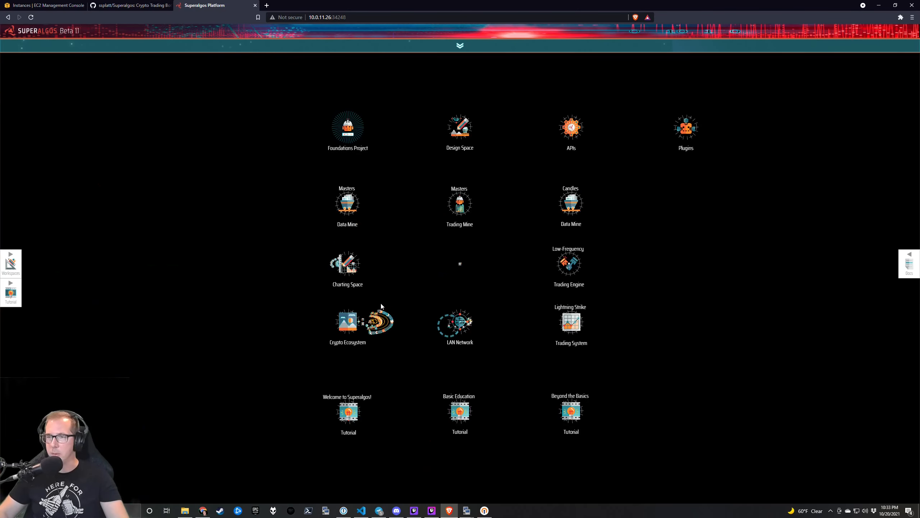
Install the ETH/USDT market from the Crypto Ecosystem, waiting until the page responds.
click(379, 310)
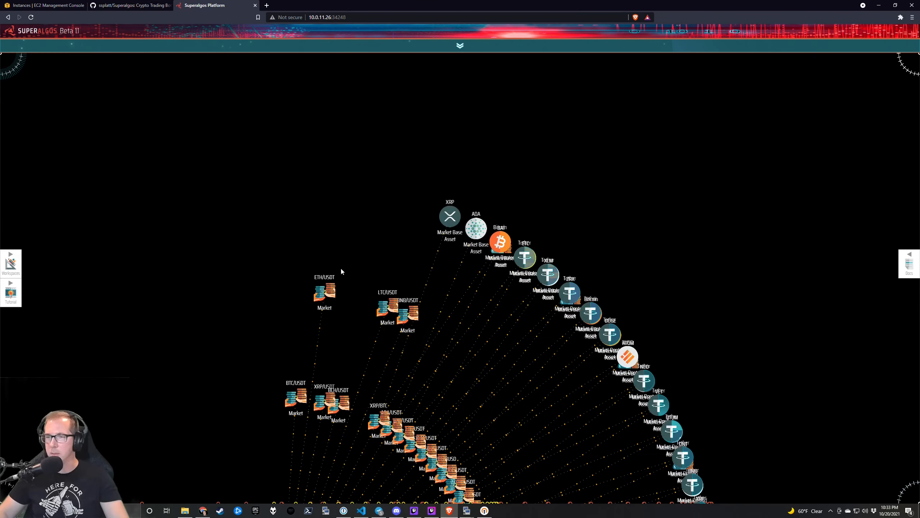
mouse_move(331, 289)
click(373, 298)
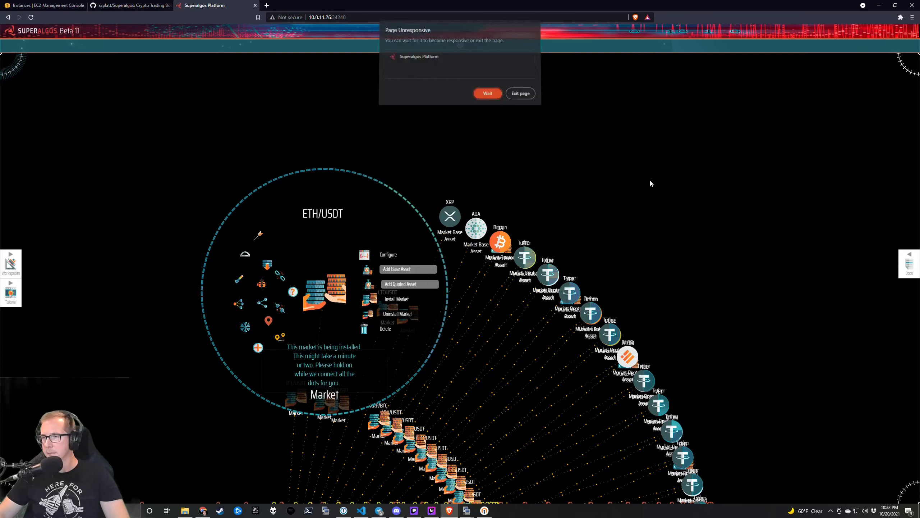
click(497, 96)
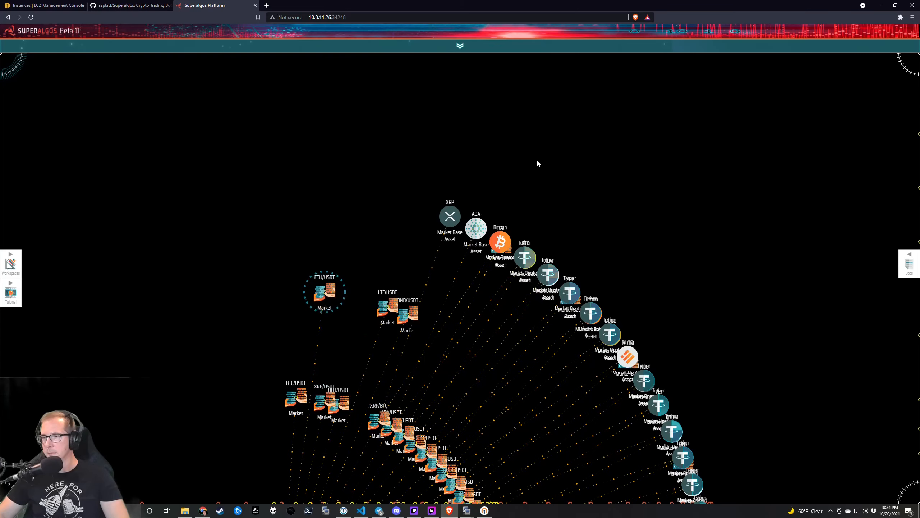
click(487, 321)
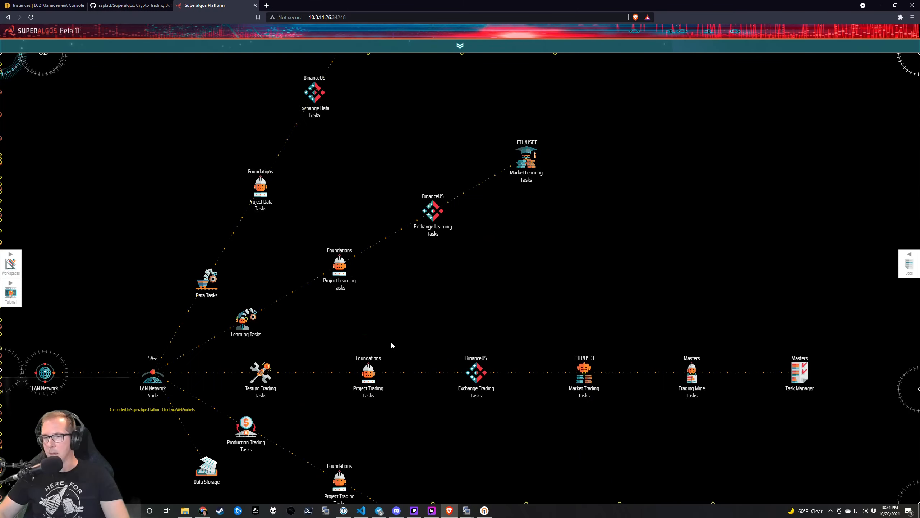
Collapse SA-2, move it left of LAN Network, and place SA-3 beside the hub.
drag(392, 345, 632, 286)
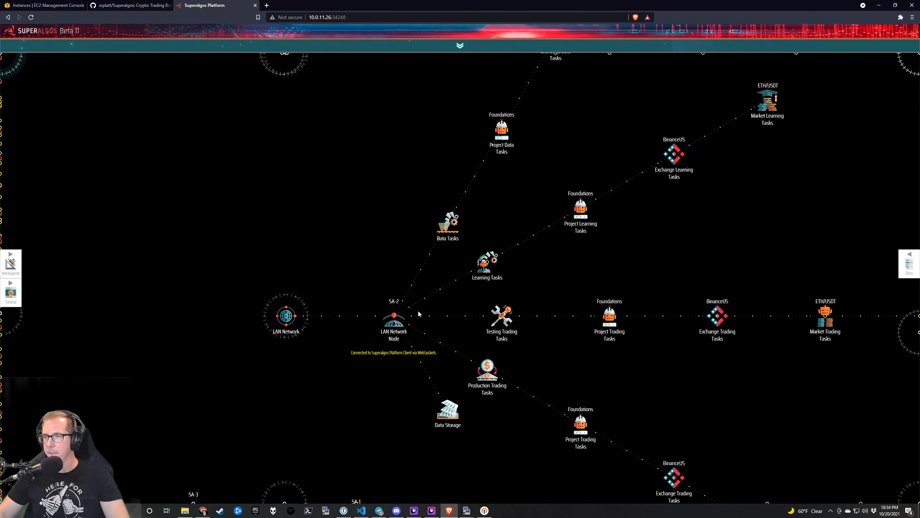
mouse_move(418, 309)
click(323, 377)
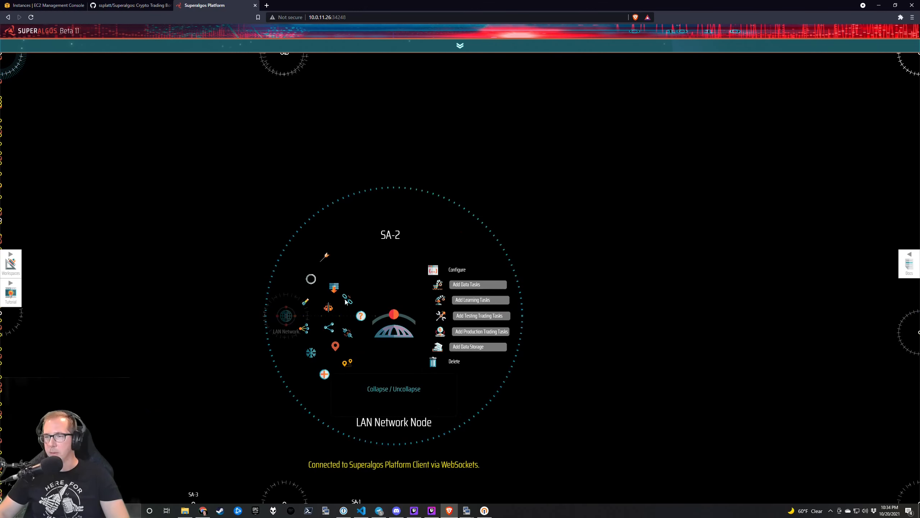
drag(394, 324, 125, 361)
drag(321, 374, 385, 290)
drag(258, 423, 404, 279)
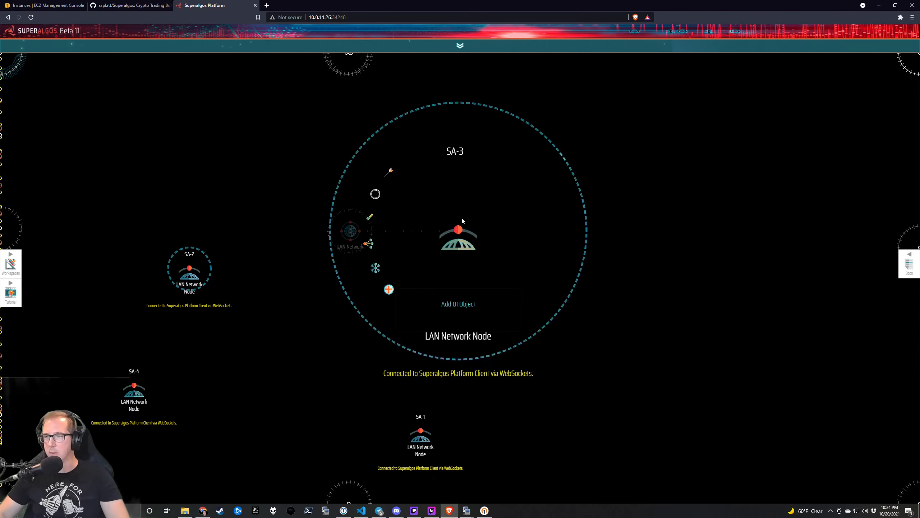
Install the LTC/USDT market, giving SA-3 LTC/USDT trading tasks, then collapse SA-3.
click(390, 292)
scroll(326, 322, down, 2)
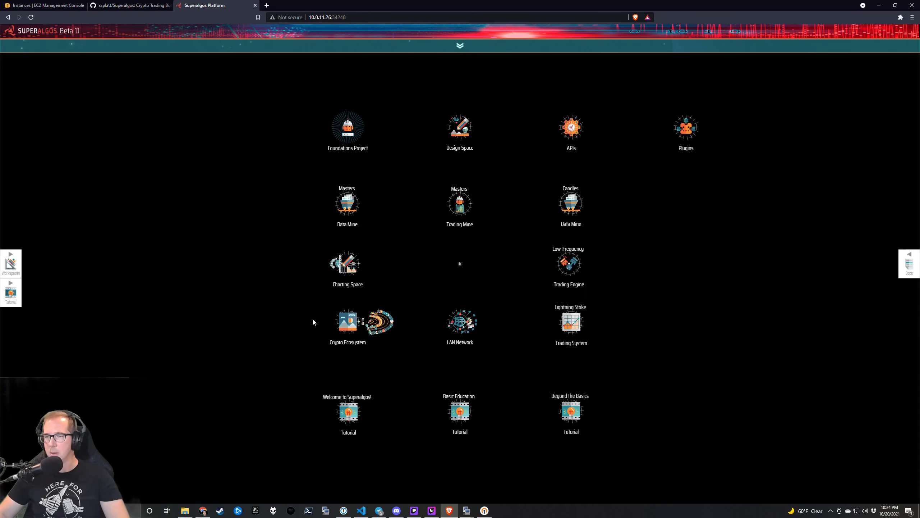
scroll(376, 323, up, 2)
drag(303, 173, 214, 381)
mouse_move(386, 218)
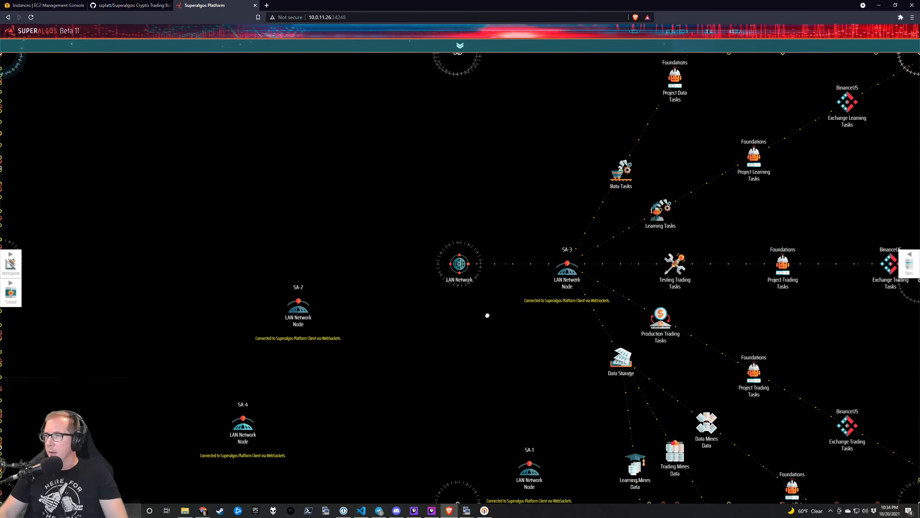
drag(549, 314, 176, 268)
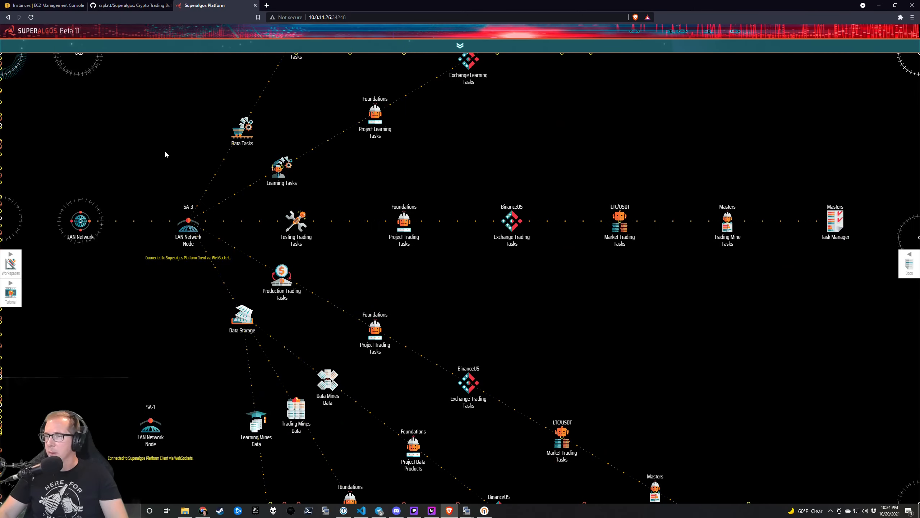
drag(190, 171, 325, 152)
mouse_move(322, 211)
click(254, 260)
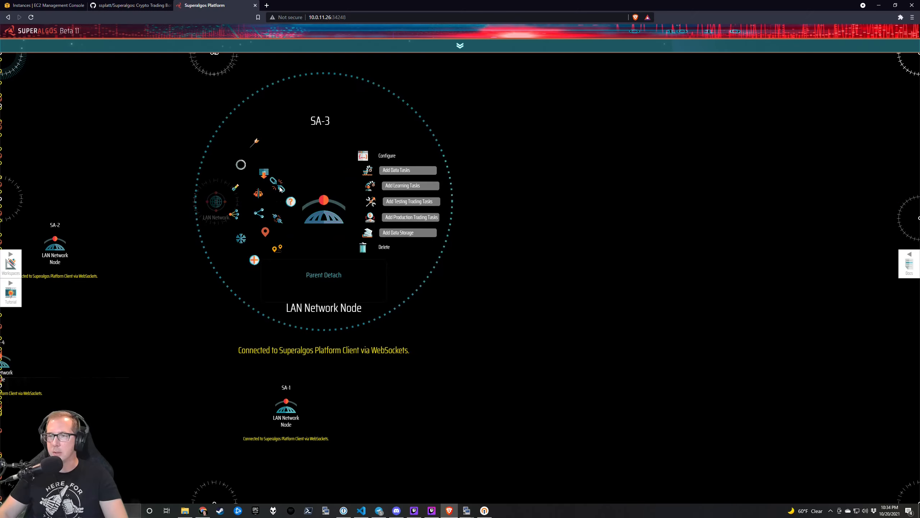
Move SA-3 down-left and SA-4 up-right in the LAN Network.
drag(337, 219, 141, 398)
drag(288, 288, 446, 271)
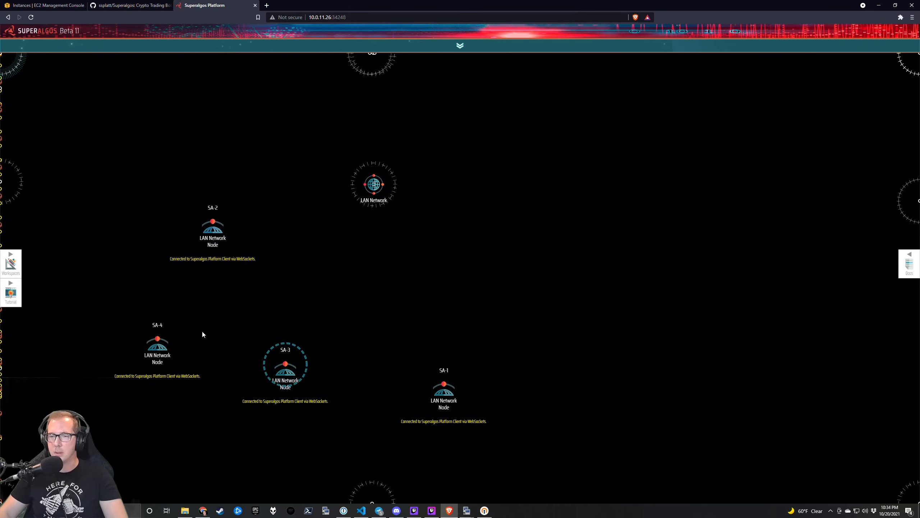
drag(180, 335, 488, 216)
scroll(257, 140, down, 2)
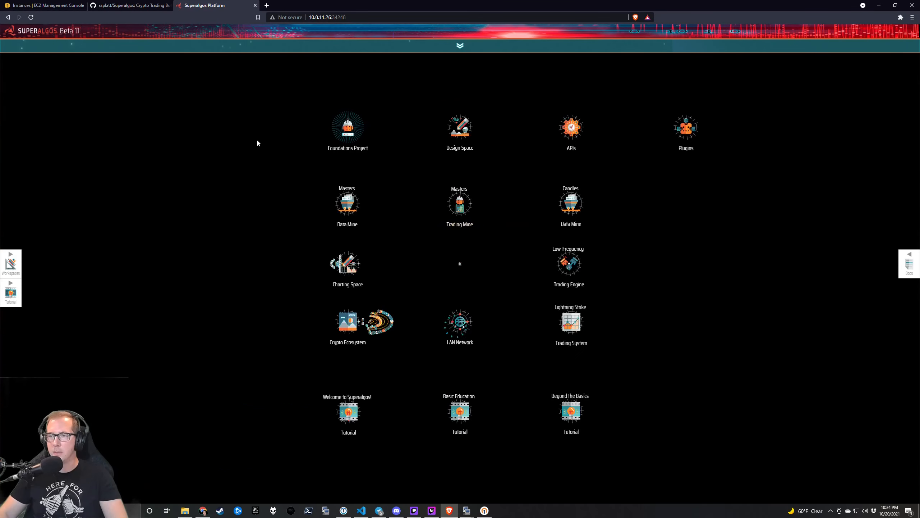
Install the BNB/USDT market from the Crypto Ecosystem and wait for the page to respond.
click(373, 314)
mouse_move(637, 260)
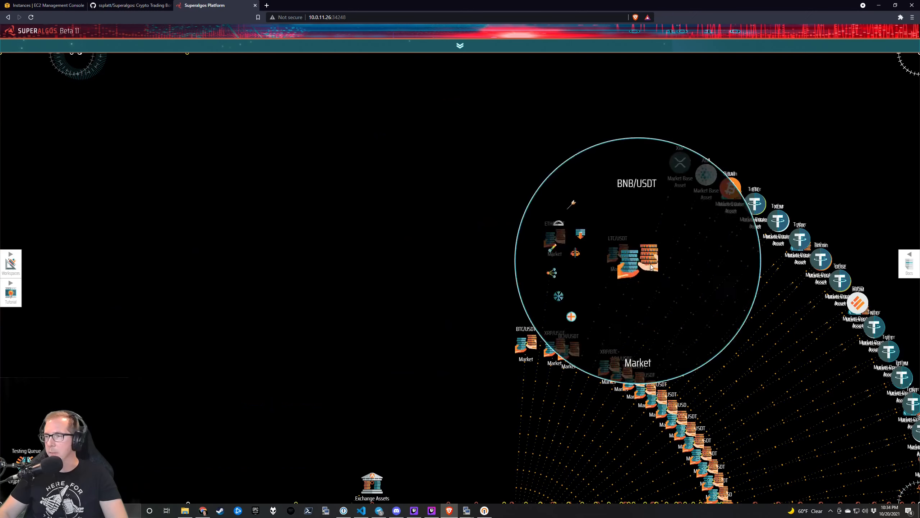
click(703, 270)
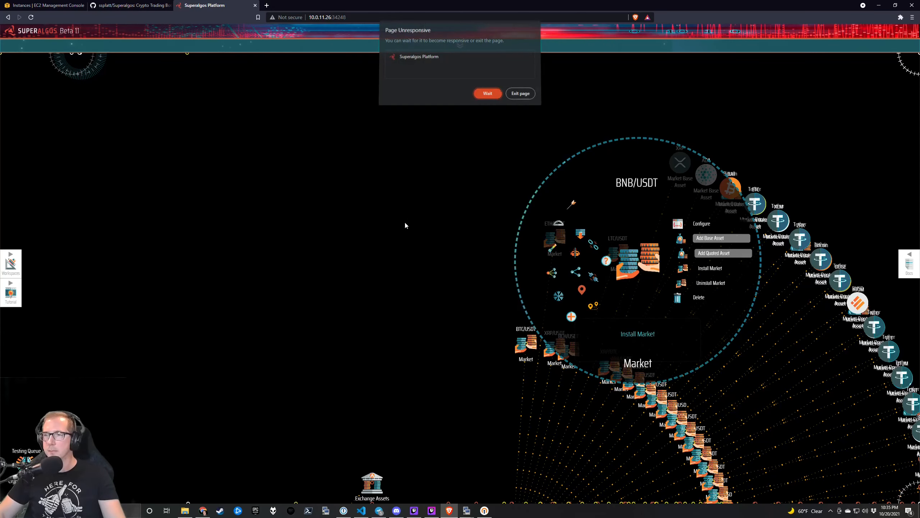
click(490, 97)
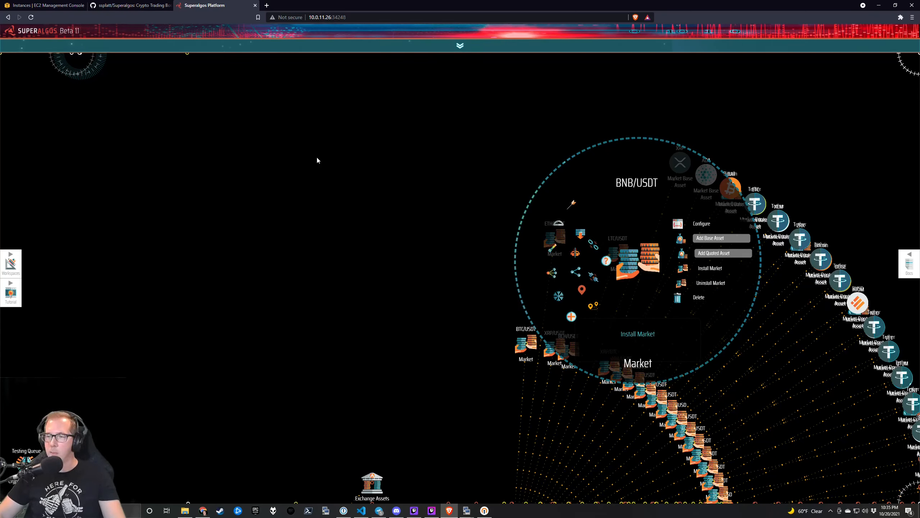
scroll(496, 171, down, 3)
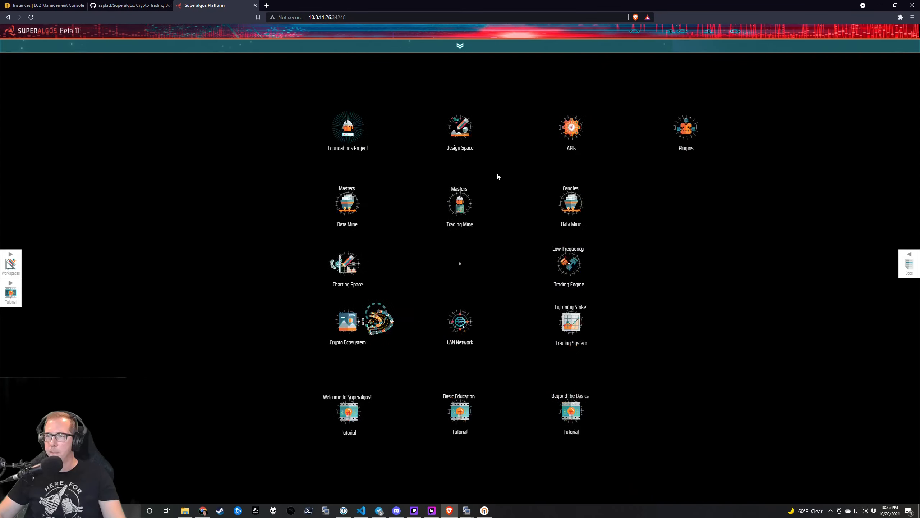
Expand SA-4's new BNB/USDT branches and regroup SA-1 and SA-3 around the LAN Network hub.
click(465, 324)
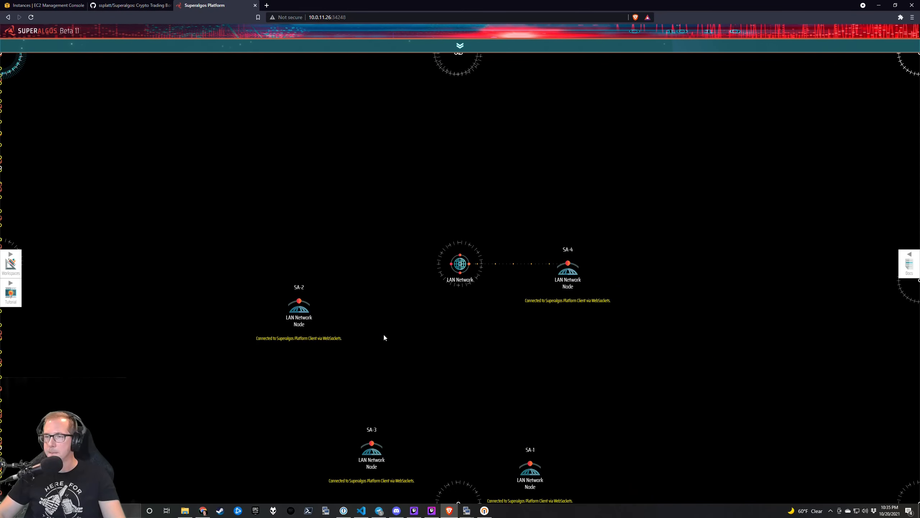
mouse_move(567, 270)
click(499, 323)
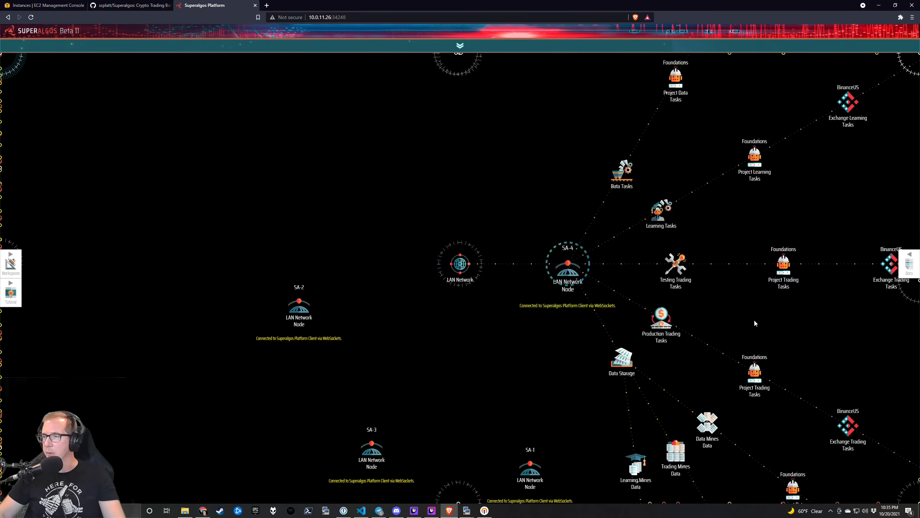
drag(753, 320, 528, 337)
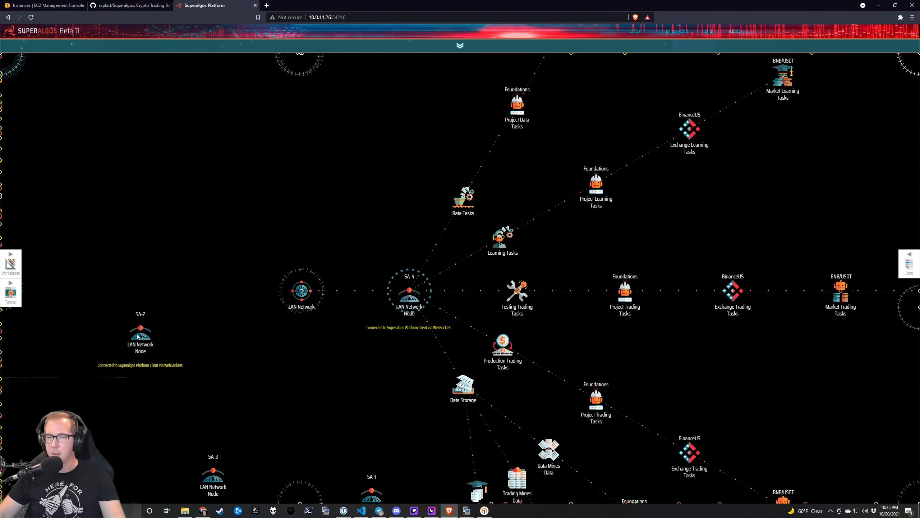
mouse_move(138, 337)
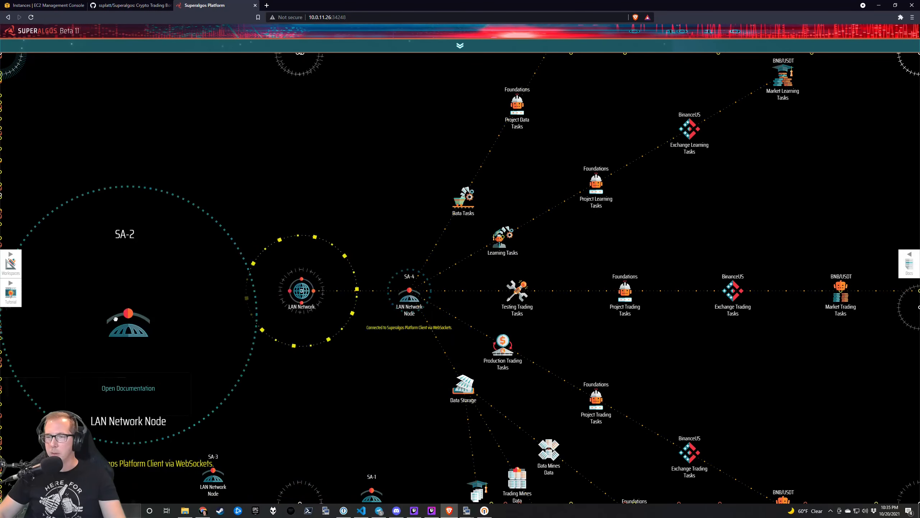
mouse_move(311, 368)
drag(308, 351, 306, 255)
drag(327, 390, 311, 327)
drag(353, 385, 310, 173)
drag(197, 409, 305, 202)
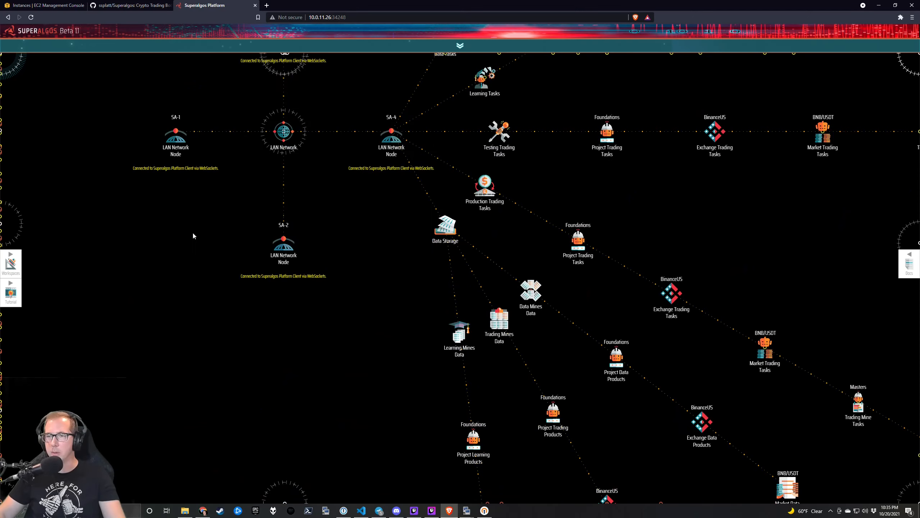
drag(193, 233, 158, 392)
drag(263, 235, 361, 239)
Expand SA-3 and collapse the children of its Data Storage.
mouse_move(344, 196)
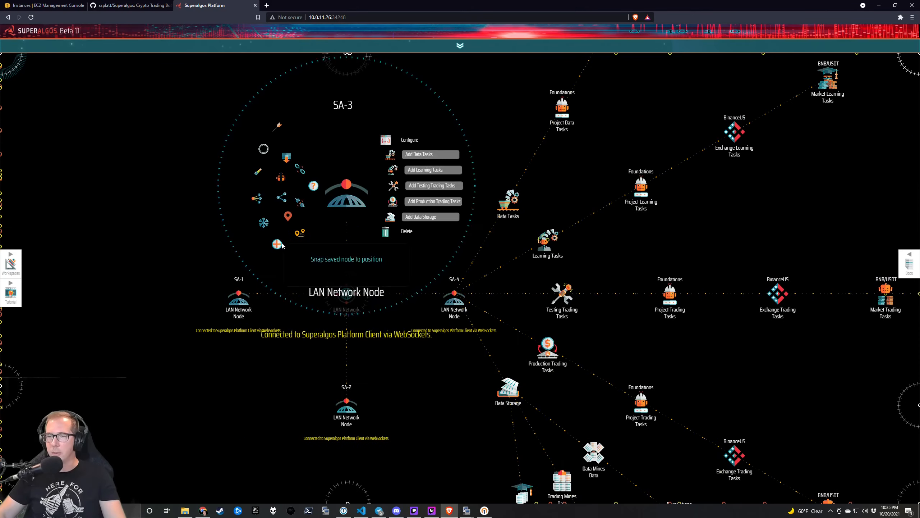
click(277, 244)
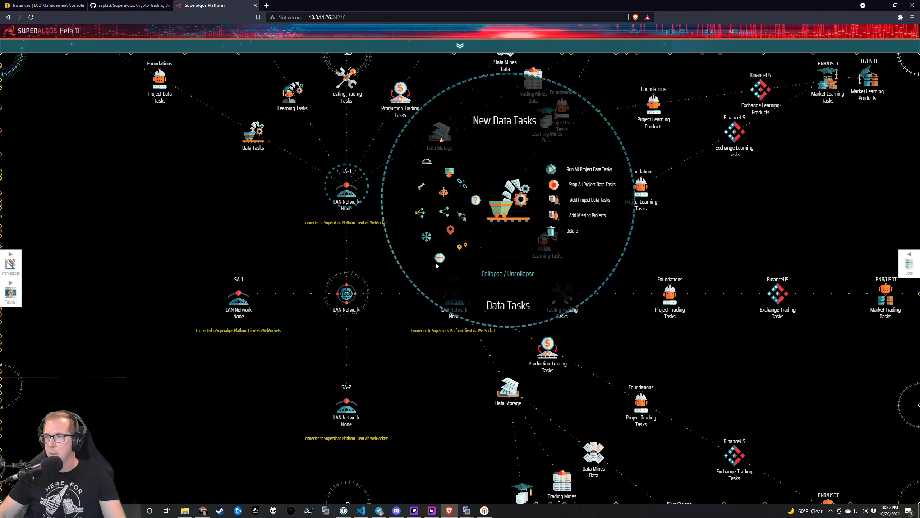
mouse_move(477, 413)
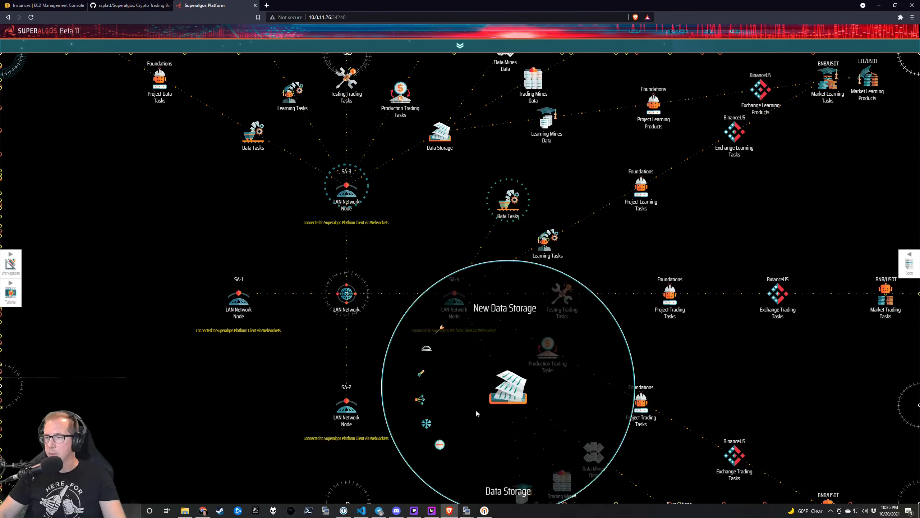
click(440, 444)
mouse_move(548, 349)
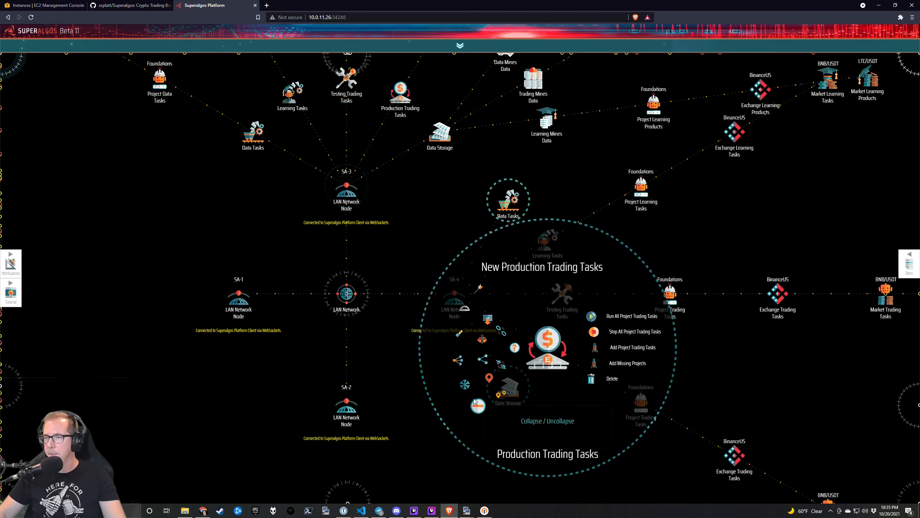
Delete SA-4's and SA-3's Learning Tasks and SA-3's Learning Mines Data.
drag(381, 149, 389, 182)
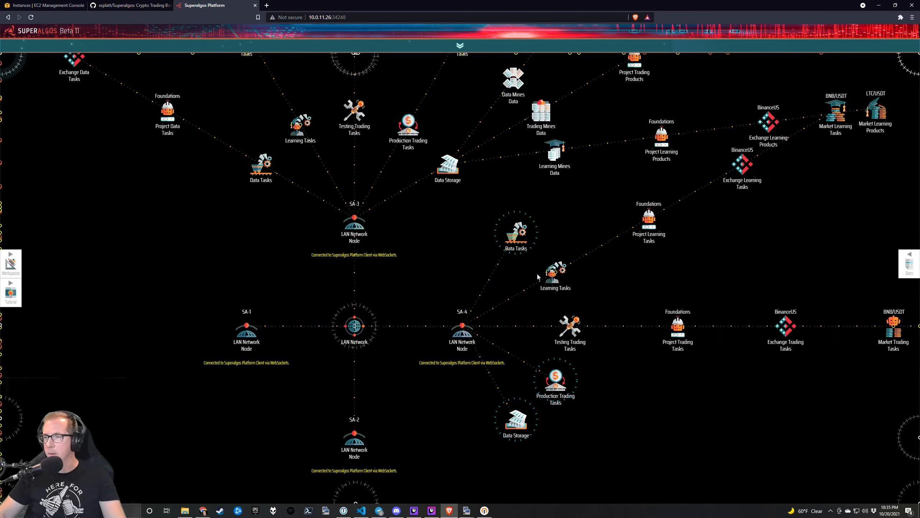
mouse_move(548, 276)
click(608, 305)
click(610, 303)
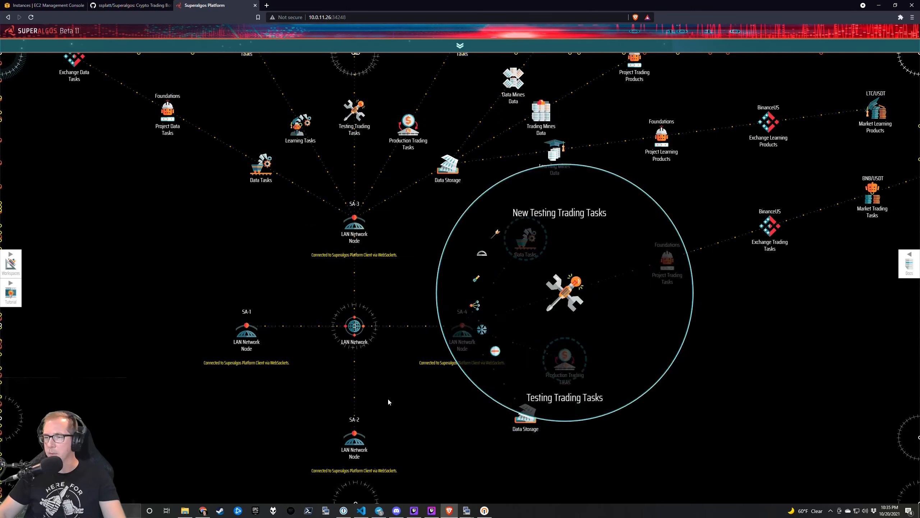
drag(434, 281, 450, 405)
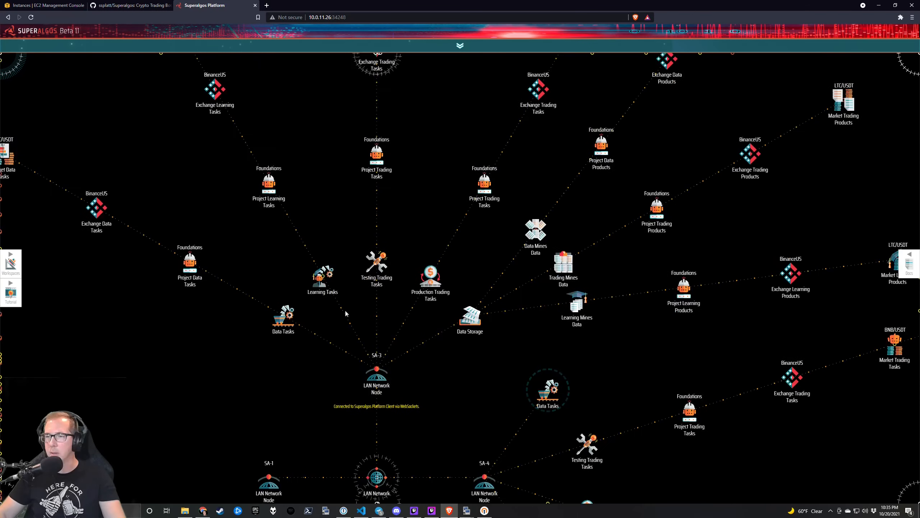
mouse_move(323, 277)
click(392, 305)
click(393, 304)
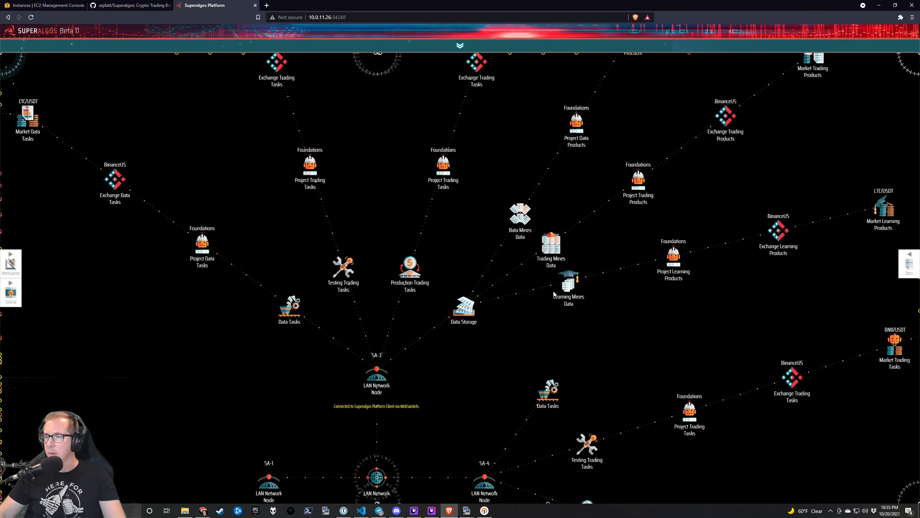
mouse_move(582, 299)
click(612, 298)
click(612, 297)
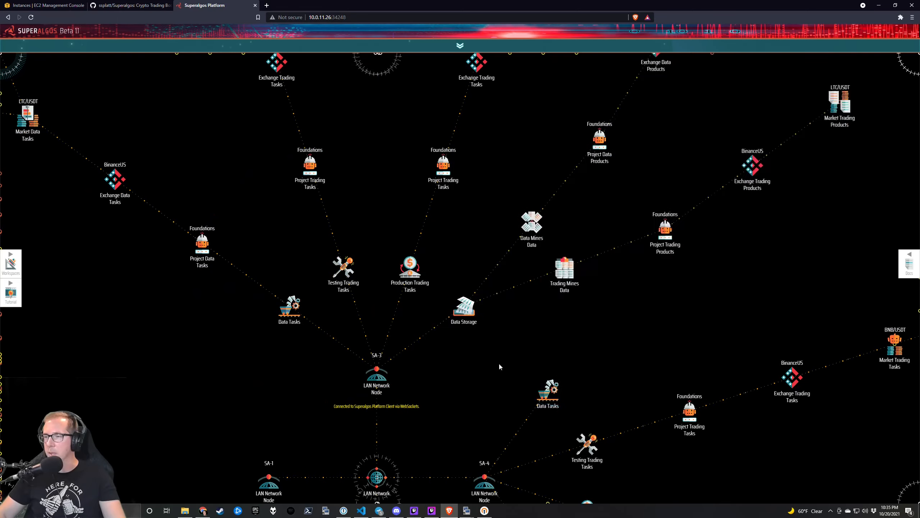
mouse_move(505, 357)
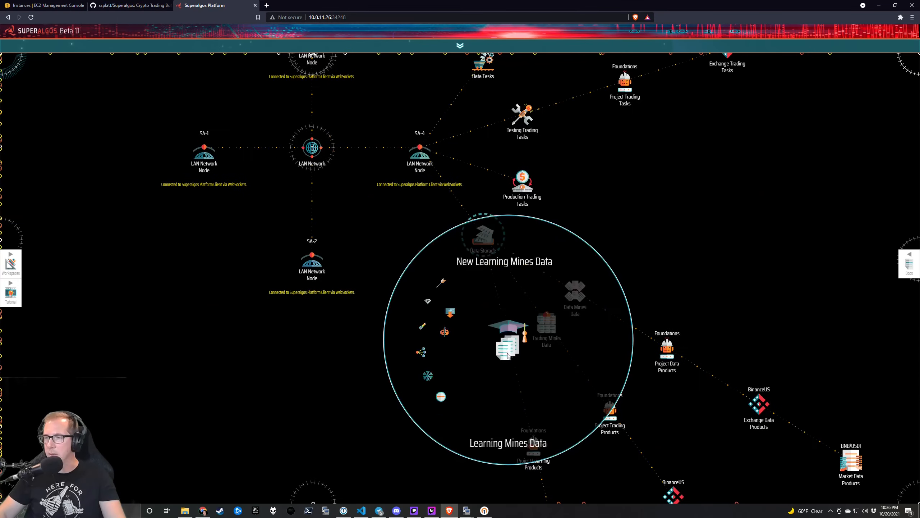
Delete SA-4's Learning Mines Data, then expand SA-2 and collapse SA-4's Data Storage.
click(553, 357)
click(554, 357)
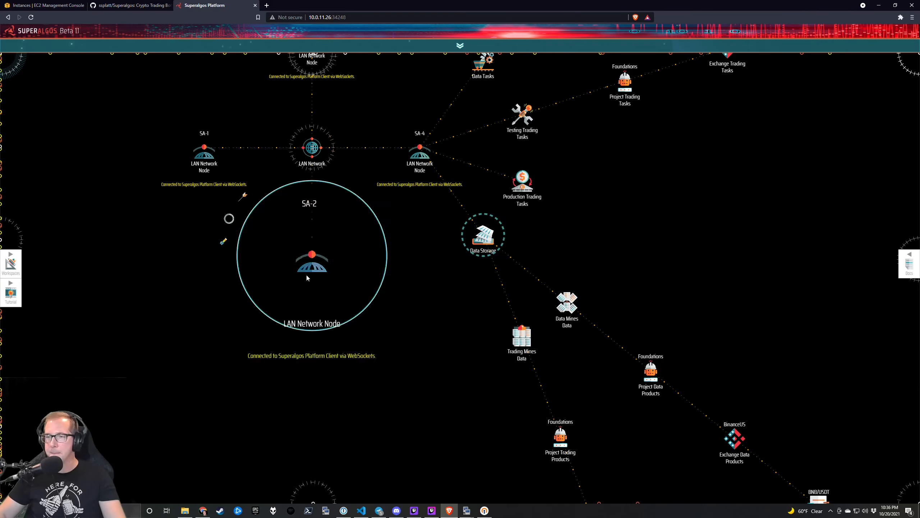
mouse_move(313, 272)
click(242, 316)
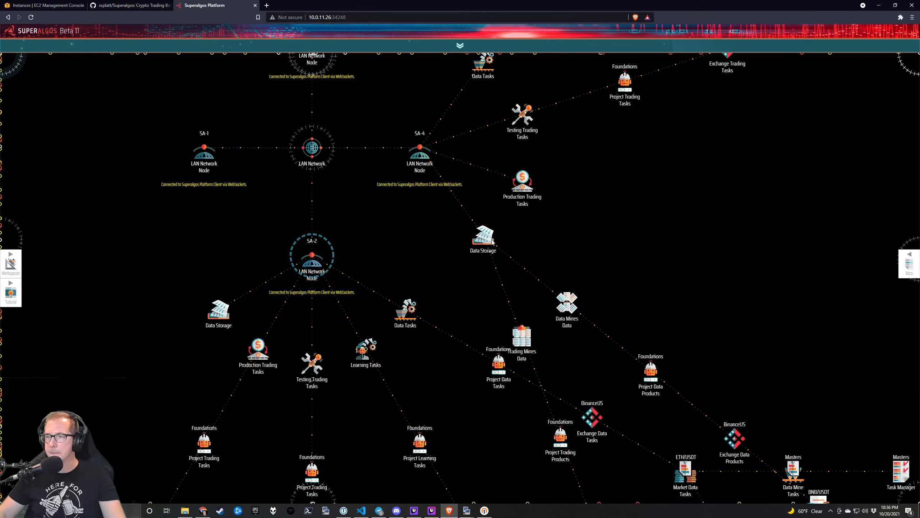
mouse_move(491, 242)
click(413, 293)
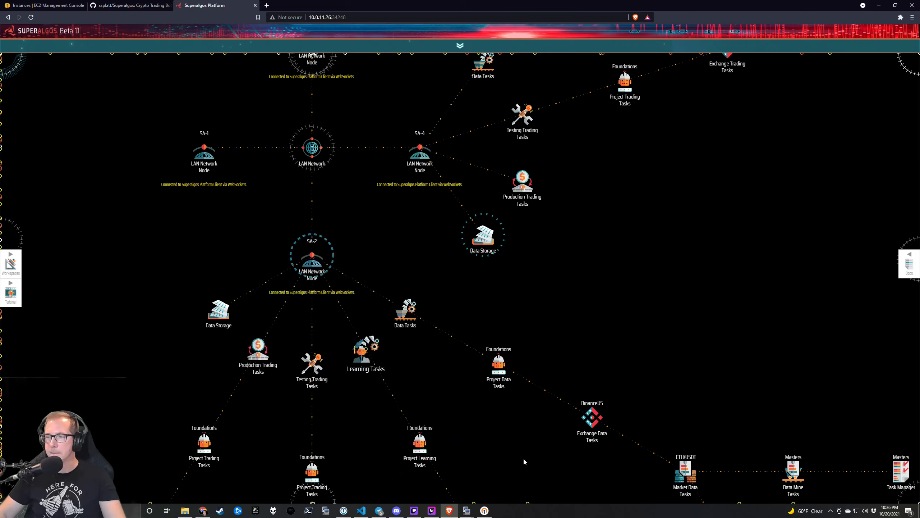
Delete SA-2's Learning Tasks node and collapse its Production Trading Tasks branch.
mouse_move(416, 235)
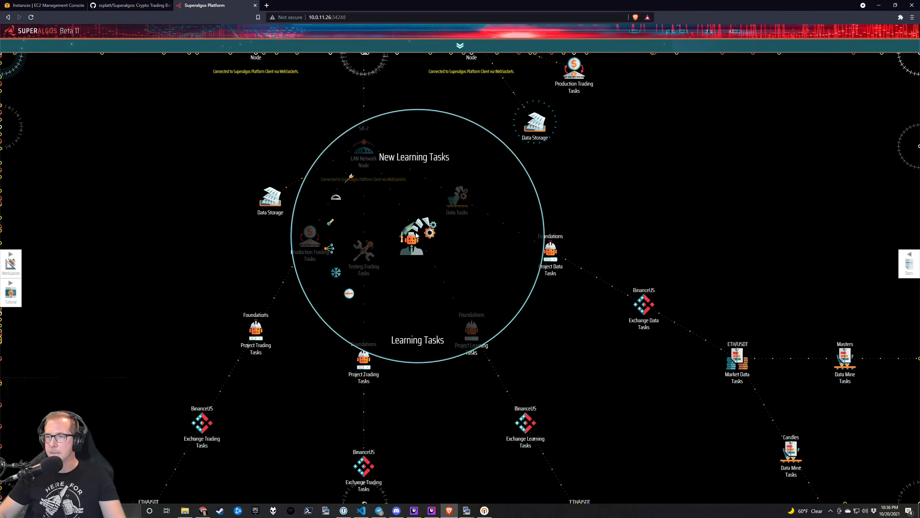
click(461, 267)
click(461, 268)
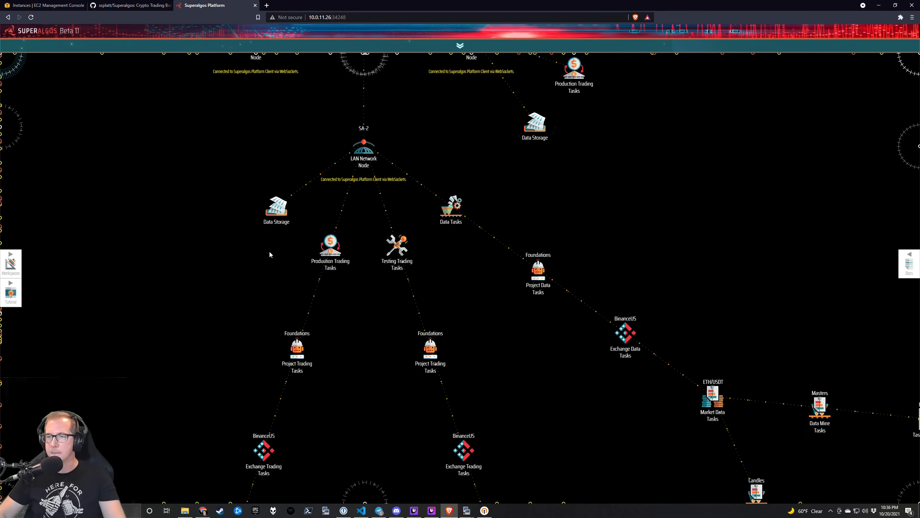
mouse_move(330, 246)
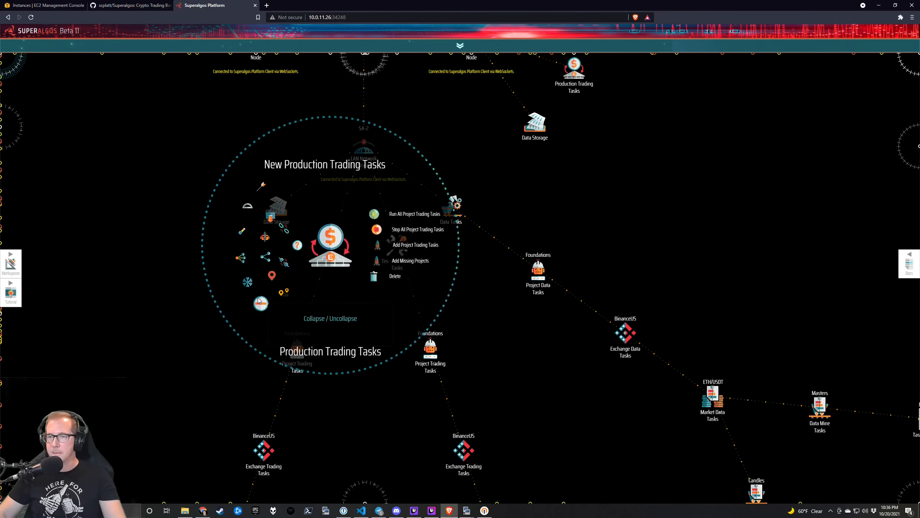
click(262, 304)
Remove the Learning Mines Data from SA-2's Data Storage.
mouse_move(279, 207)
click(208, 263)
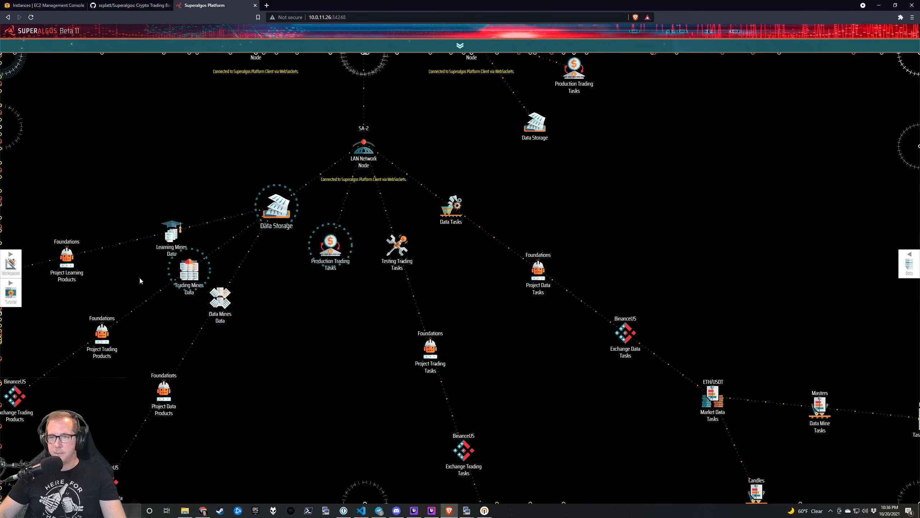
click(218, 253)
click(221, 249)
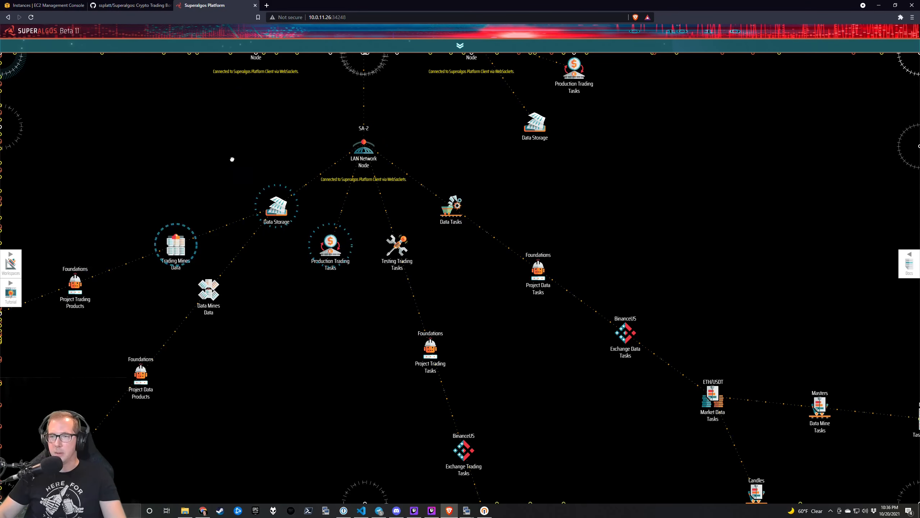
mouse_move(278, 306)
click(219, 349)
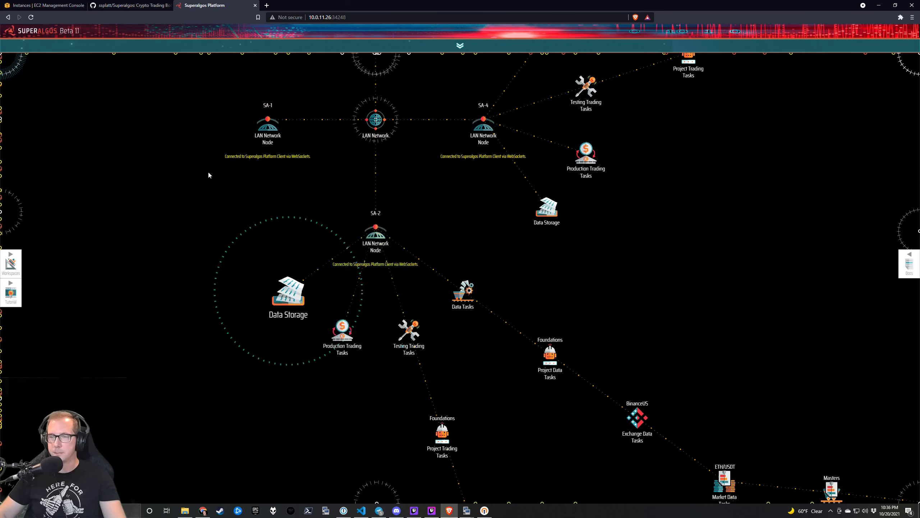
Remove SA-1's Learning Tasks node and expand SA-1's Data Storage branch.
drag(222, 152, 321, 339)
mouse_move(342, 332)
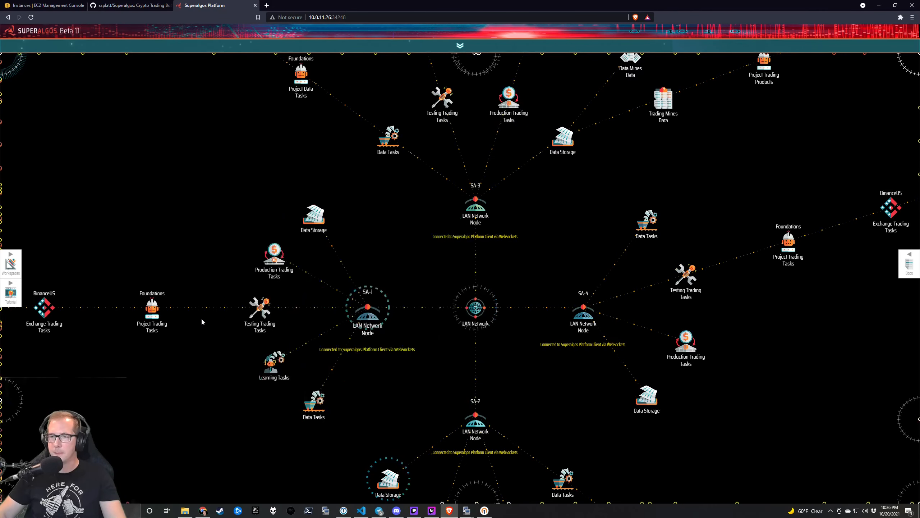
drag(213, 299, 216, 236)
mouse_move(273, 303)
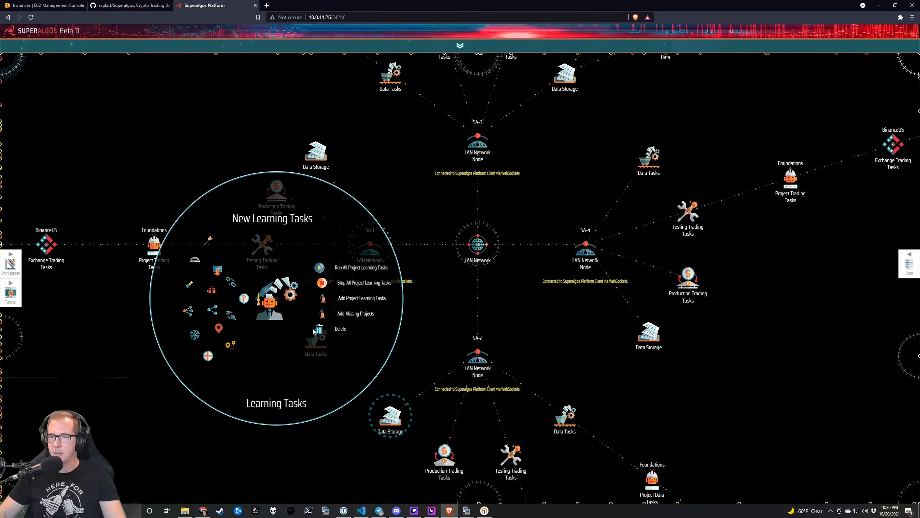
click(319, 329)
click(319, 329)
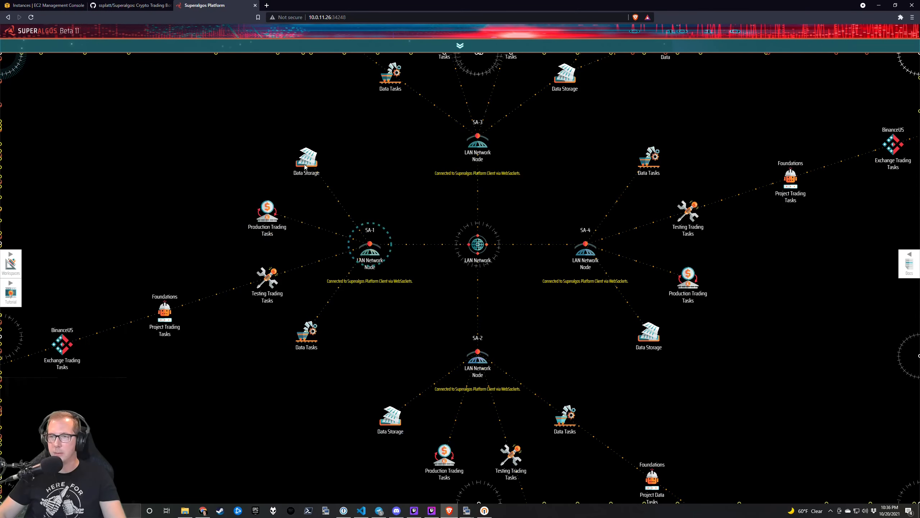
mouse_move(307, 158)
click(238, 214)
drag(133, 152, 142, 268)
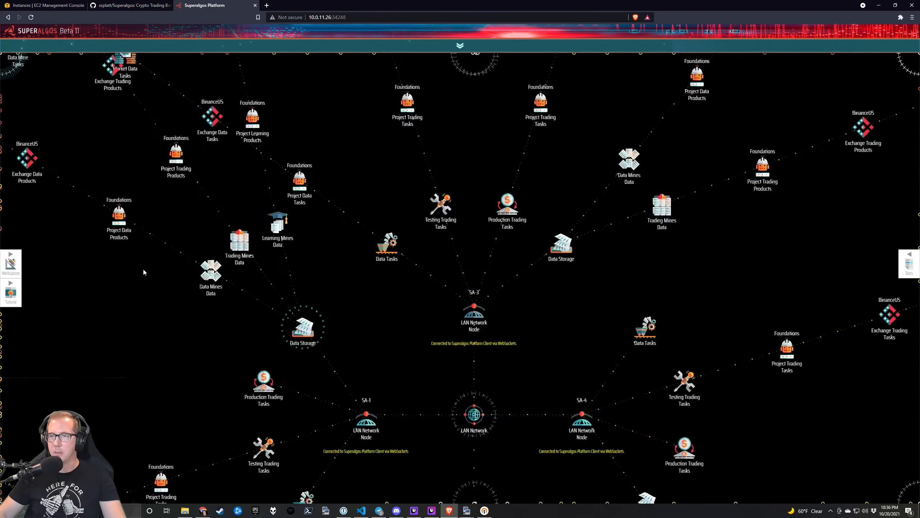
Delete SA-1's Learning Mines Data and collapse its Data Storage branch.
mouse_move(277, 229)
click(331, 243)
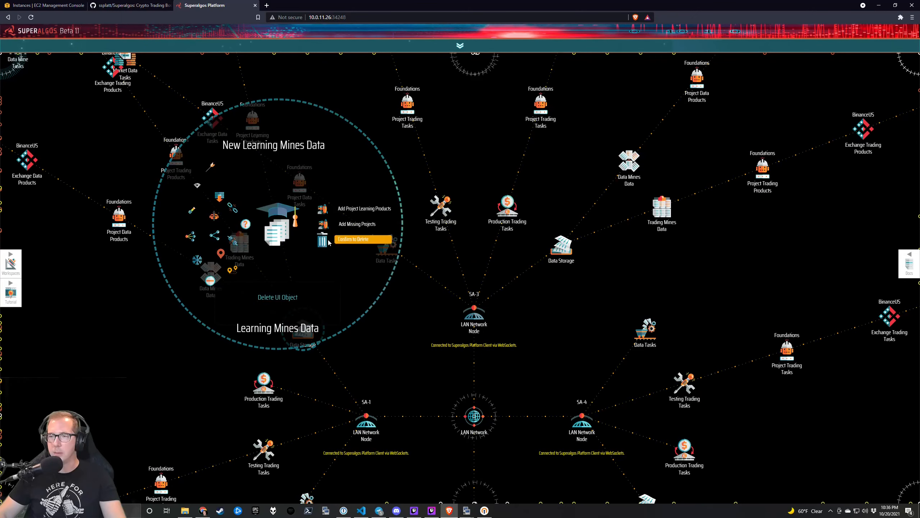
click(330, 242)
drag(372, 338, 308, 225)
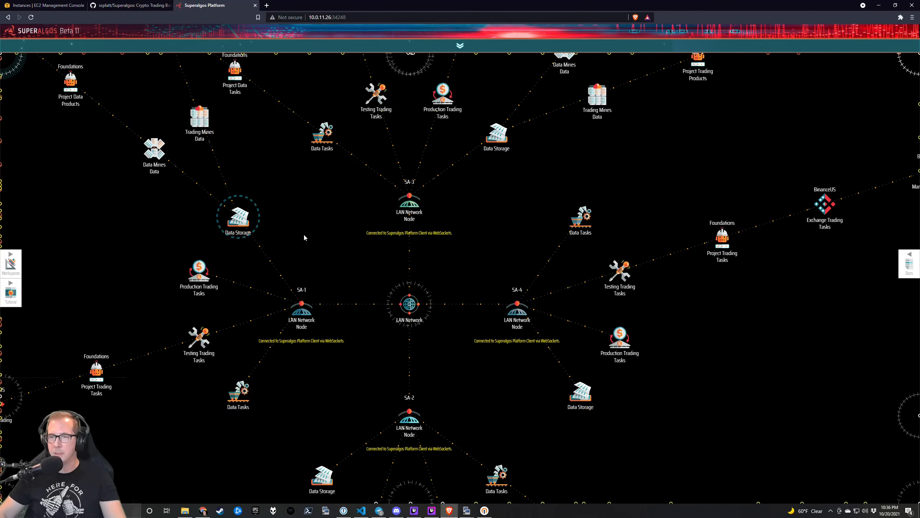
mouse_move(231, 218)
click(168, 274)
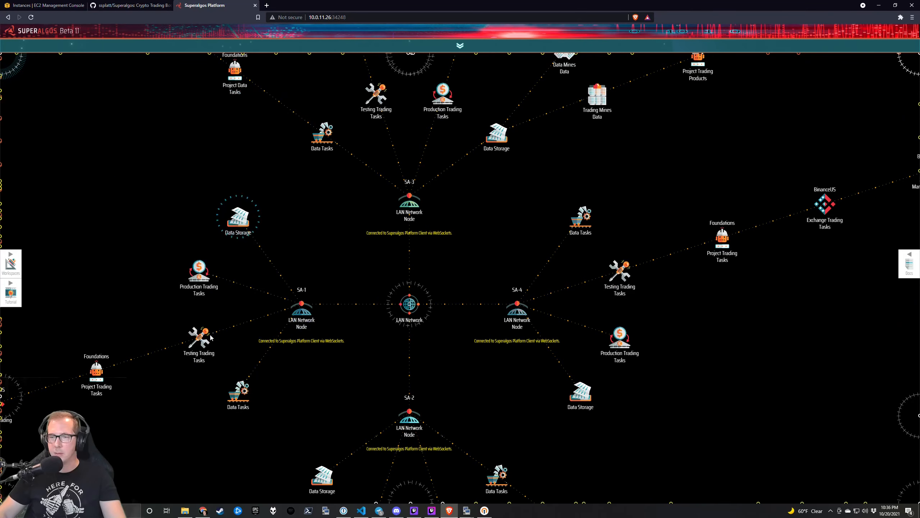
Collapse SA-2's and SA-4's Testing Trading Tasks and expand SA-4's Data Tasks.
mouse_move(199, 338)
drag(372, 382, 353, 244)
mouse_move(425, 377)
click(355, 434)
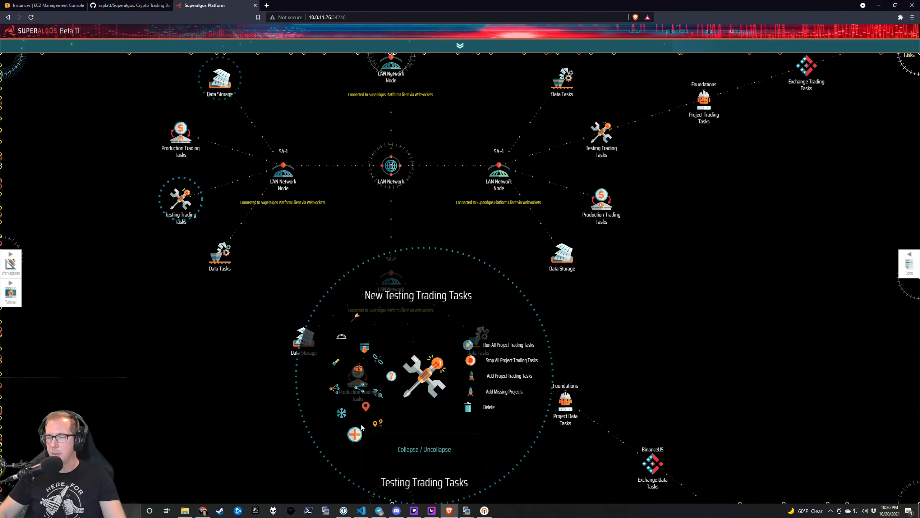
drag(451, 285, 456, 386)
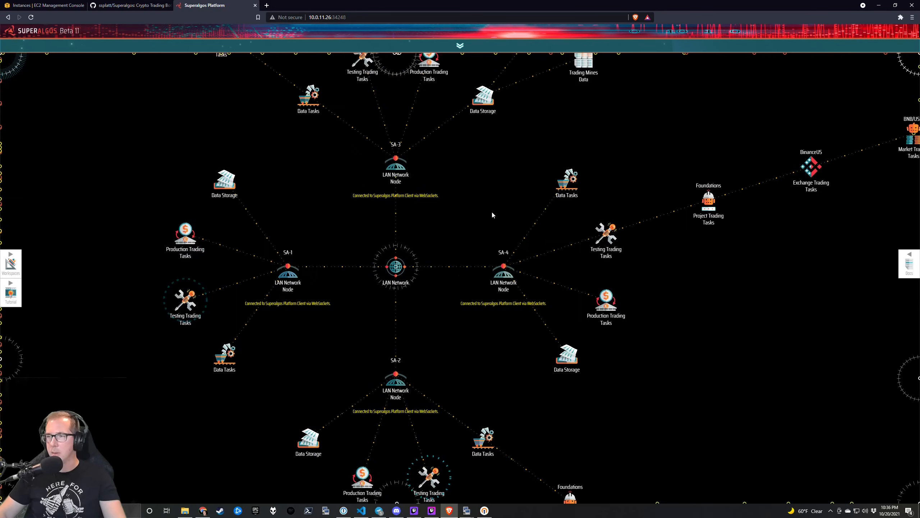
mouse_move(566, 166)
click(499, 237)
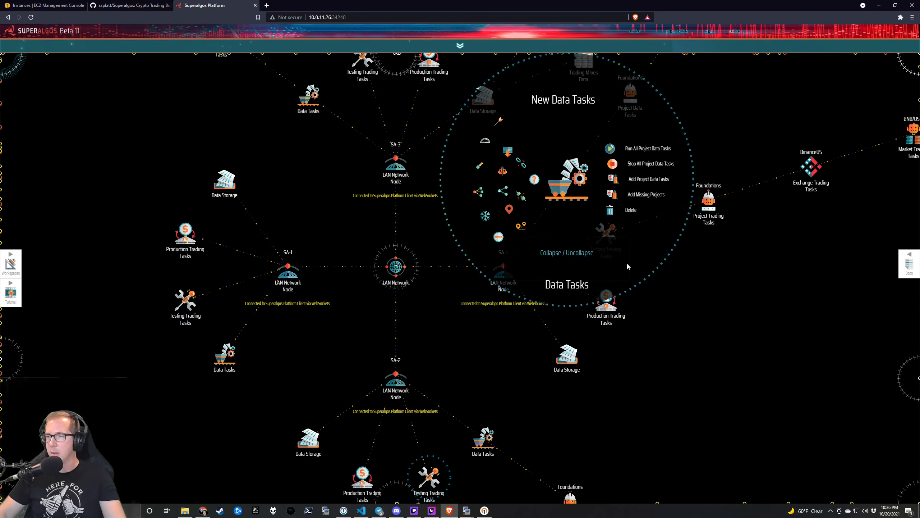
mouse_move(606, 233)
click(539, 291)
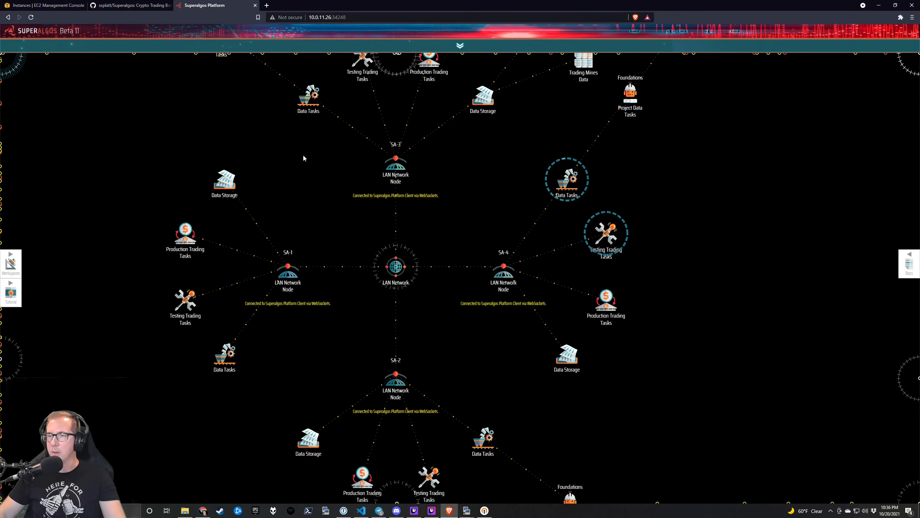
Collapse and re-expand the Data Tasks branch under SA-3.
drag(303, 158, 333, 302)
mouse_move(330, 246)
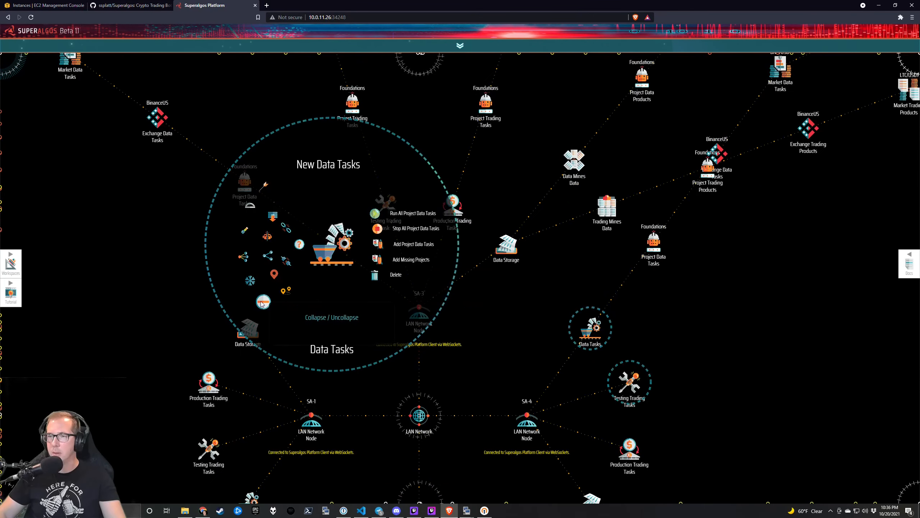
click(264, 301)
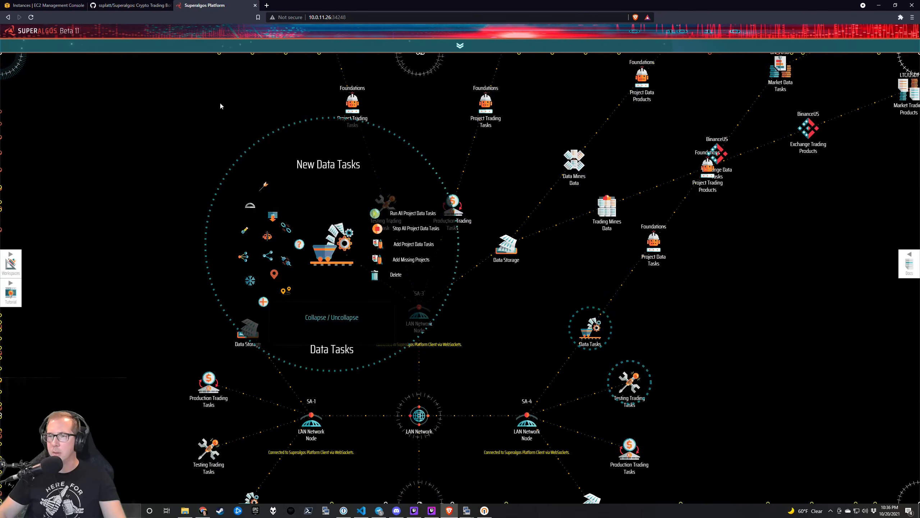
click(264, 301)
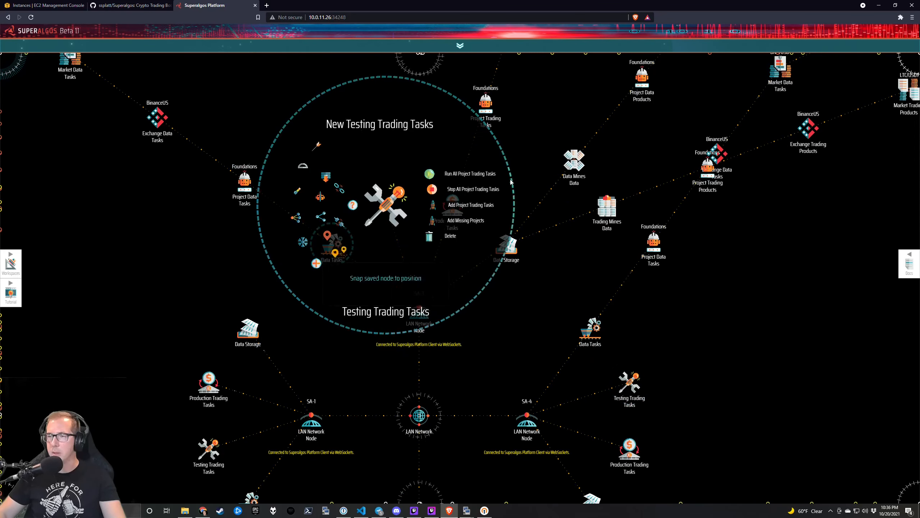
mouse_move(452, 205)
click(383, 264)
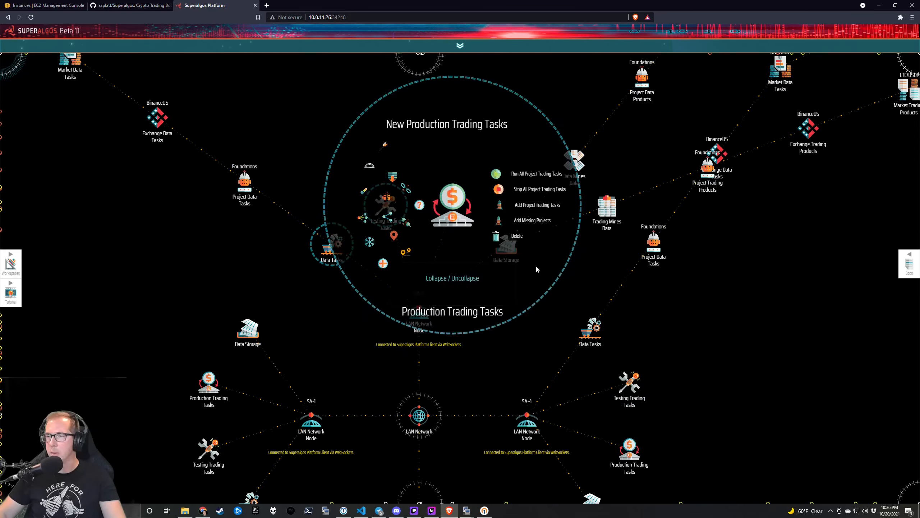
Raise the KiTTY terminal showing the Superalgos server log.
mouse_move(506, 246)
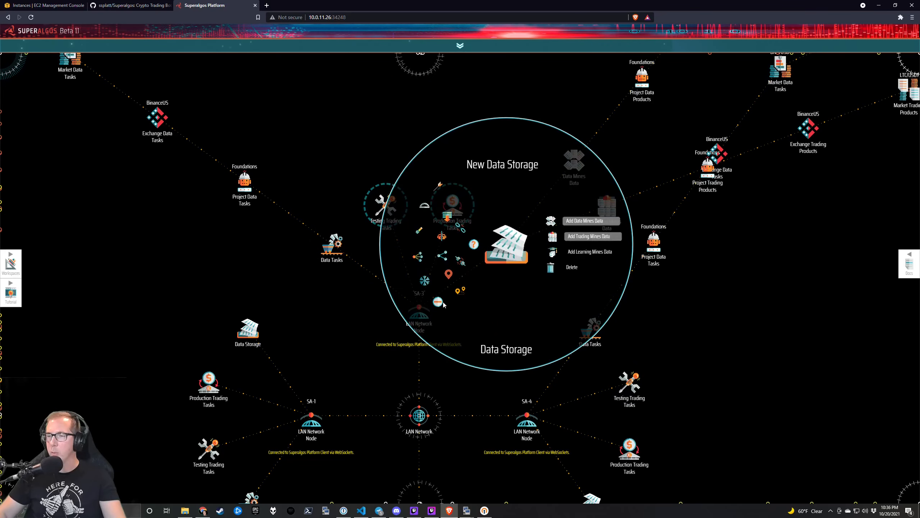
drag(593, 156, 579, 124)
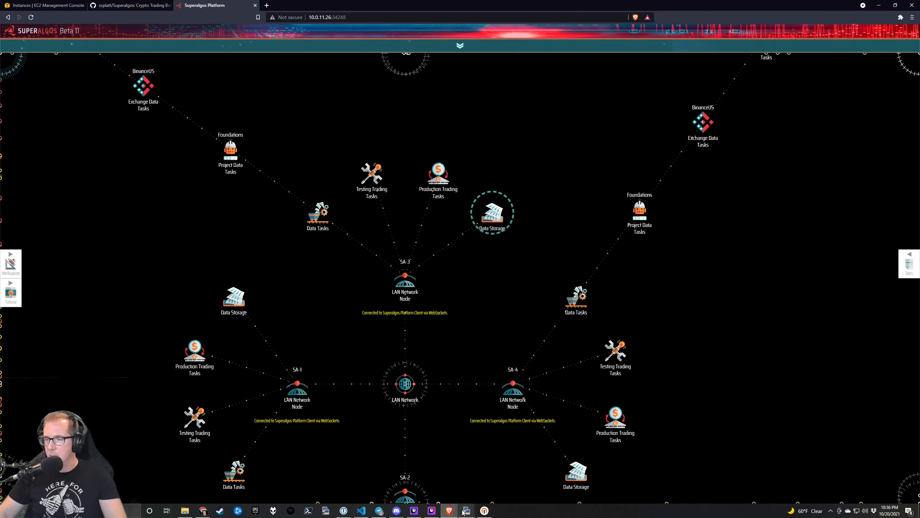
mouse_move(467, 511)
click(348, 475)
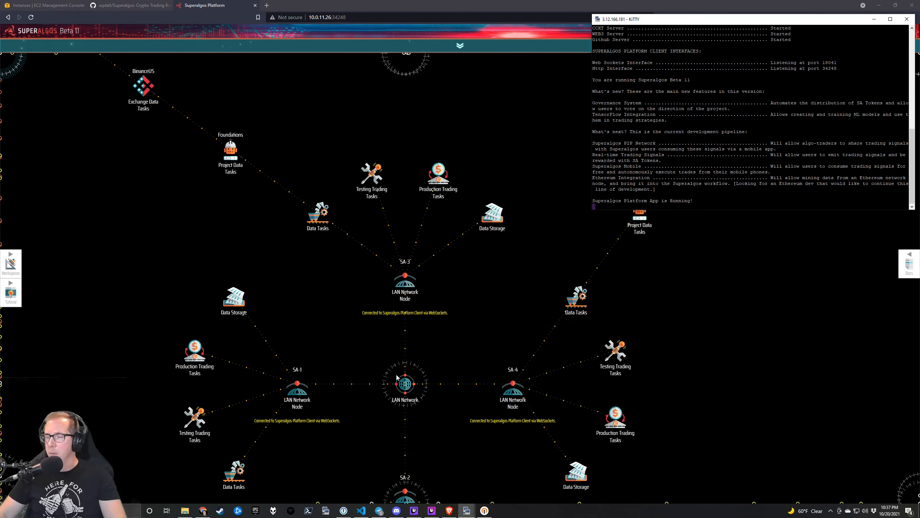
Bring the 10.0.11.210 KiTTY window forward and move it to the upper left.
mouse_move(467, 510)
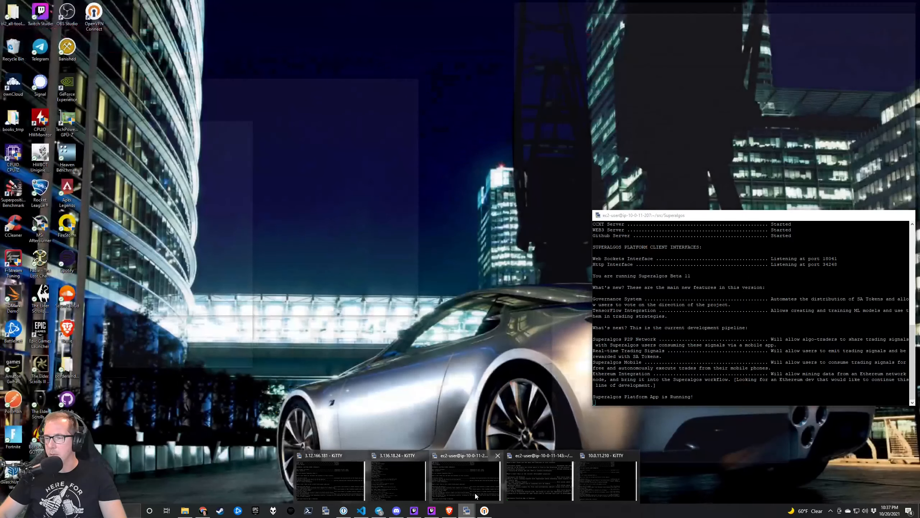
click(476, 496)
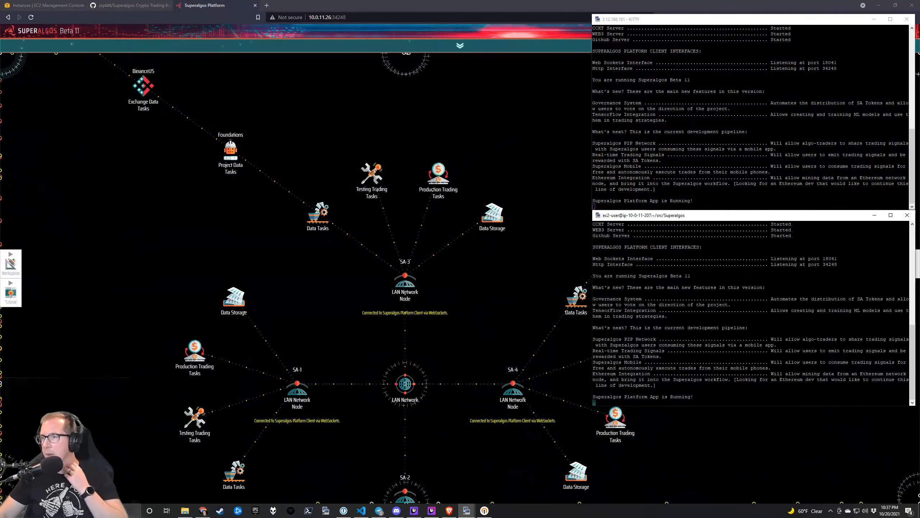
mouse_move(467, 509)
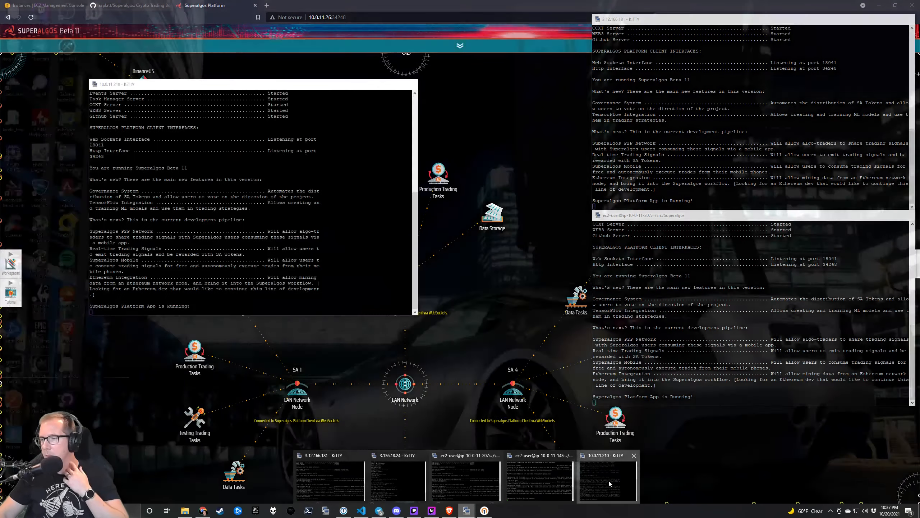
click(605, 484)
drag(261, 87, 186, 10)
Duplicate the 10.0.11.210 session, place it alongside, and minimize the other KiTTY windows.
right_click(185, 10)
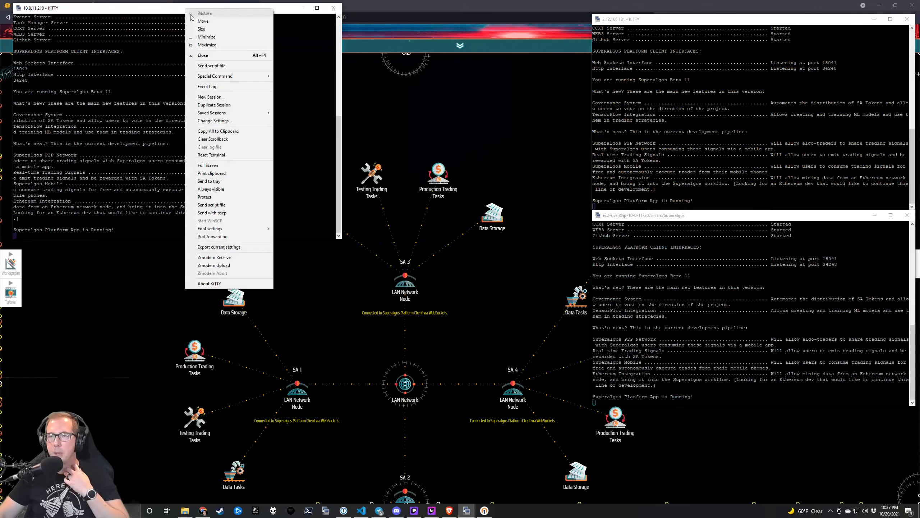
click(221, 103)
drag(276, 55, 458, 21)
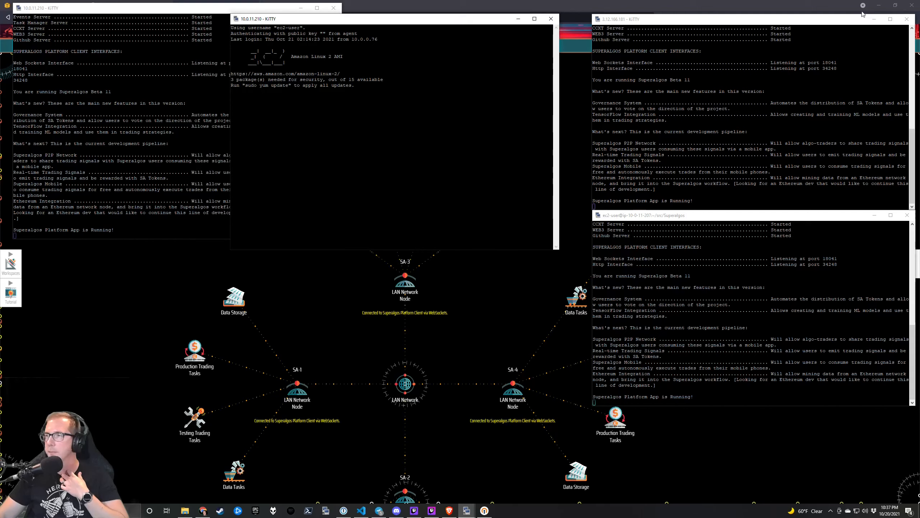
click(874, 19)
click(874, 215)
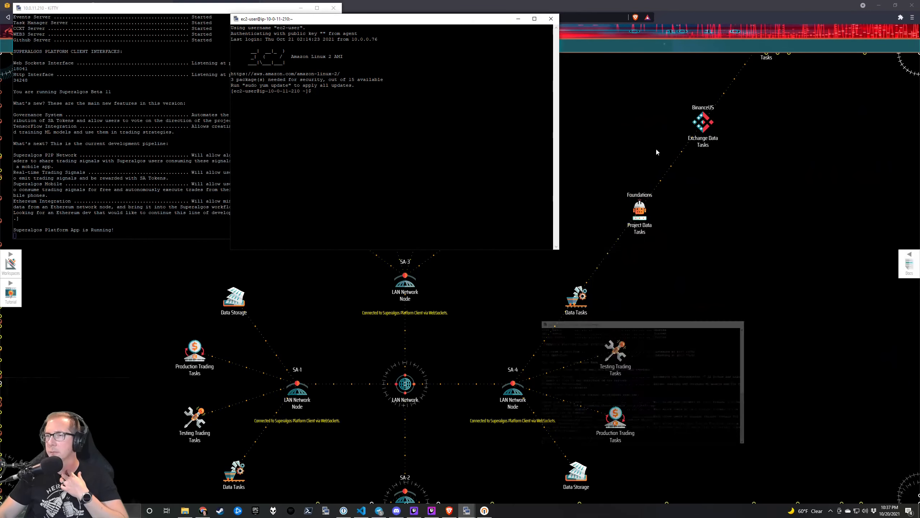
Run lsblk to see the unmounted 500G xvdb disk.
drag(393, 18, 506, 8)
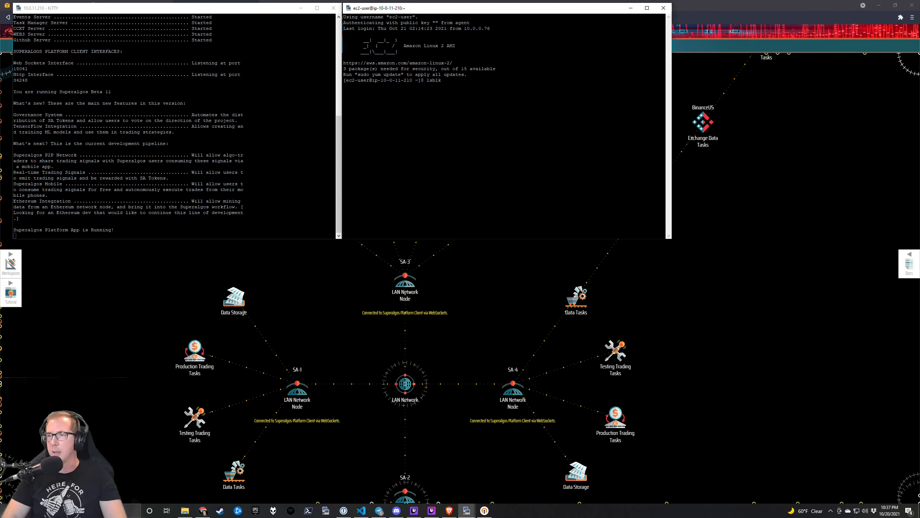
text(lsblk)
key(Return)
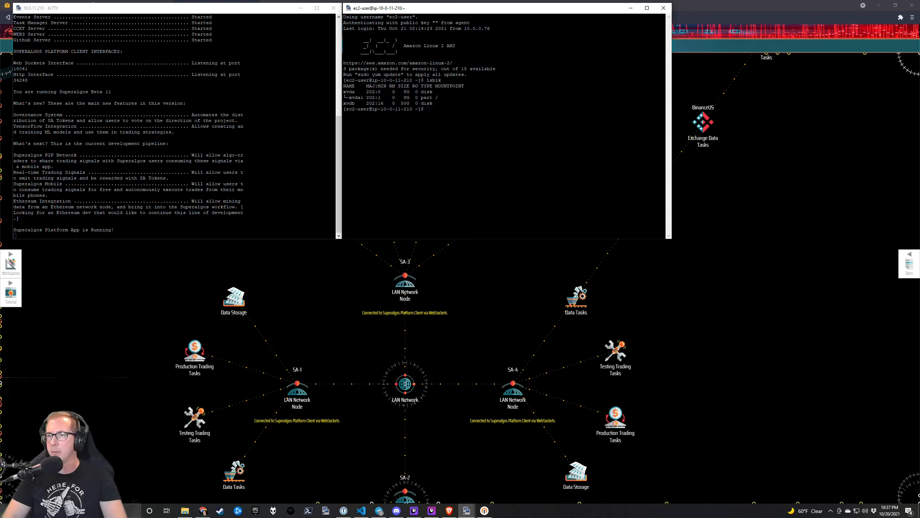
double_click(350, 103)
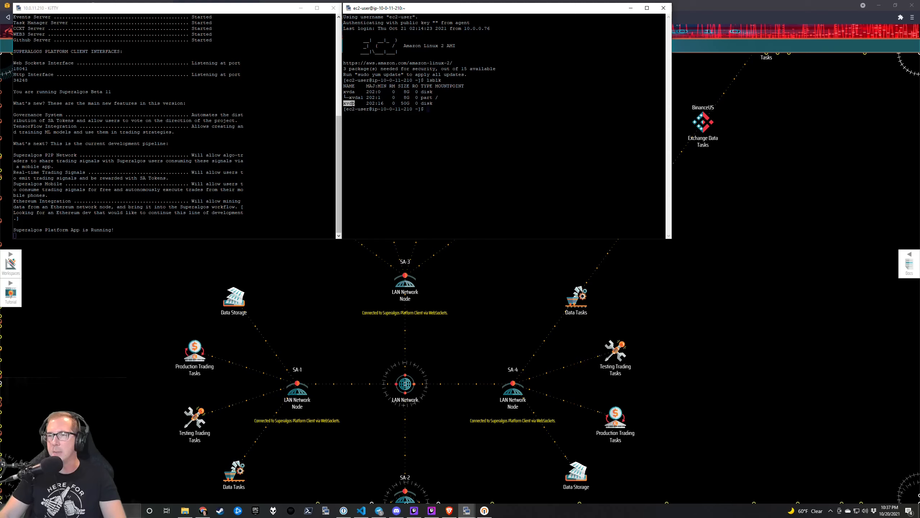
click(350, 104)
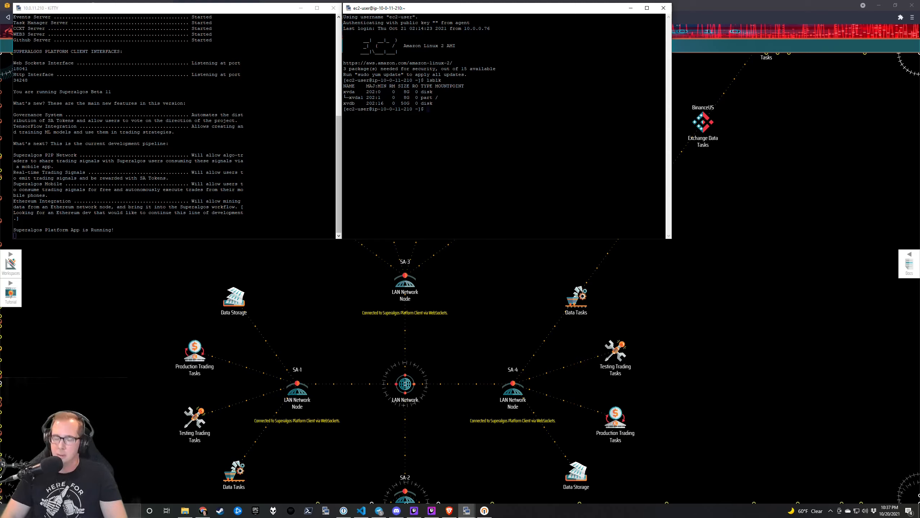
Switch to a root shell with sudo su and print the working directory.
text(s)
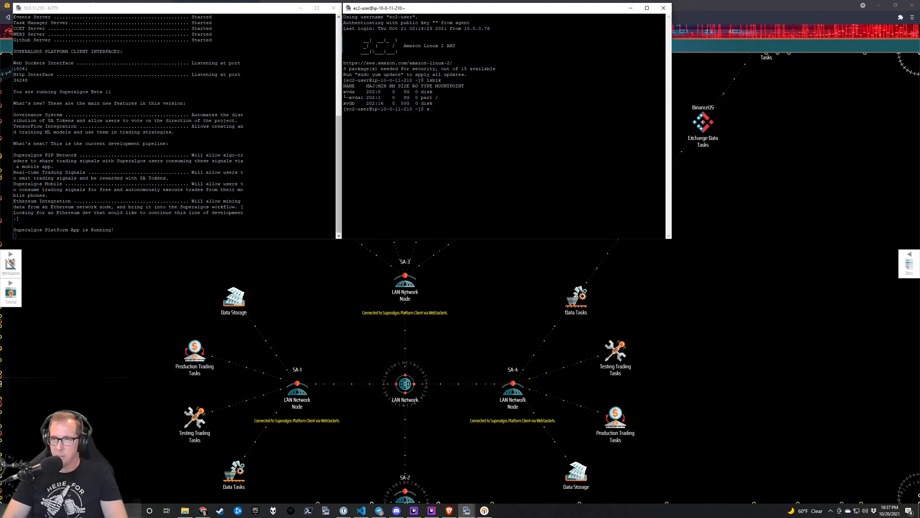
text(udo su)
key(Return)
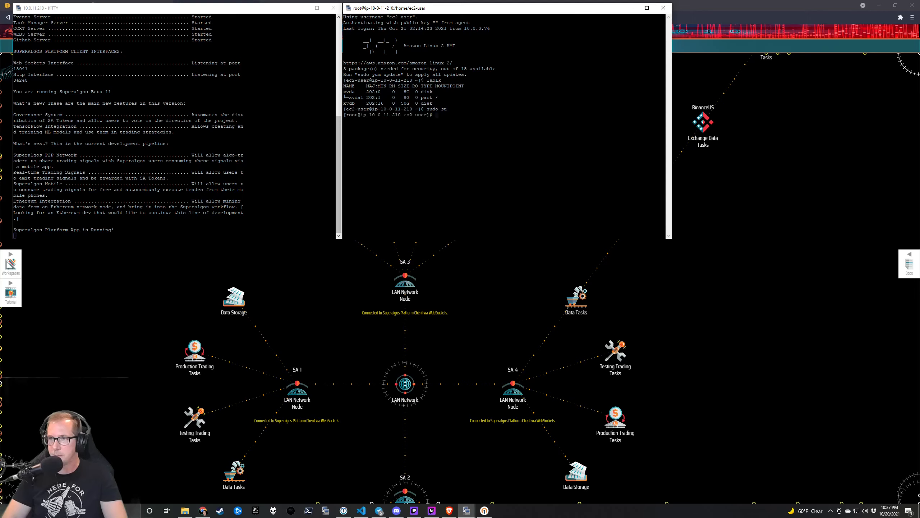
text(pwd)
key(Return)
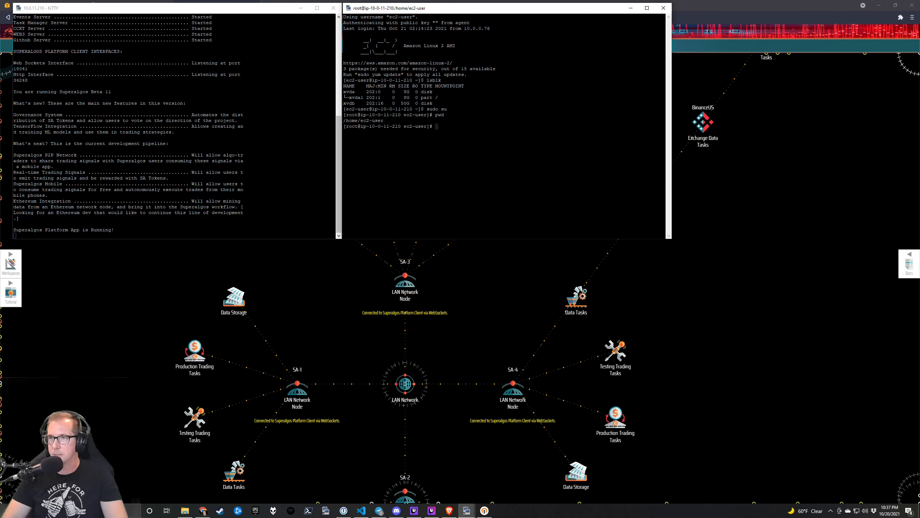
Go into src/Superalgos and list the folder's contents.
text(cd src)
key(Return)
text(cd )
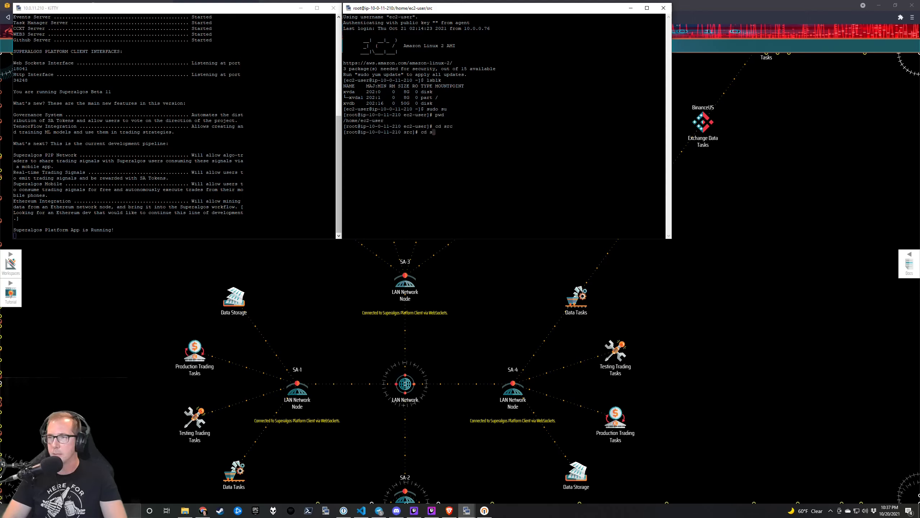
text(Su)
key(Tab)
key(Return)
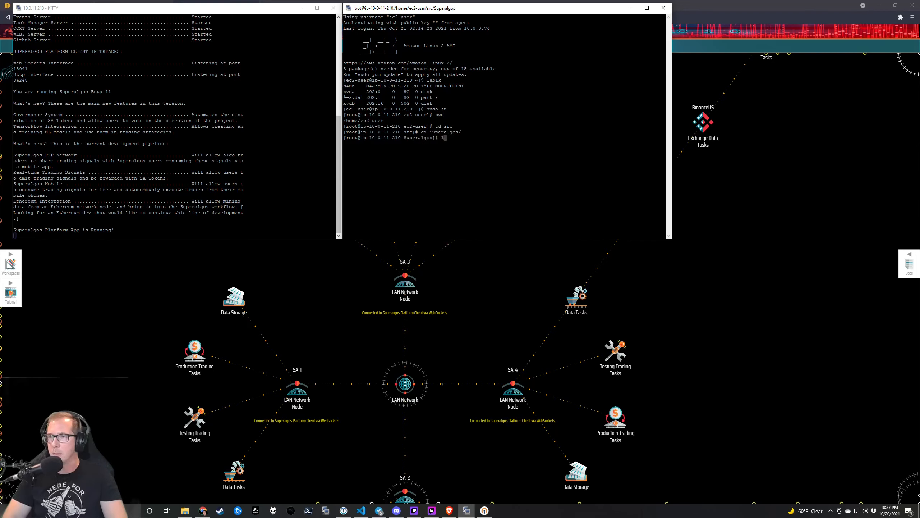
text(ls)
key(Return)
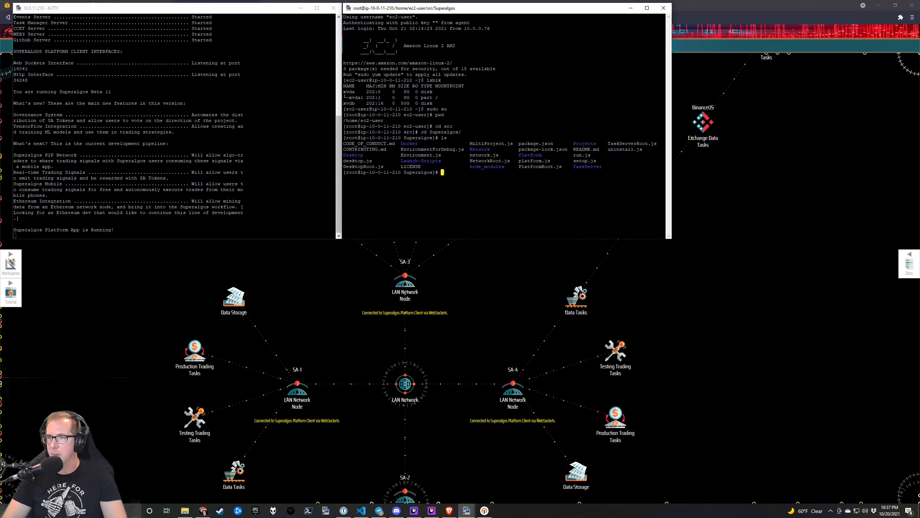
Enter the Docker folder and list its files.
text(cd Do)
key(Tab)
key(Return)
text(ls)
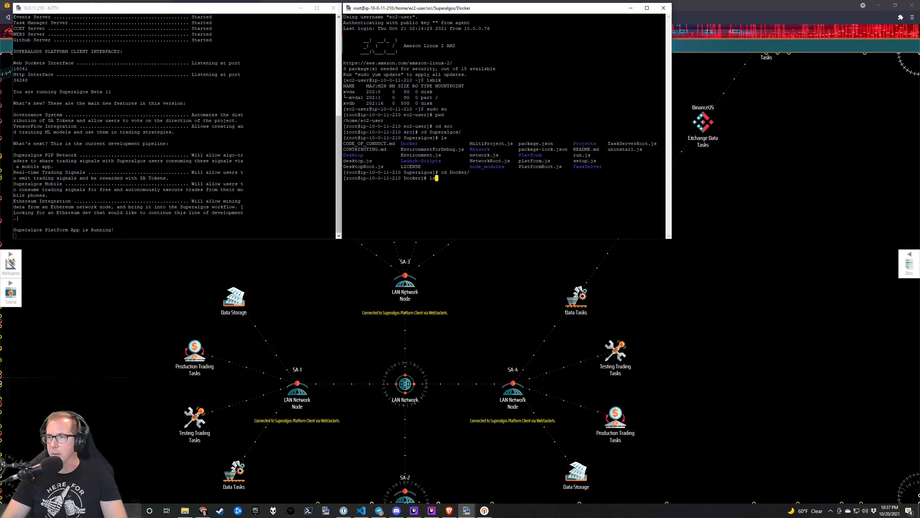
key(Return)
Print the contents of the Dockerfile and docker-compose.yml.
text(c)
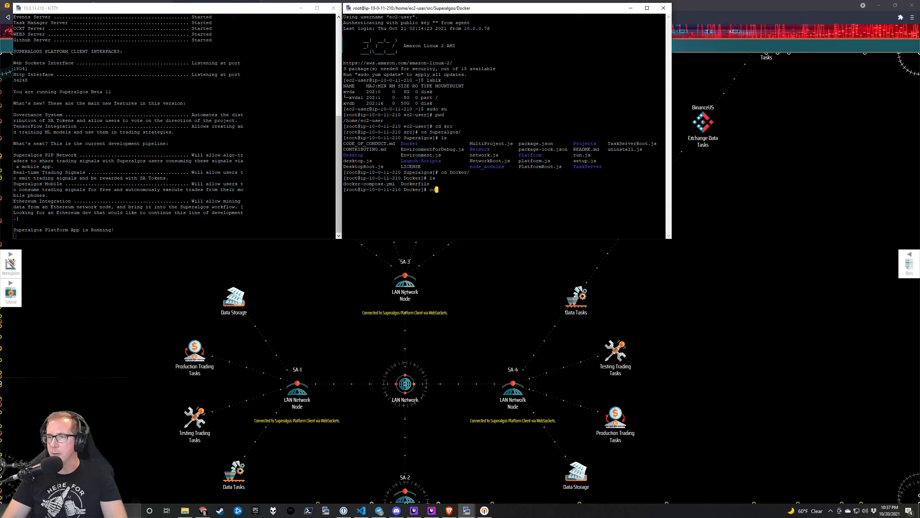
text(at D)
key(Tab)
key(Return)
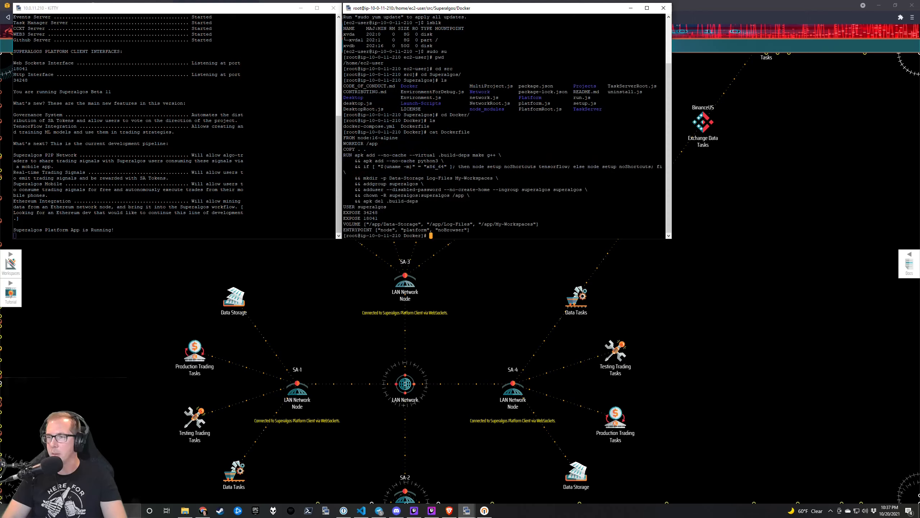
text(cd Docker-)
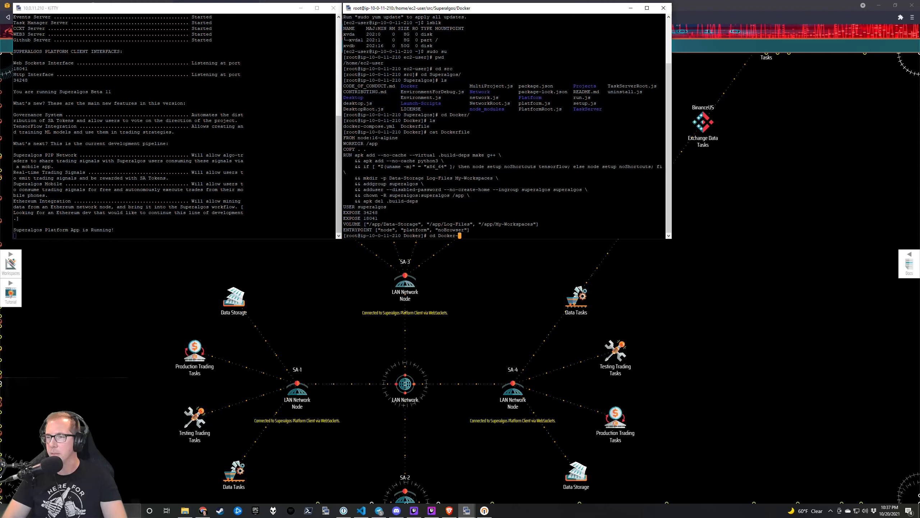
key(BackSpace)
key(BackSpace)
key(BackSpace)
key(BackSpace)
key(BackSpace)
key(BackSpace)
key(BackSpace)
key(BackSpace)
key(BackSpace)
key(BackSpace)
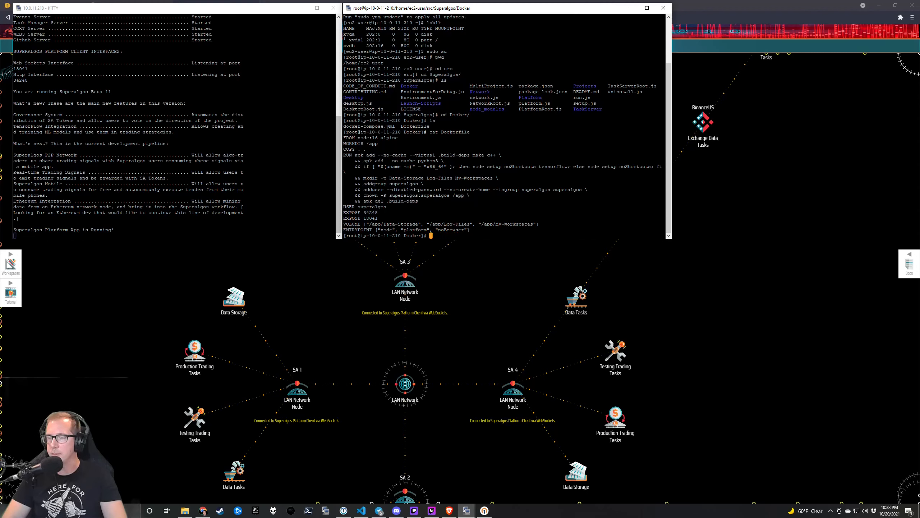
text(cat docker)
key(Tab)
key(Return)
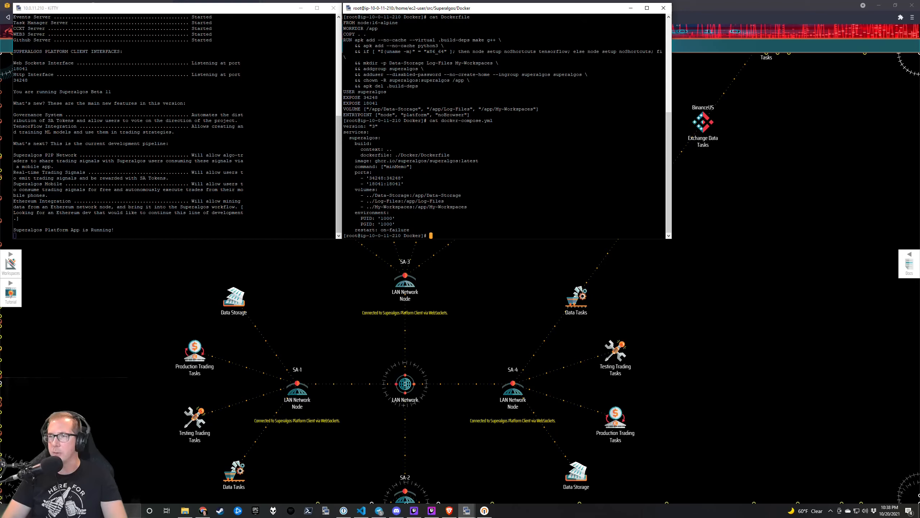
Return to the Superalgos folder and list it with ls -la.
text(cd ..)
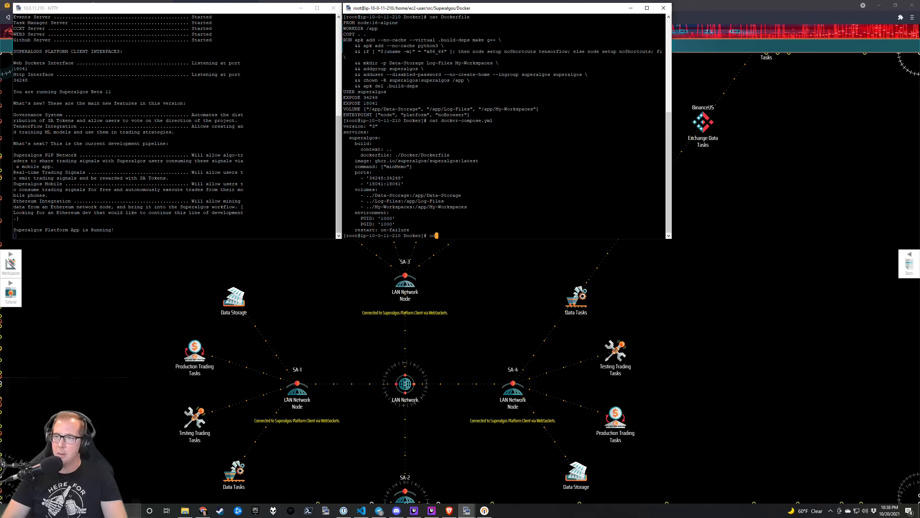
key(Return)
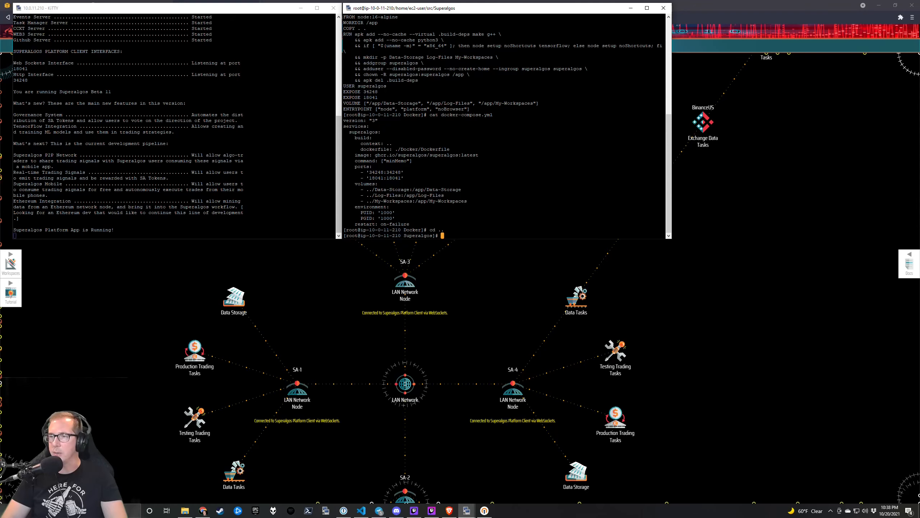
text(ls -la)
key(Return)
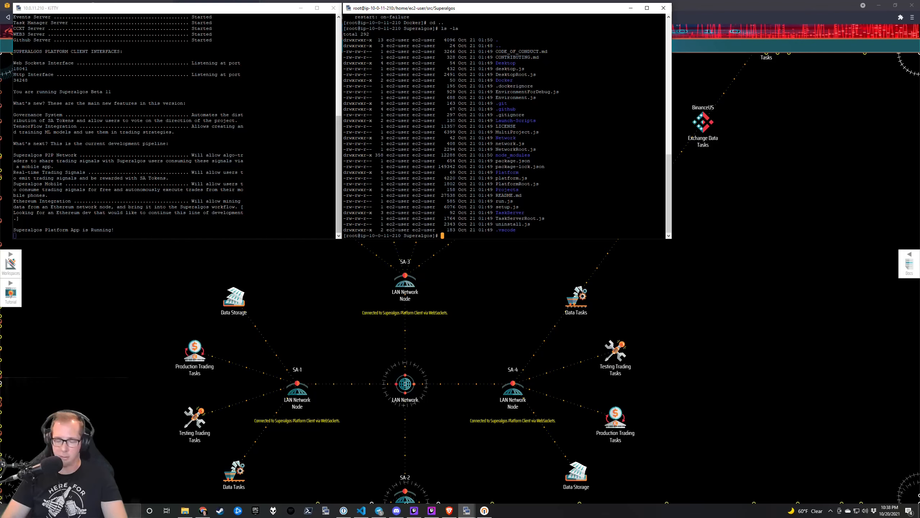
text(mk)
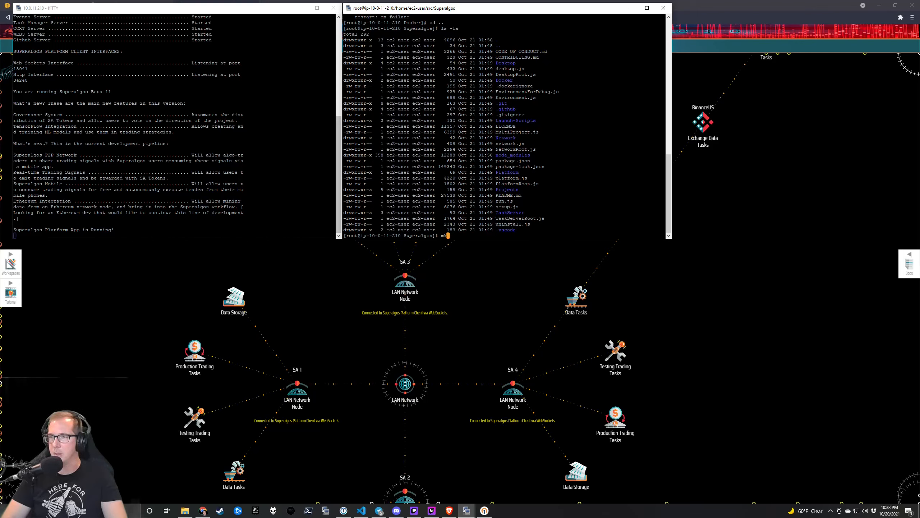
text(dir)
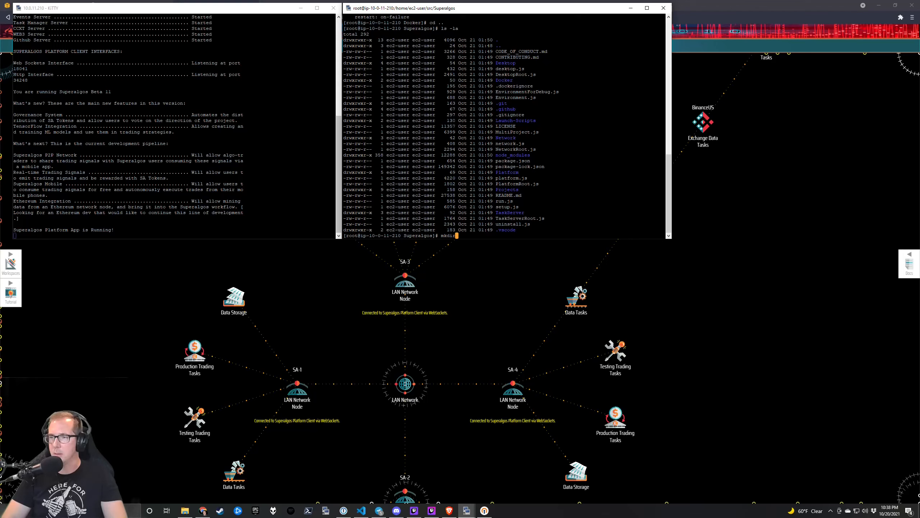
text( Data-Storage )
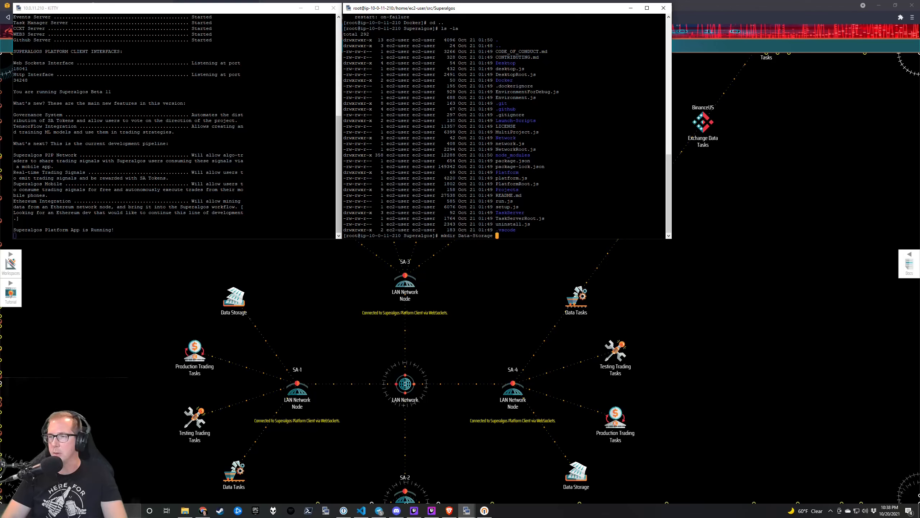
text(Log-Files-My-)
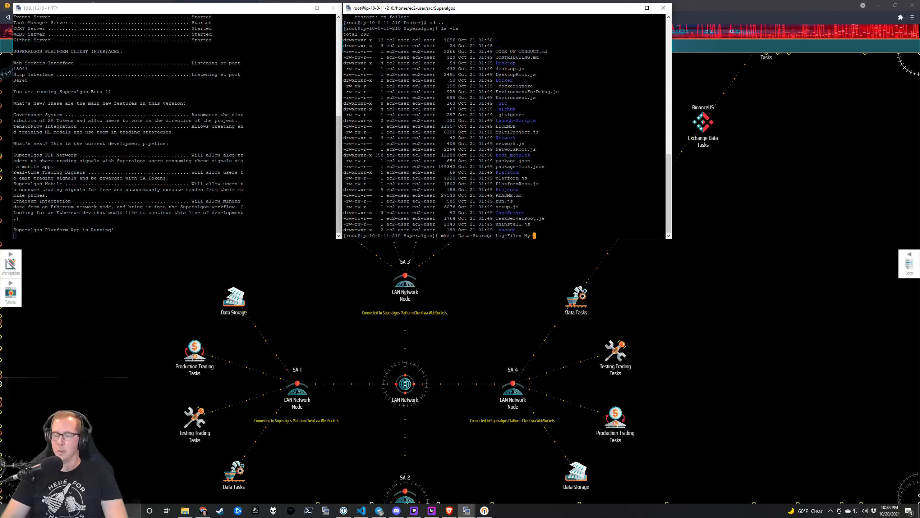
key(BackSpace)
key(BackSpace)
key(BackSpace)
key(BackSpace)
key(BackSpace)
key(BackSpace)
key(BackSpace)
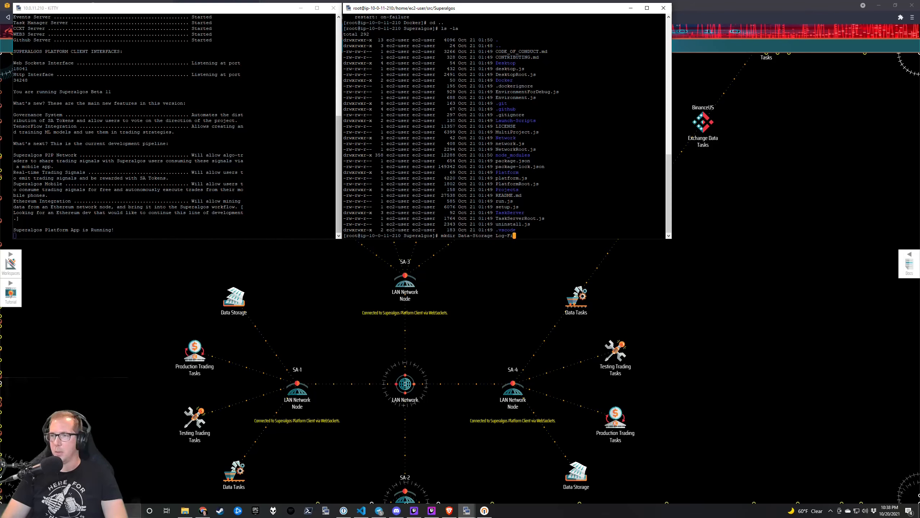
key(BackSpace)
key(BackSpace)
key(BackSpace)
key(BackSpace)
key(BackSpace)
key(BackSpace)
key(BackSpace)
key(BackSpace)
key(BackSpace)
key(BackSpace)
key(BackSpace)
key(BackSpace)
key(BackSpace)
key(BackSpace)
key(BackSpace)
key(BackSpace)
key(BackSpace)
key(BackSpace)
key(BackSpace)
key(BackSpace)
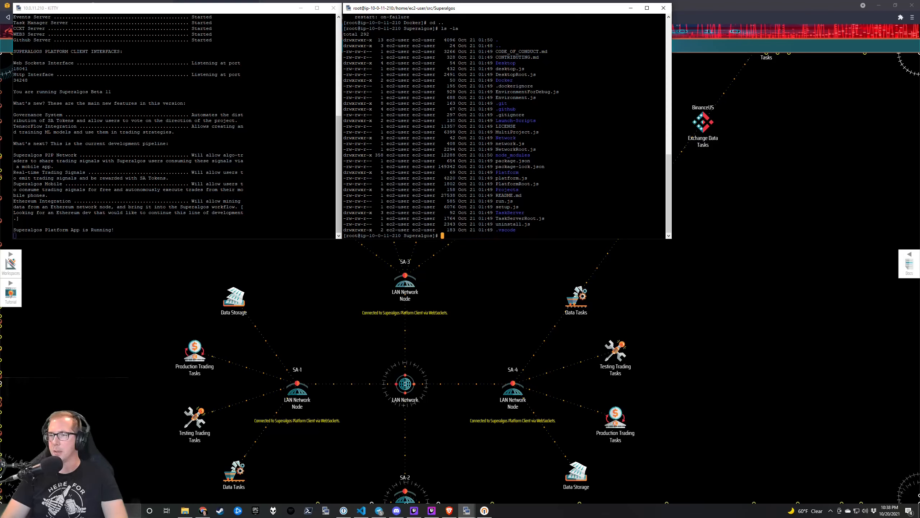
text(cd /)
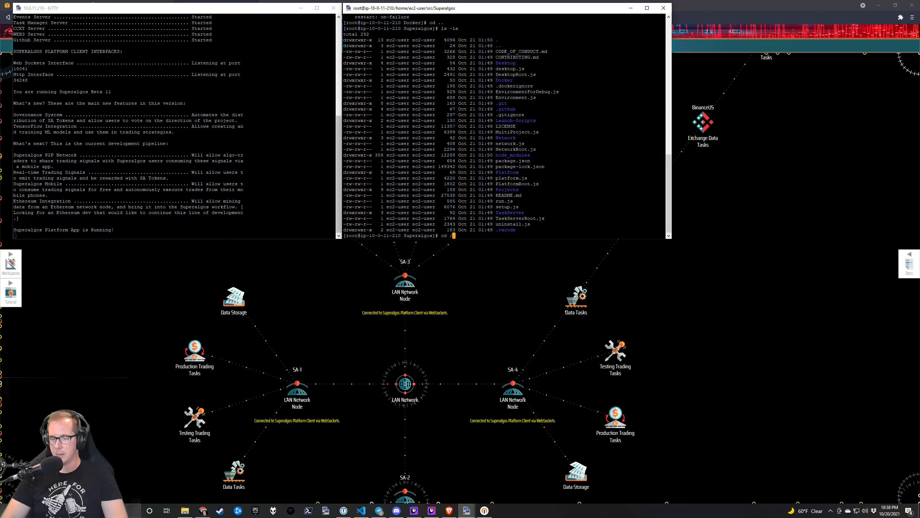
text(mnt)
In /mnt, list its contents and create a data folder.
key(Return)
text(ls -la)
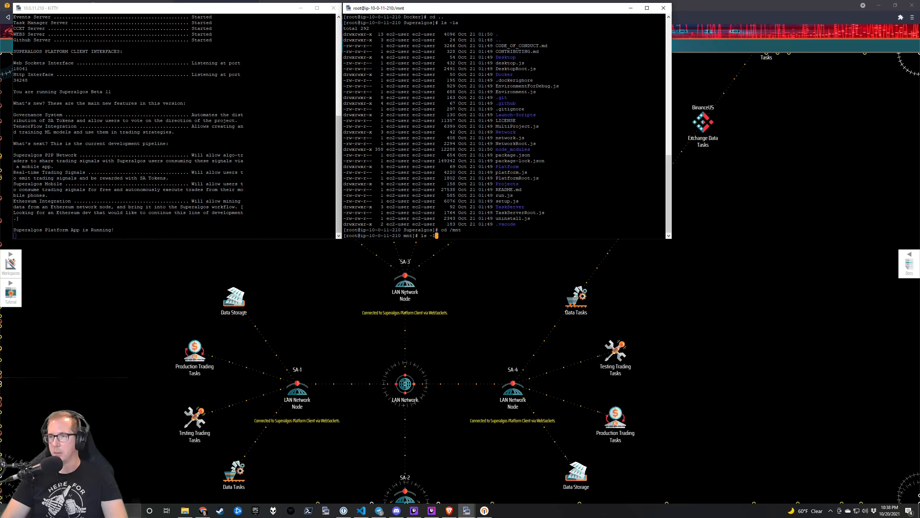
key(Return)
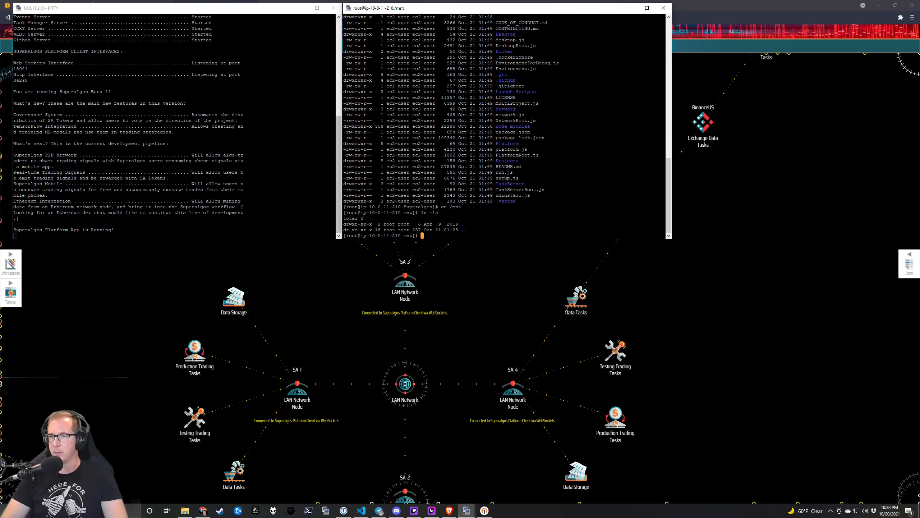
text(mkdir data)
key(Return)
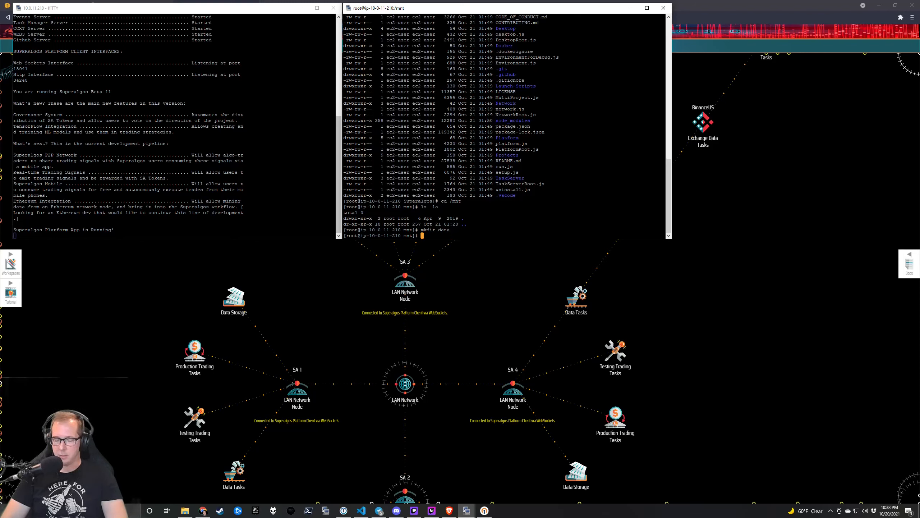
Format /dev/xvdb as ext4 and mount it at /mnt/data.
text(mkfs)
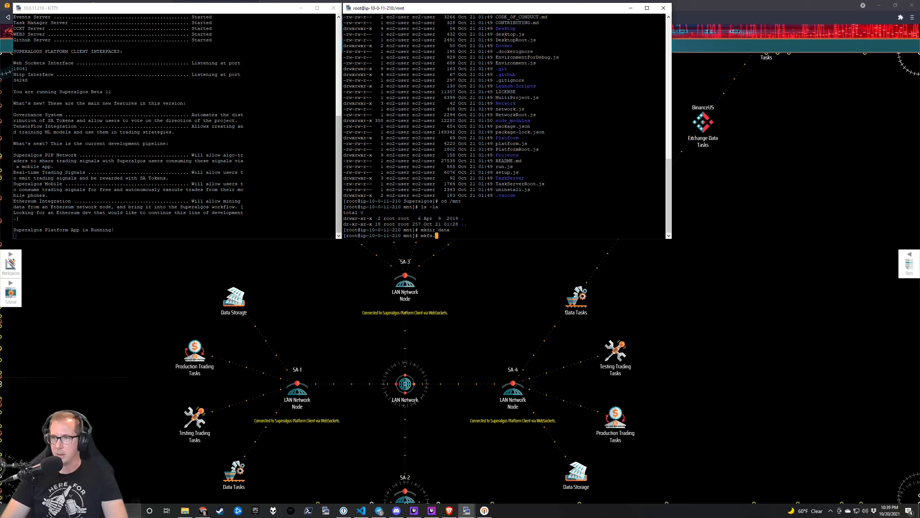
text(.ext)
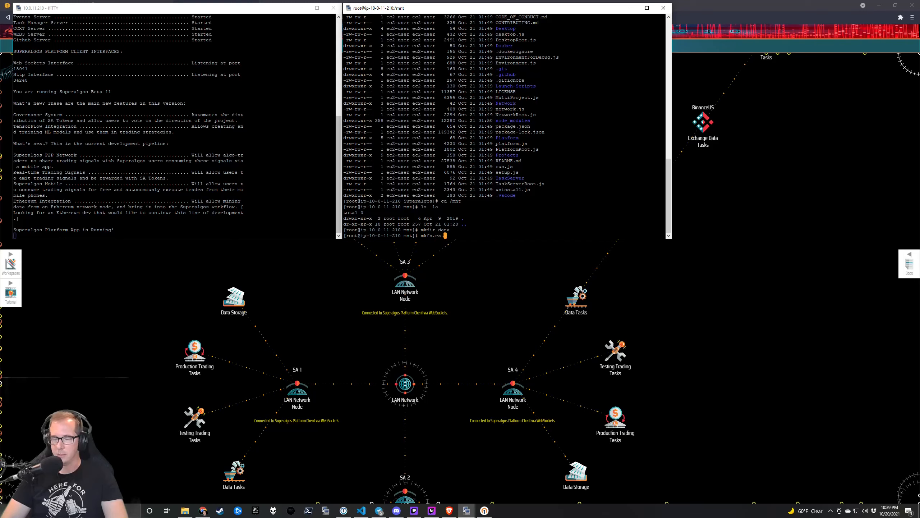
text(4 /dev/)
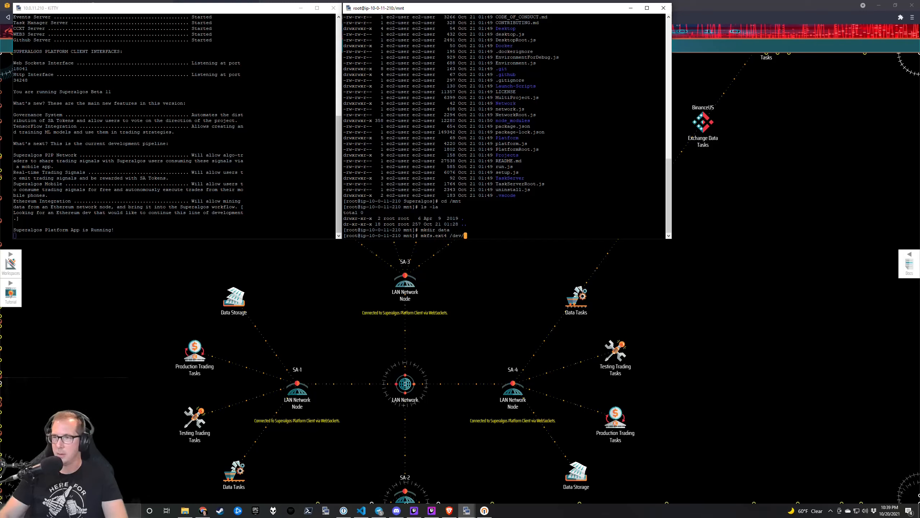
text(xvdb)
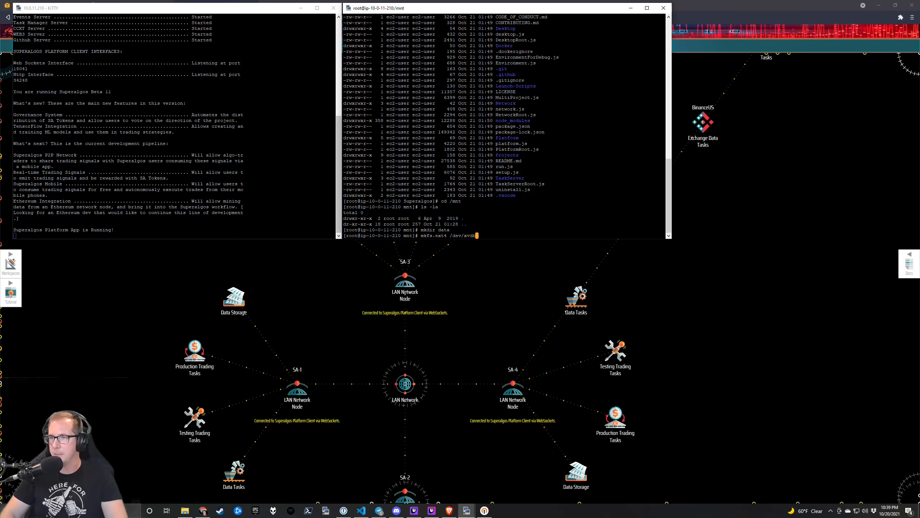
key(Return)
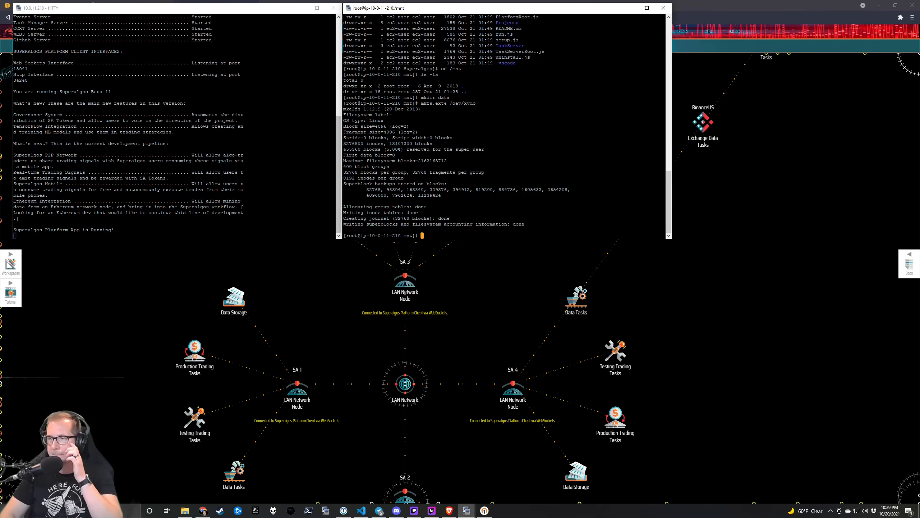
text(mount )
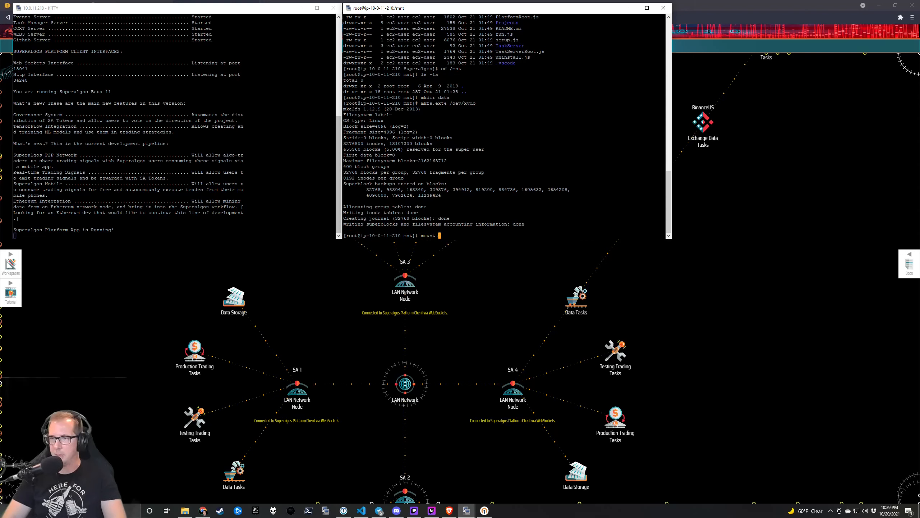
text(/dev/)
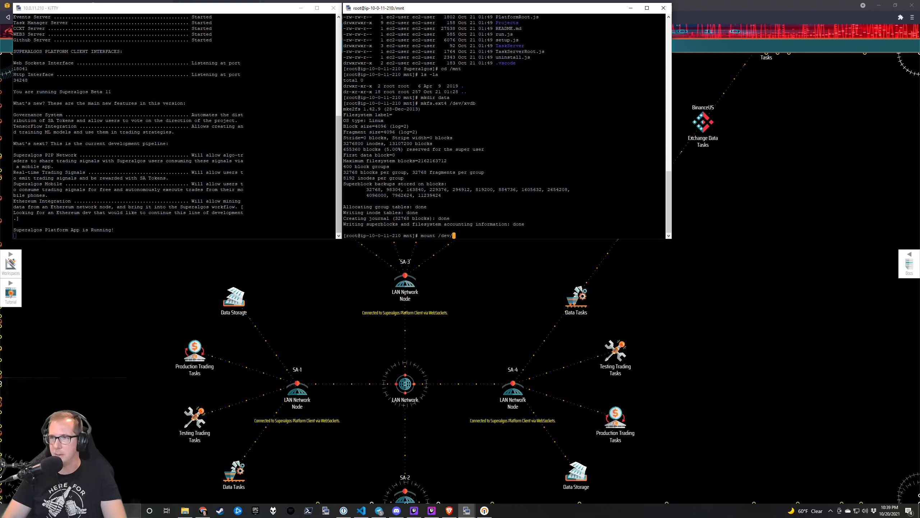
text(x)
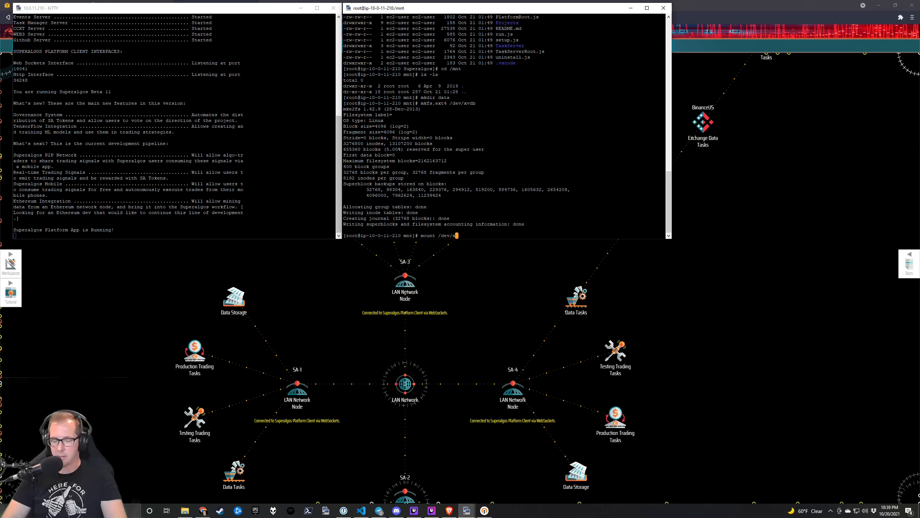
text(vdb)
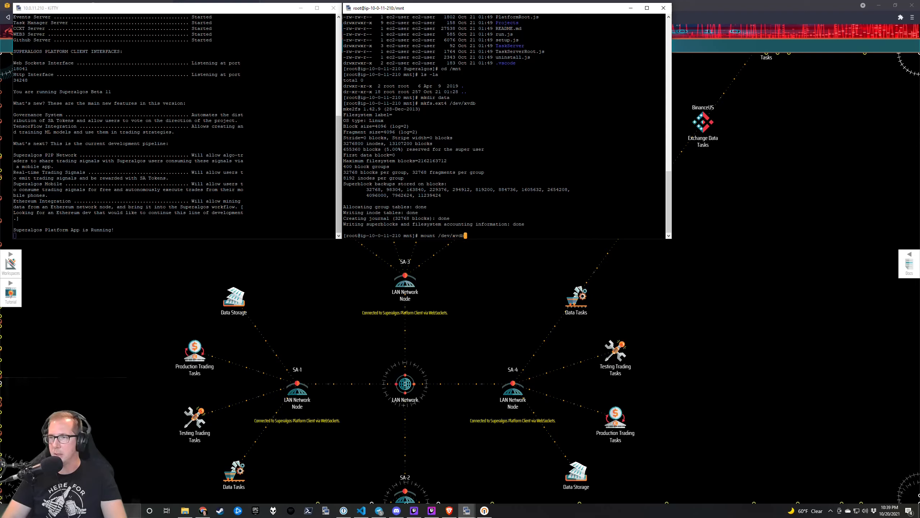
text( /mnt/data)
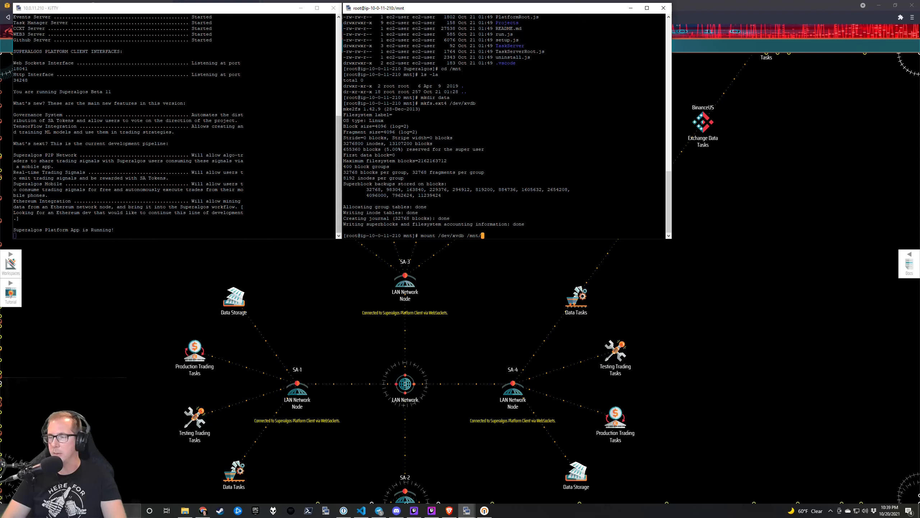
key(Return)
Move into /mnt/data and confirm the mount with df -h.
text(ls -la)
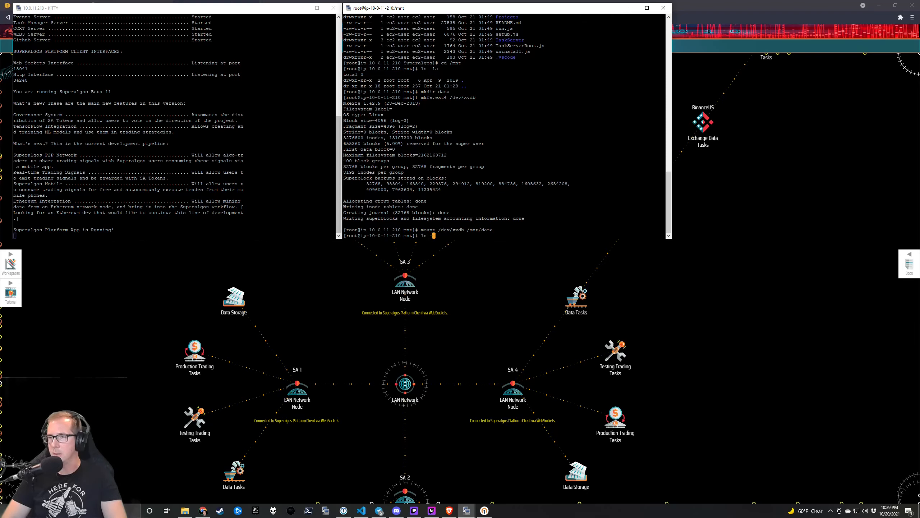
key(Return)
text(cd data)
key(Return)
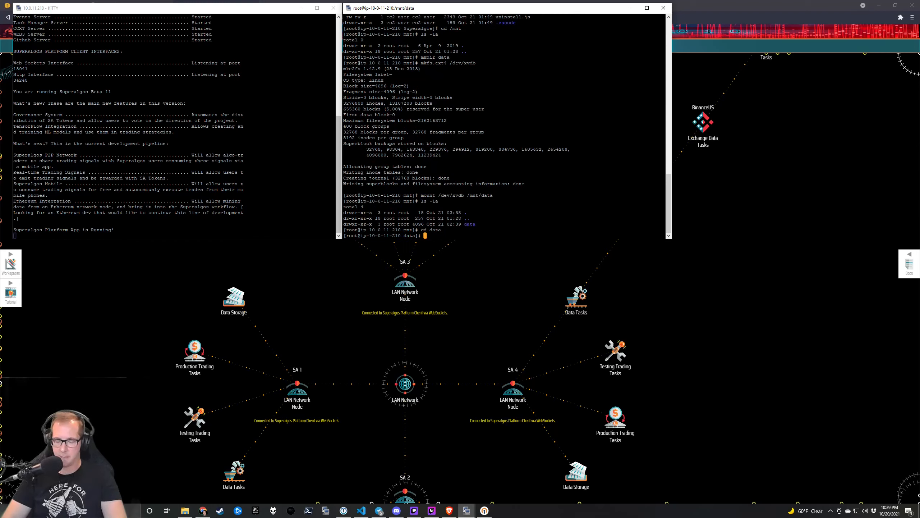
text(df -hg)
key(Return)
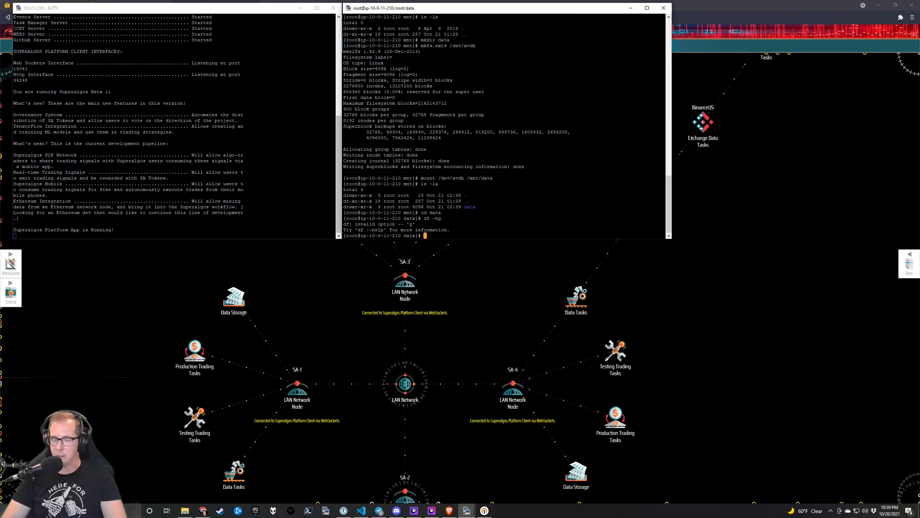
text(df -h)
key(Return)
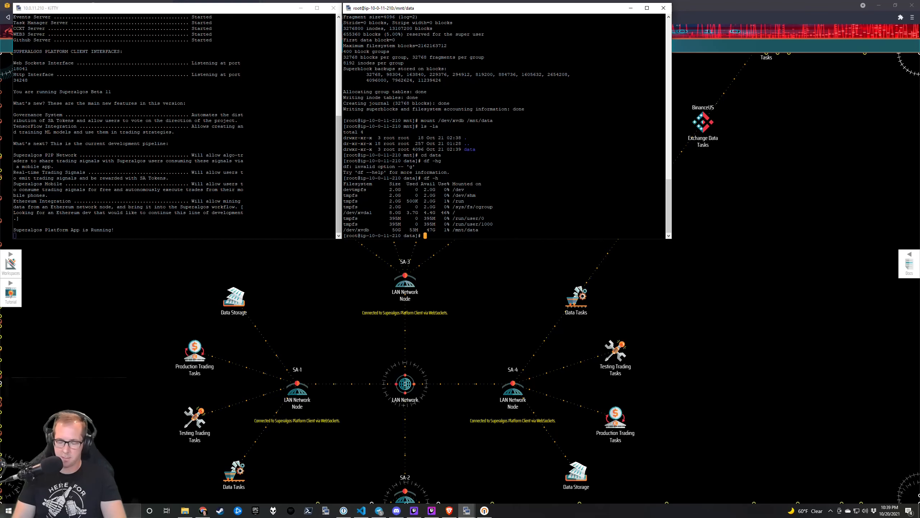
Create Data-Storage, Log-Files and My-Workspaces folders on /mnt/data and list them.
text(mkdir )
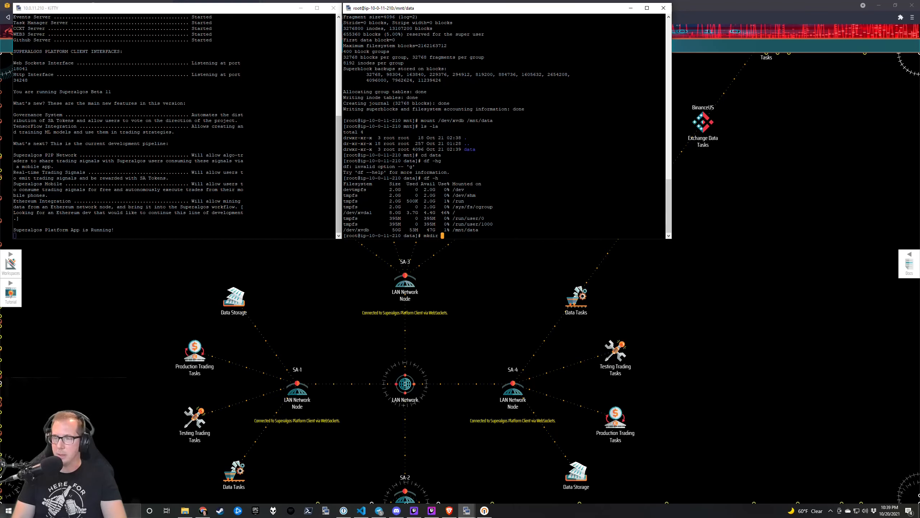
text(Data-S)
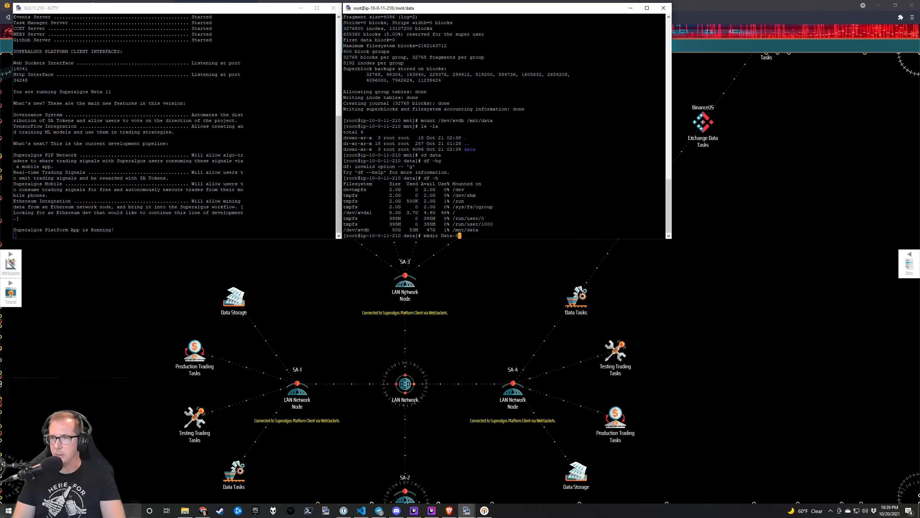
text(torage Log-)
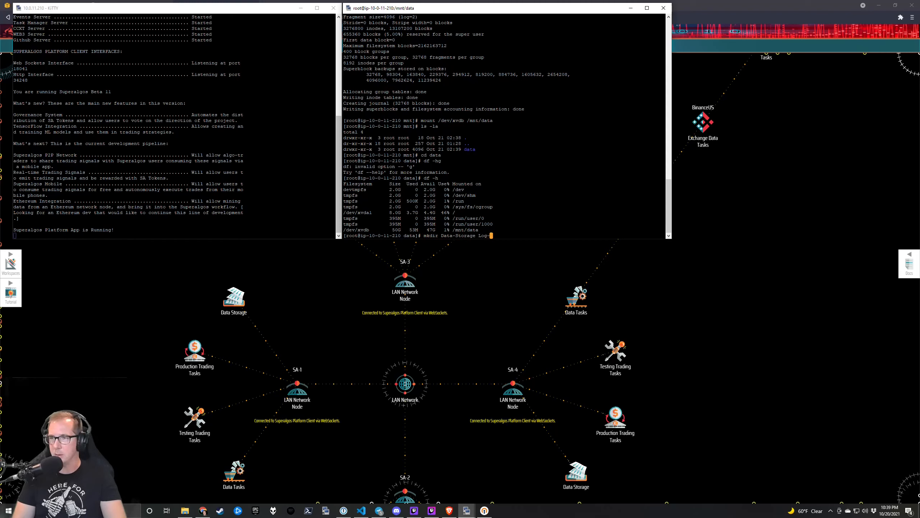
text(GEles My-Works)
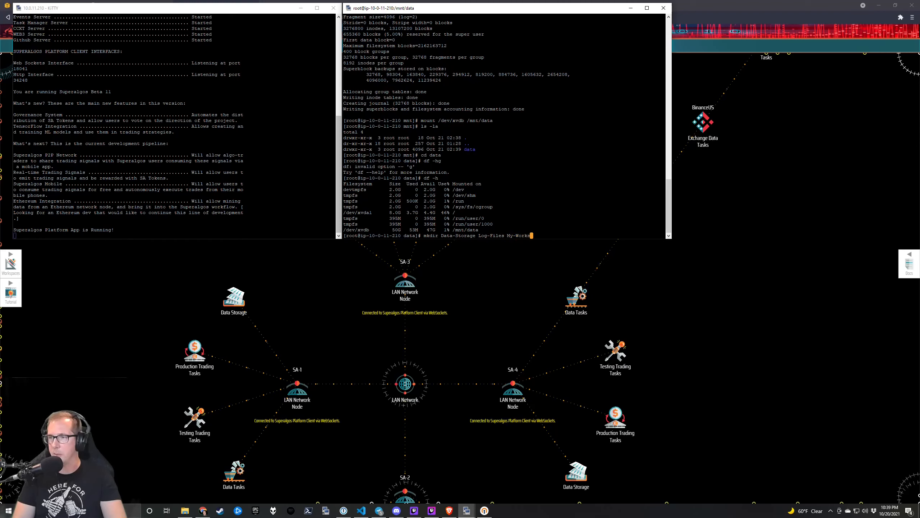
text(paces)
key(Return)
text(ls -la)
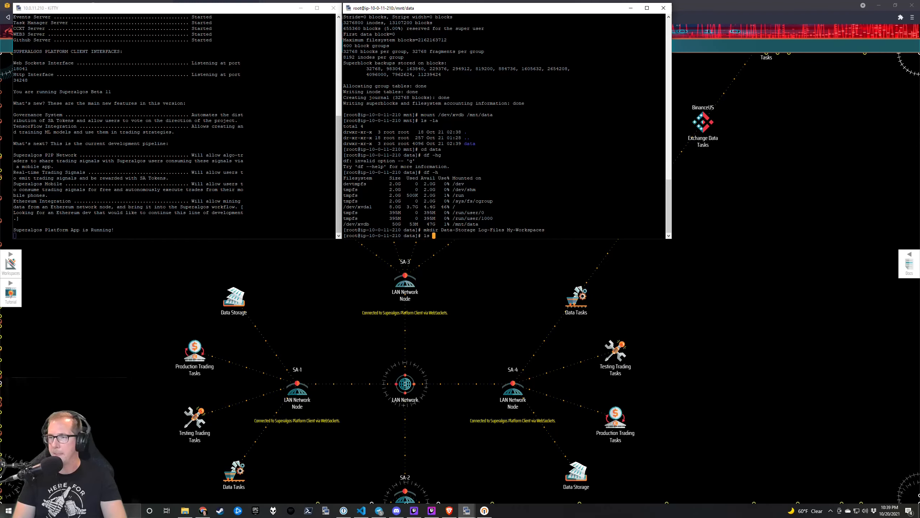
key(Return)
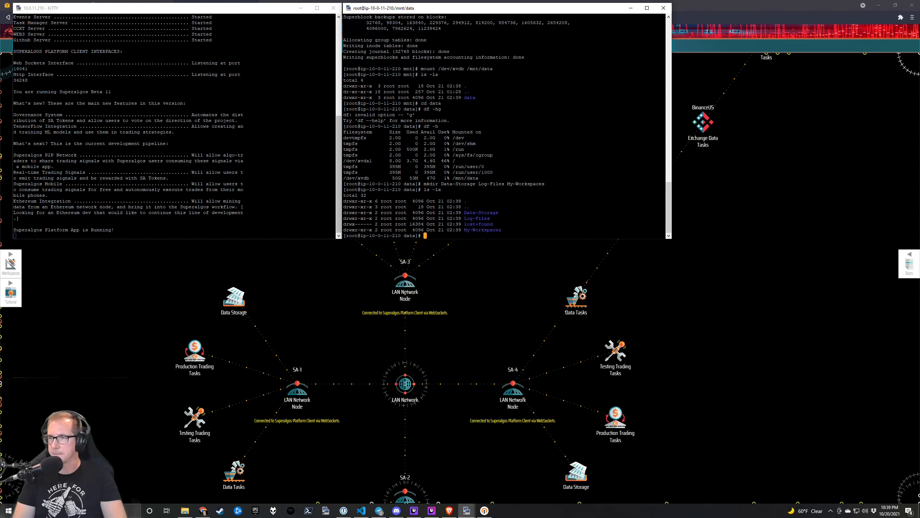
text(cd)
key(BackSpace)
key(BackSpace)
key(BackSpace)
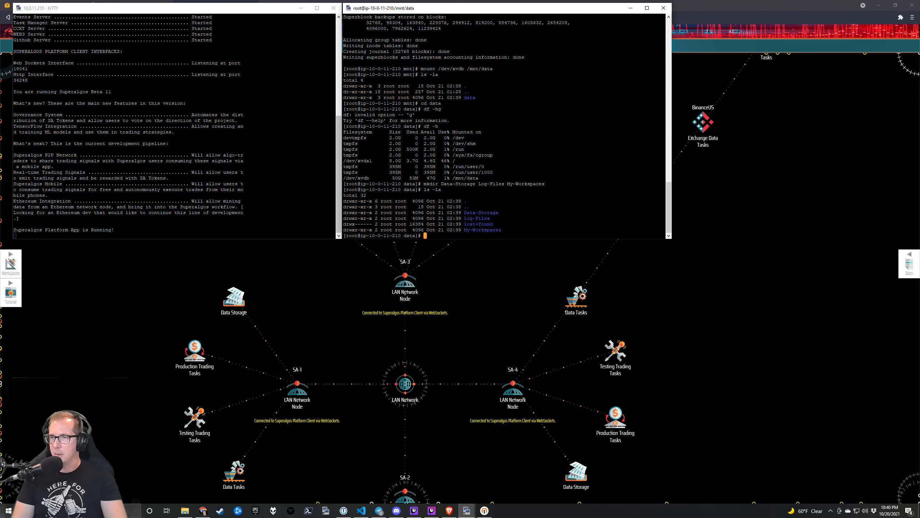
Recursively chown Data-Storage, Log-Files and My-Workspaces to ec2-user.
text(c)
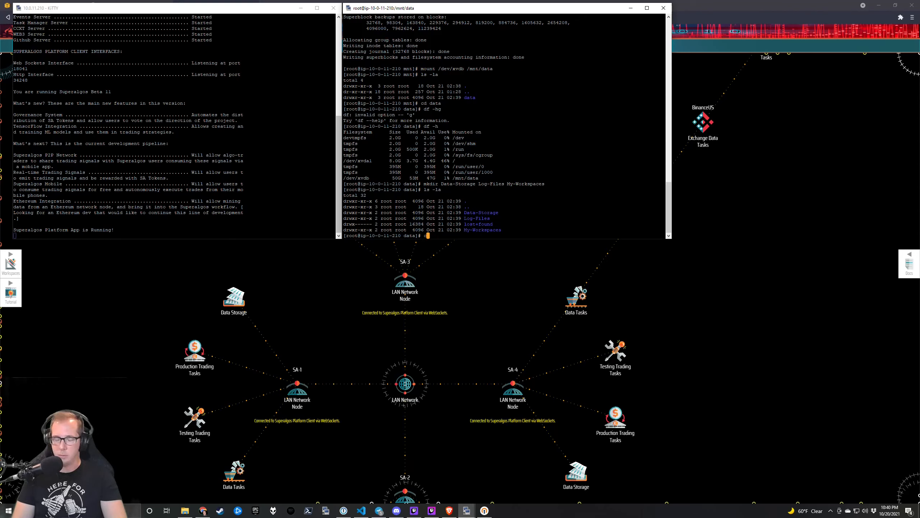
text(hown -R )
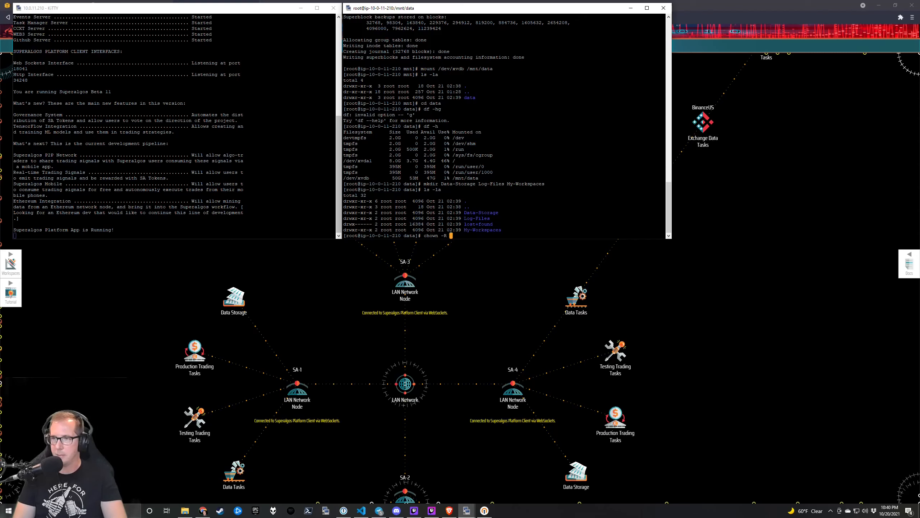
text(ec2-)
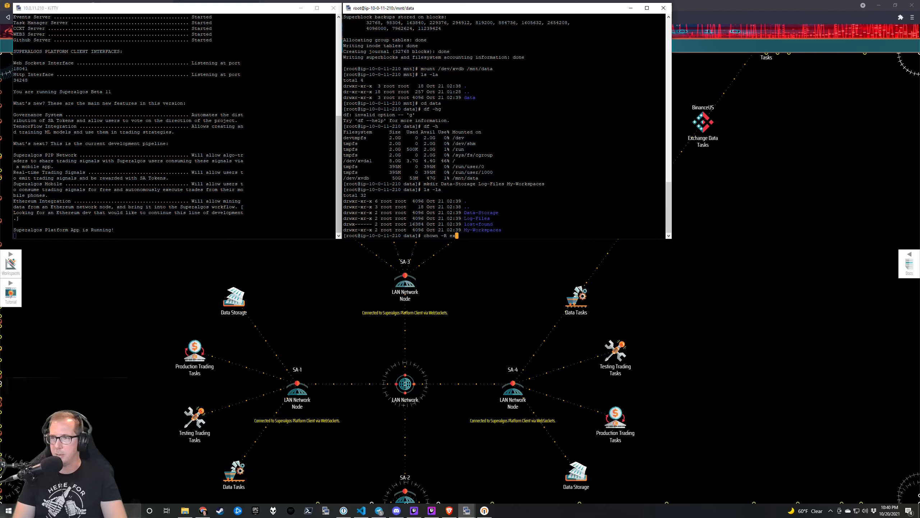
text(user)
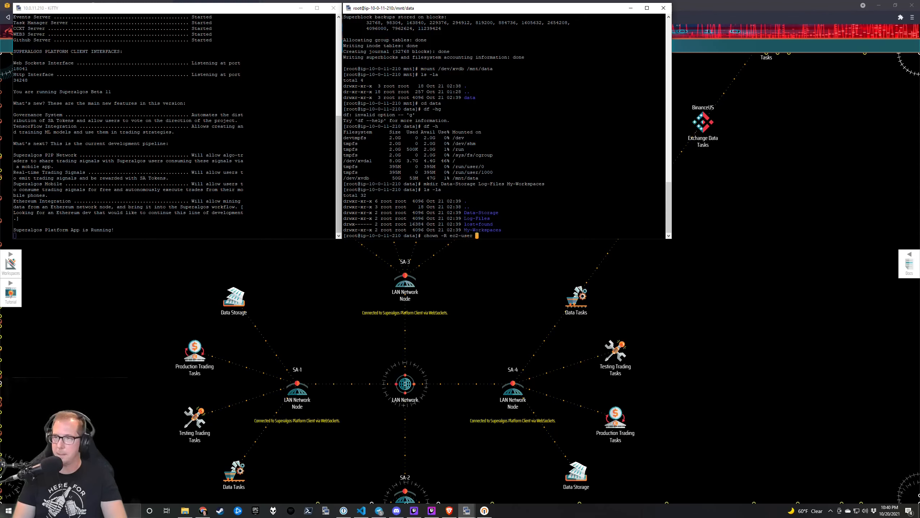
text(: Da)
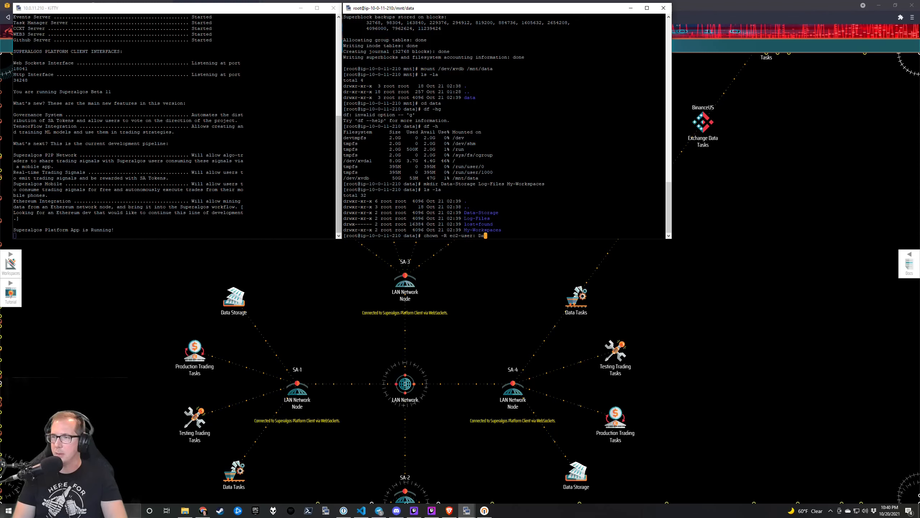
key(Tab)
text(Lo)
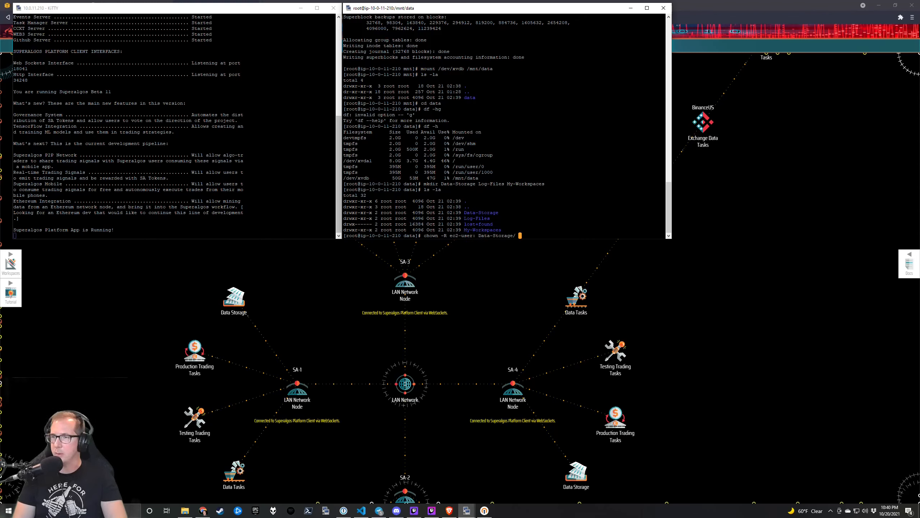
key(Tab)
text(My-Workspaces/)
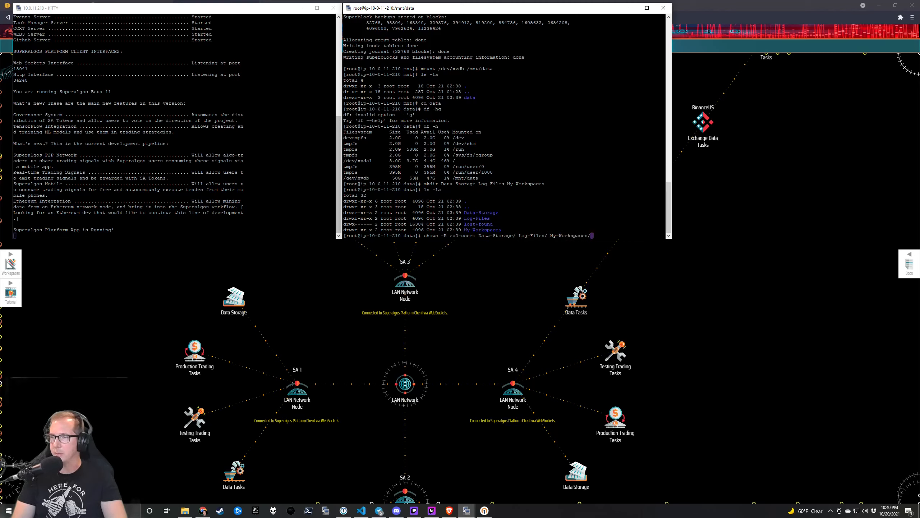
key(Return)
Exit the root shell back to the ec2-user prompt.
text(cd)
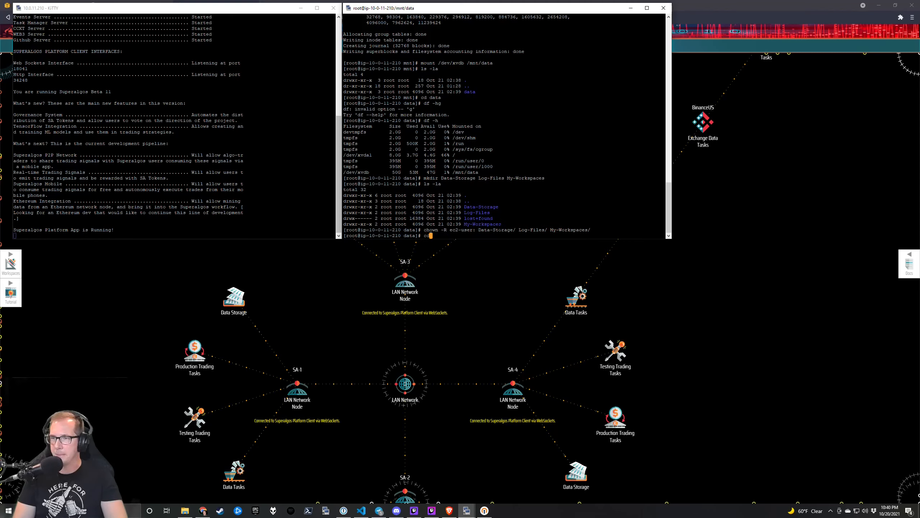
key(BackSpace)
key(BackSpace)
key(BackSpace)
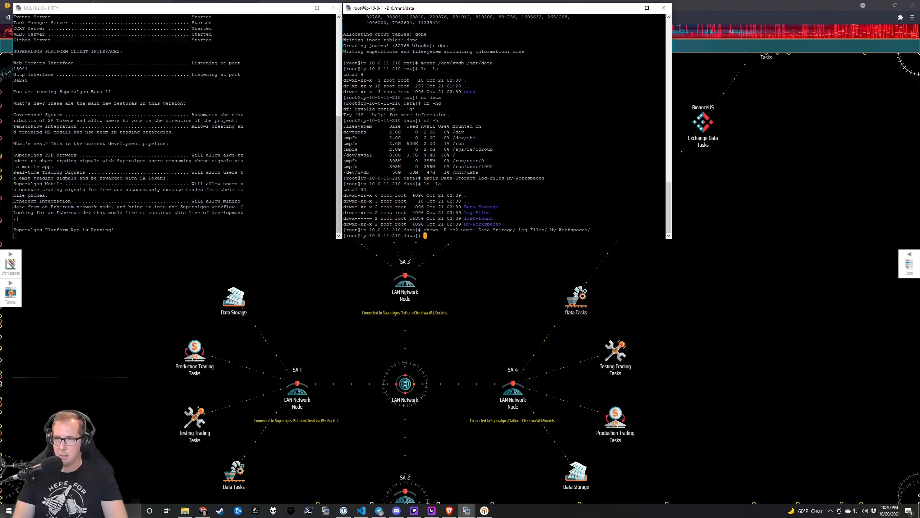
text(exit)
key(Return)
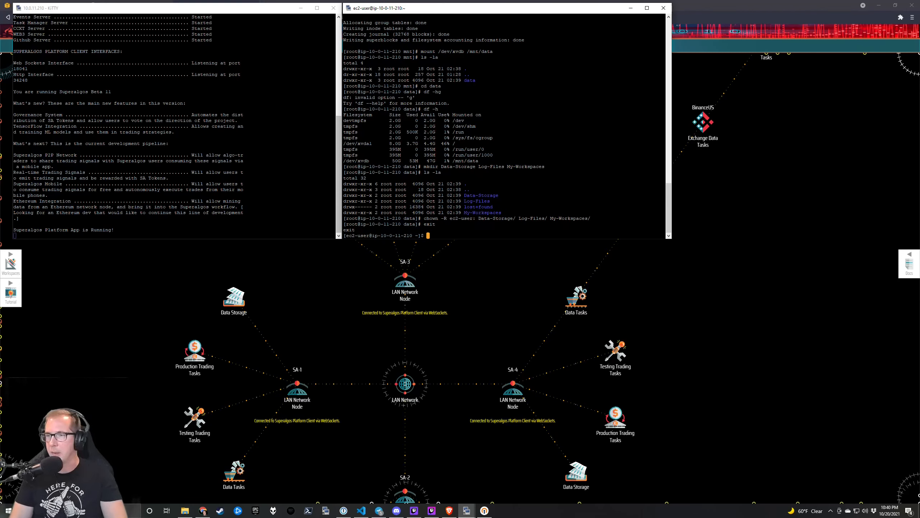
Check the home folder and working directory, then change into src/Superalgos.
text(ls)
key(Return)
text(pwd)
key(Return)
text(cd sr)
text(c)
key(Tab)
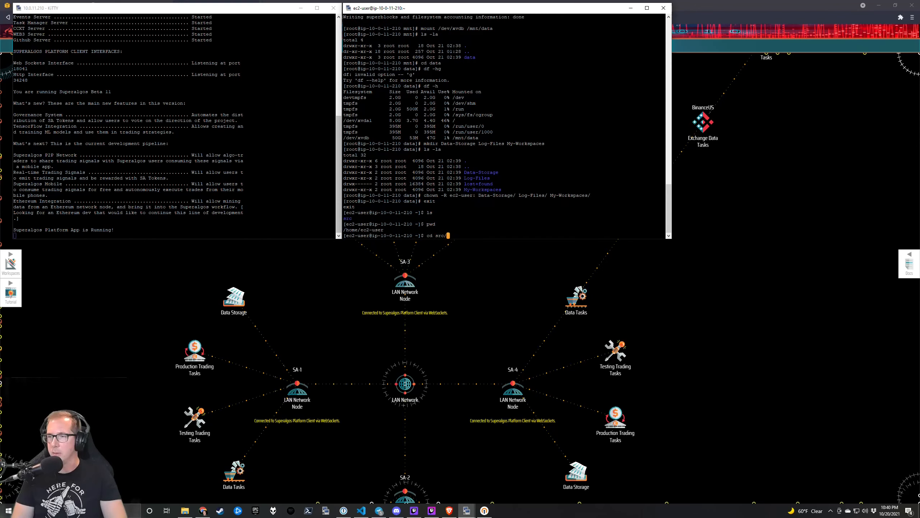
text(Superalgos/)
key(Tab)
key(Return)
Create a Data-Storage symlink to /mnt/data/Data-Storage and verify it with ls -la.
text(ln -s)
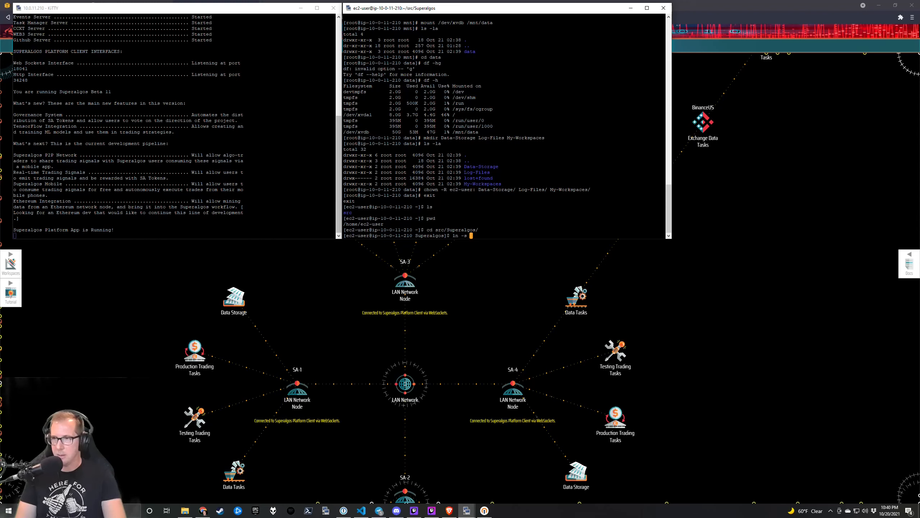
text(/mnt)
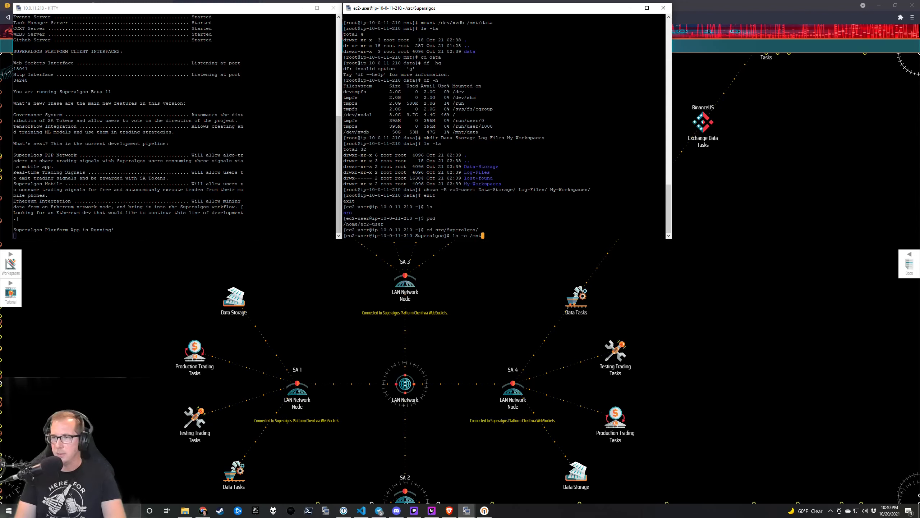
text(/data/d)
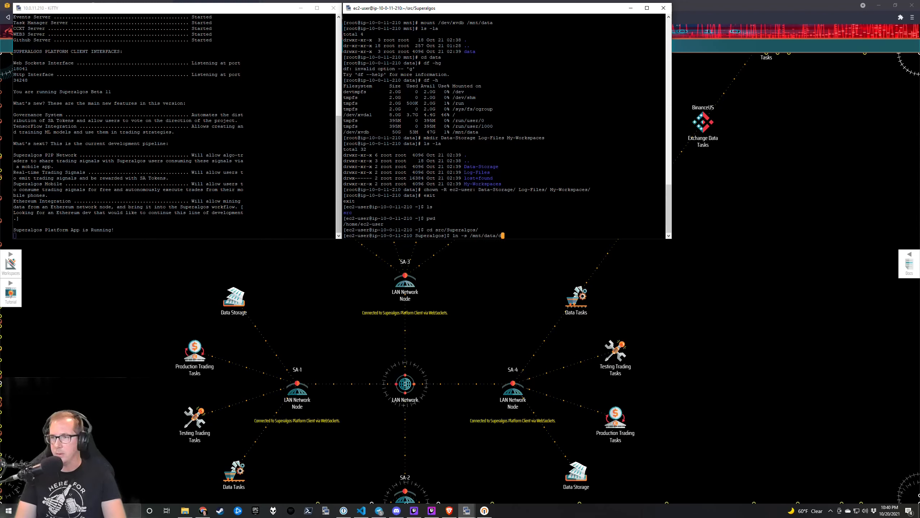
key(BackSpace)
text(Da)
key(Tab)
text(Data-Storage)
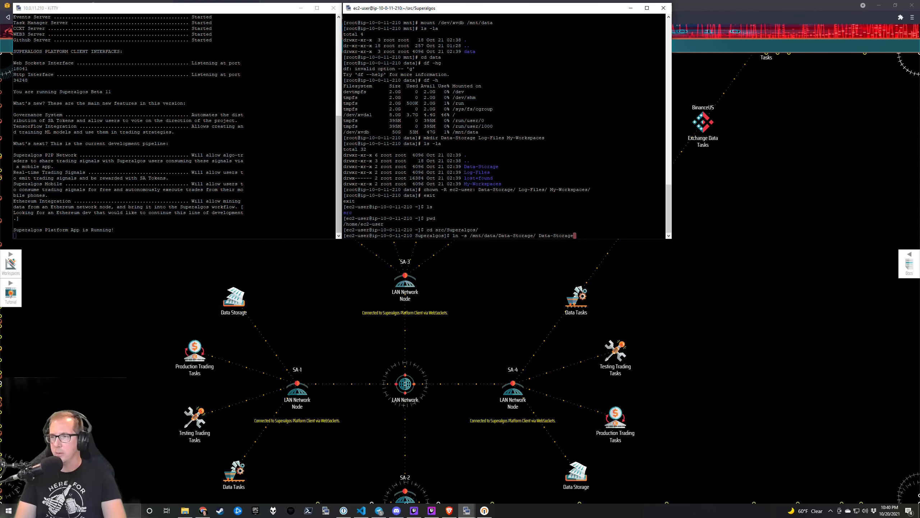
key(Return)
text(ls -la)
key(Return)
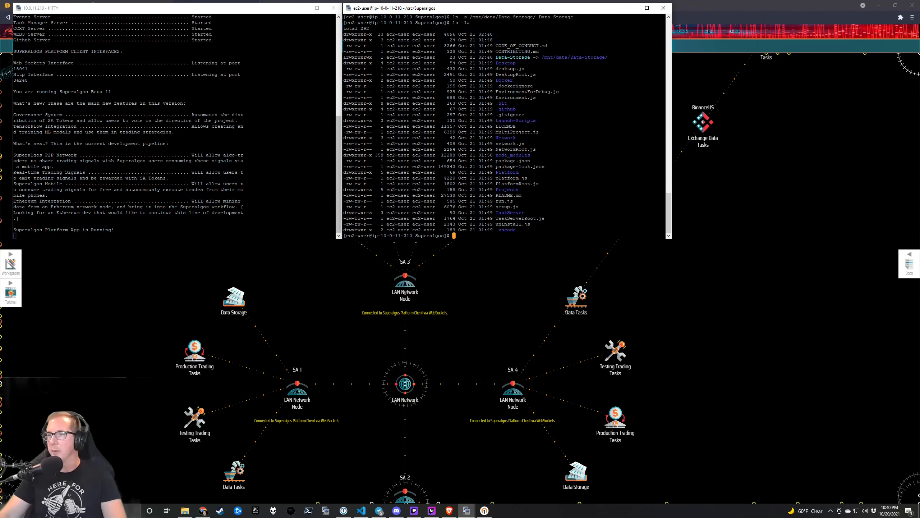
drag(495, 57, 610, 57)
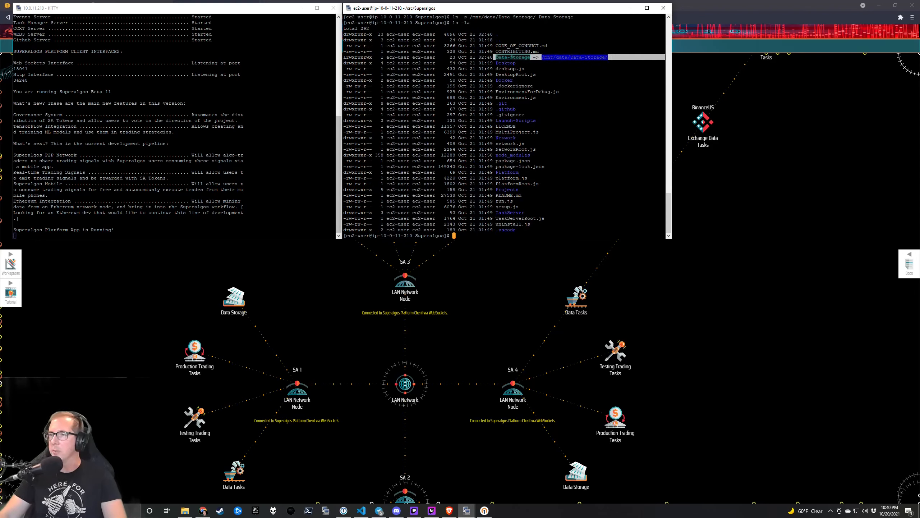
click(611, 57)
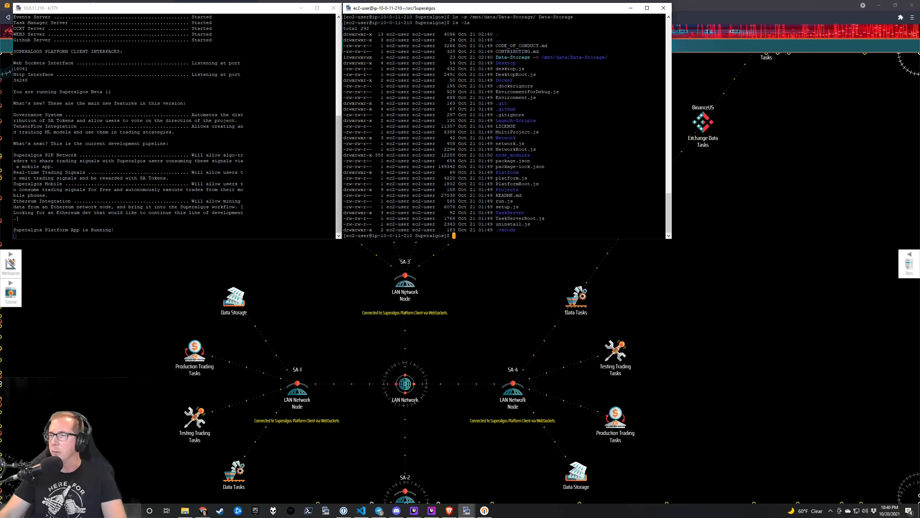
Create a Log-Files symlink pointing to /mnt/data/Log-Files.
key(Up)
key(Up)
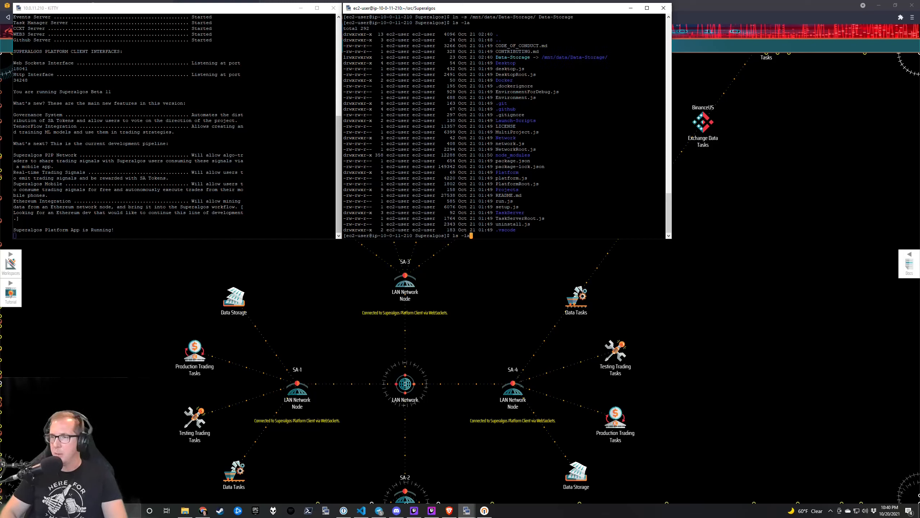
key(BackSpace)
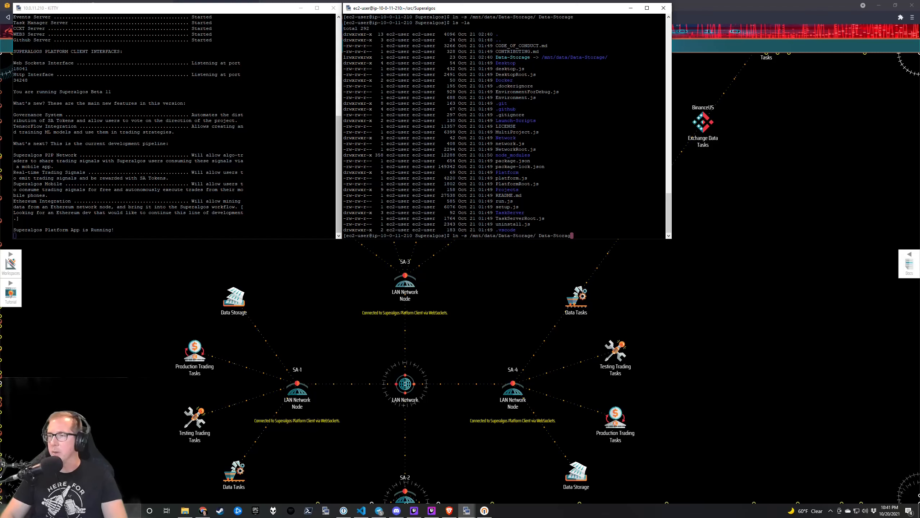
key(BackSpace)
key(BackSpace)
key(BackSpace)
key(BackSpace)
key(BackSpace)
key(BackSpace)
key(BackSpace)
key(BackSpace)
key(BackSpace)
key(BackSpace)
key(BackSpace)
key(BackSpace)
key(BackSpace)
key(BackSpace)
key(BackSpace)
key(BackSpace)
key(BackSpace)
key(BackSpace)
key(BackSpace)
key(BackSpace)
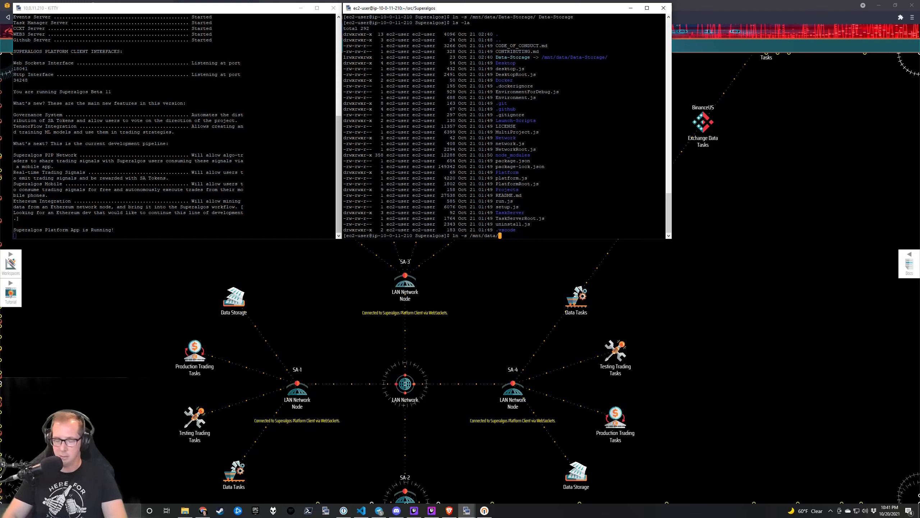
key(BackSpace)
text(L)
key(Tab)
text(Log)
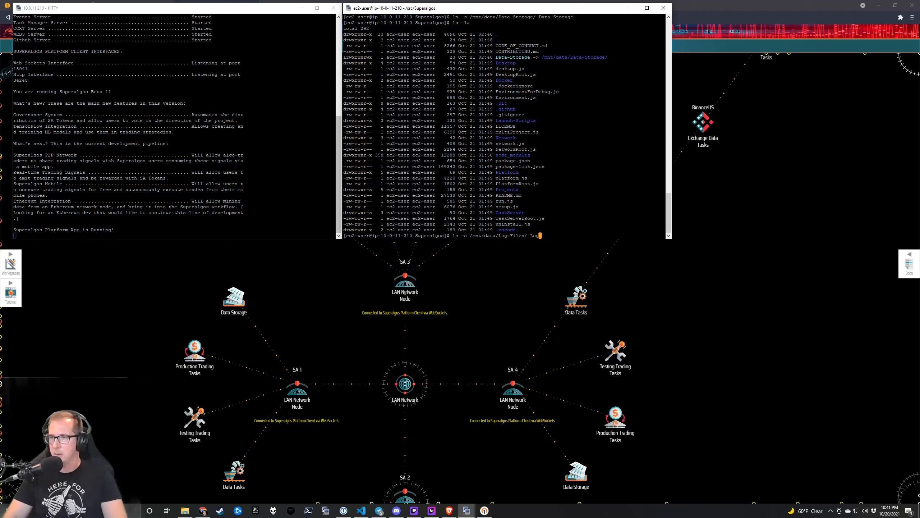
text(-Giles)
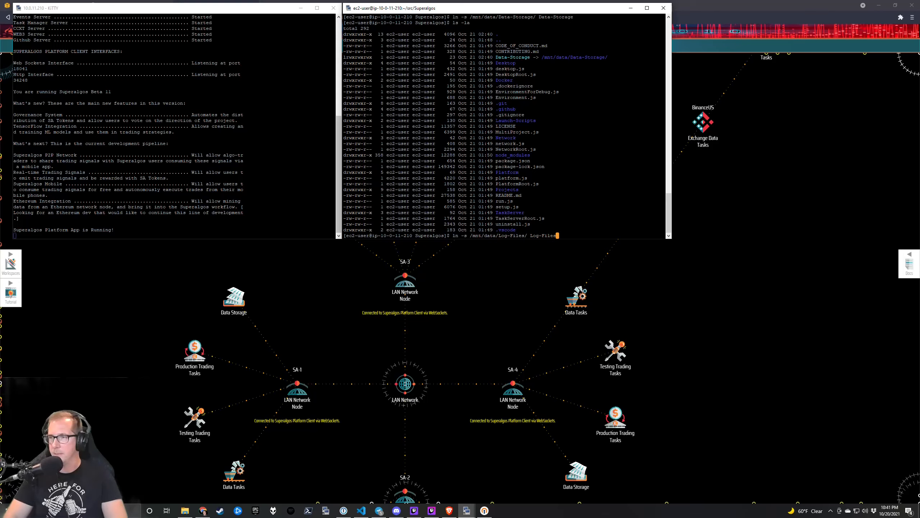
key(Return)
Create a My-Workspaces symlink with ln -s /mnt/data/My-Workspaces/ My-Workspaces.
key(Up)
key(BackSpace)
key(BackSpace)
key(BackSpace)
key(BackSpace)
key(BackSpace)
key(BackSpace)
key(BackSpace)
key(BackSpace)
key(BackSpace)
key(BackSpace)
key(BackSpace)
key(BackSpace)
key(BackSpace)
key(BackSpace)
key(BackSpace)
key(BackSpace)
key(BackSpace)
key(BackSpace)
key(BackSpace)
key(BackSpace)
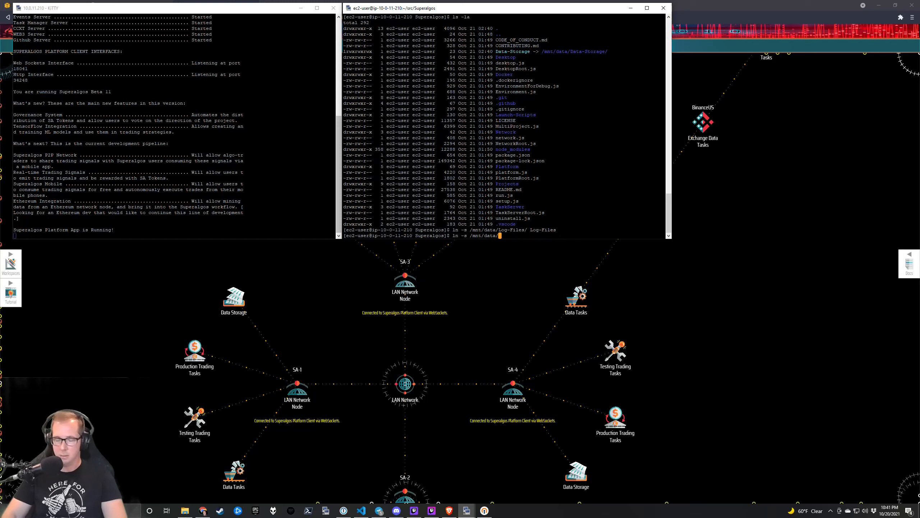
text(M)
key(Tab)
text(My)
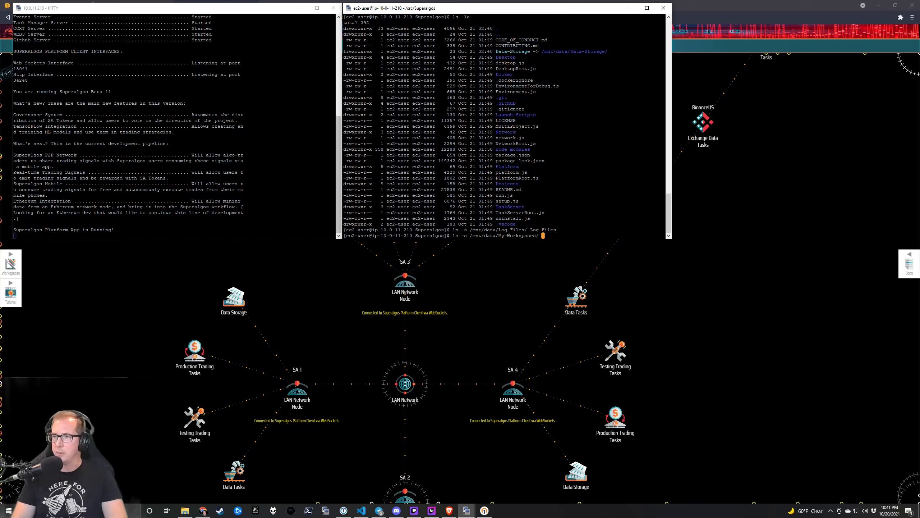
text(-Works)
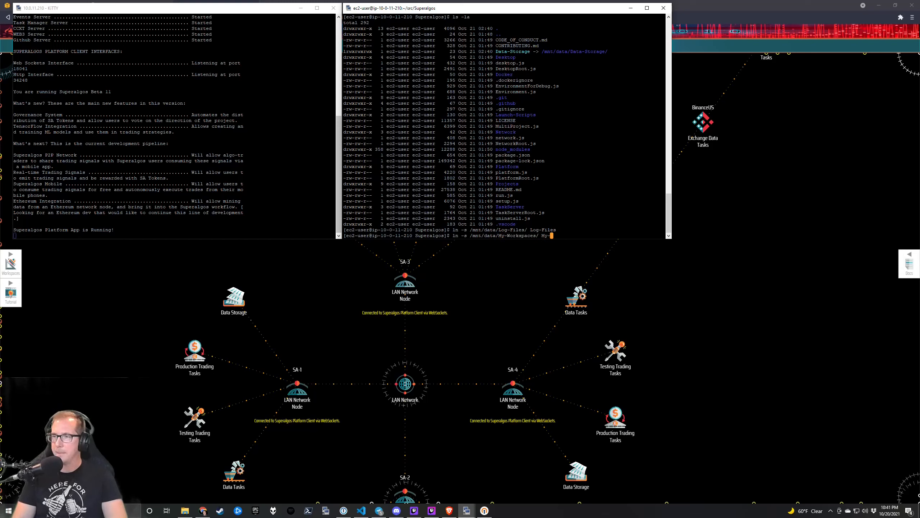
text(paces)
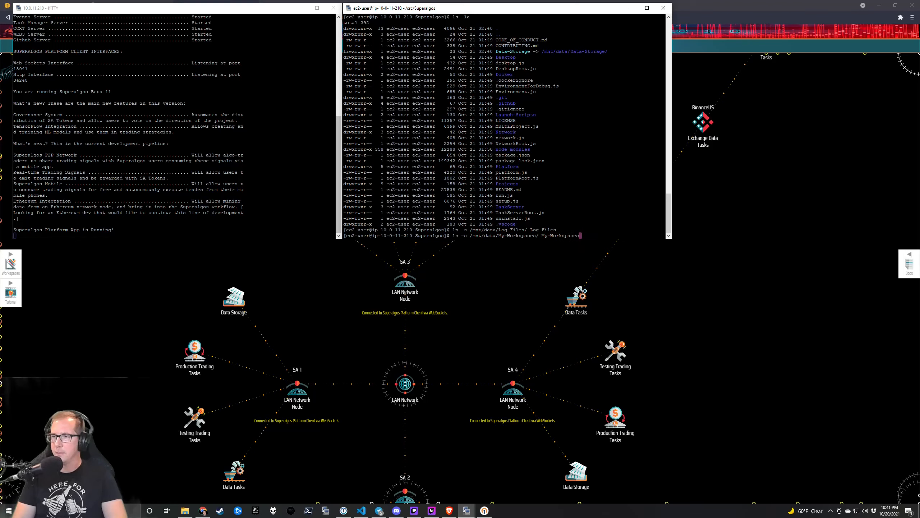
key(BackSpace)
key(BackSpace)
key(BackSpace)
key(BackSpace)
key(BackSpace)
key(BackSpace)
key(BackSpace)
key(BackSpace)
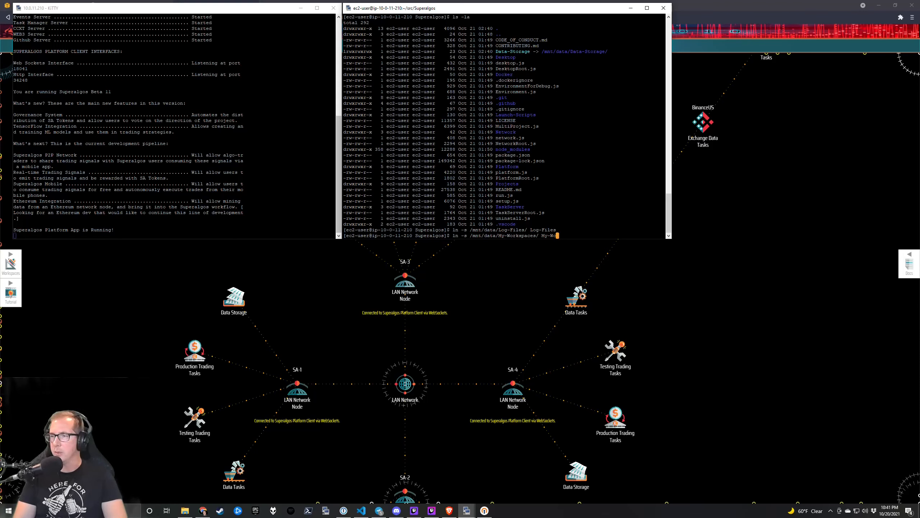
key(BackSpace)
key(BackSpace)
key(BackSpace)
key(BackSpace)
key(BackSpace)
key(BackSpace)
key(BackSpace)
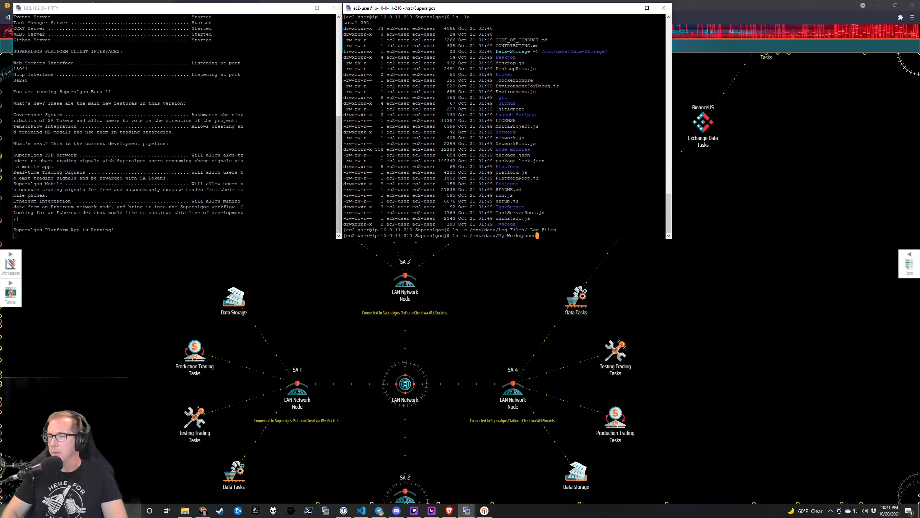
key(Return)
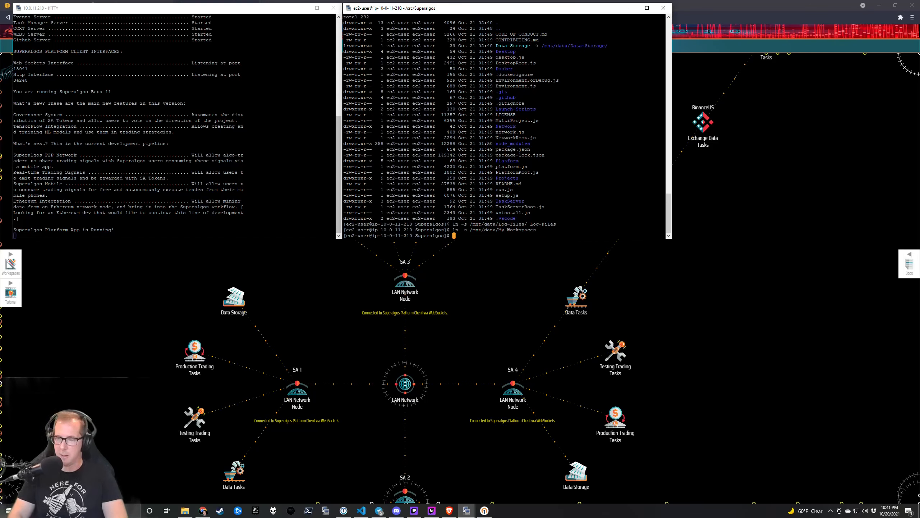
Run ls -la and inspect the My-Workspaces and Data-Storage link entries.
text(ls -la)
key(Return)
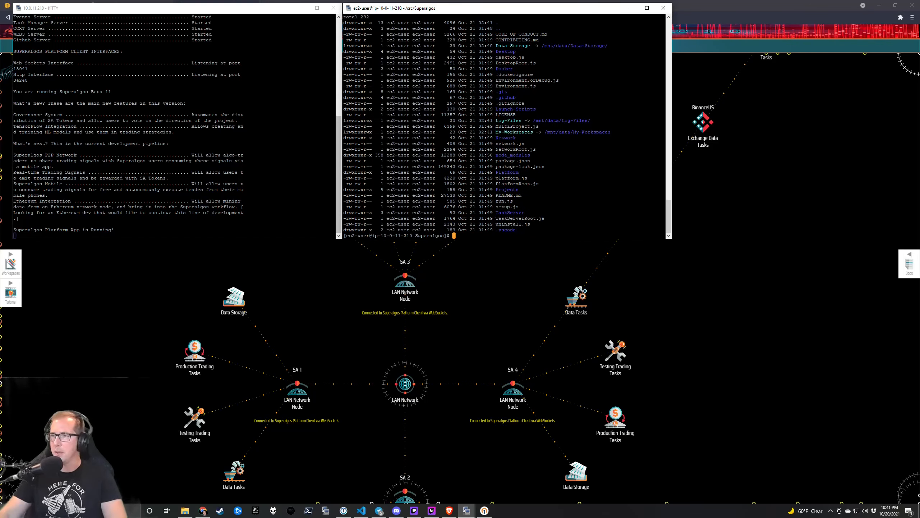
double_click(525, 132)
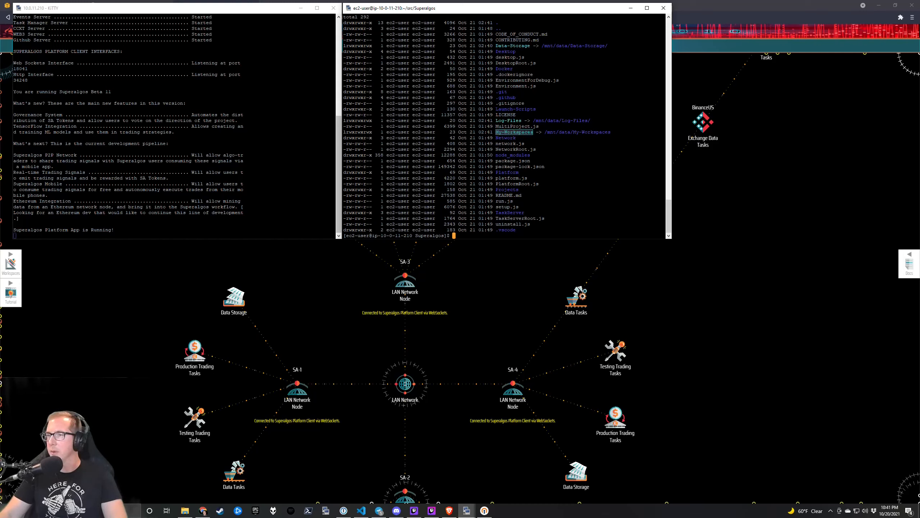
click(525, 133)
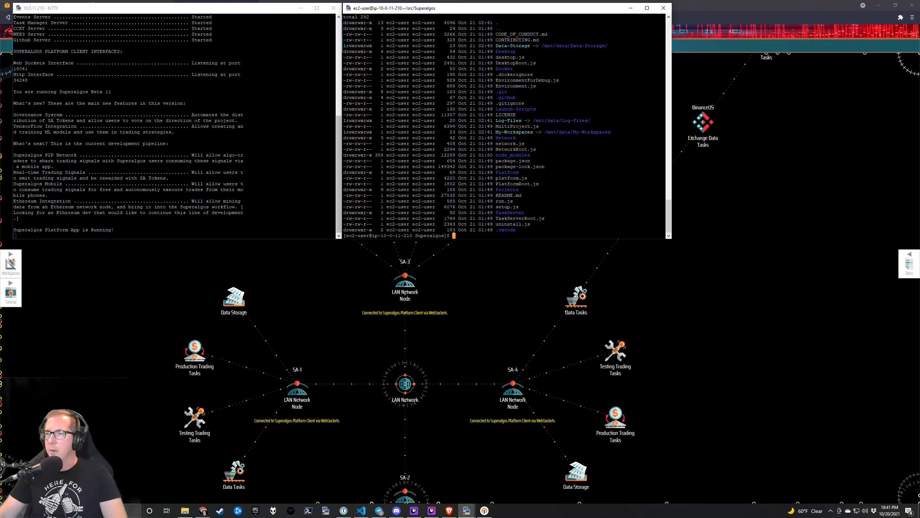
drag(494, 46, 605, 46)
click(605, 46)
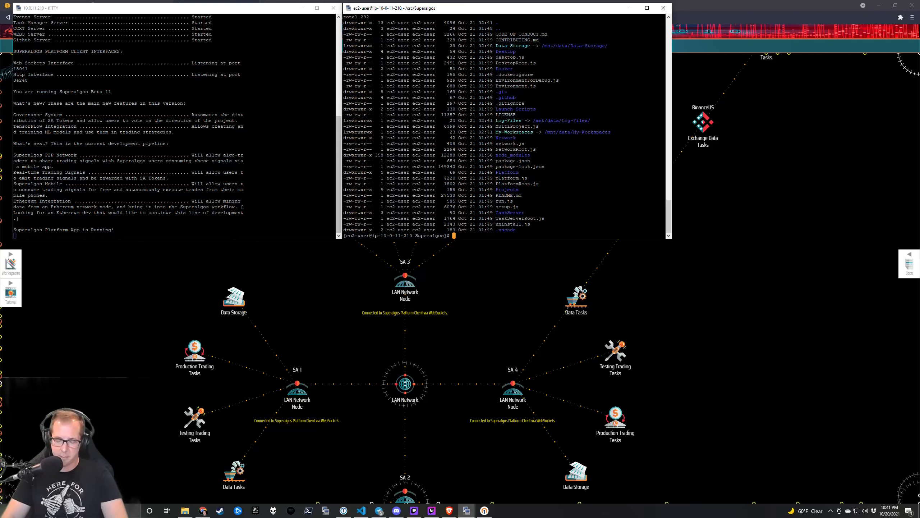
text(sudo vim /etc)
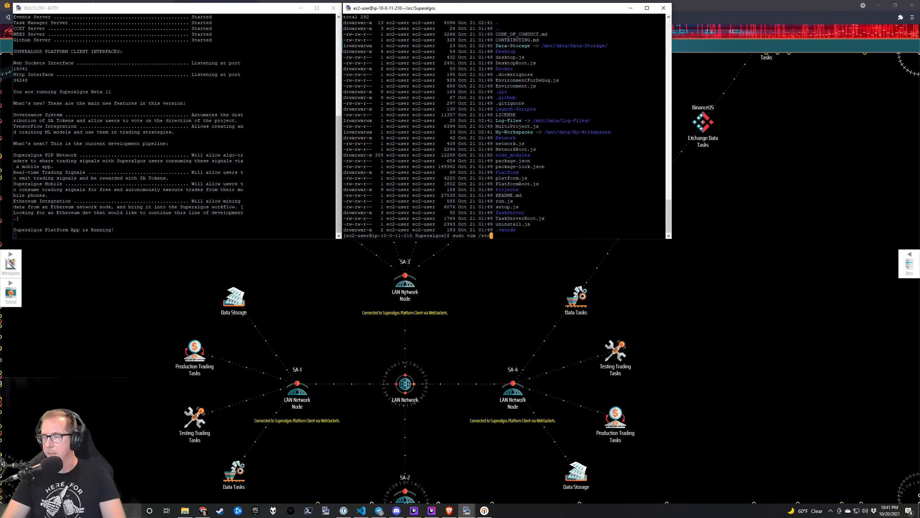
Run df -h and lsblk to confirm the 50G xvdb volume is mounted at /mnt/data.
key(BackSpace)
key(BackSpace)
key(BackSpace)
key(BackSpace)
key(BackSpace)
key(BackSpace)
key(BackSpace)
key(BackSpace)
key(BackSpace)
key(BackSpace)
key(BackSpace)
key(BackSpace)
key(BackSpace)
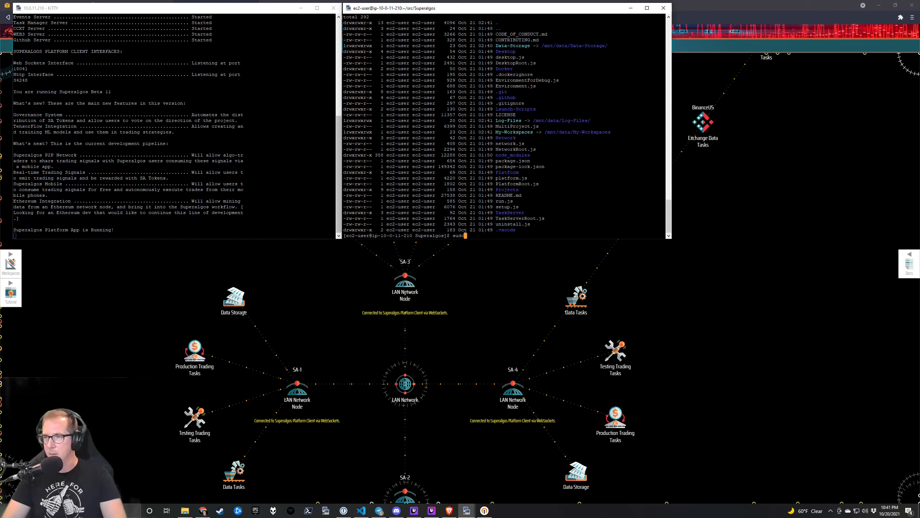
text(df -h)
key(Return)
text(lsblk)
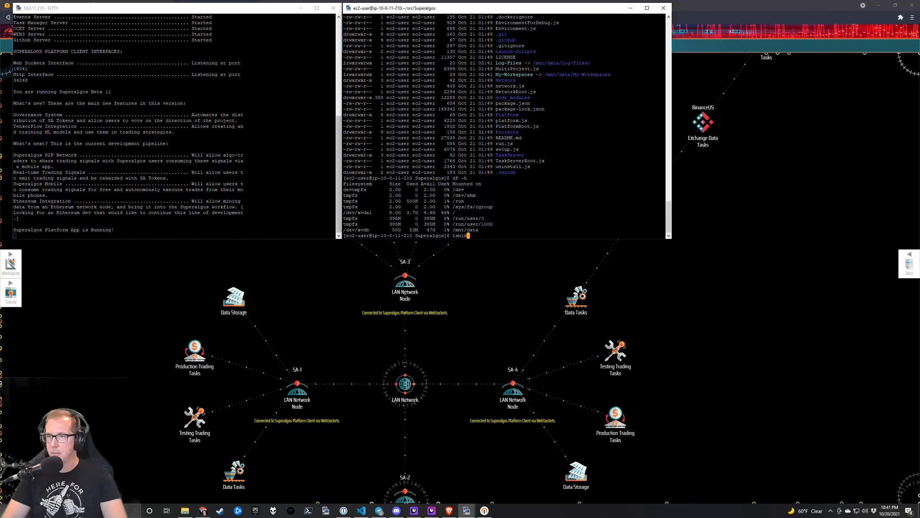
key(Return)
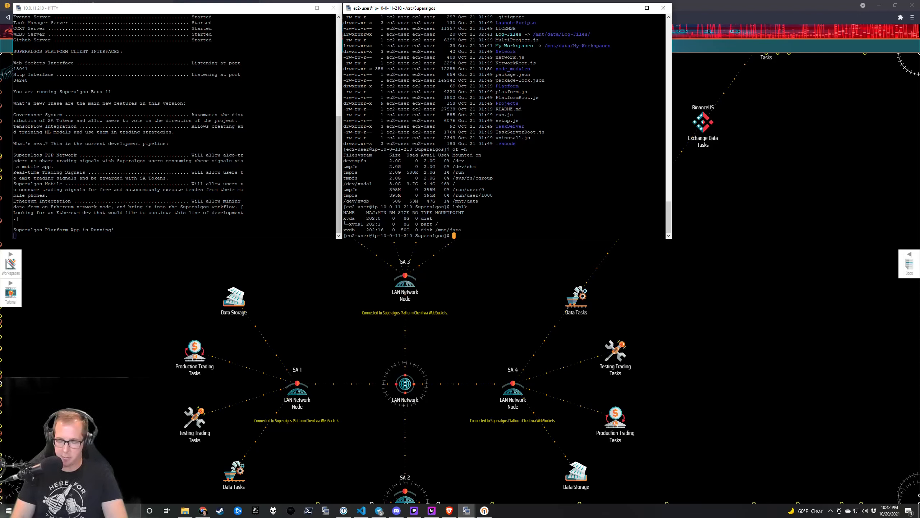
Open /etc/fstab in vim with sudo and start a new line.
text(sudo vim /etc/fsta)
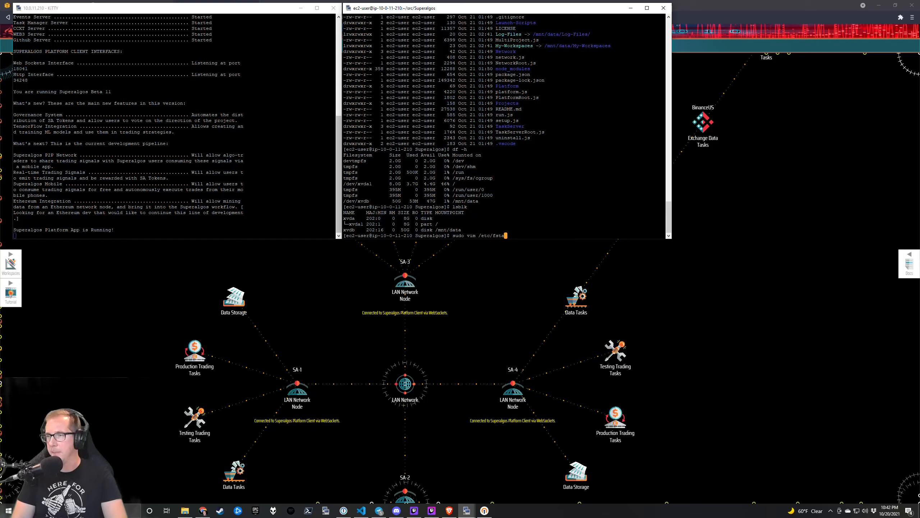
text(b)
key(Return)
key(o)
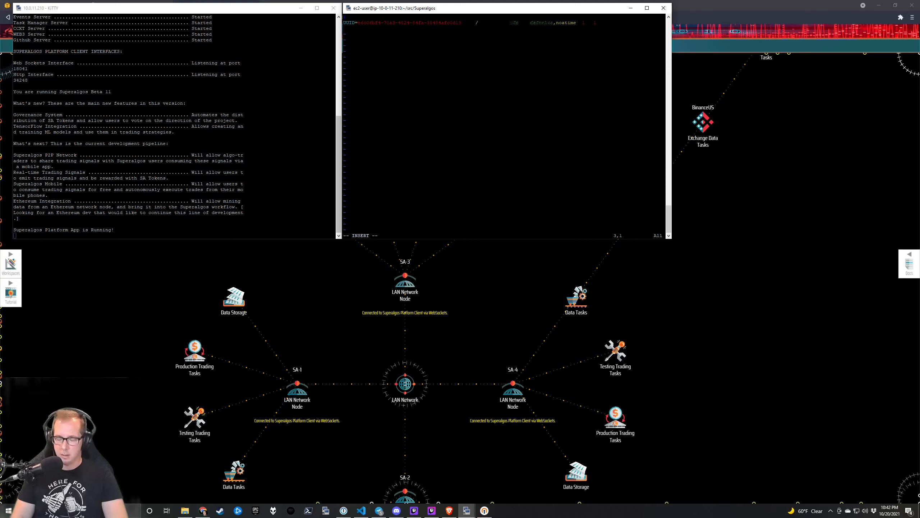
Add the line '/dev/xvdb /mnt/data ext4 defaults 1 1' to fstab and save.
text(/)
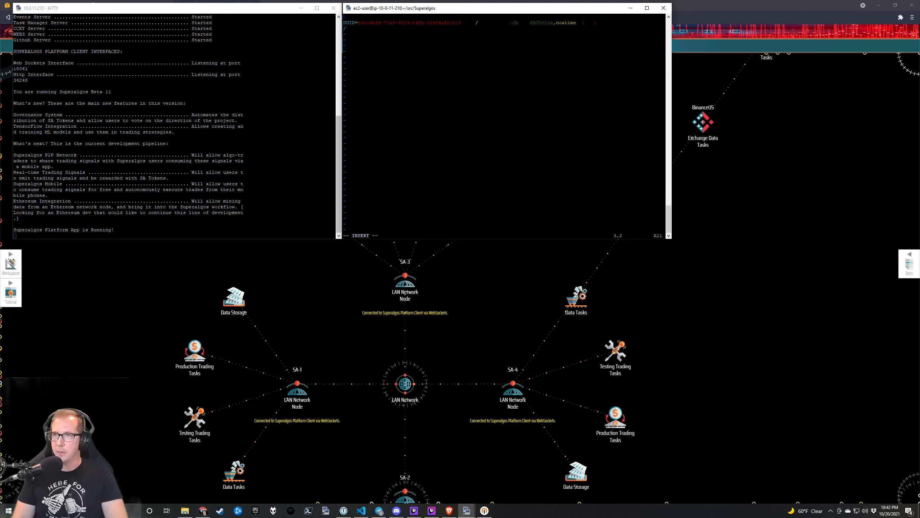
text(dev/xv)
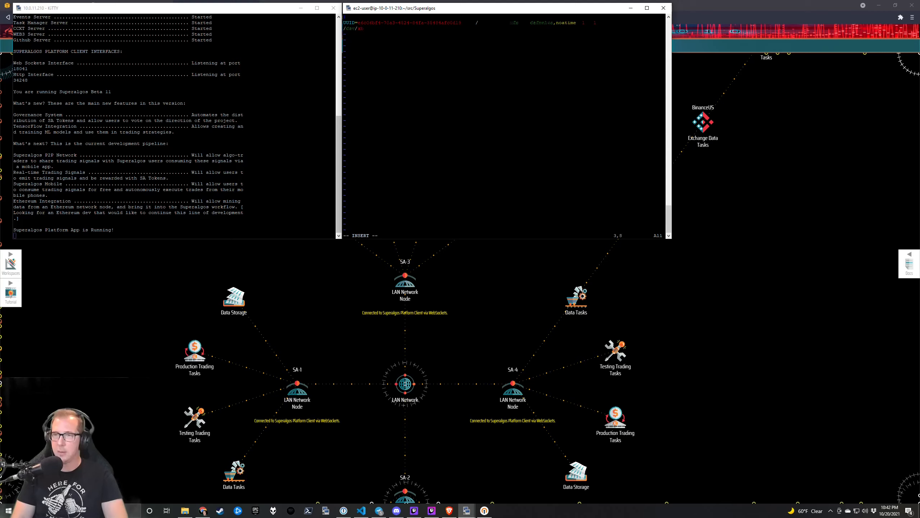
text(db)
key(Tab)
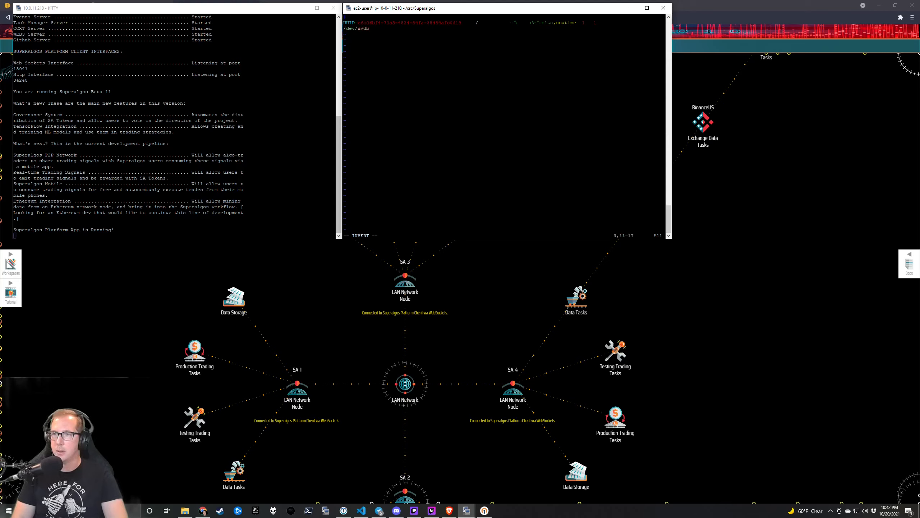
text(/)
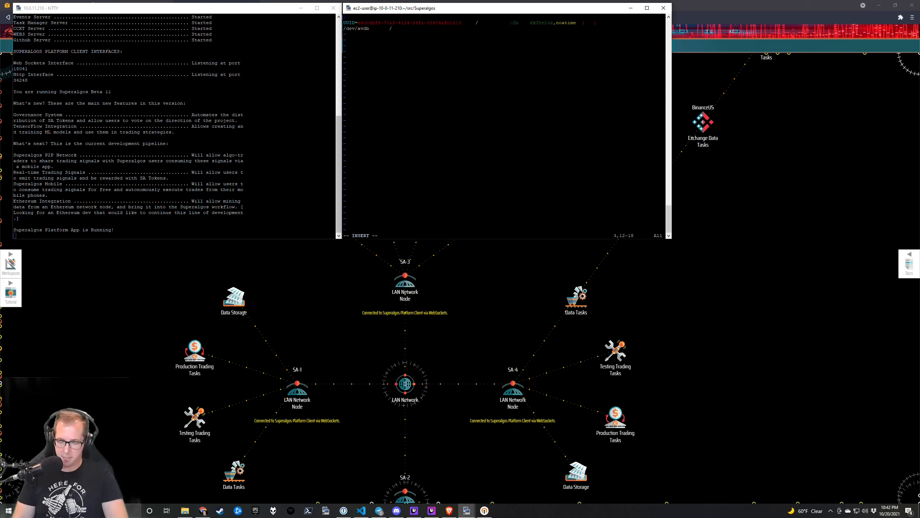
text(mnt/data)
key(Tab)
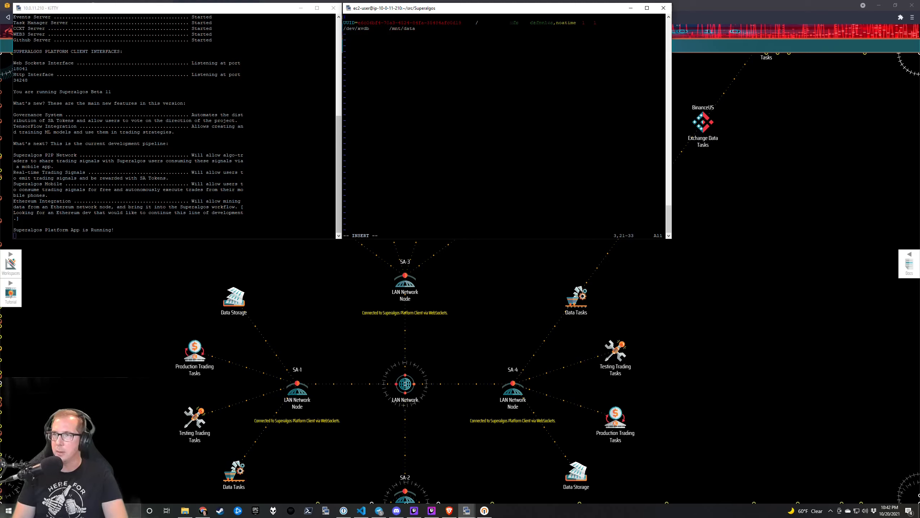
text(ext4	)
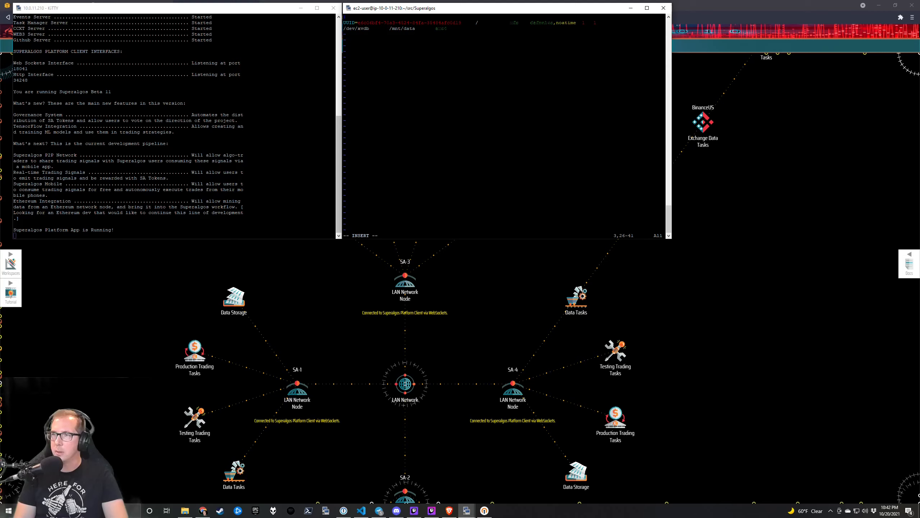
text(defaults)
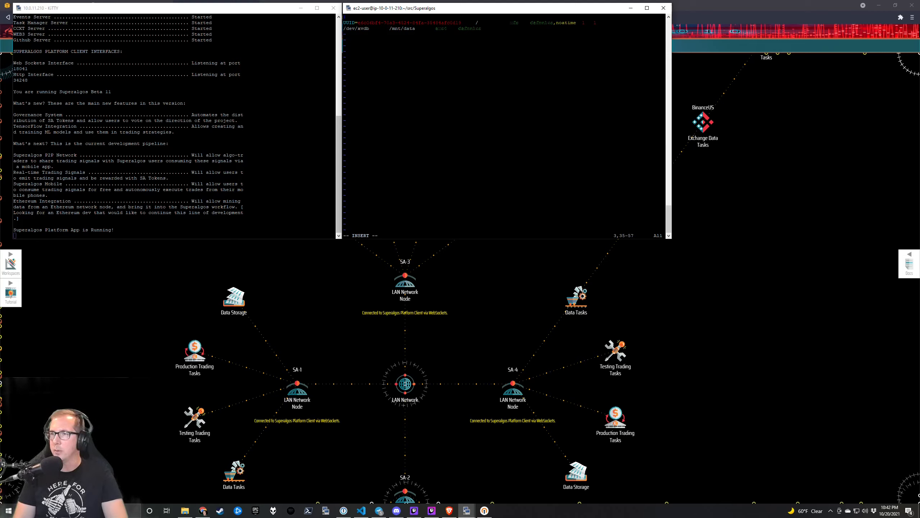
text(1 1)
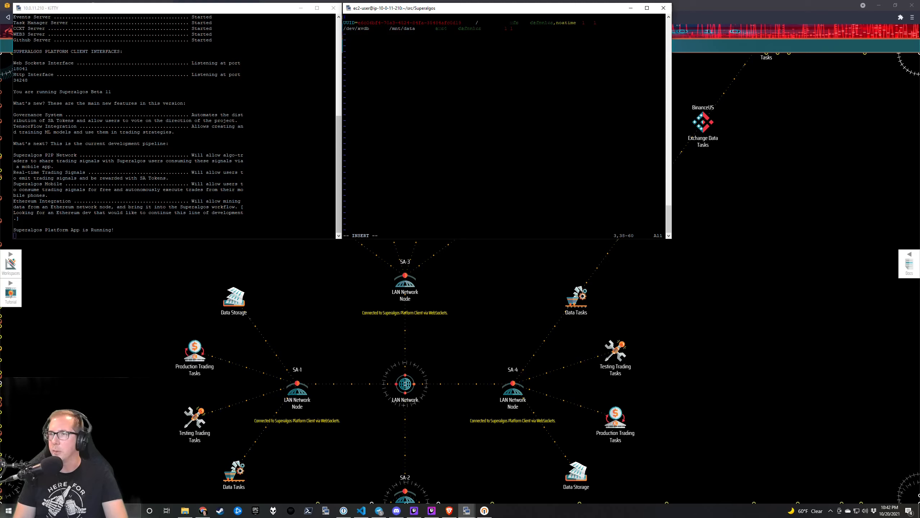
key(Escape)
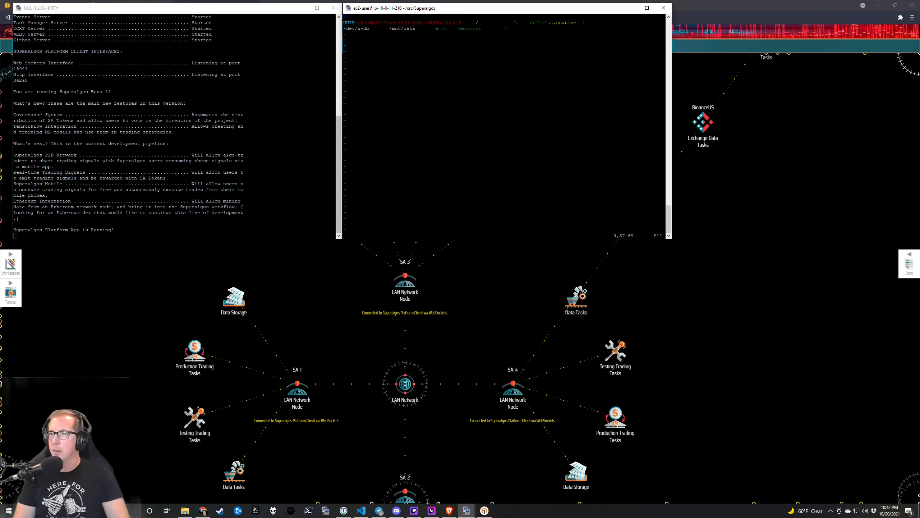
key(shift+z)
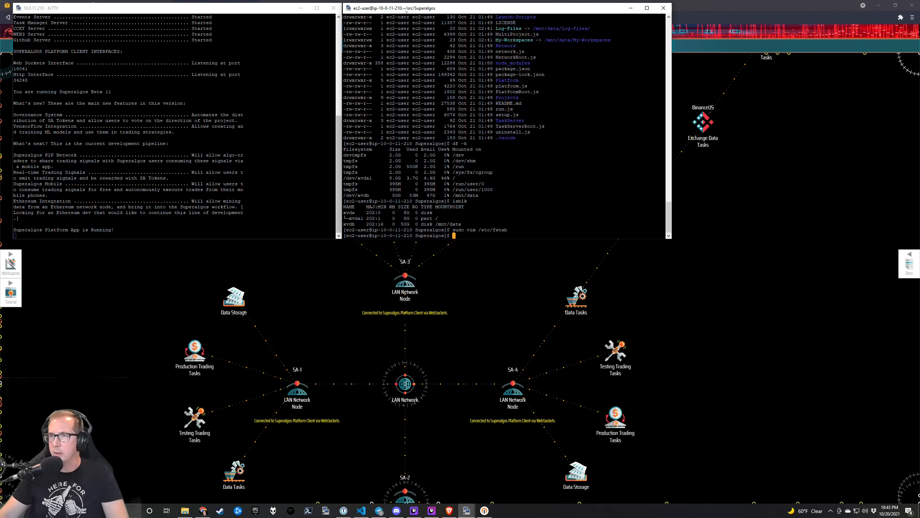
In the Superalgos node map, run all the BNB/USDT data mine tasks.
click(499, 312)
click(54, 5)
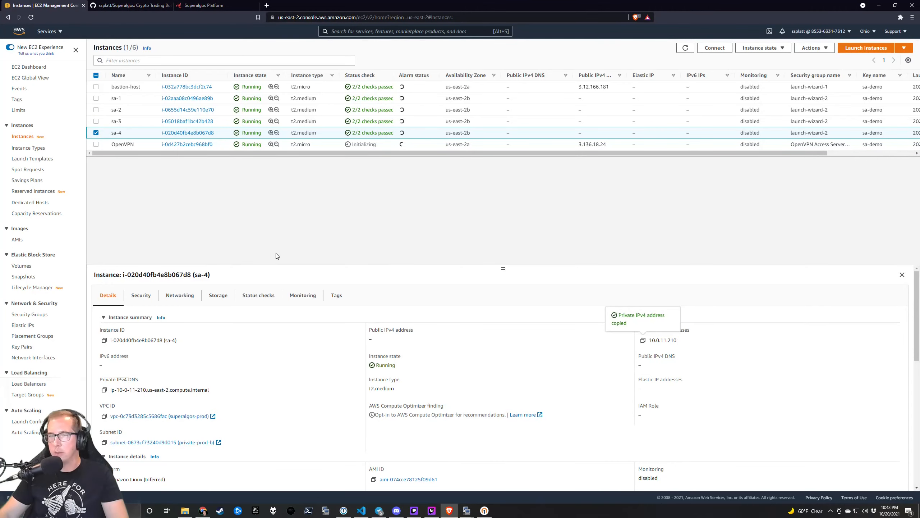
key(alt+Tab)
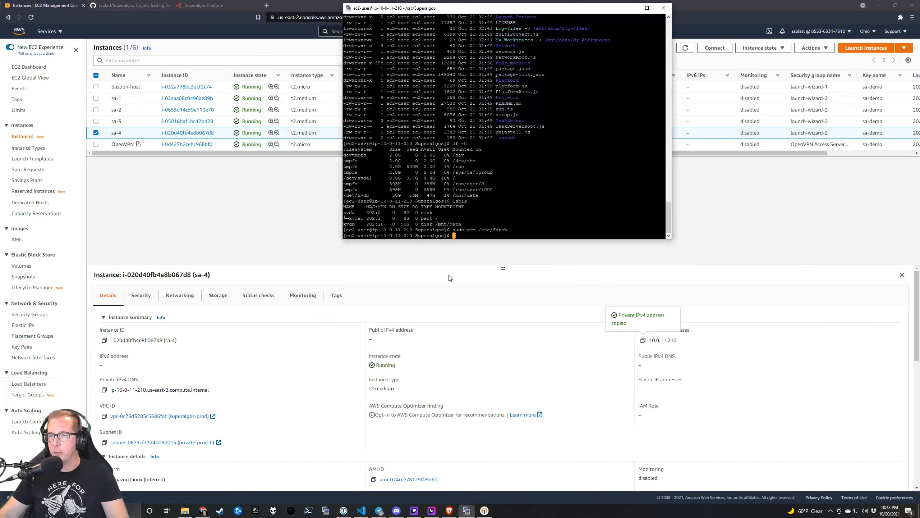
key(alt+Tab)
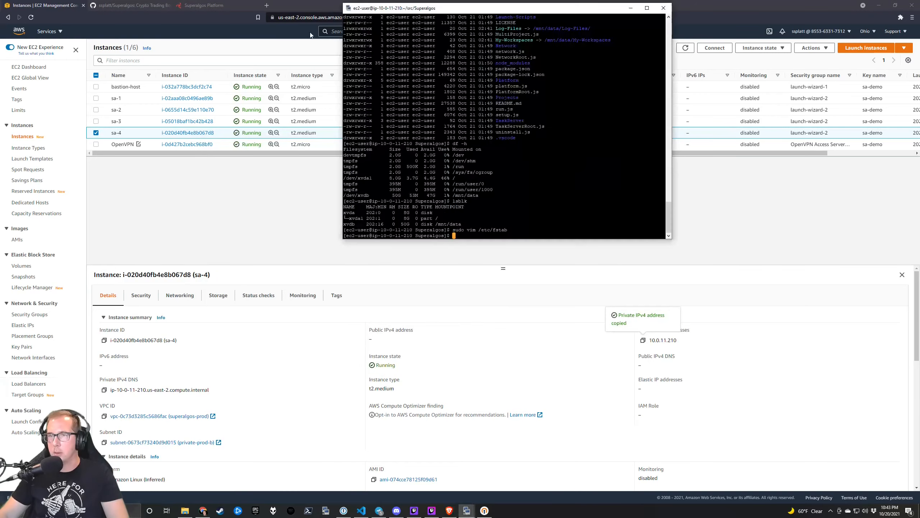
click(203, 5)
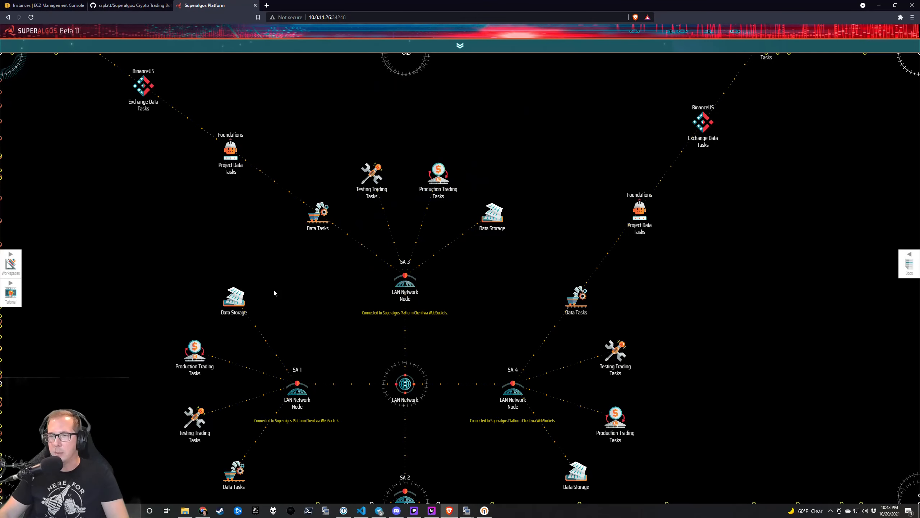
drag(263, 244, 214, 106)
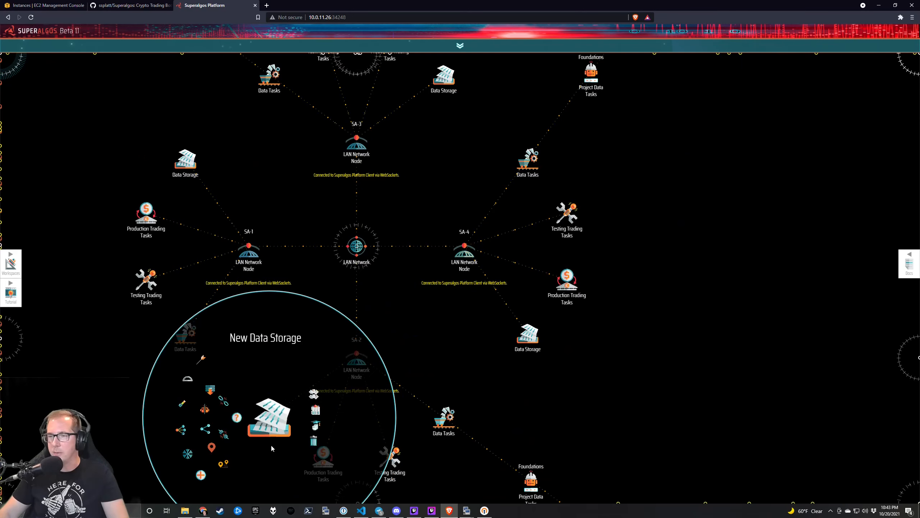
drag(438, 309, 369, 351)
drag(507, 61, 320, 375)
mouse_move(457, 279)
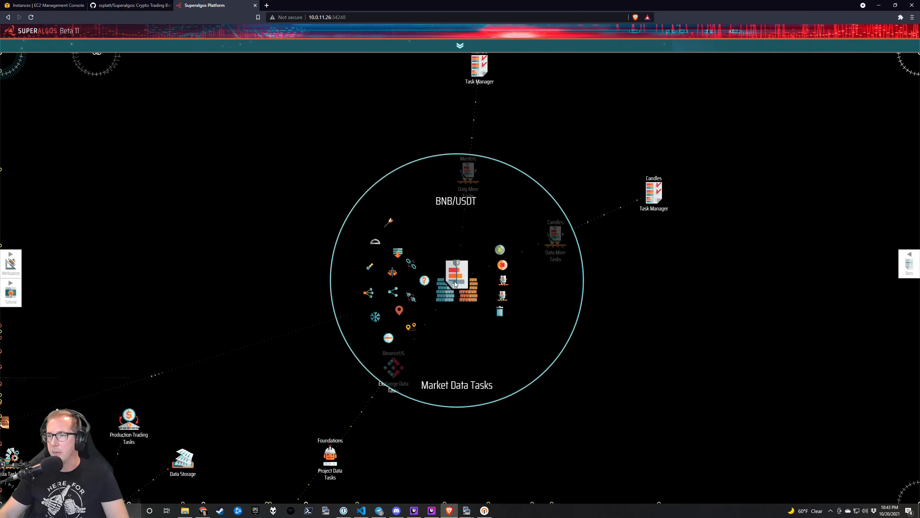
click(502, 250)
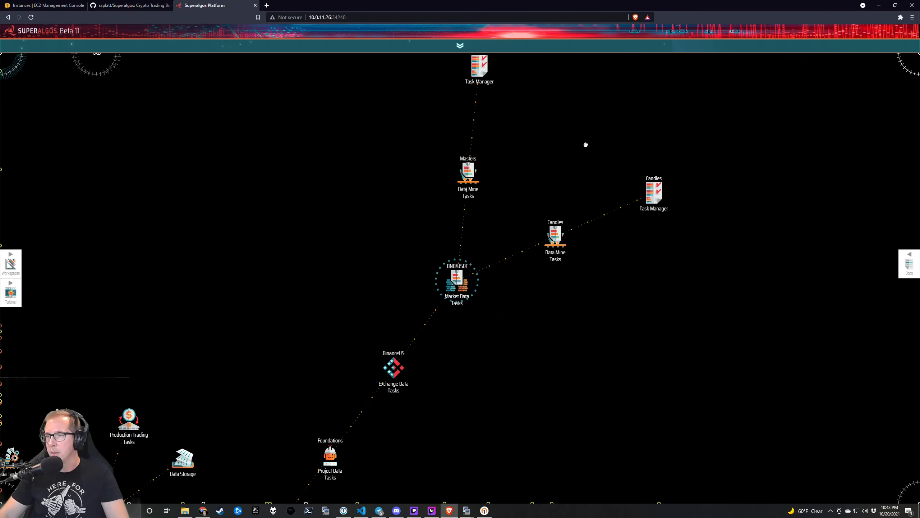
drag(587, 143, 481, 300)
Bring the TaskServer log terminal forward and enlarge its window.
key(alt+Tab)
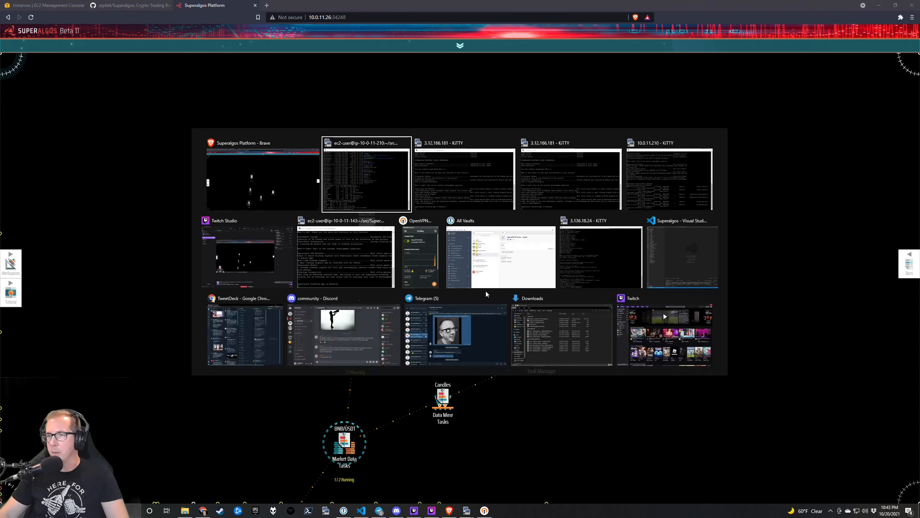
click(652, 187)
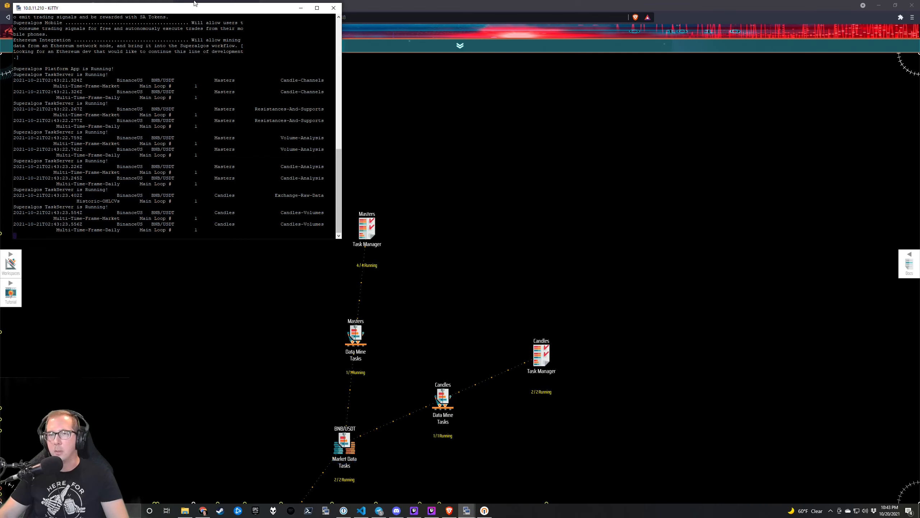
drag(343, 238, 409, 245)
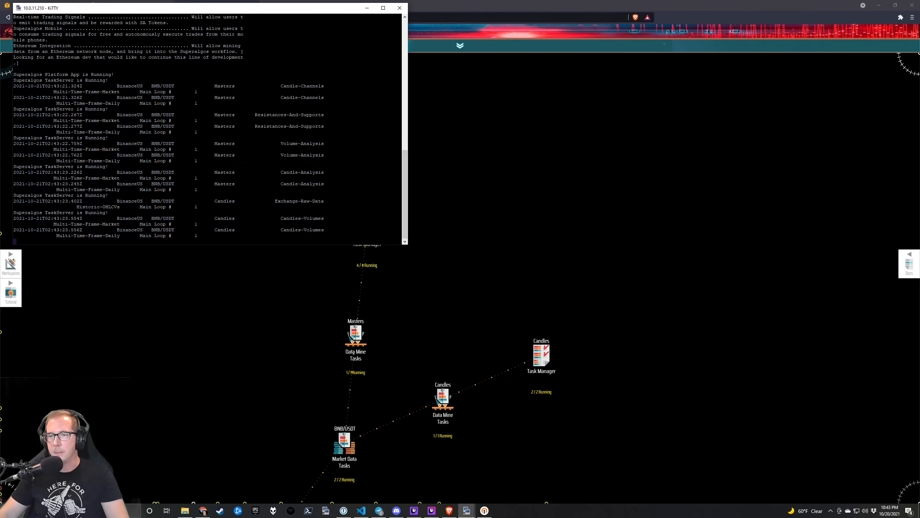
key(alt+Tab)
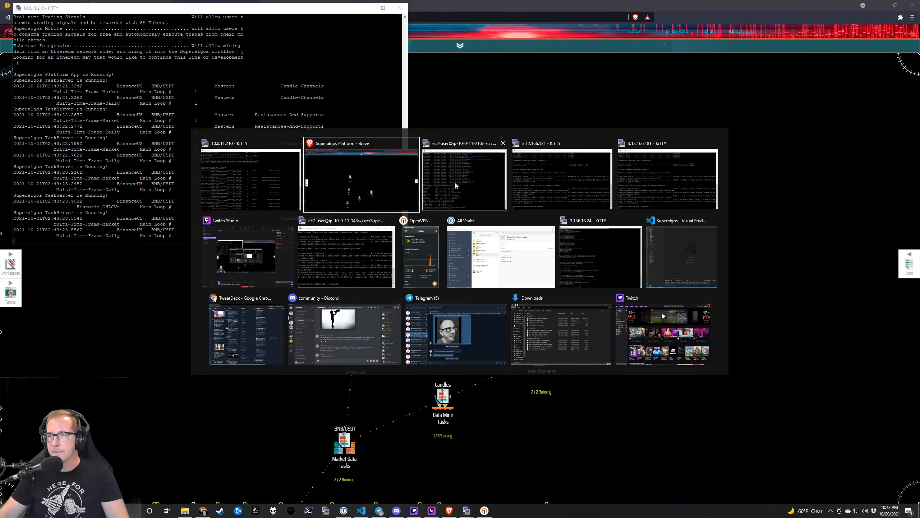
List the Superalgos folder, cd into Data-Storage and confirm it is still empty.
click(458, 195)
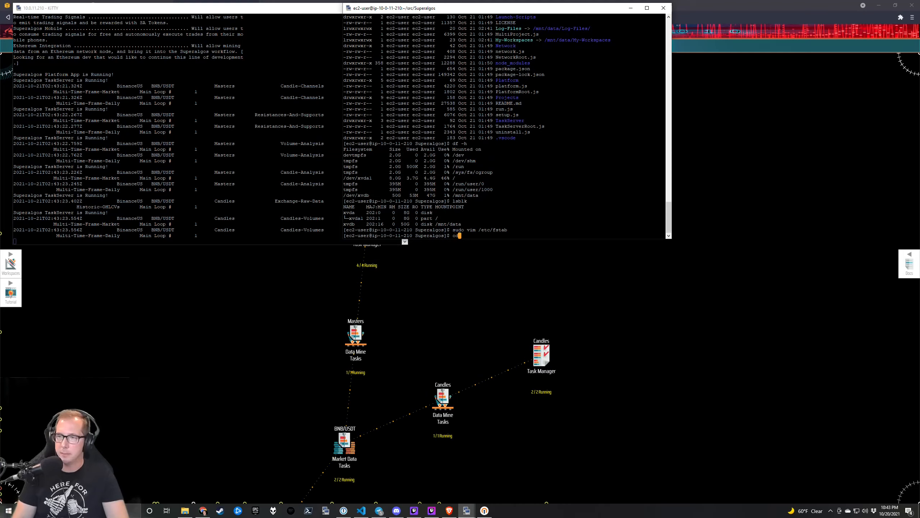
text(cd)
key(BackSpace)
key(BackSpace)
text(ls -la)
key(Return)
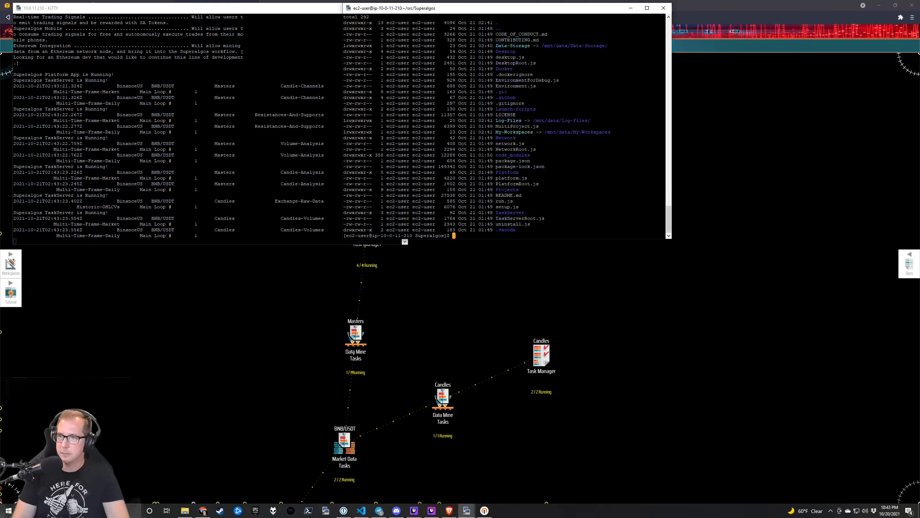
text(cd Data-Storage/)
key(Return)
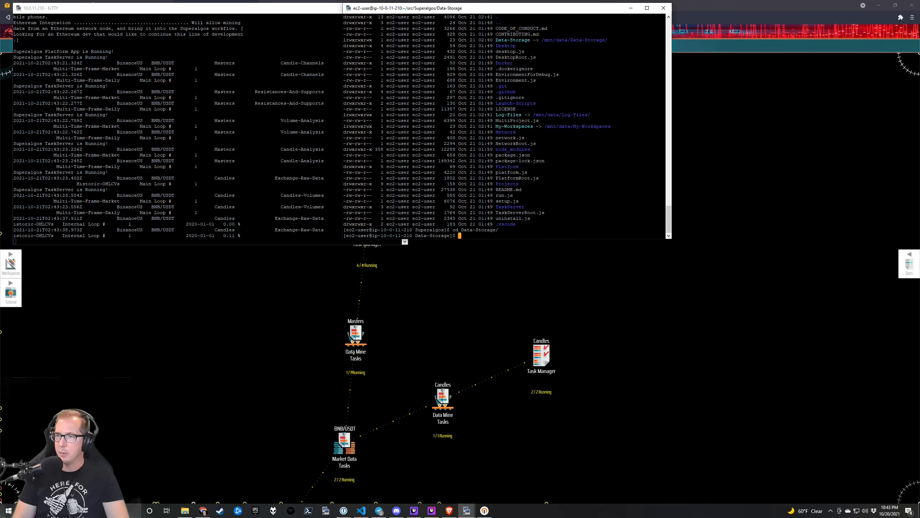
text(ls -la)
key(Return)
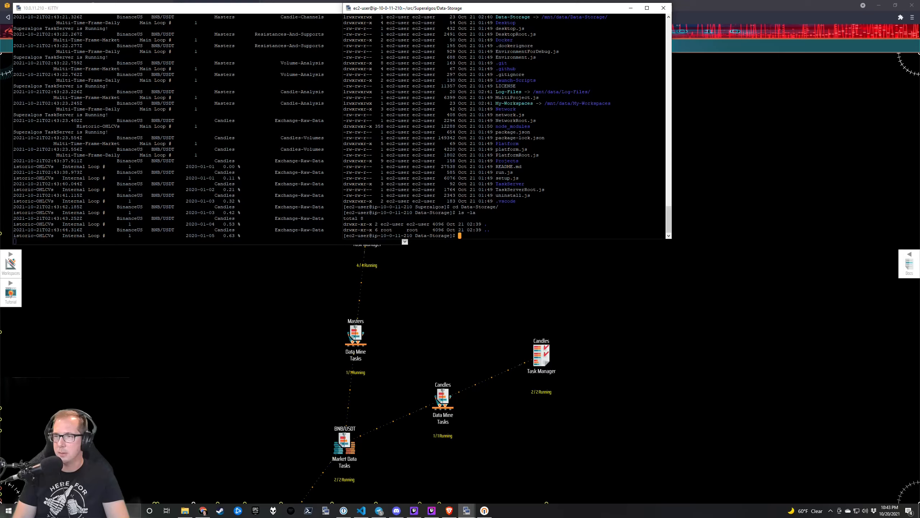
text(a)
key(Return)
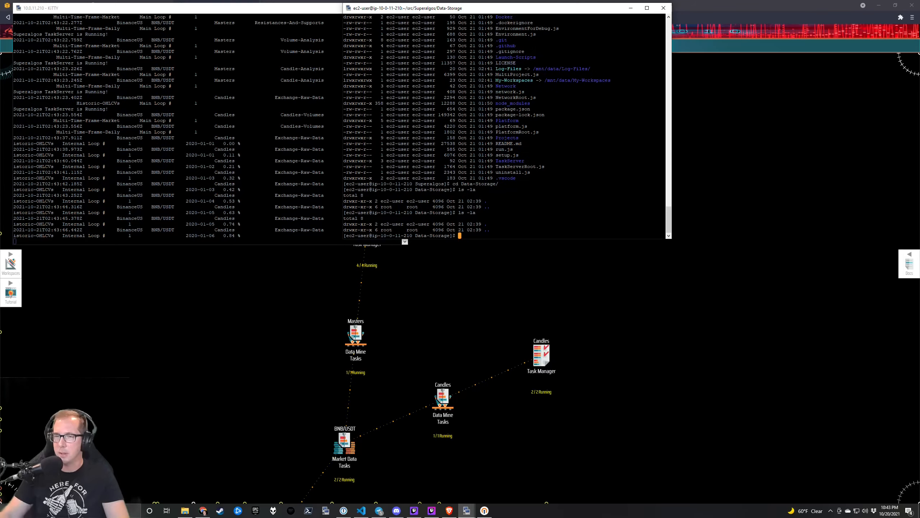
click(279, 293)
Expand the Masters and Candles Task Manager branches and check the TaskServer log.
mouse_move(366, 229)
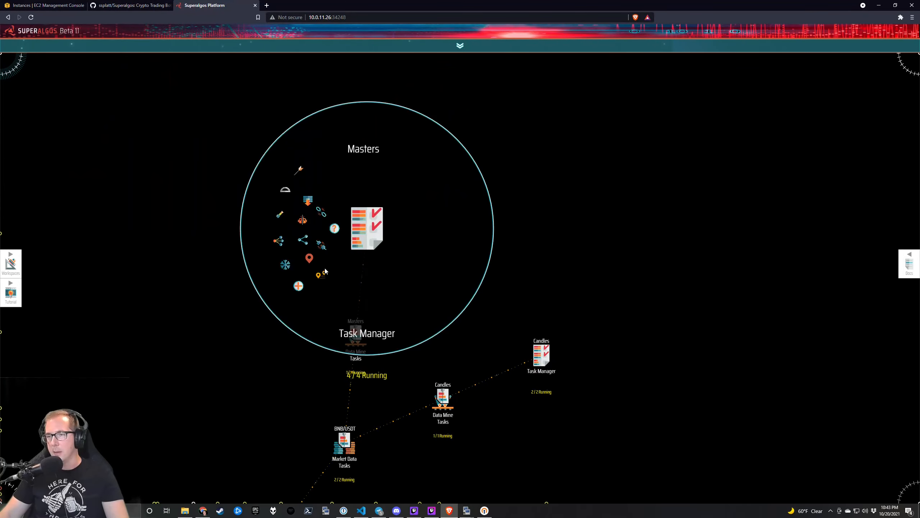
click(298, 286)
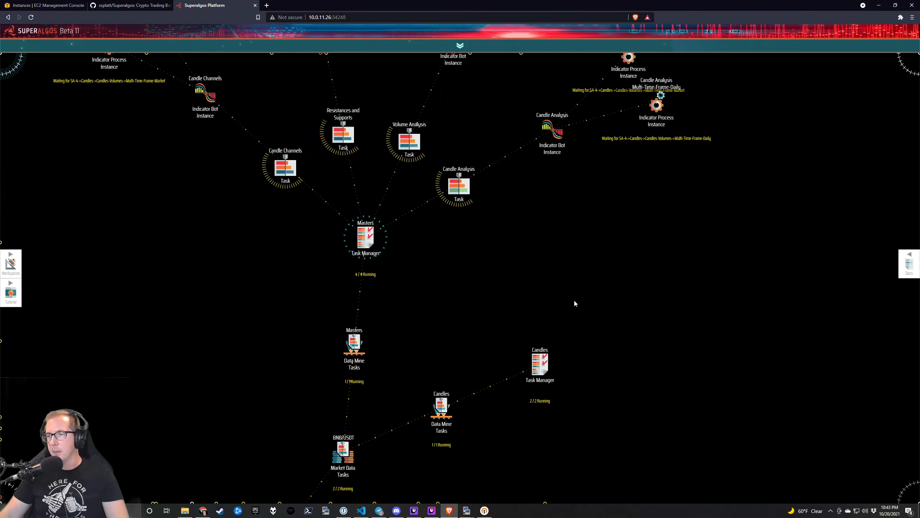
mouse_move(542, 356)
click(472, 424)
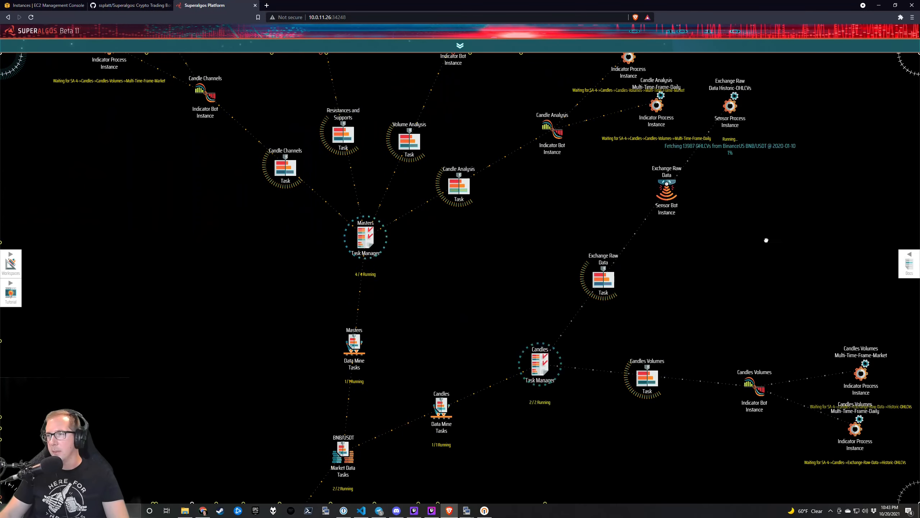
drag(805, 223, 568, 268)
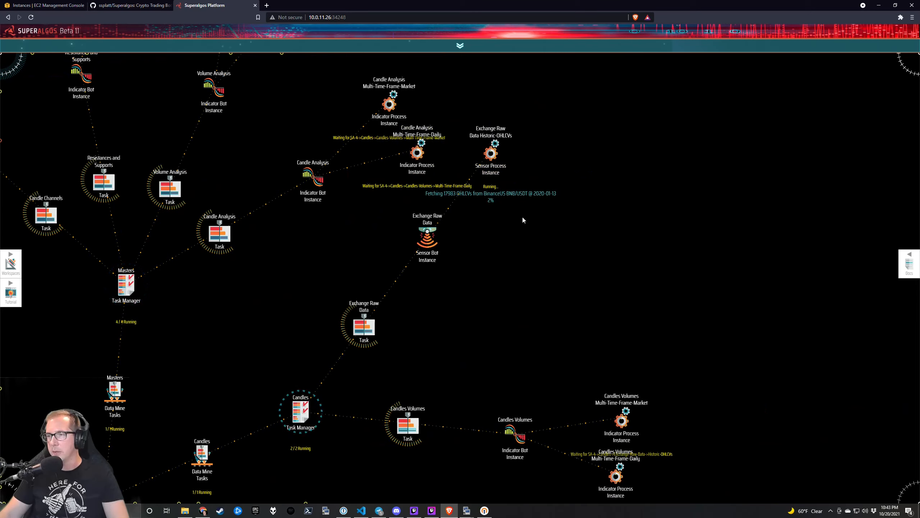
mouse_move(439, 239)
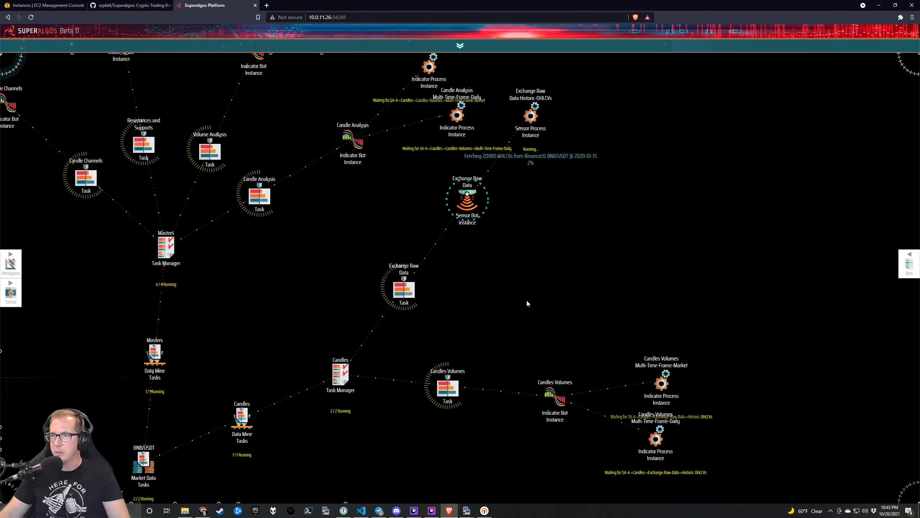
key(alt+Tab)
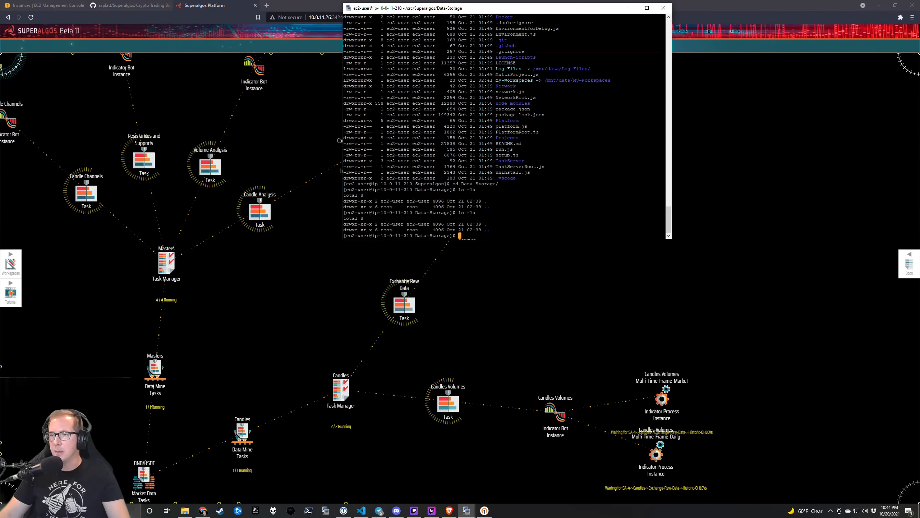
key(alt+Tab)
key(alt+Tab)
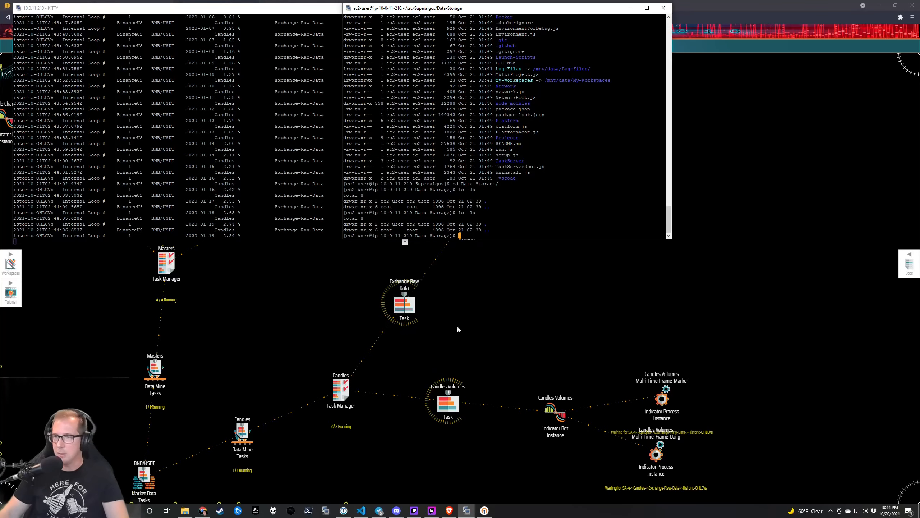
key(alt+Tab)
Stop the Candles tasks, review the Sensor Bot Instance configuration, then run all tasks again.
mouse_move(422, 297)
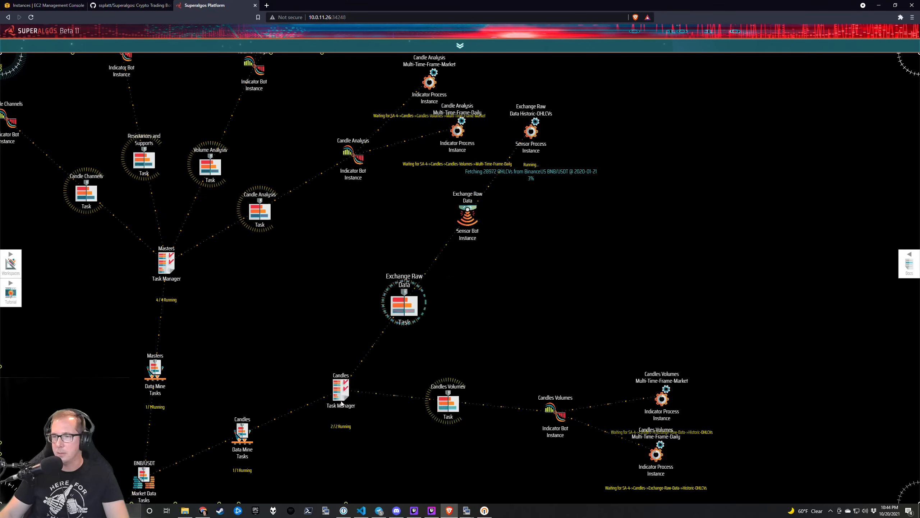
mouse_move(343, 388)
click(394, 382)
click(395, 383)
drag(540, 273, 541, 328)
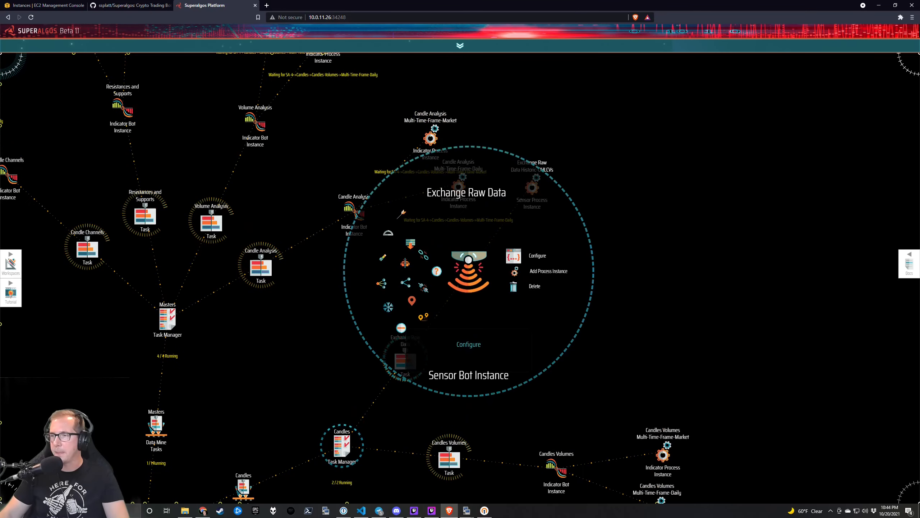
click(513, 256)
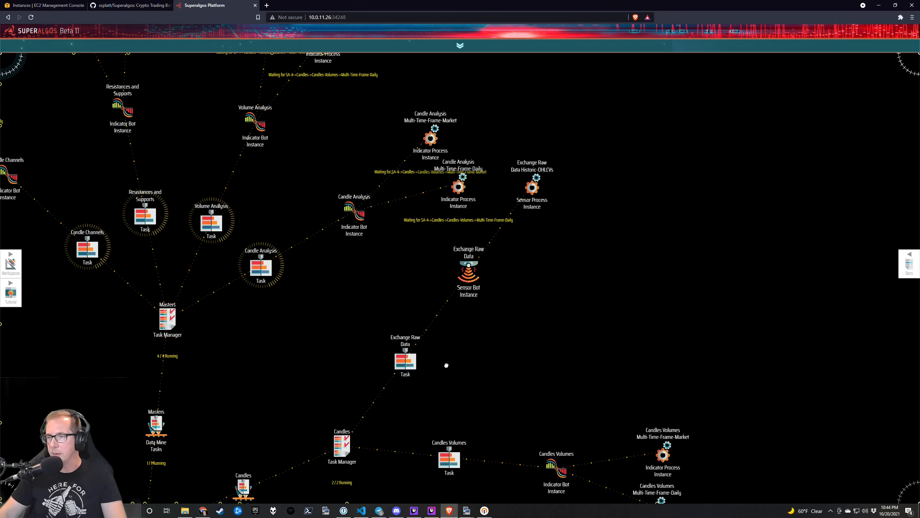
drag(467, 408, 479, 344)
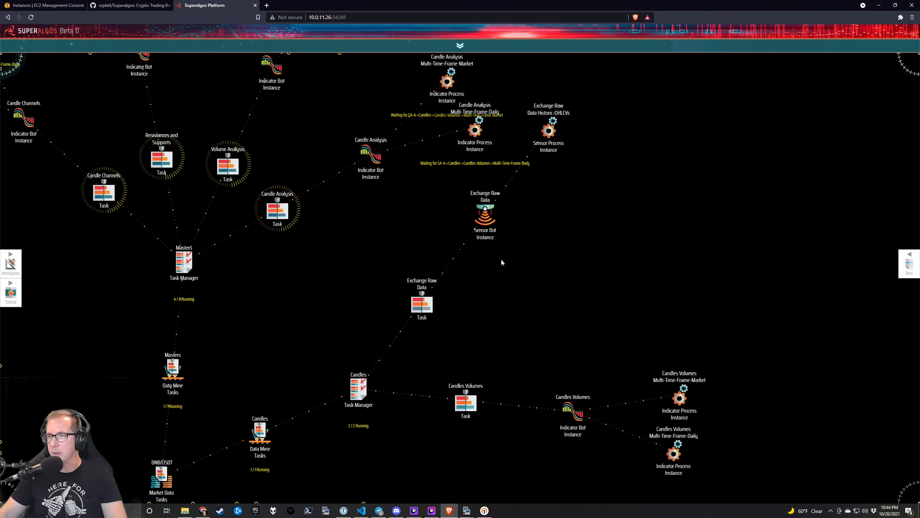
mouse_move(487, 217)
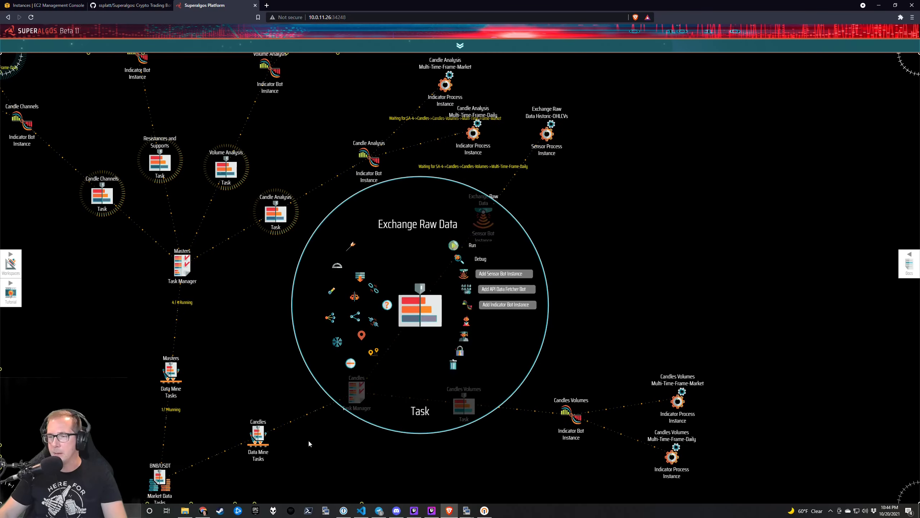
click(401, 369)
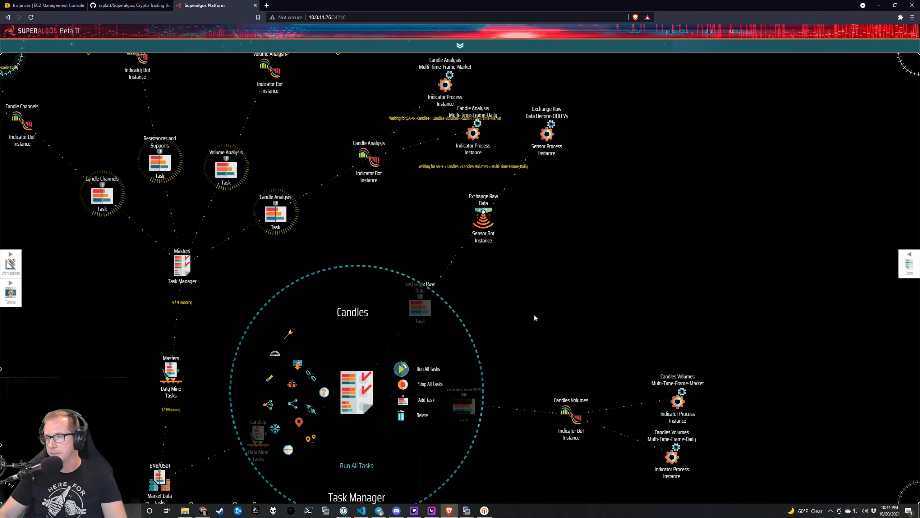
Re-list the Data-Storage folder with ls -la to check for new files.
key(alt+Tab)
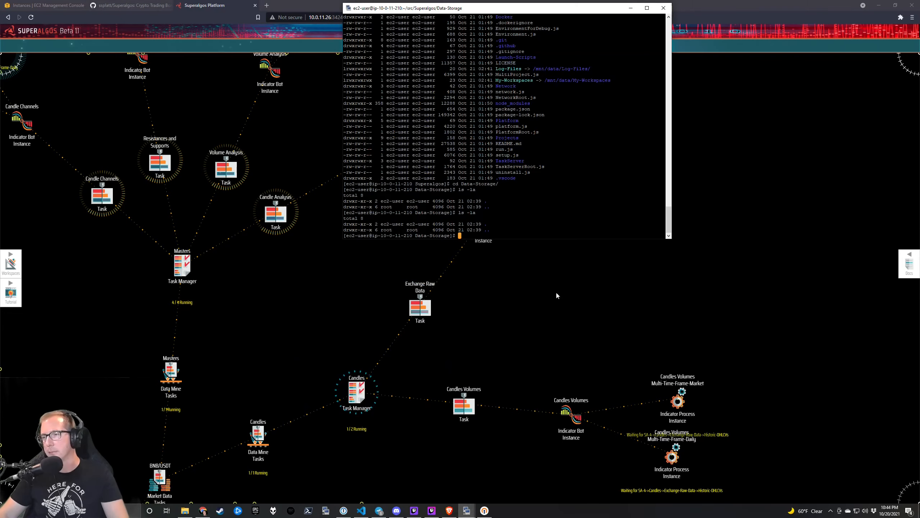
text(ls -la)
key(Return)
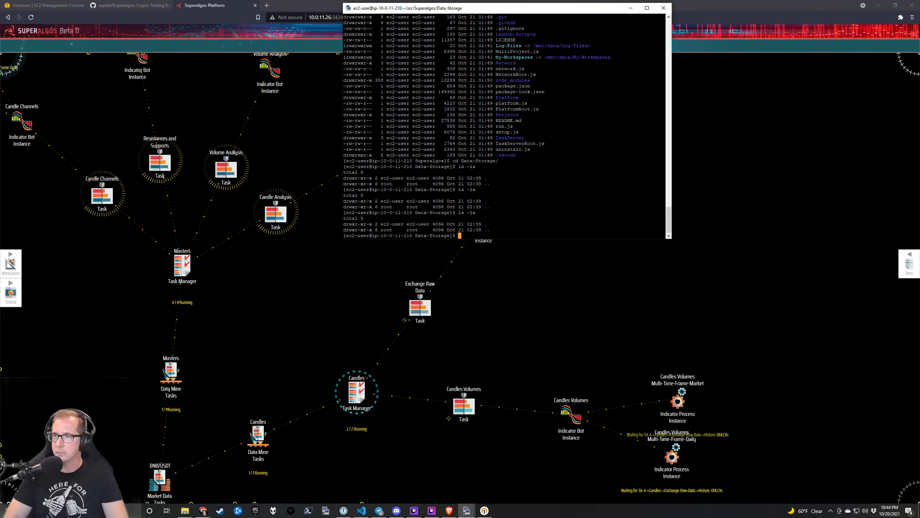
key(alt+Tab)
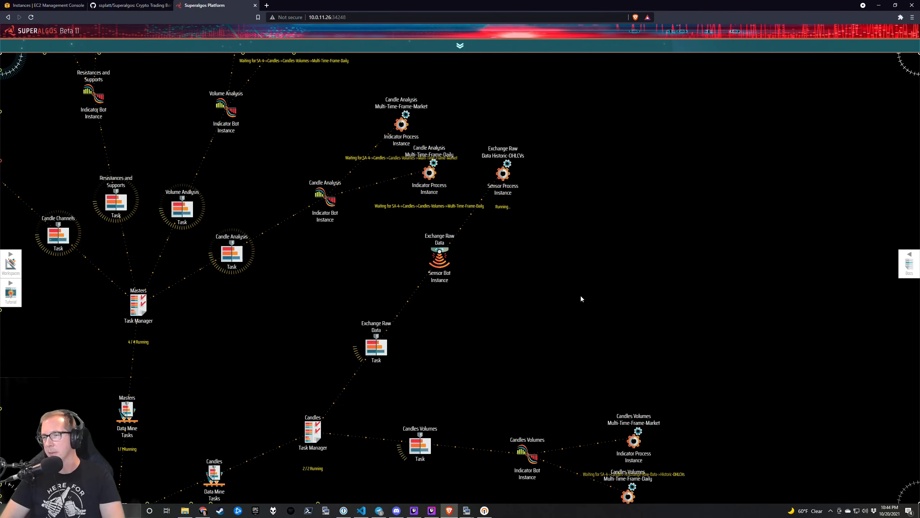
Arrange the Data-Storage shell beside the TaskServer log, widening it to fit.
key(alt+Tab)
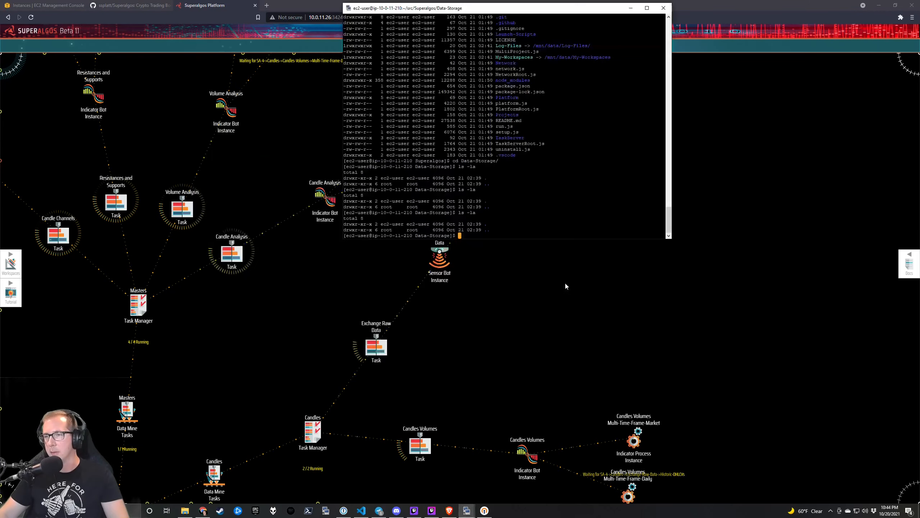
key(alt+Tab)
drag(504, 10, 590, 16)
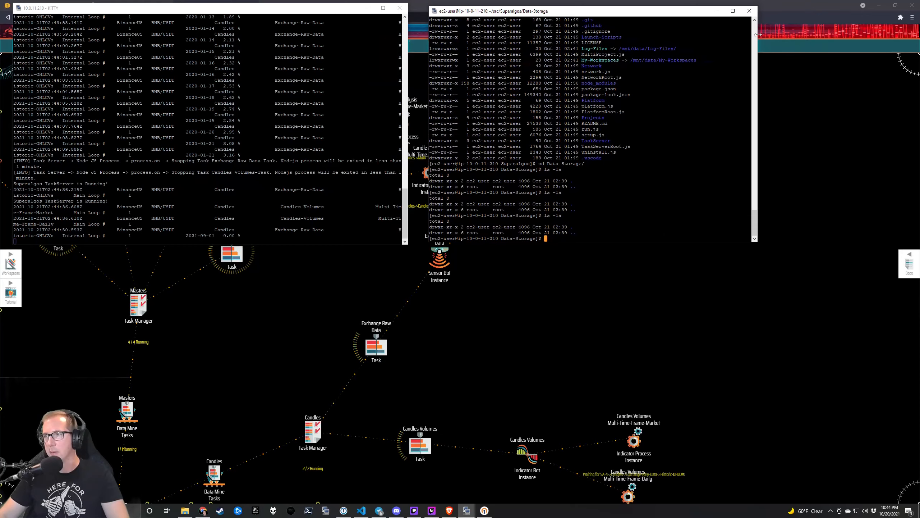
drag(758, 35, 826, 35)
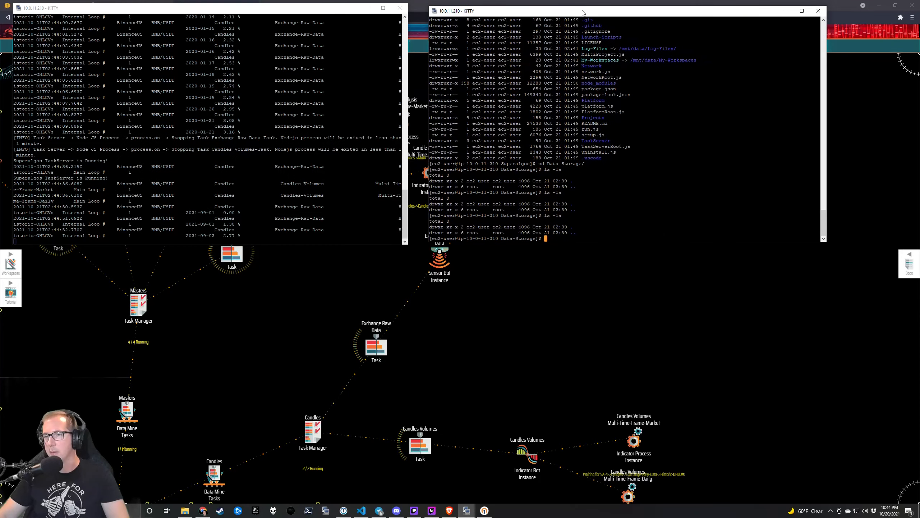
drag(578, 13, 561, 16)
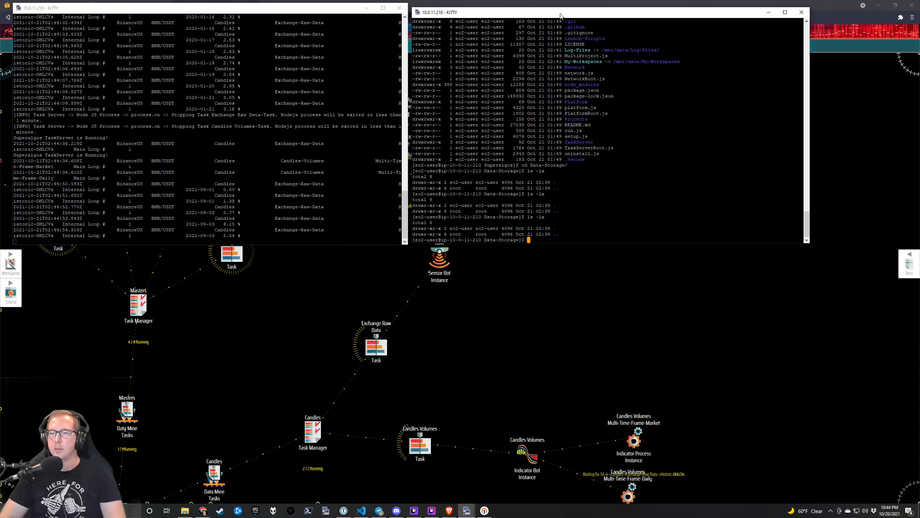
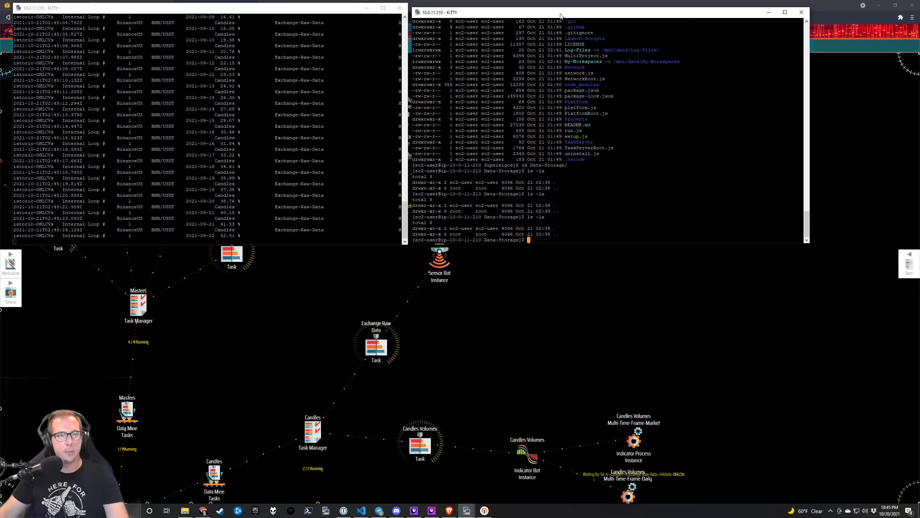
Move the right KiTTY server terminal aside to reveal the Superalgos canvas.
key(alt+Tab)
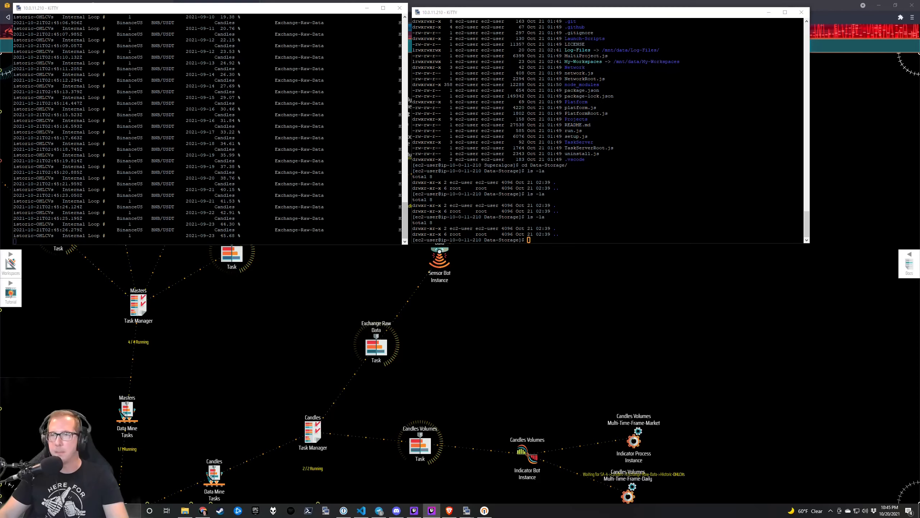
drag(482, 11, 588, 10)
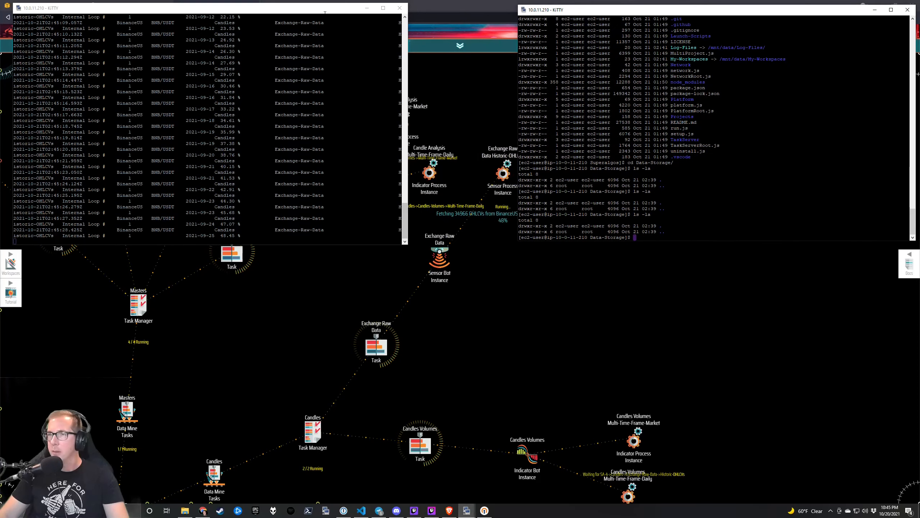
mouse_move(318, 11)
mouse_down()
mouse_move(411, 9)
mouse_move(275, 43)
mouse_move(386, 260)
mouse_move(411, 8)
mouse_move(310, 14)
mouse_up()
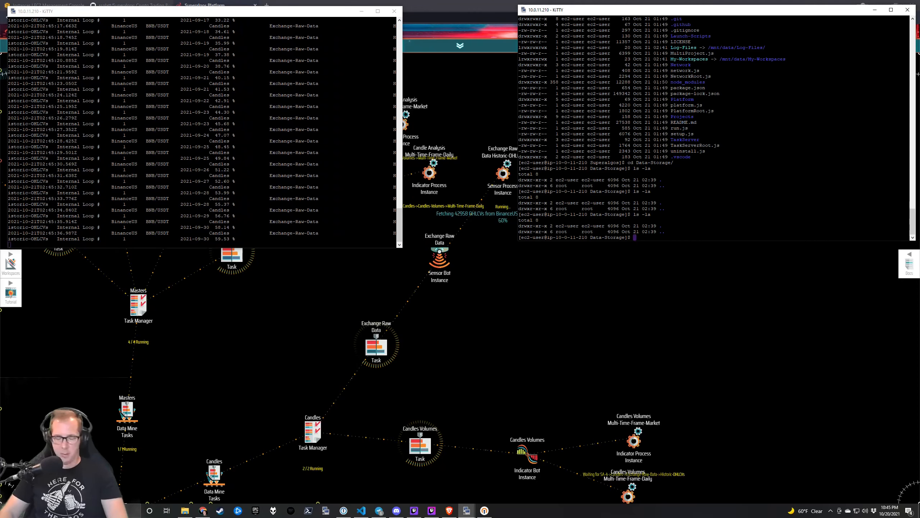
Rerun ls -la and print the working directory with pwd.
key(Up)
key(Return)
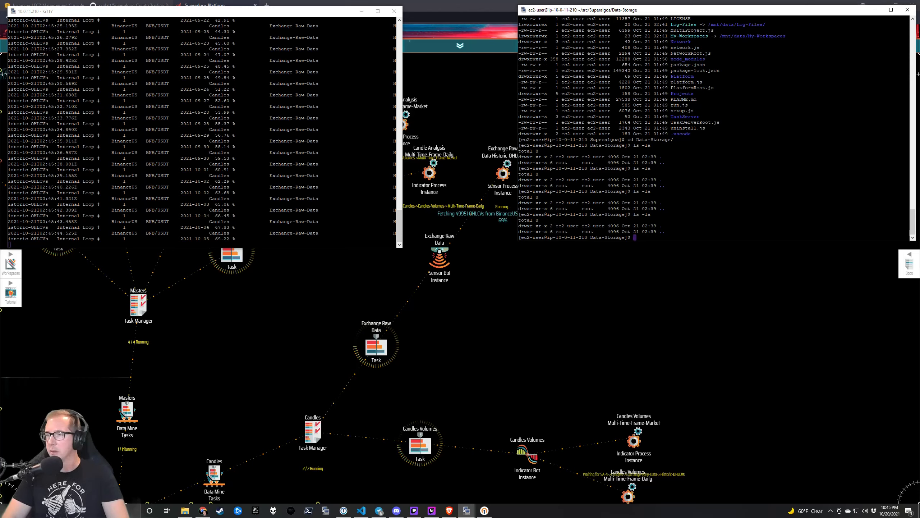
text(pwpwd)
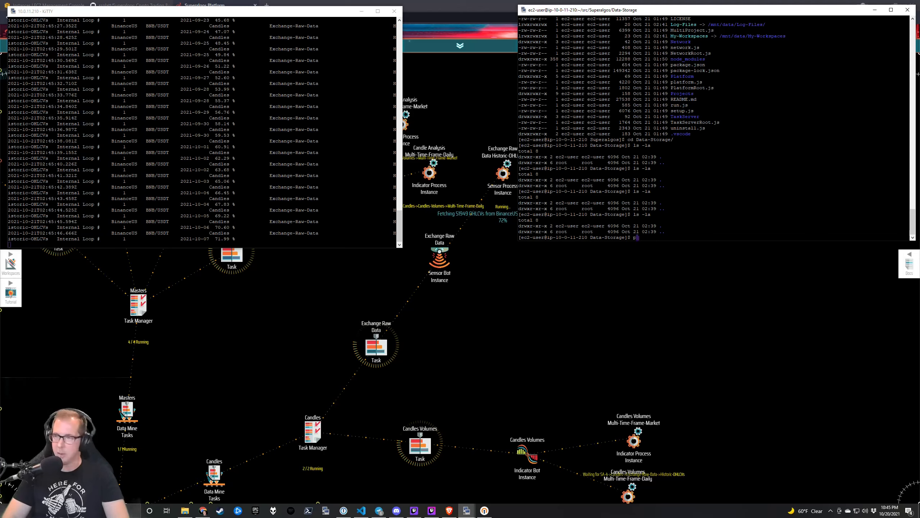
key(Return)
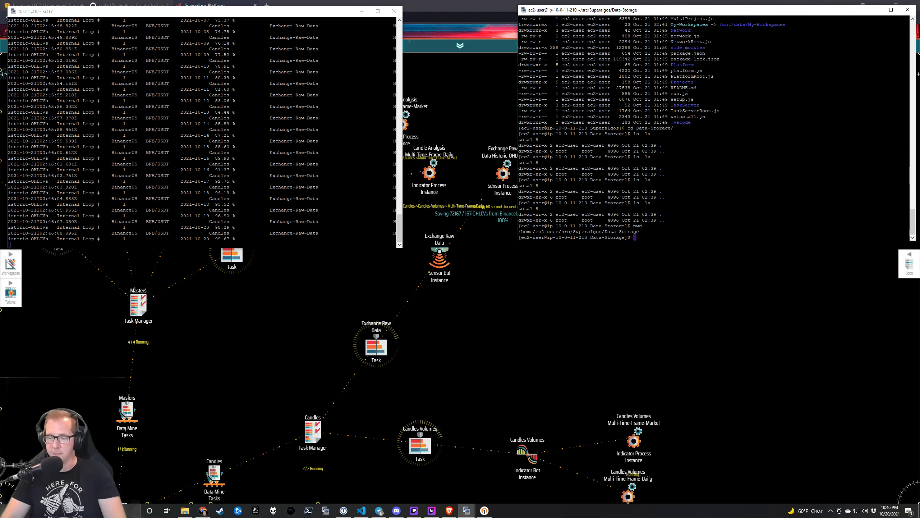
List Data-Storage in detail, then enter Project/Foundations/Data-Mine/Candles and list it.
text(-la)
key(Return)
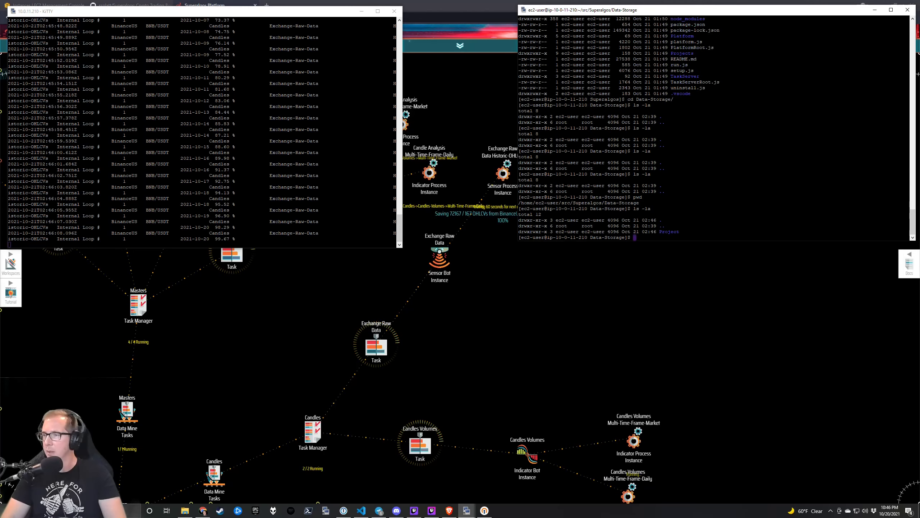
text(cd Pro)
key(Tab)
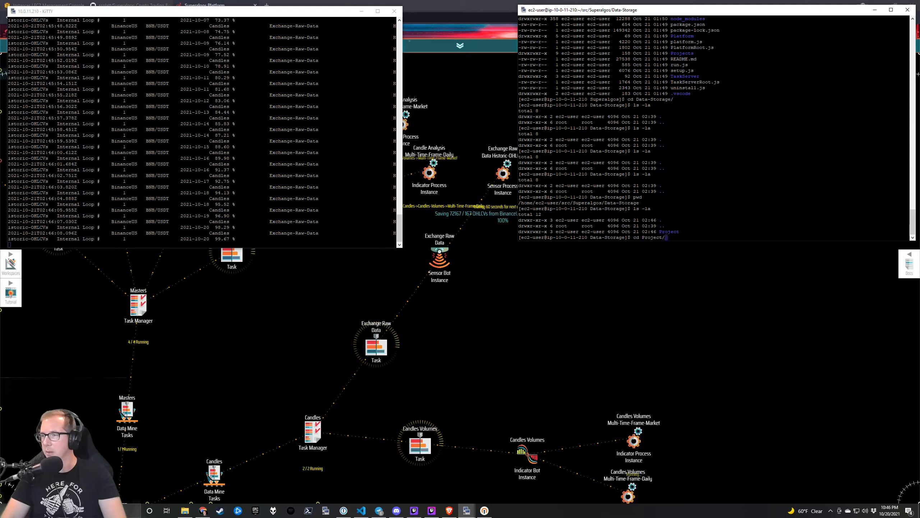
key(Tab)
text(D)
key(Tab)
text(C)
key(Tab)
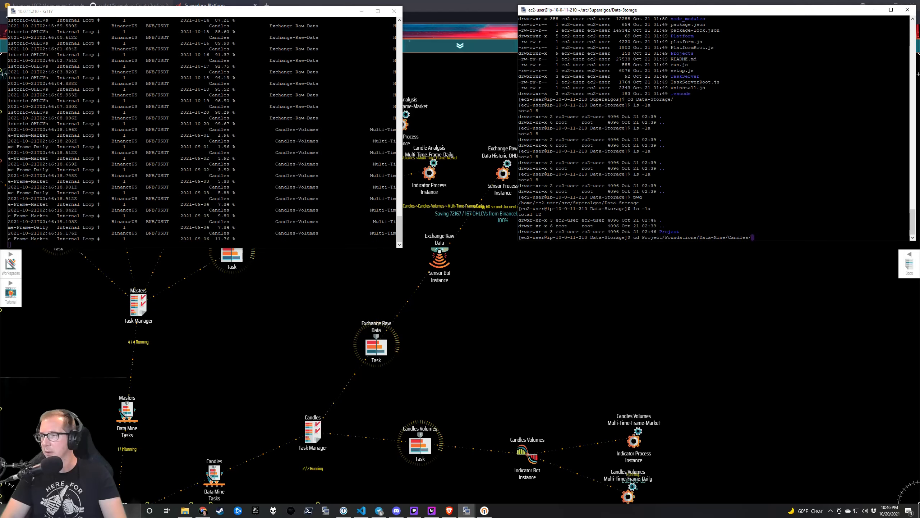
key(Return)
text(;s)
key(BackSpace)
key(BackSpace)
text(ls)
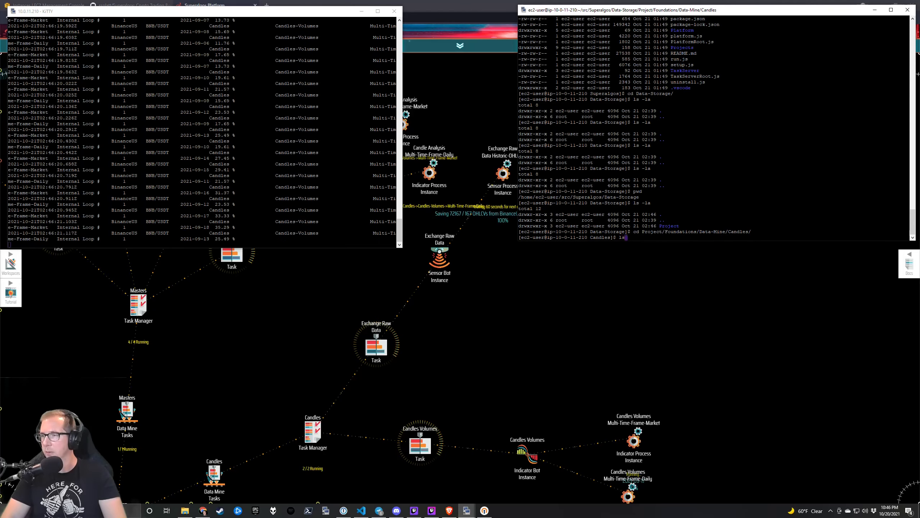
key(Return)
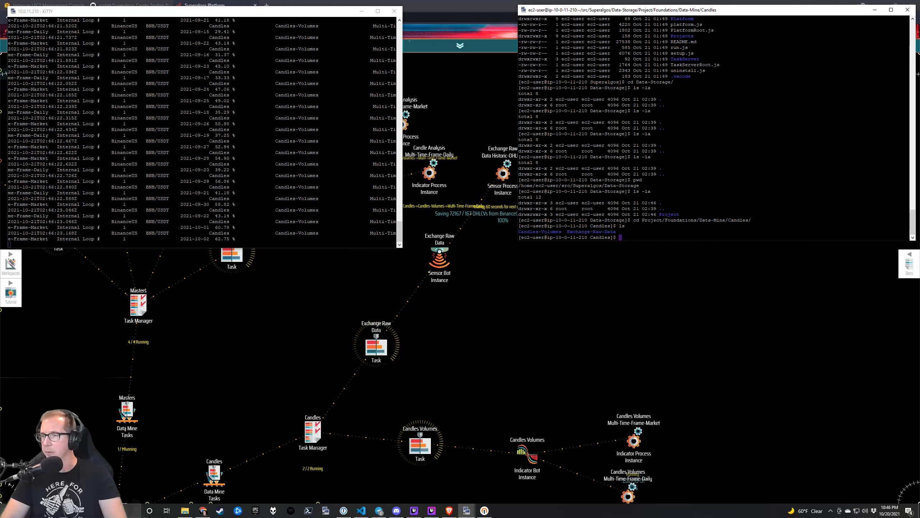
Change to /mnt/data and its Data-Storage folder, listing each with ls -la.
text(cd ~)
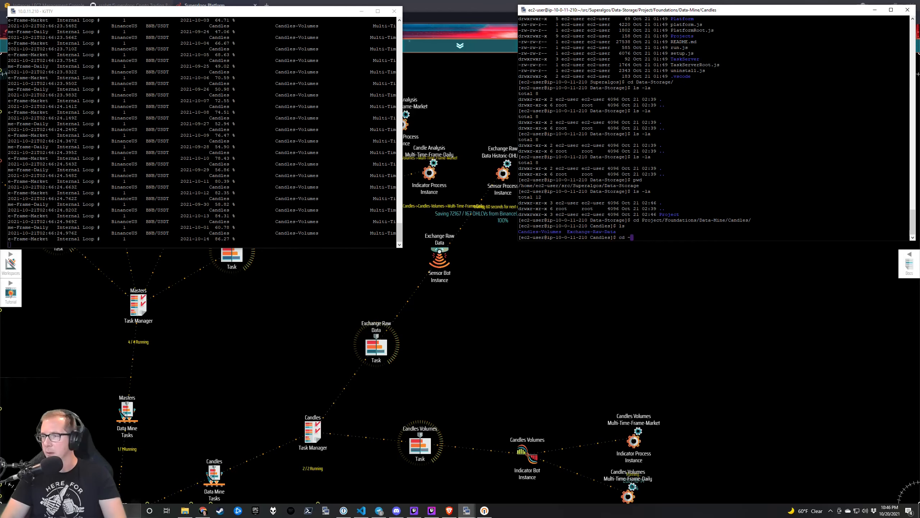
key(BackSpace)
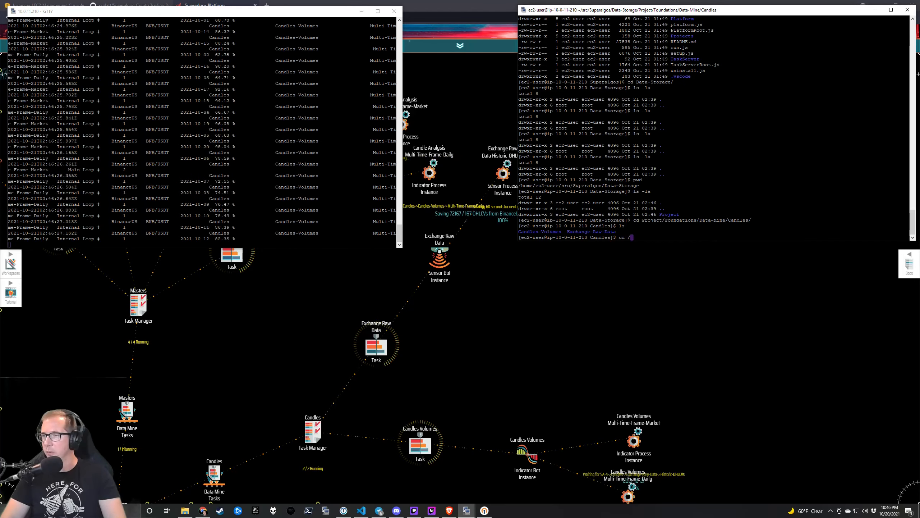
text(/,)
key(BackSpace)
text(mnt)
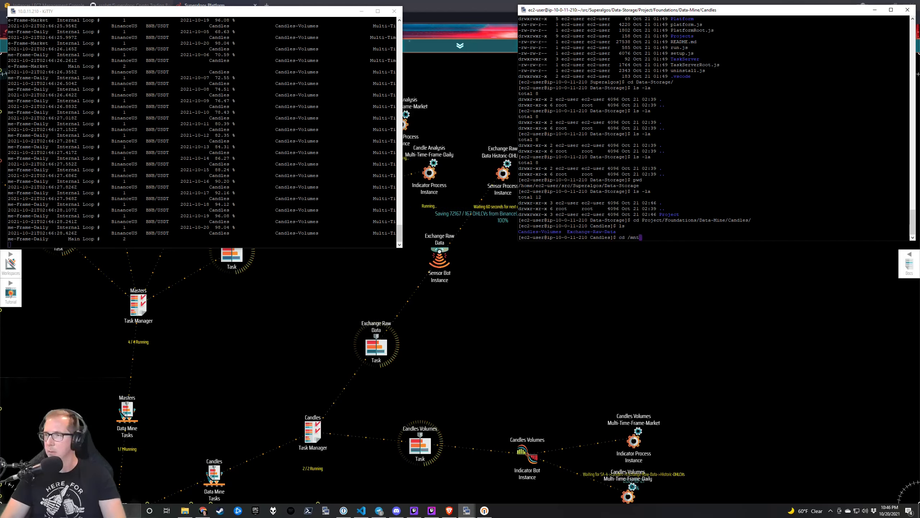
text(/data)
key(Return)
text(ls -la)
key(Return)
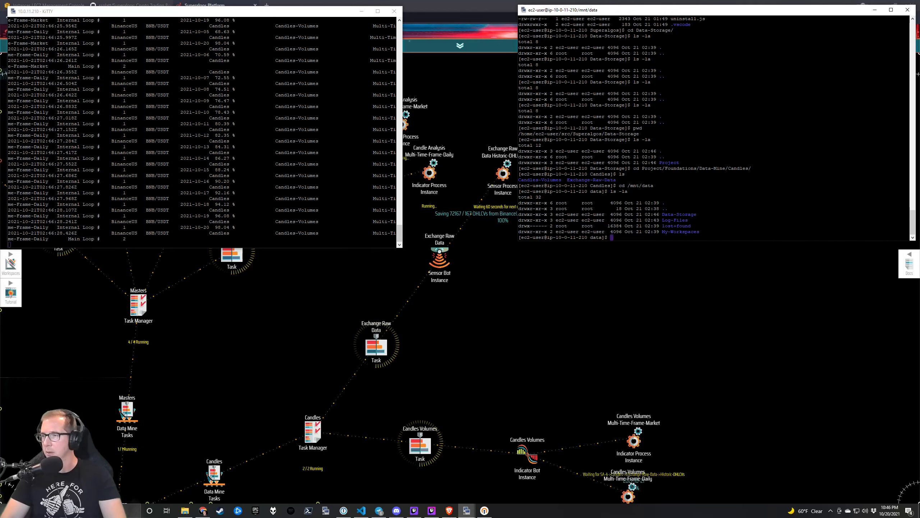
text(cd D)
key(Tab)
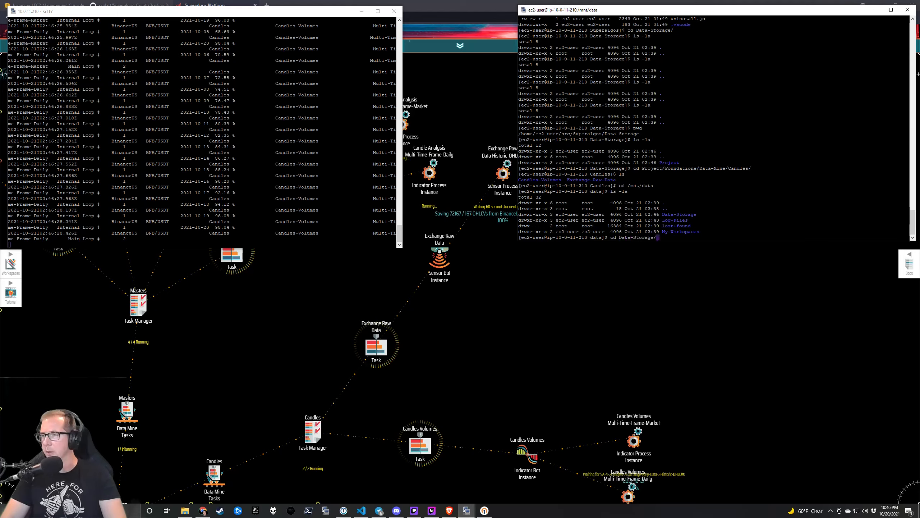
key(Return)
text(ls -la)
key(Return)
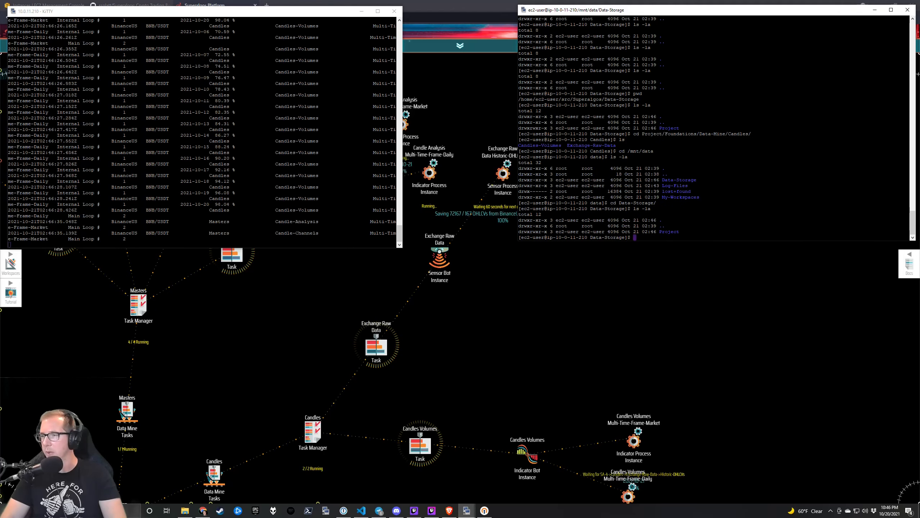
List the Project/Foundations/Data-Mine folders with ls -la, then return home with cd ~.
text(cd Project/Foundations/Data-Mine/)
key(Return)
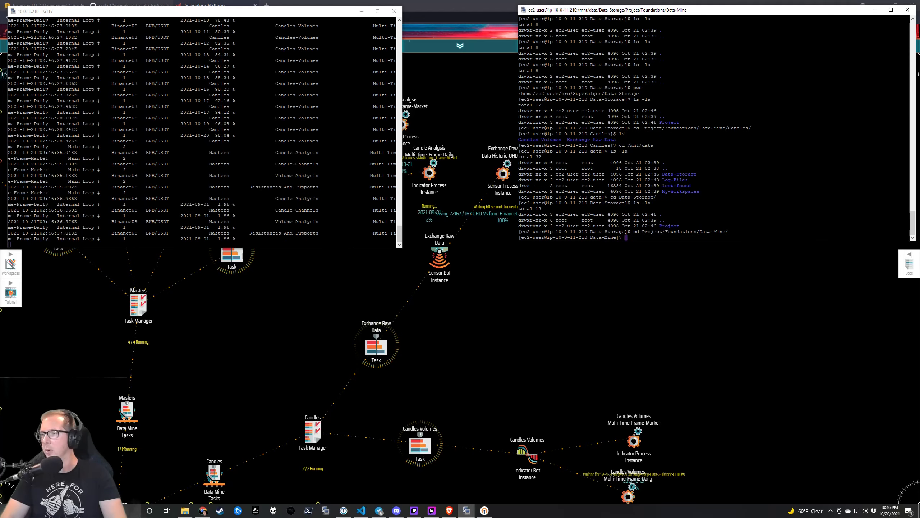
text(ls -la)
key(Return)
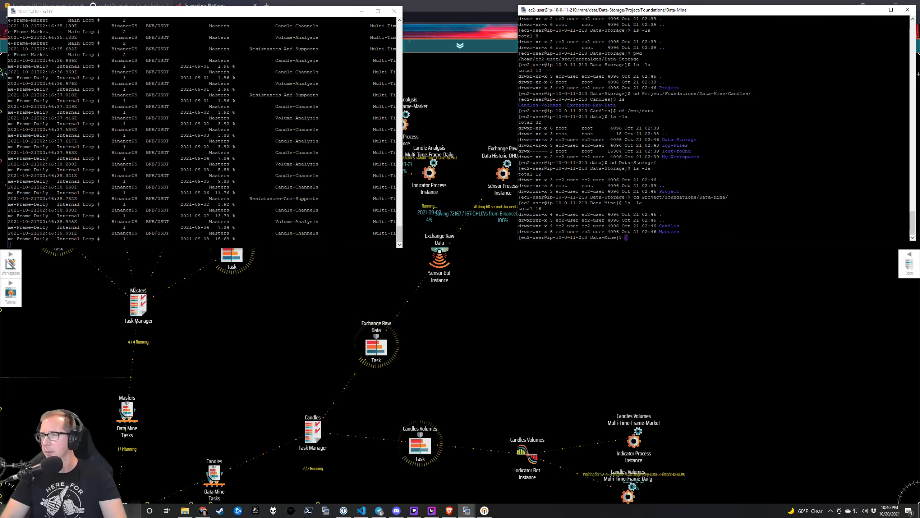
text(cd )
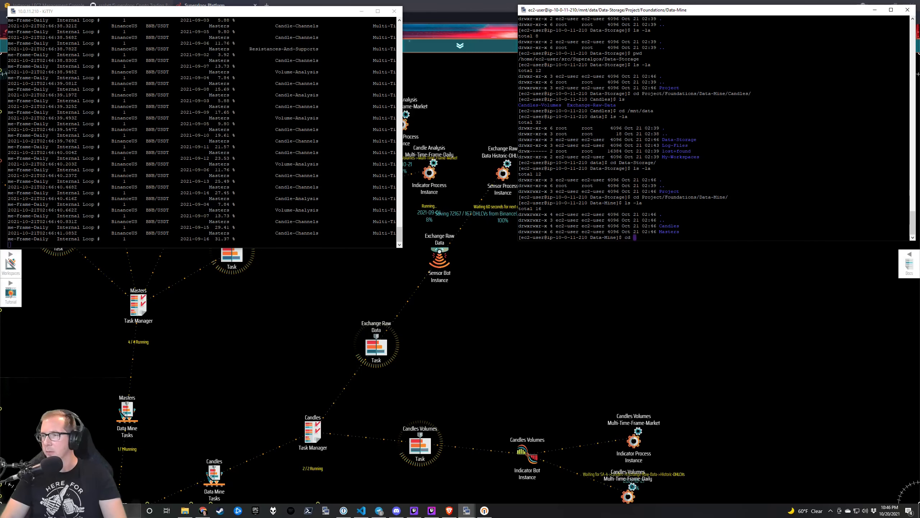
text(~d)
key(BackSpace)
key(Return)
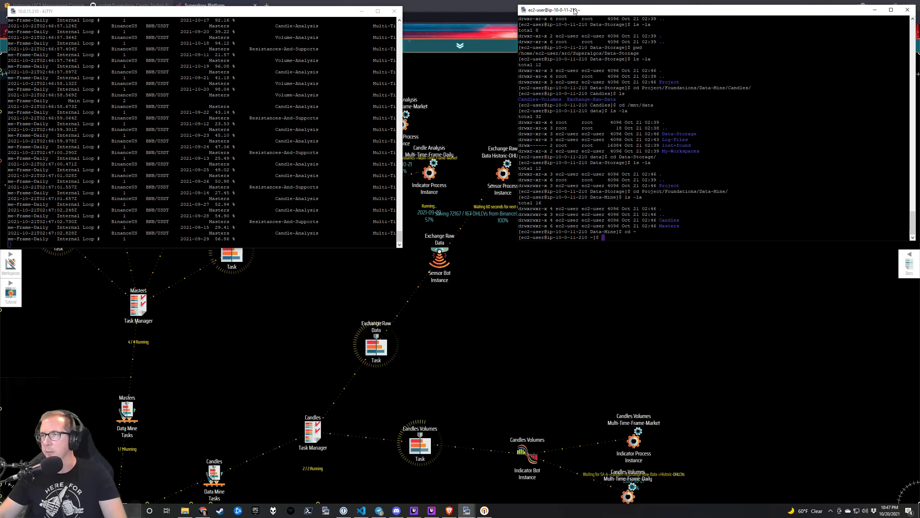
Reposition the data-mining log and ec2-user shell terminals, switching focus between them.
mouse_move(574, 10)
mouse_down()
mouse_move(456, 9)
mouse_move(571, 10)
mouse_up()
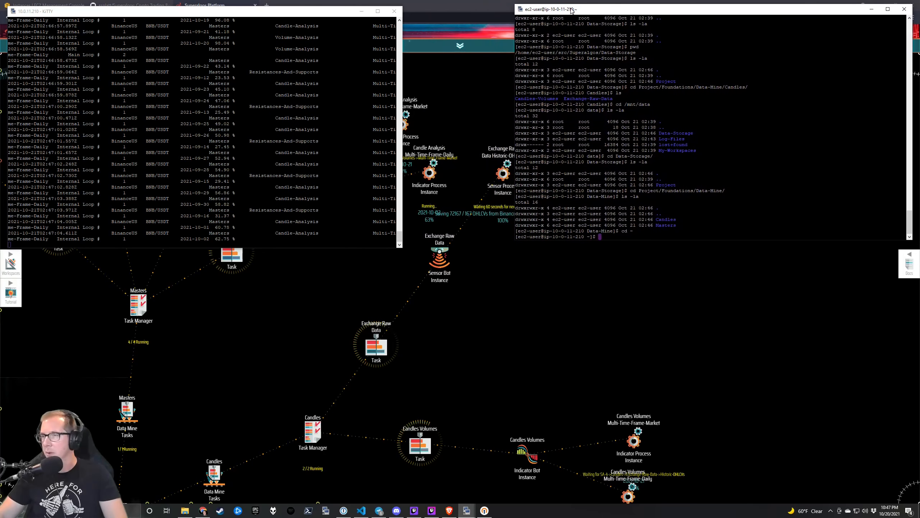
click(321, 12)
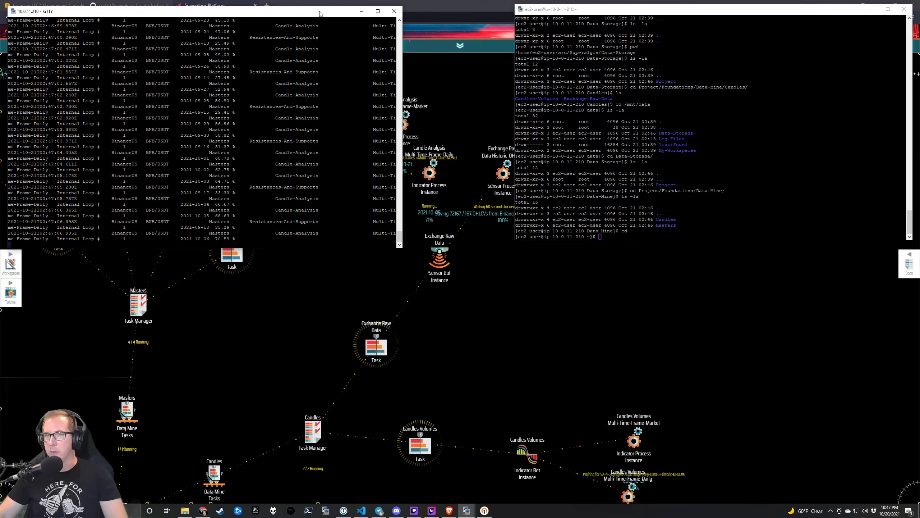
drag(320, 14, 321, 11)
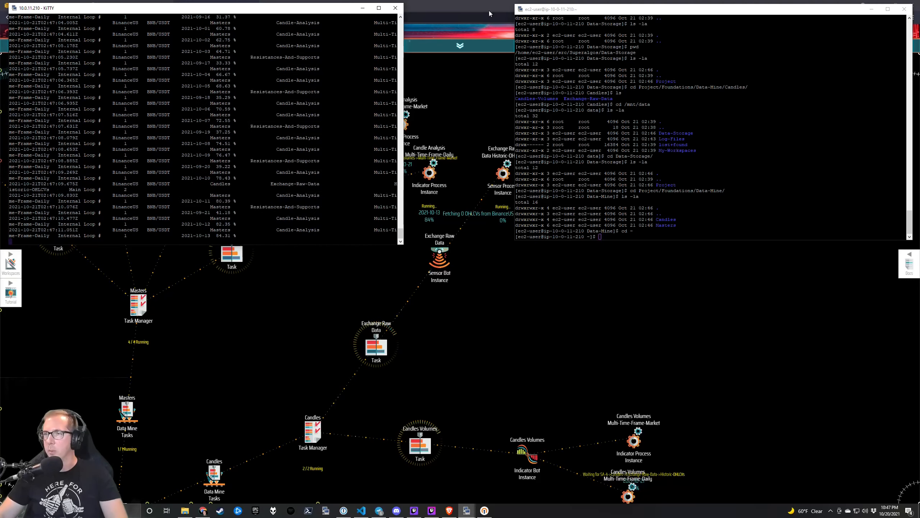
drag(564, 11, 568, 10)
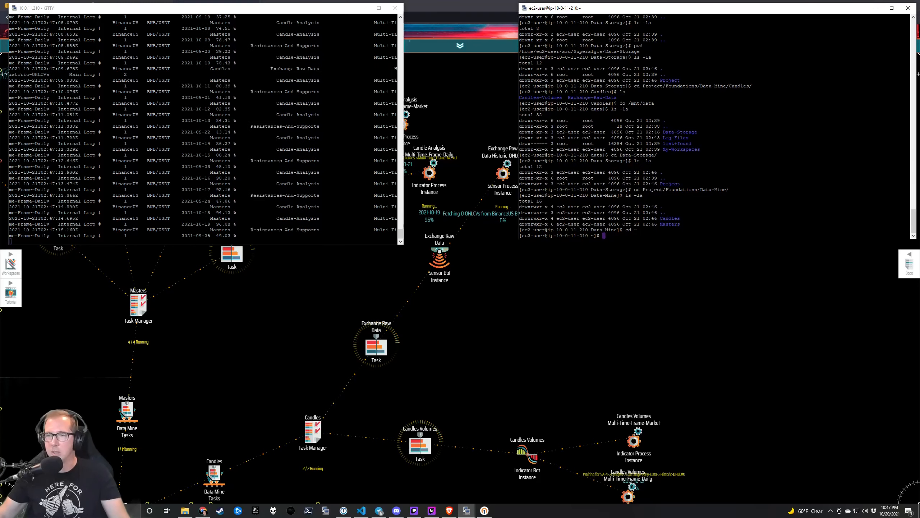
click(310, 9)
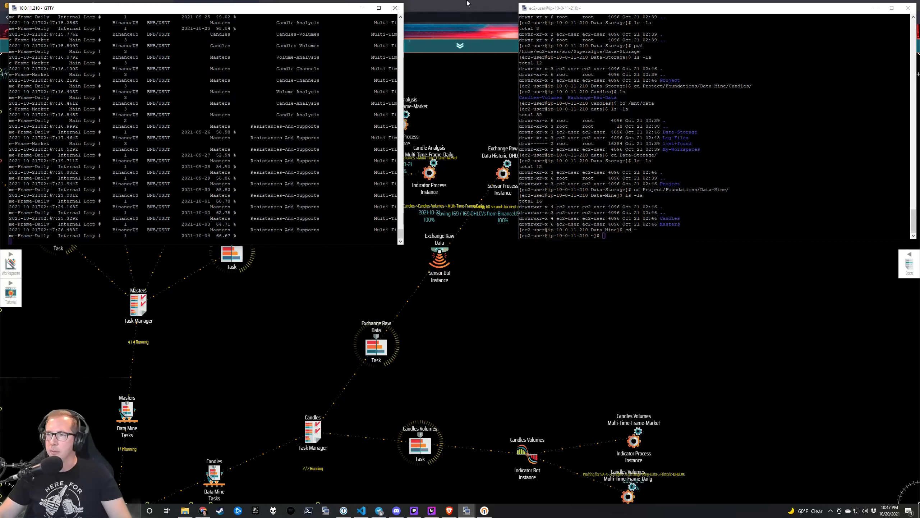
click(576, 9)
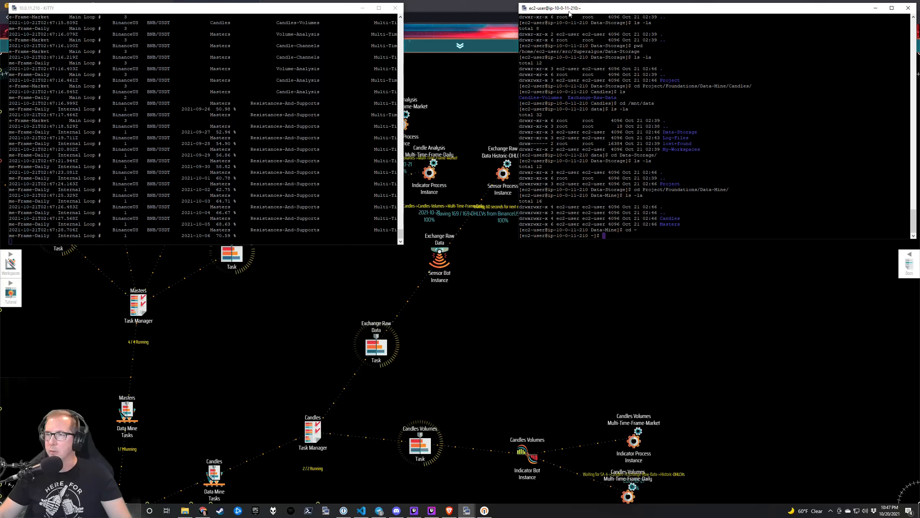
click(317, 15)
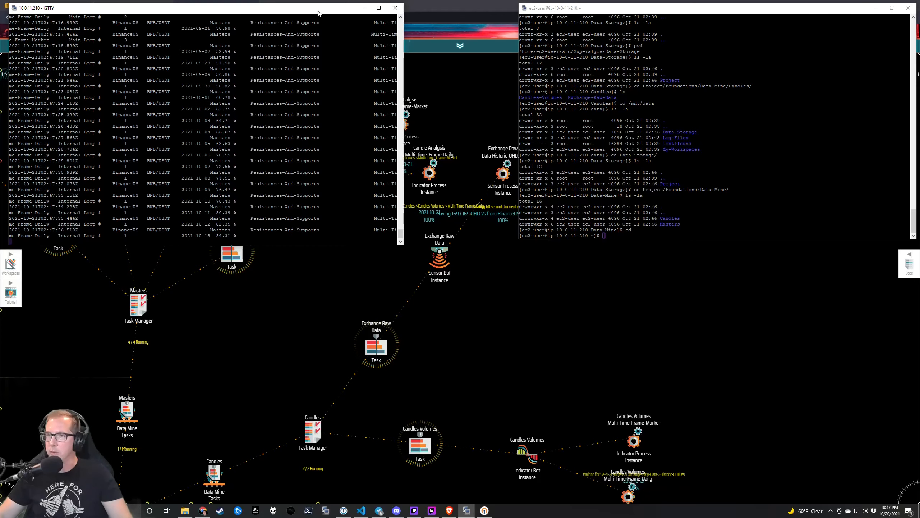
click(653, 9)
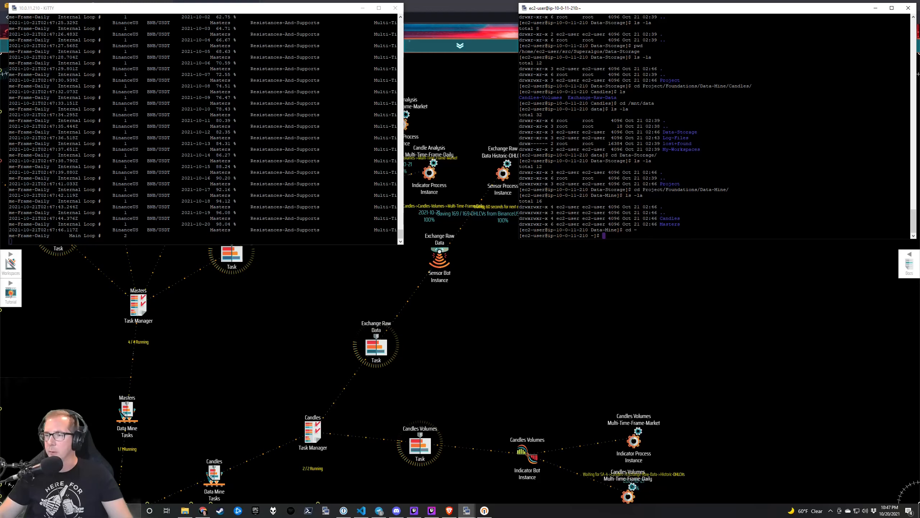
Pan the Superalgos canvas to center the LAN network, then switch to the EC2 Instances list.
click(573, 318)
drag(479, 369, 675, 192)
drag(497, 442, 557, 219)
drag(349, 378, 512, 176)
drag(577, 191, 686, 245)
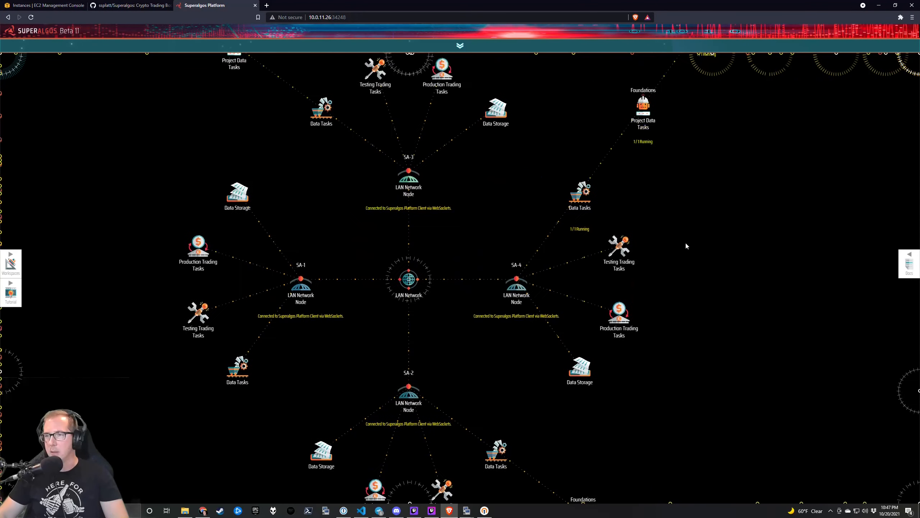
click(65, 6)
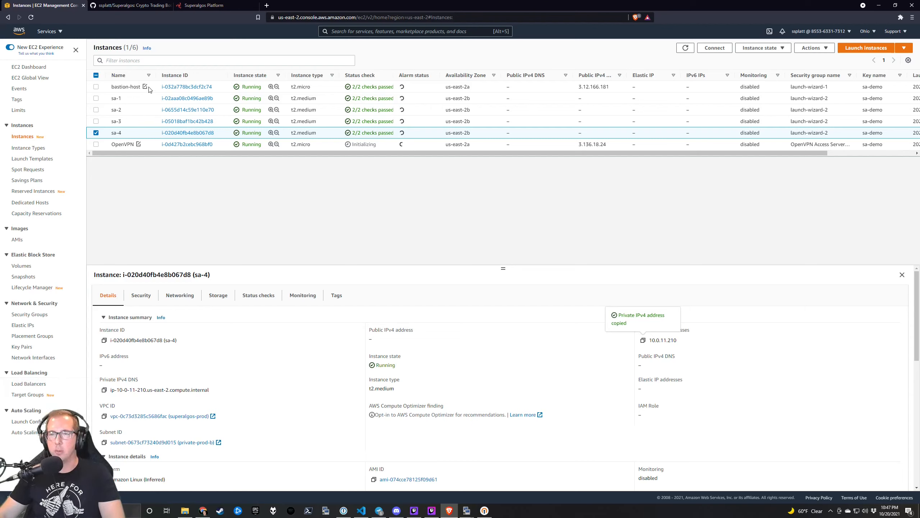
Check bastion-host's details, dismiss the notification, then show OpenVPN's details (IPv4 3.136.18.24).
double_click(123, 86)
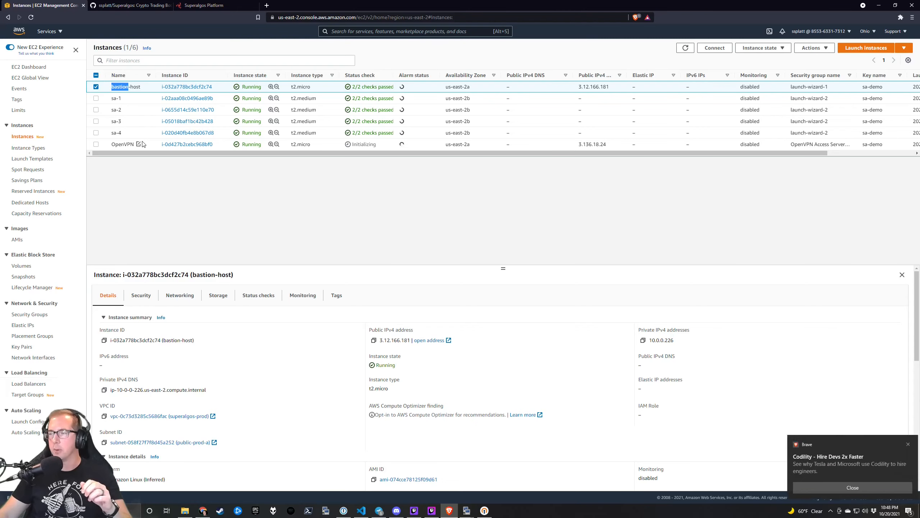
click(856, 490)
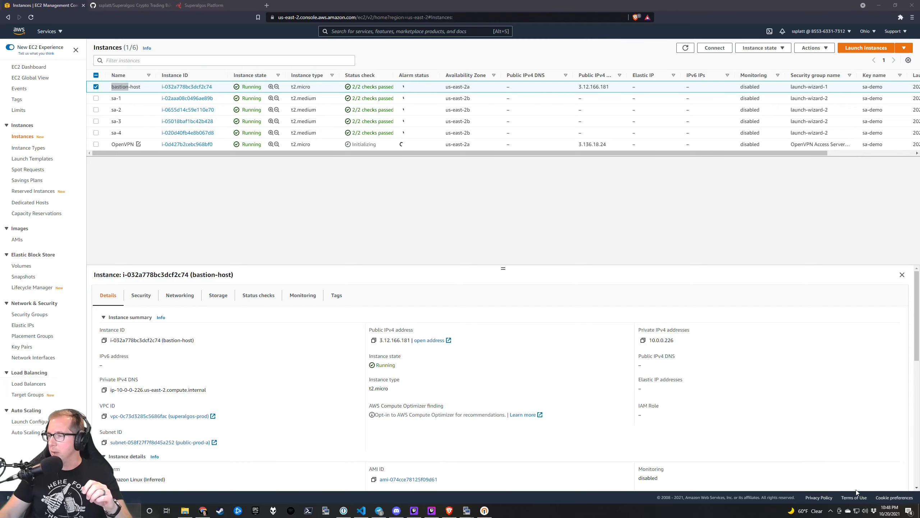
click(461, 221)
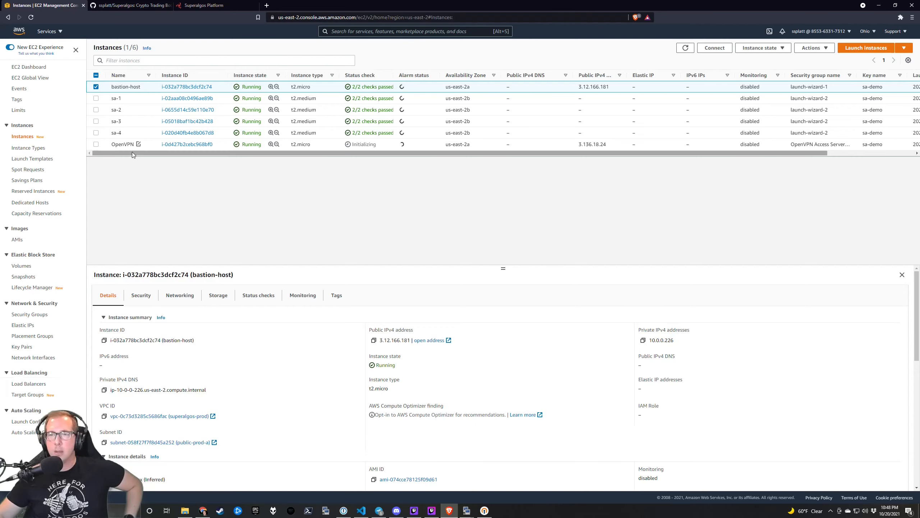
double_click(125, 144)
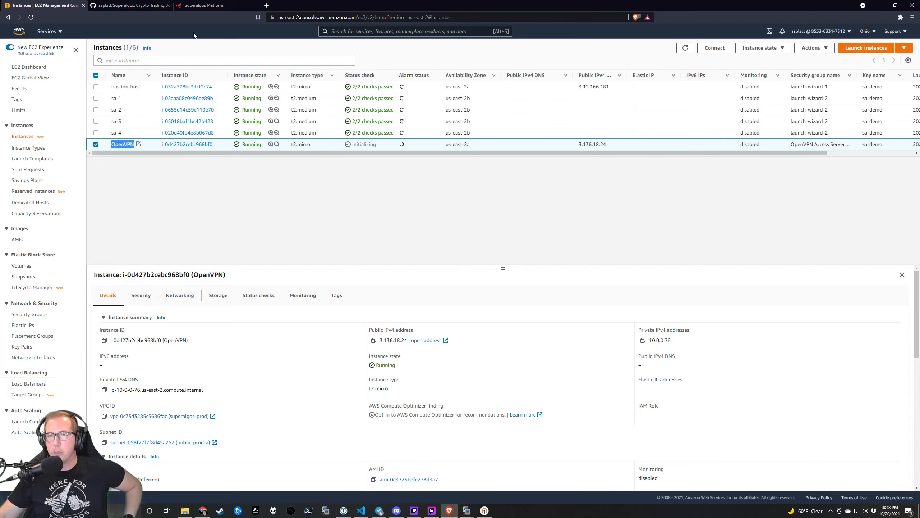
click(225, 5)
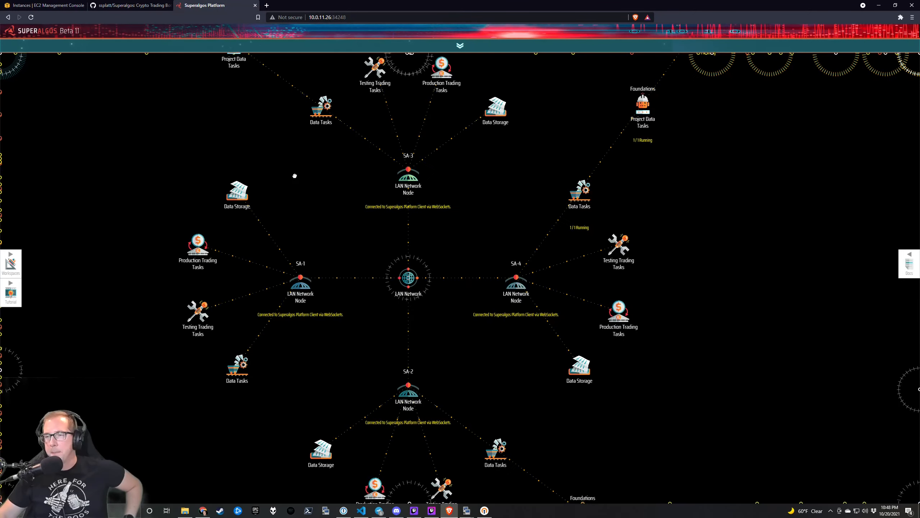
drag(295, 176, 300, 141)
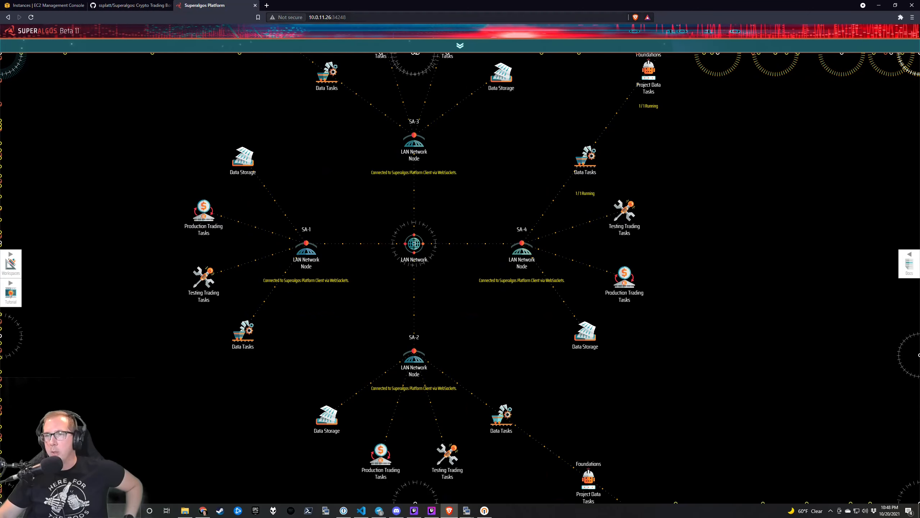
click(377, 17)
click(377, 17)
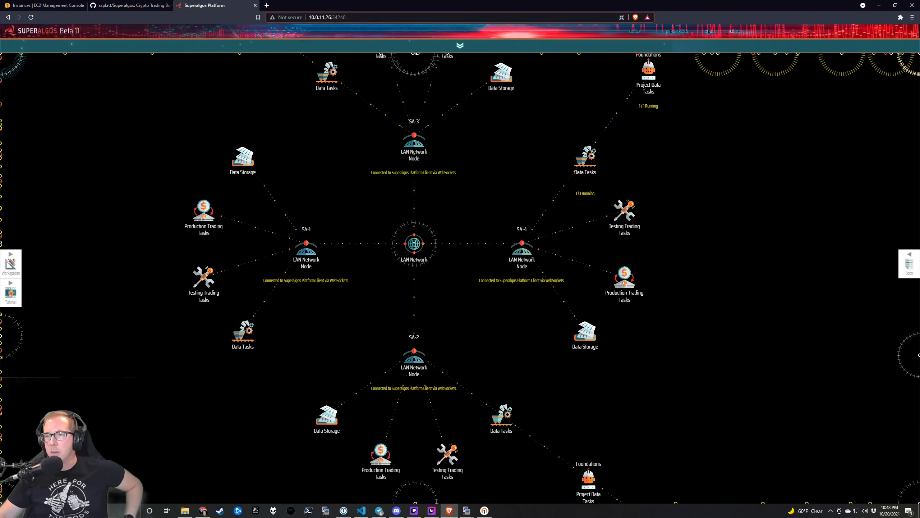
drag(364, 218, 381, 210)
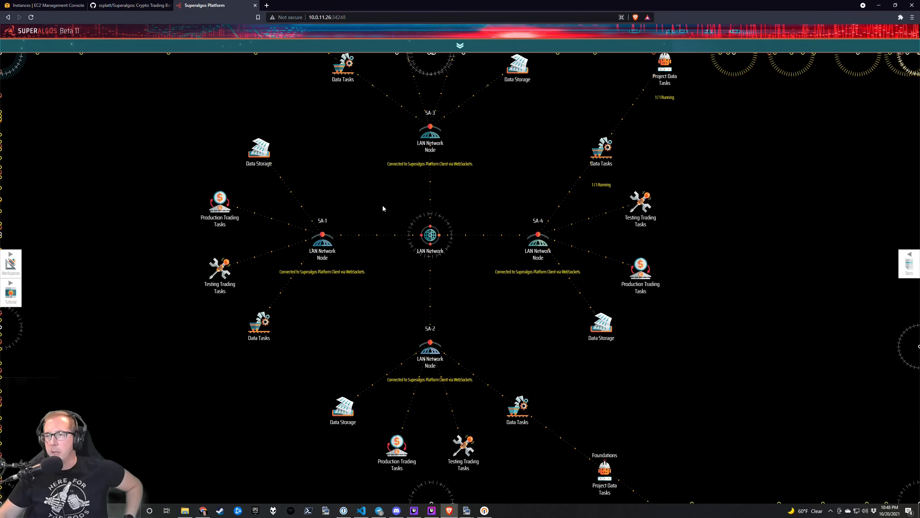
drag(457, 206, 428, 212)
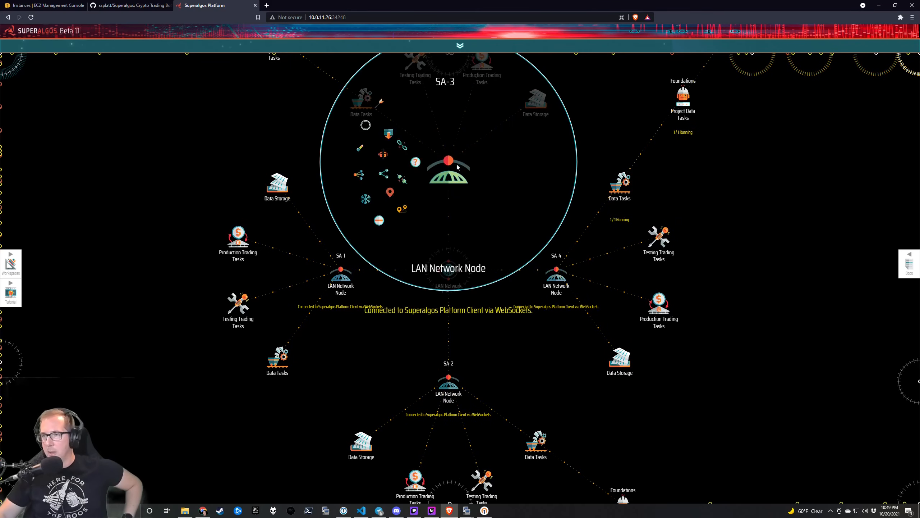
mouse_move(555, 295)
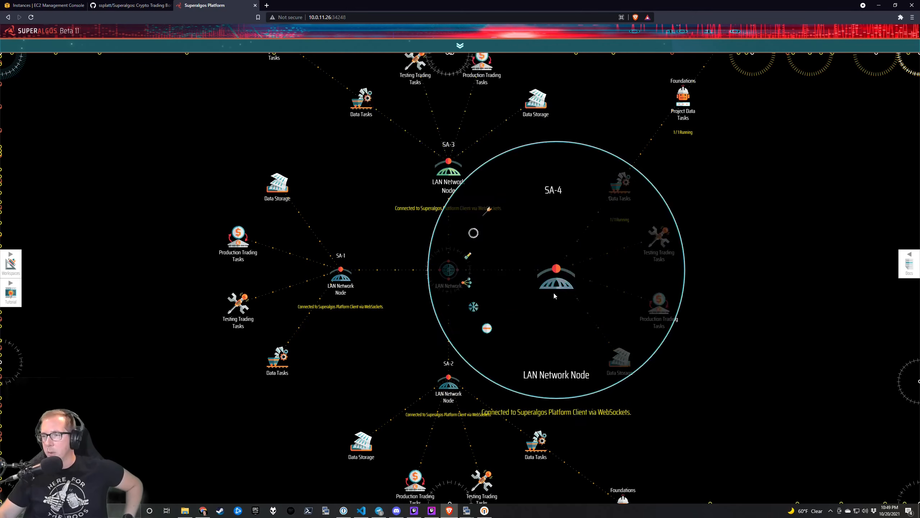
click(584, 223)
triple_click(515, 227)
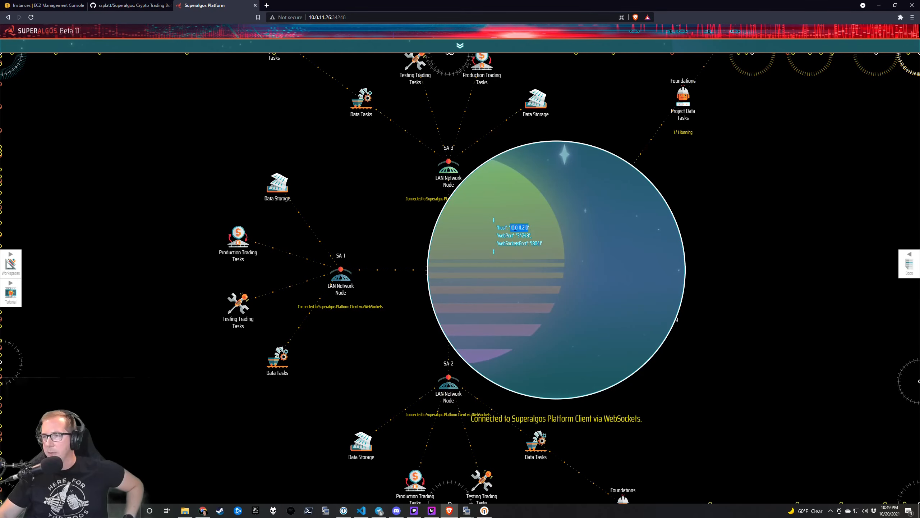
click(408, 242)
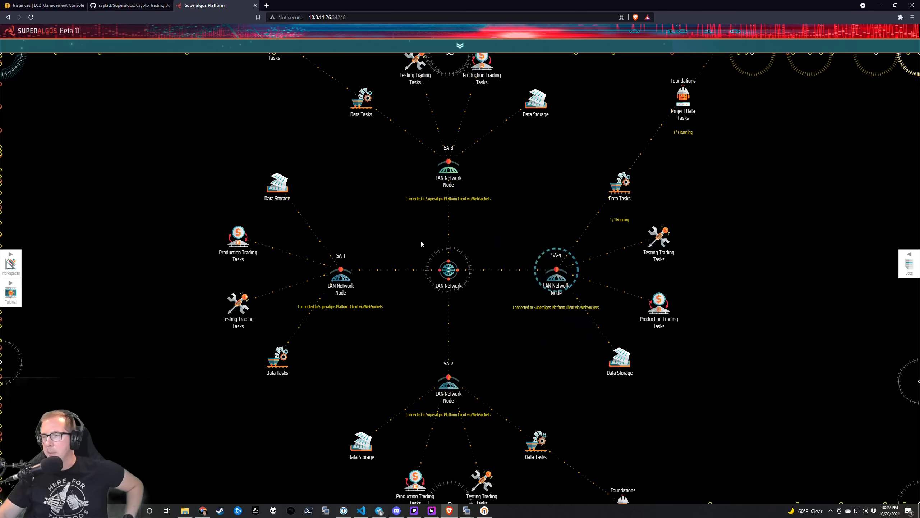
mouse_move(344, 271)
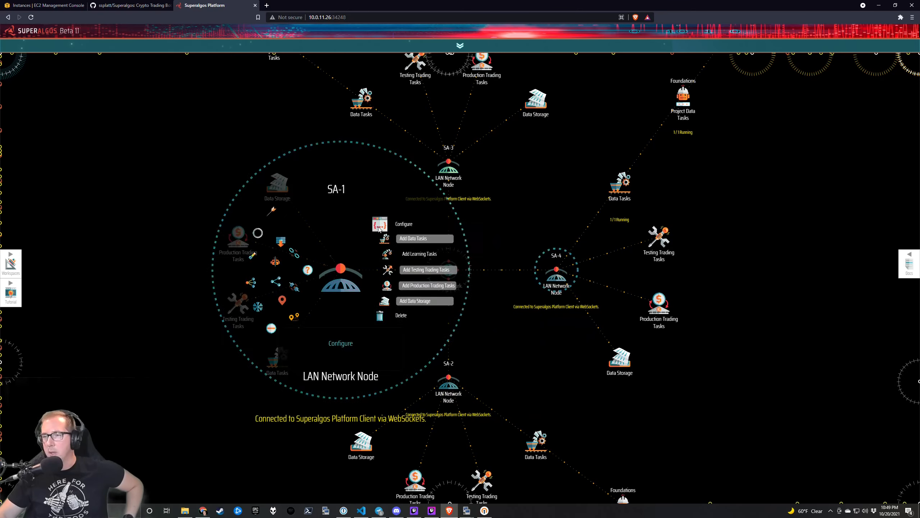
click(380, 224)
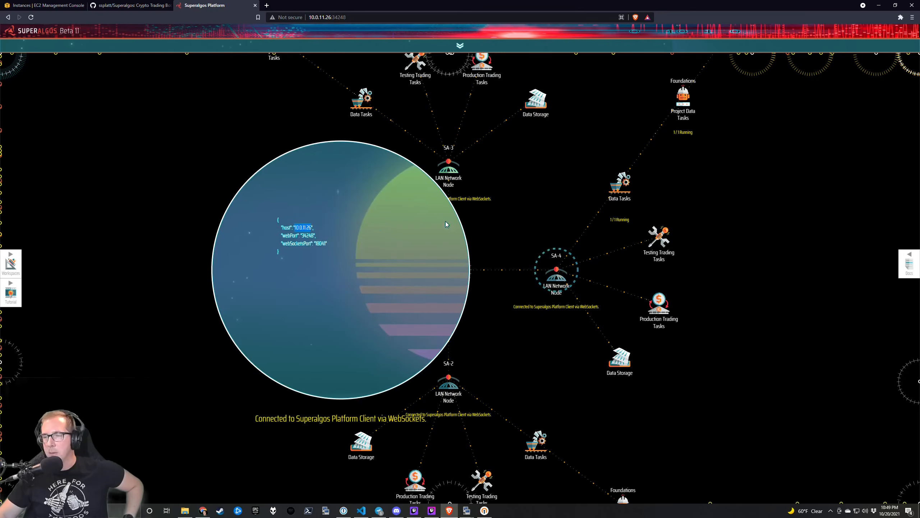
click(475, 235)
drag(411, 217, 401, 299)
drag(481, 320, 478, 295)
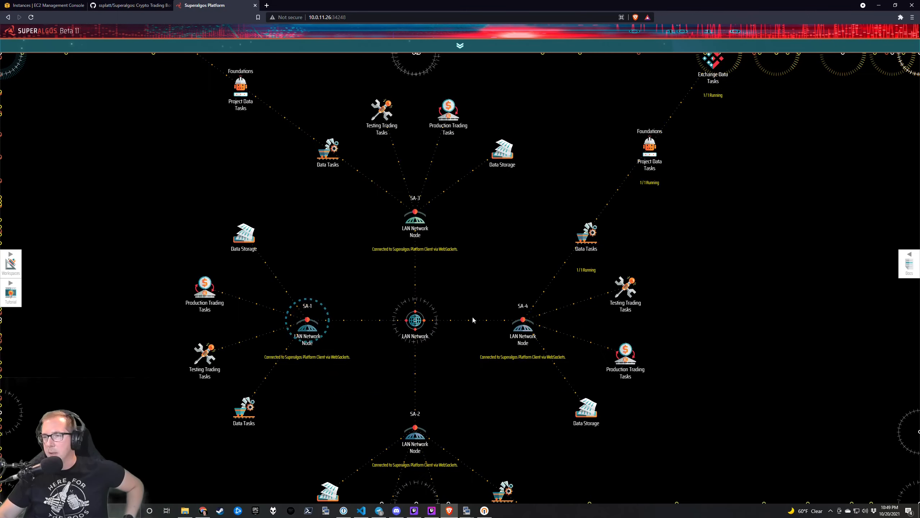
mouse_move(422, 235)
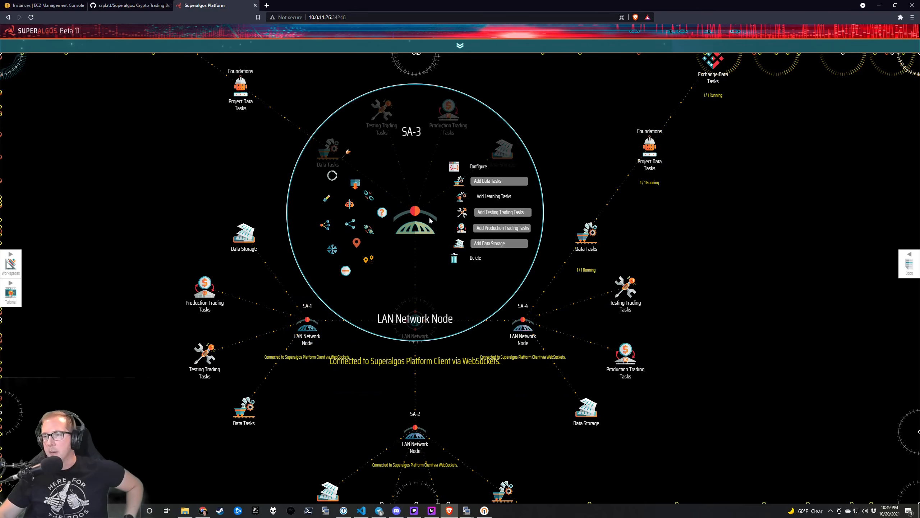
mouse_move(410, 307)
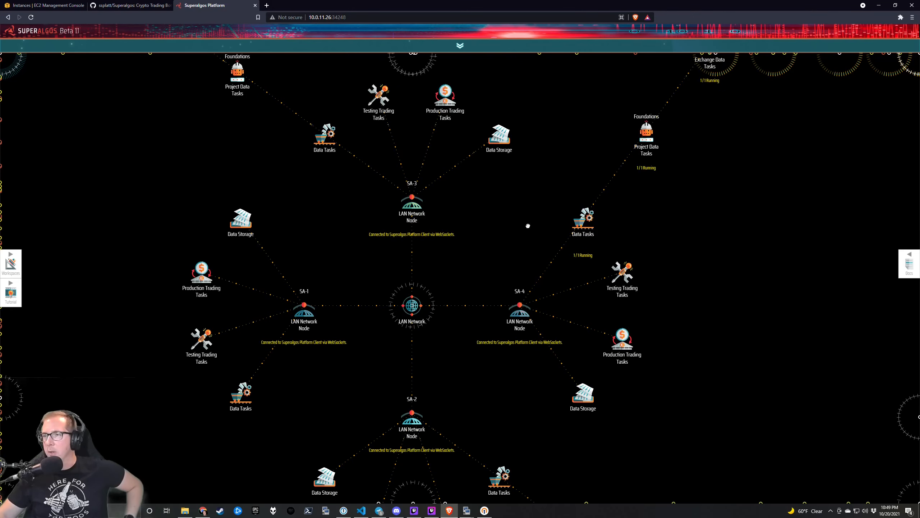
drag(528, 225, 529, 260)
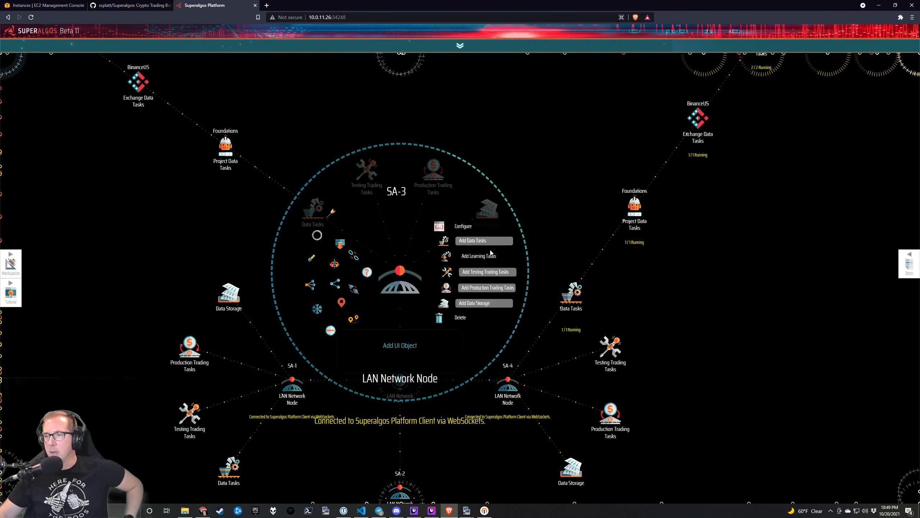
mouse_move(401, 268)
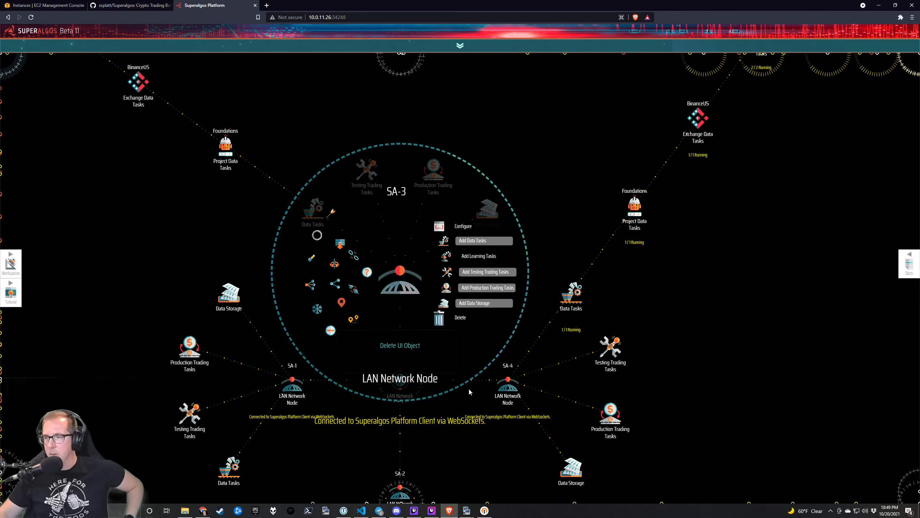
drag(469, 391, 462, 251)
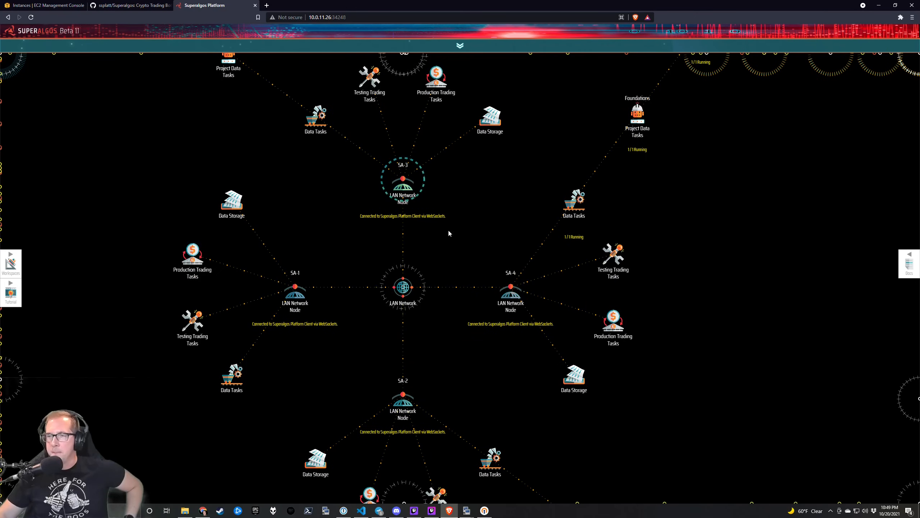
mouse_move(403, 186)
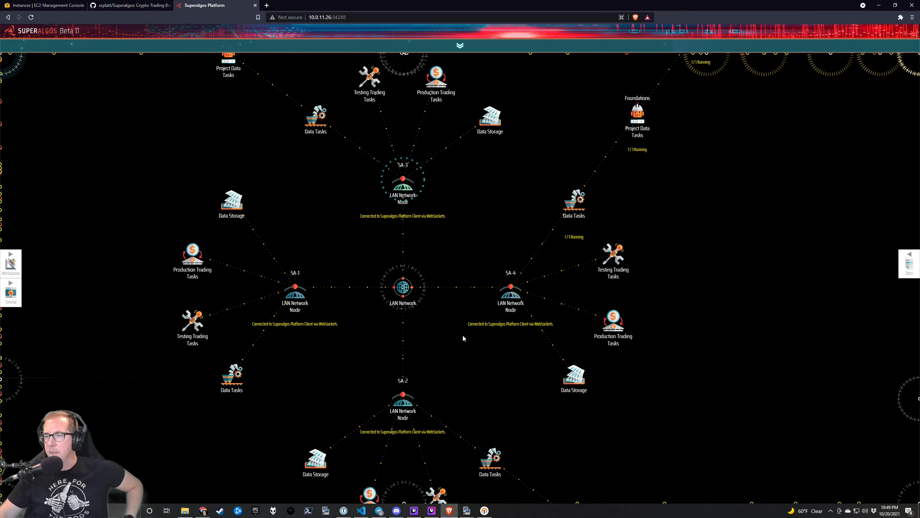
drag(455, 279, 455, 289)
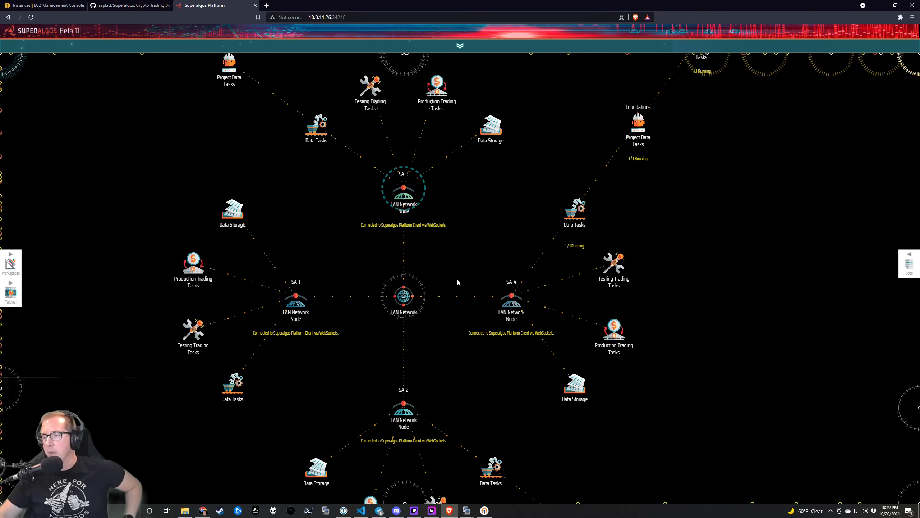
drag(468, 248, 411, 289)
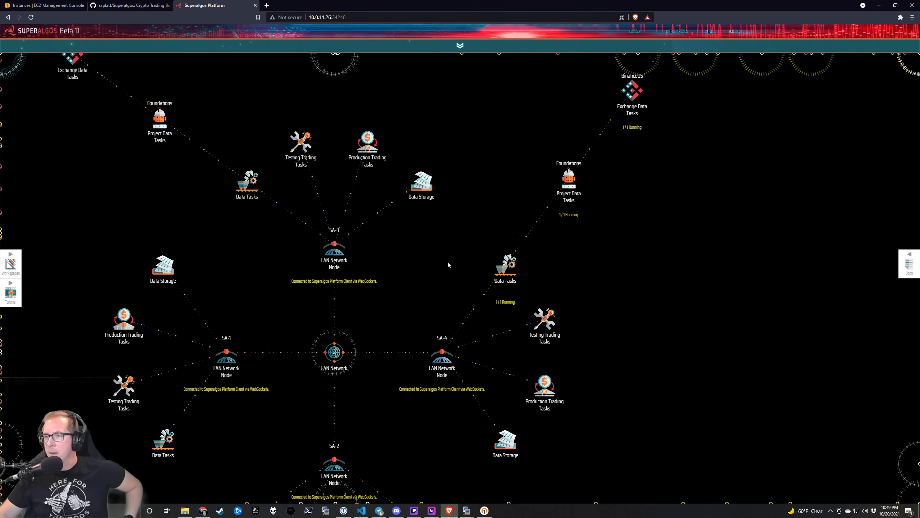
drag(448, 219, 537, 166)
drag(503, 192, 499, 302)
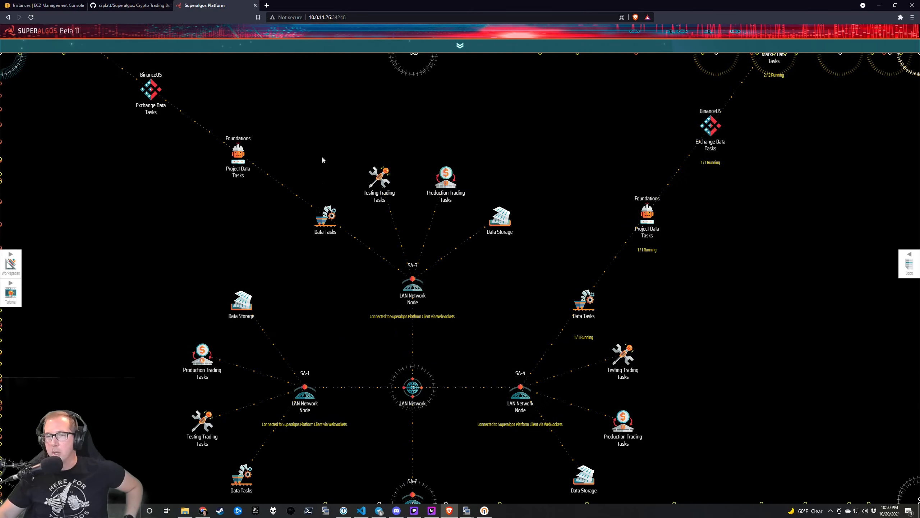
drag(296, 169, 372, 298)
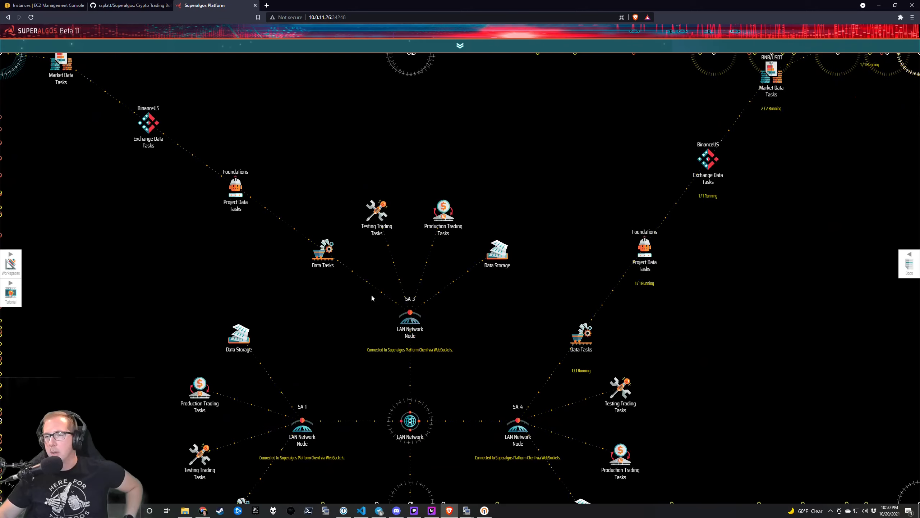
drag(507, 358, 490, 261)
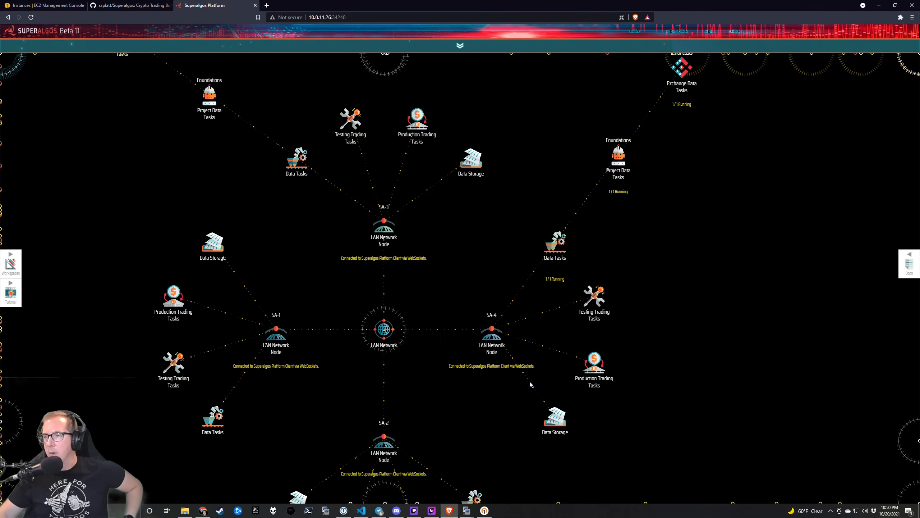
drag(443, 284, 445, 261)
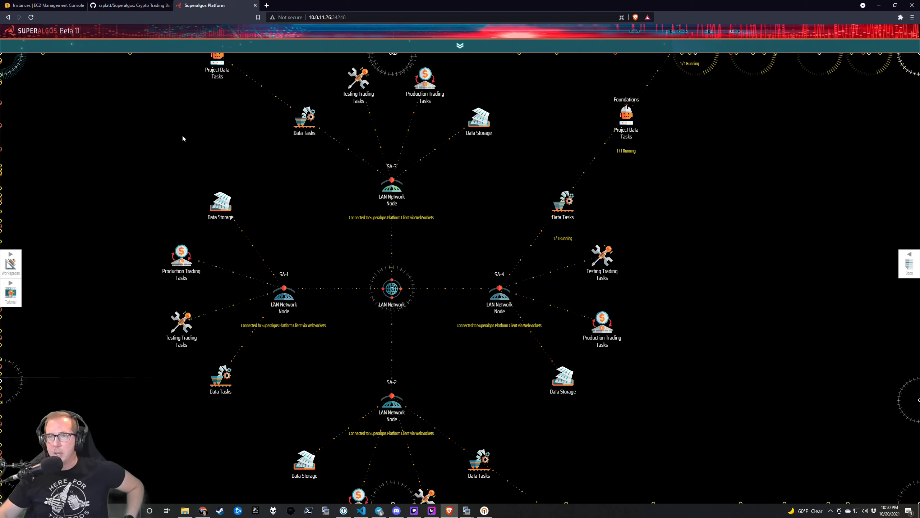
click(45, 5)
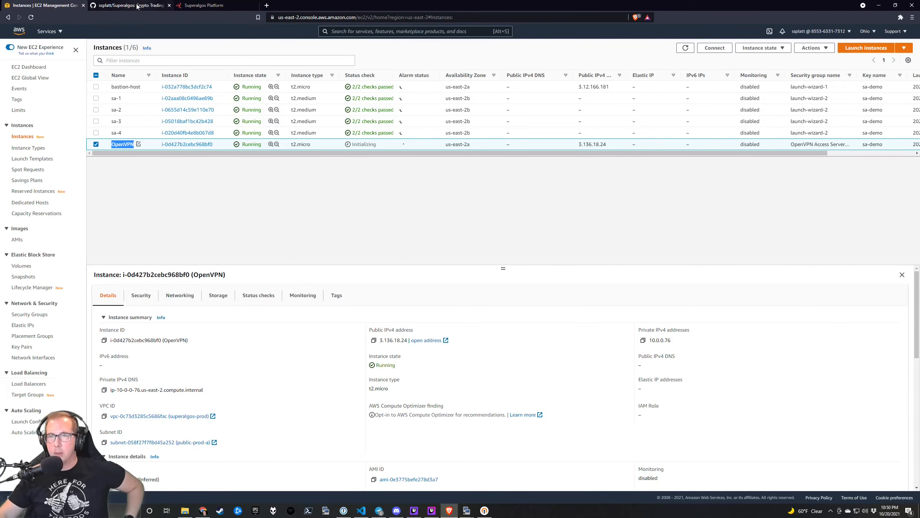
Go to the forked repository tab and follow its link to upstream Superalgos/Superalgos.
key(ctrl+shift+Tab)
key(ctrl+shift+Tab)
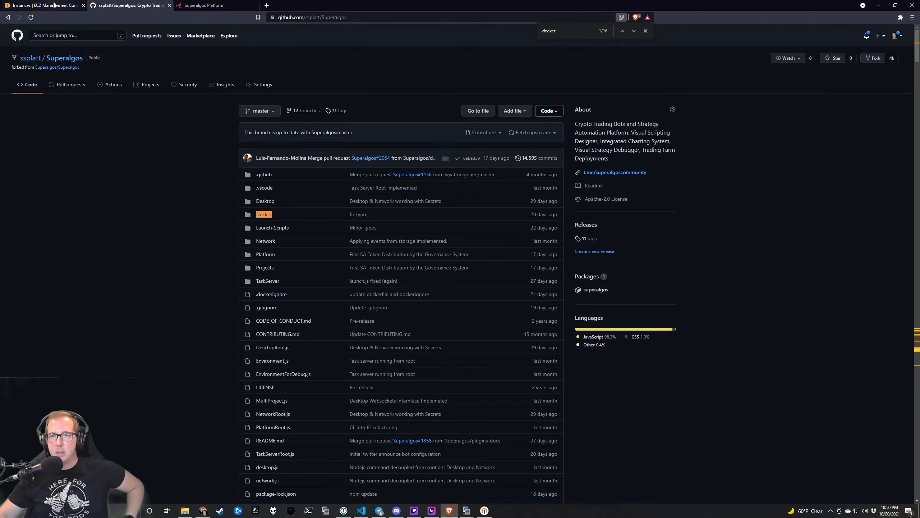
click(53, 5)
click(203, 5)
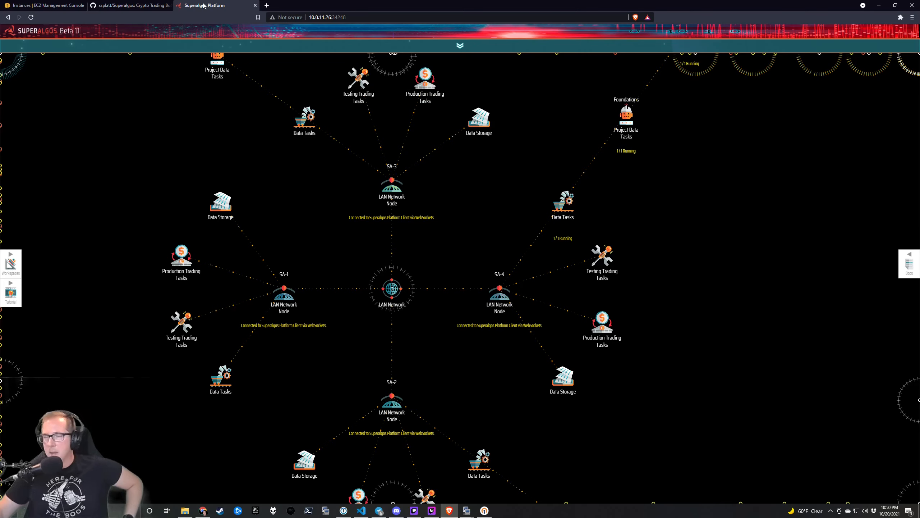
click(131, 5)
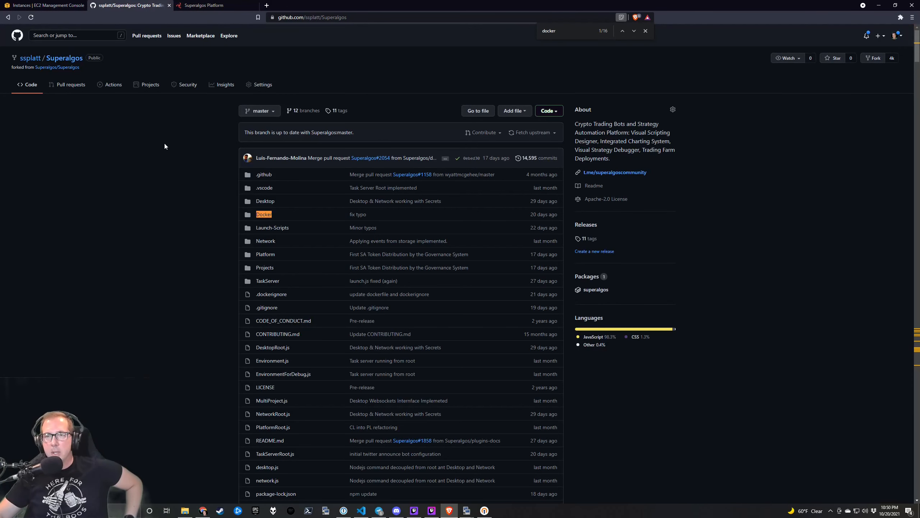
click(57, 67)
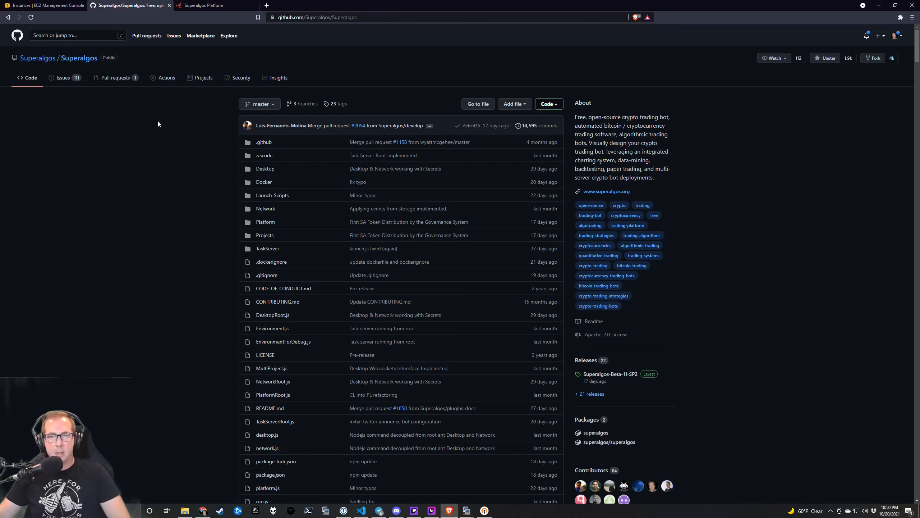
click(0, 193)
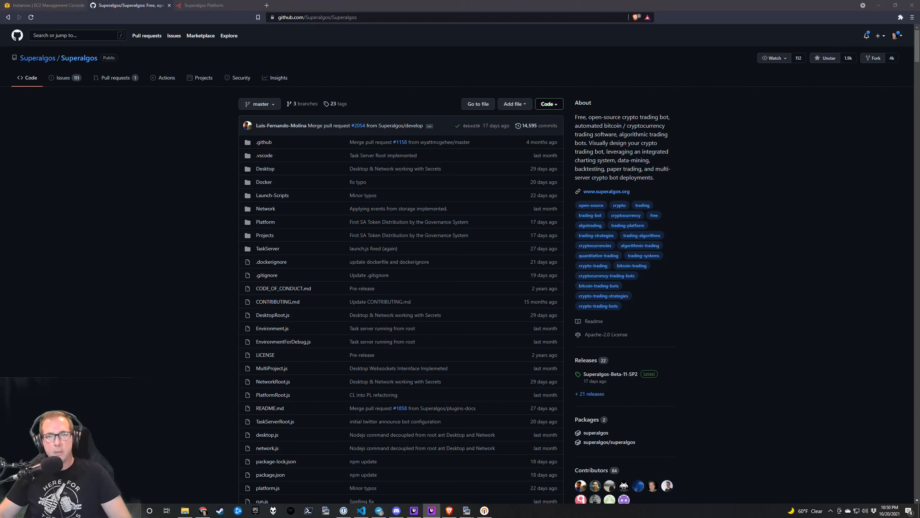
click(131, 214)
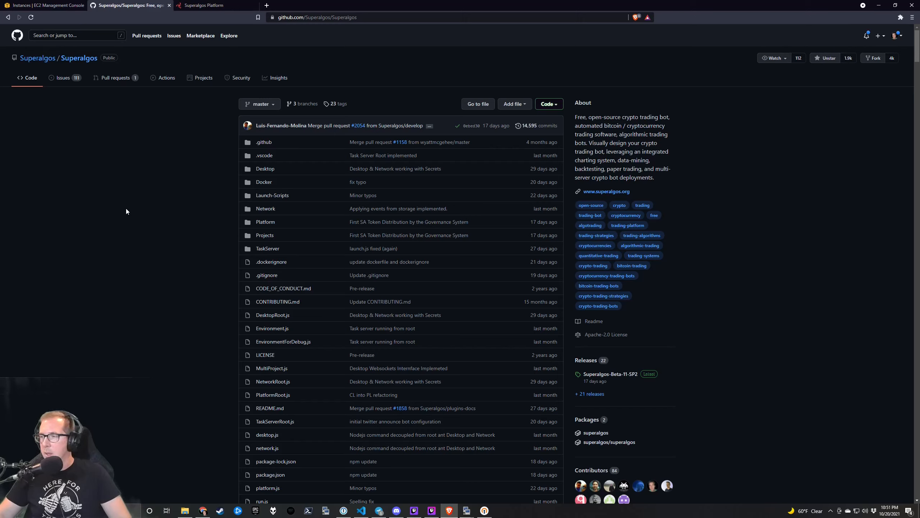